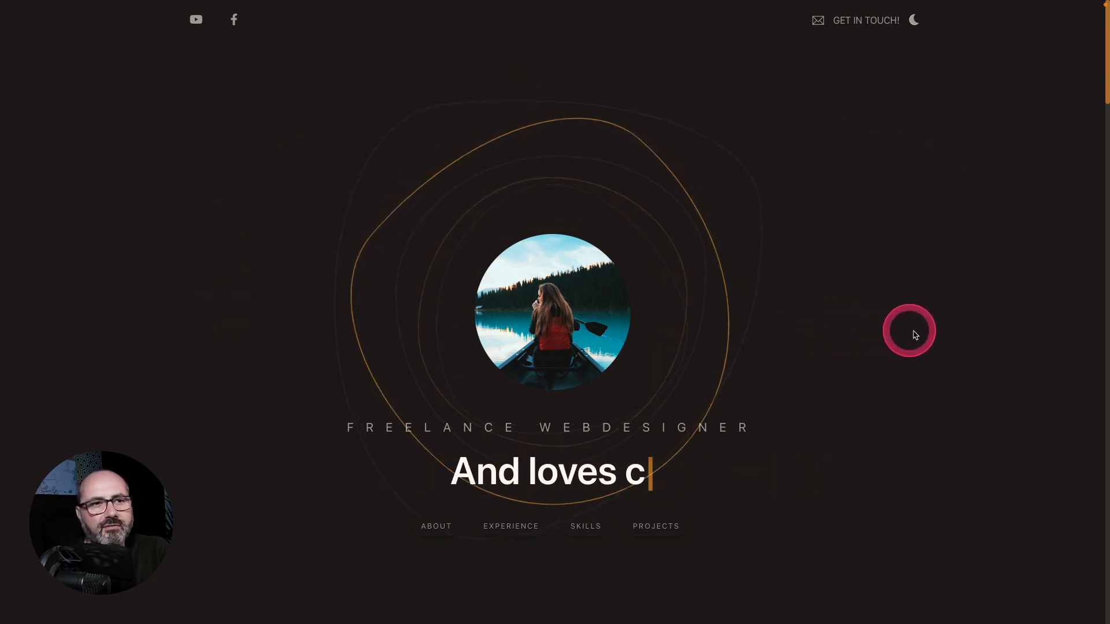
Step: Scroll through the portfolio demo's sections and hover the skill icons to reveal their proficiency
{"action": "scroll", "coordinate": [923, 336], "scroll_direction": "down", "scroll_amount": 10}
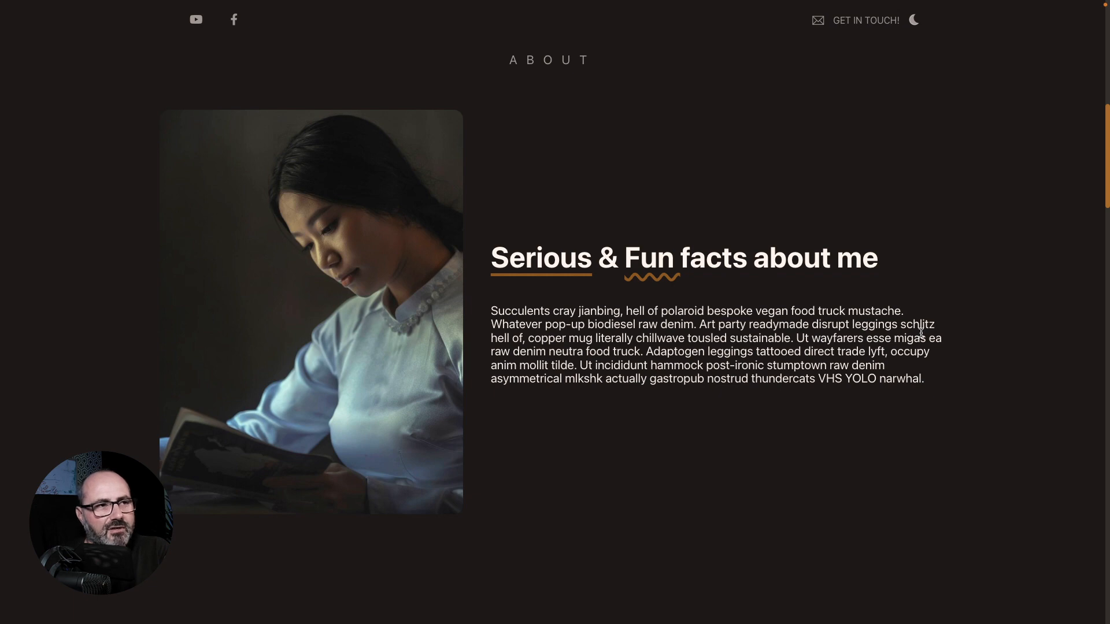
{"action": "scroll", "coordinate": [921, 333], "scroll_direction": "down", "scroll_amount": 5}
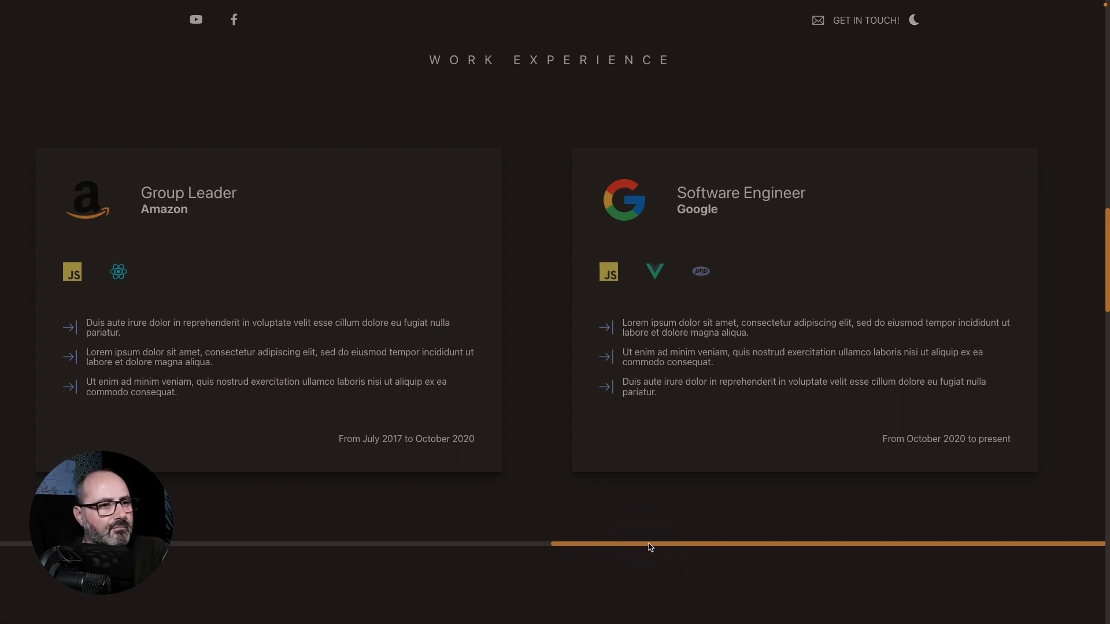
{"action": "scroll", "coordinate": [653, 548], "scroll_direction": "down", "scroll_amount": 3}
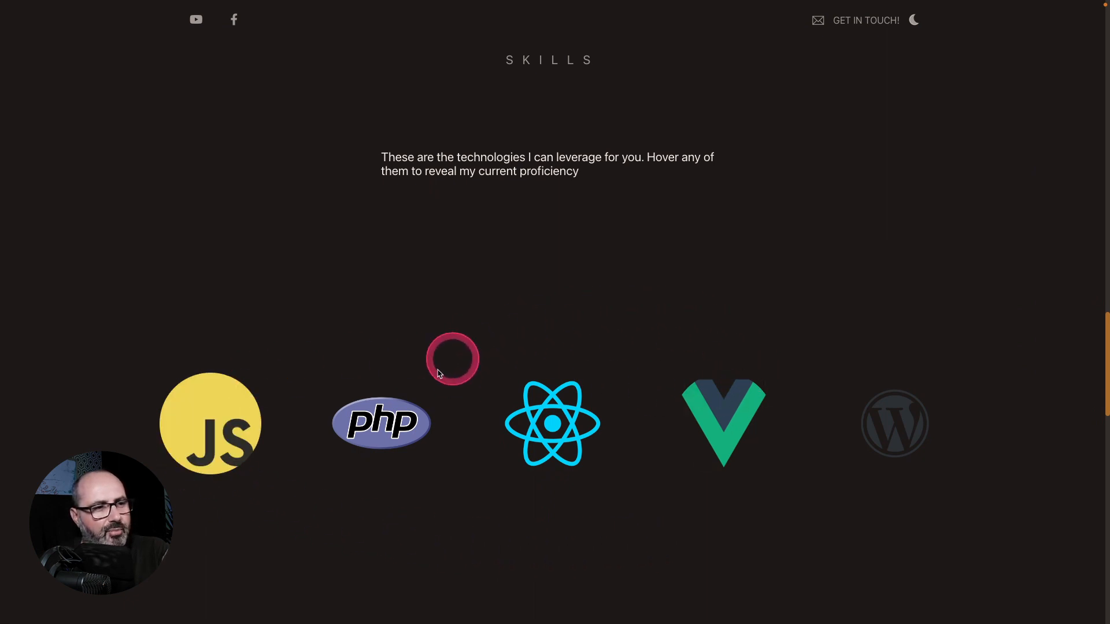
{"action": "mouse_move", "coordinate": [370, 415]}
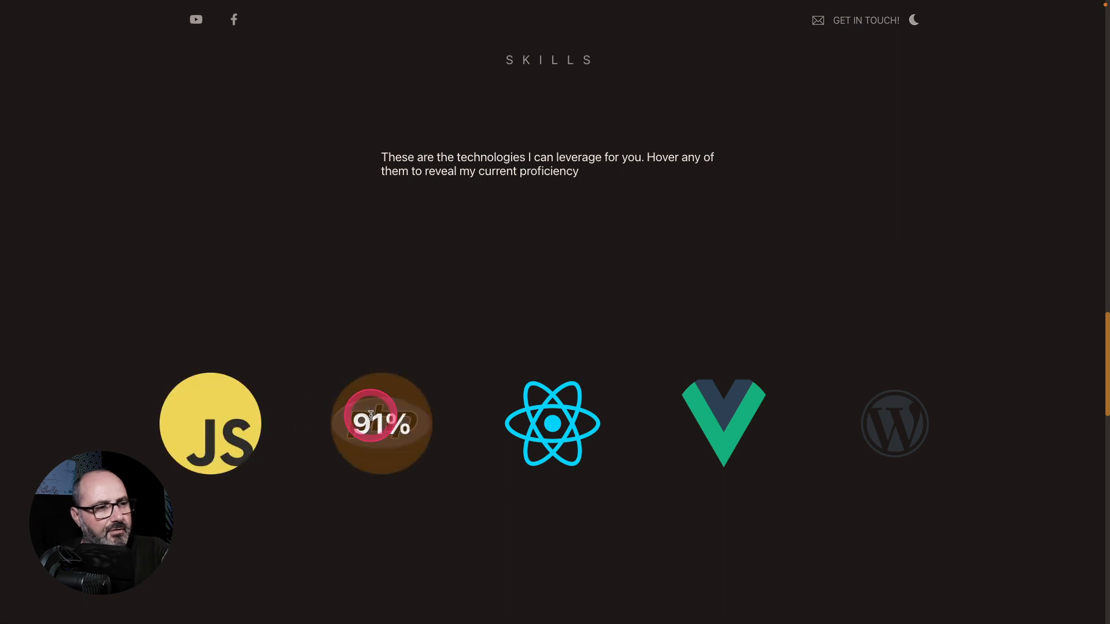
{"action": "mouse_move", "coordinate": [578, 421]}
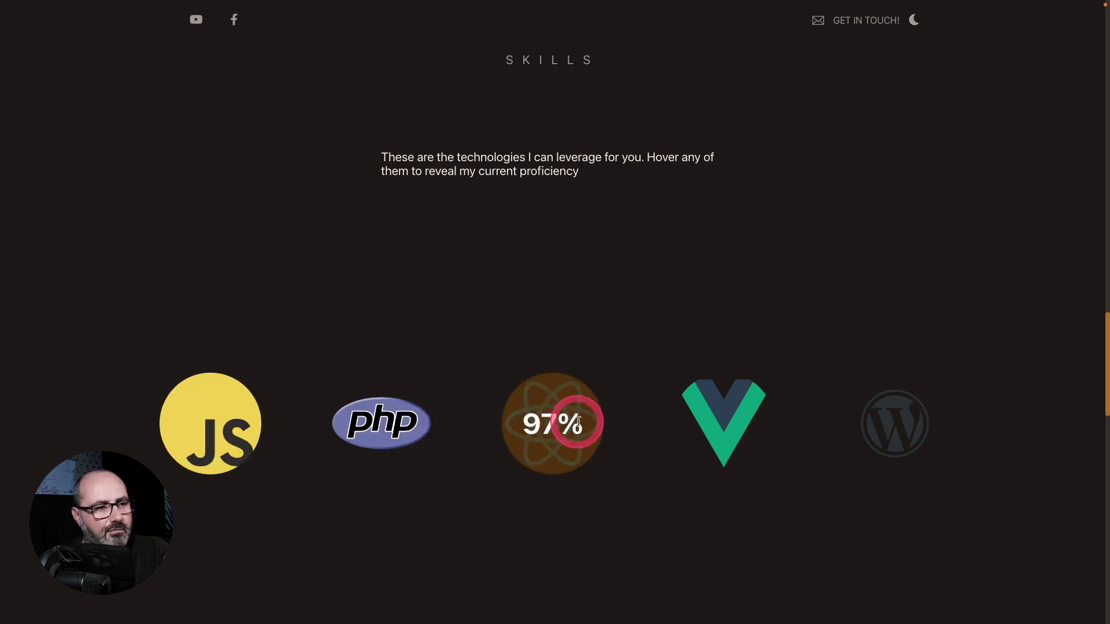
{"action": "mouse_move", "coordinate": [869, 417]}
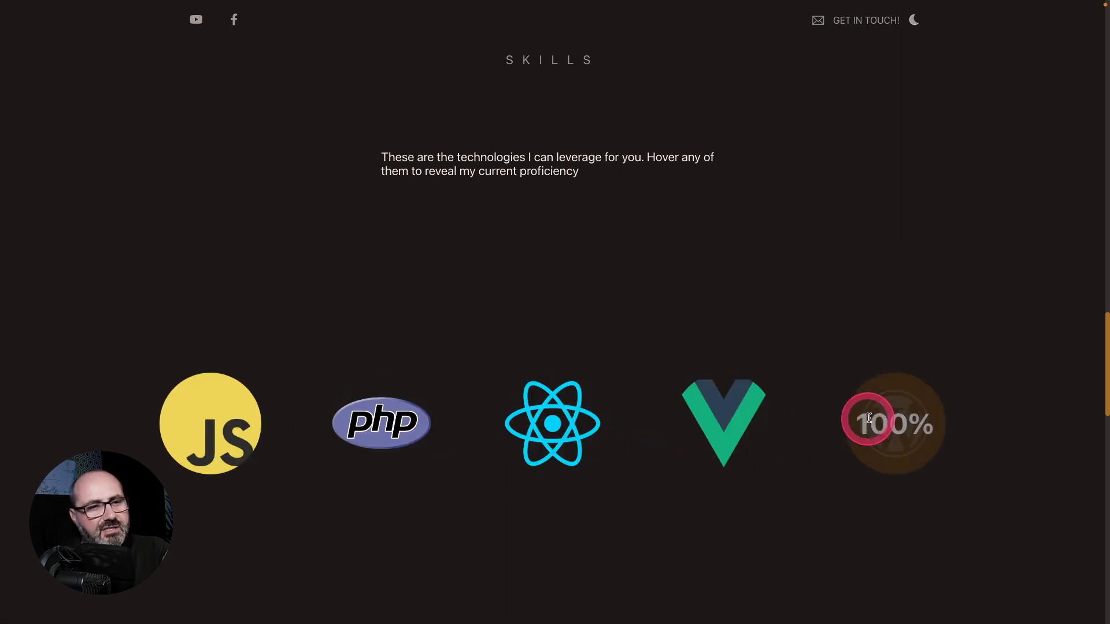
{"action": "scroll", "coordinate": [798, 471], "scroll_direction": "down", "scroll_amount": 6}
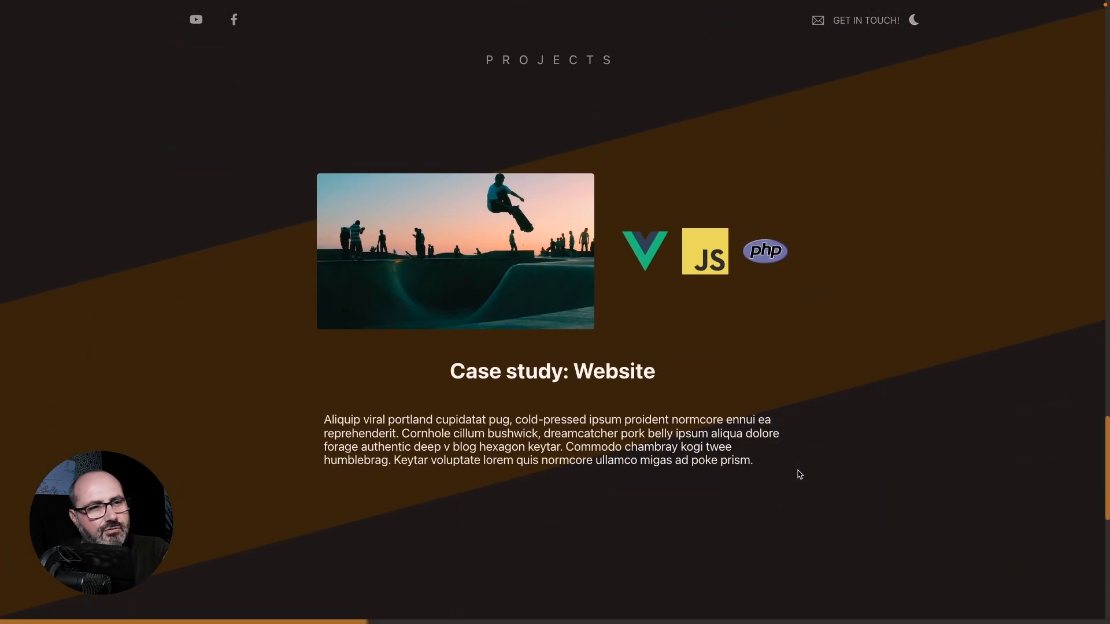
Step: Browse the project case studies carousel and scroll down to the contact section
{"action": "left_click", "coordinate": [480, 467]}
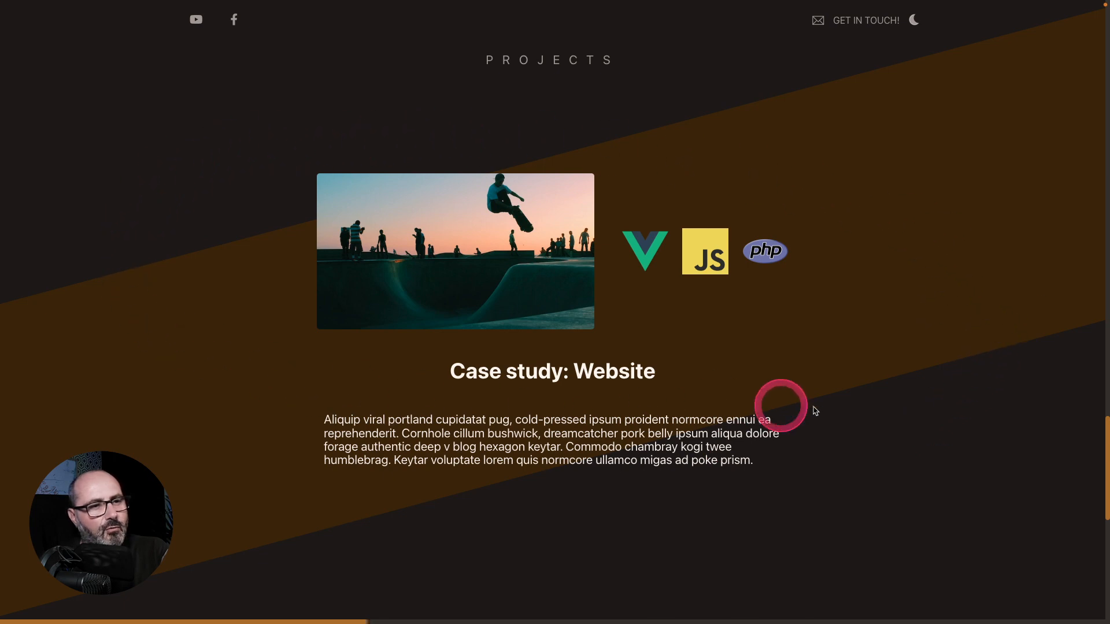
{"action": "scroll", "coordinate": [603, 394], "scroll_direction": "right", "scroll_amount": 10}
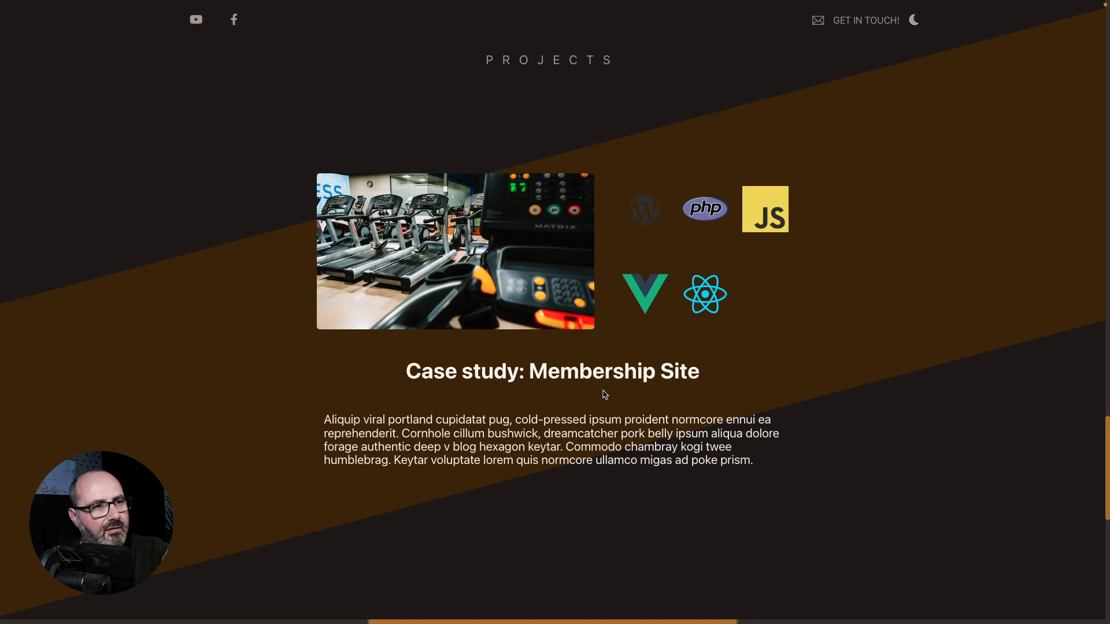
{"action": "scroll", "coordinate": [604, 394], "scroll_direction": "right", "scroll_amount": 10}
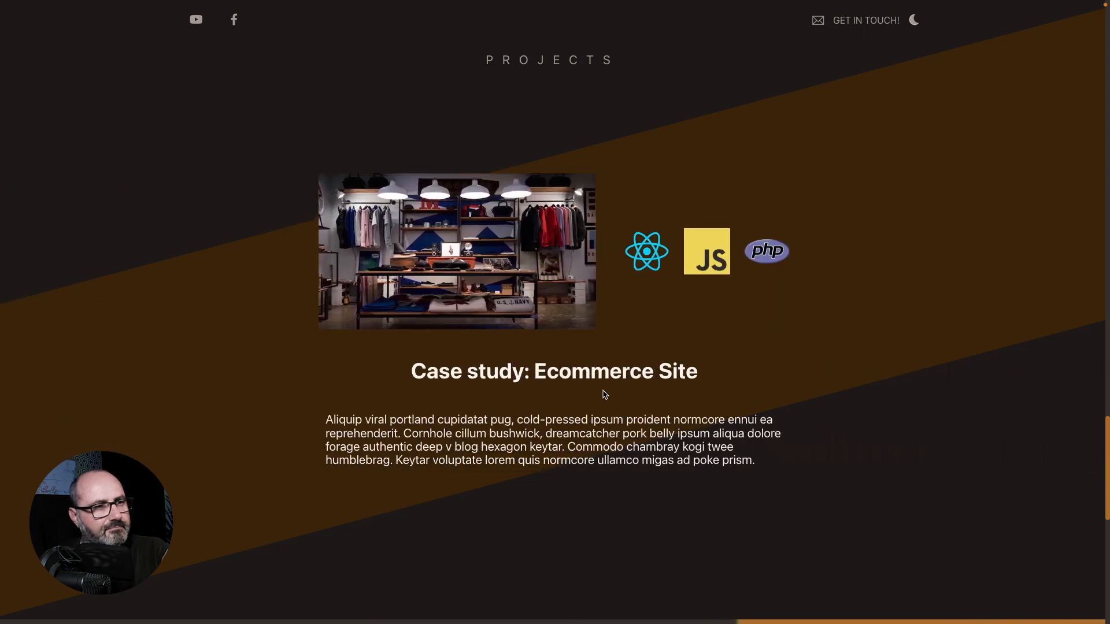
{"action": "scroll", "coordinate": [604, 394], "scroll_direction": "left", "scroll_amount": 20}
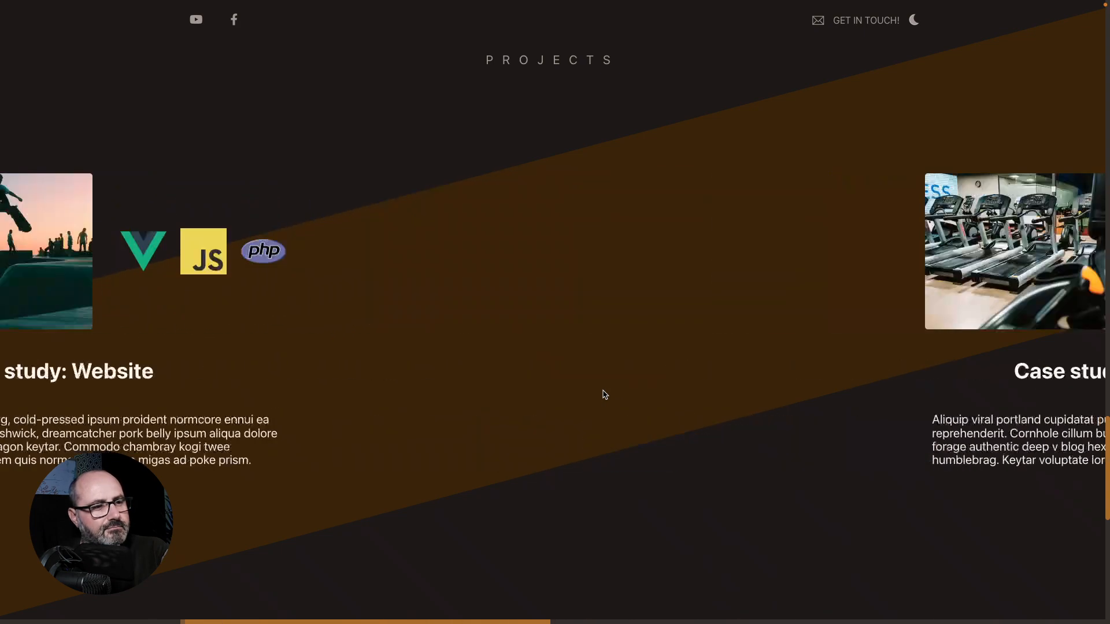
{"action": "scroll", "coordinate": [604, 394], "scroll_direction": "down", "scroll_amount": 10}
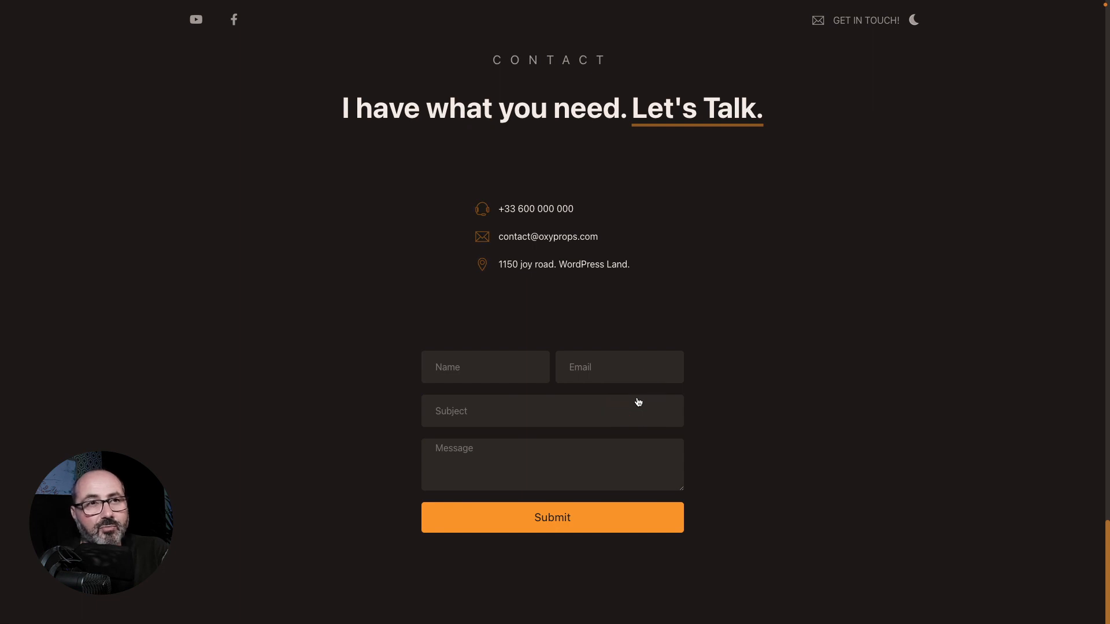
Step: Toggle the site to light mode, scroll back up through the sections, and switch back to dark mode
{"action": "left_click", "coordinate": [914, 22]}
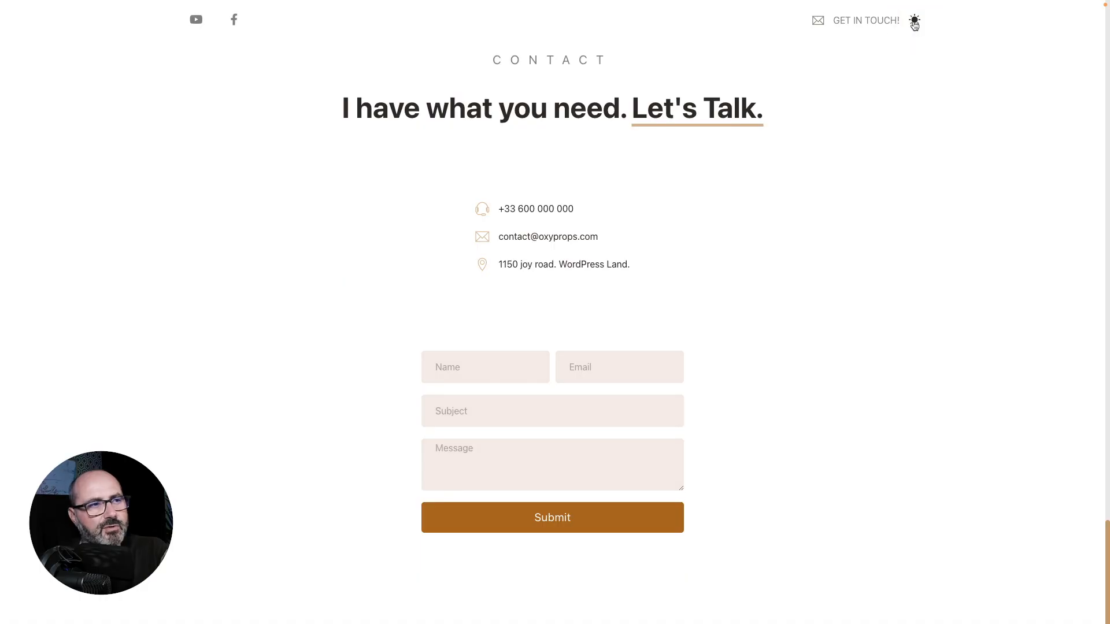
{"action": "scroll", "coordinate": [922, 275], "scroll_direction": "up", "scroll_amount": 10}
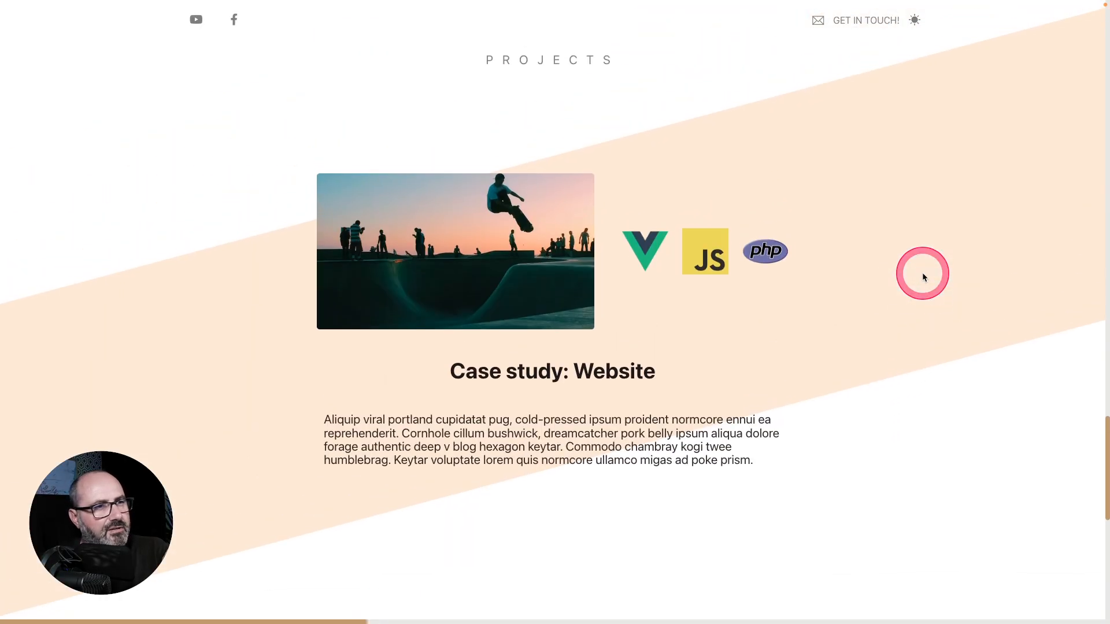
{"action": "scroll", "coordinate": [923, 277], "scroll_direction": "up", "scroll_amount": 15}
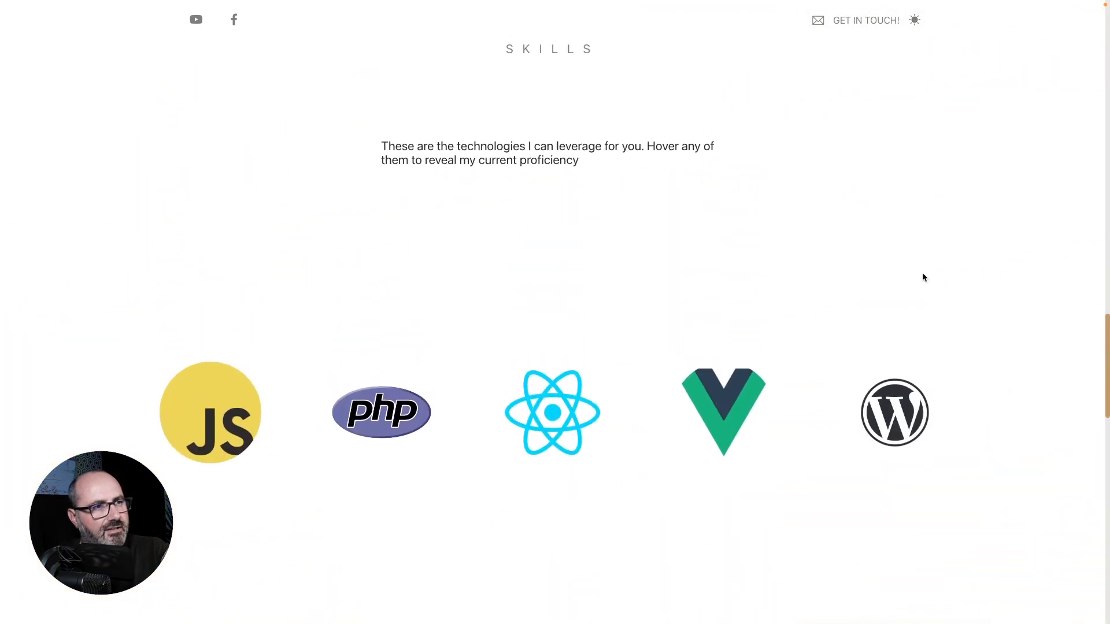
{"action": "scroll", "coordinate": [923, 278], "scroll_direction": "up", "scroll_amount": 1}
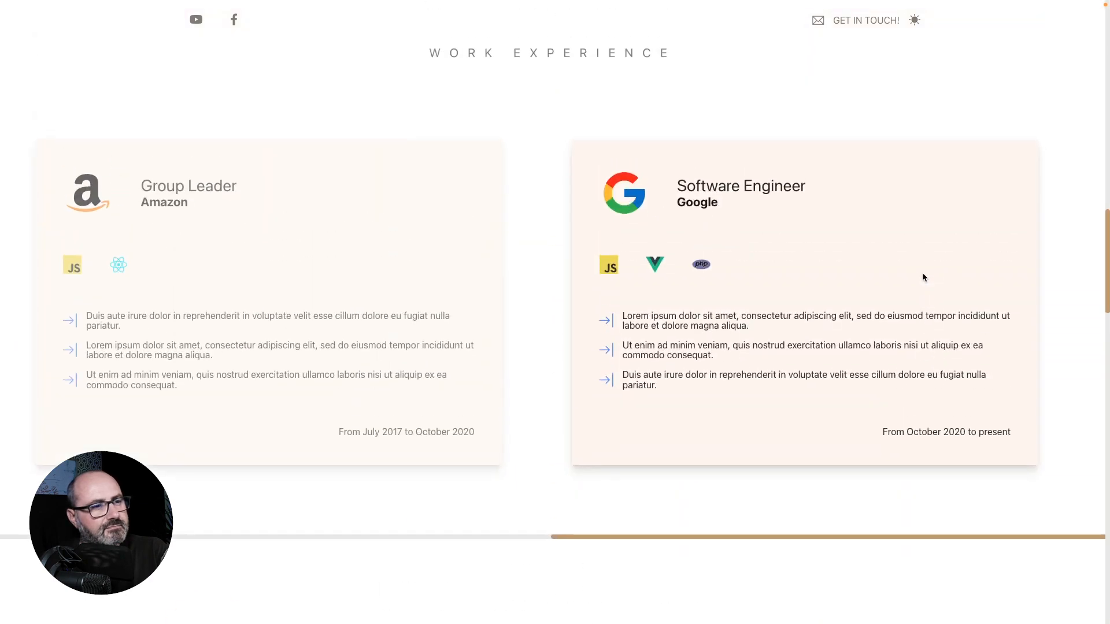
{"action": "scroll", "coordinate": [923, 278], "scroll_direction": "left", "scroll_amount": 12}
{"action": "scroll", "coordinate": [924, 278], "scroll_direction": "up", "scroll_amount": 10}
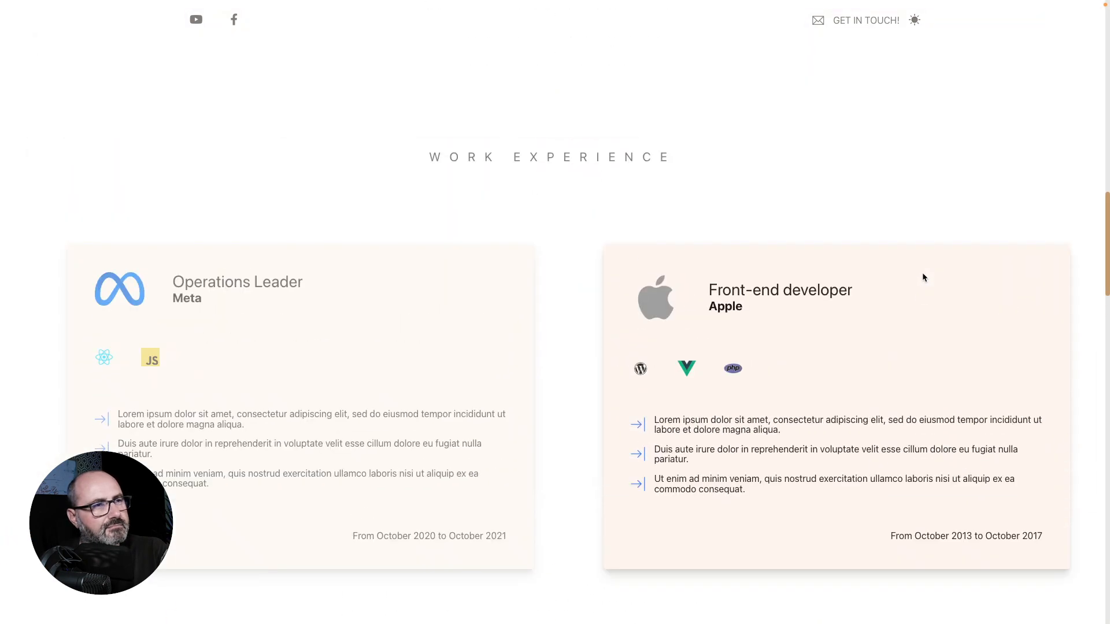
{"action": "scroll", "coordinate": [921, 272], "scroll_direction": "up", "scroll_amount": 5}
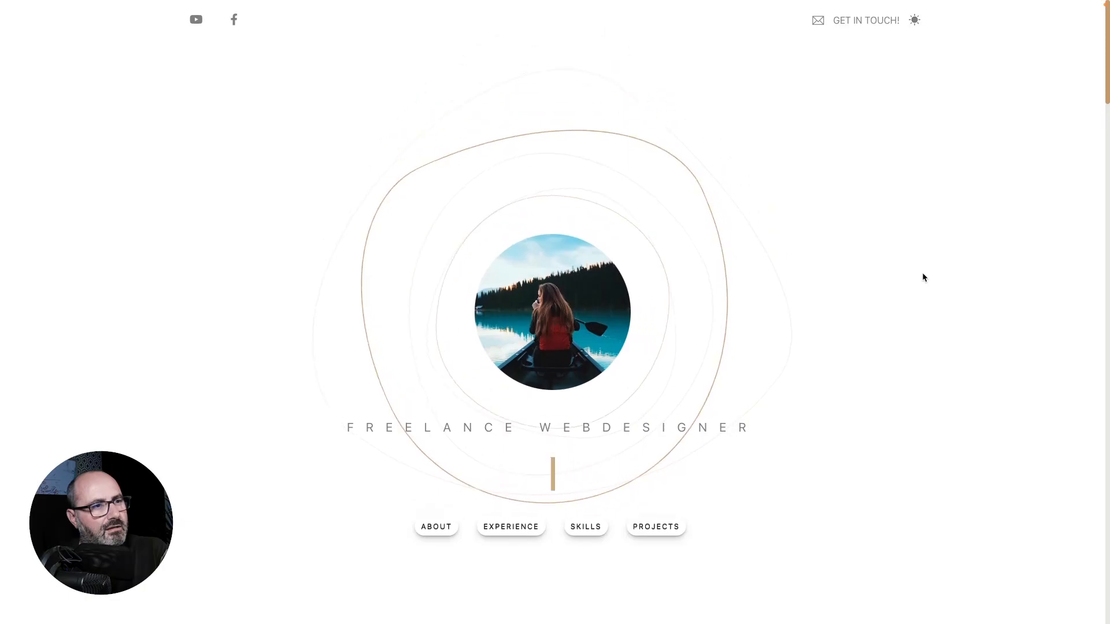
{"action": "left_click", "coordinate": [913, 19]}
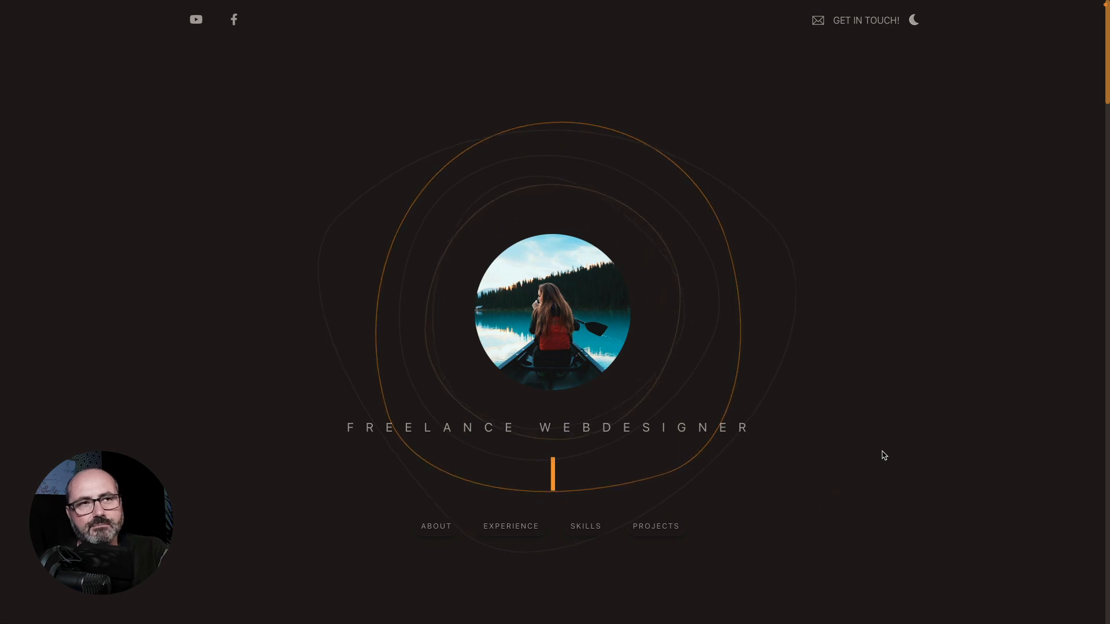
Step: Switch to the terminal, change to Code/Websites/ and run wpcrbr.sh to create the brx-portfolio site
{"action": "left_click", "coordinate": [836, 275]}
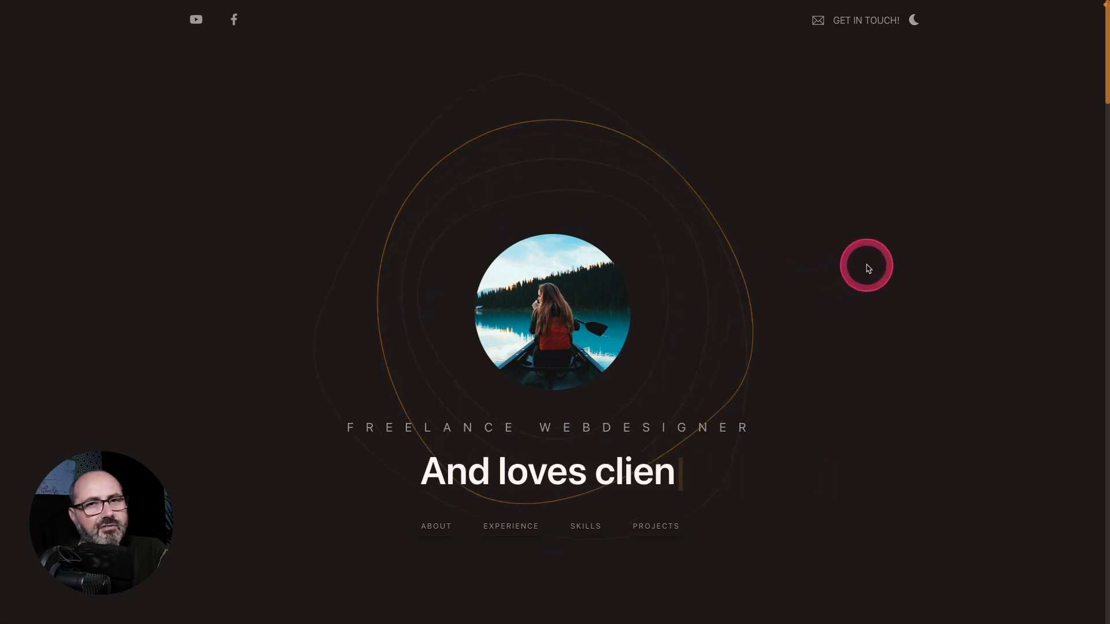
{"action": "key", "text": "ctrl+Right"}
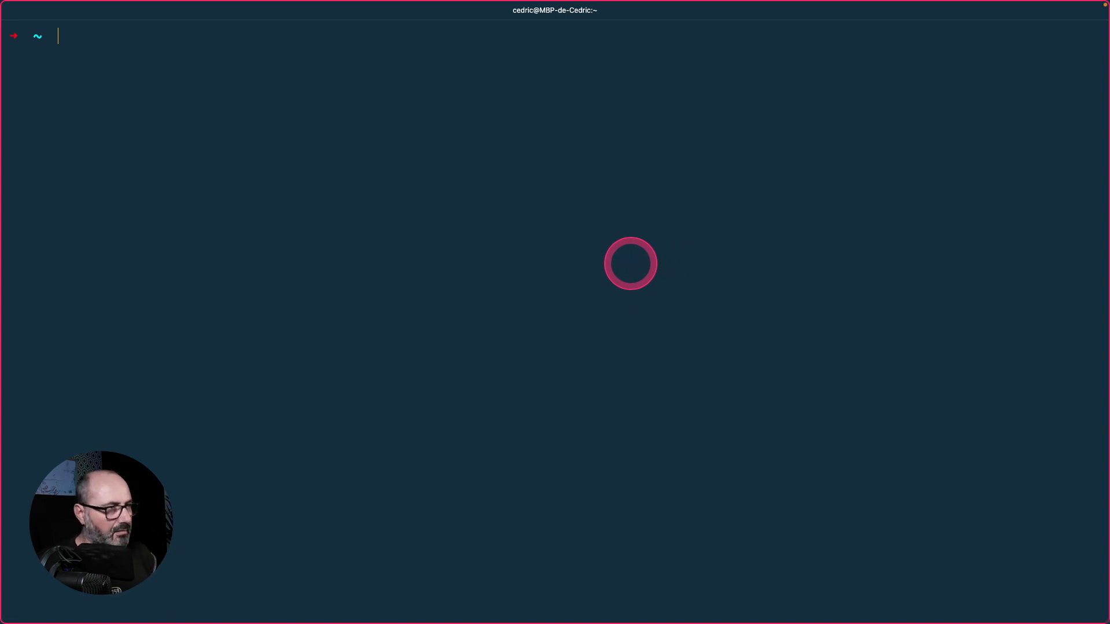
{"action": "type", "text": "cd Code/Websites/"}
{"action": "key", "text": "Return"}
{"action": "type", "text": "sh wpcrbr.sh brx-portfoli"}
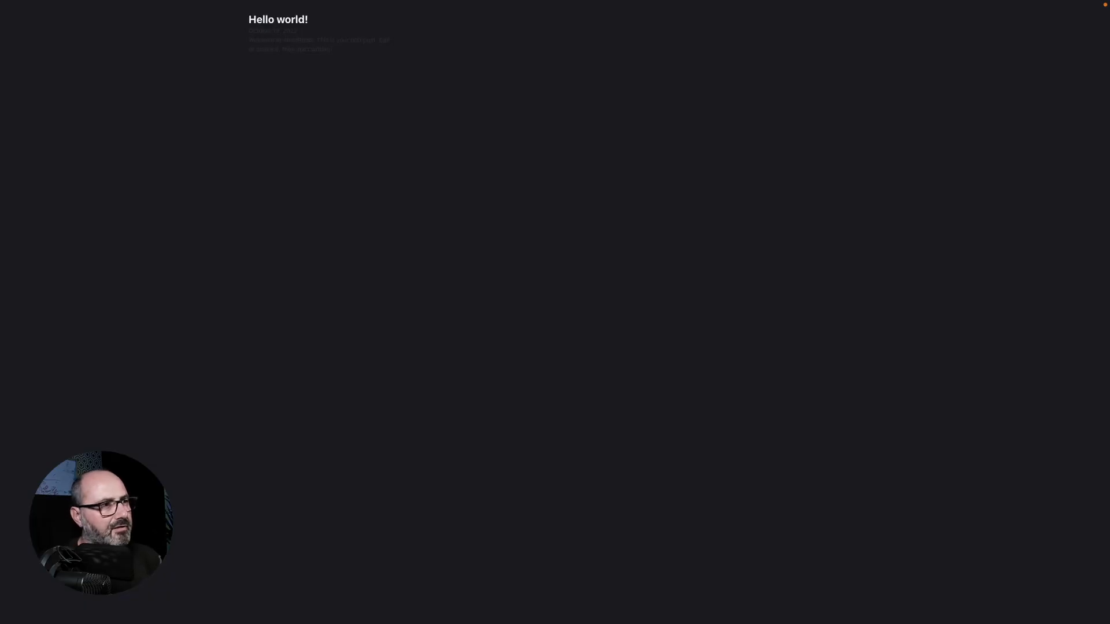
Step: Open the new site's WordPress admin dashboard and review the installed plugins
{"action": "key", "text": "super+shift+f"}
{"action": "left_click", "coordinate": [176, 32]}
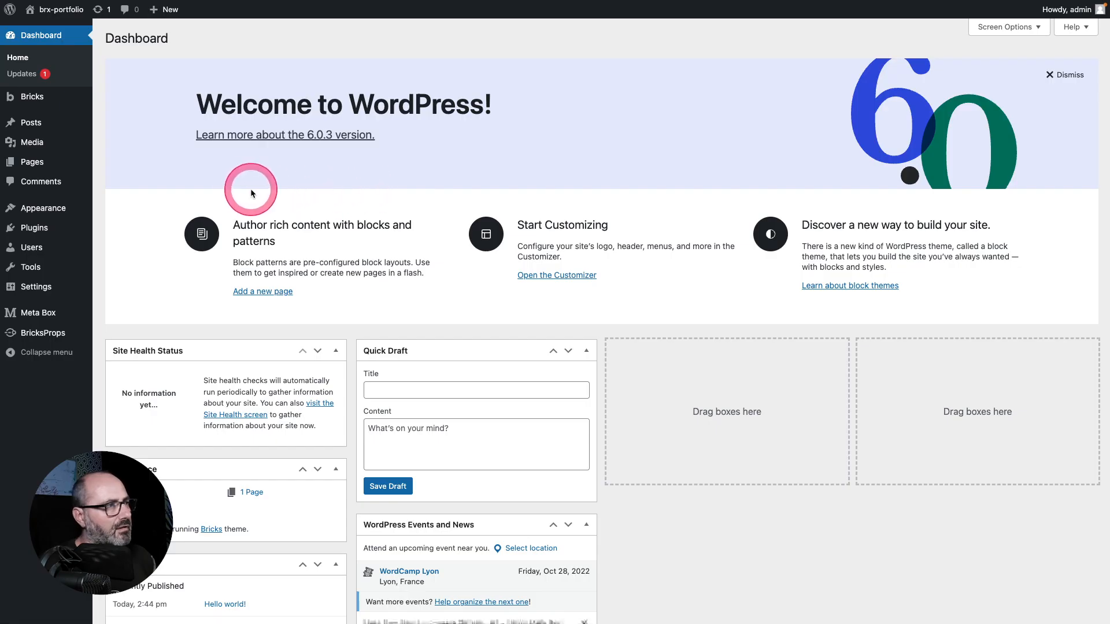
{"action": "mouse_move", "coordinate": [26, 228]}
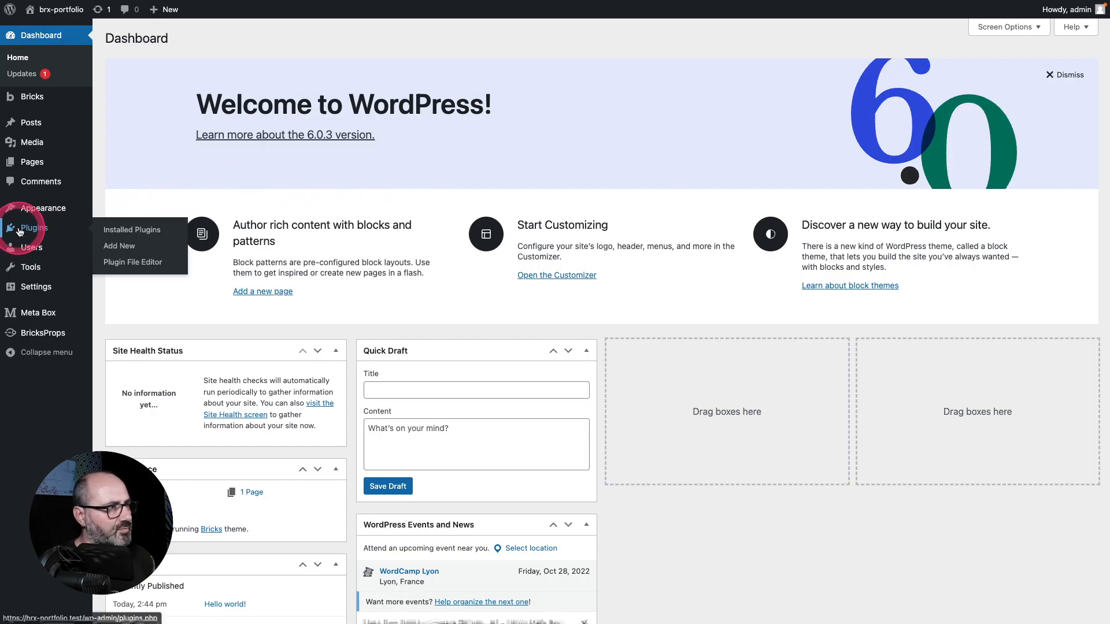
{"action": "left_click", "coordinate": [124, 230]}
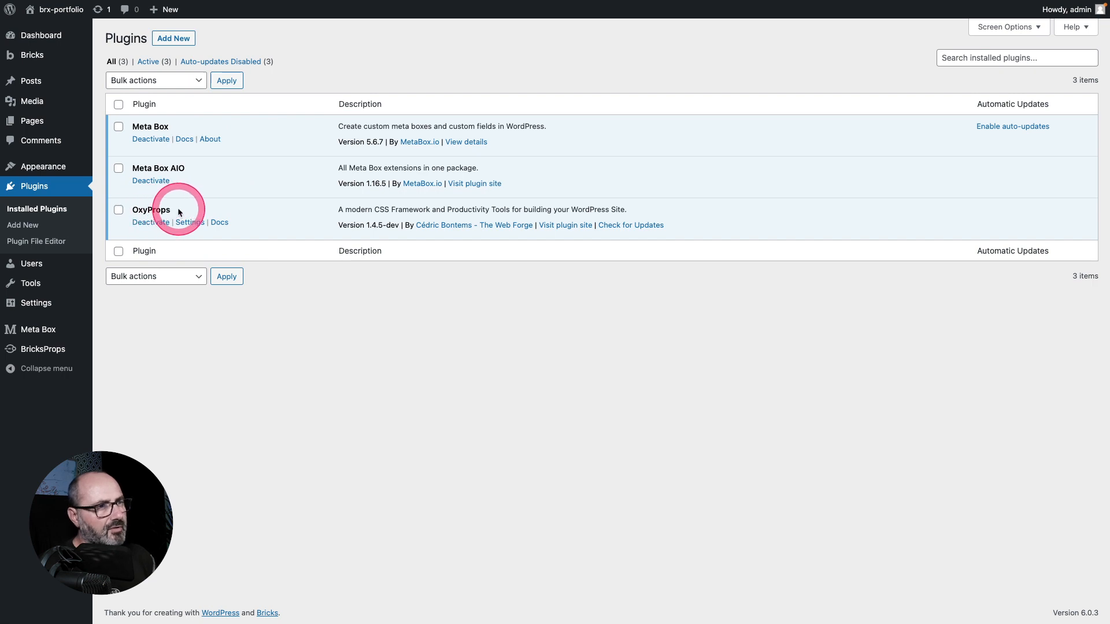
Step: Update the Bricks theme from the WordPress Updates page
{"action": "mouse_move", "coordinate": [30, 34]}
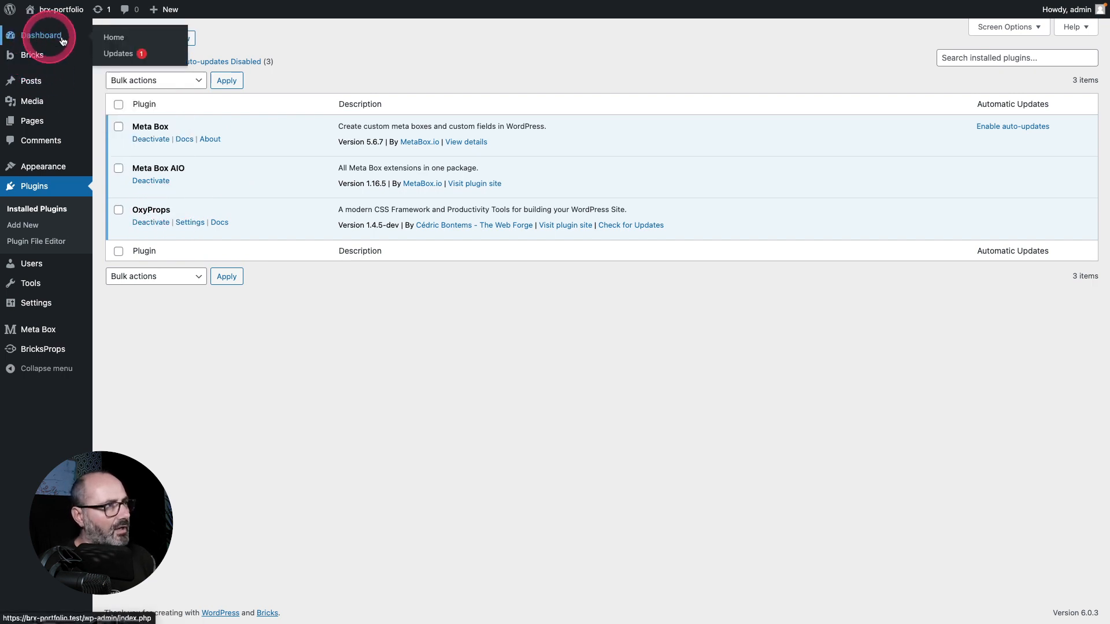
{"action": "left_click", "coordinate": [116, 58]}
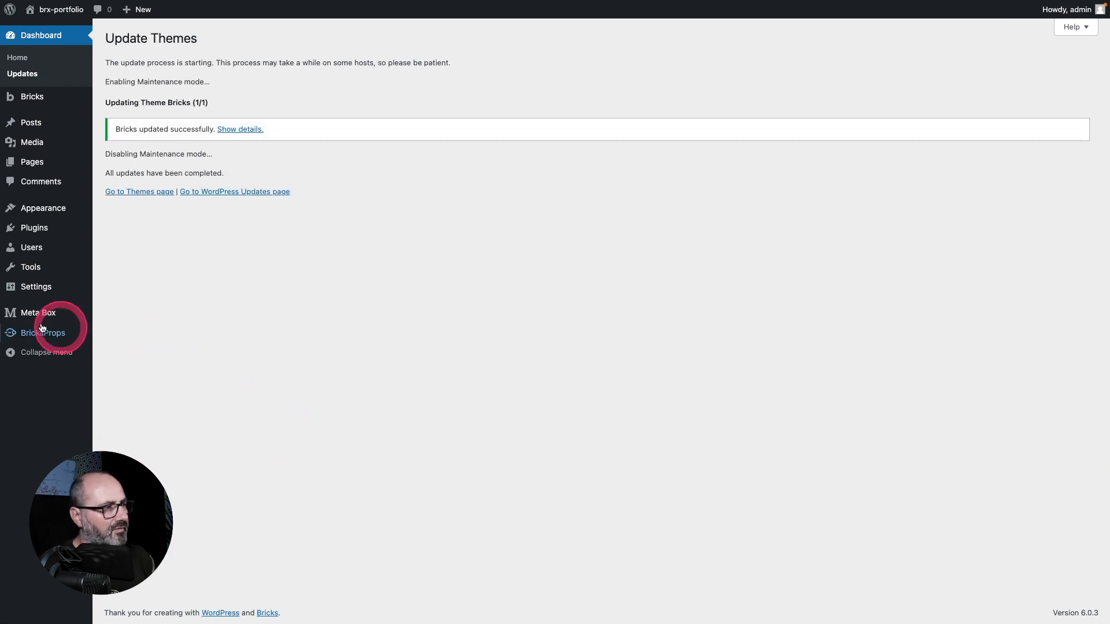
Step: Open BricksProps settings, enable Remove Gutenberg color and SVG presets, and save the settings
{"action": "mouse_move", "coordinate": [51, 334]}
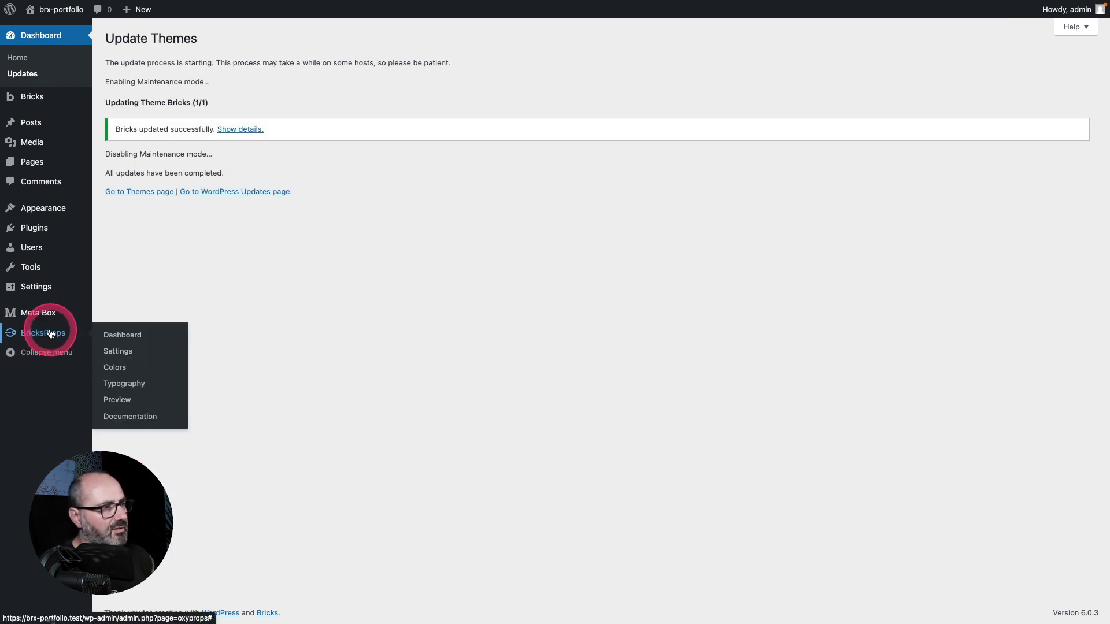
{"action": "left_click", "coordinate": [118, 353]}
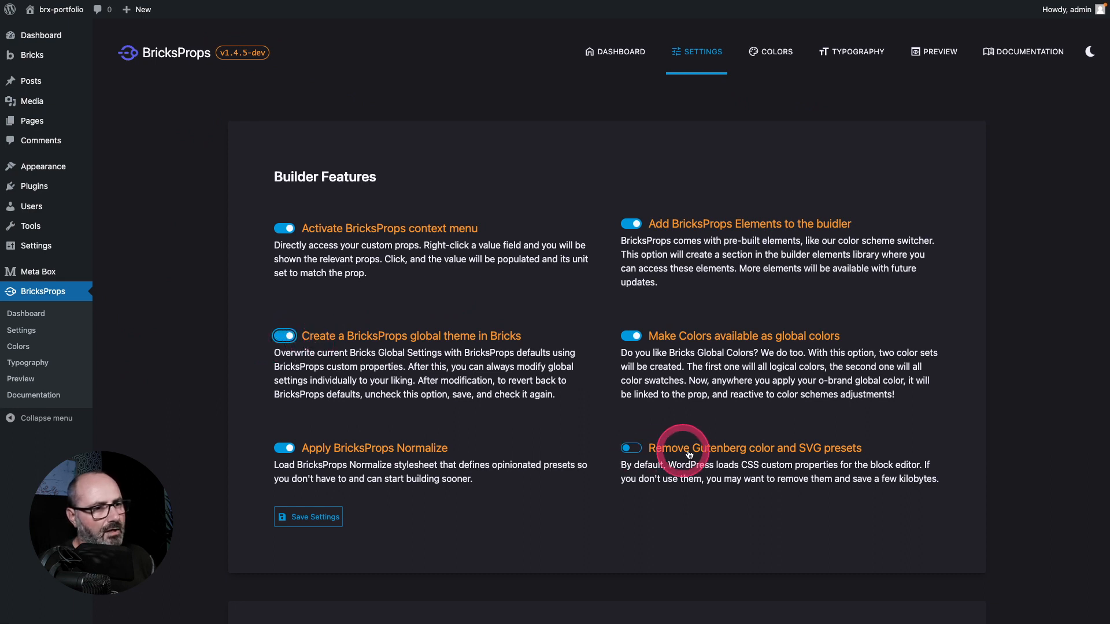
{"action": "left_click", "coordinate": [632, 451]}
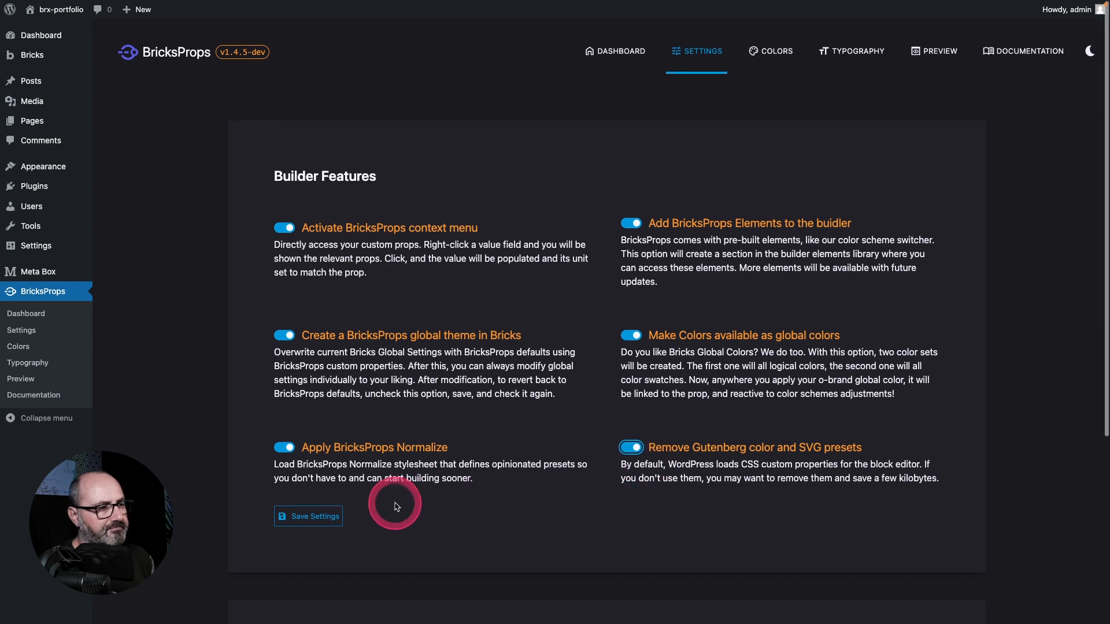
{"action": "left_click", "coordinate": [308, 517]}
Step: In BricksProps Colors, set the canvas color to the mole swatch, briefly opening its color picker
{"action": "left_click", "coordinate": [763, 53]}
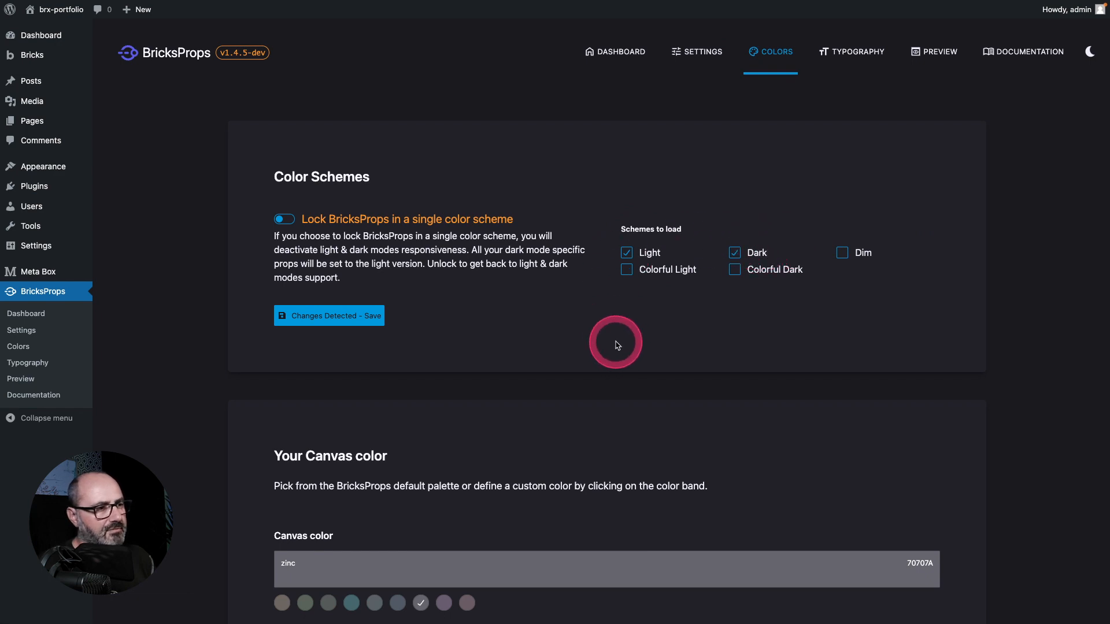
{"action": "scroll", "coordinate": [614, 339], "scroll_direction": "down", "scroll_amount": 8}
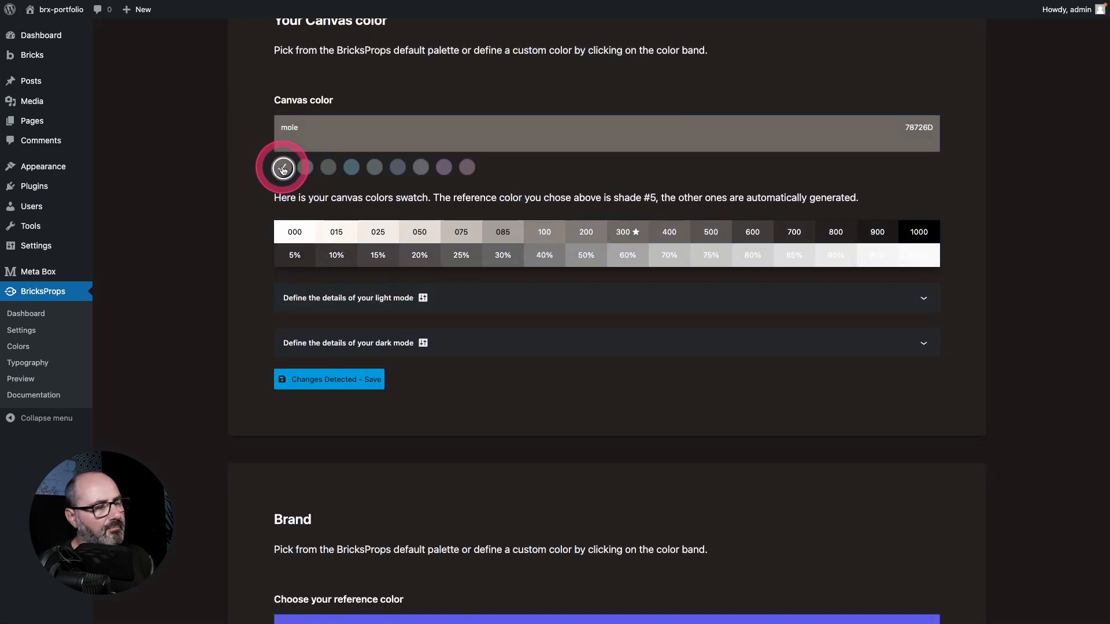
{"action": "left_click", "coordinate": [347, 135]}
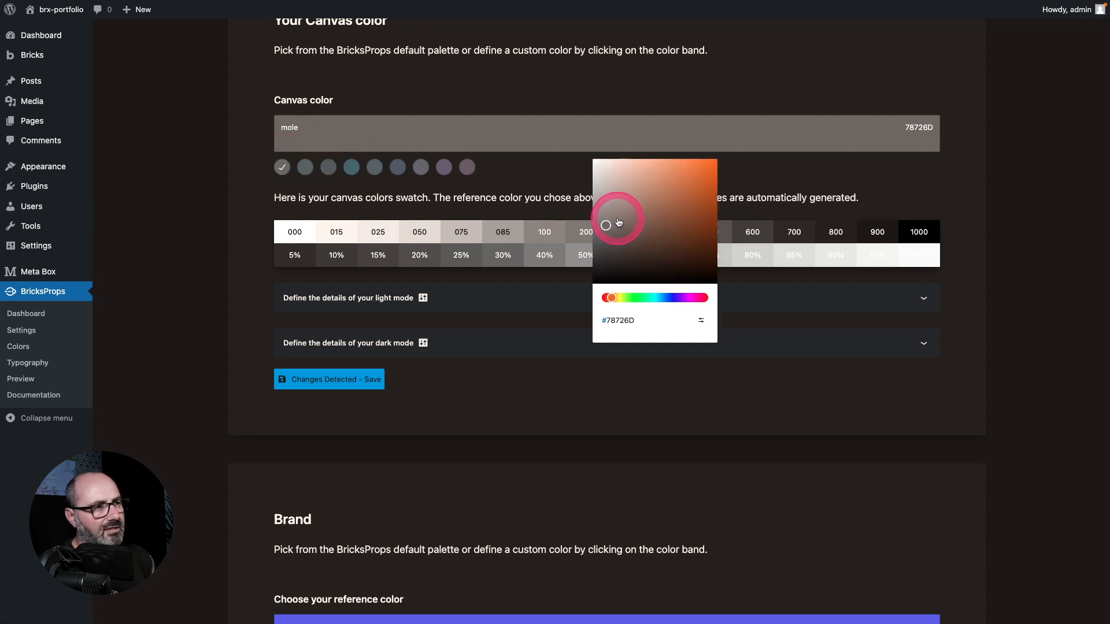
{"action": "left_click", "coordinate": [241, 185]}
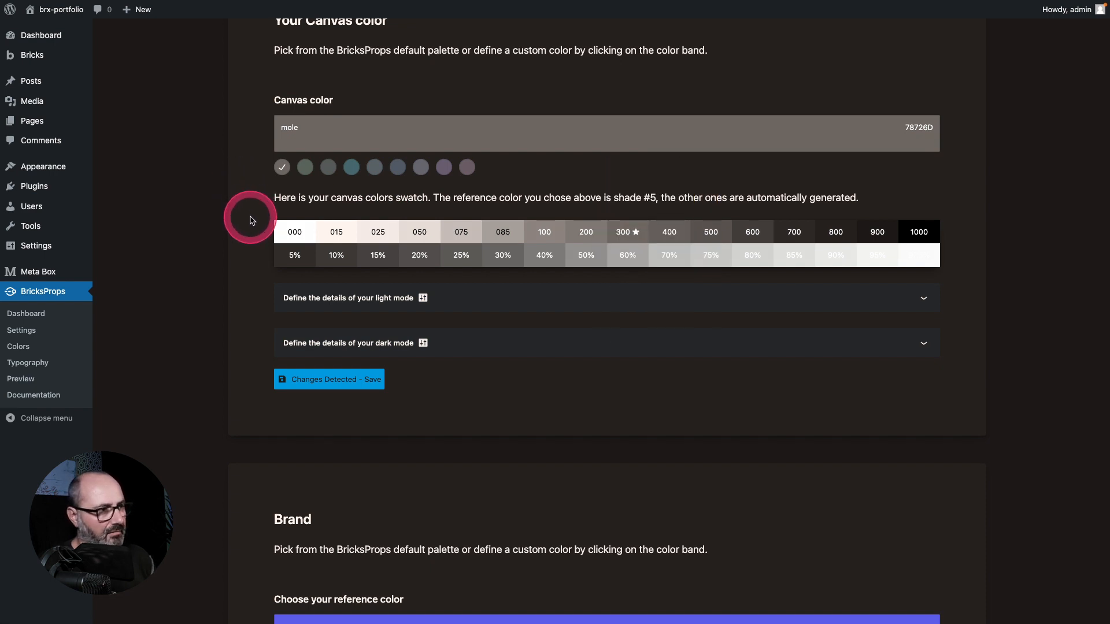
Step: Set the brand reference color to the gold swatch
{"action": "scroll", "coordinate": [249, 217], "scroll_direction": "down", "scroll_amount": 6}
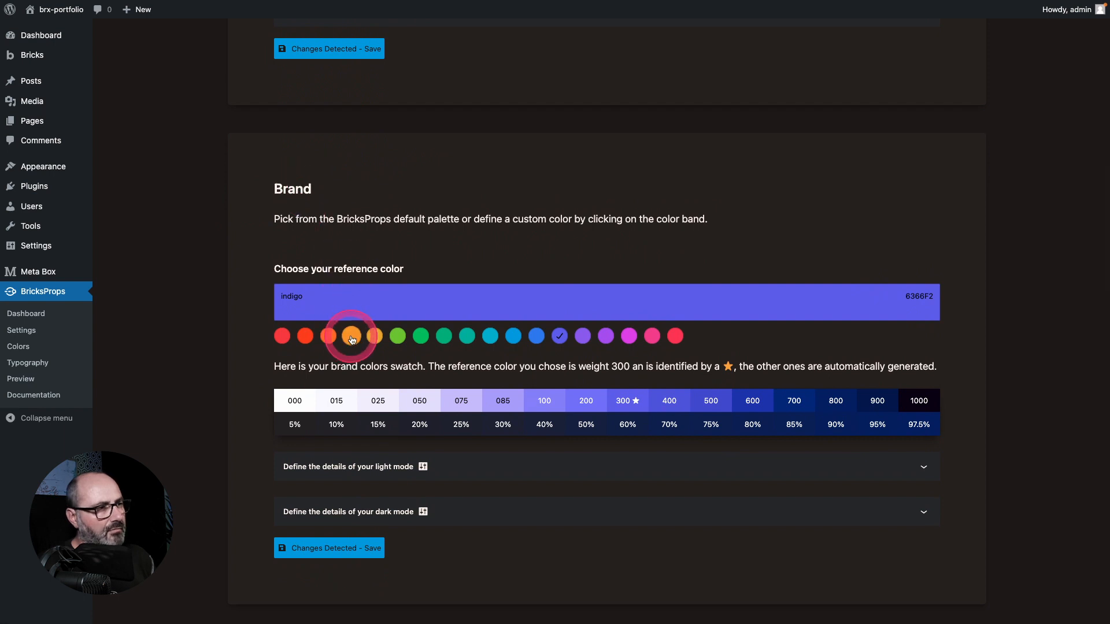
{"action": "left_click", "coordinate": [328, 337]}
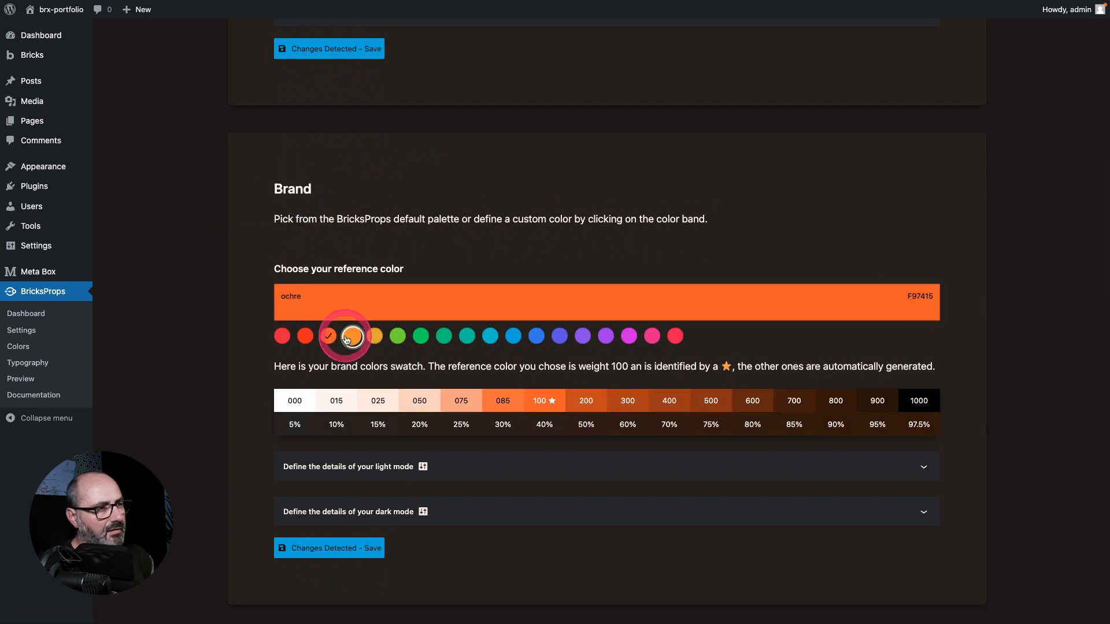
{"action": "left_click", "coordinate": [348, 338]}
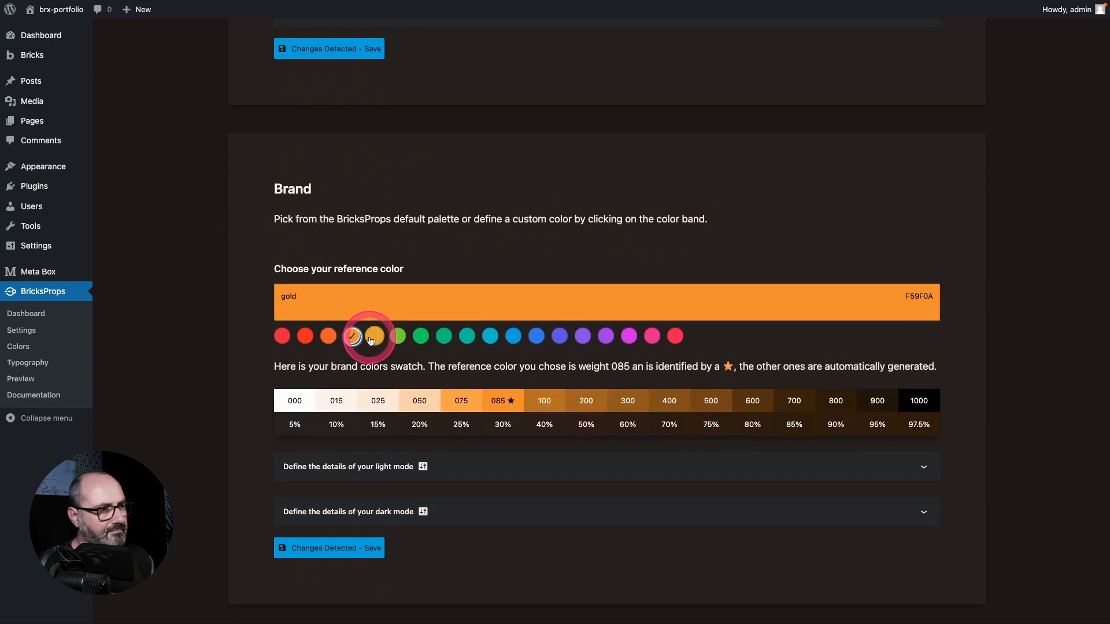
Step: In the brand light mode details, set Brand to 200 and Brand Hover to 400
{"action": "scroll", "coordinate": [370, 337], "scroll_direction": "down", "scroll_amount": 3}
{"action": "left_click", "coordinate": [475, 303]}
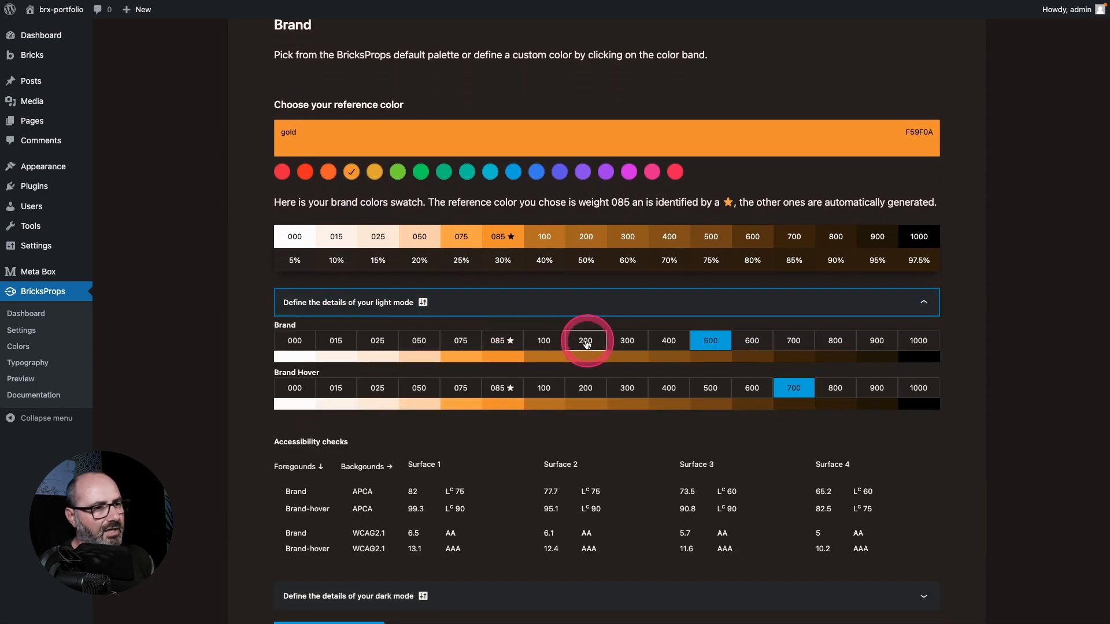
{"action": "left_click", "coordinate": [583, 342]}
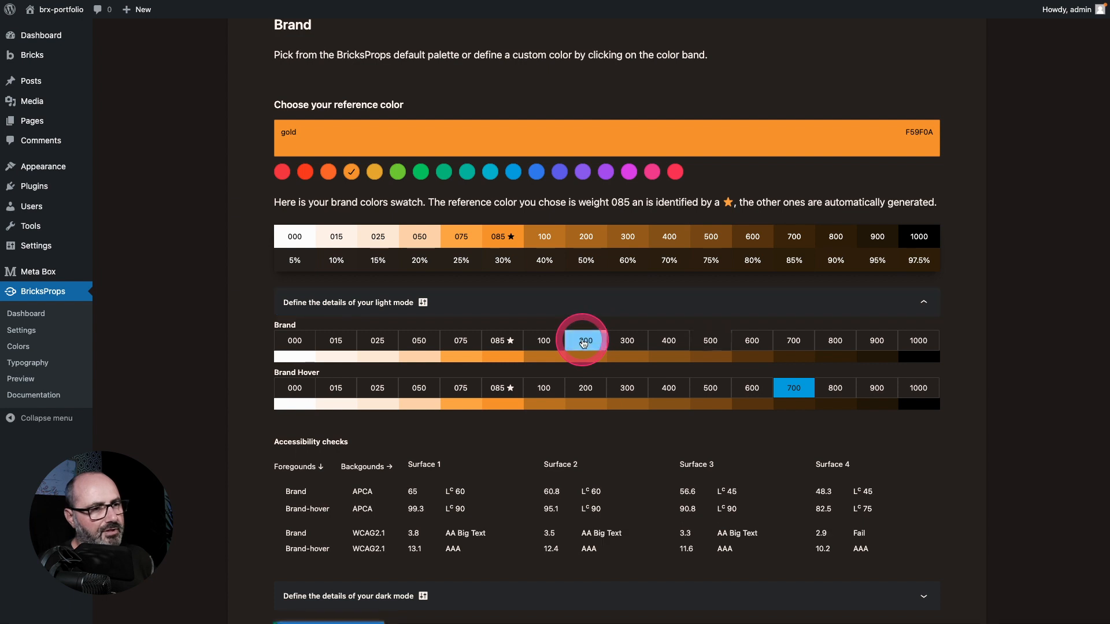
{"action": "left_click", "coordinate": [670, 391]}
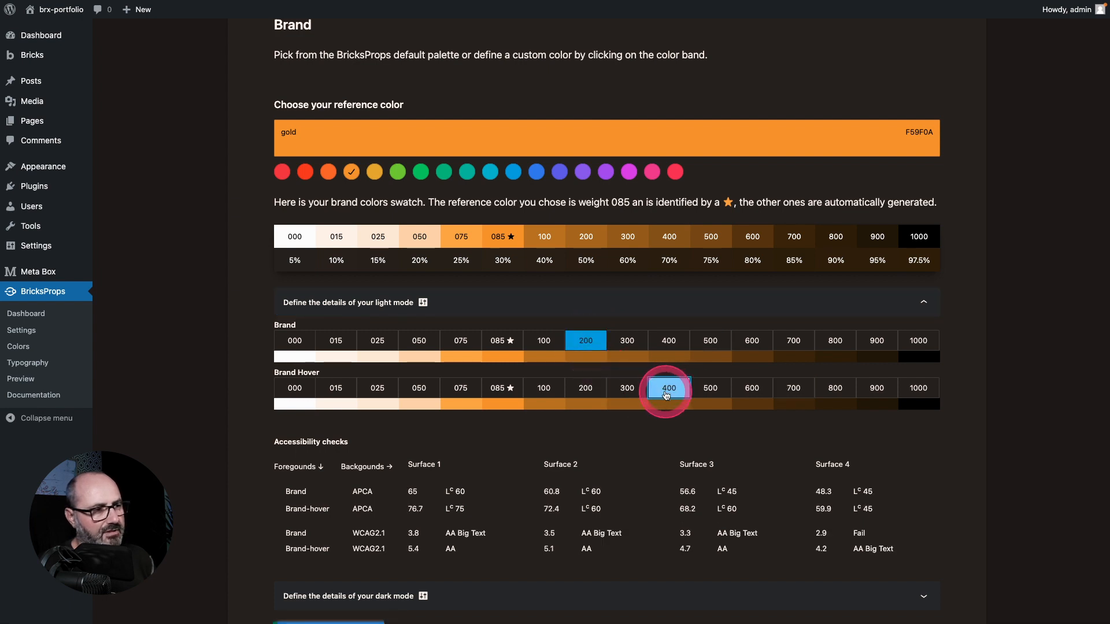
{"action": "left_click", "coordinate": [574, 306]}
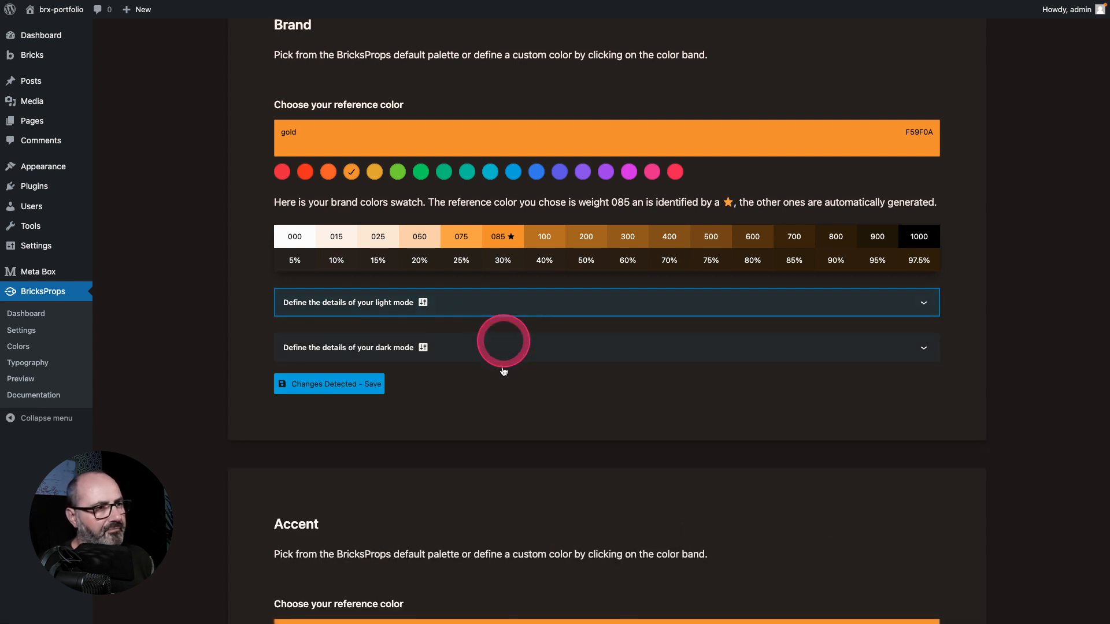
Step: In the brand dark mode details, set Brand to 085 and Brand Hover to 075
{"action": "left_click", "coordinate": [497, 348]}
{"action": "scroll", "coordinate": [489, 349], "scroll_direction": "down", "scroll_amount": 1}
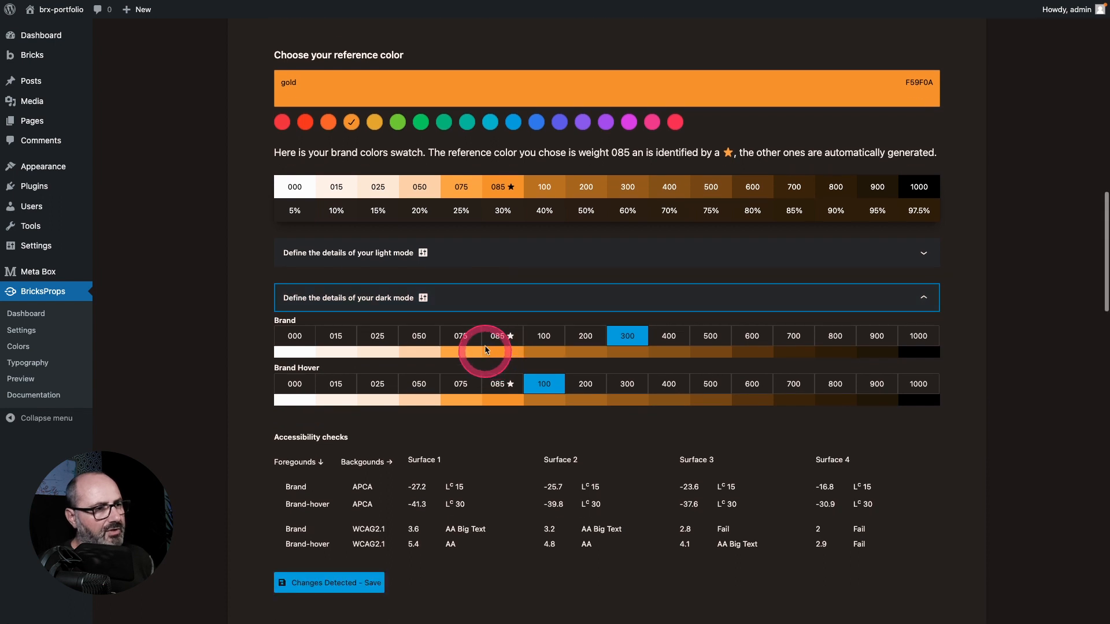
{"action": "left_click", "coordinate": [501, 341]}
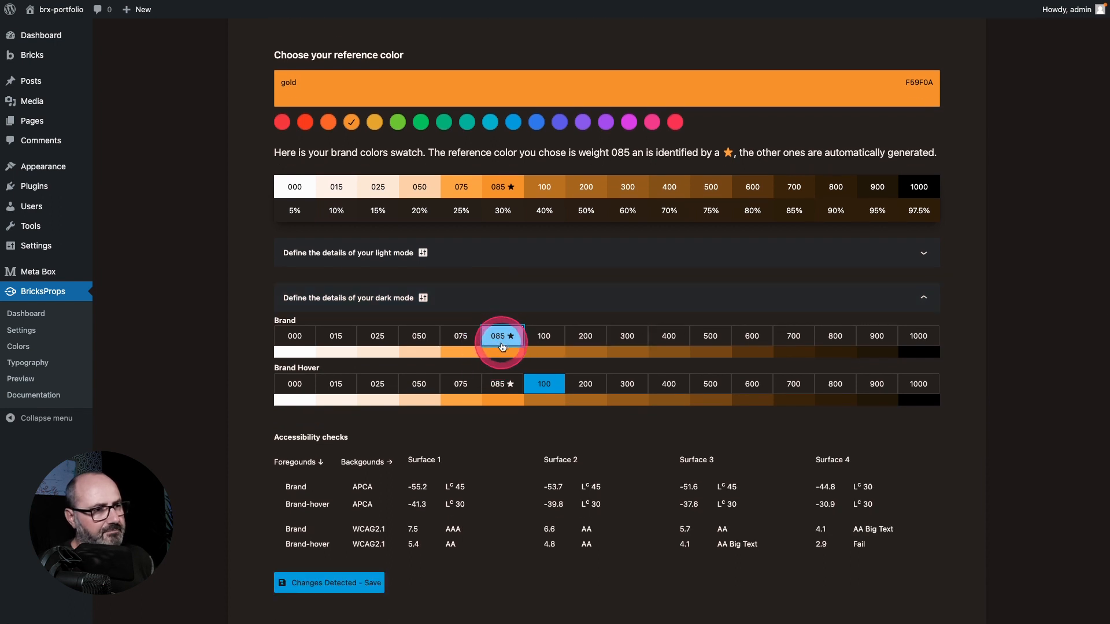
{"action": "left_click", "coordinate": [460, 385]}
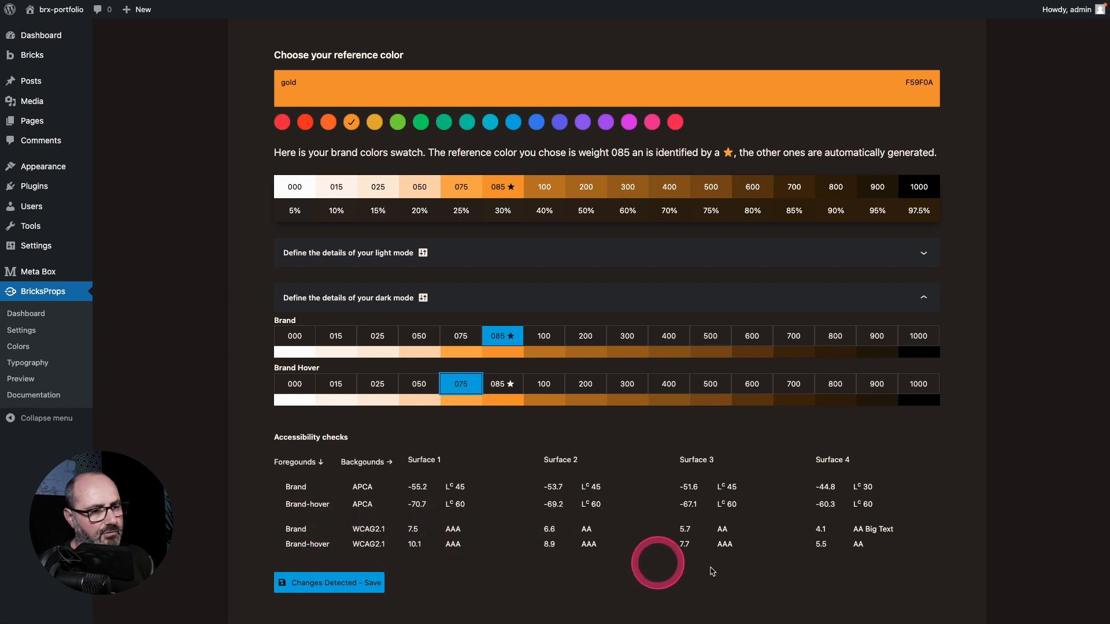
Step: In the brand light mode details, set Brand to 300 and Brand Hover to 500
{"action": "left_click", "coordinate": [441, 252]}
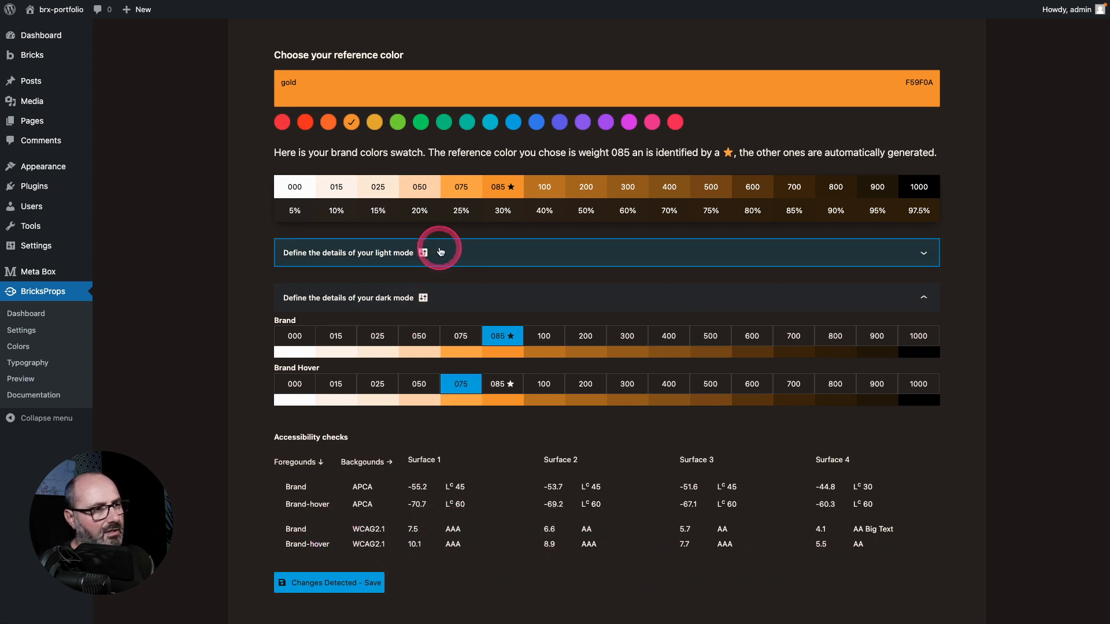
{"action": "scroll", "coordinate": [463, 345], "scroll_direction": "down", "scroll_amount": 1}
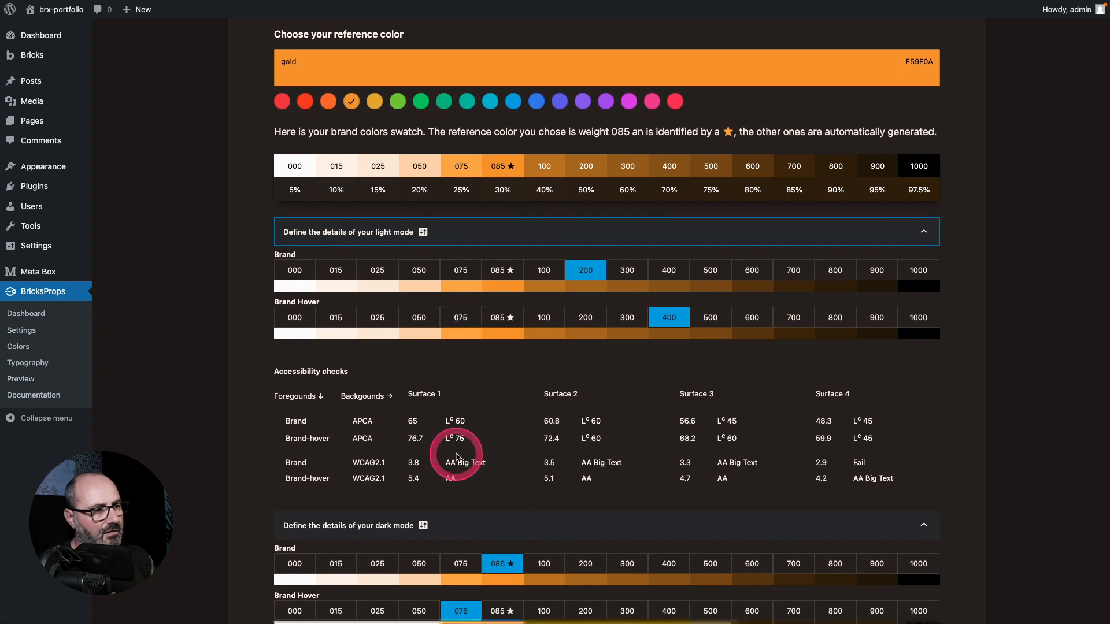
{"action": "left_click", "coordinate": [628, 269]}
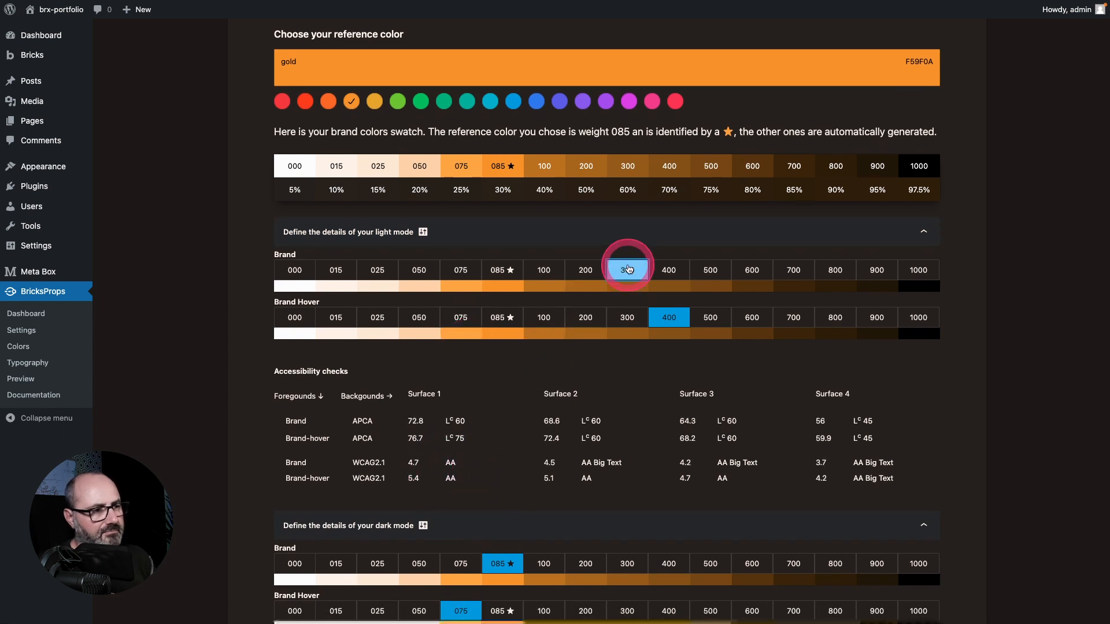
{"action": "left_click", "coordinate": [711, 317]}
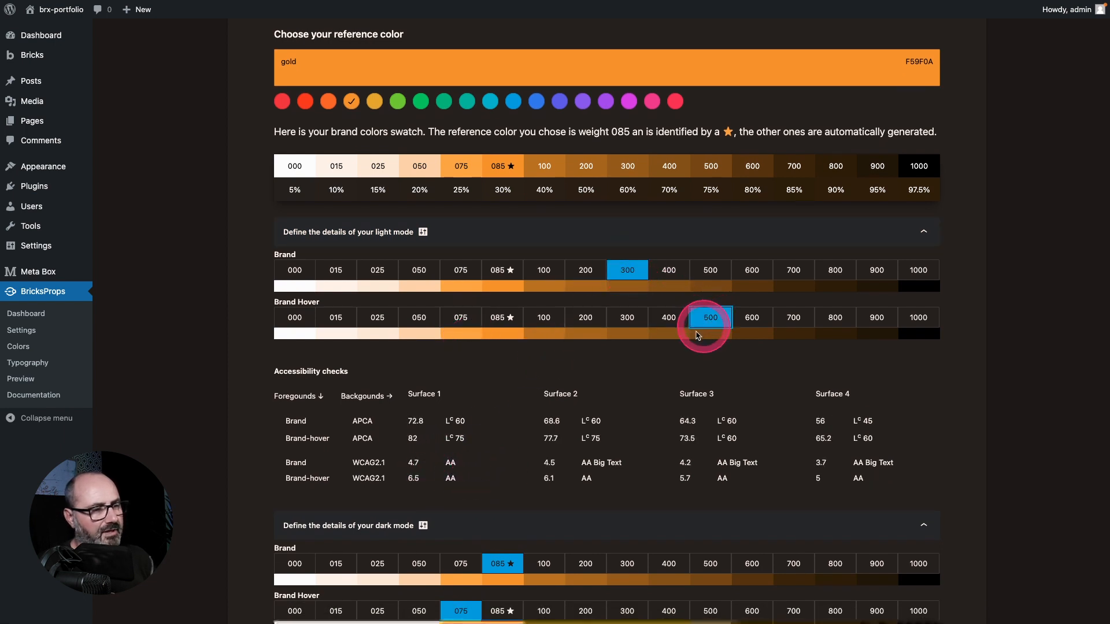
Step: Set the accent reference color to the blue swatch
{"action": "scroll", "coordinate": [455, 468], "scroll_direction": "up", "scroll_amount": 1}
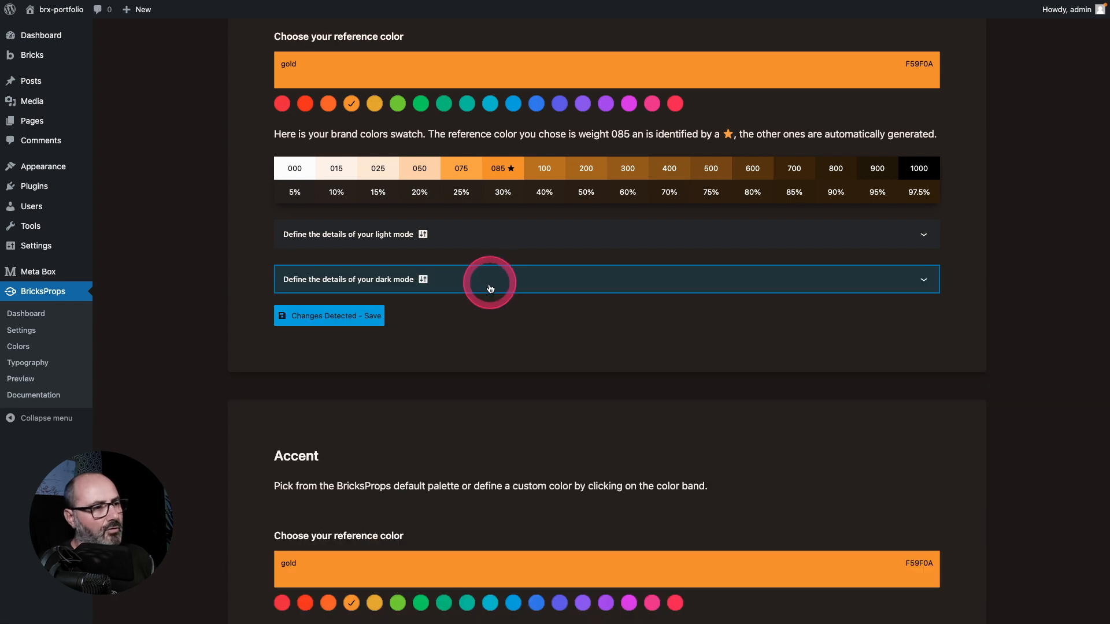
{"action": "scroll", "coordinate": [495, 391], "scroll_direction": "down", "scroll_amount": 3}
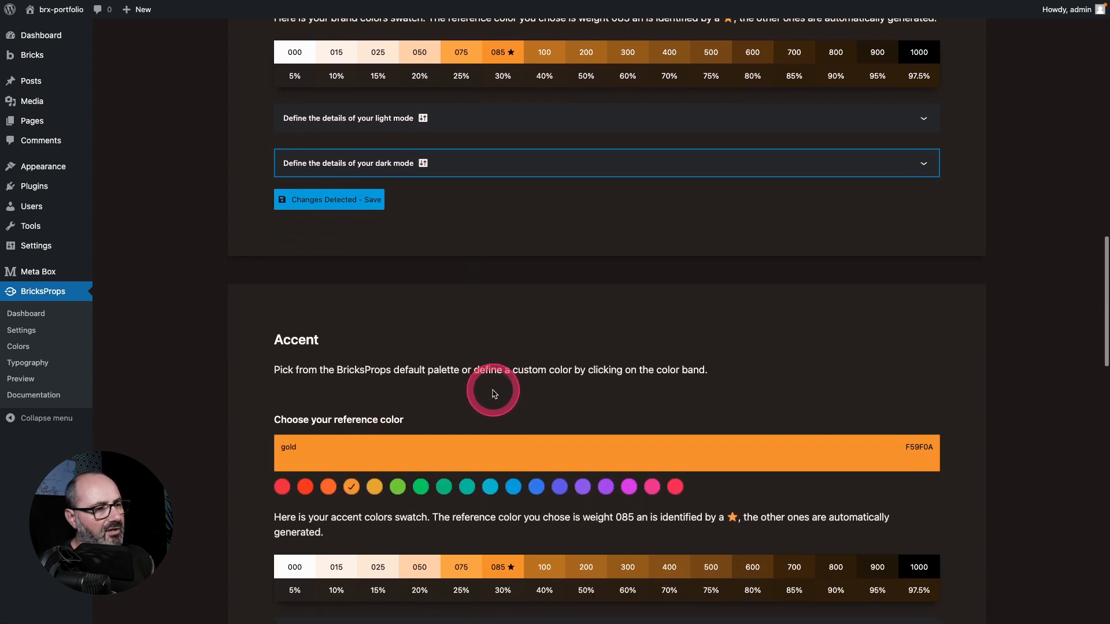
{"action": "left_click", "coordinate": [376, 479]}
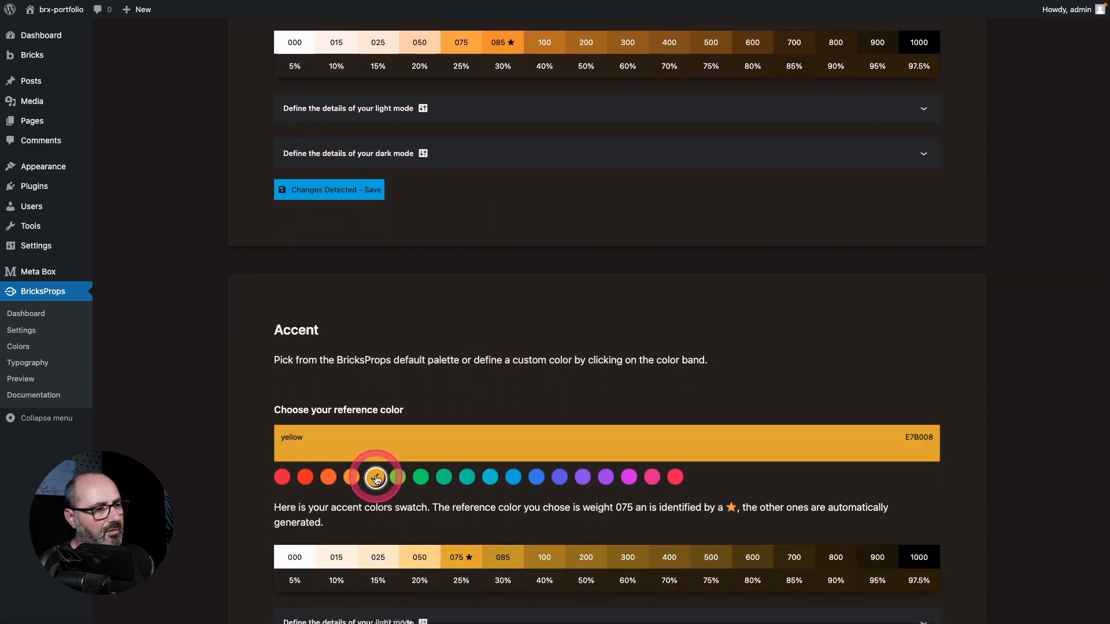
{"action": "scroll", "coordinate": [446, 484], "scroll_direction": "down", "scroll_amount": 4}
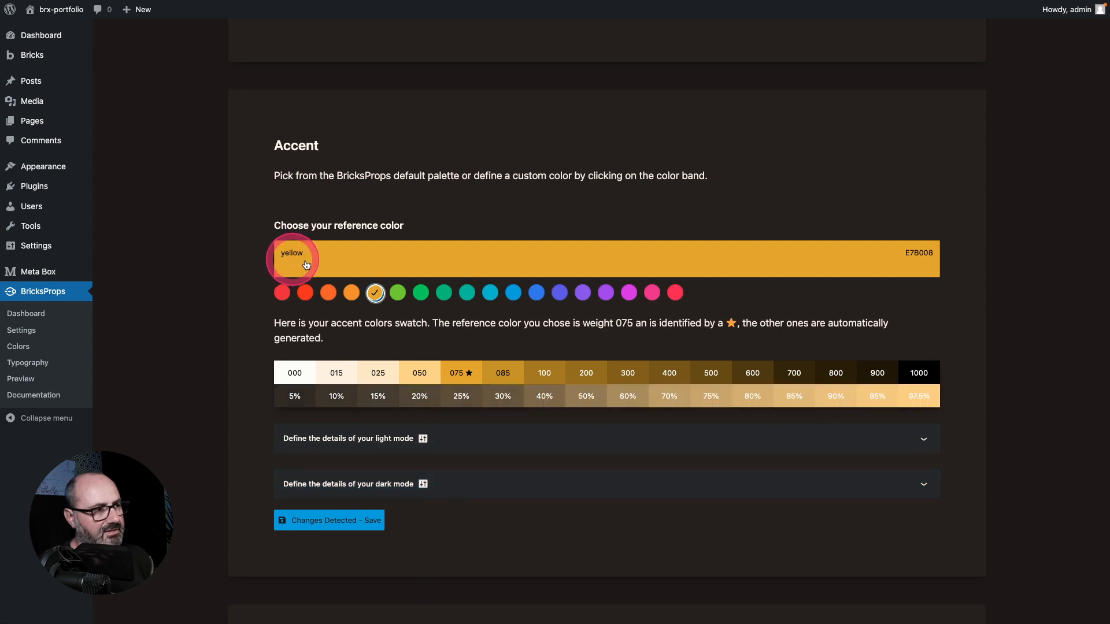
{"action": "scroll", "coordinate": [488, 426], "scroll_direction": "down", "scroll_amount": 5}
{"action": "scroll", "coordinate": [489, 433], "scroll_direction": "up", "scroll_amount": 4}
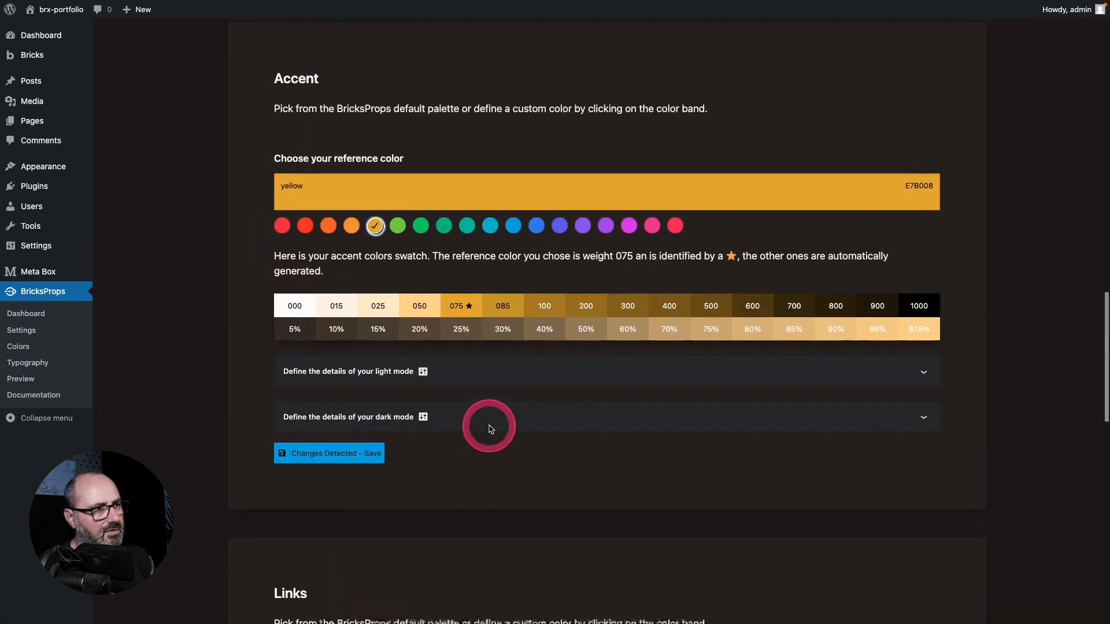
{"action": "left_click", "coordinate": [536, 276]}
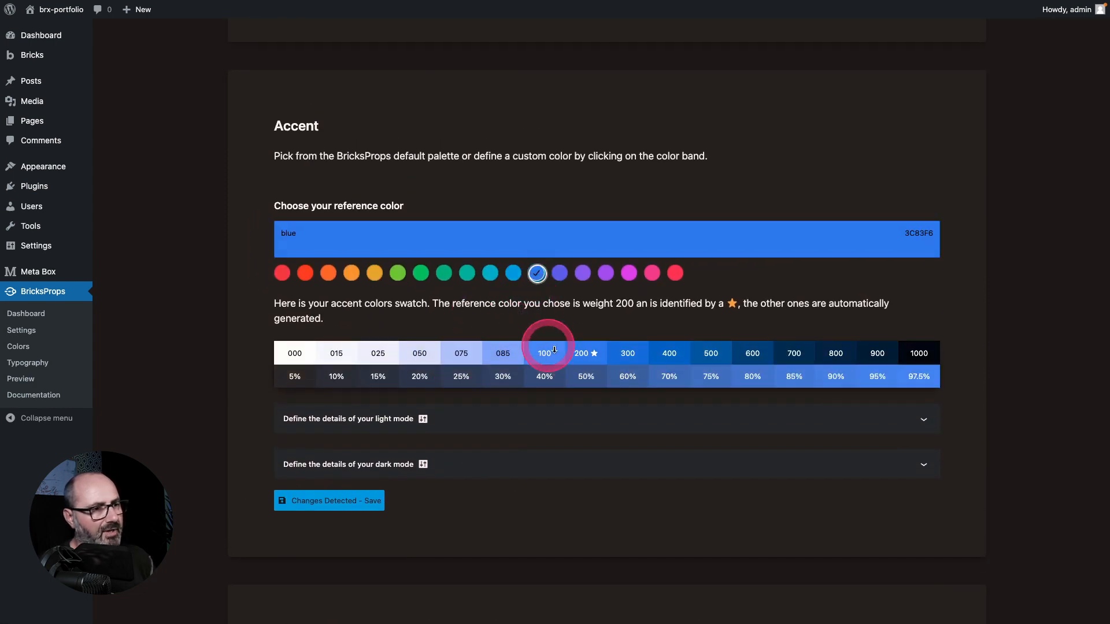
Step: In the accent light mode details, set Accent to 300 and Accent Hover to 500
{"action": "left_click", "coordinate": [596, 413]}
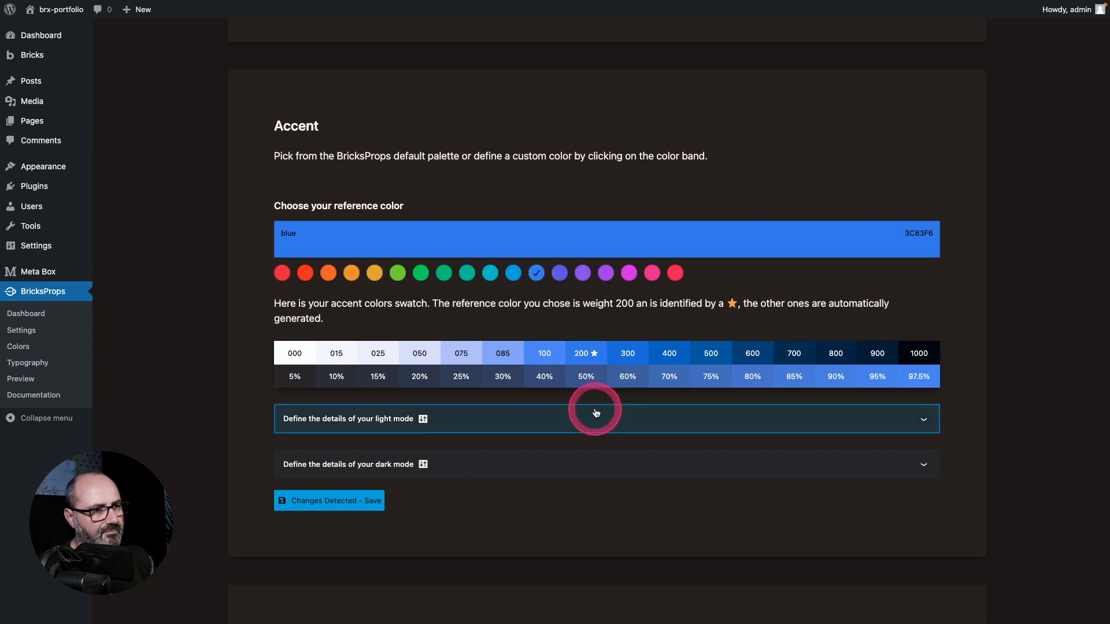
{"action": "scroll", "coordinate": [604, 408], "scroll_direction": "down", "scroll_amount": 1}
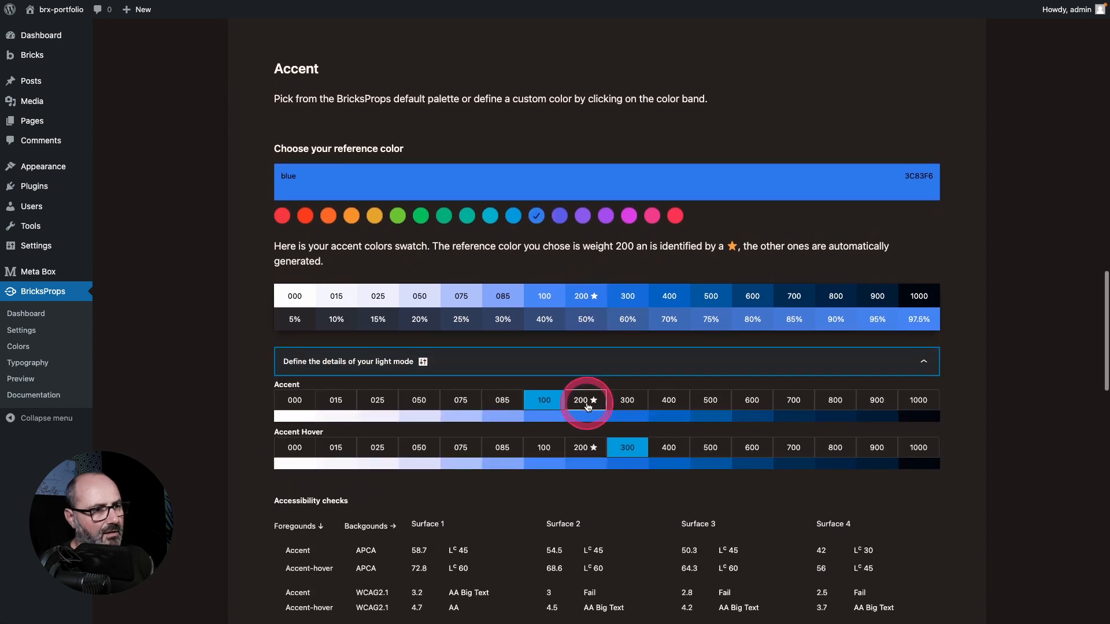
{"action": "left_click", "coordinate": [622, 403]}
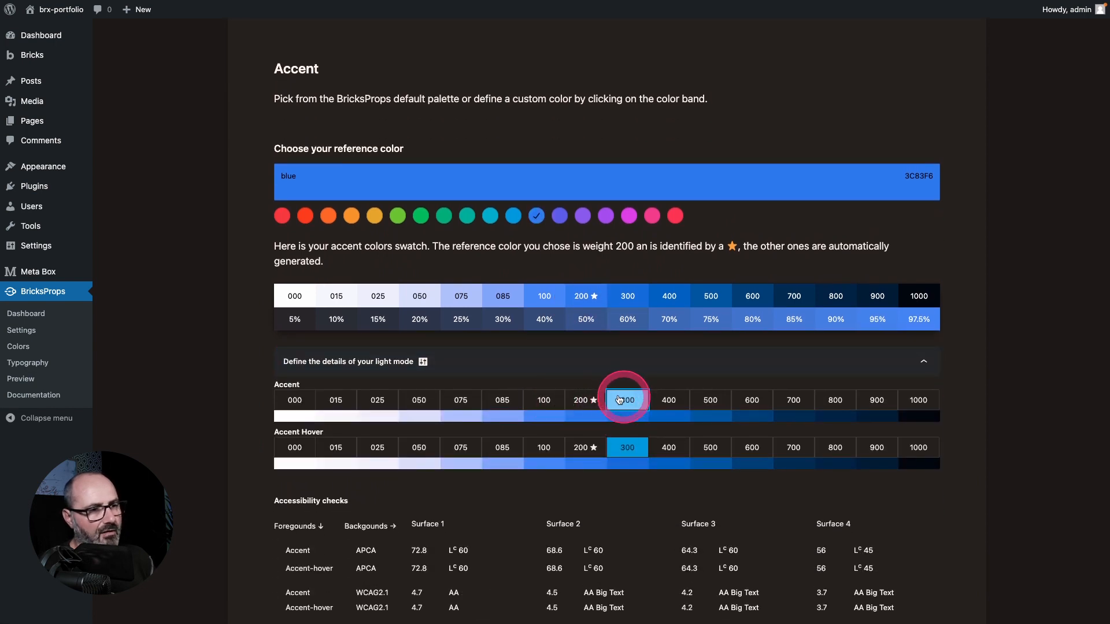
{"action": "left_click", "coordinate": [709, 449]}
{"action": "left_click", "coordinate": [563, 373]}
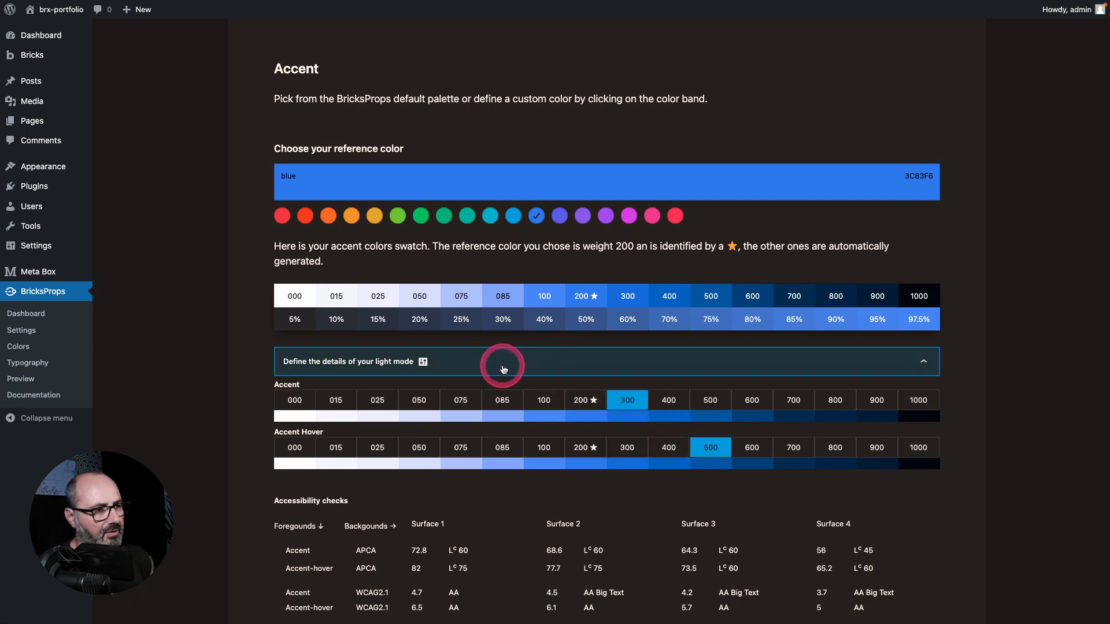
Step: In the accent dark mode details, set Accent to 100 and Accent Hover to 075
{"action": "left_click", "coordinate": [532, 399]}
{"action": "scroll", "coordinate": [535, 399], "scroll_direction": "down", "scroll_amount": 1}
{"action": "scroll", "coordinate": [536, 395], "scroll_direction": "down", "scroll_amount": 3}
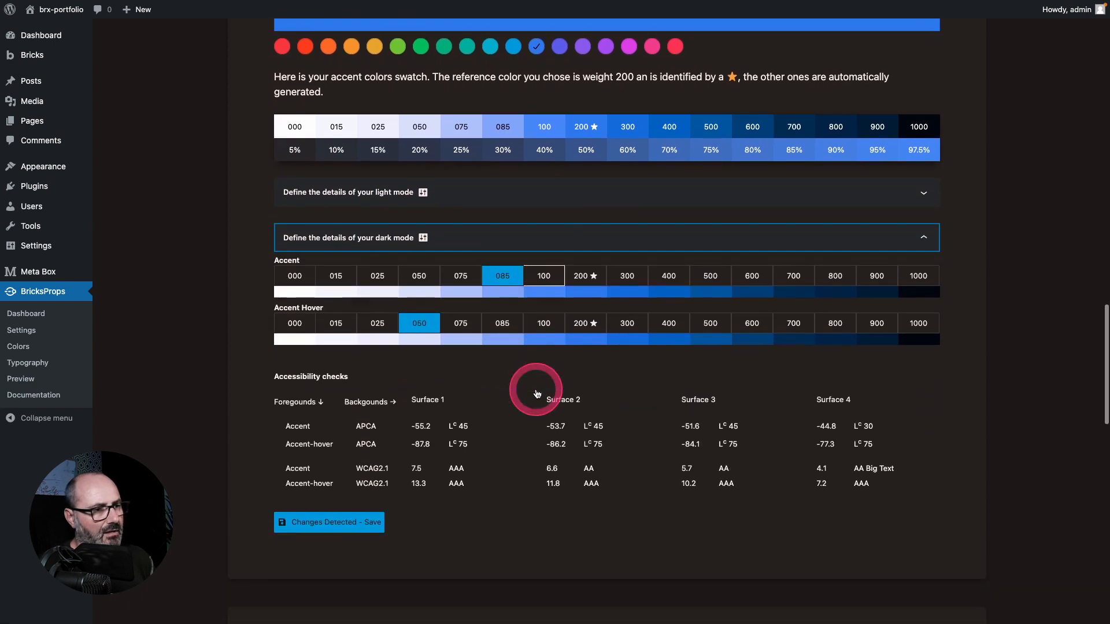
{"action": "left_click", "coordinate": [546, 241]}
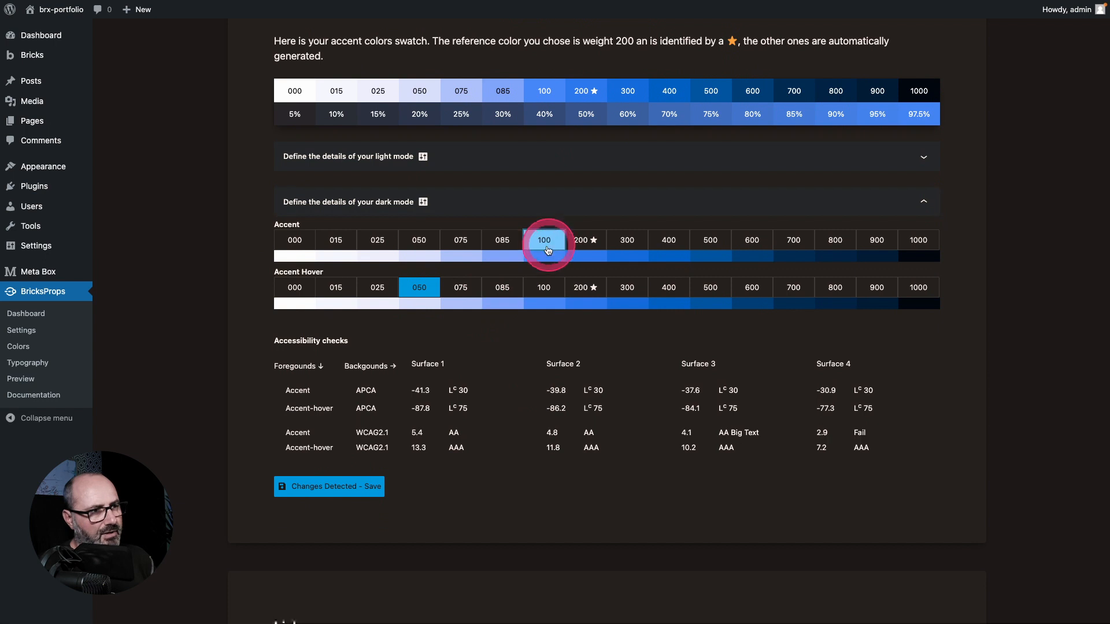
{"action": "left_click", "coordinate": [461, 288]}
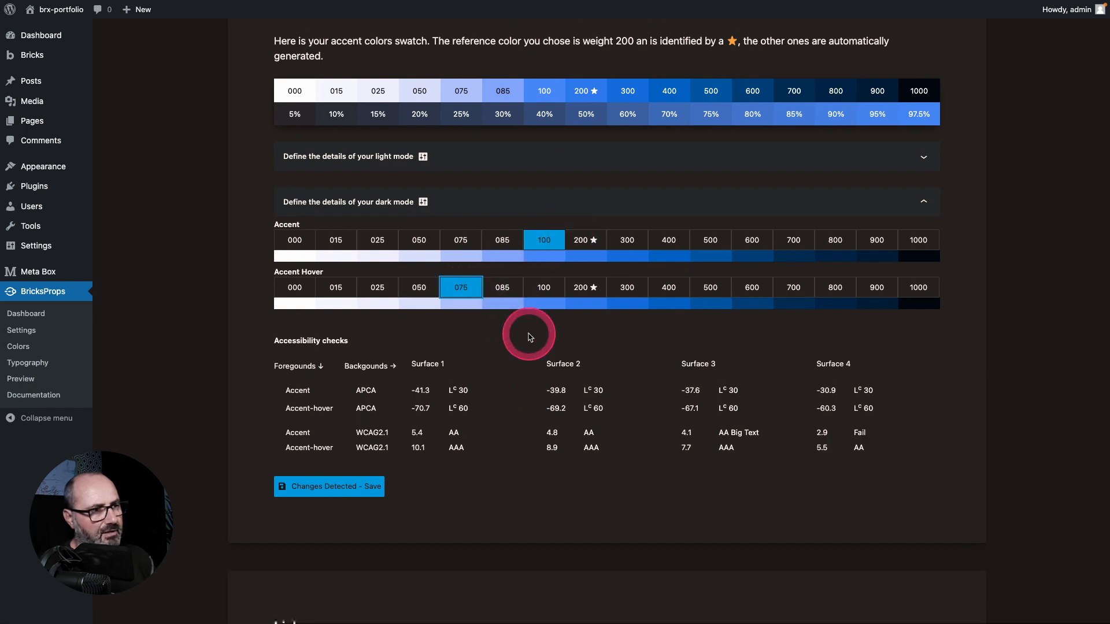
Step: Review the color sections from Links back up to the Color Schemes settings
{"action": "scroll", "coordinate": [516, 333], "scroll_direction": "down", "scroll_amount": 7}
{"action": "scroll", "coordinate": [422, 342], "scroll_direction": "down", "scroll_amount": 6}
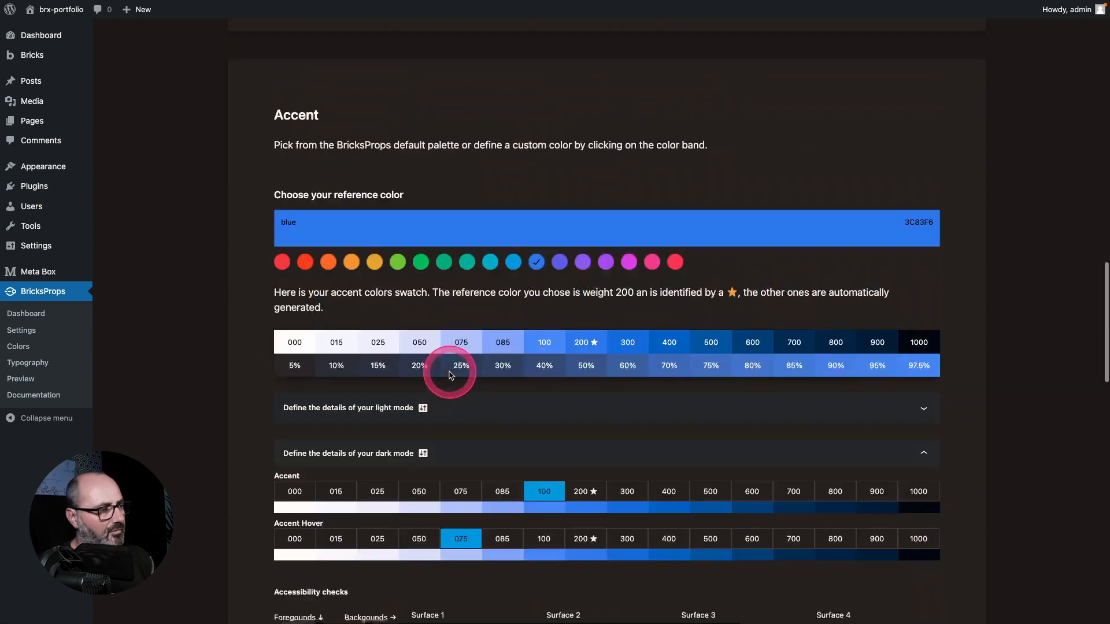
{"action": "scroll", "coordinate": [451, 375], "scroll_direction": "up", "scroll_amount": 11}
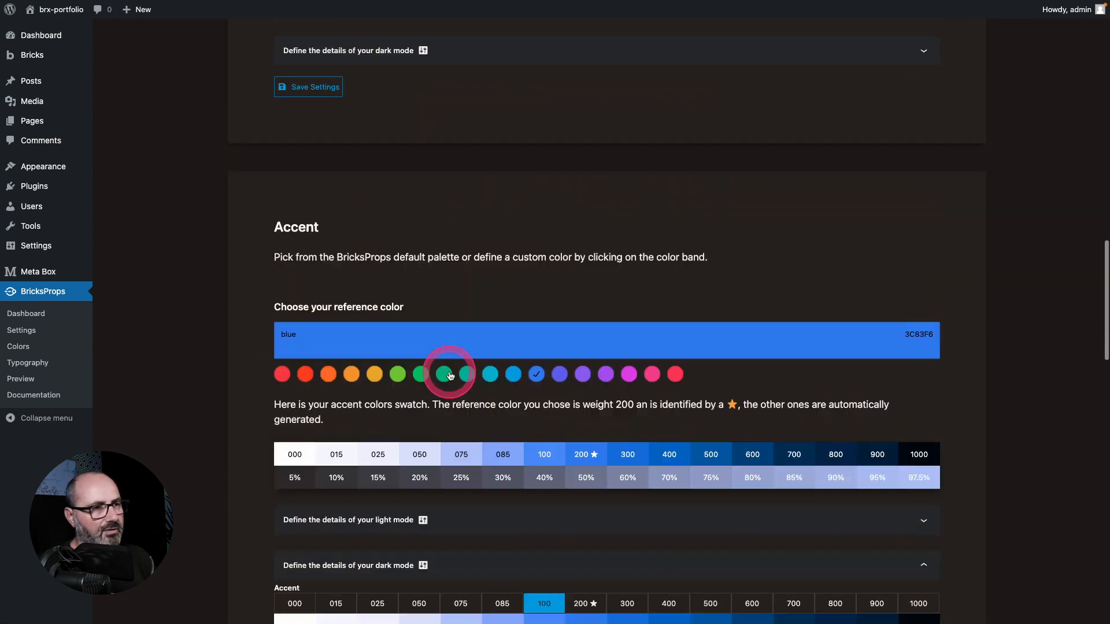
{"action": "scroll", "coordinate": [451, 375], "scroll_direction": "up", "scroll_amount": 5}
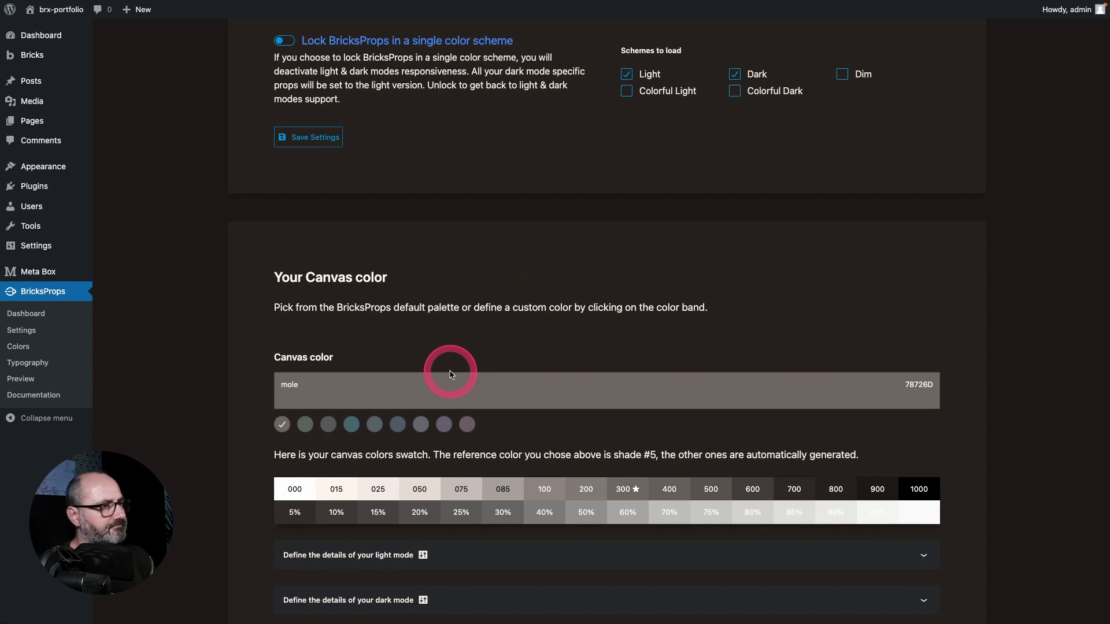
{"action": "scroll", "coordinate": [451, 375], "scroll_direction": "up", "scroll_amount": 3}
{"action": "left_click", "coordinate": [451, 375]}
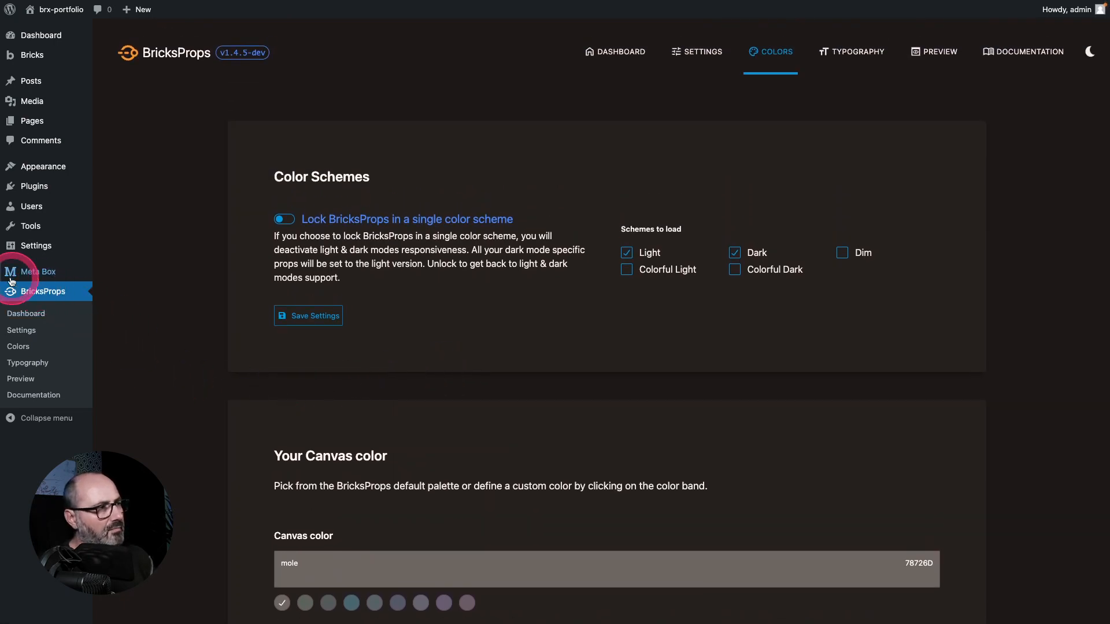
Step: Create a new Bricks template titled Header and publish it
{"action": "mouse_move", "coordinate": [47, 273]}
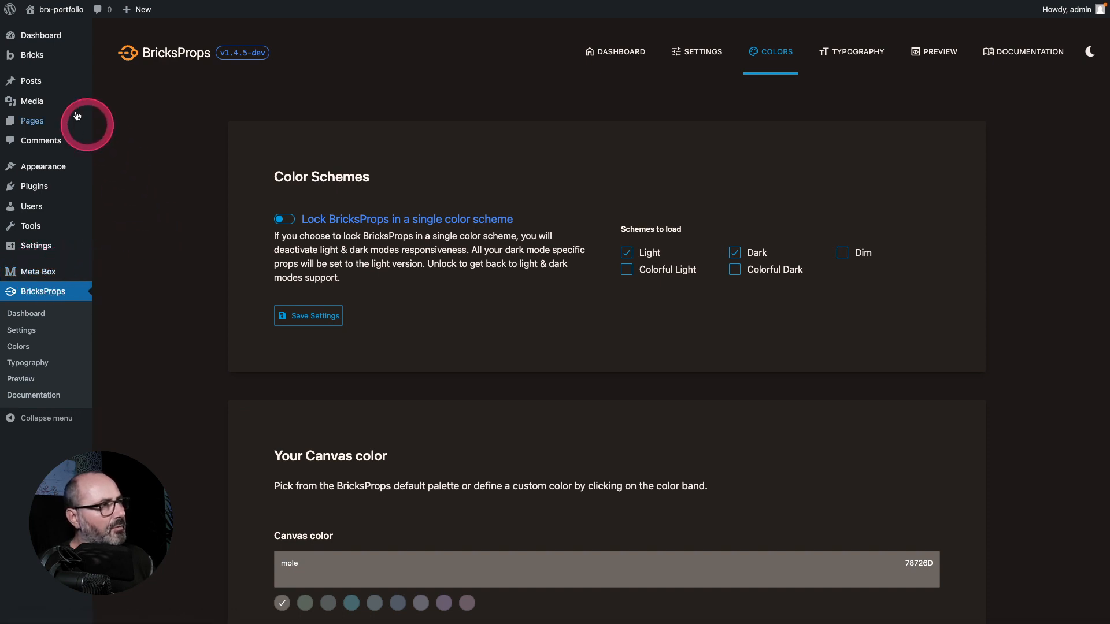
{"action": "mouse_move", "coordinate": [35, 55]}
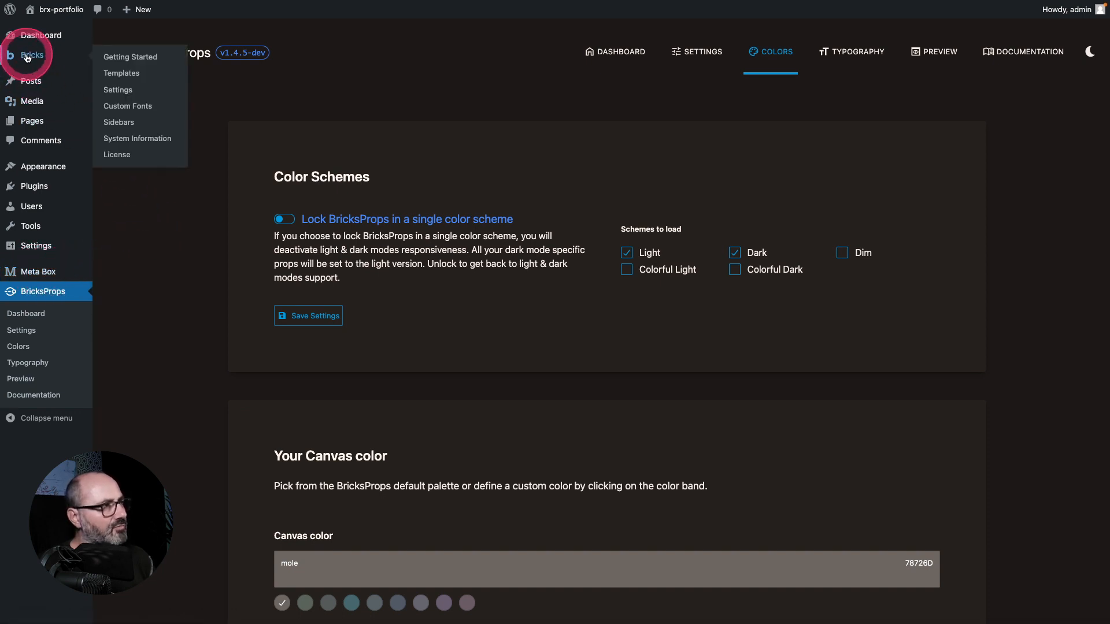
{"action": "left_click", "coordinate": [118, 76]}
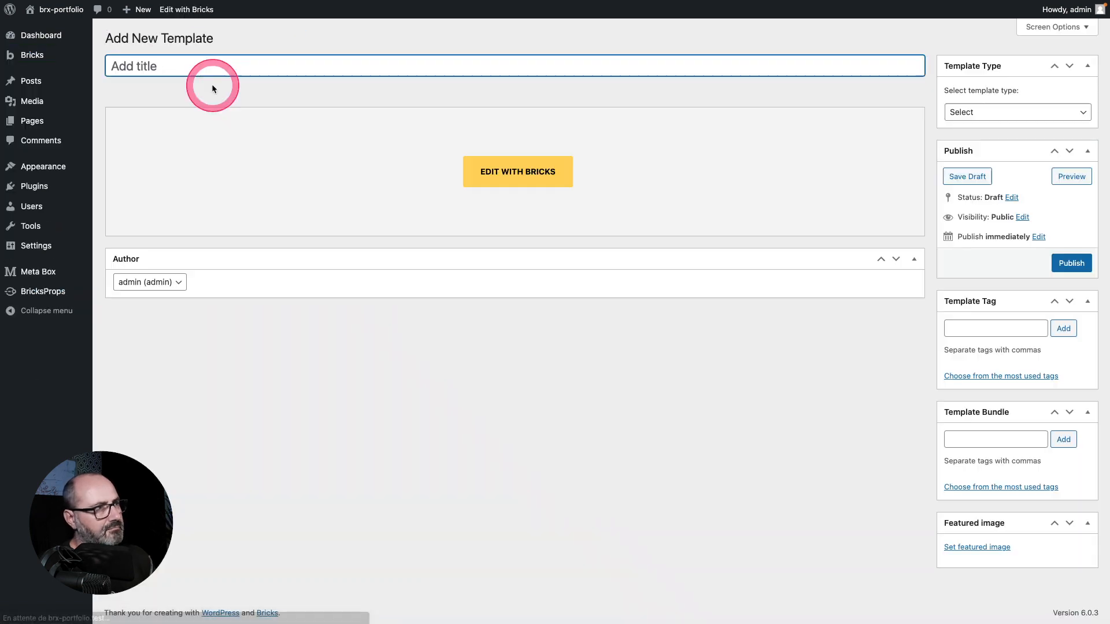
{"action": "type", "text": "Head"}
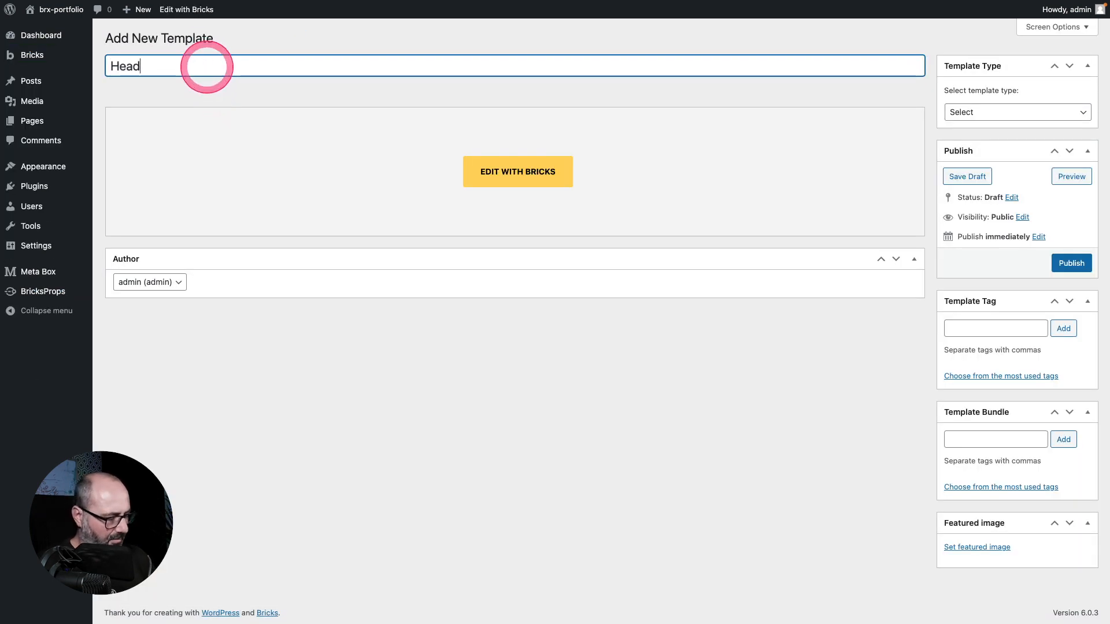
{"action": "type", "text": "er"}
{"action": "left_click", "coordinate": [1072, 263]}
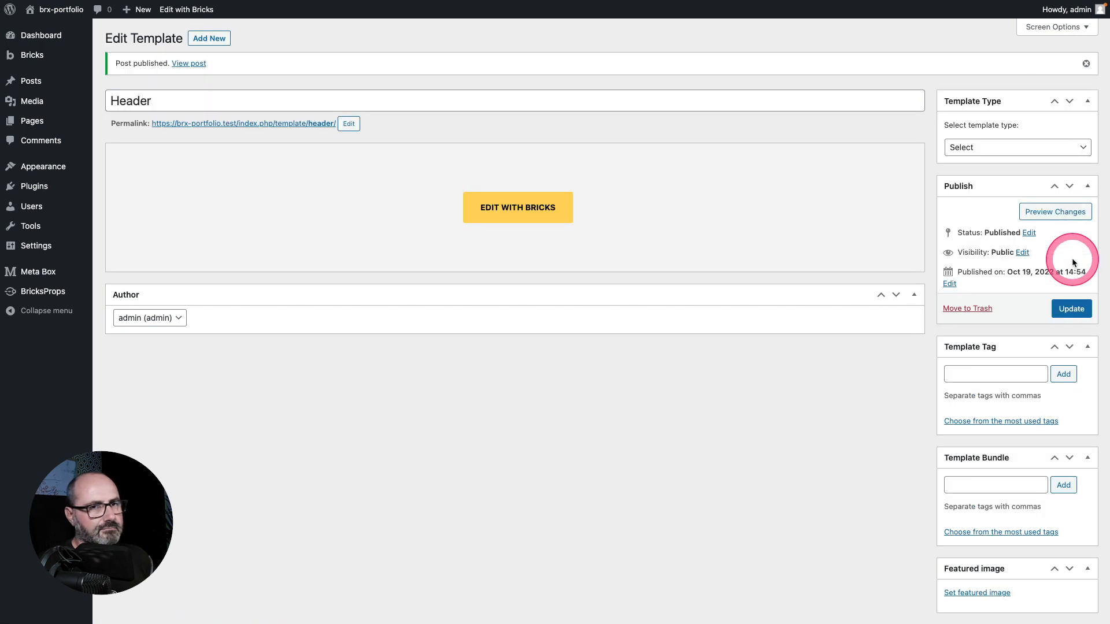
Step: Open the Header template in the Bricks editor and choose Header as its template type
{"action": "left_click", "coordinate": [502, 207]}
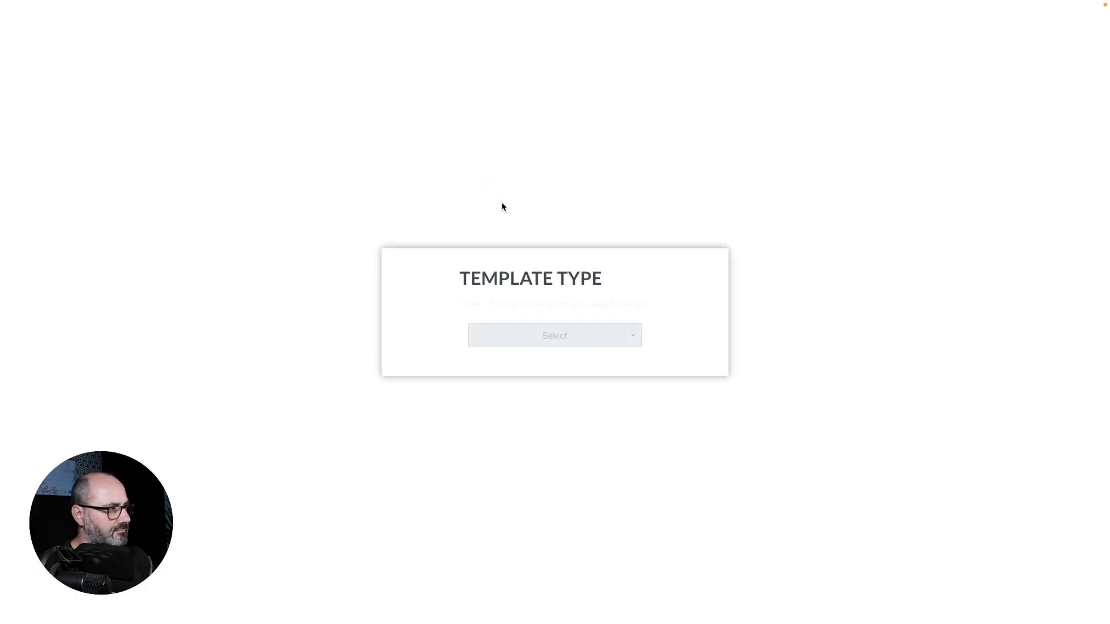
{"action": "left_click", "coordinate": [580, 341]}
{"action": "left_click", "coordinate": [574, 358]}
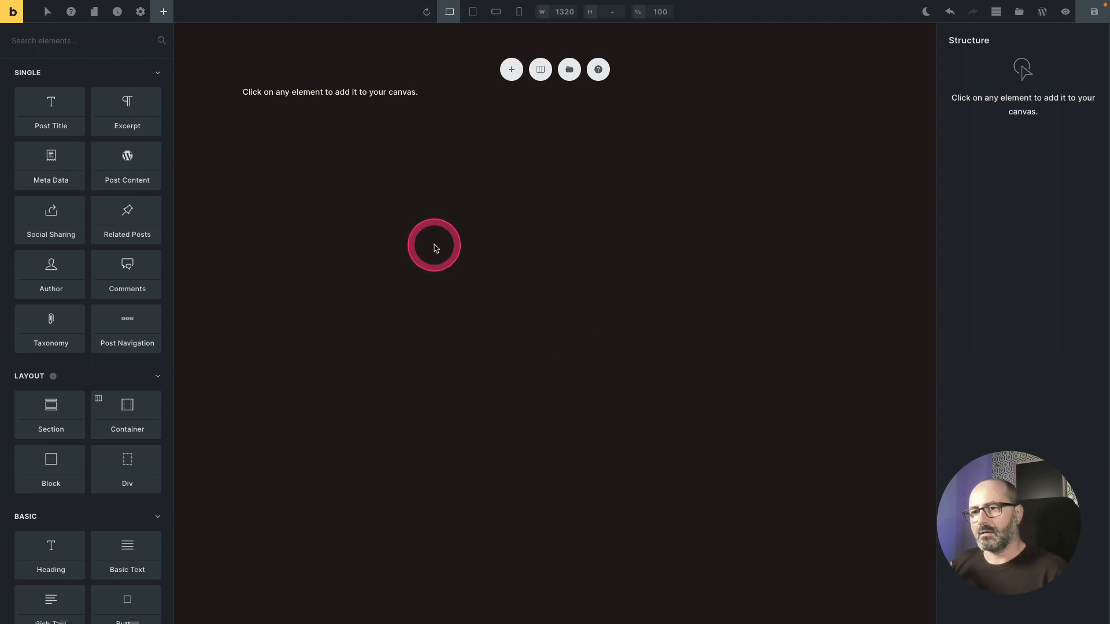
Step: Add a Section and set its HTML tag to a custom header tag
{"action": "left_click", "coordinate": [52, 414]}
{"action": "left_click", "coordinate": [141, 133]}
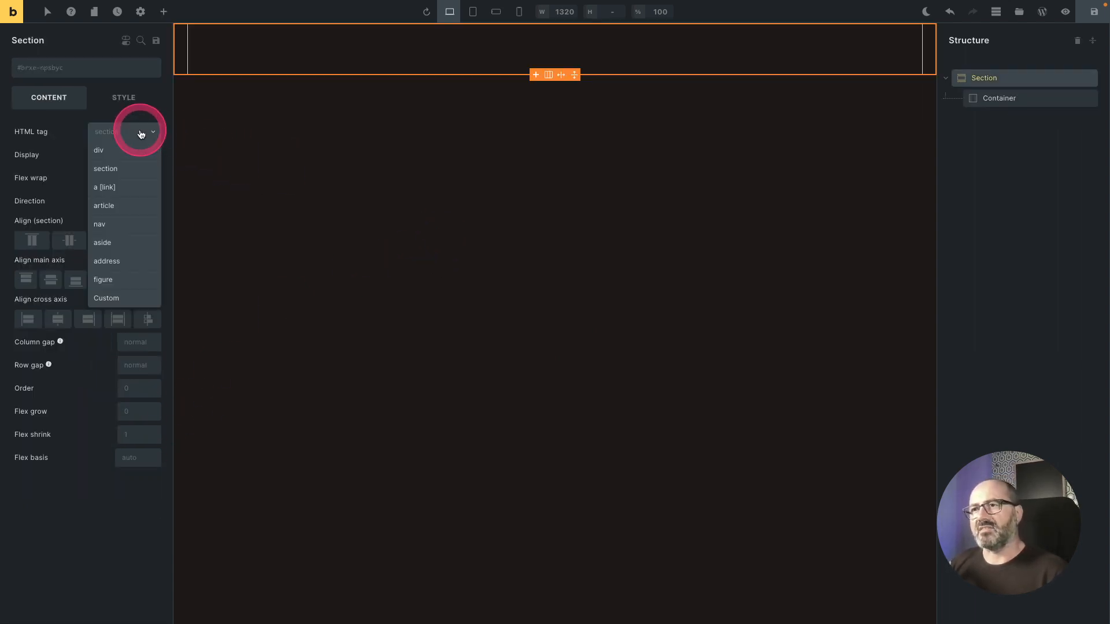
{"action": "left_click", "coordinate": [106, 298]}
{"action": "type", "text": "header"}
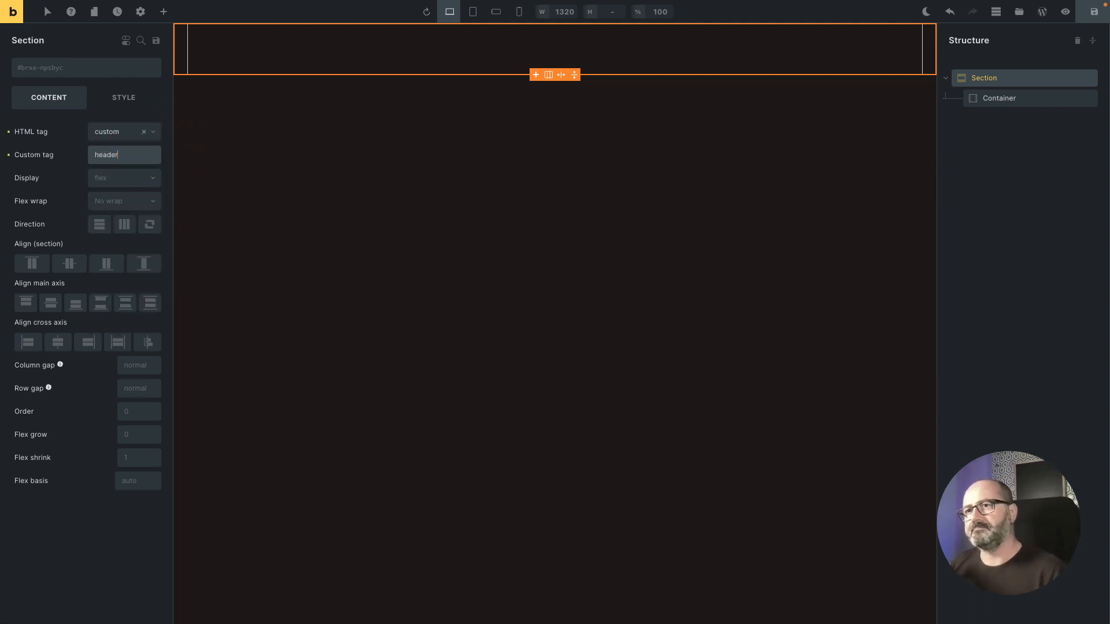
Step: Add the o-pad-bl-2 class to the section
{"action": "left_click", "coordinate": [84, 69]}
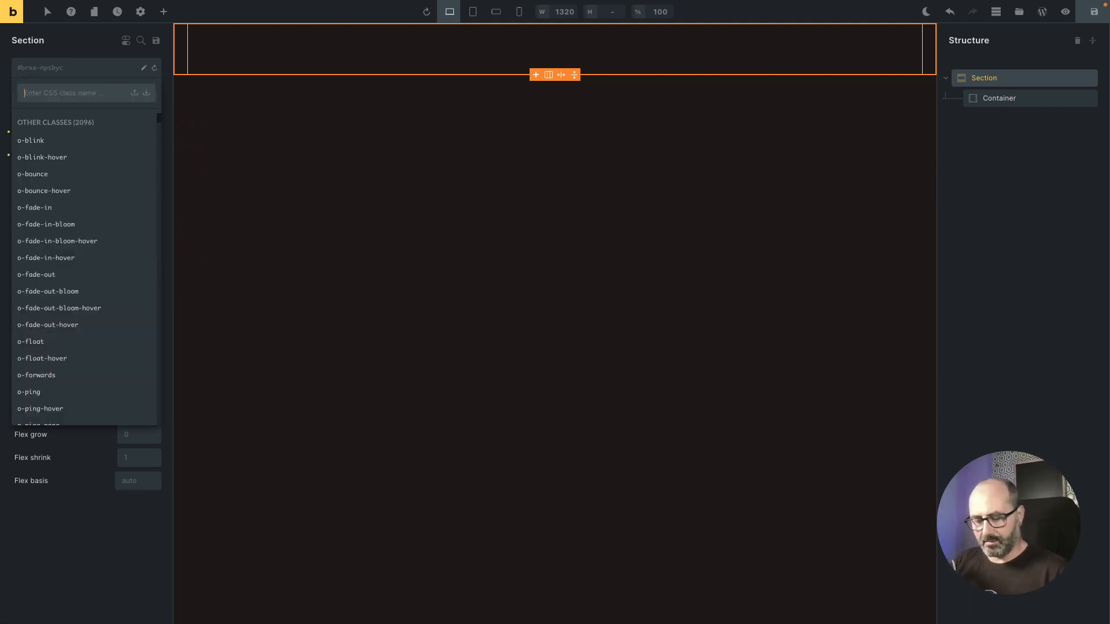
{"action": "type", "text": "pad-bl"}
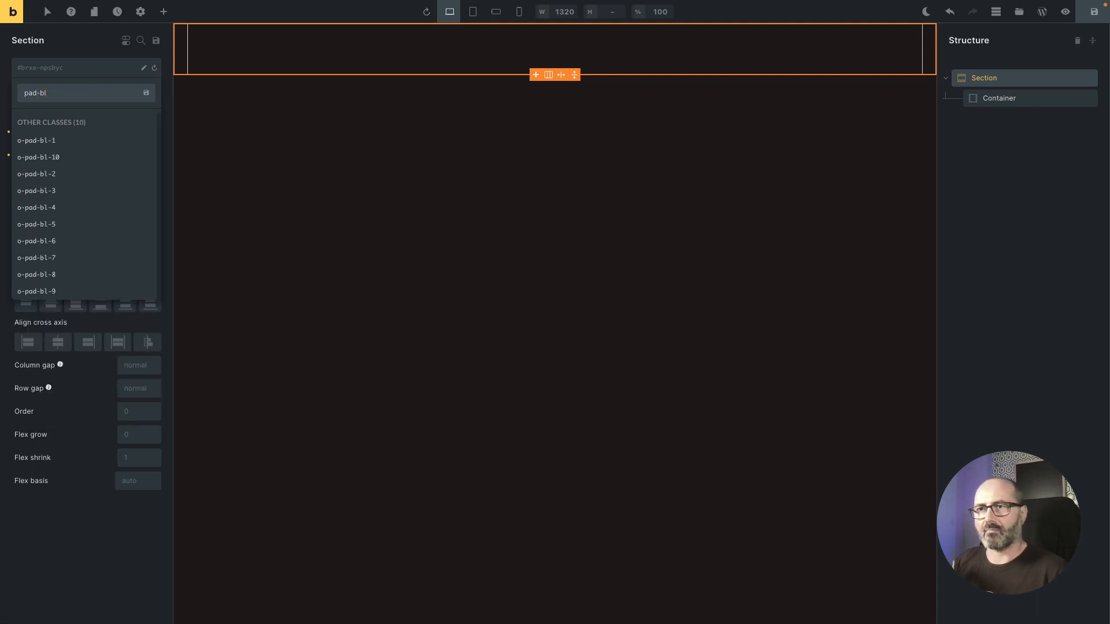
{"action": "key", "text": "Down"}
{"action": "key", "text": "Down"}
{"action": "key", "text": "Down"}
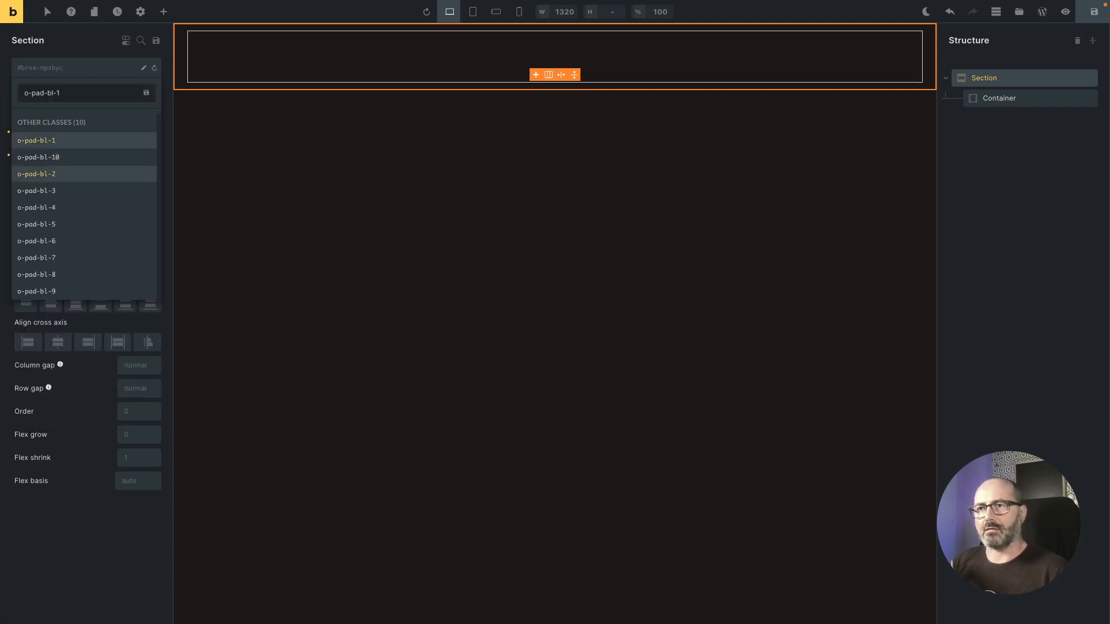
{"action": "key", "text": "Return"}
Step: Add the o-fixed class to the section as well
{"action": "left_click", "coordinate": [84, 68]}
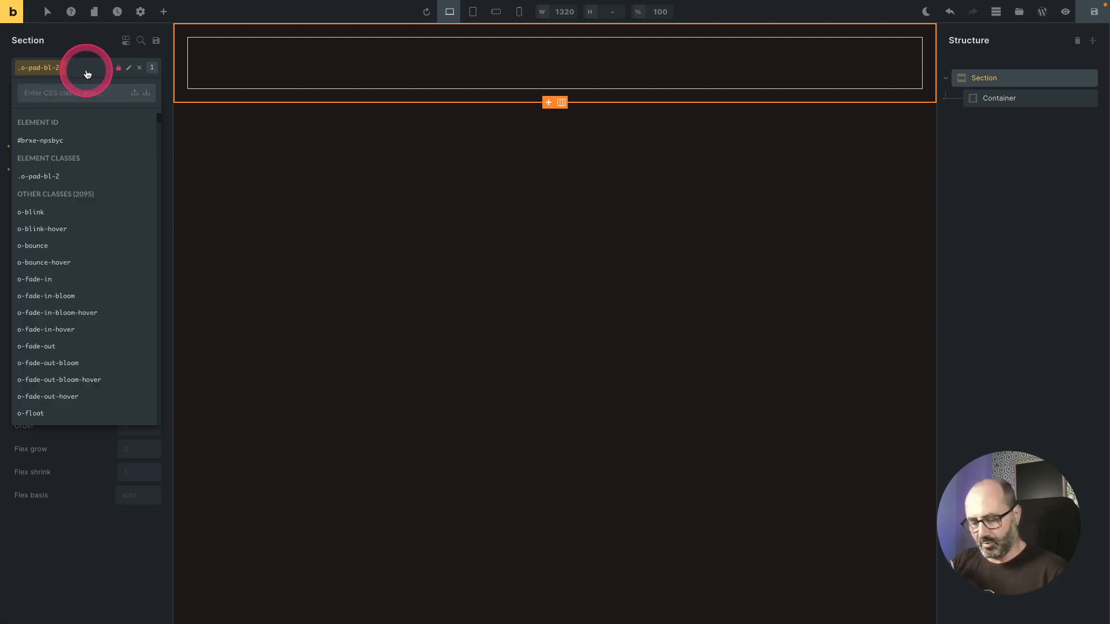
{"action": "type", "text": "fix"}
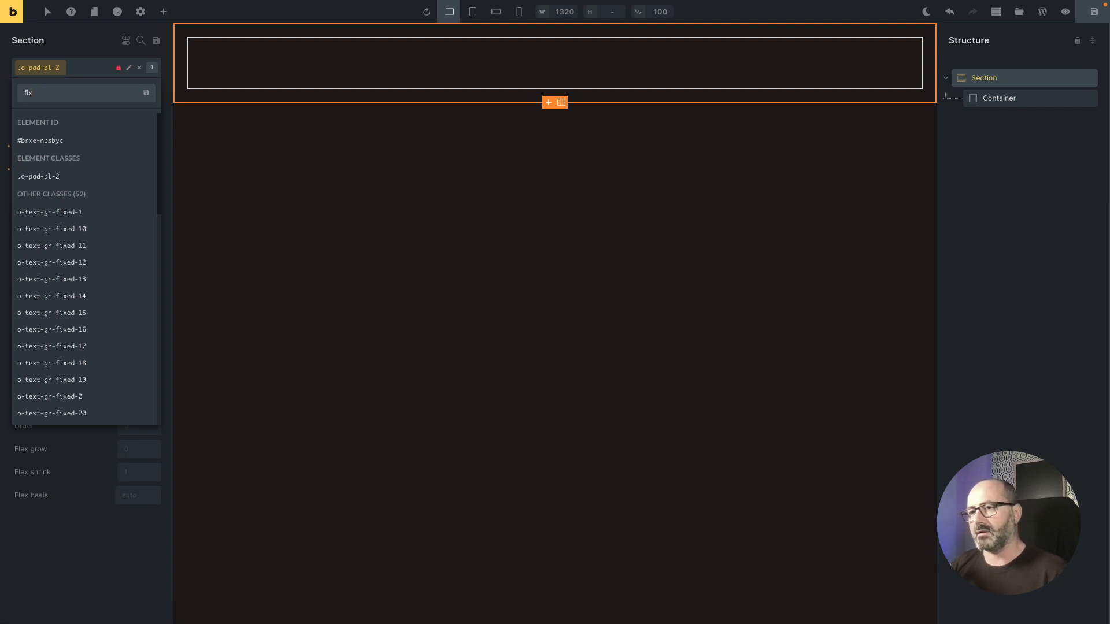
{"action": "type", "text": "ed"}
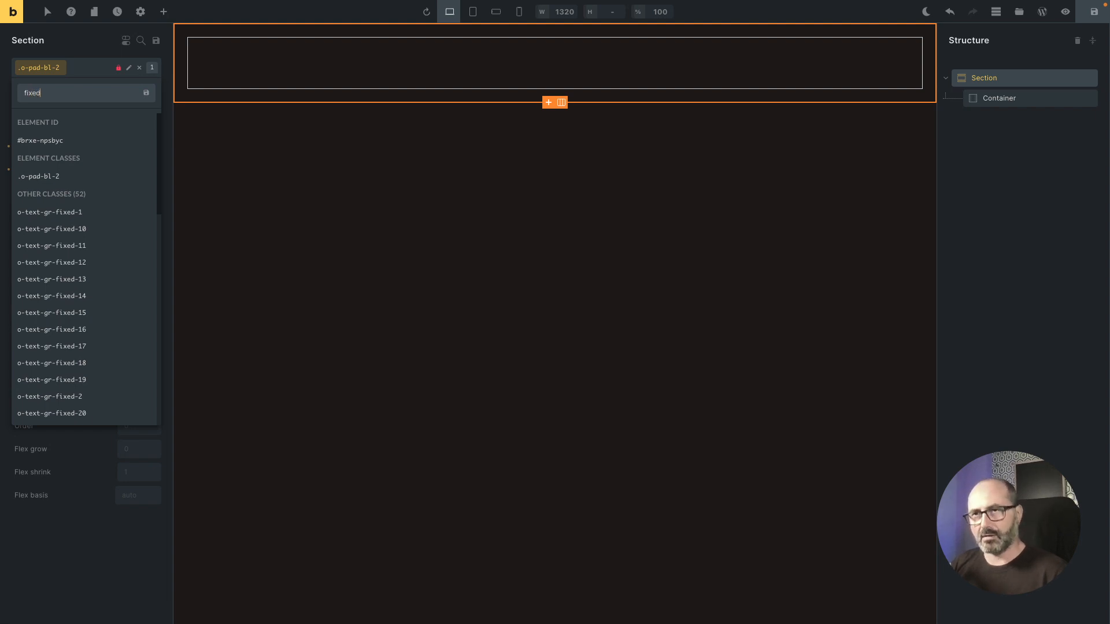
{"action": "key", "text": "Home"}
{"action": "type", "text": "o-"}
{"action": "key", "text": "Down"}
{"action": "key", "text": "Down"}
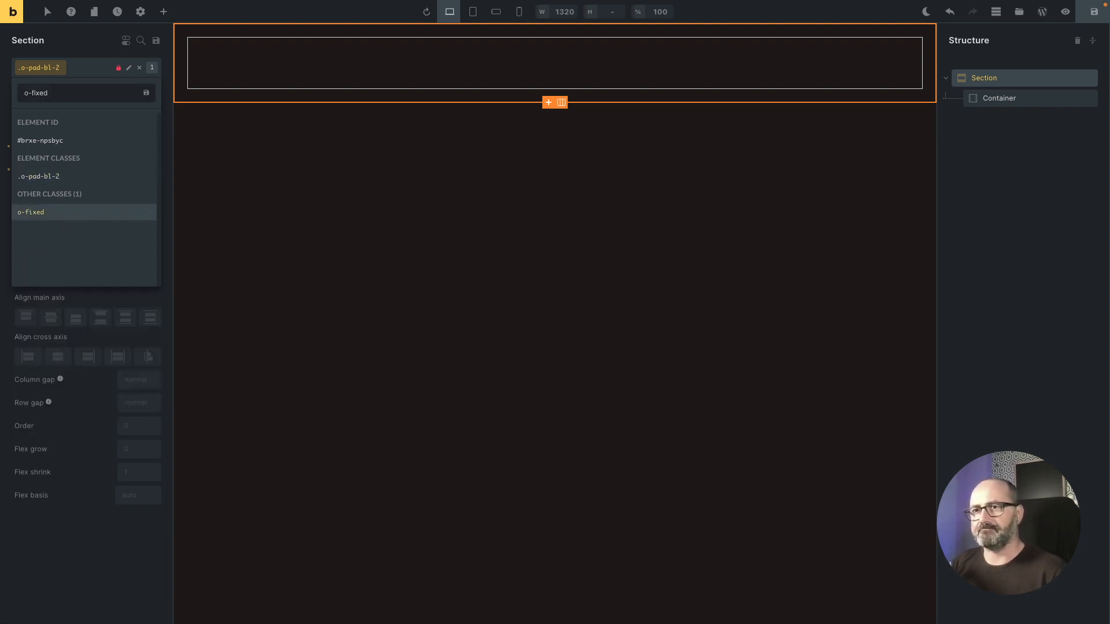
{"action": "key", "text": "Return"}
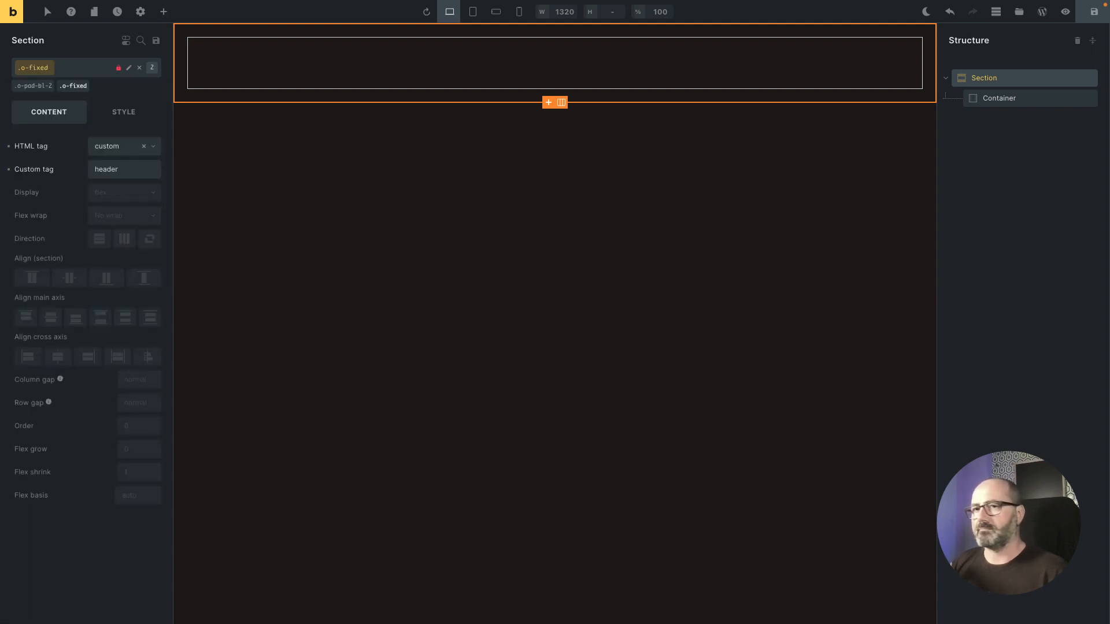
Step: Select the container inside the section and give it the o-flex-row class
{"action": "left_click", "coordinate": [400, 71]}
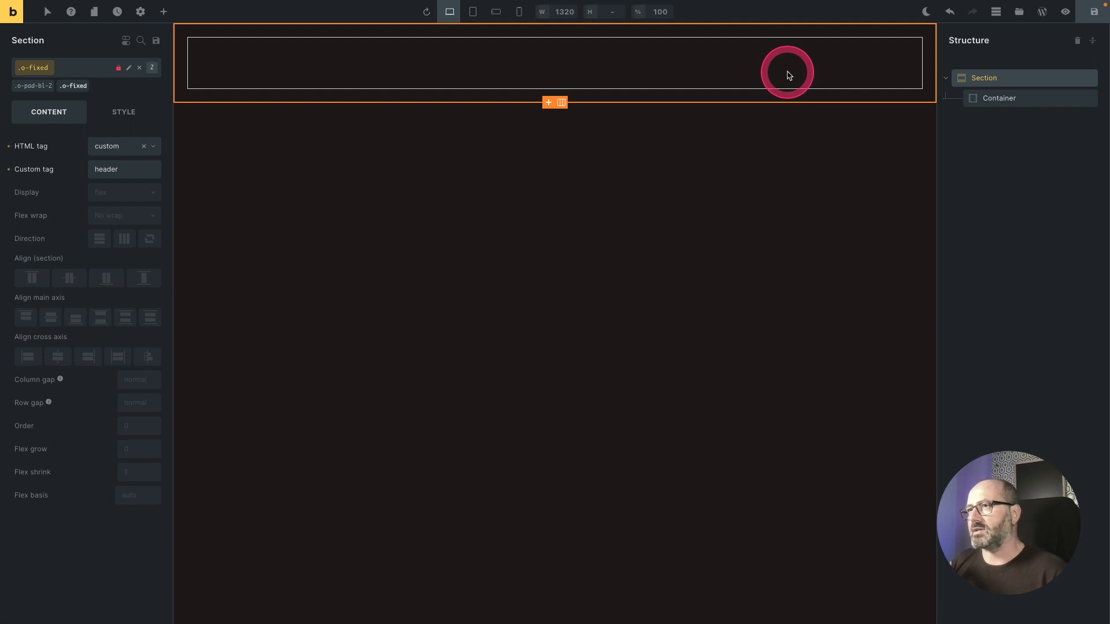
{"action": "left_click", "coordinate": [611, 62]}
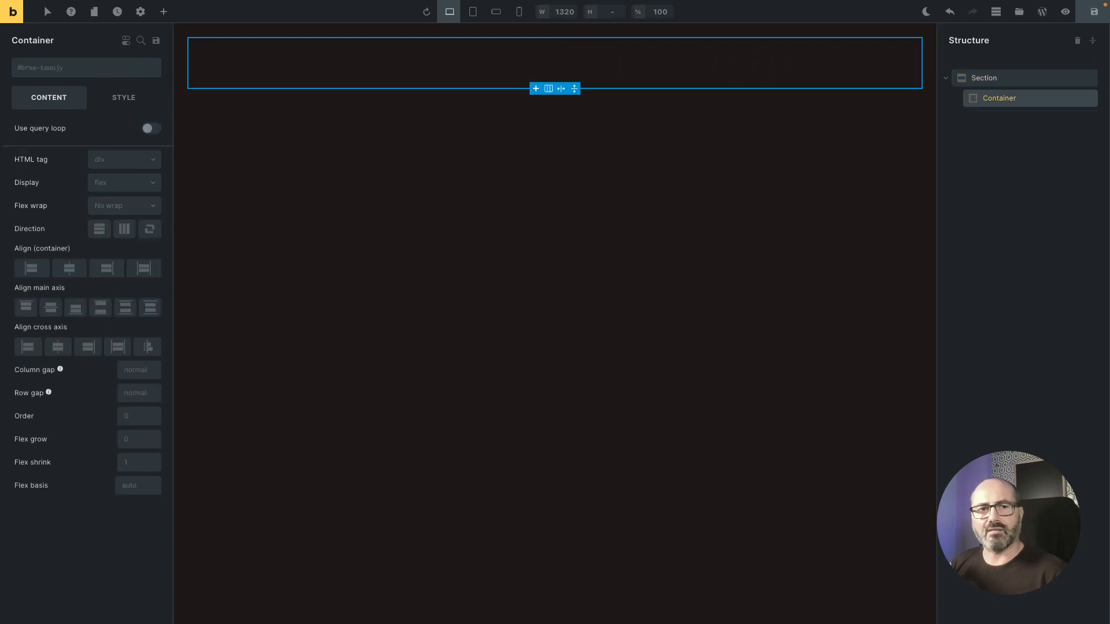
{"action": "left_click", "coordinate": [82, 69]}
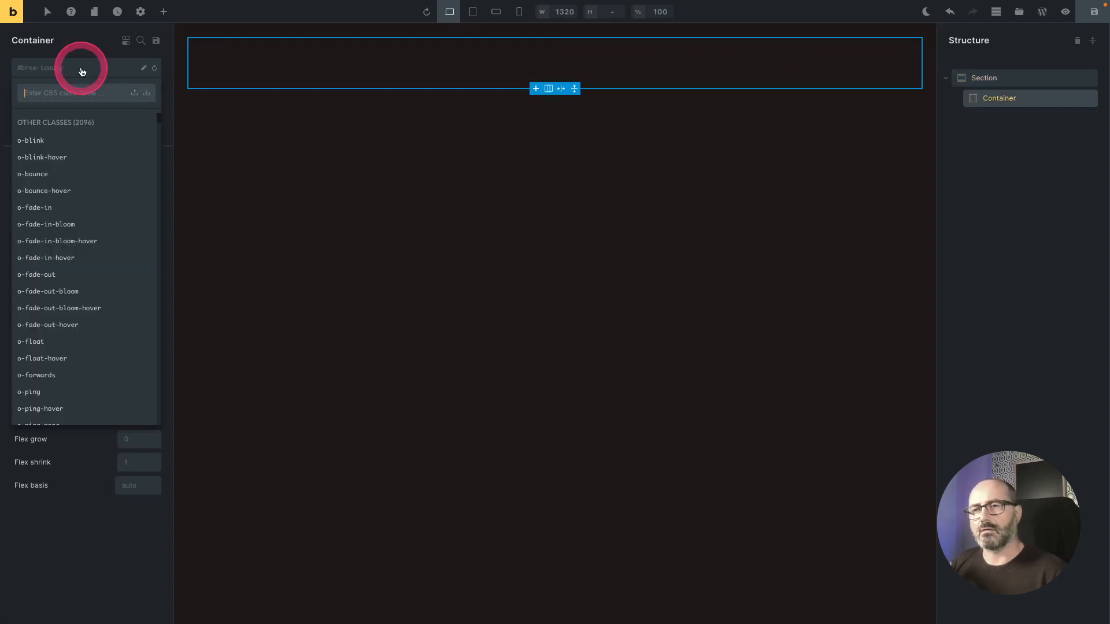
{"action": "type", "text": "f"}
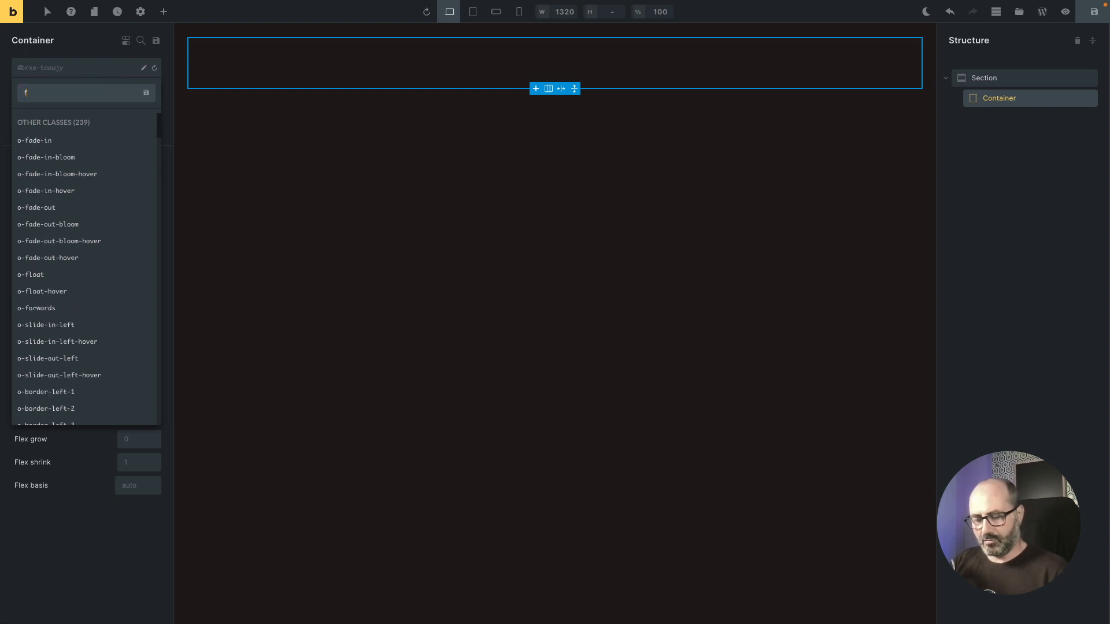
{"action": "type", "text": "lex-ro"}
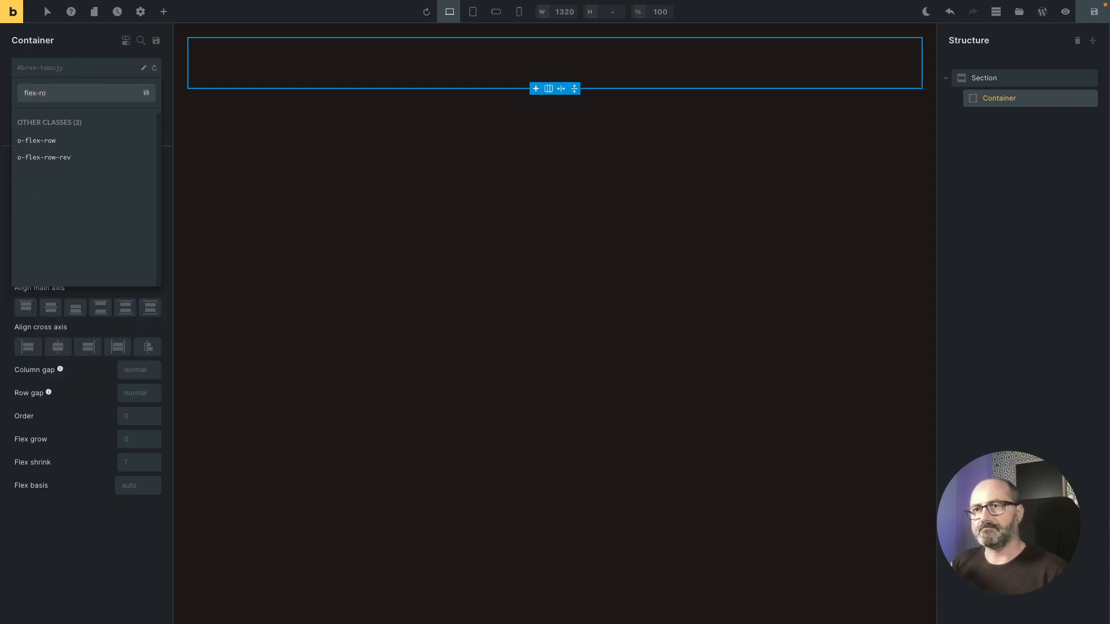
{"action": "key", "text": "Return"}
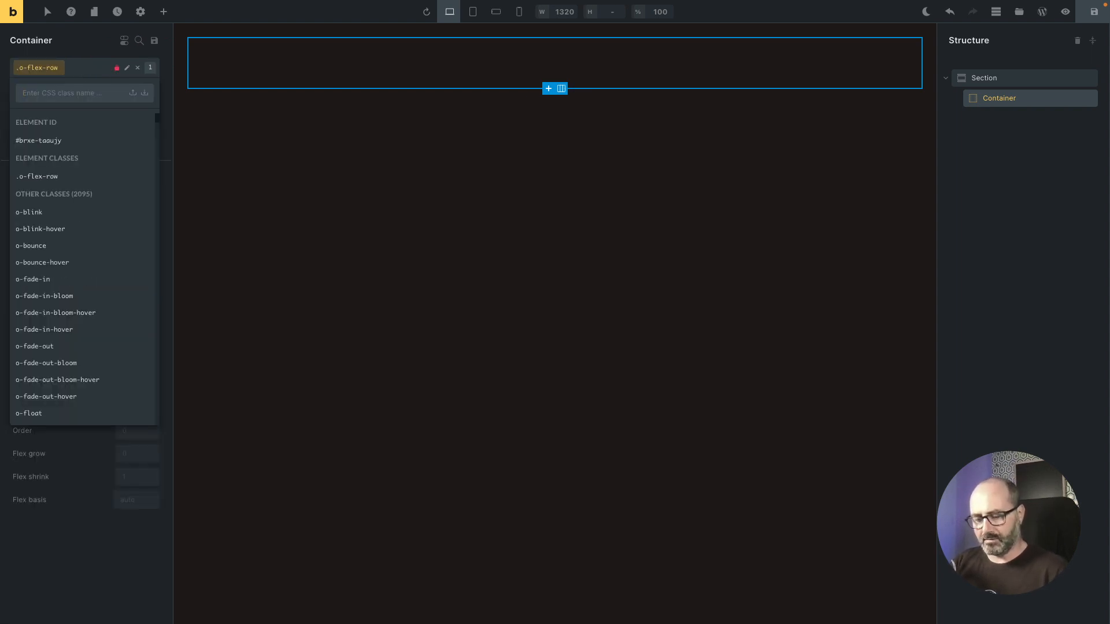
Step: Add the o-pad-in-2 class to the container and save the template
{"action": "type", "text": "pad-in"}
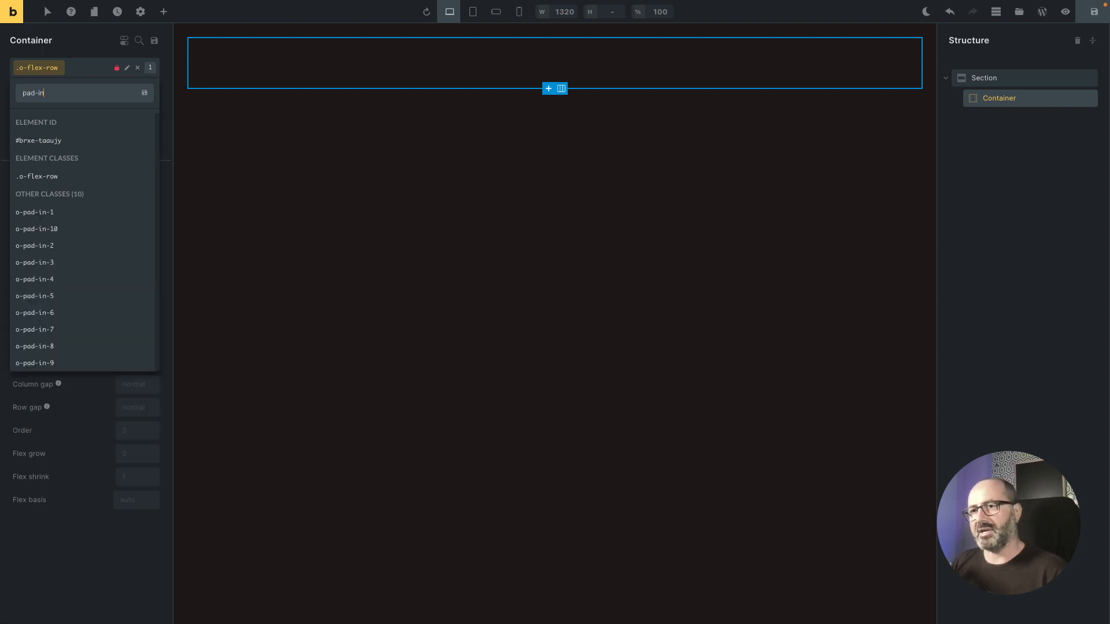
{"action": "key", "text": "Down"}
{"action": "key", "text": "Down"}
{"action": "key", "text": "Down"}
{"action": "key", "text": "Return"}
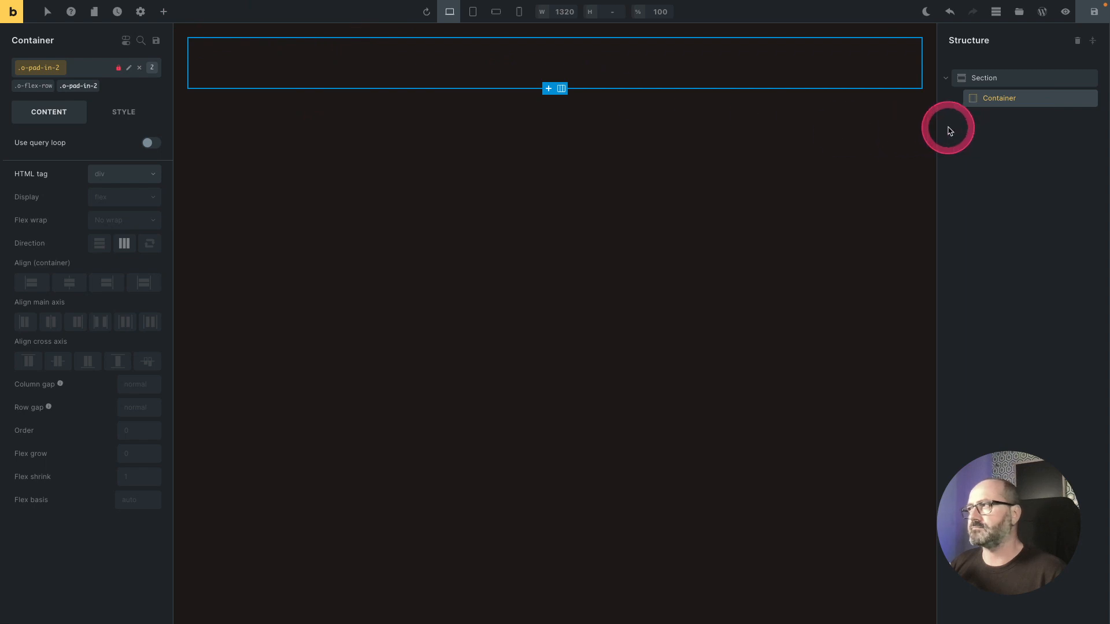
{"action": "key", "text": "super+s"}
Step: Insert a div inside the container and rename it Social Icons Container
{"action": "right_click", "coordinate": [1032, 102]}
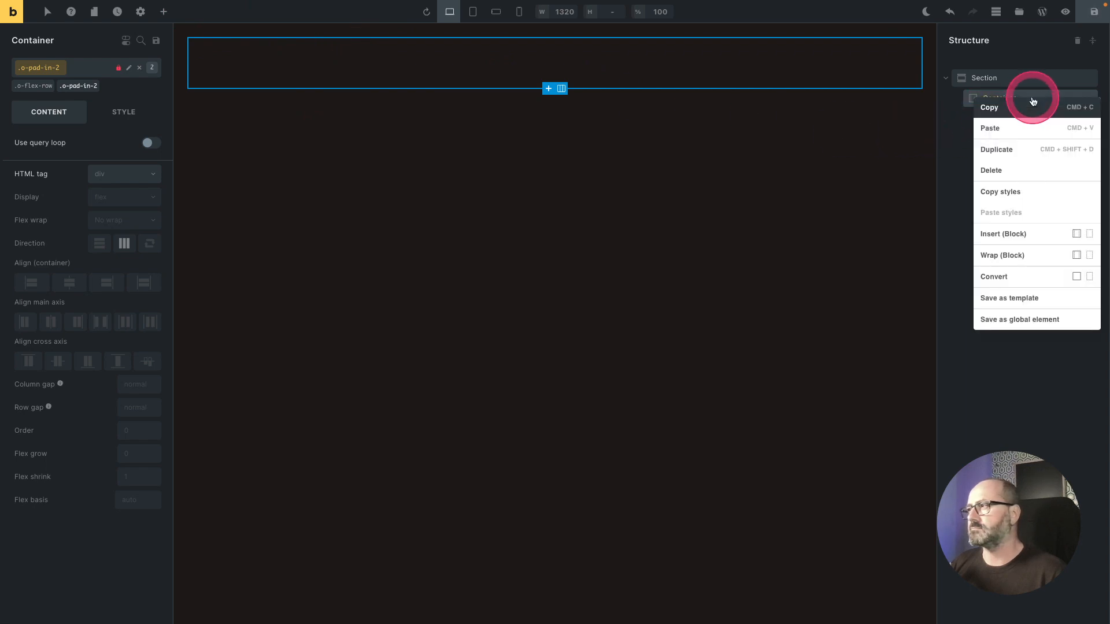
{"action": "left_click", "coordinate": [1089, 234]}
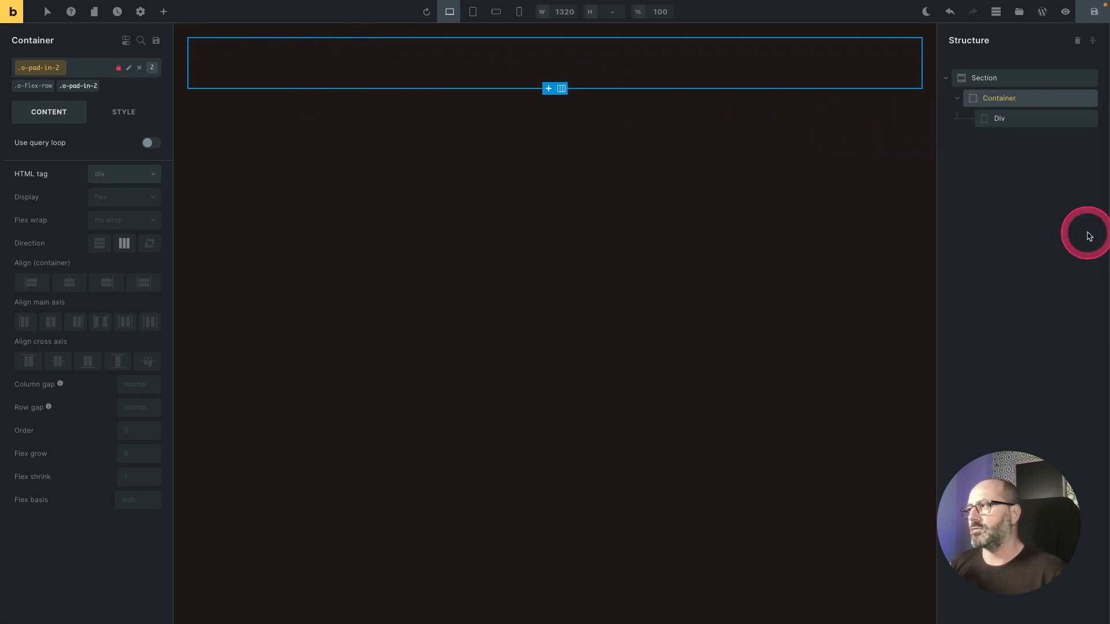
{"action": "double_click", "coordinate": [999, 118]}
{"action": "type", "text": "Social Icons Container"}
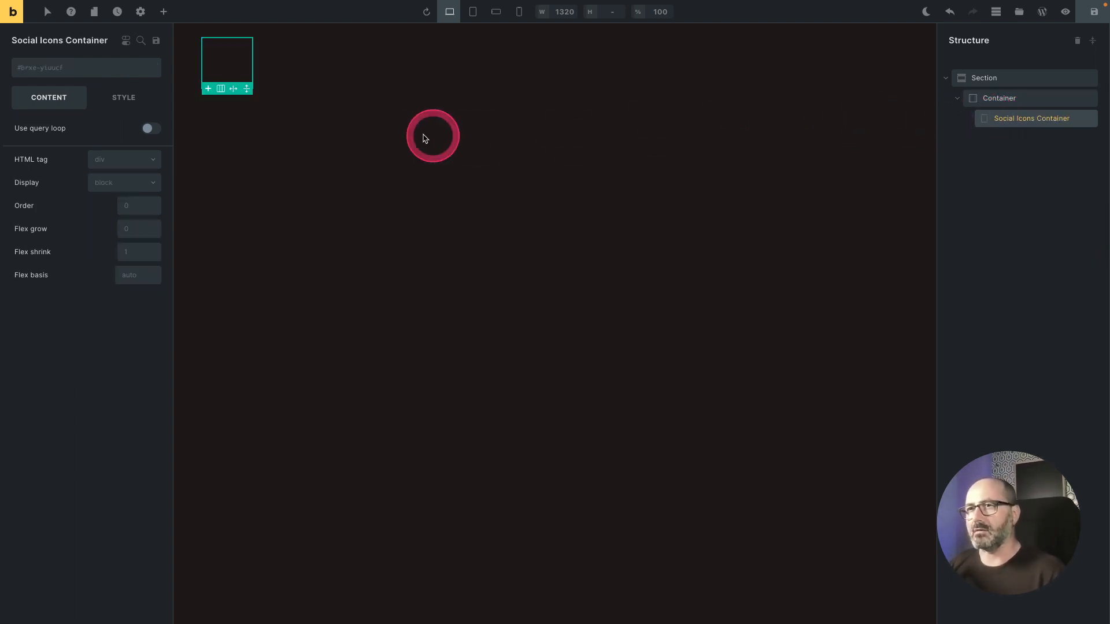
Step: Add an Icon element inside the Social Icons Container and select it
{"action": "left_click", "coordinate": [163, 13]}
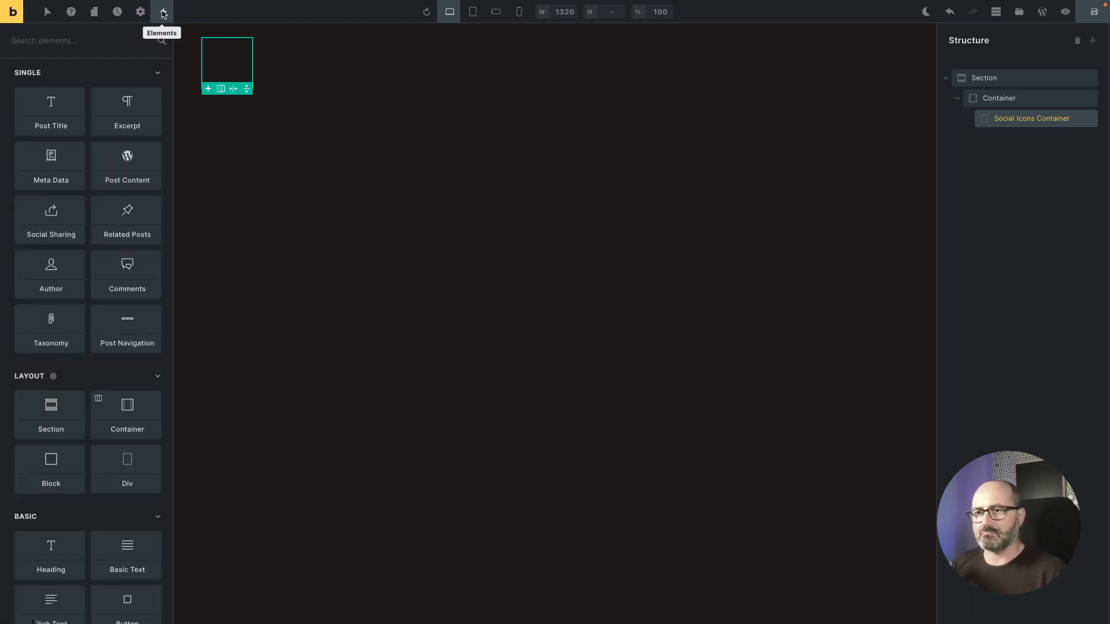
{"action": "type", "text": "ico"}
{"action": "left_click", "coordinate": [70, 92]}
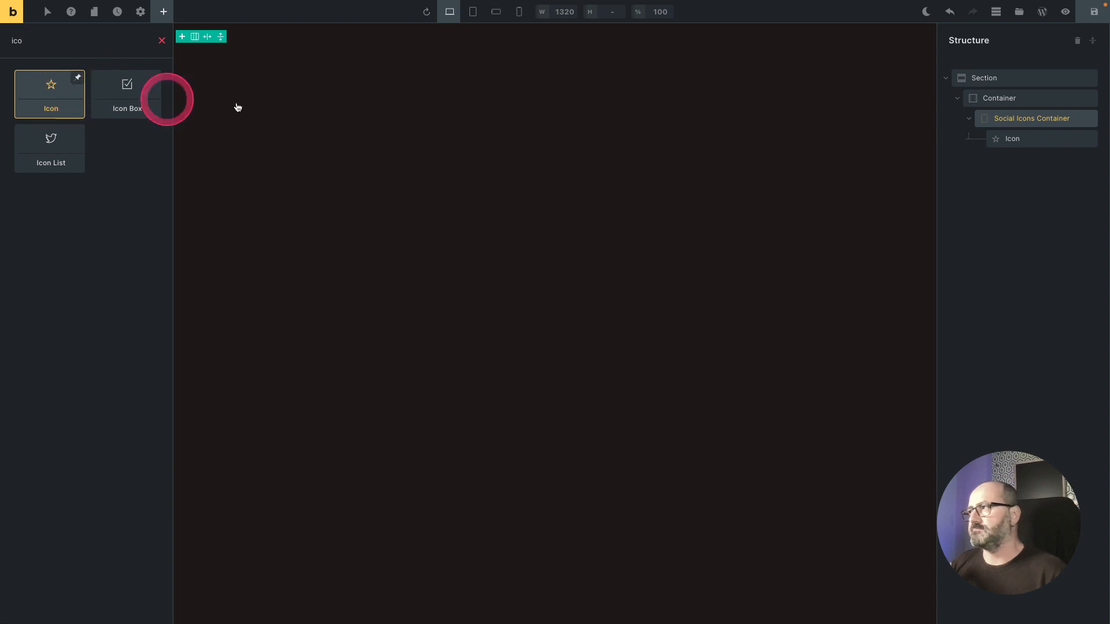
{"action": "left_click", "coordinate": [1017, 140]}
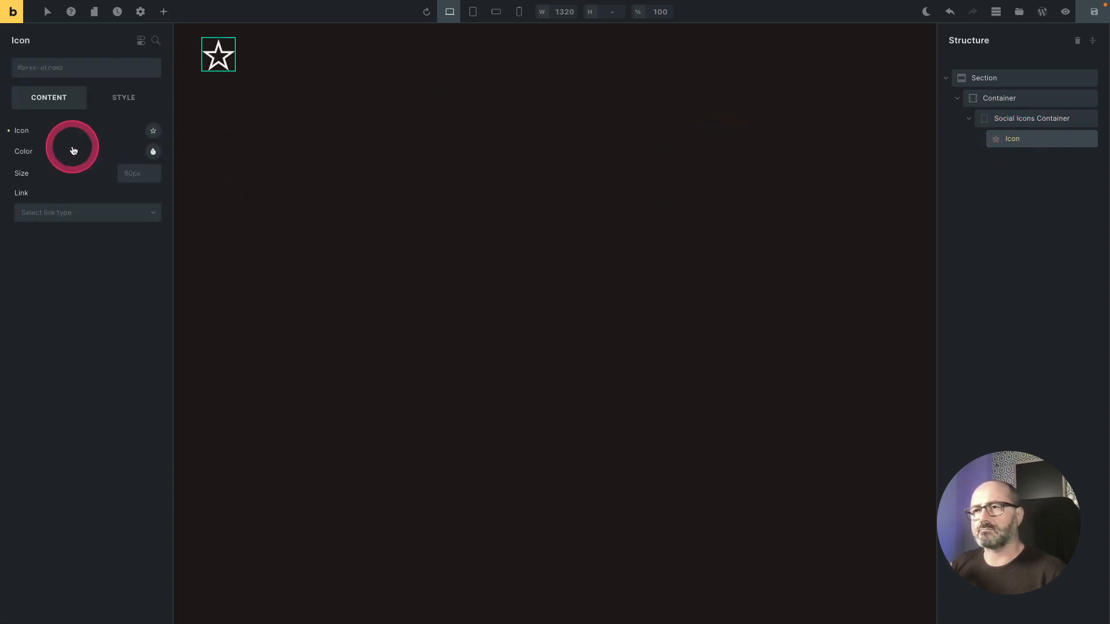
Step: Set the icon to the YouTube icon from the Fontawesome - Brands library
{"action": "left_click", "coordinate": [153, 131]}
{"action": "left_click", "coordinate": [142, 165]}
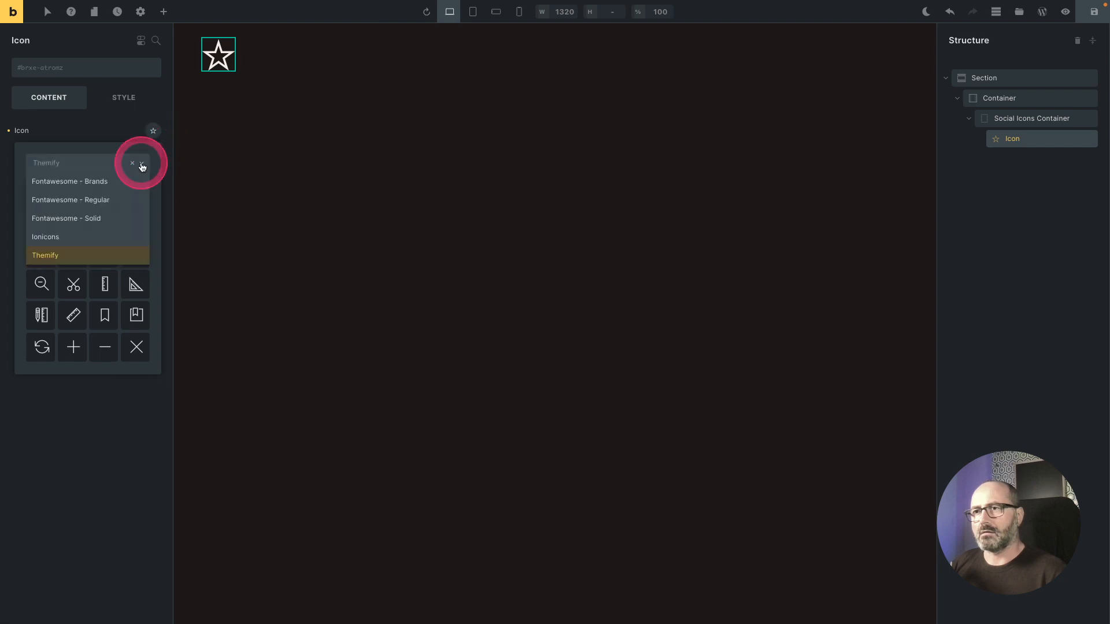
{"action": "left_click", "coordinate": [90, 182]}
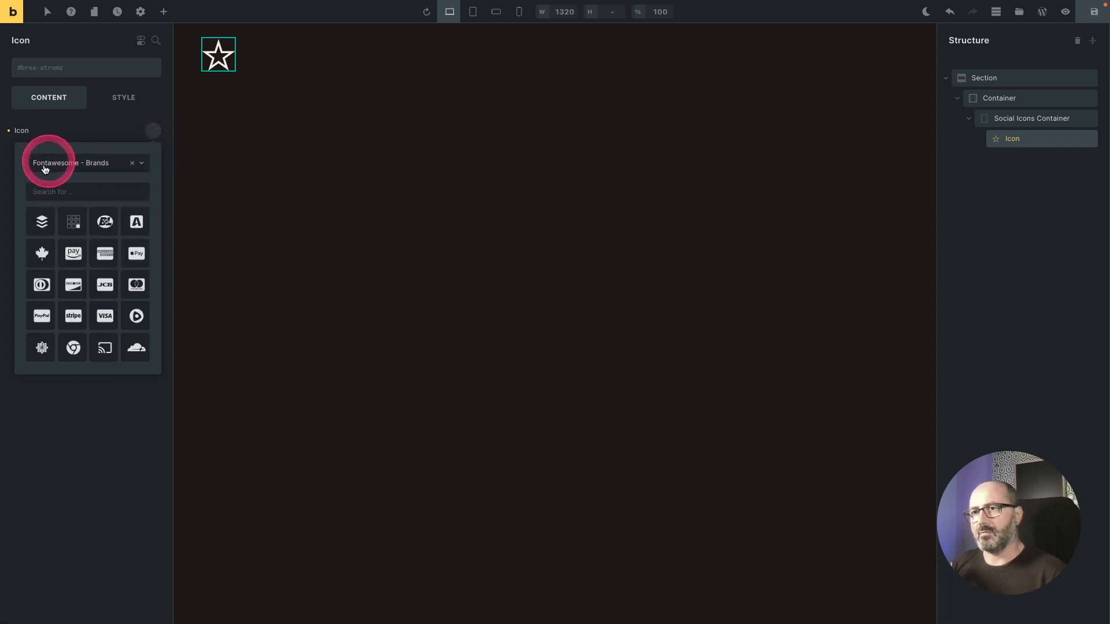
{"action": "left_click", "coordinate": [74, 193]}
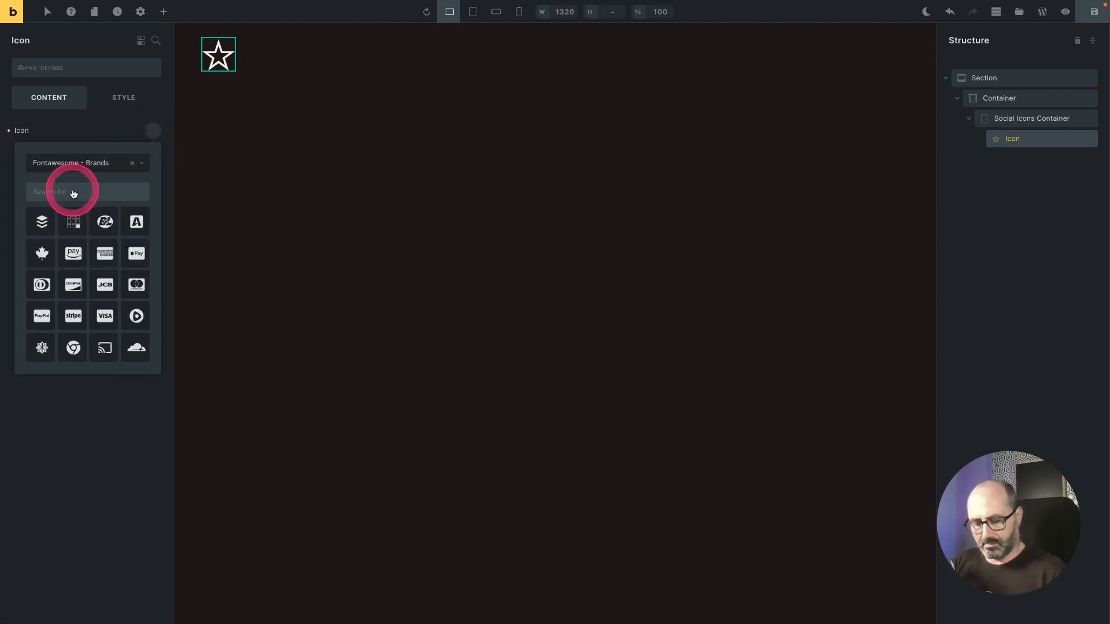
{"action": "type", "text": "yout"}
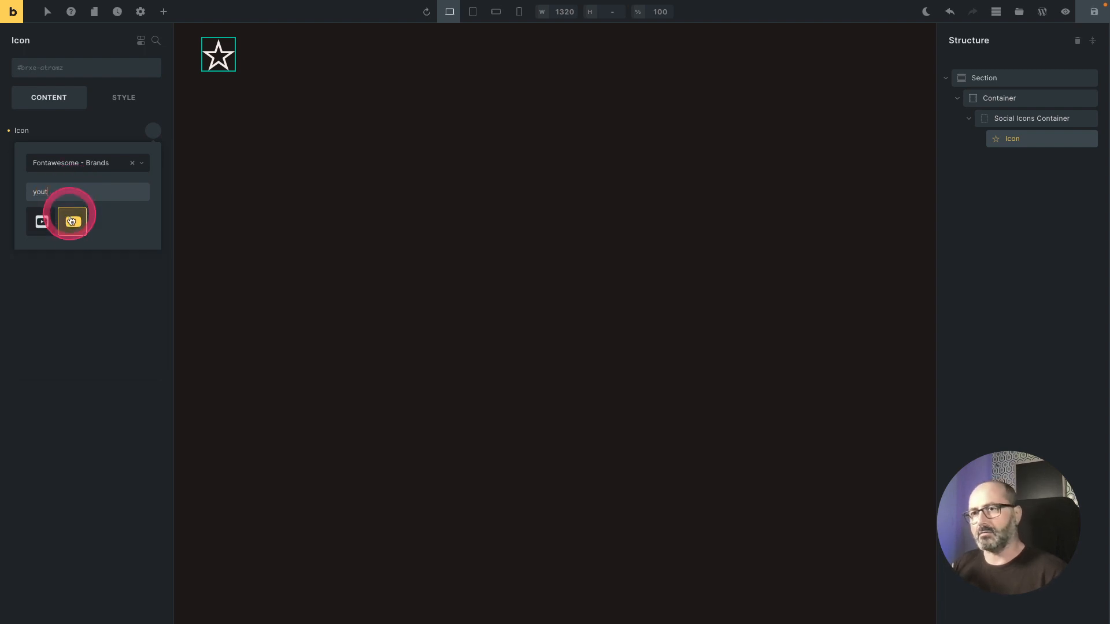
{"action": "left_click", "coordinate": [71, 222]}
Step: Create and apply a global class named c-social to the icon
{"action": "left_click", "coordinate": [84, 70]}
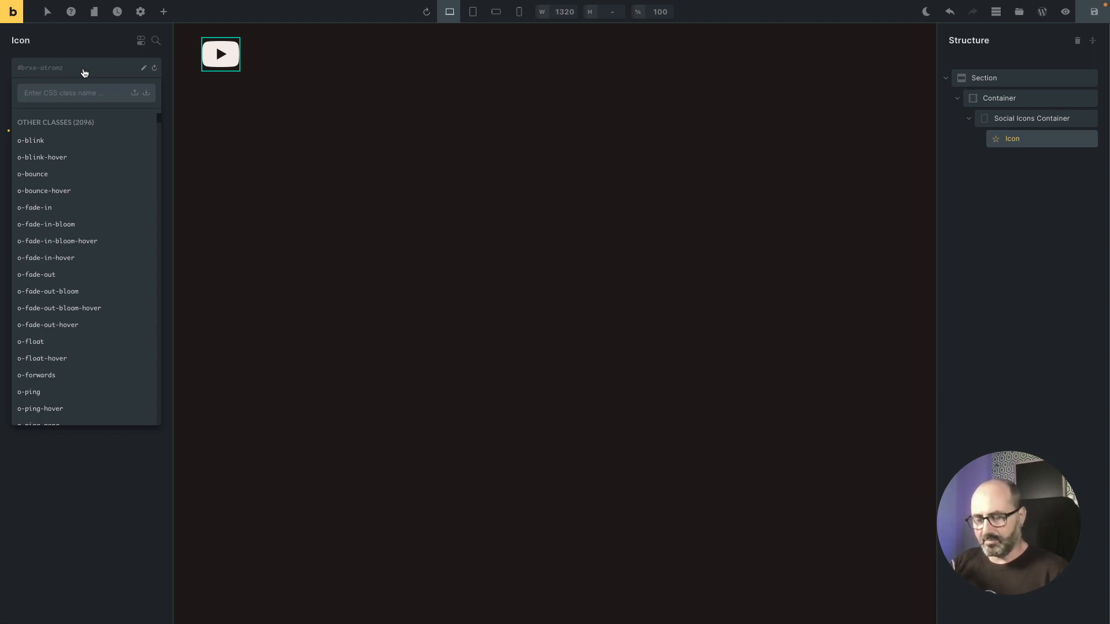
{"action": "type", "text": "c-"}
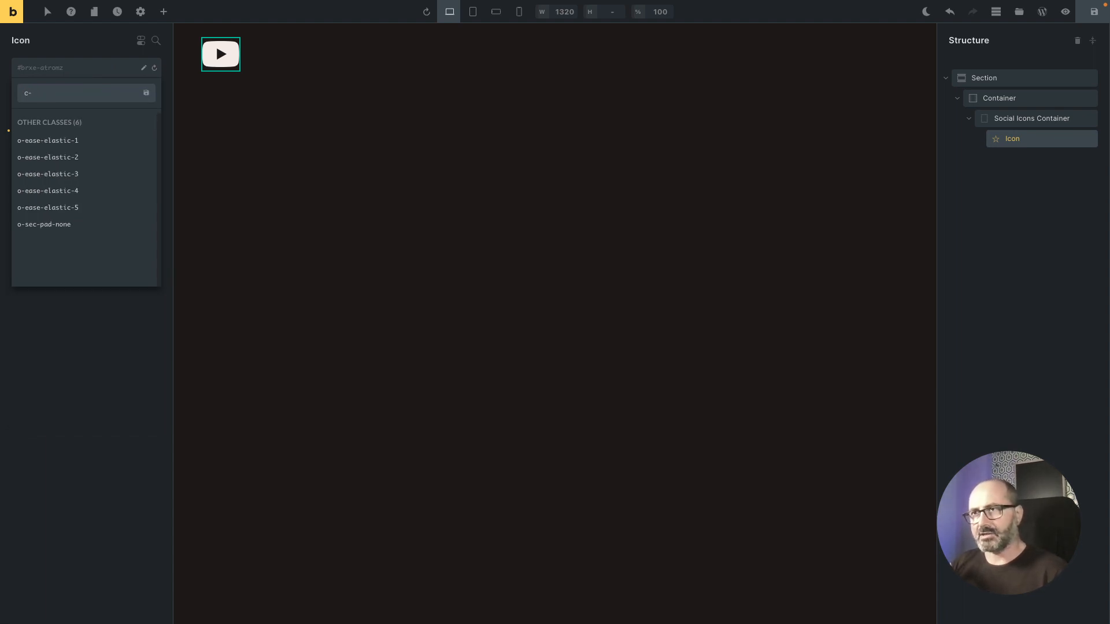
{"action": "type", "text": "social"}
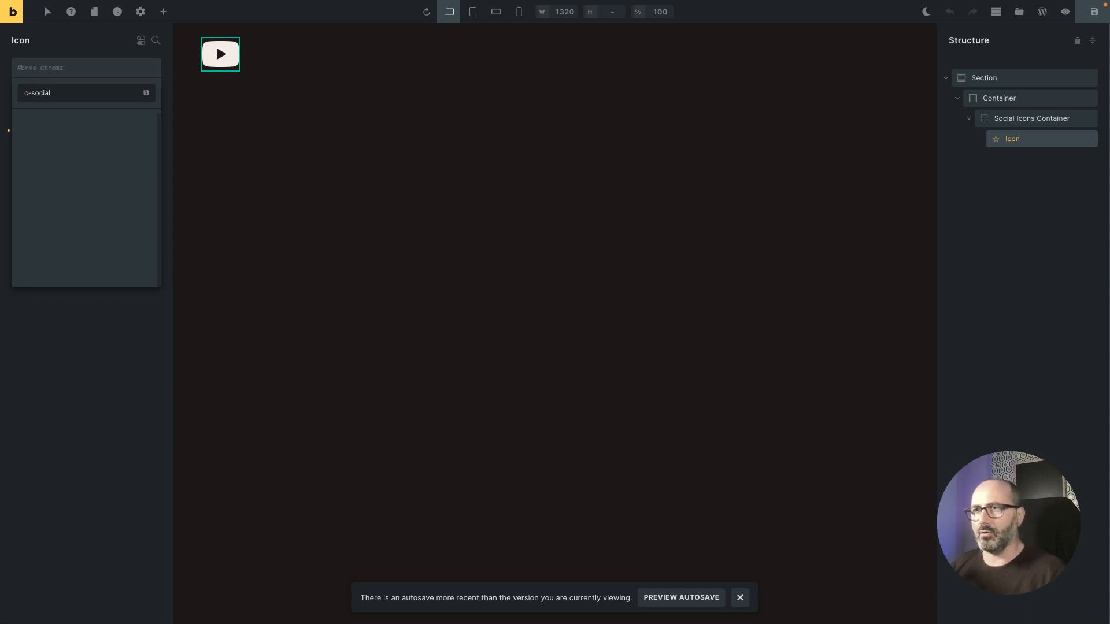
{"action": "left_click", "coordinate": [146, 96]}
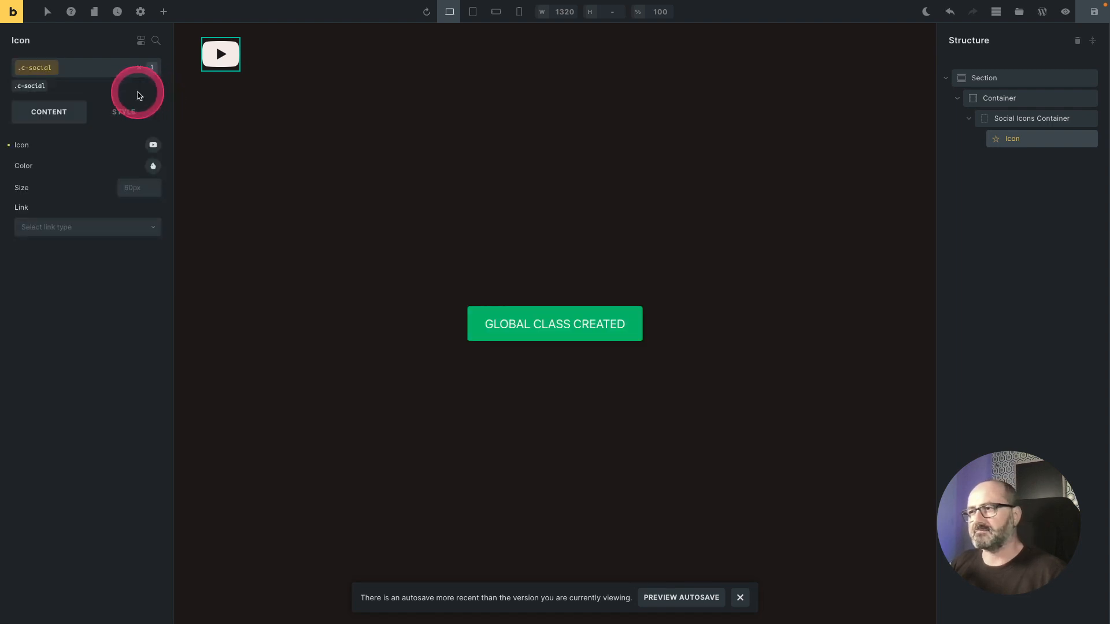
{"action": "right_click", "coordinate": [137, 190]}
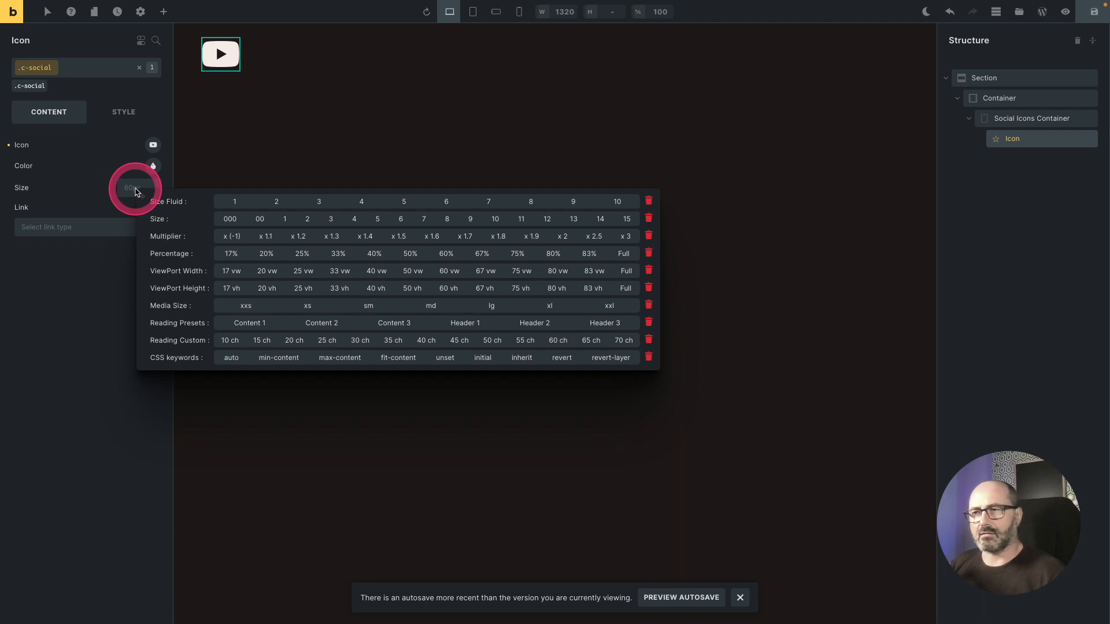
{"action": "left_click", "coordinate": [355, 220]}
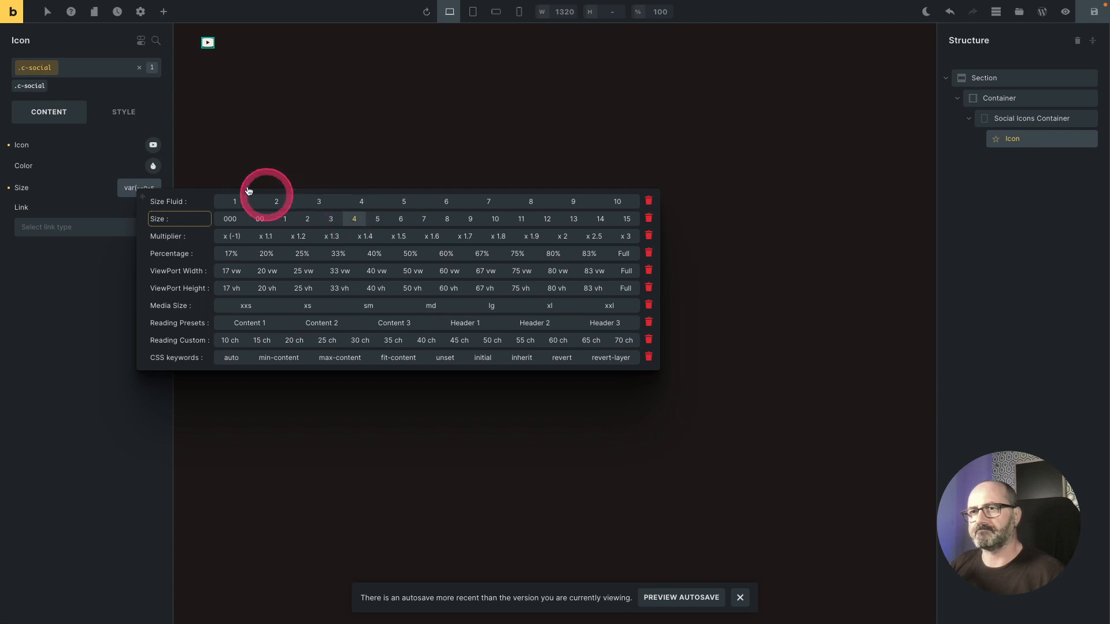
{"action": "key", "text": "ctrl+z"}
{"action": "key", "text": "ctrl+z"}
Step: Set the icon color to the Text 2 neutral with 60% opacity
{"action": "left_click", "coordinate": [153, 168]}
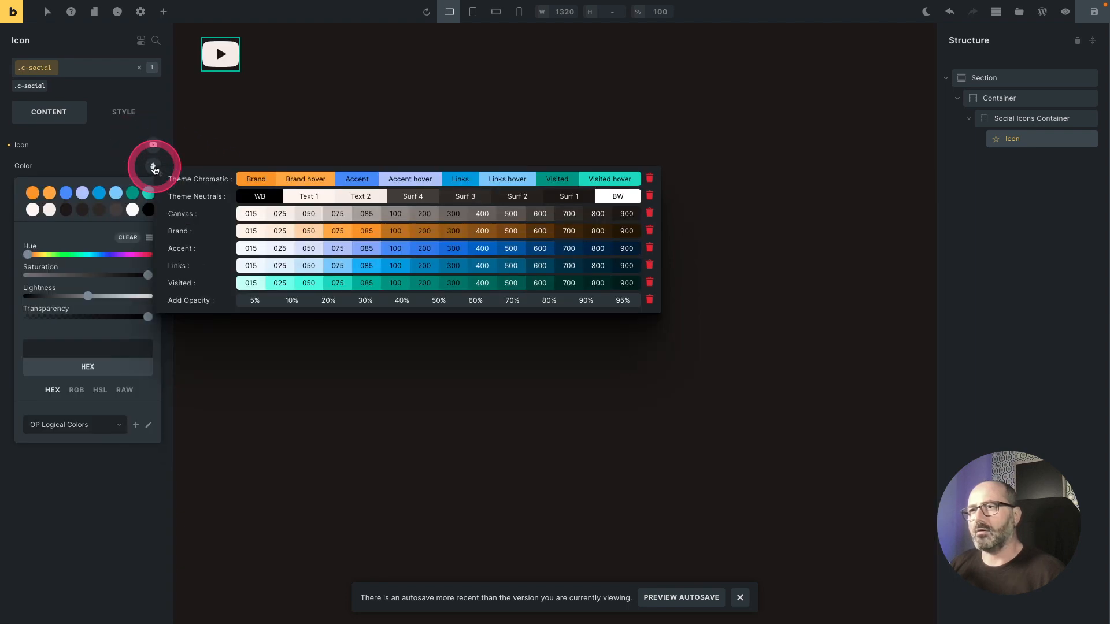
{"action": "left_click", "coordinate": [359, 197]}
{"action": "left_click", "coordinate": [152, 166]}
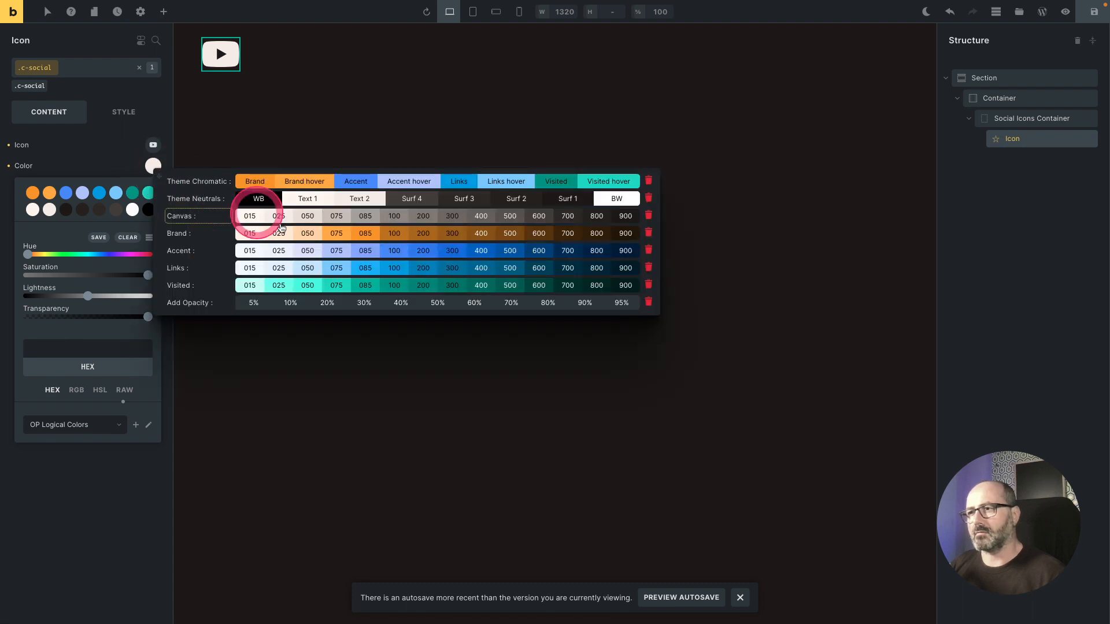
{"action": "left_click", "coordinate": [473, 302]}
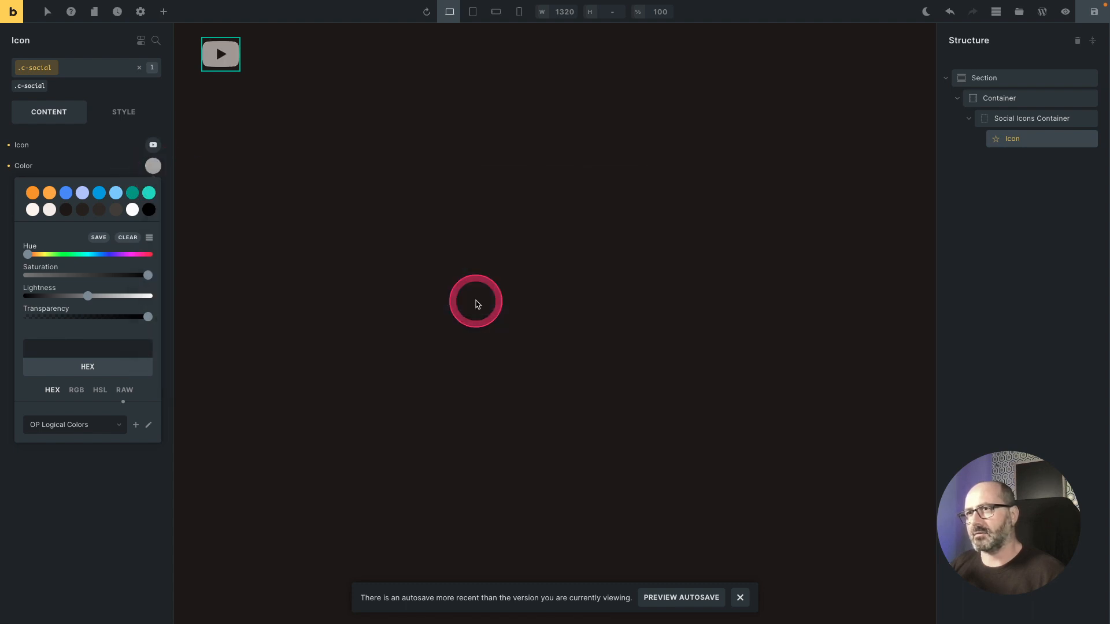
{"action": "left_click", "coordinate": [473, 301]}
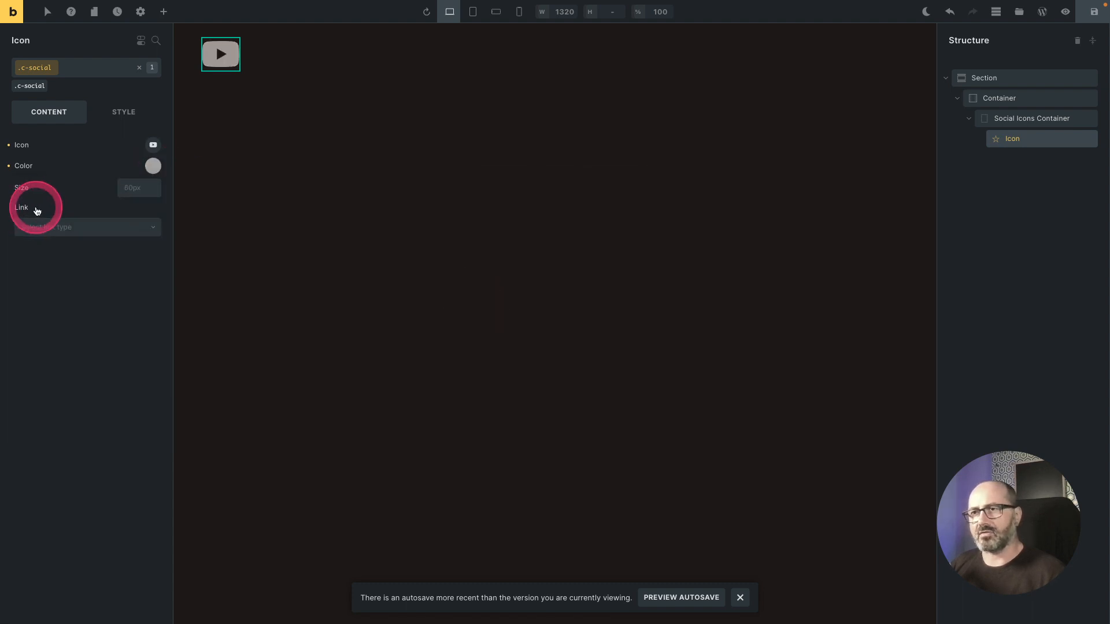
{"action": "left_click", "coordinate": [82, 231]}
{"action": "left_click", "coordinate": [71, 264]}
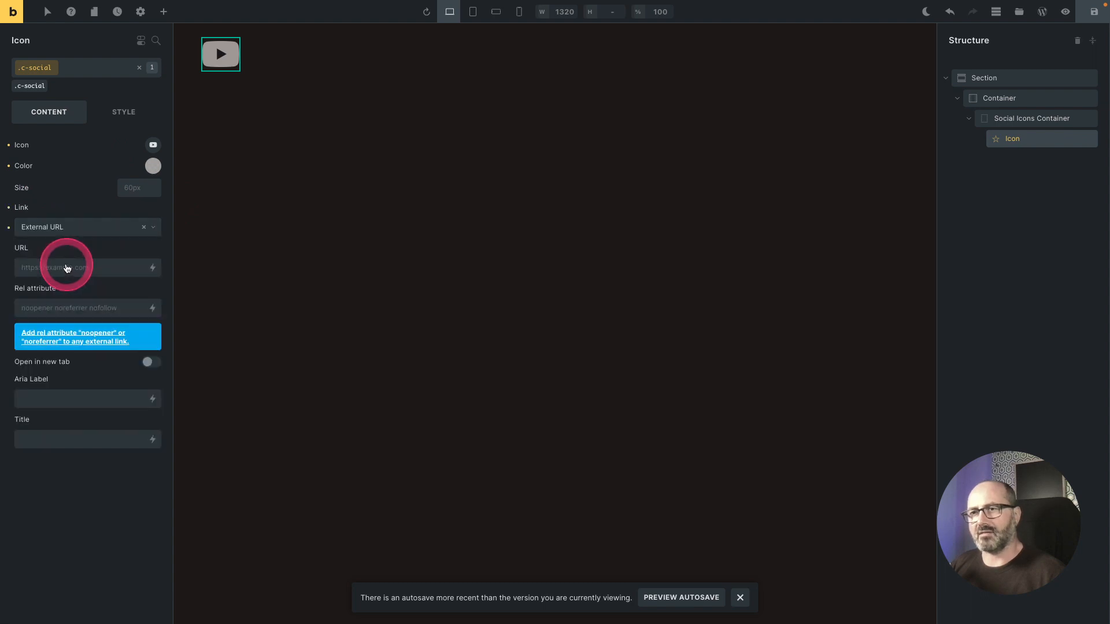
{"action": "left_click", "coordinate": [70, 273]}
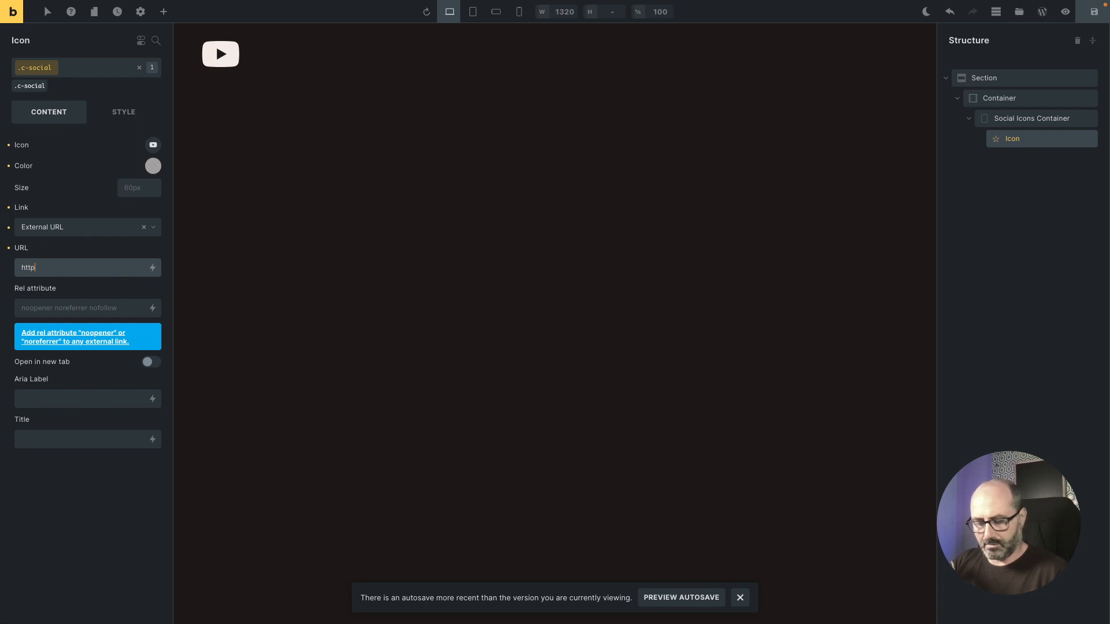
{"action": "type", "text": "https"}
{"action": "type", "text": "://youtube.com/oxyprops"}
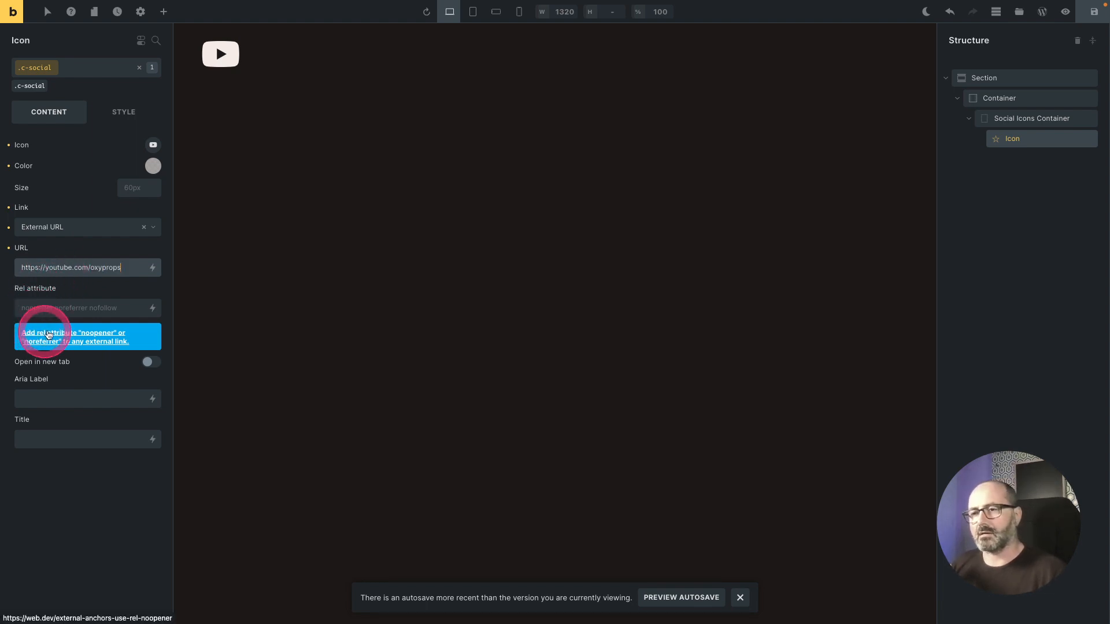
Step: Set the link's rel attribute to the noopener noreferrer nofollow bundle
{"action": "left_click", "coordinate": [48, 312]}
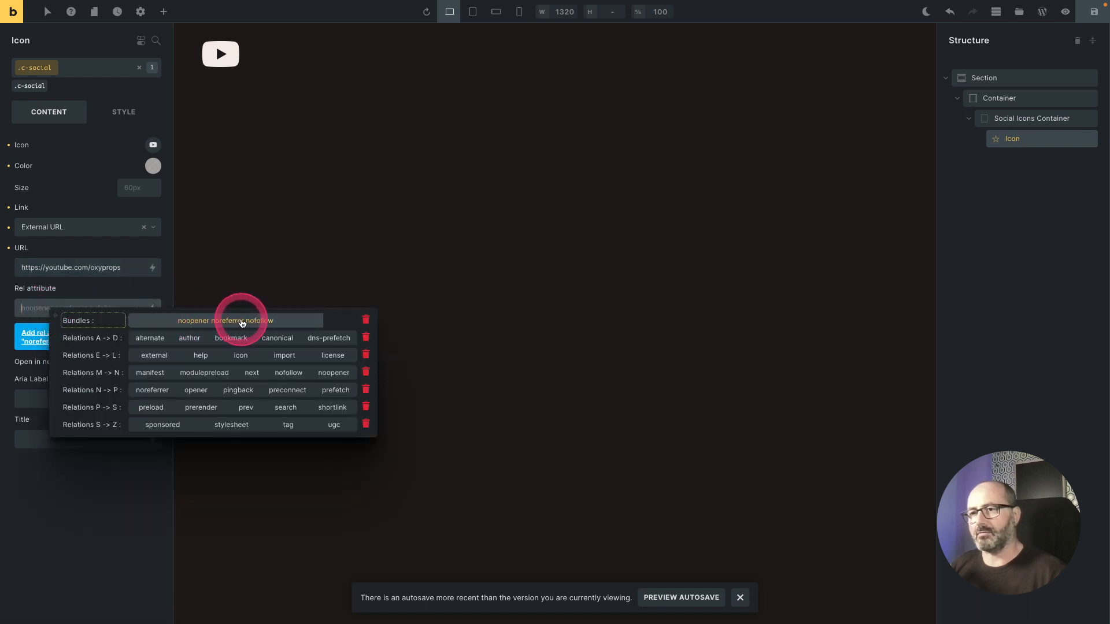
{"action": "left_click", "coordinate": [36, 310]}
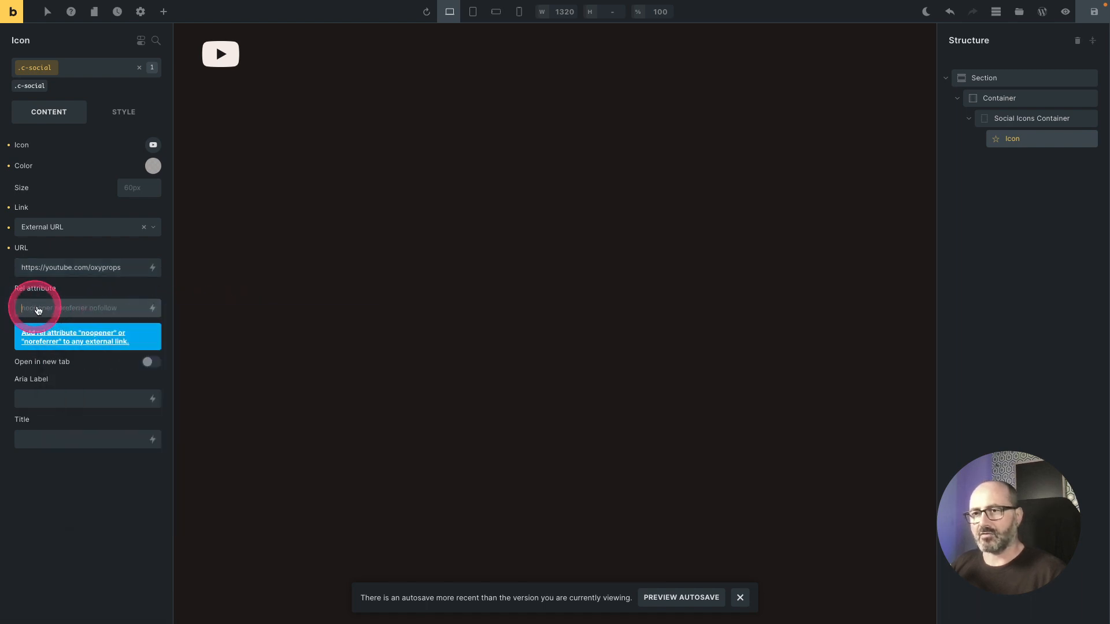
{"action": "right_click", "coordinate": [55, 309]}
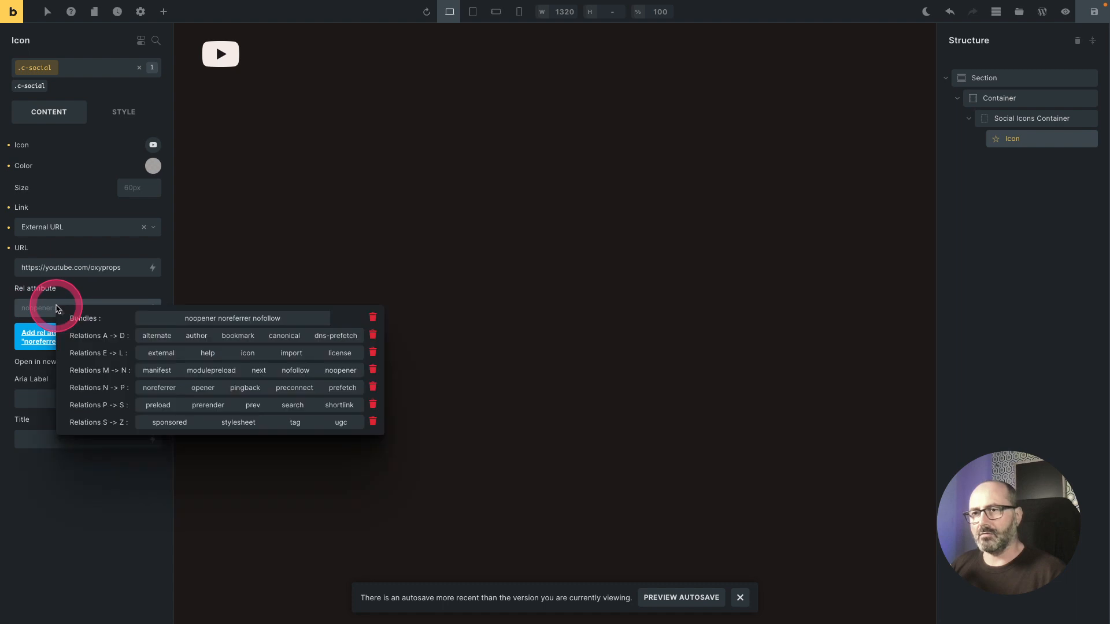
{"action": "left_click", "coordinate": [240, 320]}
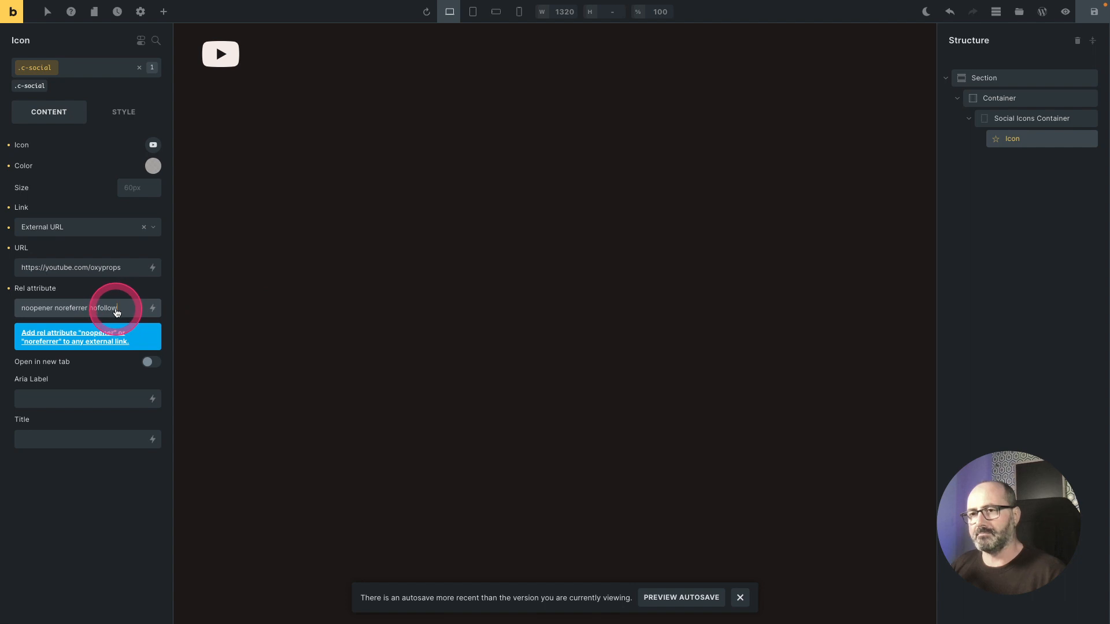
Step: Set the icon size to the size 4 preset
{"action": "left_click", "coordinate": [138, 190]}
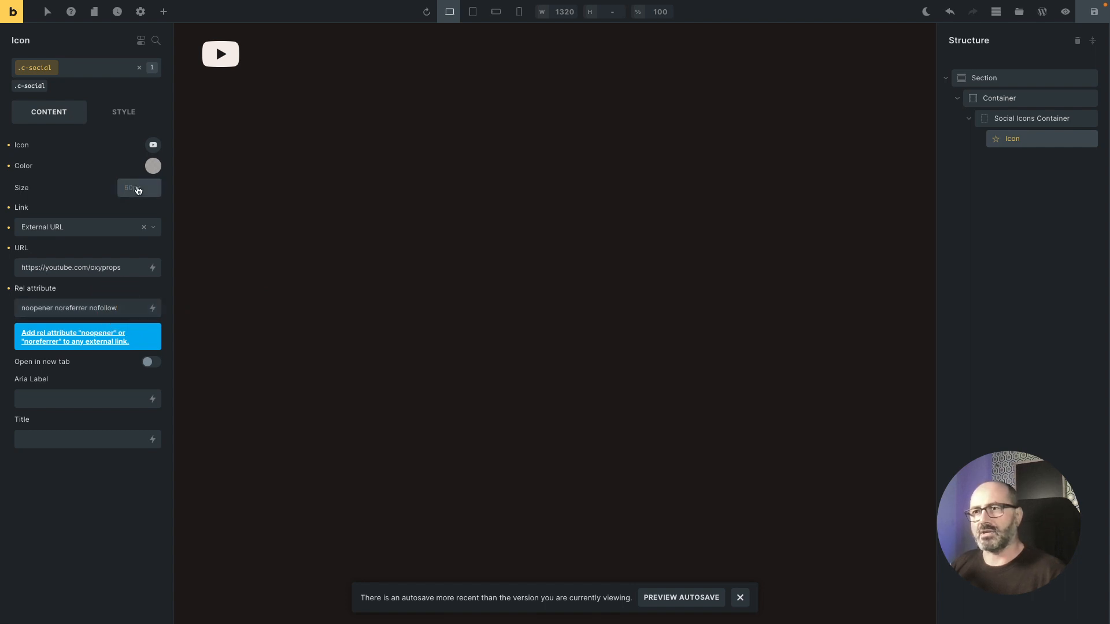
{"action": "right_click", "coordinate": [138, 187]}
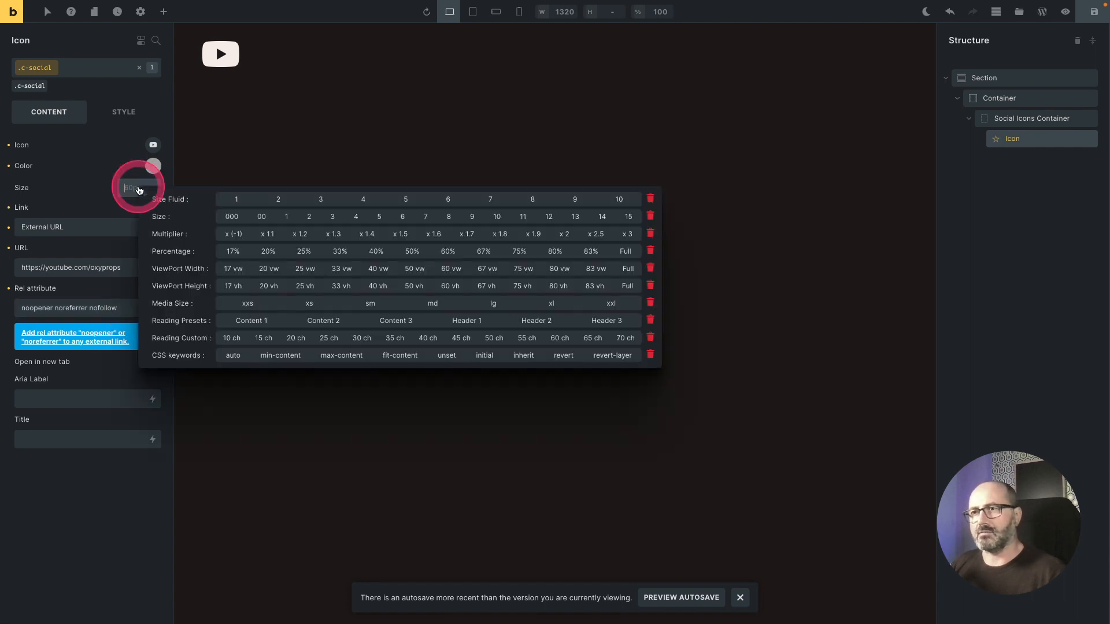
{"action": "left_click", "coordinate": [356, 219]}
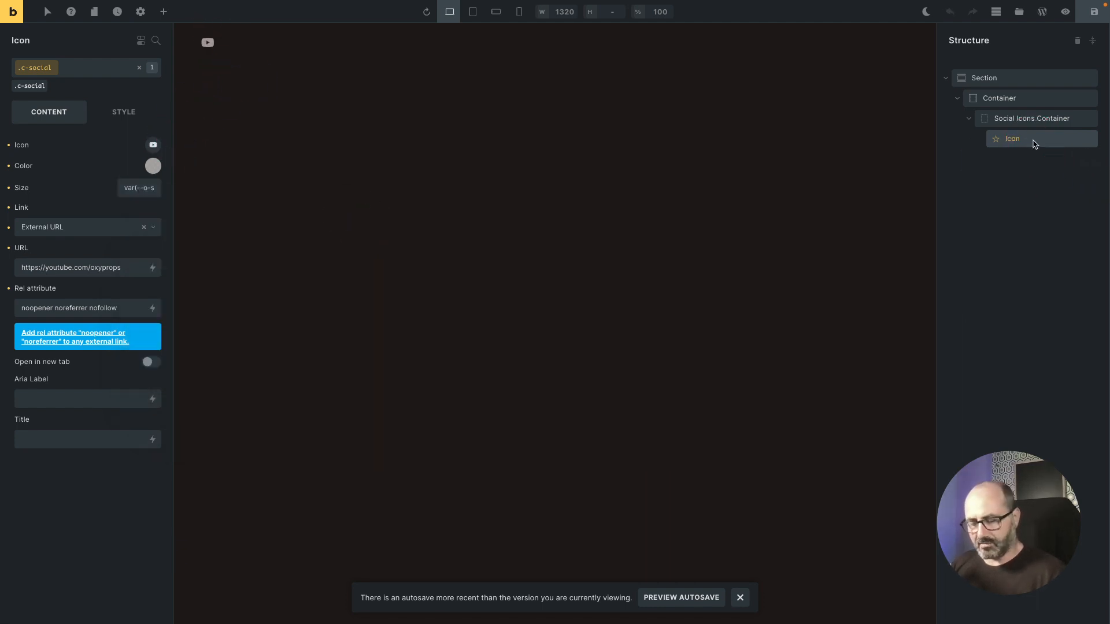
{"action": "key", "text": "super+d"}
{"action": "left_click", "coordinate": [1028, 157]}
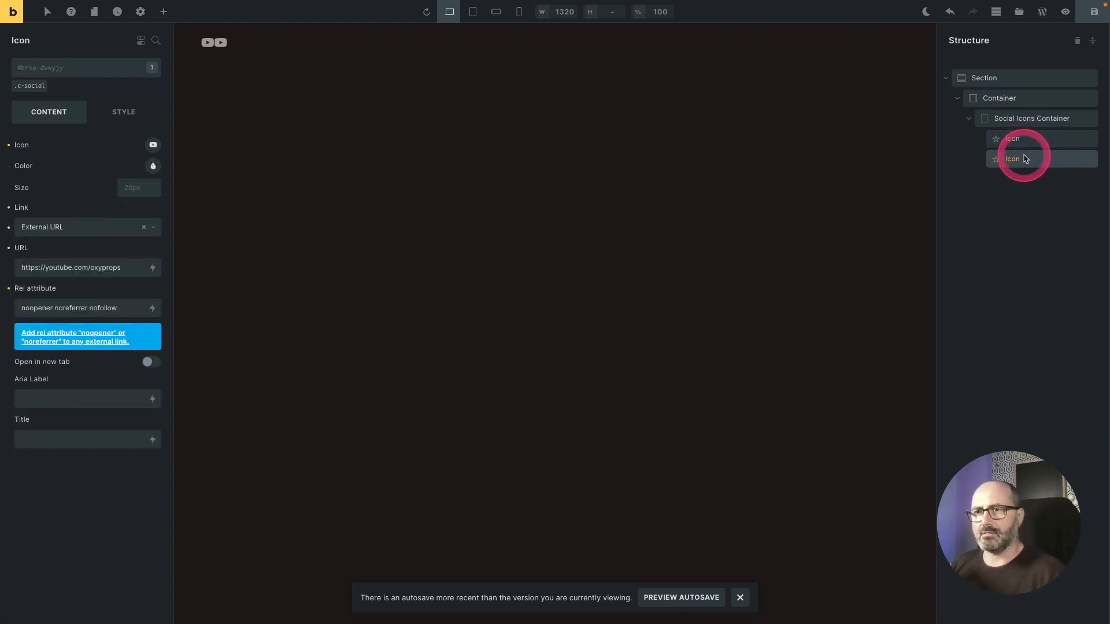
{"action": "left_click", "coordinate": [153, 145]}
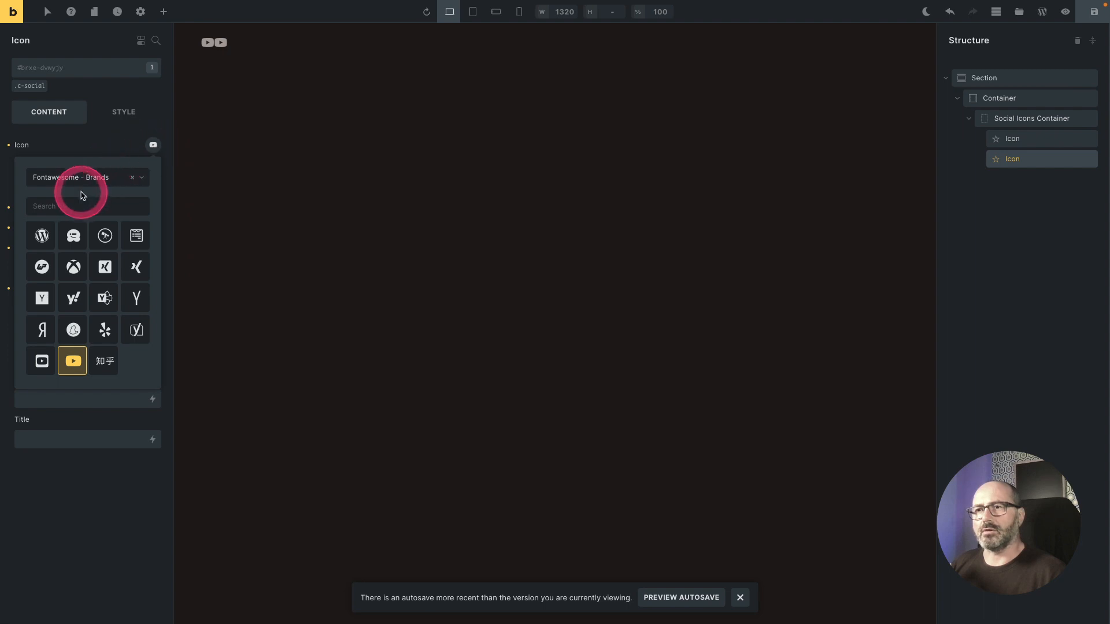
{"action": "left_click", "coordinate": [82, 205]}
{"action": "type", "text": "face"}
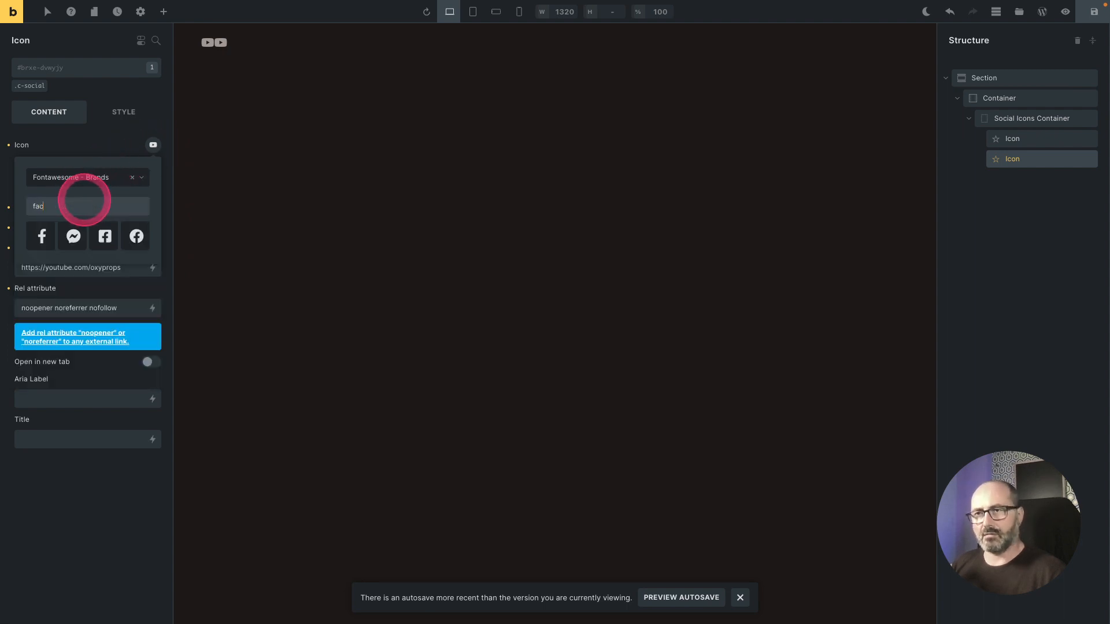
{"action": "left_click", "coordinate": [44, 236]}
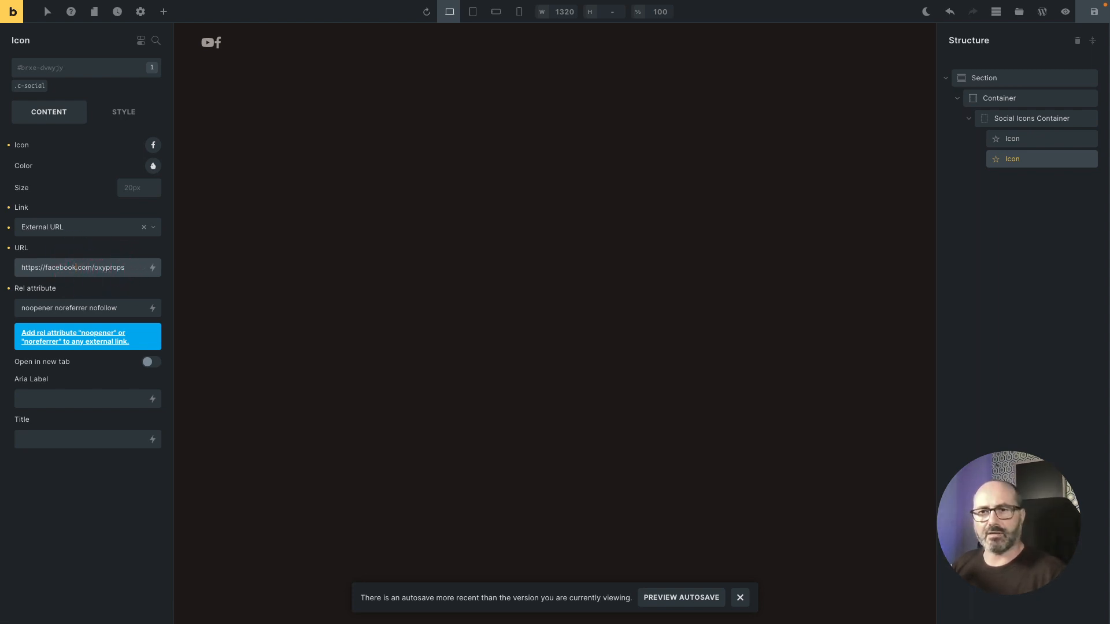
{"action": "key", "text": "super+s"}
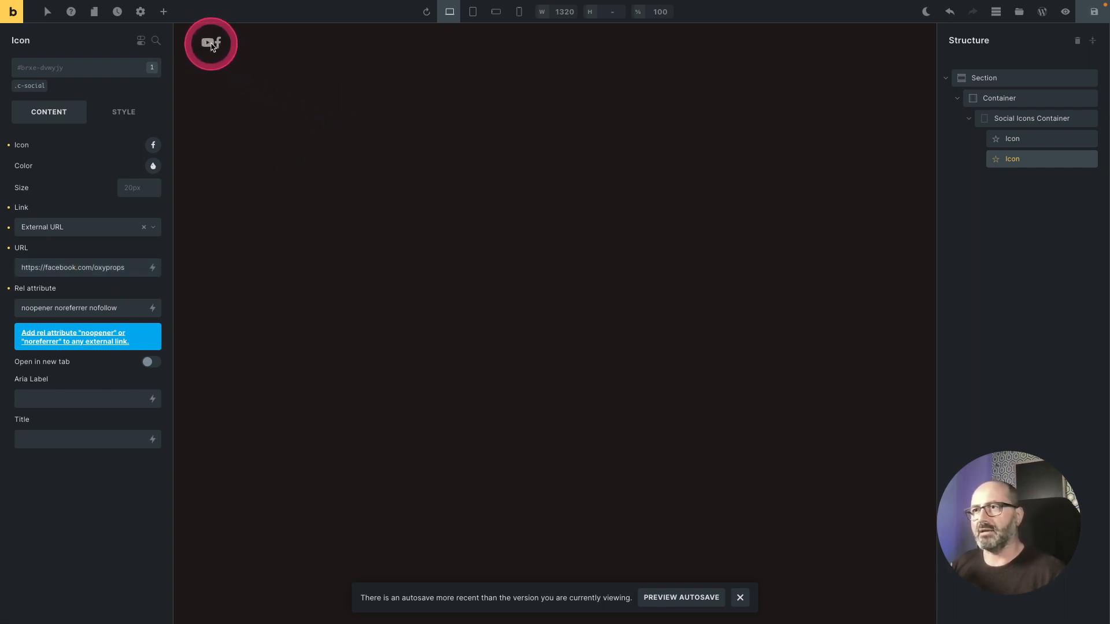
Step: Add the o-flex-row class to the Social Icons Container
{"action": "left_click", "coordinate": [1029, 123]}
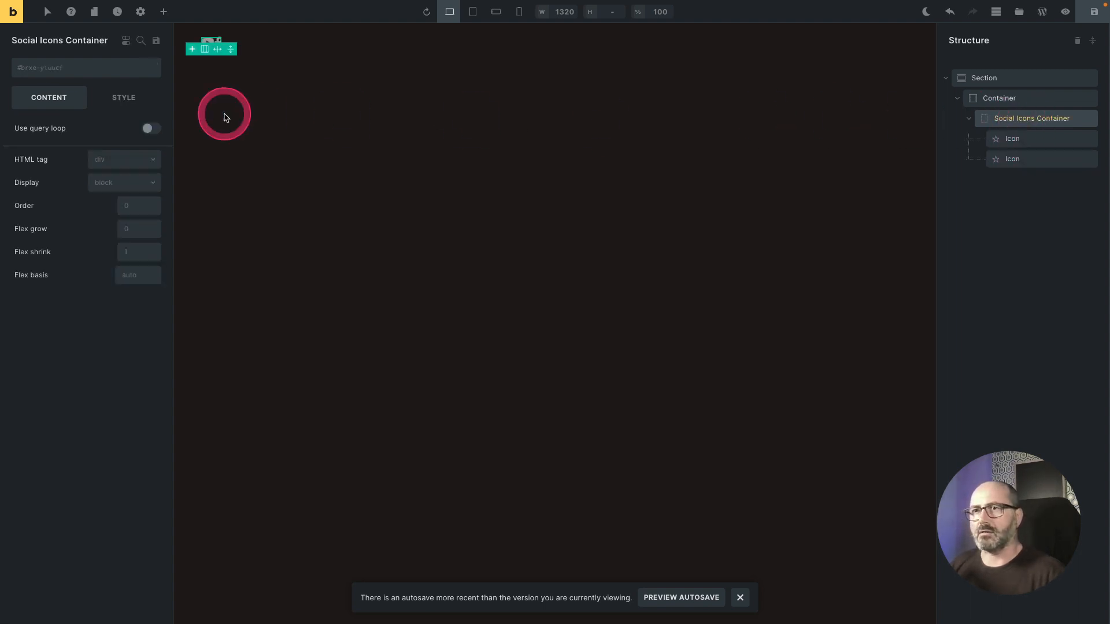
{"action": "left_click", "coordinate": [59, 71]}
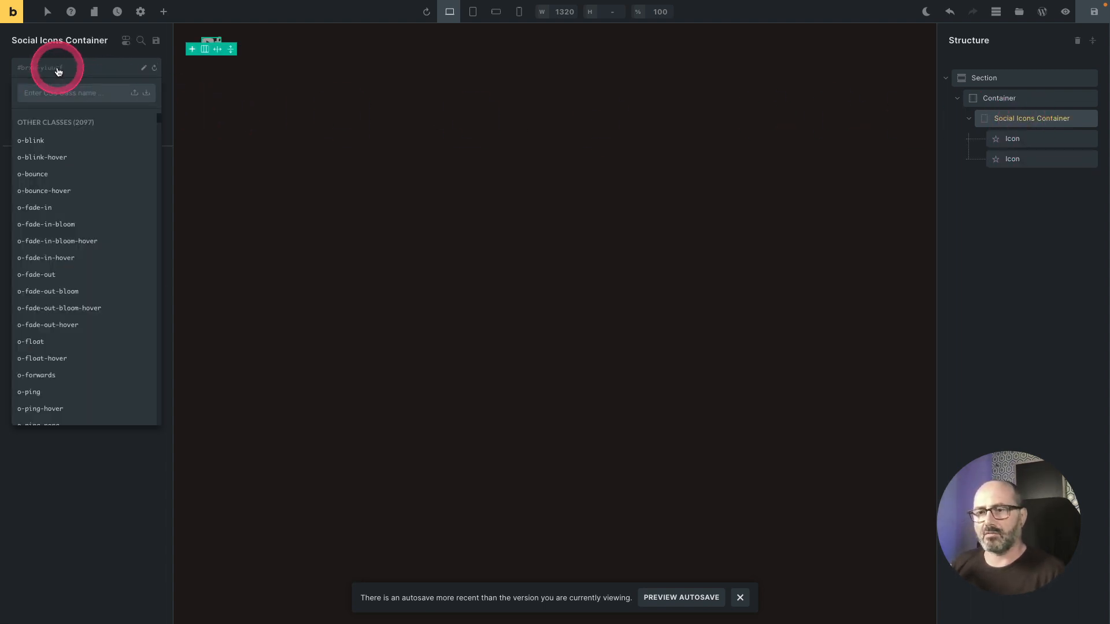
{"action": "type", "text": "flex-"}
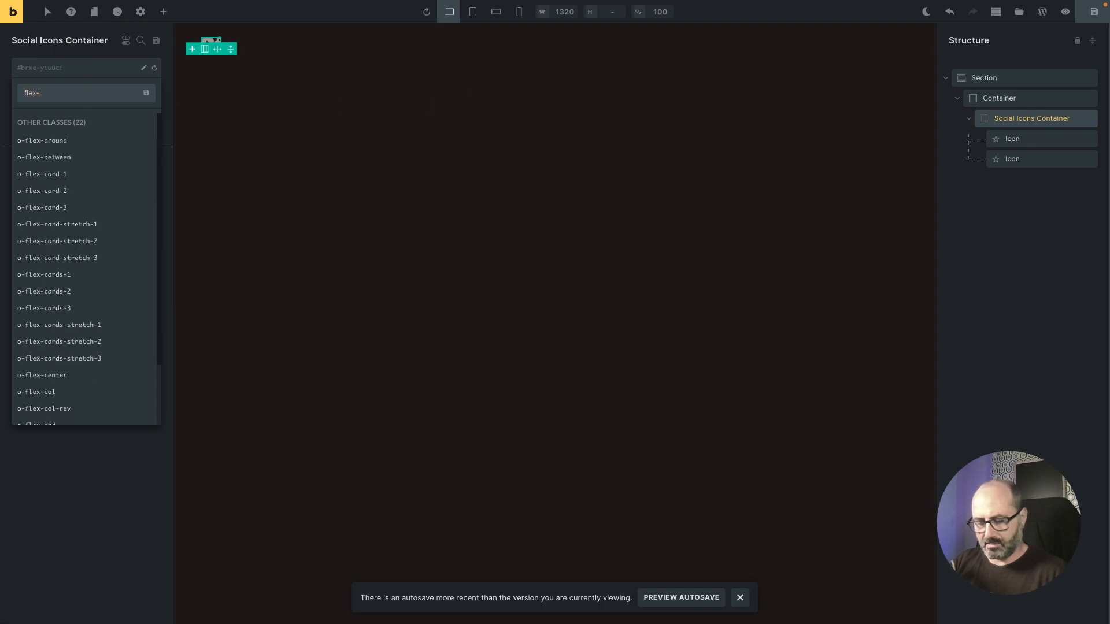
{"action": "type", "text": "row"}
{"action": "key", "text": "Down"}
{"action": "key", "text": "Return"}
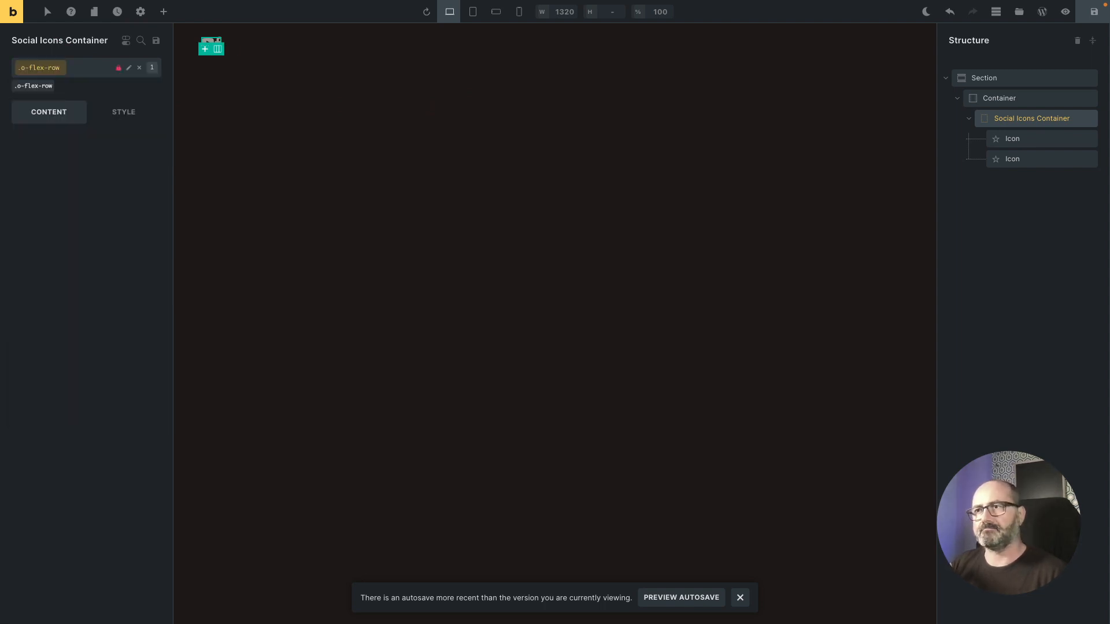
Step: Add the gap 4 preset class o-gap-4 to the Social Icons Container and save the template
{"action": "right_click", "coordinate": [42, 67]}
{"action": "left_click", "coordinate": [216, 183]}
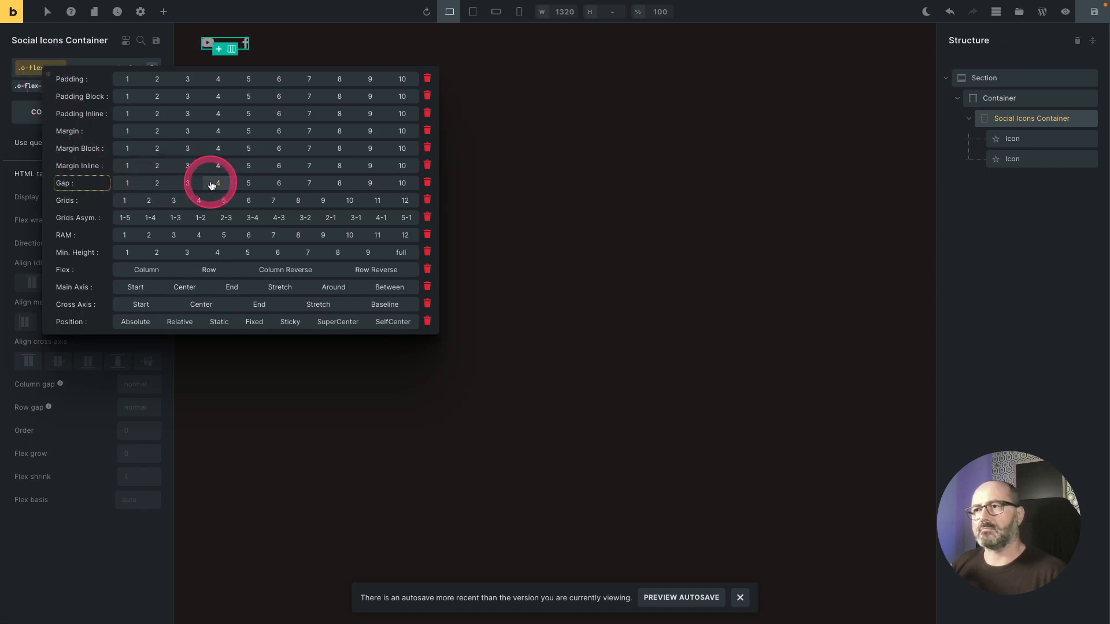
{"action": "left_click", "coordinate": [215, 183]}
{"action": "key", "text": "ctrl+s"}
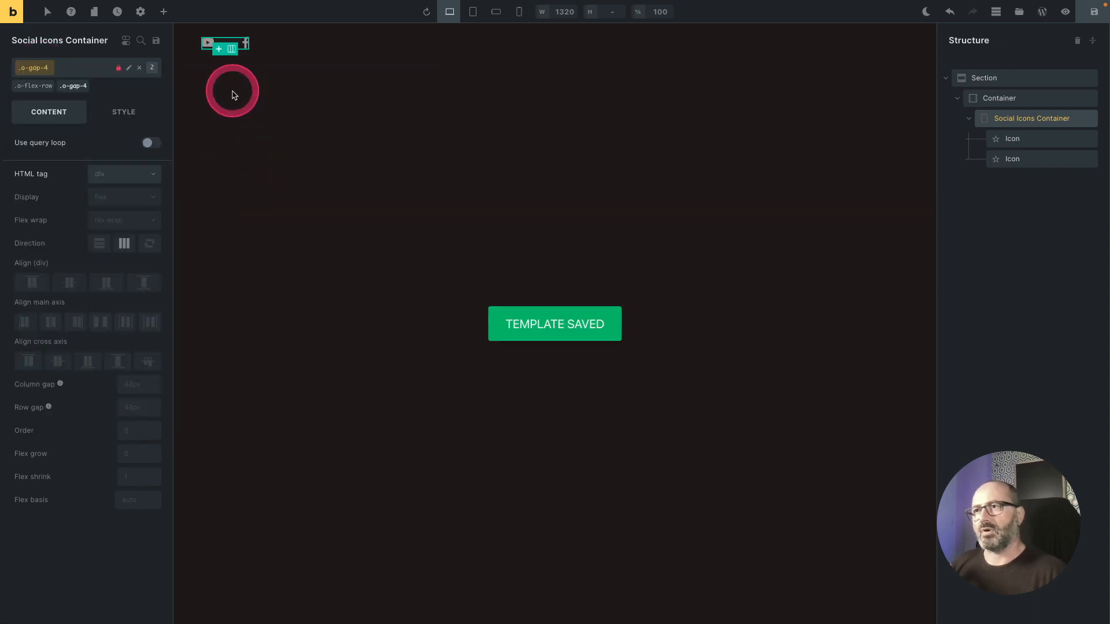
Step: Duplicate the Facebook icon and change the copy to the GitHub brand icon
{"action": "left_click", "coordinate": [1040, 162]}
{"action": "right_click", "coordinate": [1042, 162]}
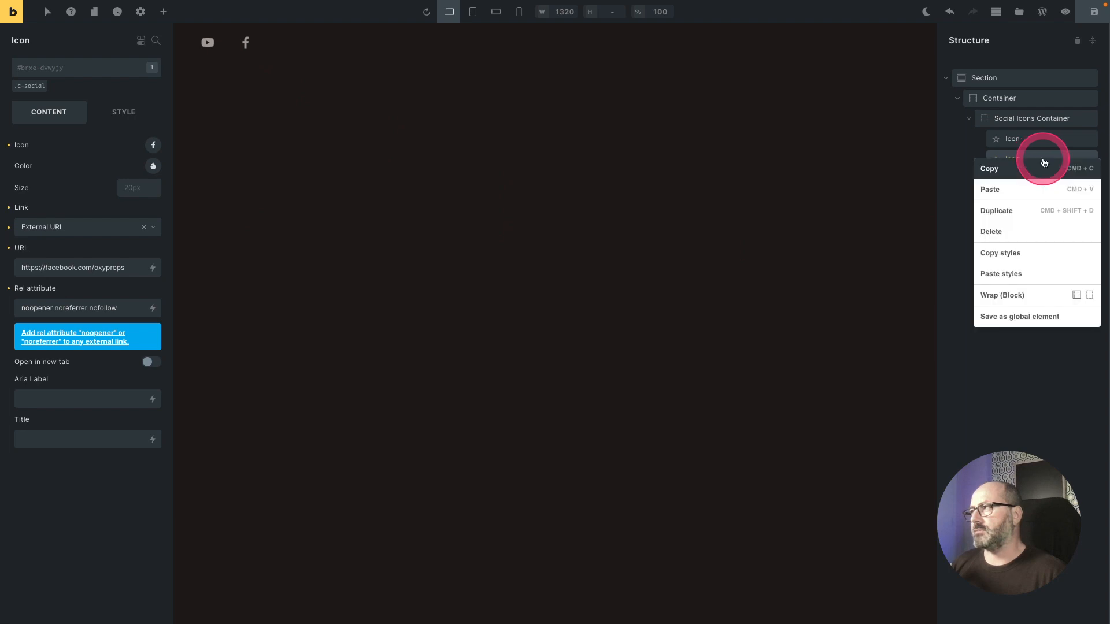
{"action": "left_click", "coordinate": [1017, 210]}
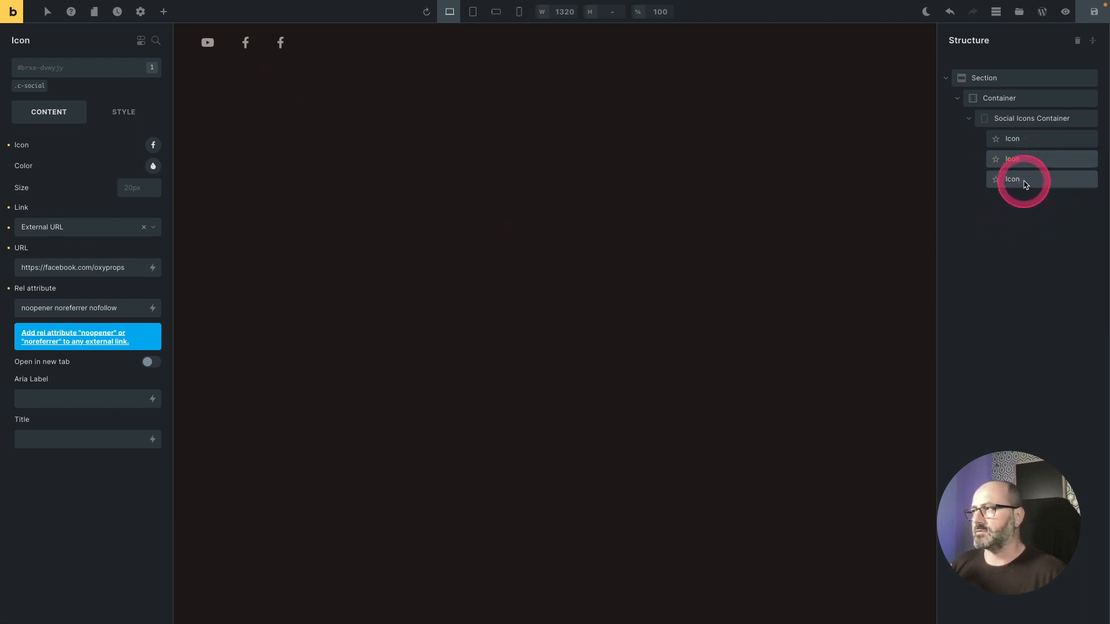
{"action": "left_click", "coordinate": [1021, 179]}
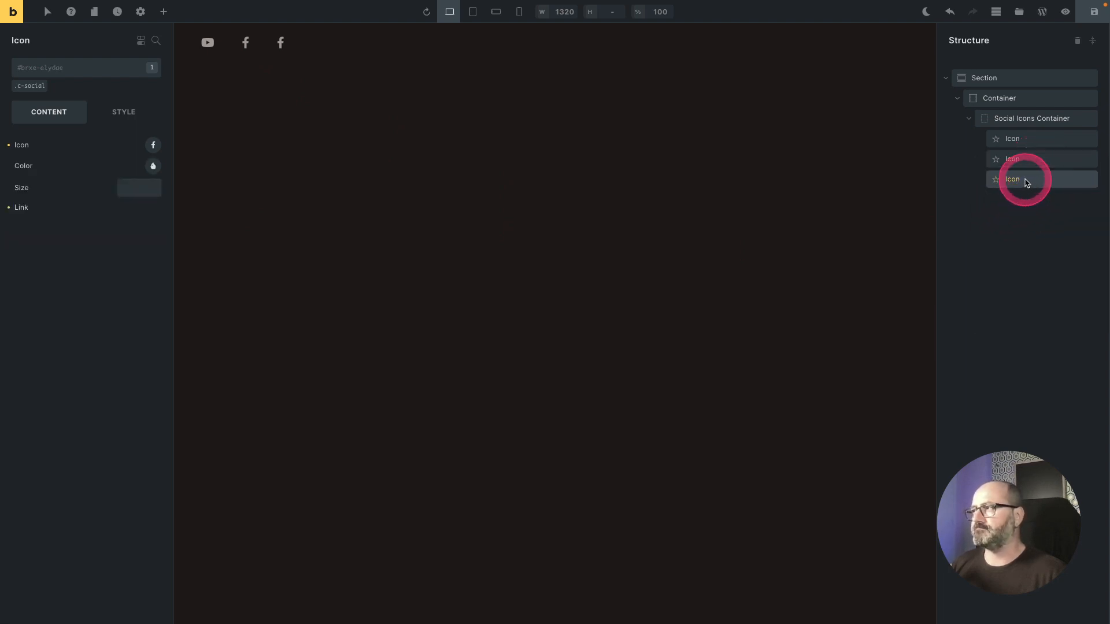
{"action": "left_click", "coordinate": [153, 145]}
{"action": "left_click", "coordinate": [85, 207]}
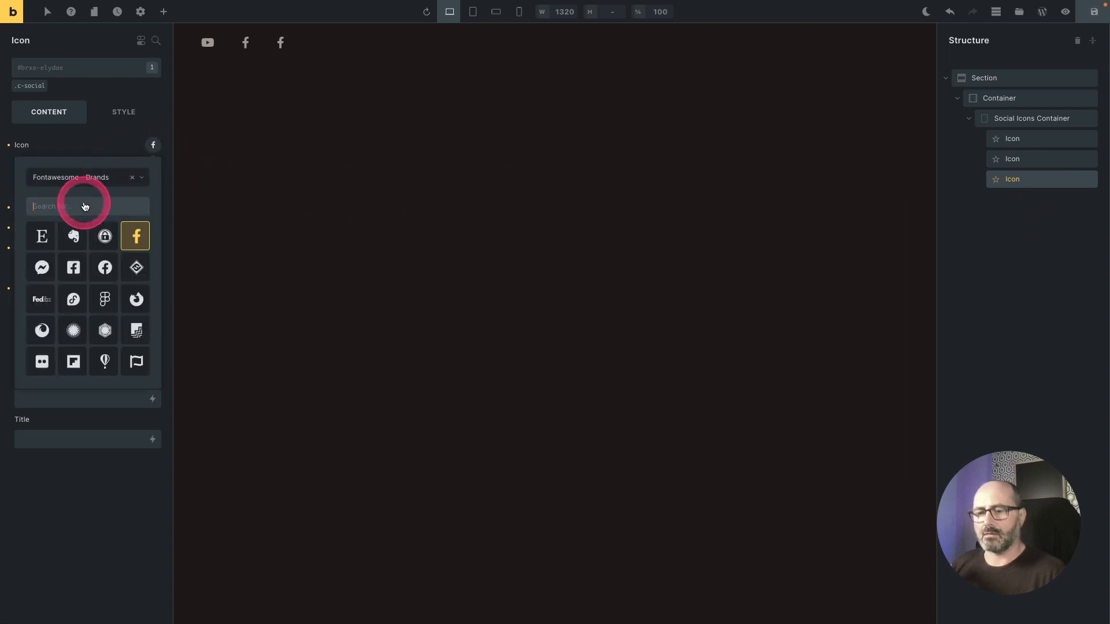
{"action": "type", "text": "git"}
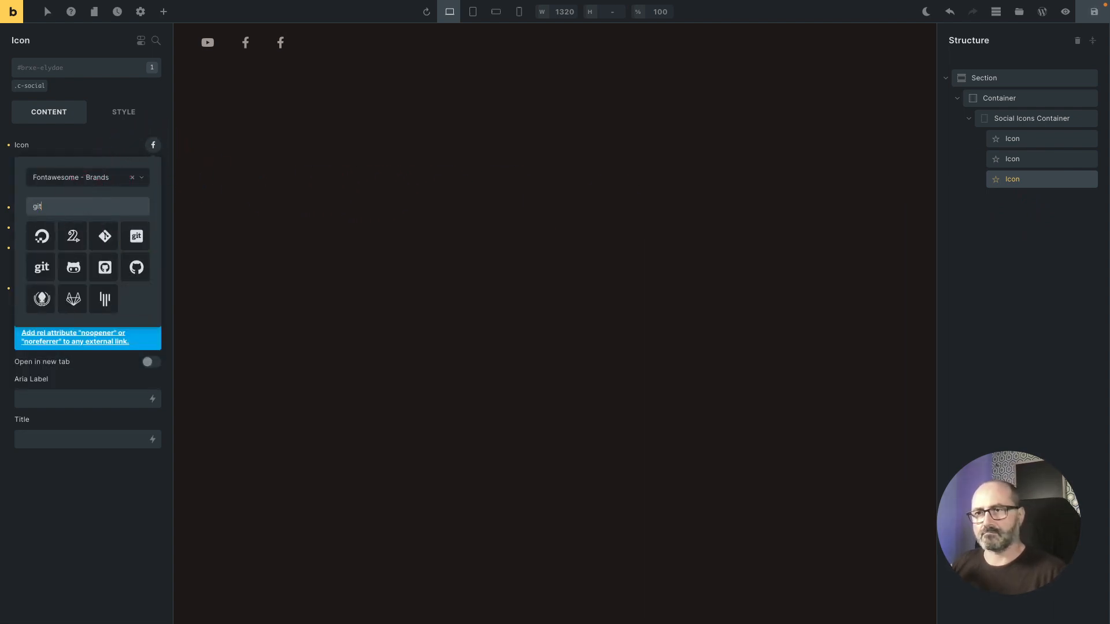
{"action": "left_click", "coordinate": [126, 265]}
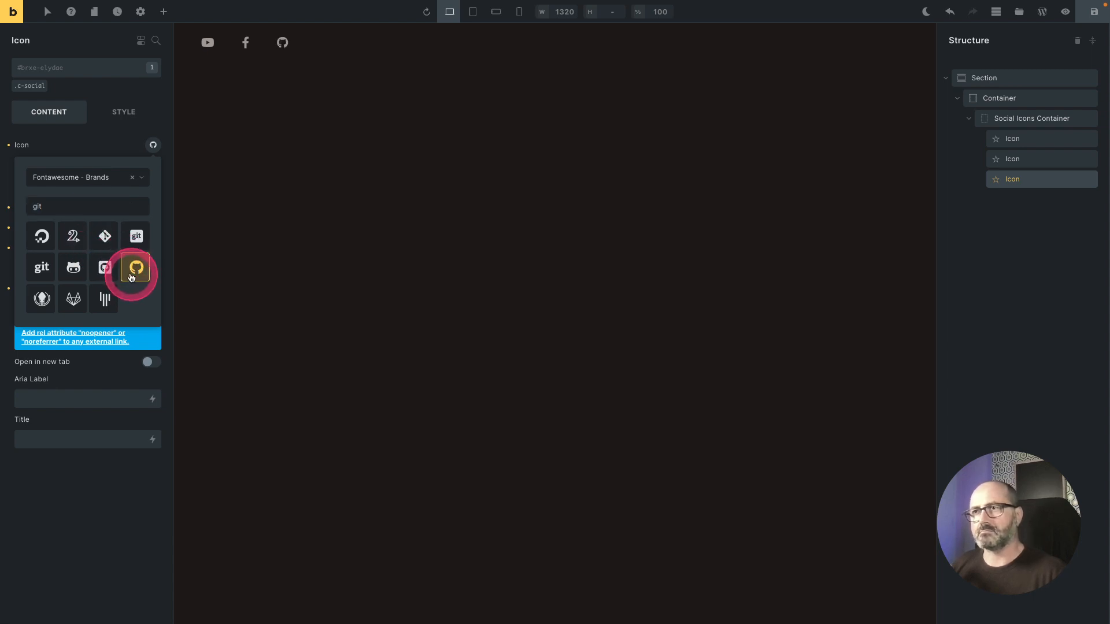
{"action": "left_click", "coordinate": [98, 145]}
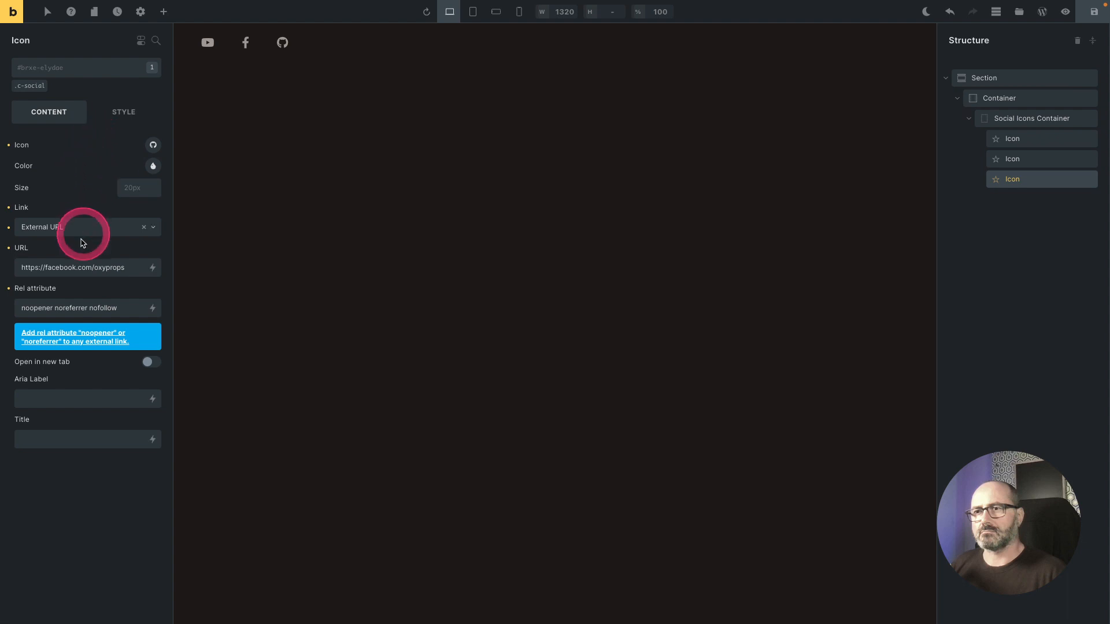
{"action": "double_click", "coordinate": [61, 269]}
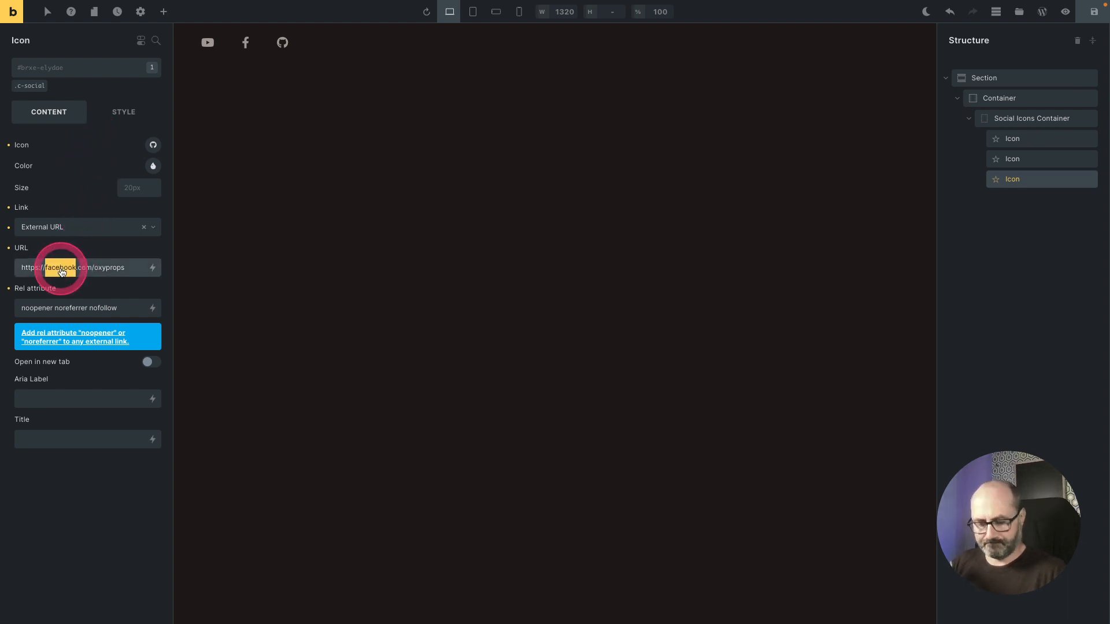
{"action": "type", "text": "github"}
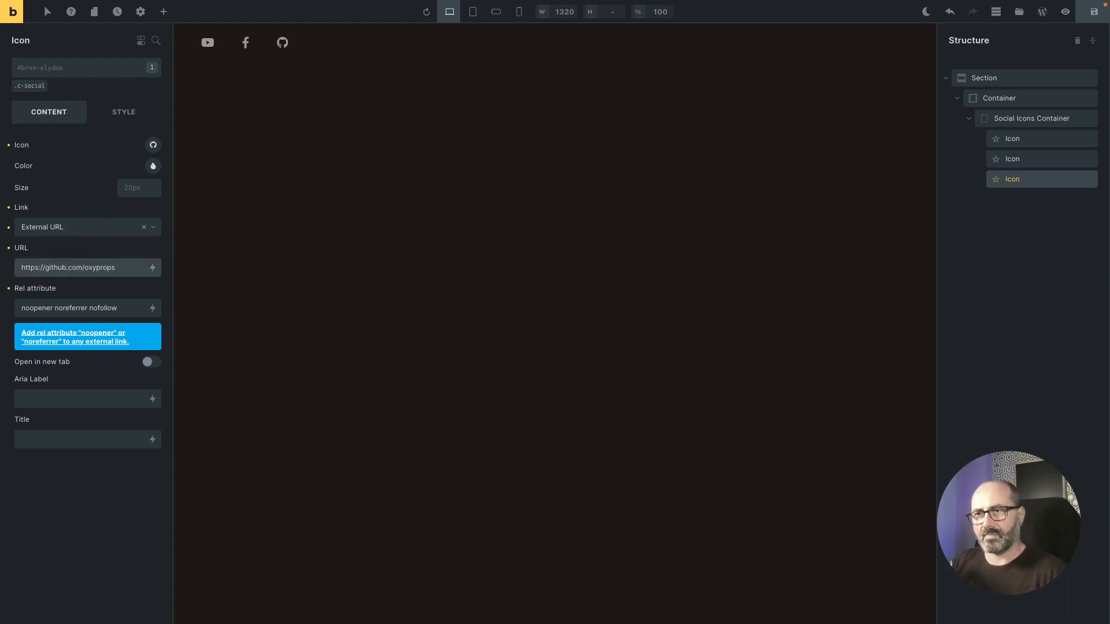
{"action": "key", "text": "ctrl+s"}
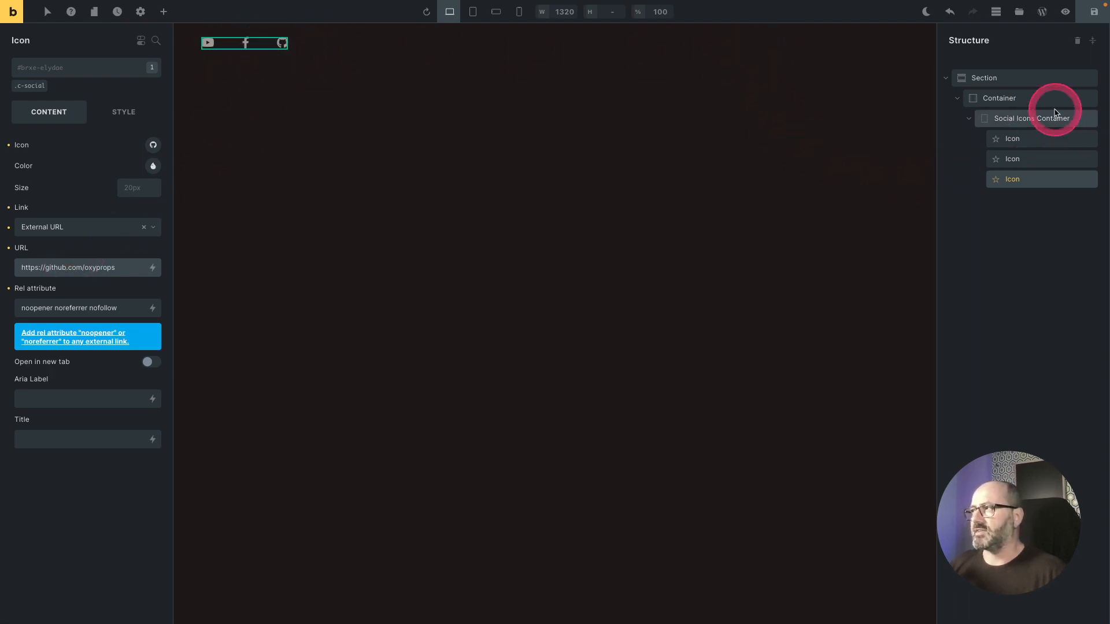
Step: Insert a div inside the Container after the Social Icons Container and name it Contact Container
{"action": "left_click", "coordinate": [969, 118]}
{"action": "left_click_drag", "start_coordinate": [995, 108], "coordinate": [1009, 103]}
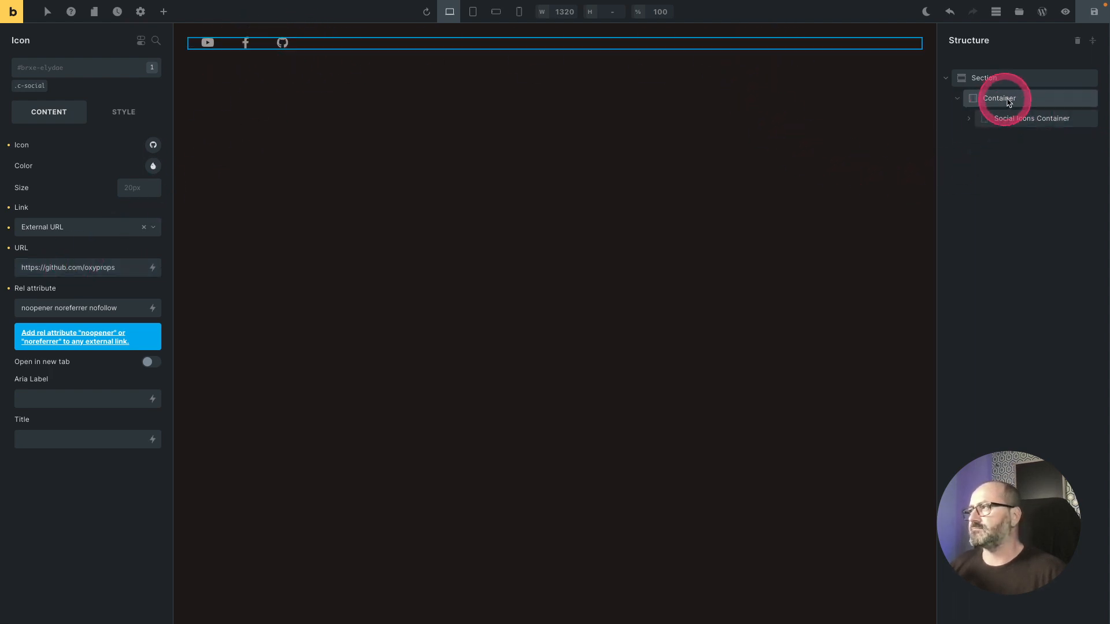
{"action": "right_click", "coordinate": [1012, 102]}
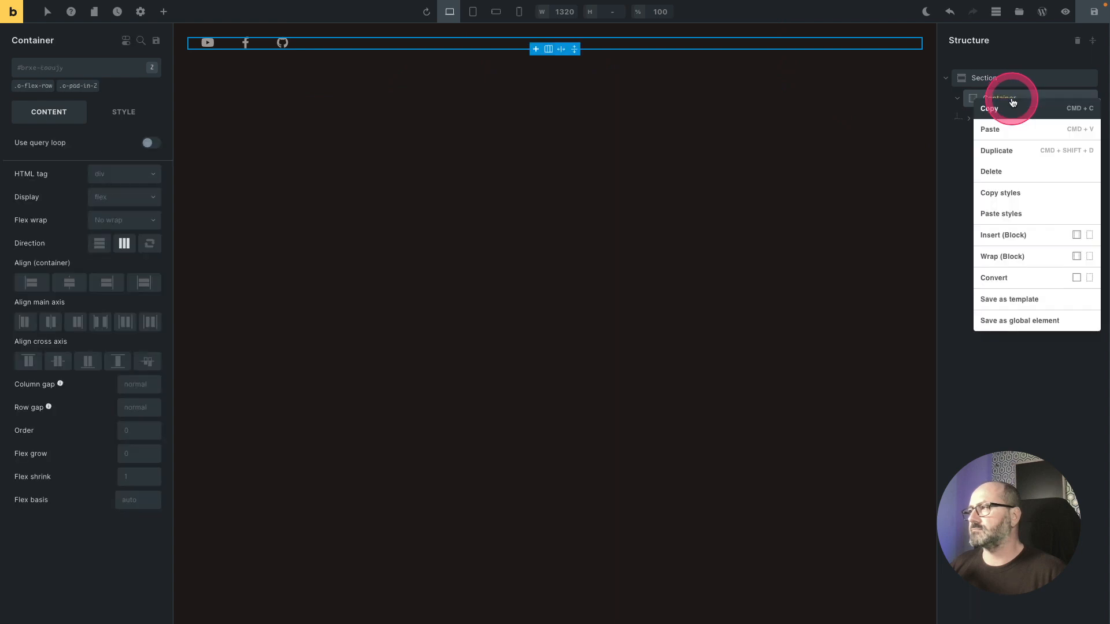
{"action": "left_click", "coordinate": [1090, 239]}
{"action": "double_click", "coordinate": [1001, 141]}
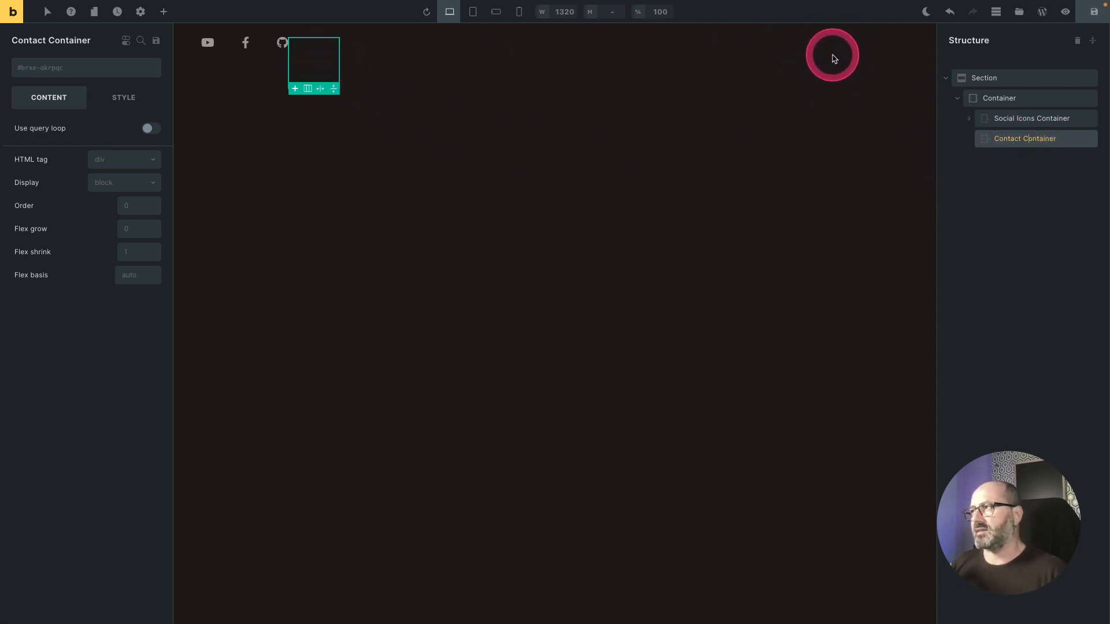
Step: Add the o-flex-between class to the outer Container
{"action": "left_click", "coordinate": [1016, 99]}
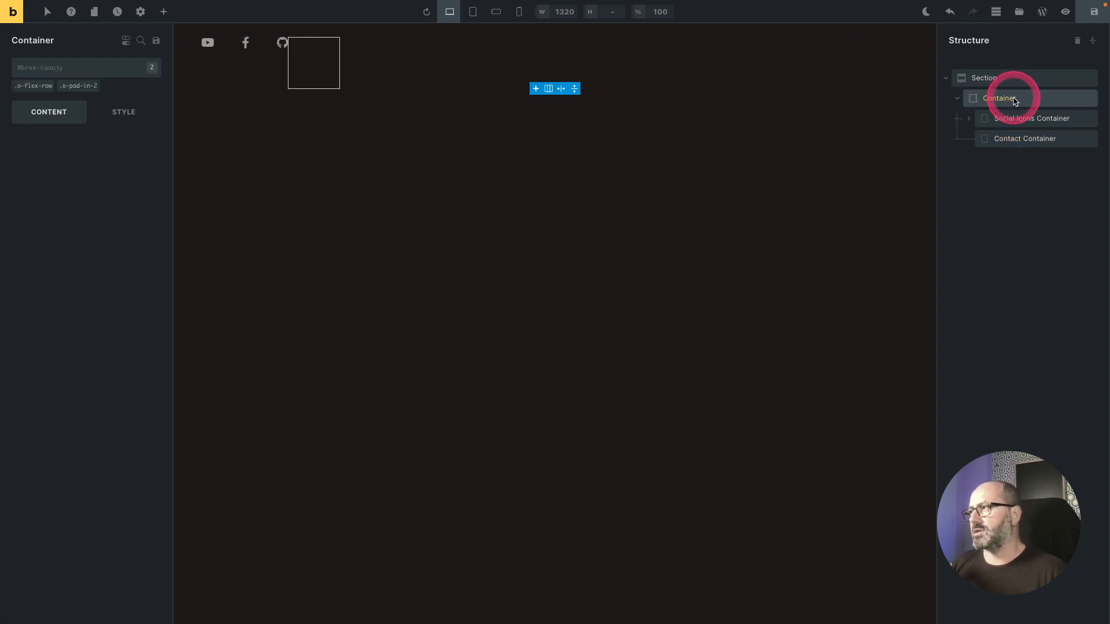
{"action": "left_click", "coordinate": [93, 76]}
{"action": "type", "text": "flex-be"}
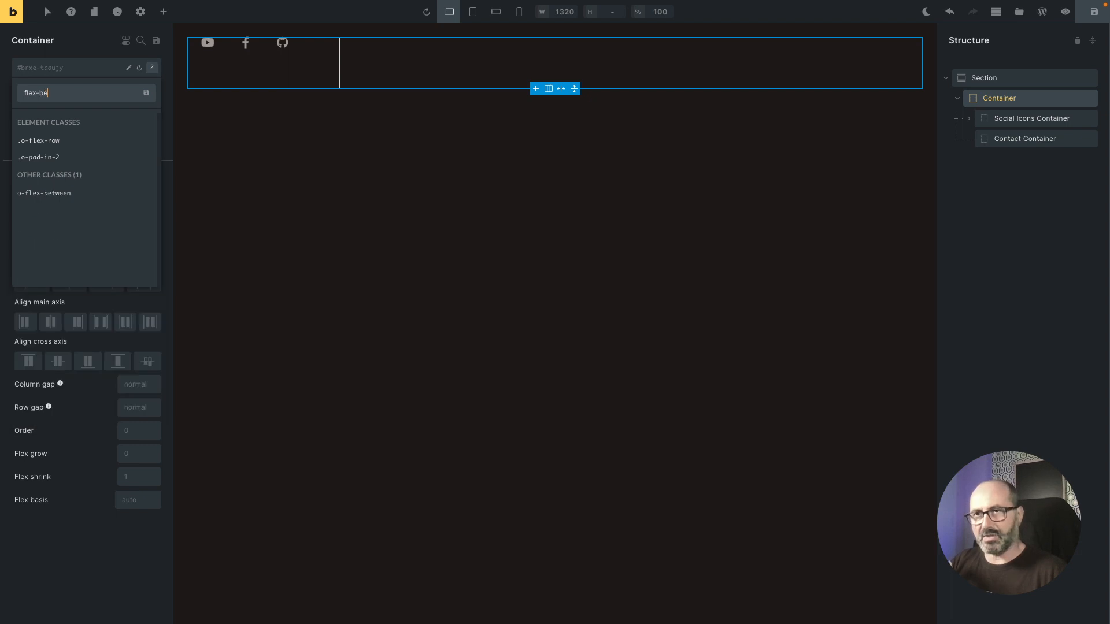
{"action": "key", "text": "Return"}
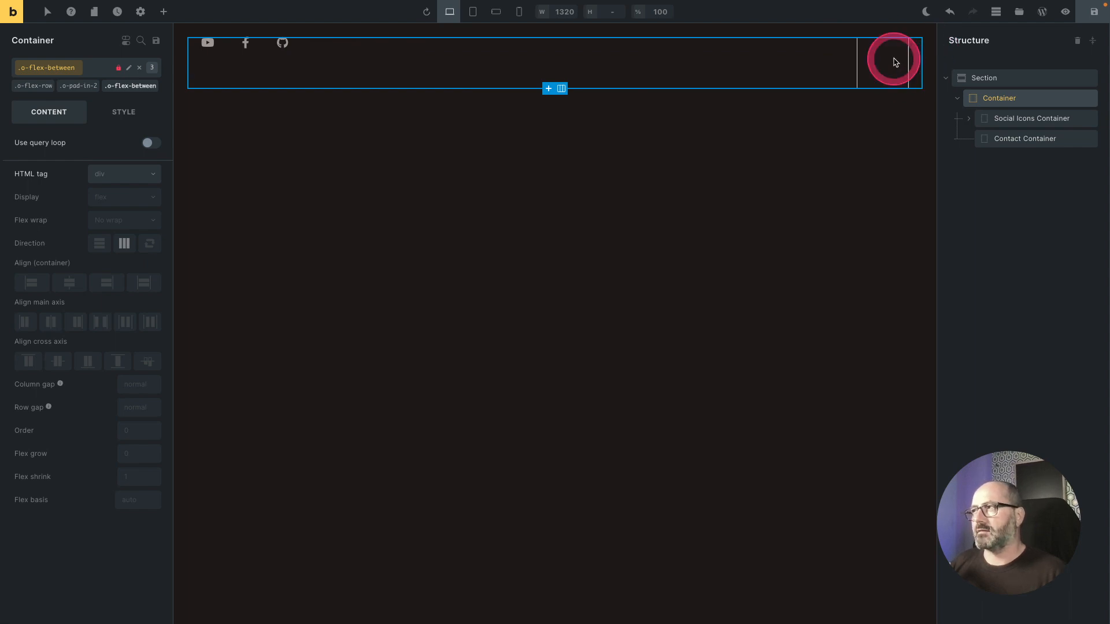
Step: Duplicate the GitHub icon and move the copy into the Contact Container
{"action": "left_click", "coordinate": [968, 119]}
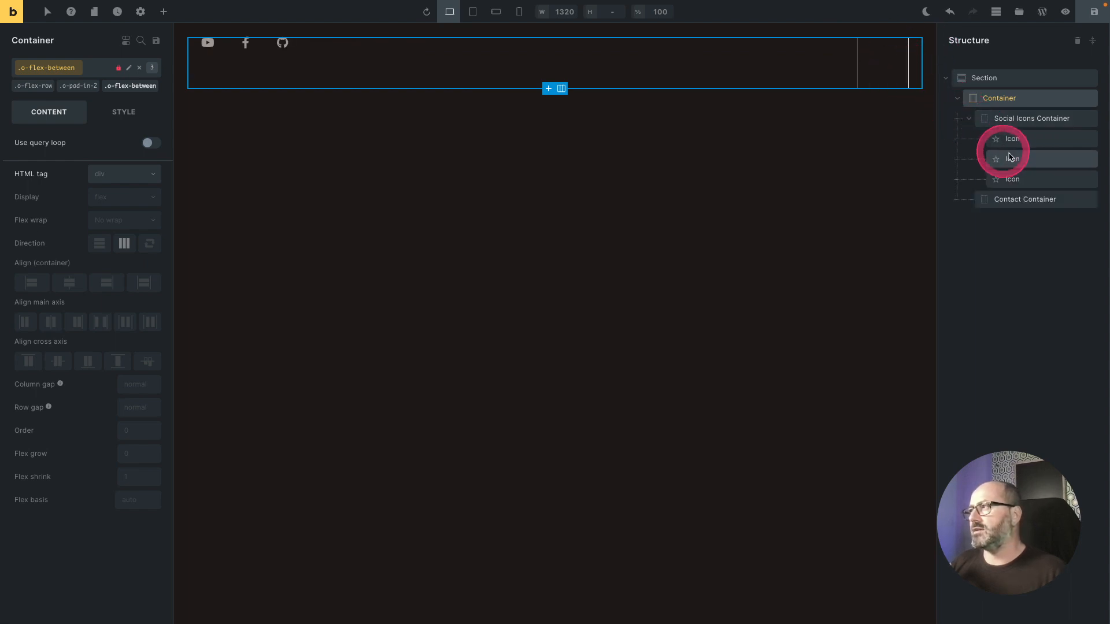
{"action": "left_click", "coordinate": [1031, 180]}
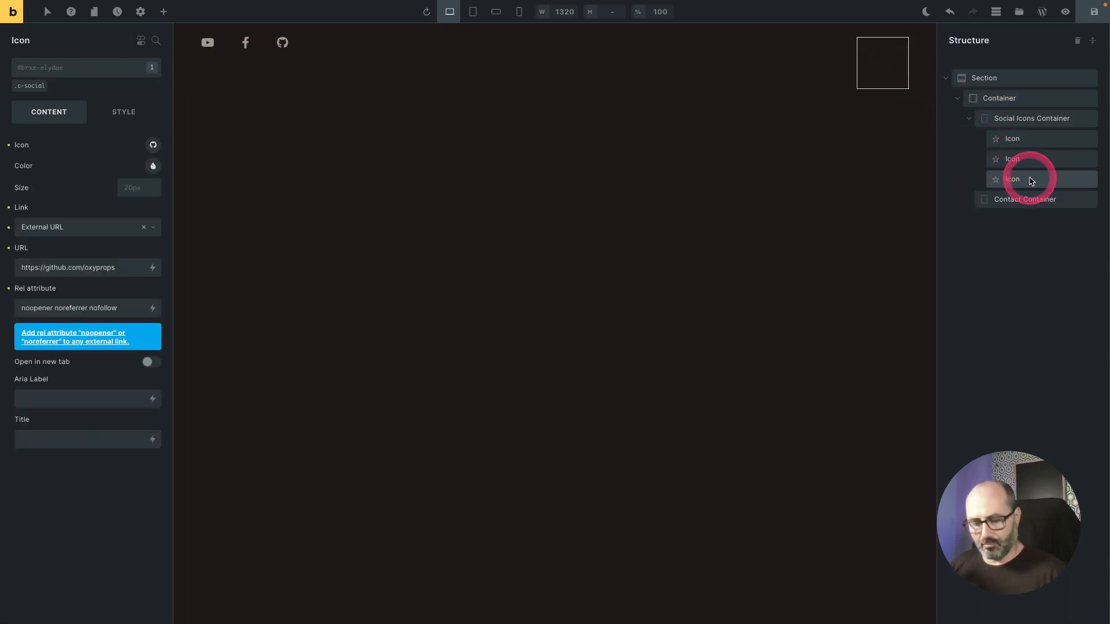
{"action": "key", "text": "super+d"}
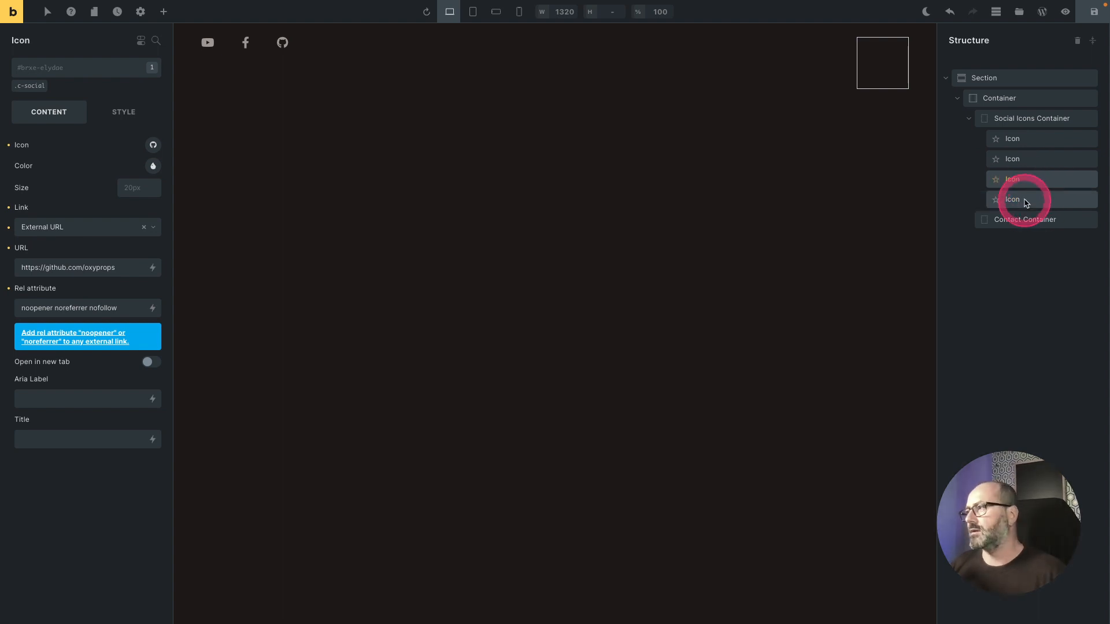
{"action": "left_click_drag", "start_coordinate": [1025, 225], "coordinate": [1027, 233]}
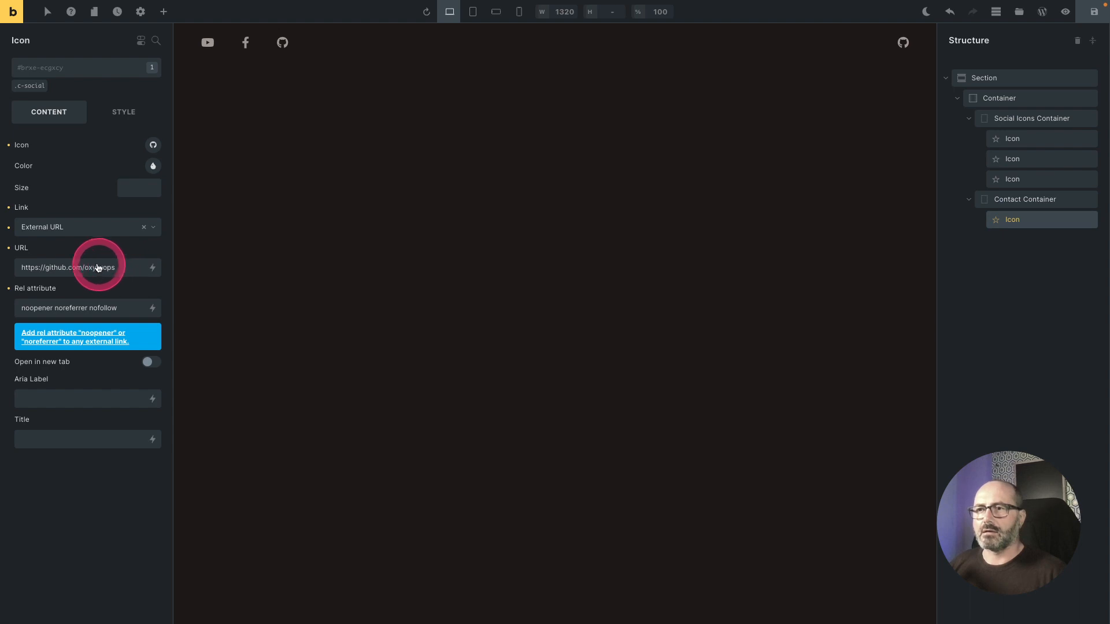
Step: Change the moved icon to the Themify mail icon
{"action": "left_click", "coordinate": [153, 144]}
{"action": "left_click", "coordinate": [93, 184]}
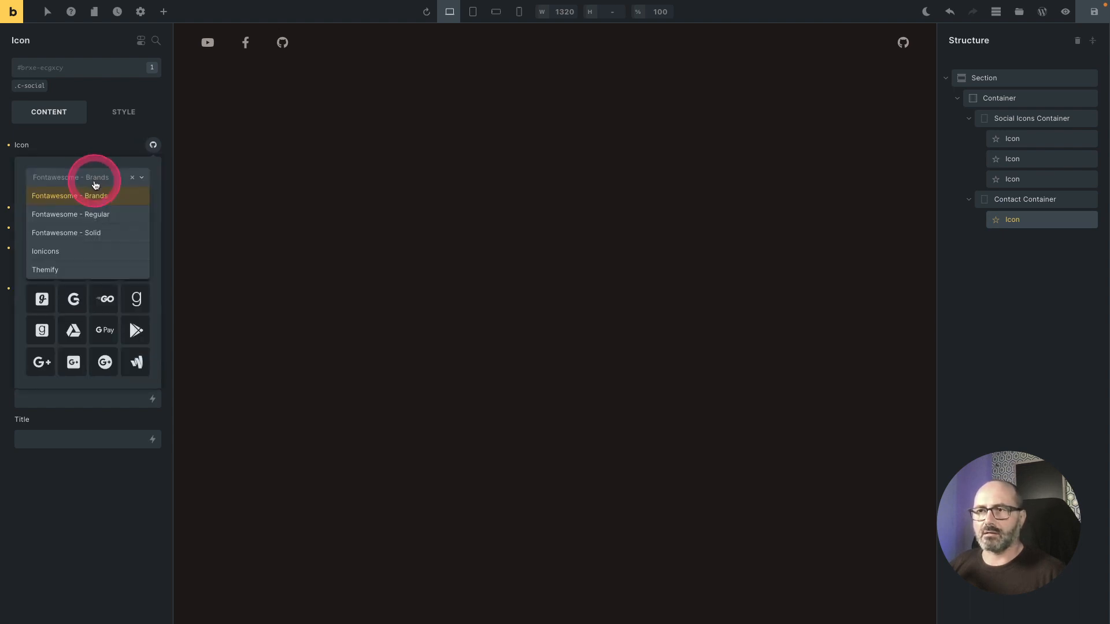
{"action": "left_click", "coordinate": [83, 258]}
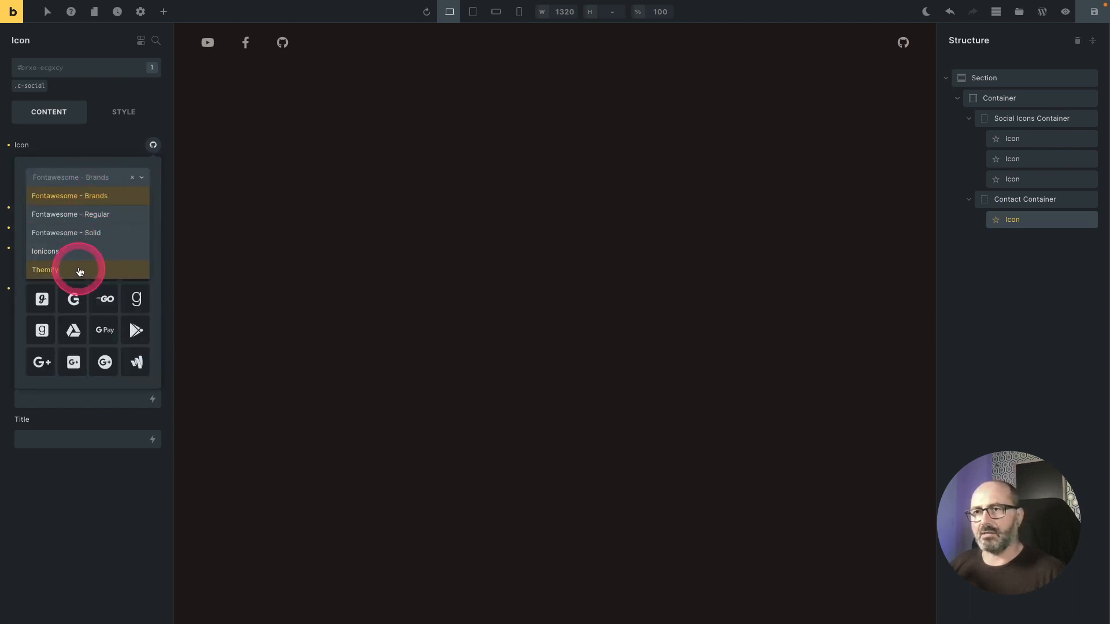
{"action": "left_click", "coordinate": [79, 270]}
{"action": "left_click", "coordinate": [63, 210]}
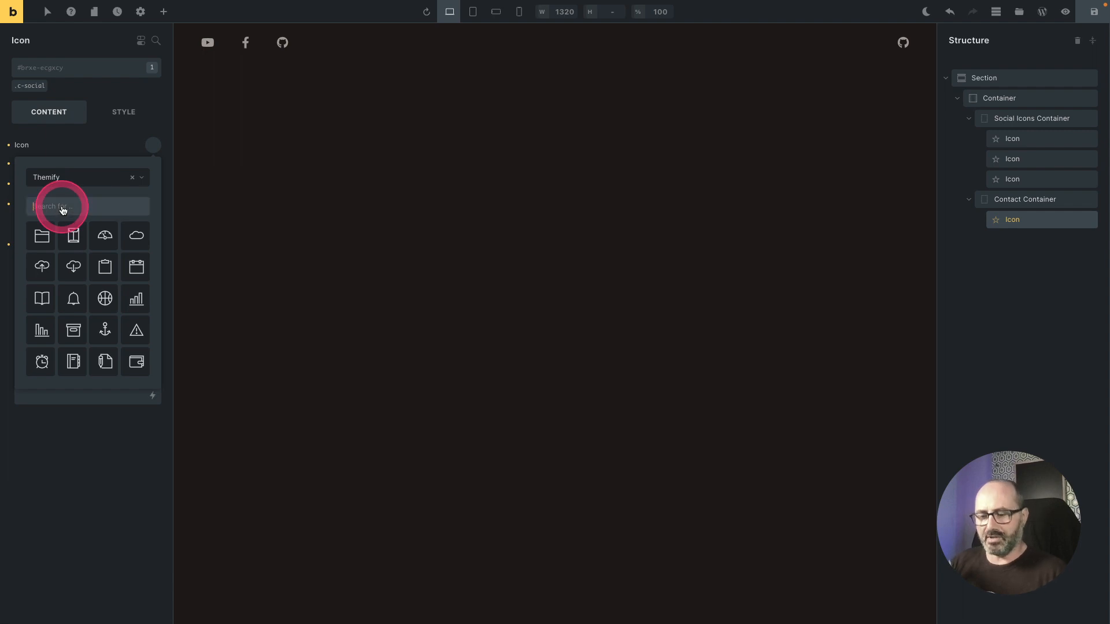
{"action": "type", "text": "mai"}
{"action": "left_click", "coordinate": [43, 236]}
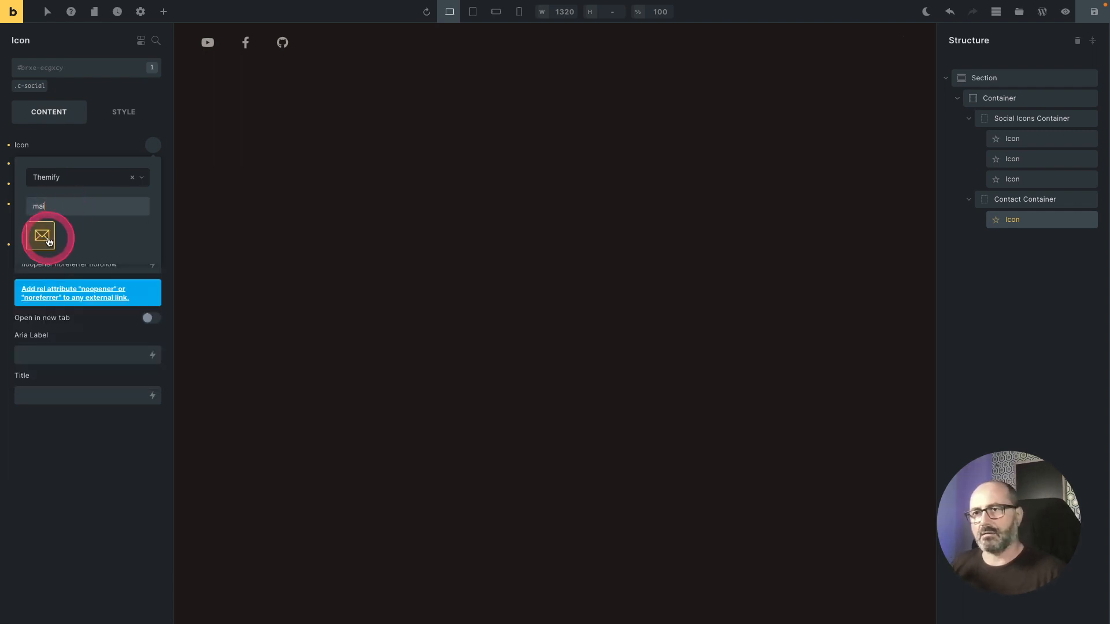
{"action": "left_click", "coordinate": [903, 44]}
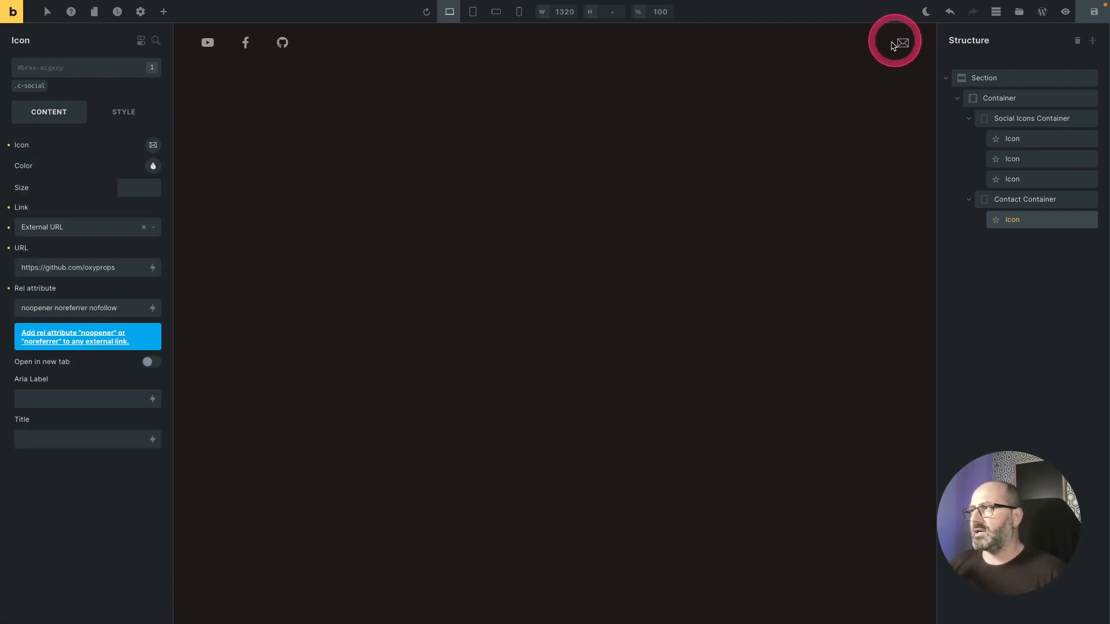
Step: Wrap the mail icon in a div and add a Basic Text element inside that div
{"action": "right_click", "coordinate": [1058, 222]}
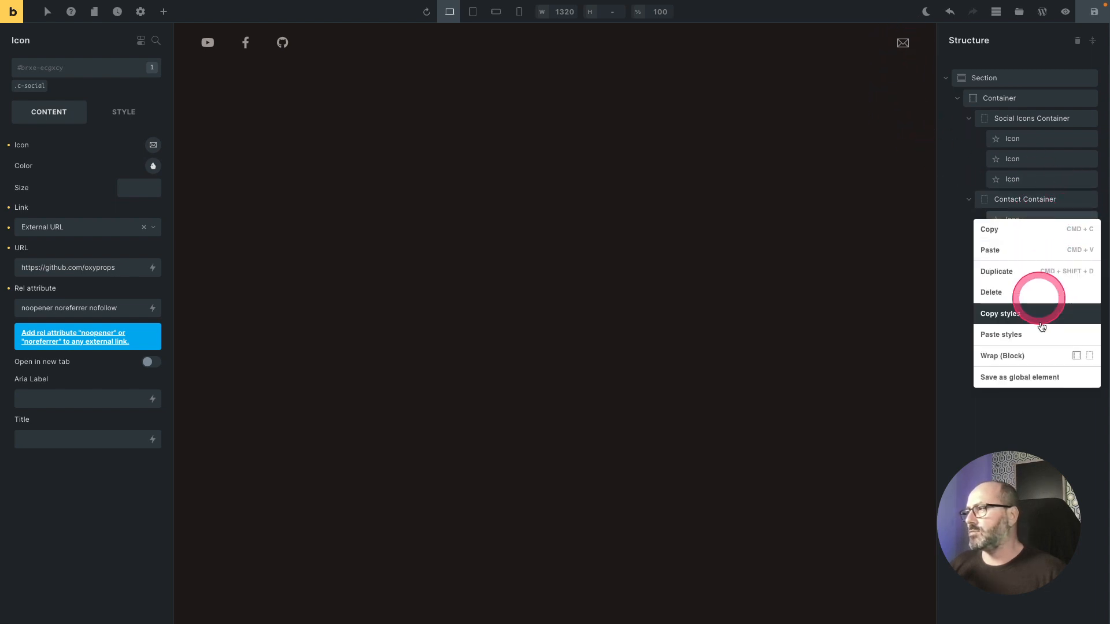
{"action": "left_click", "coordinate": [1090, 356]}
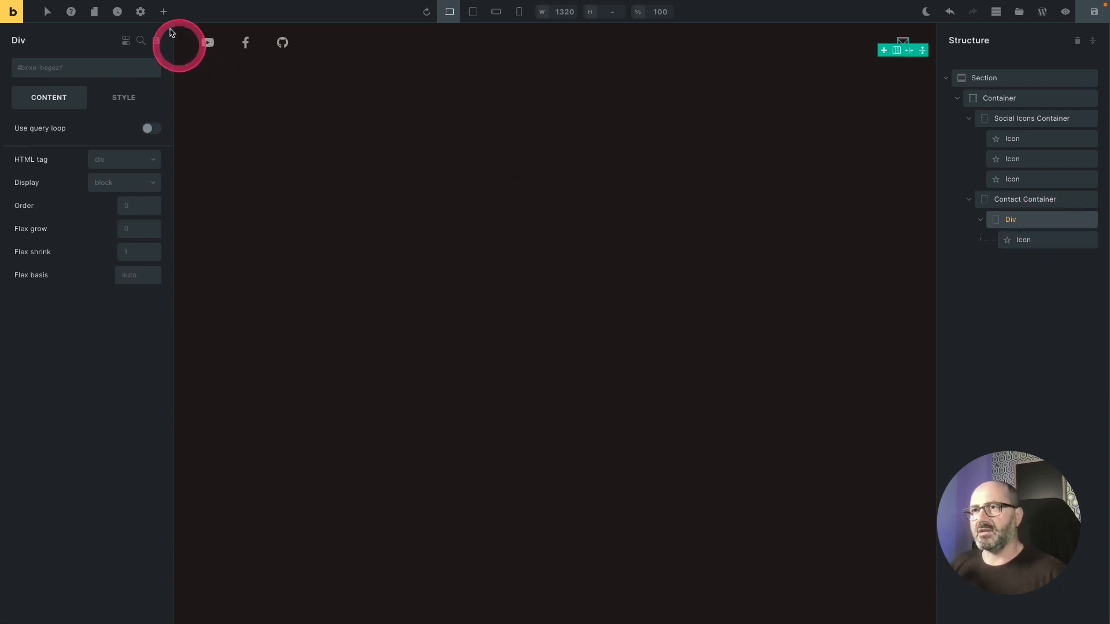
{"action": "left_click", "coordinate": [163, 11]}
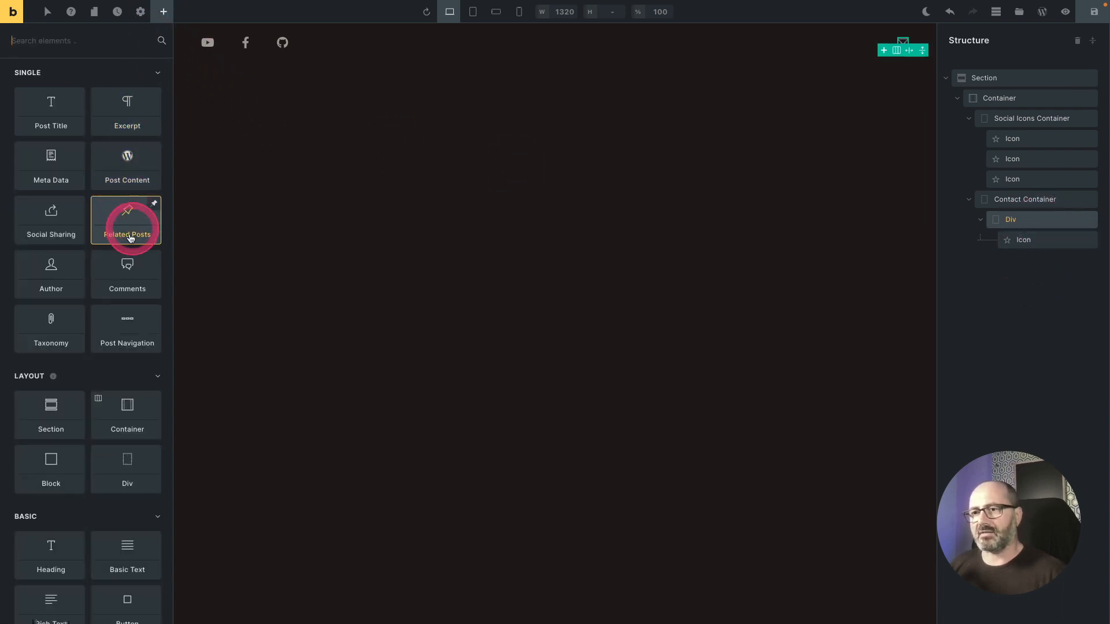
{"action": "left_click", "coordinate": [139, 550]}
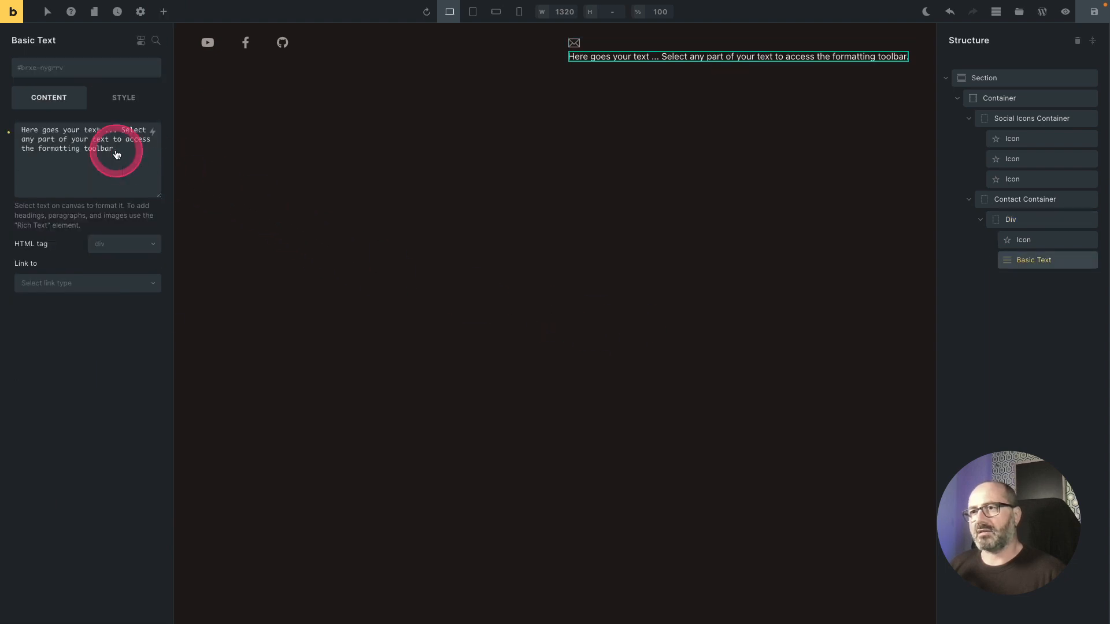
Step: Replace the Basic Text content with get in touch
{"action": "left_click_drag", "start_coordinate": [116, 149], "coordinate": [15, 134]}
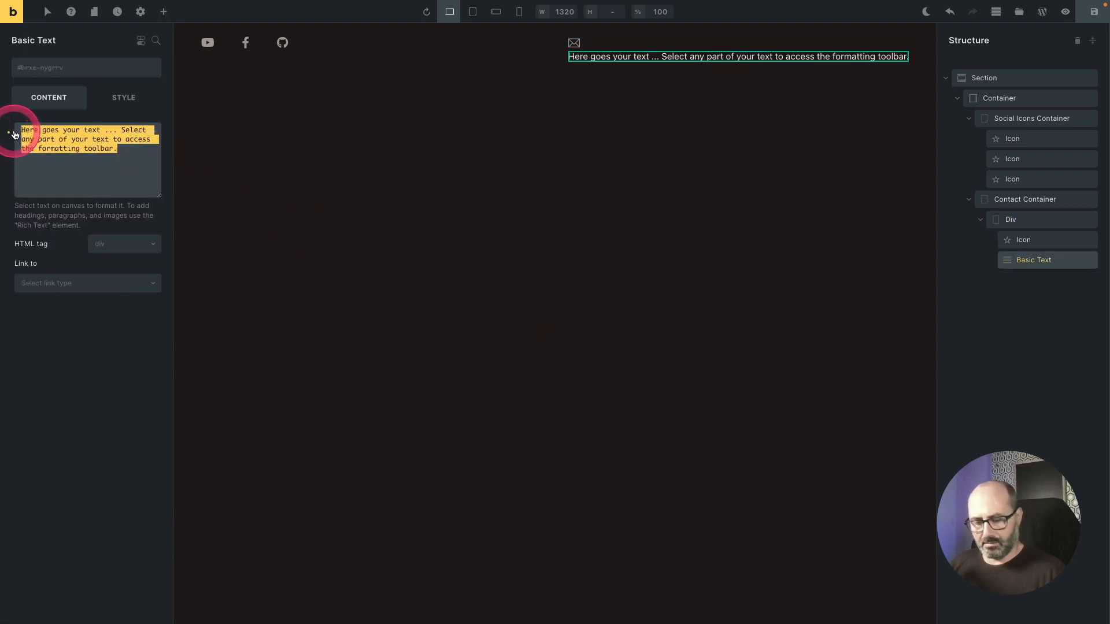
{"action": "type", "text": "get in touch"}
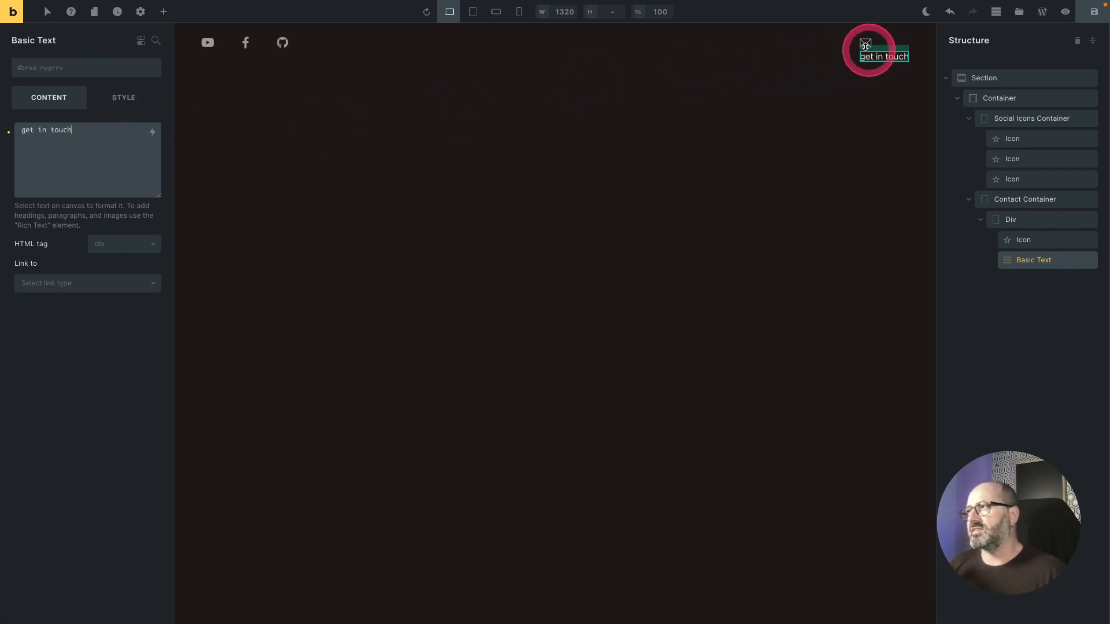
Step: Set the Basic Text colour to 60% opacity using the BricksProps colour palette
{"action": "left_click", "coordinate": [126, 99]}
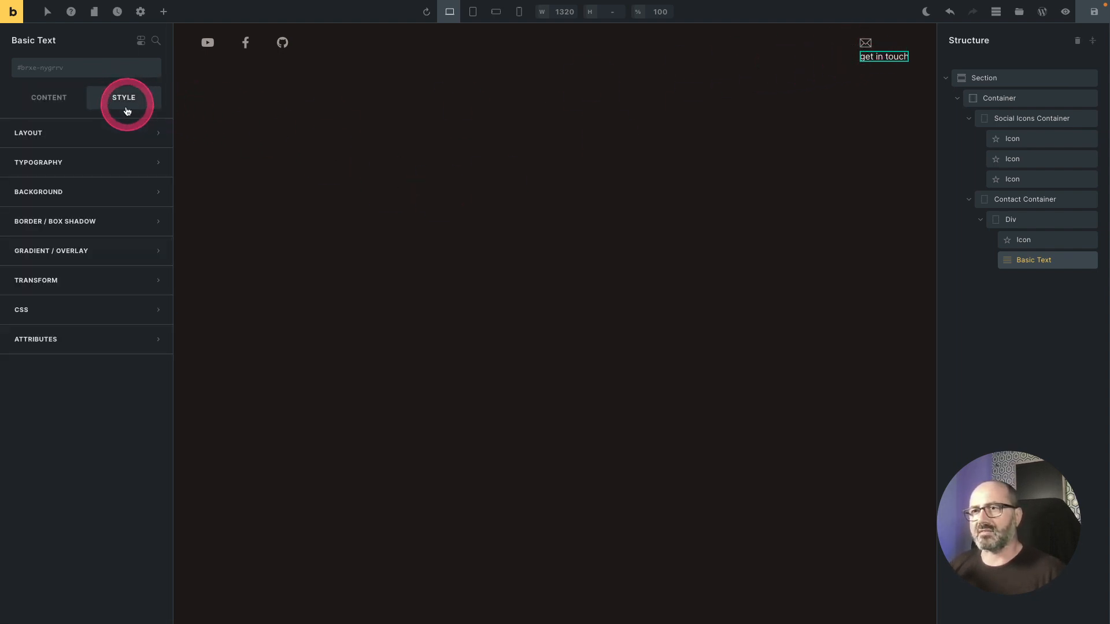
{"action": "left_click", "coordinate": [116, 168]}
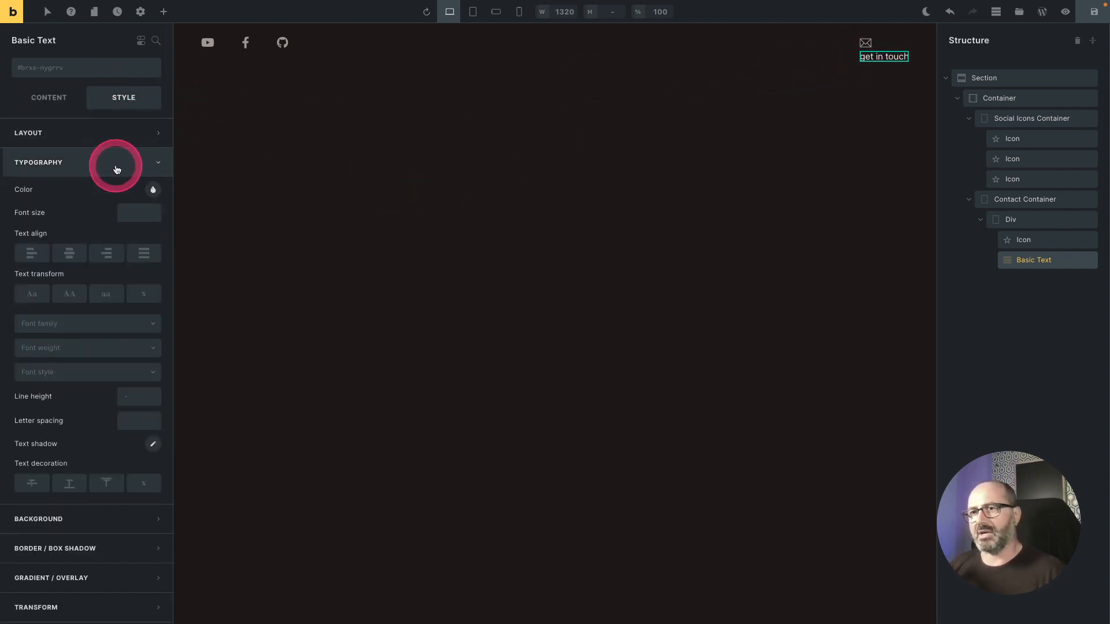
{"action": "left_click", "coordinate": [153, 190]}
{"action": "left_click", "coordinate": [422, 223]}
{"action": "left_click", "coordinate": [369, 221]}
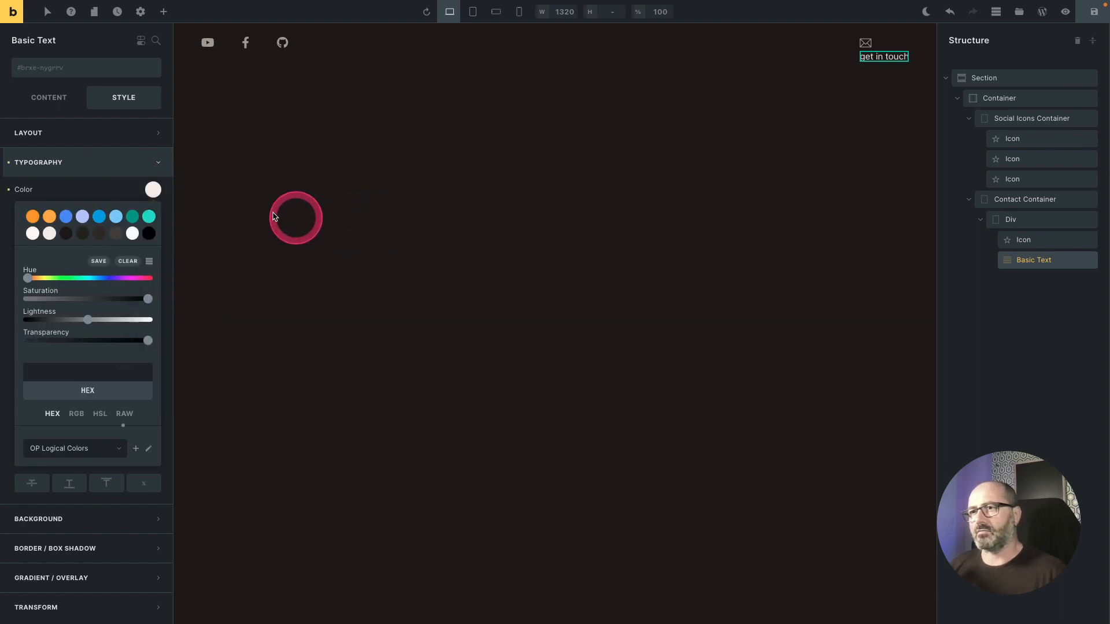
{"action": "right_click", "coordinate": [155, 191]}
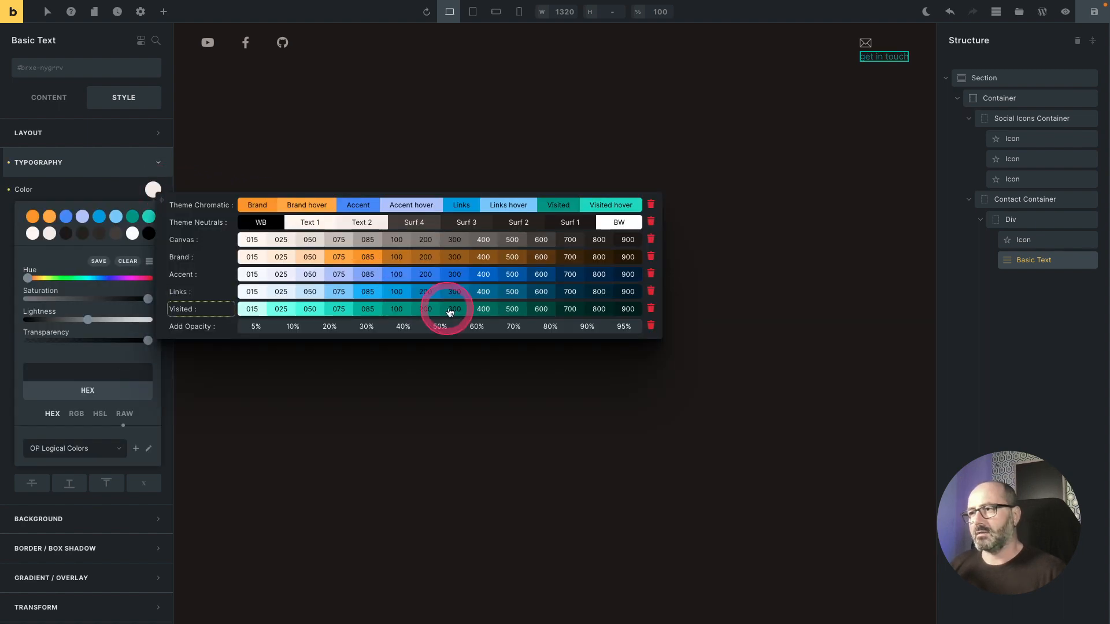
{"action": "left_click", "coordinate": [476, 327]}
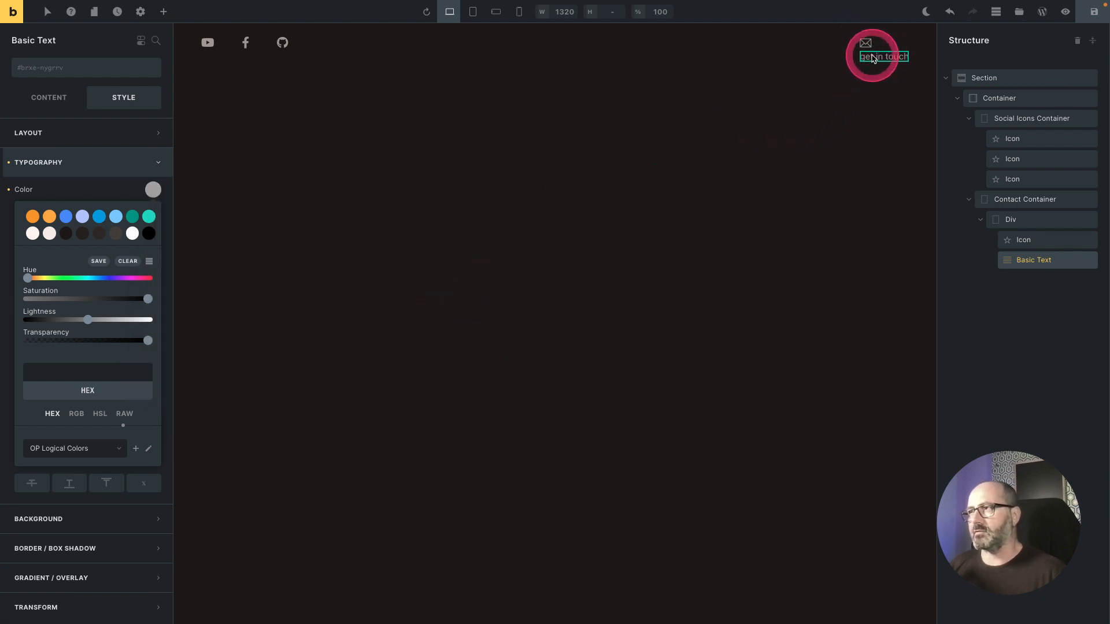
{"action": "left_click", "coordinate": [148, 161]}
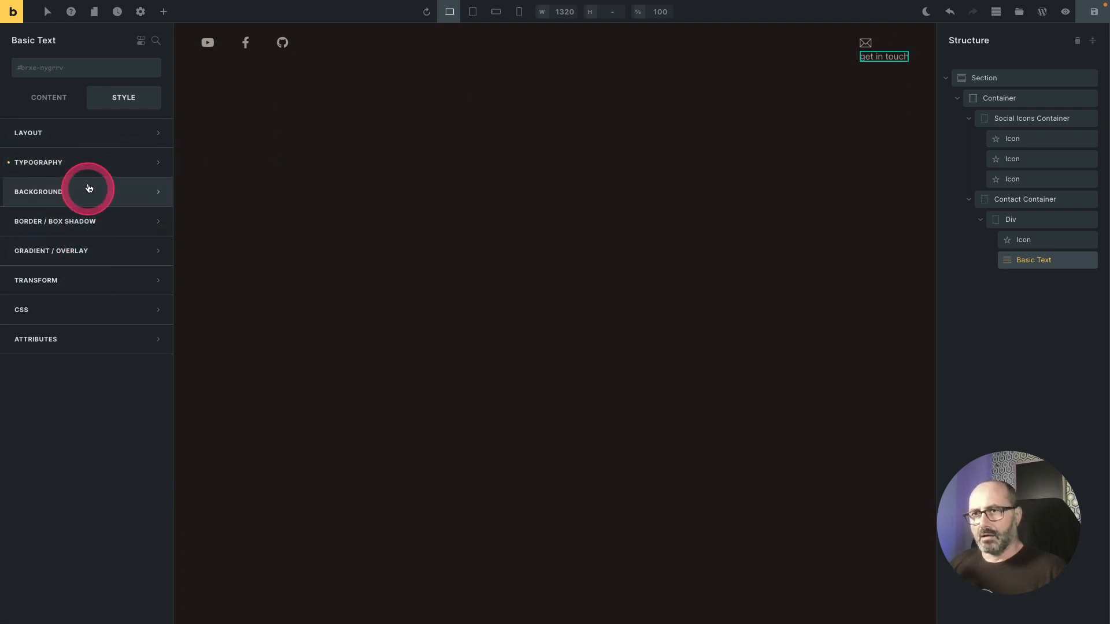
Step: Make the get in touch text uppercase
{"action": "left_click", "coordinate": [92, 174]}
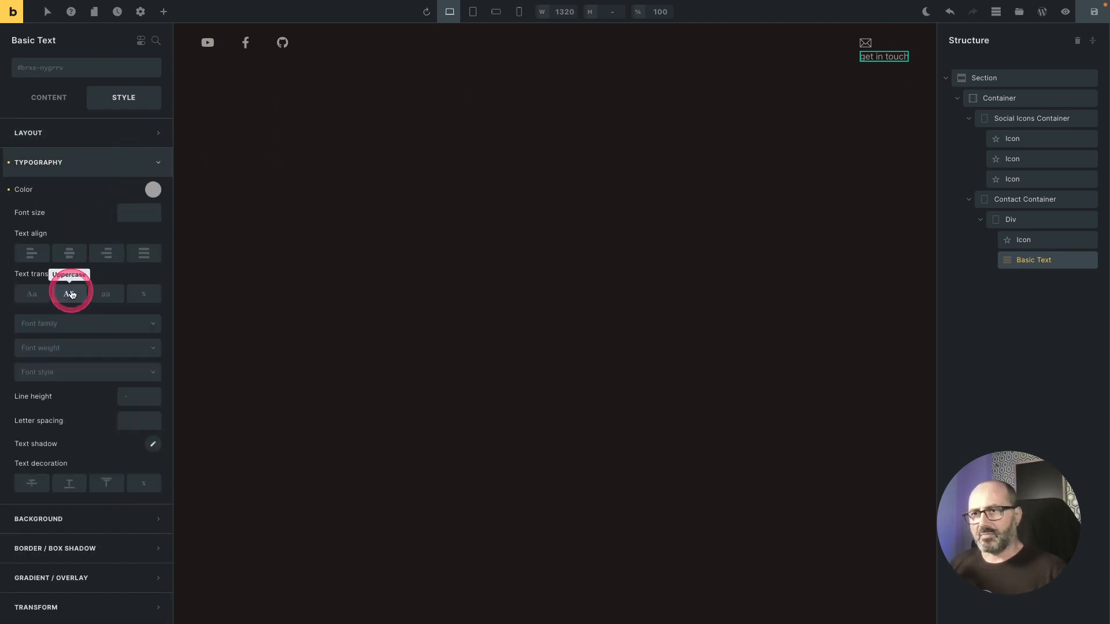
{"action": "left_click", "coordinate": [70, 294]}
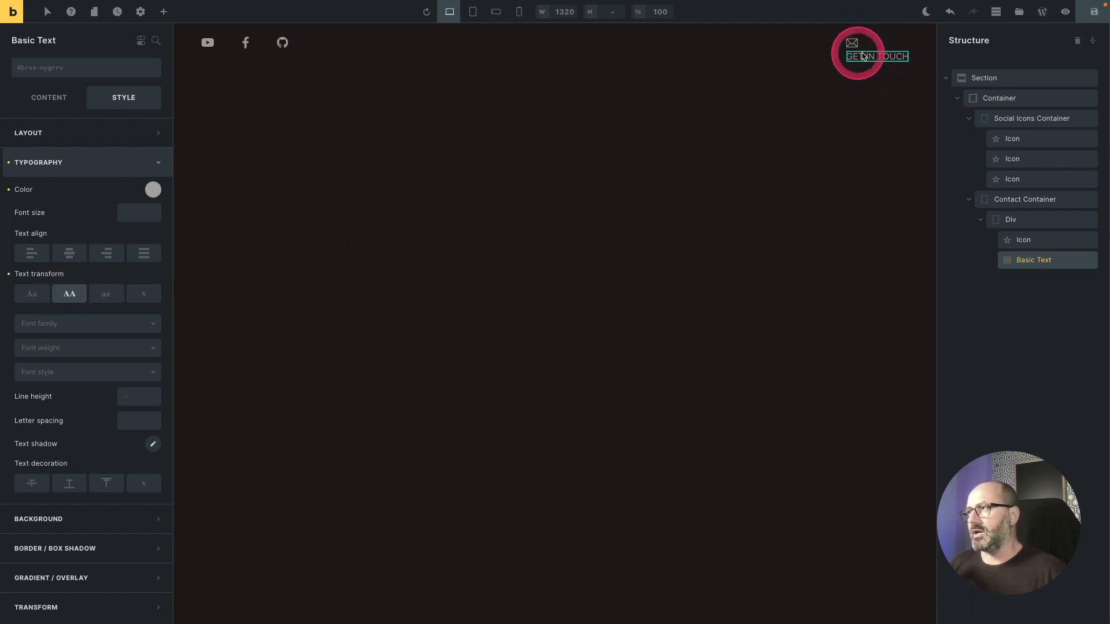
Step: Rename the Div to Contact row and give it the o-flex-row class
{"action": "left_click", "coordinate": [1011, 221]}
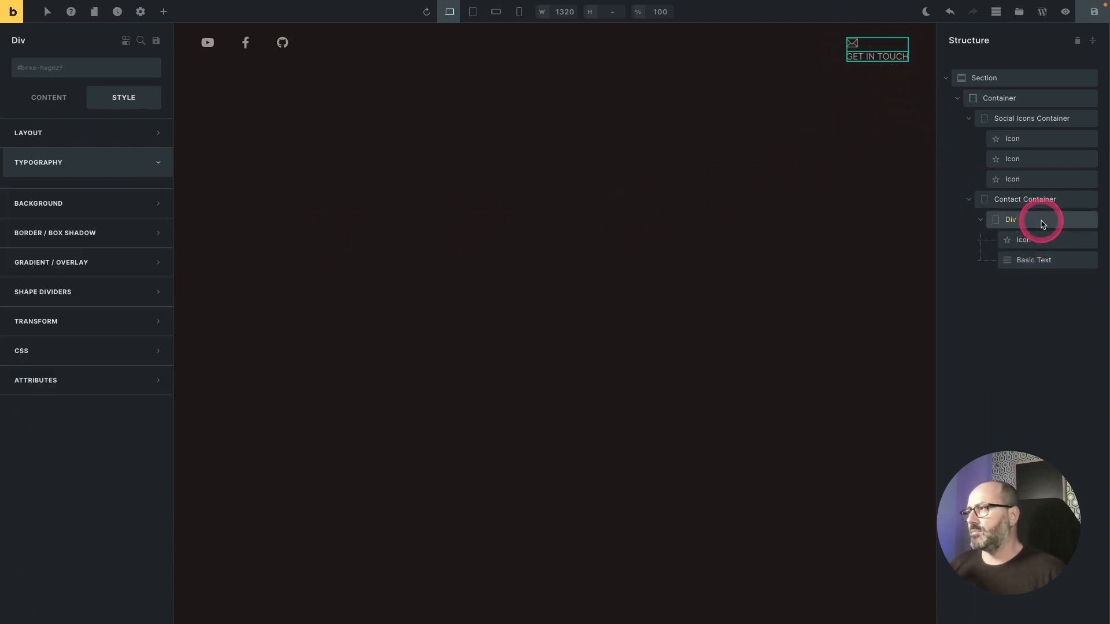
{"action": "type", "text": "Contact row"}
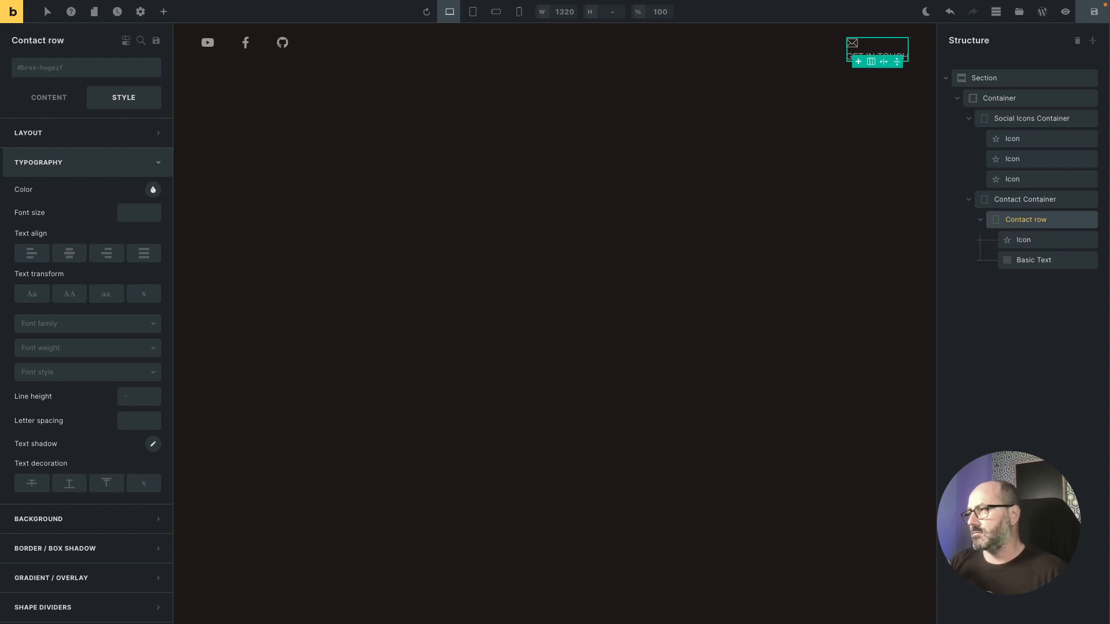
{"action": "left_click", "coordinate": [95, 69]}
{"action": "type", "text": "o-flex-row"}
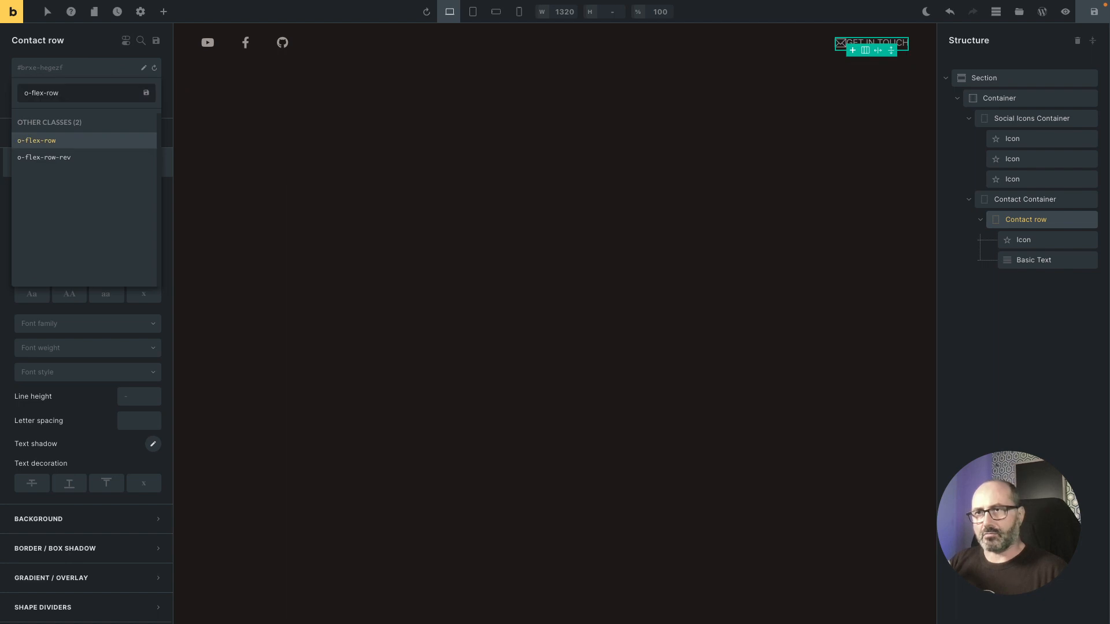
{"action": "key", "text": "Return"}
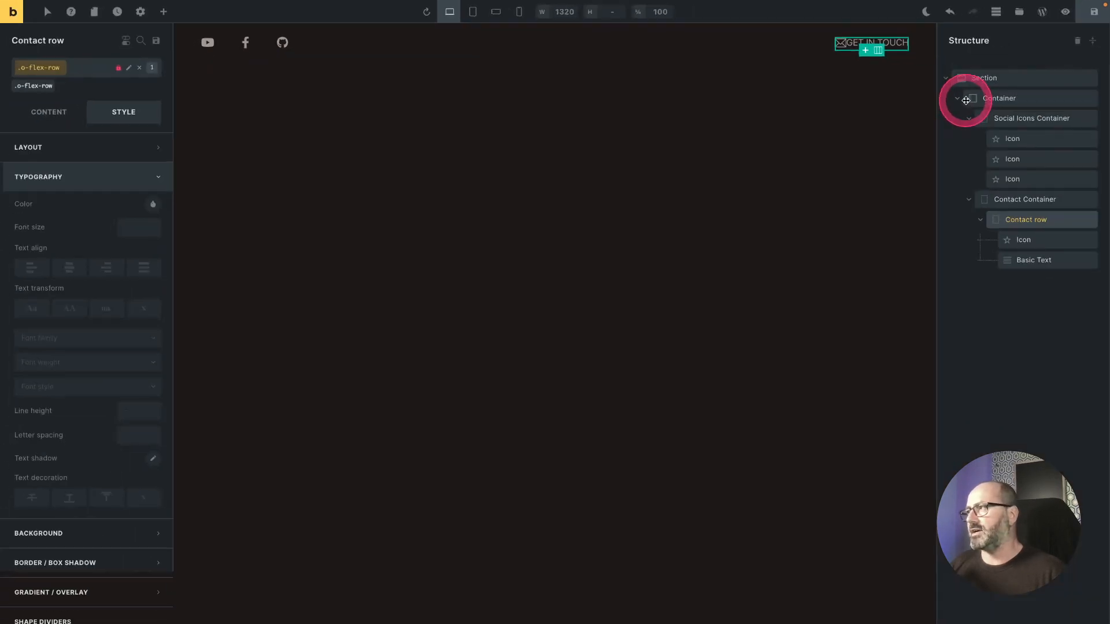
Step: Add the o-items-center and o-gap-1 classes to the Contact row
{"action": "left_click", "coordinate": [90, 68]}
{"action": "type", "text": "items-cen"}
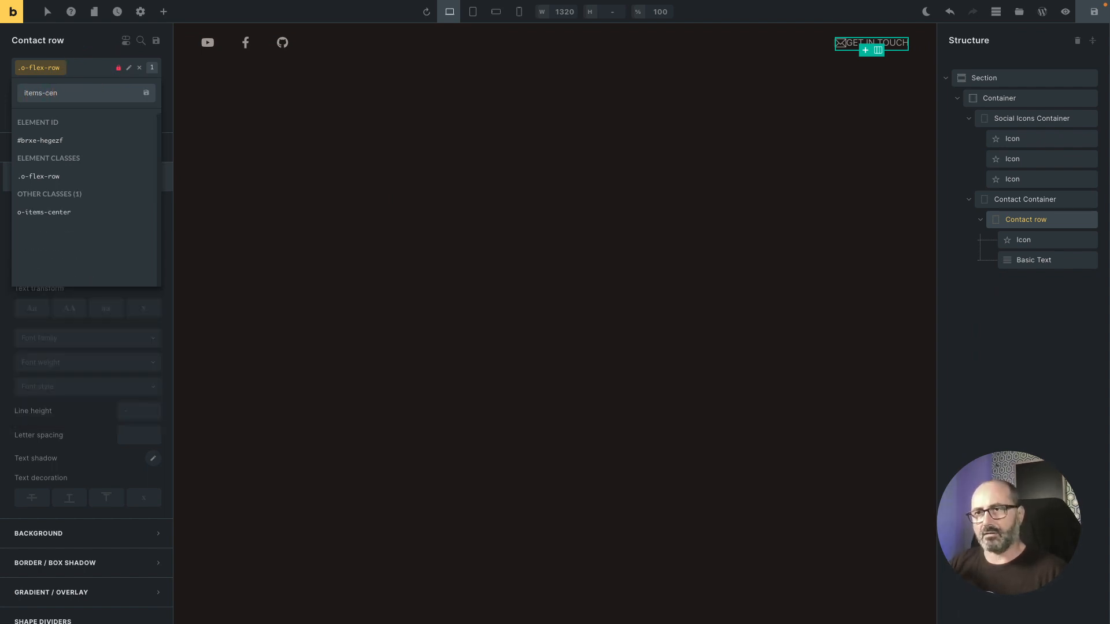
{"action": "key", "text": "Down"}
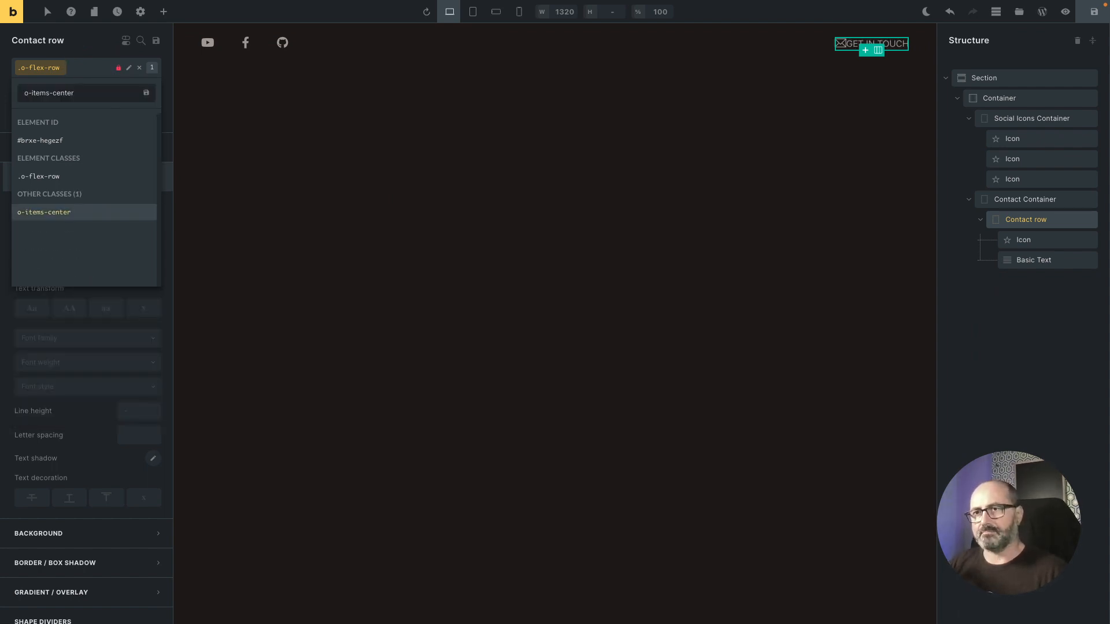
{"action": "key", "text": "Return"}
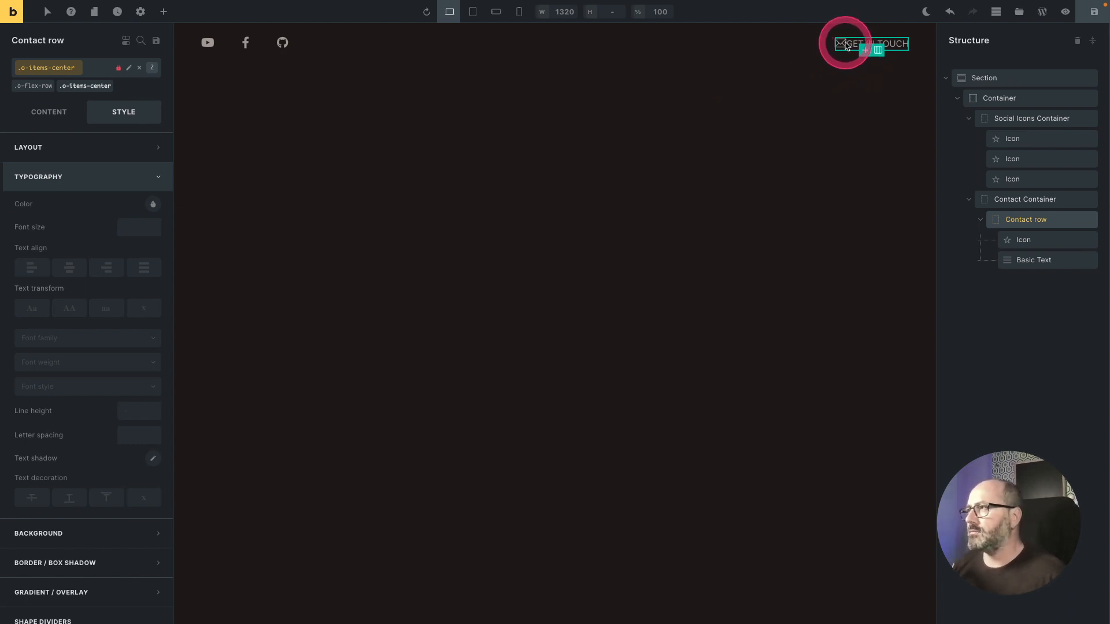
{"action": "left_click", "coordinate": [87, 72]}
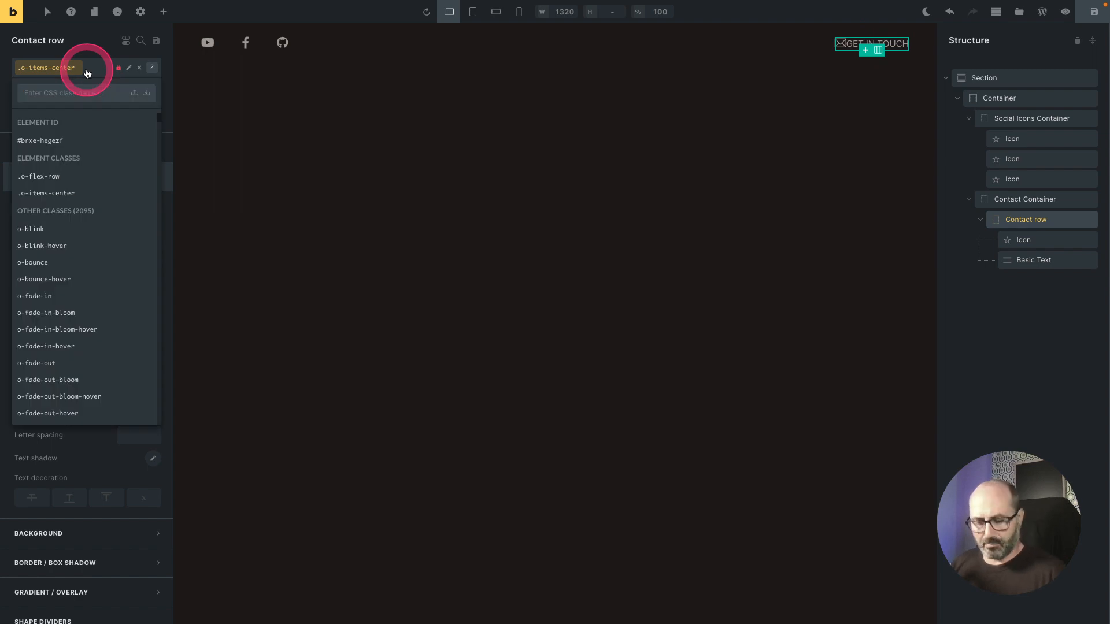
{"action": "type", "text": "gap-1"}
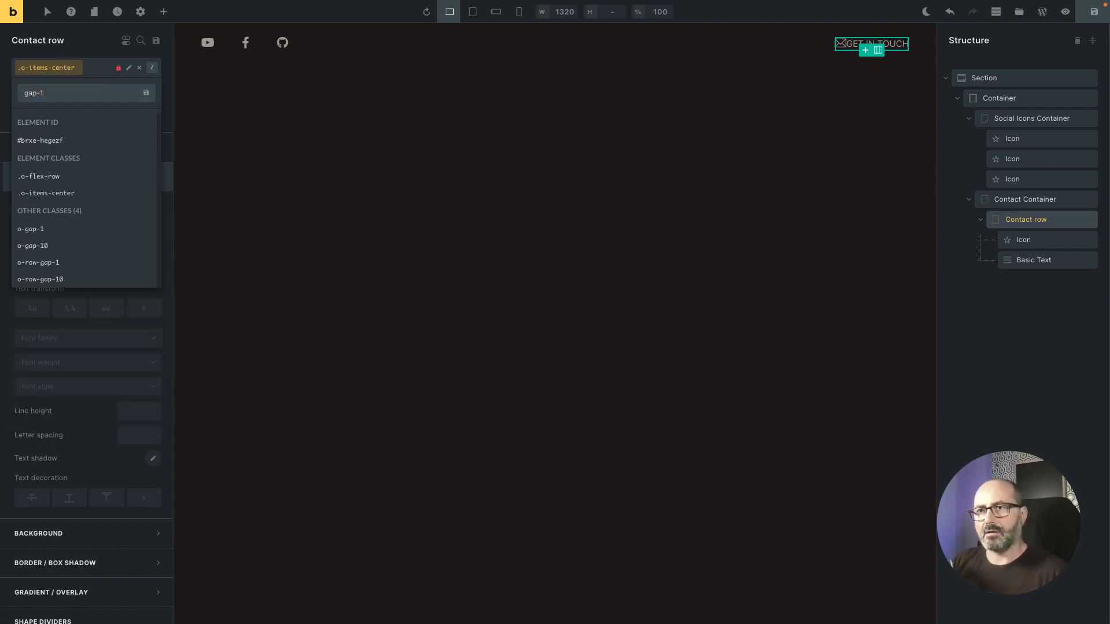
{"action": "key", "text": "Down"}
{"action": "key", "text": "Return"}
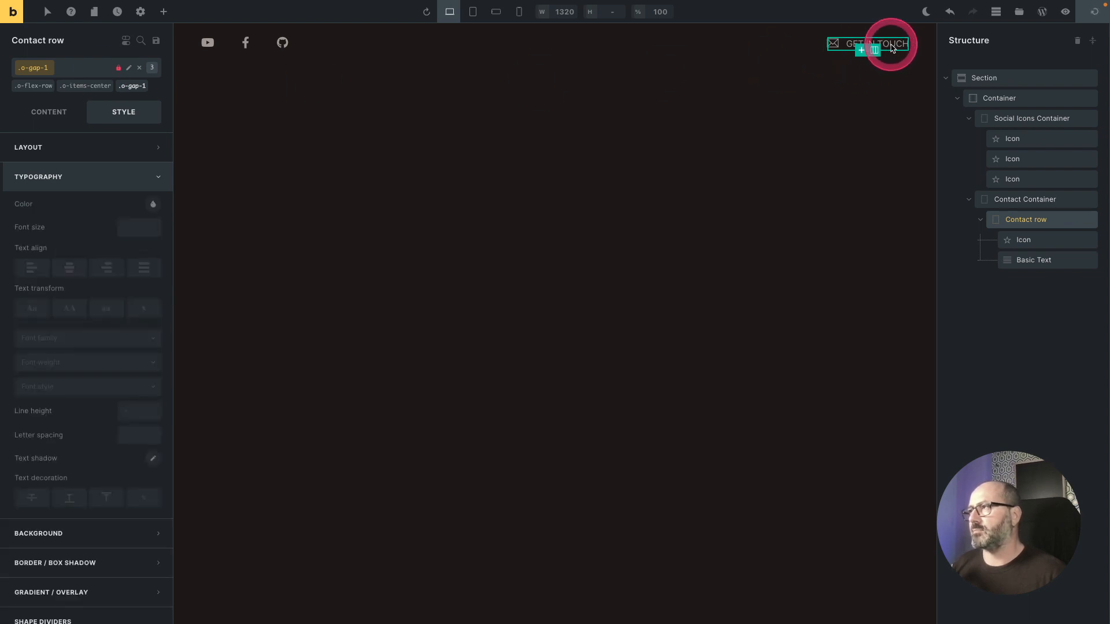
Step: Add a BricksProps Light/Dark Toggle element inside the Contact Container
{"action": "left_click", "coordinate": [1028, 201]}
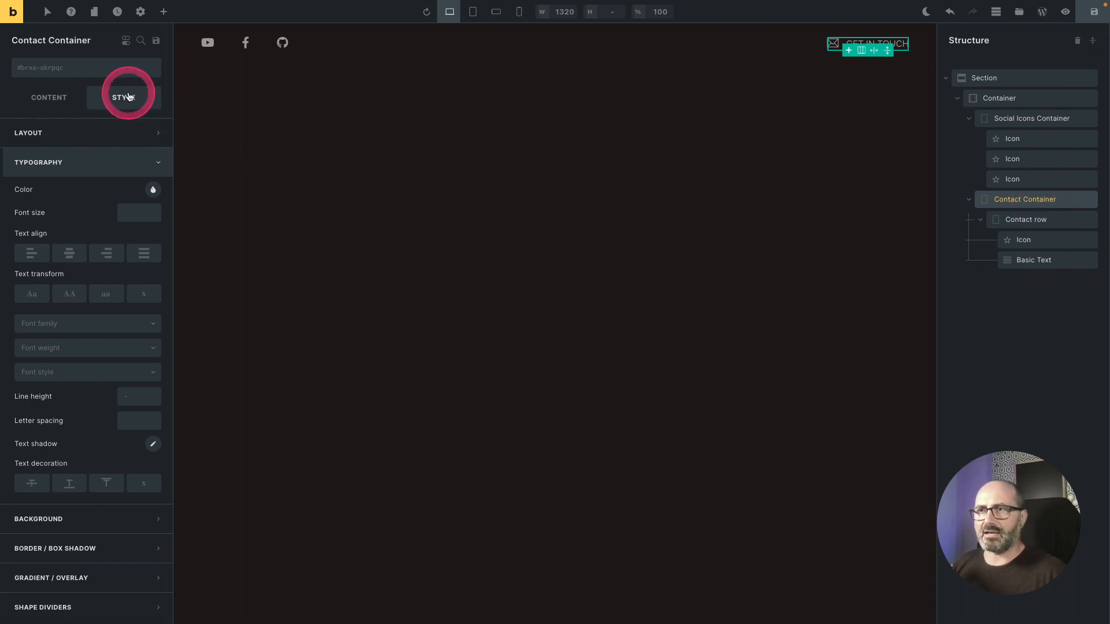
{"action": "left_click", "coordinate": [163, 12]}
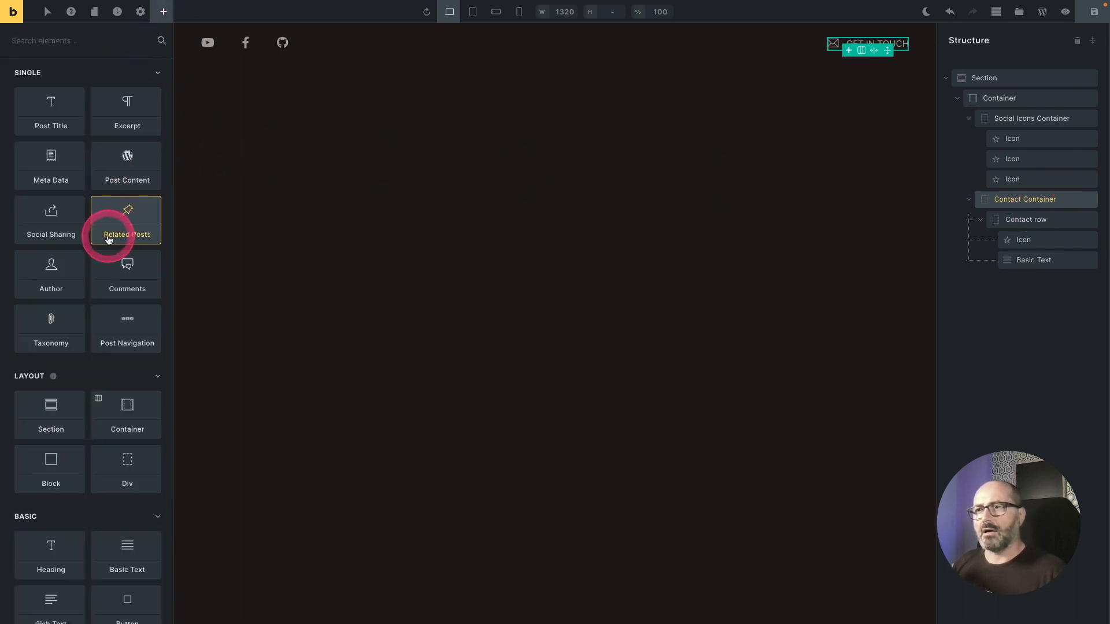
{"action": "scroll", "coordinate": [108, 237], "scroll_direction": "down", "scroll_amount": 20}
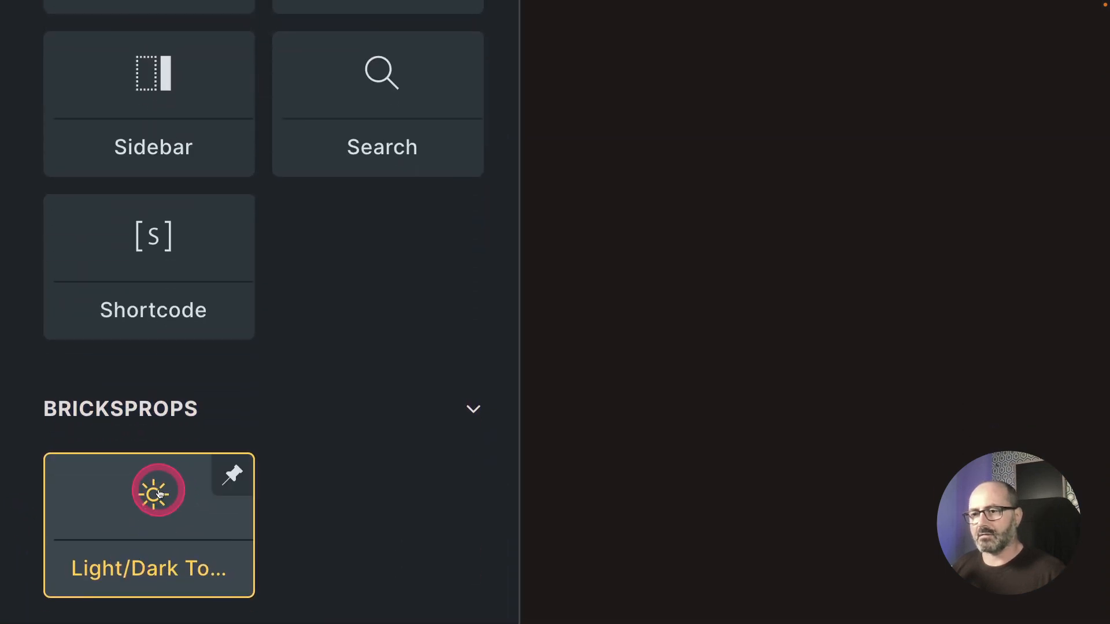
{"action": "left_click", "coordinate": [159, 495]}
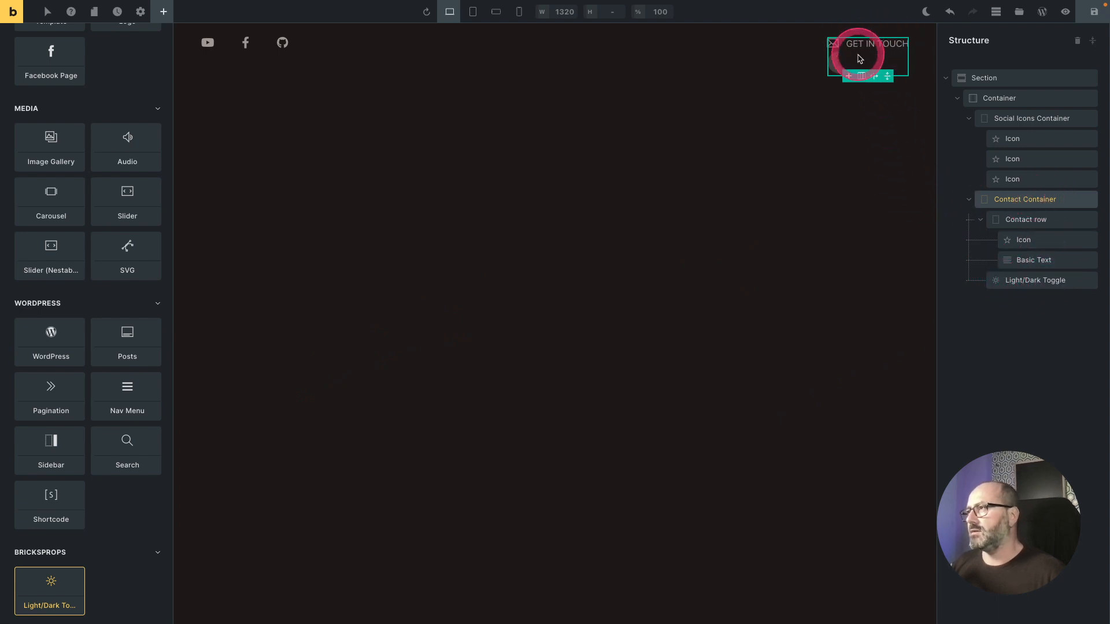
Step: Give the Contact Container the o-flex-row class
{"action": "left_click", "coordinate": [1036, 201]}
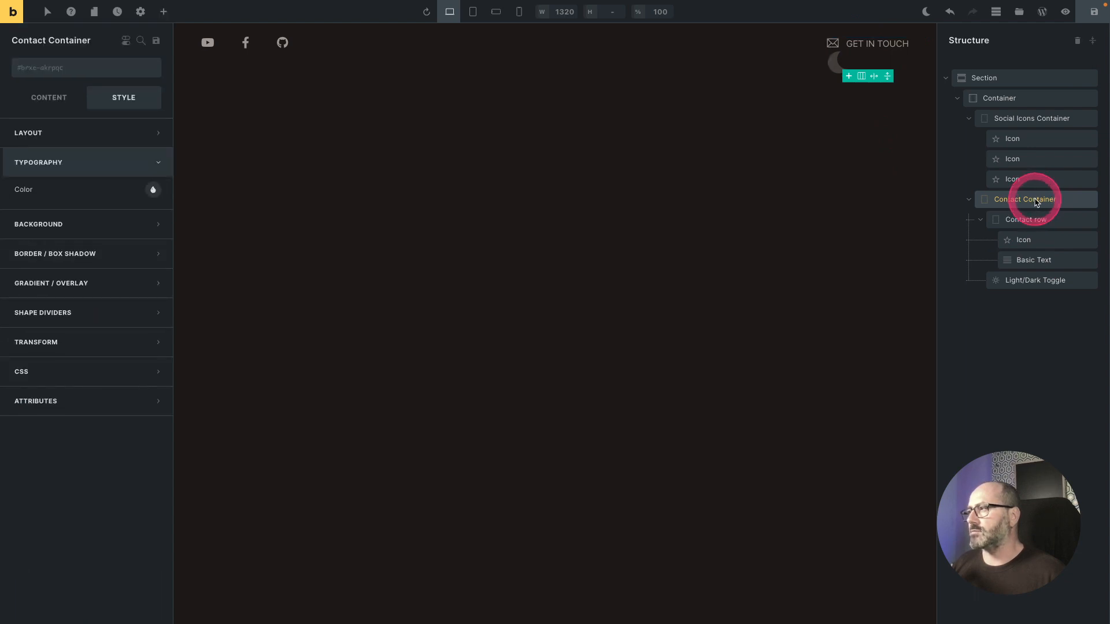
{"action": "left_click", "coordinate": [44, 70]}
{"action": "type", "text": "flex"}
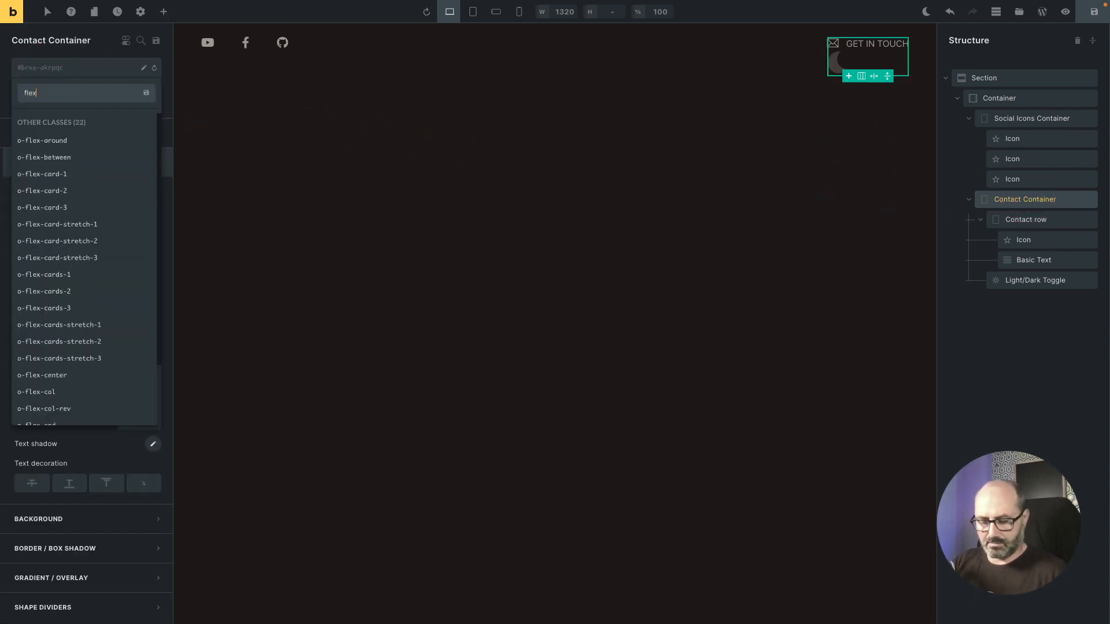
{"action": "type", "text": "-row"}
{"action": "key", "text": "Return"}
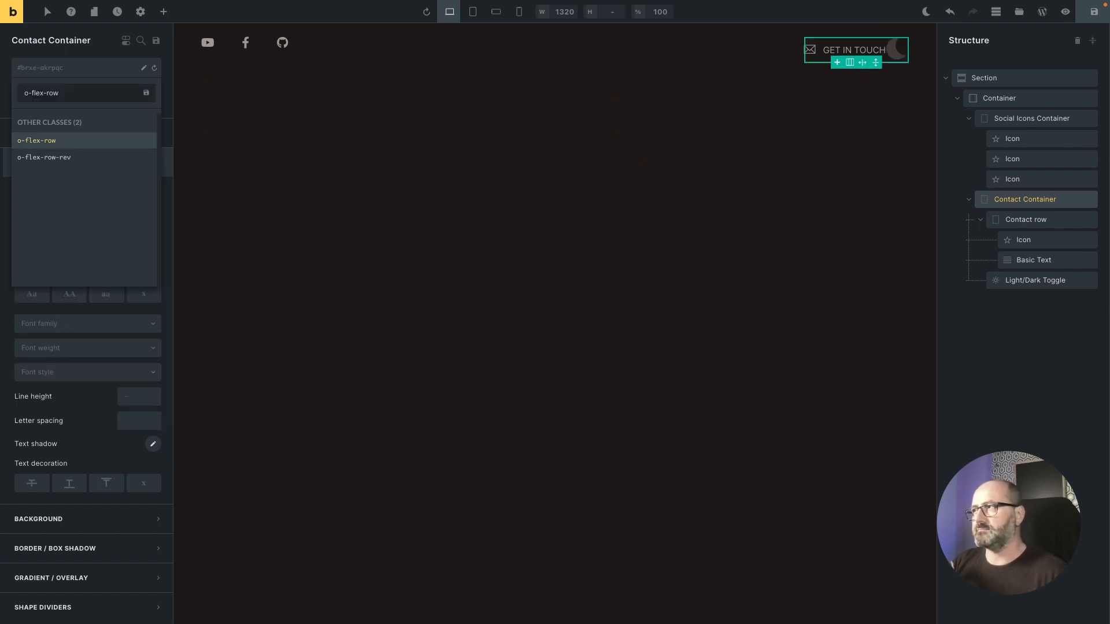
Step: Set the Contact Container's cross axis to Center and its gap to 4 with the BricksProps class picker
{"action": "left_click", "coordinate": [42, 69]}
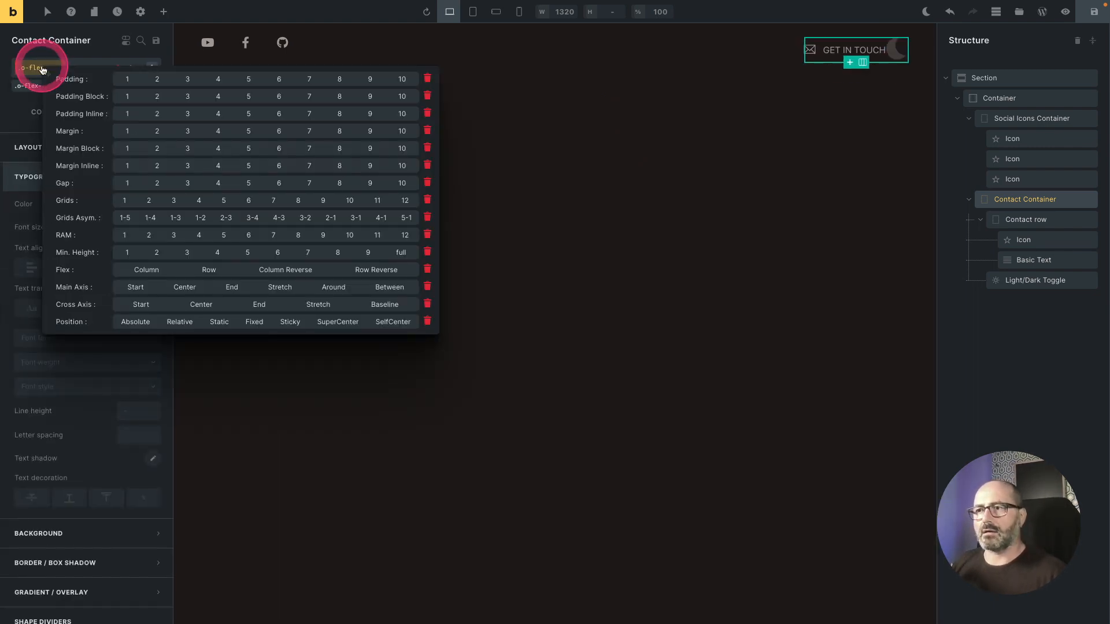
{"action": "left_click", "coordinate": [138, 305]}
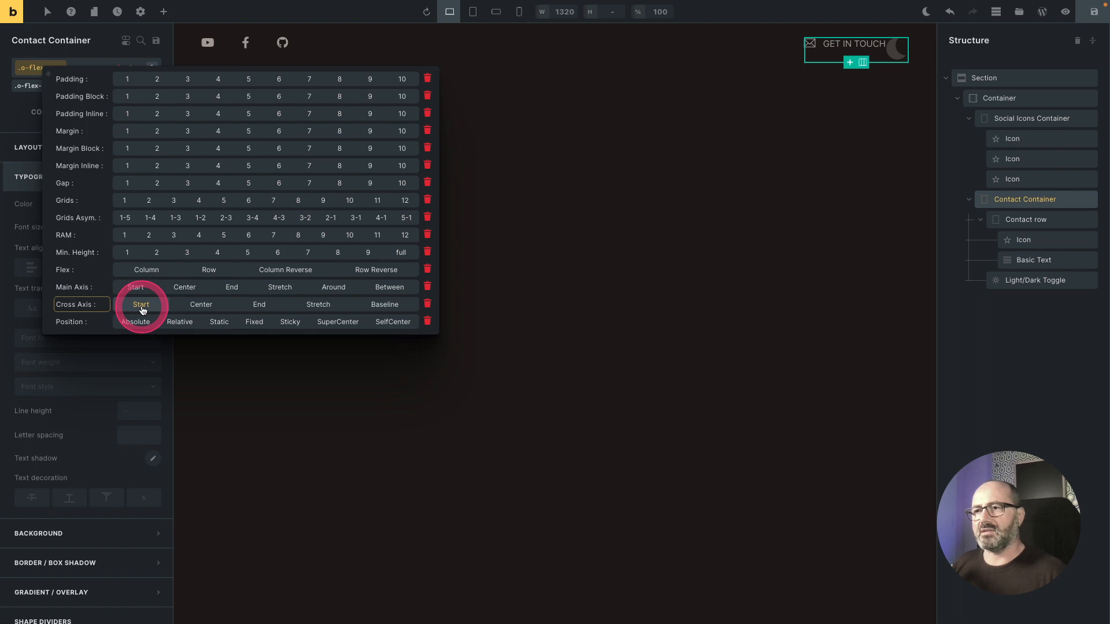
{"action": "left_click", "coordinate": [194, 305]}
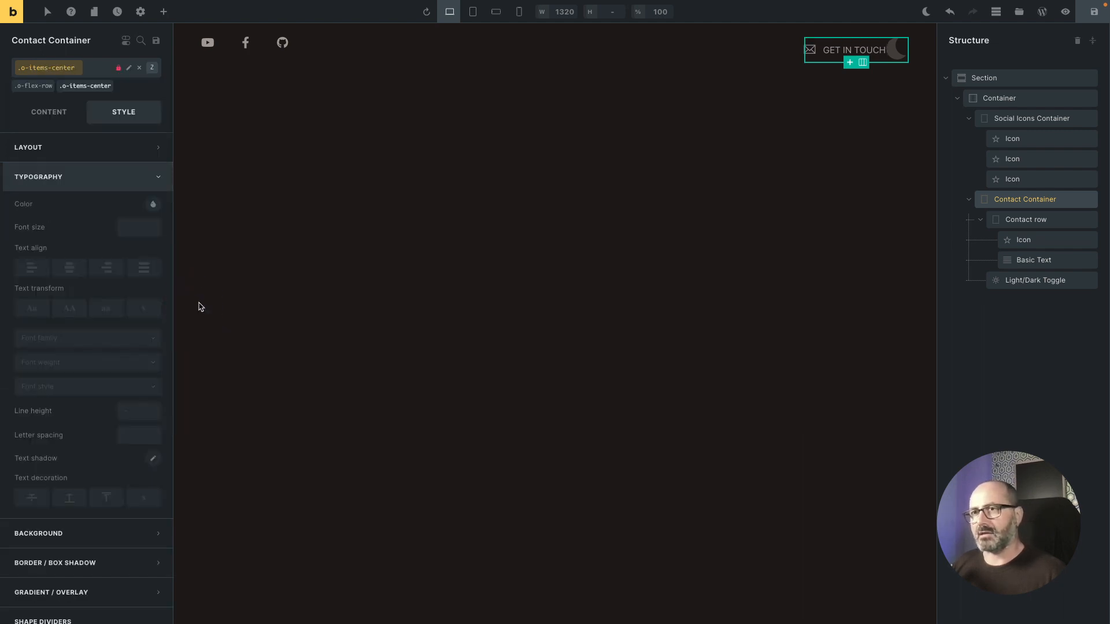
{"action": "left_click", "coordinate": [41, 70]}
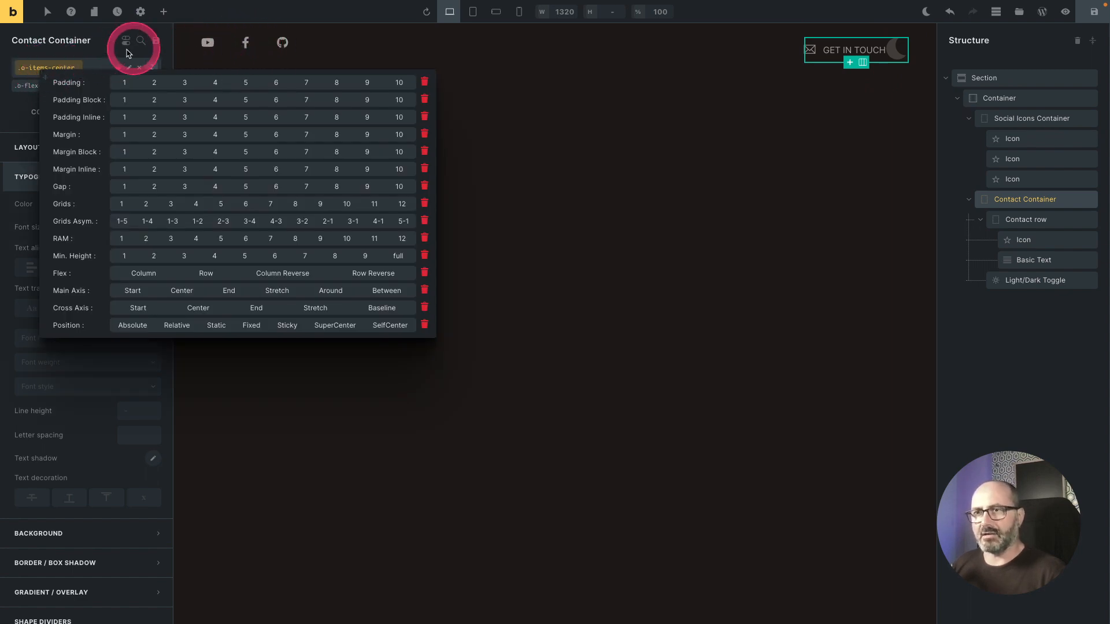
{"action": "left_click", "coordinate": [224, 186]}
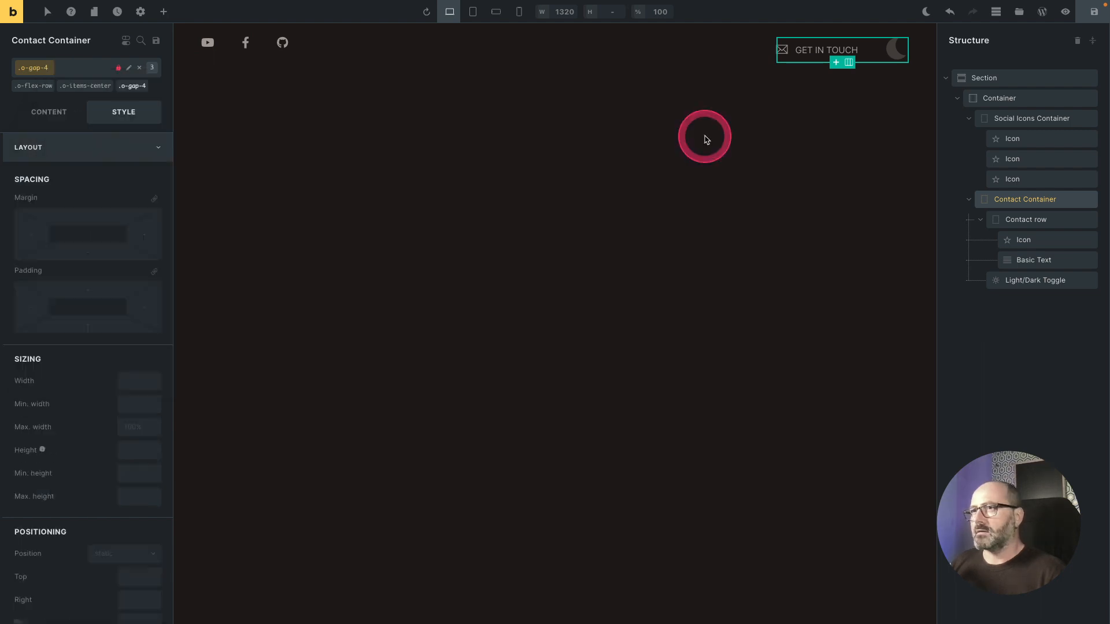
Step: Set the Light/Dark Toggle's size to the BricksProps size 4 value
{"action": "left_click", "coordinate": [1032, 279]}
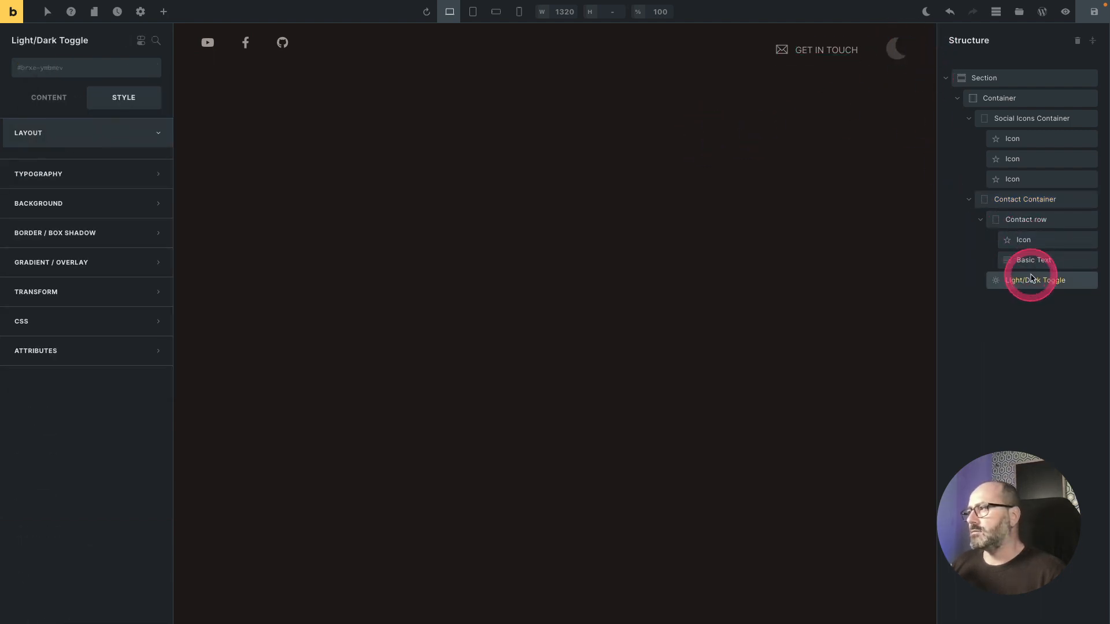
{"action": "left_click", "coordinate": [39, 103]}
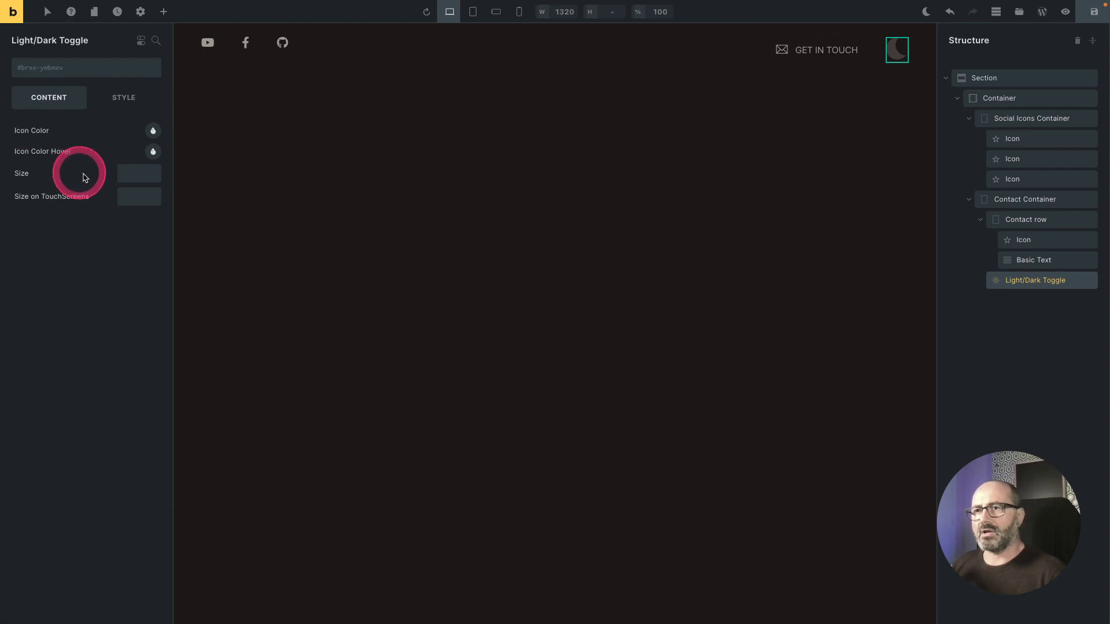
{"action": "left_click", "coordinate": [140, 178]}
{"action": "left_click", "coordinate": [358, 206]}
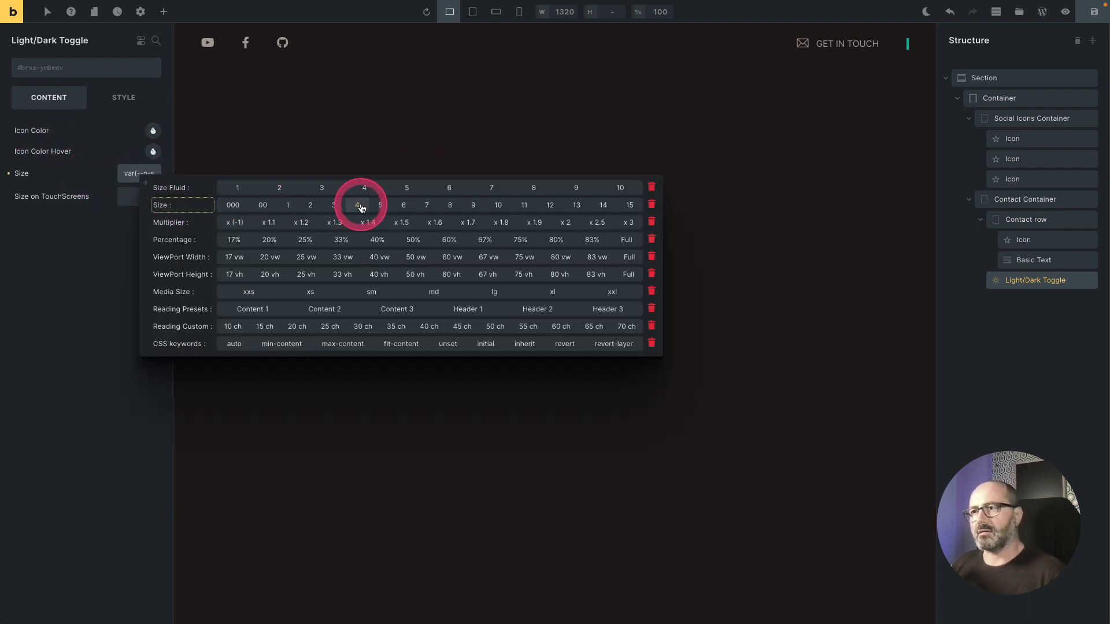
{"action": "left_click", "coordinate": [361, 208]}
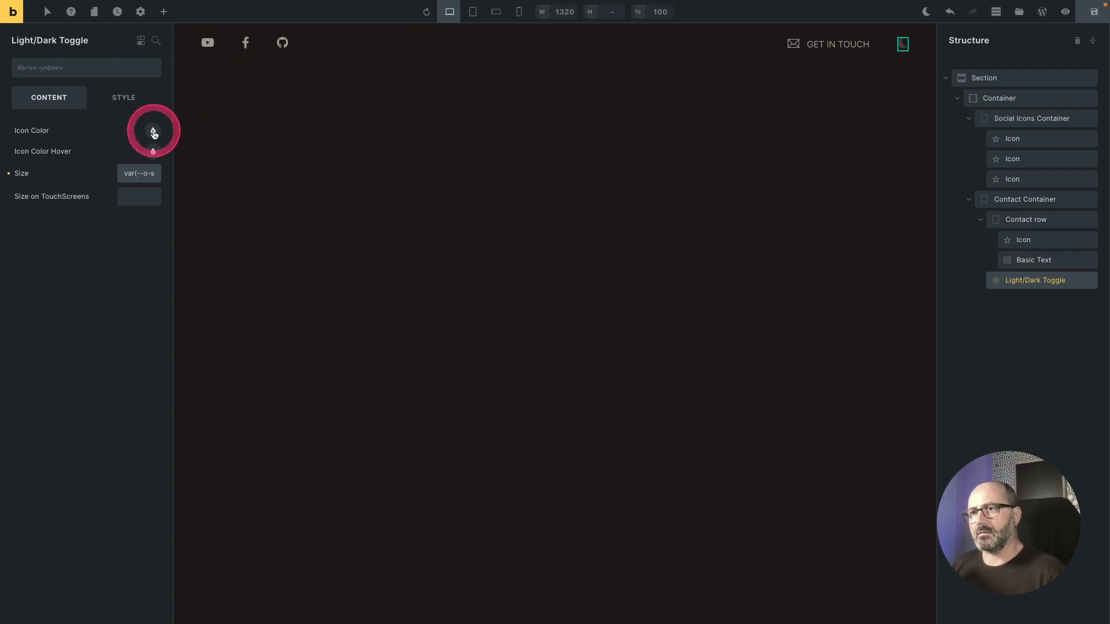
Step: Set the Light/Dark Toggle's icon color to the Text 2 theme neutral at 60% opacity
{"action": "left_click", "coordinate": [153, 131]}
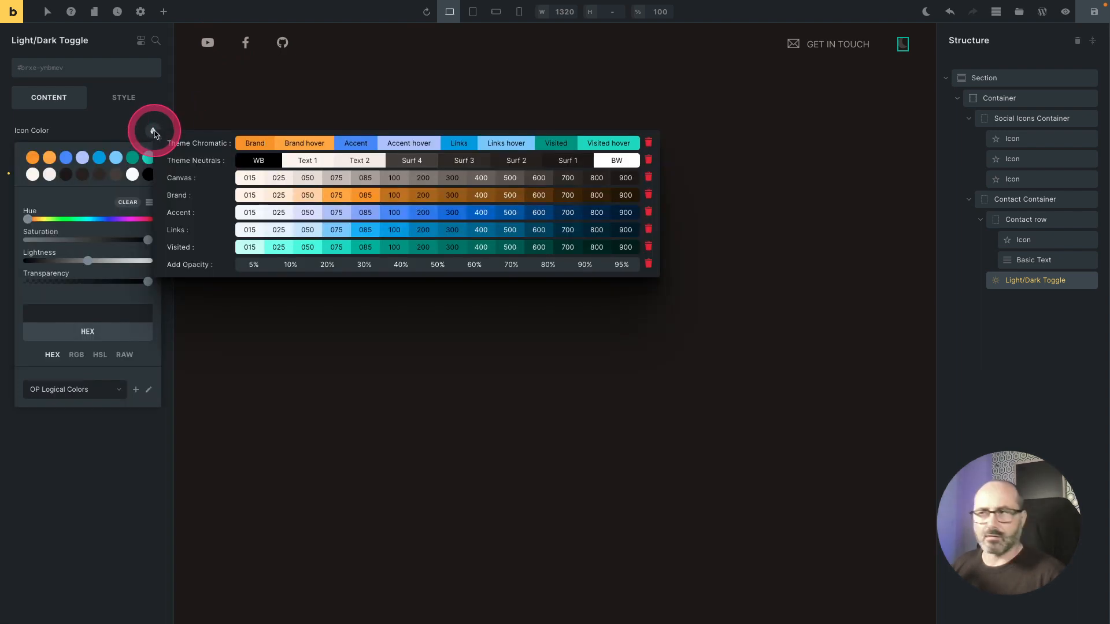
{"action": "left_click", "coordinate": [364, 158]}
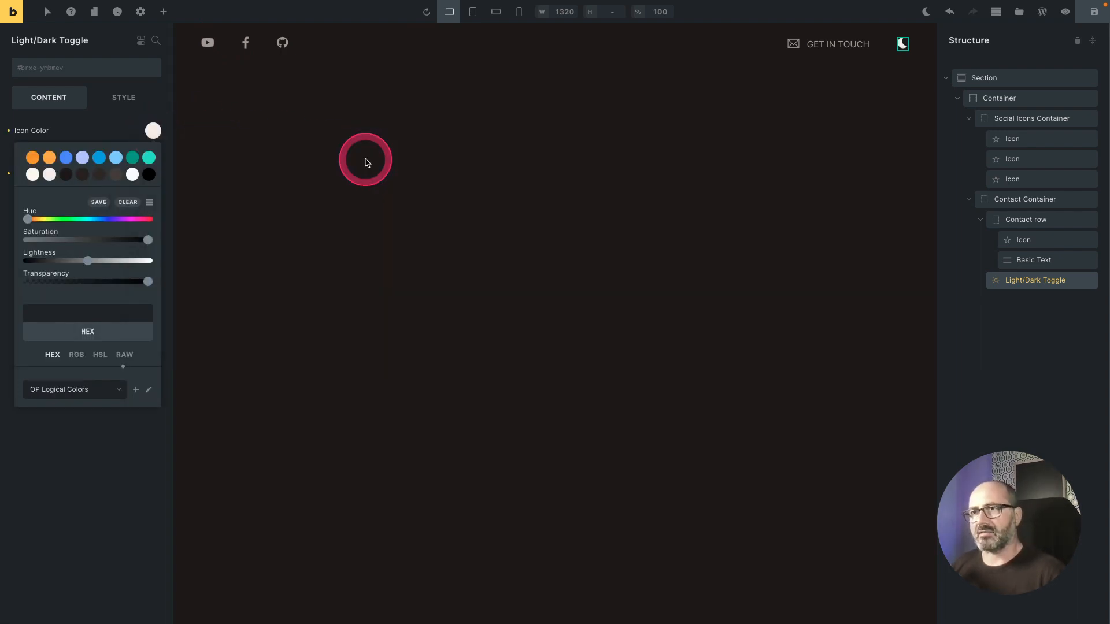
{"action": "left_click", "coordinate": [152, 131]}
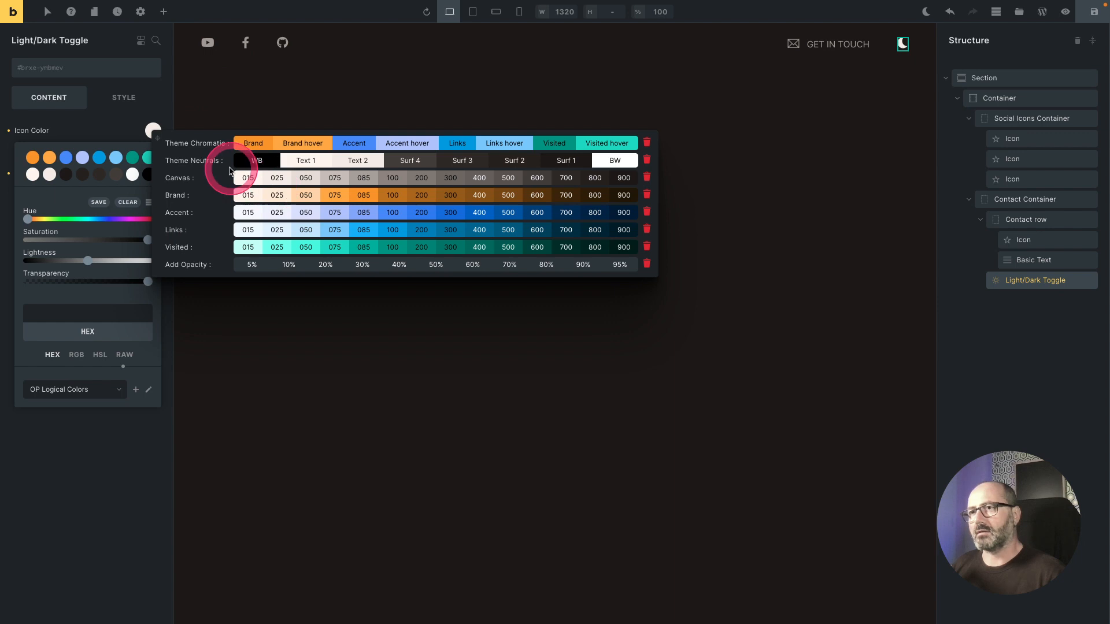
{"action": "left_click", "coordinate": [476, 265]}
{"action": "left_click", "coordinate": [82, 136]}
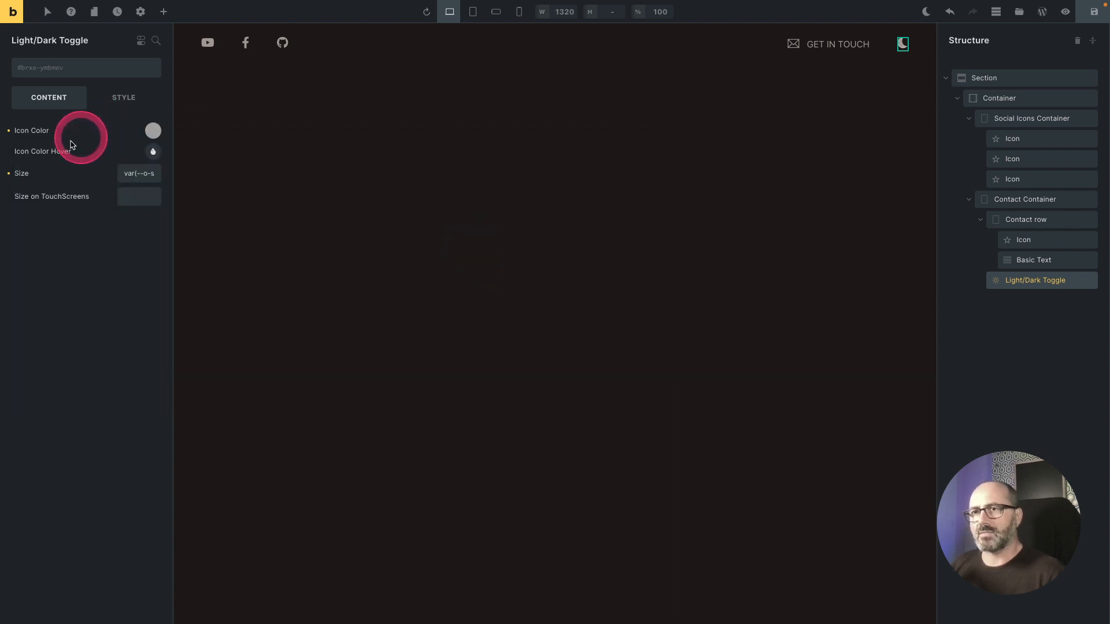
Step: Set the toggle's hover icon color to the Text 2 theme neutral and save the header template
{"action": "left_click", "coordinate": [153, 151]}
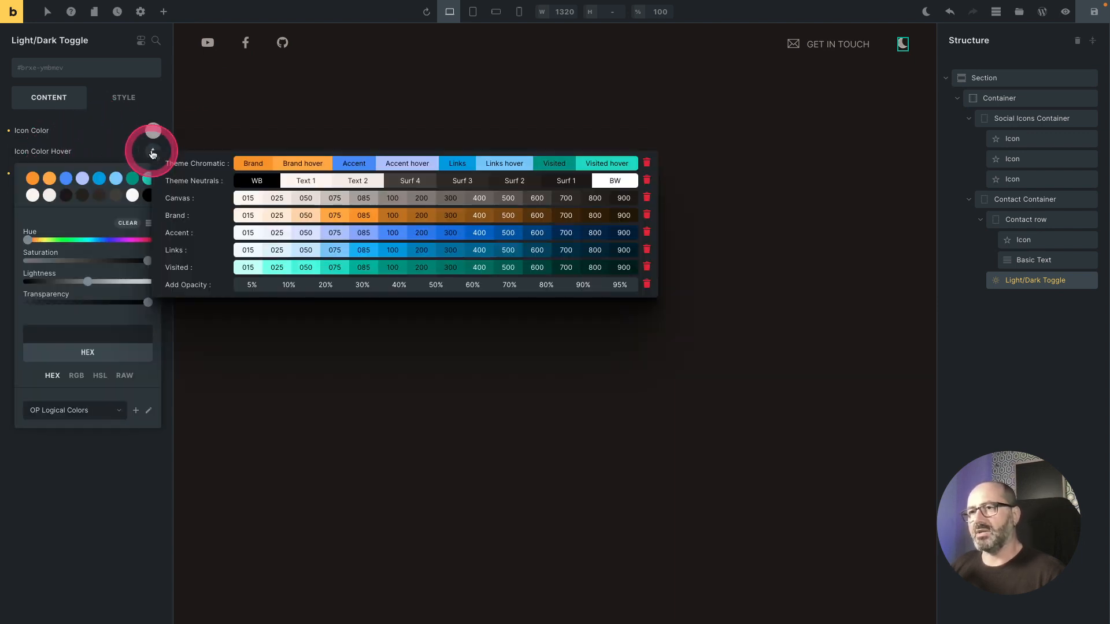
{"action": "left_click", "coordinate": [356, 183]}
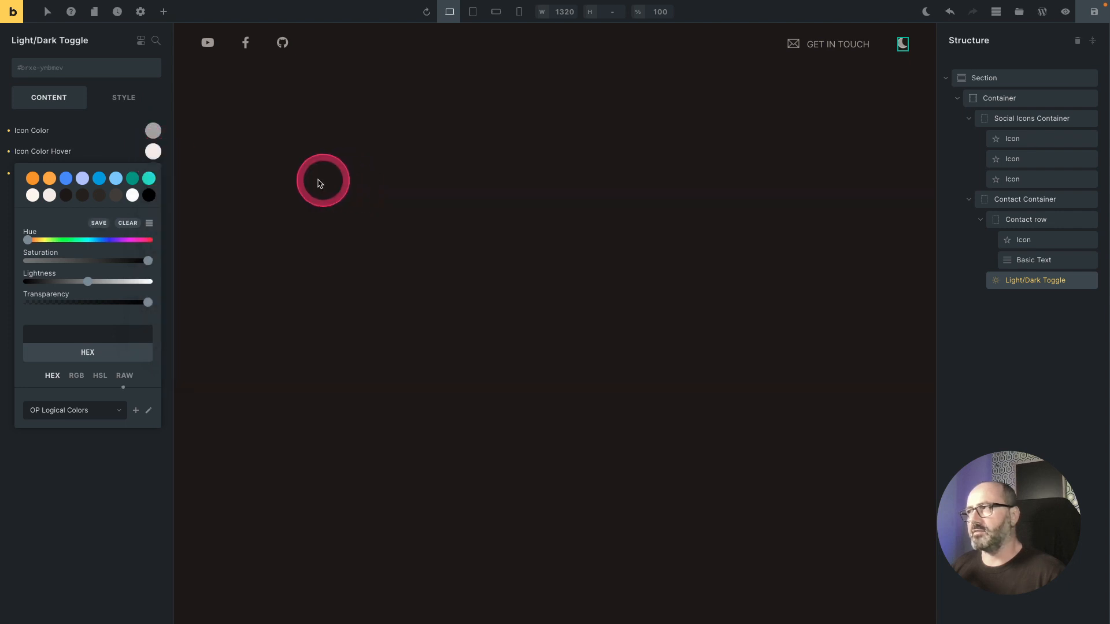
{"action": "left_click", "coordinate": [1092, 11]}
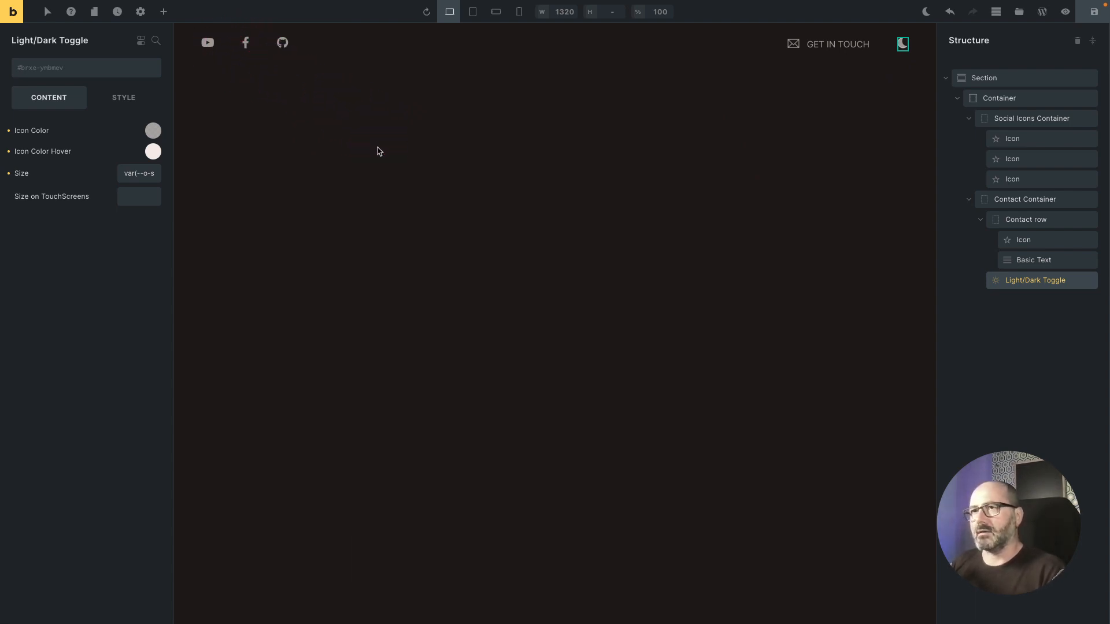
Step: Create a new page named Home
{"action": "left_click", "coordinate": [94, 12]}
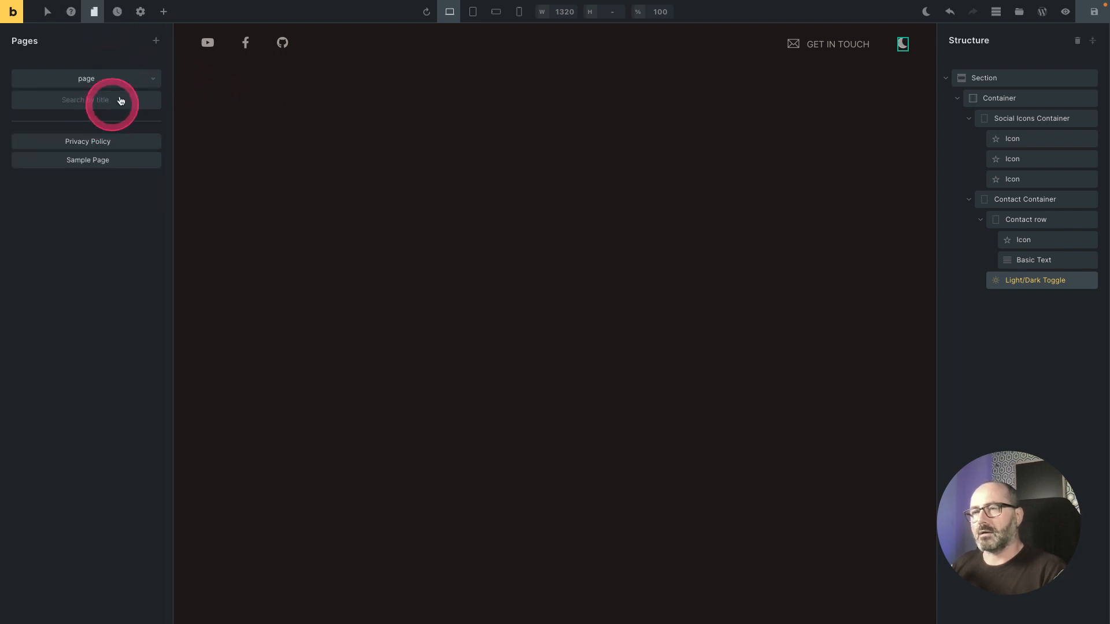
{"action": "left_click", "coordinate": [156, 45]}
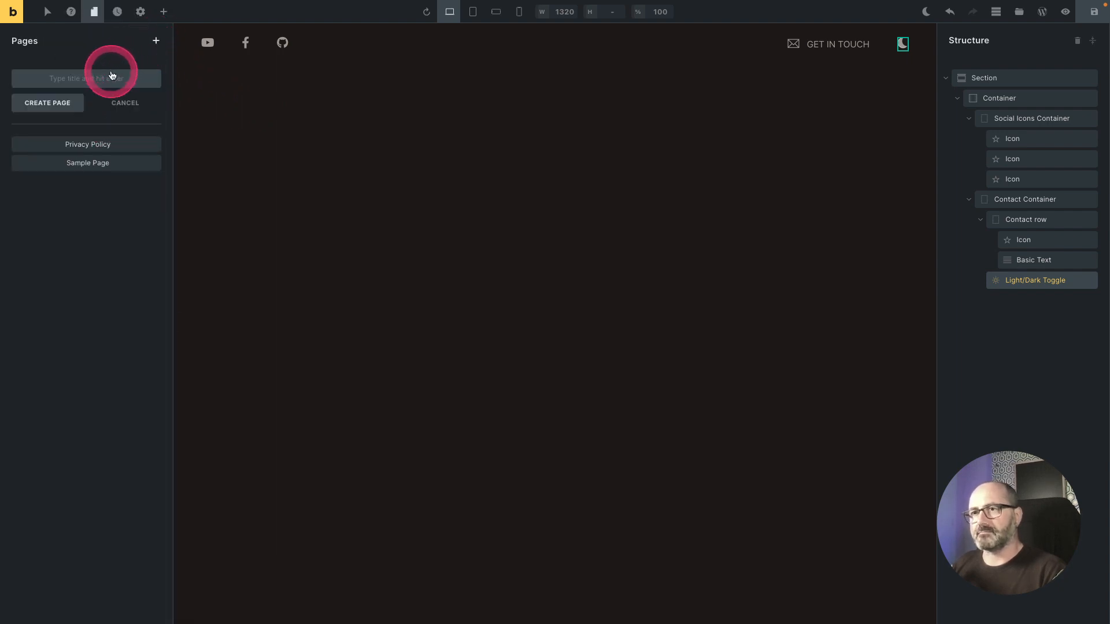
{"action": "type", "text": "Home"}
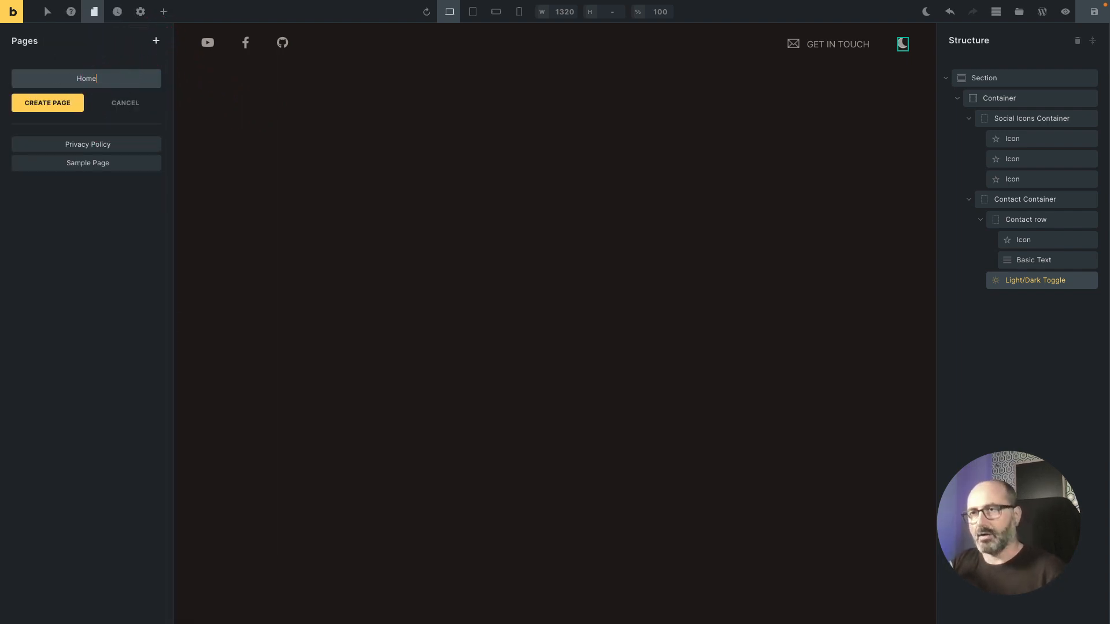
{"action": "left_click", "coordinate": [75, 103]}
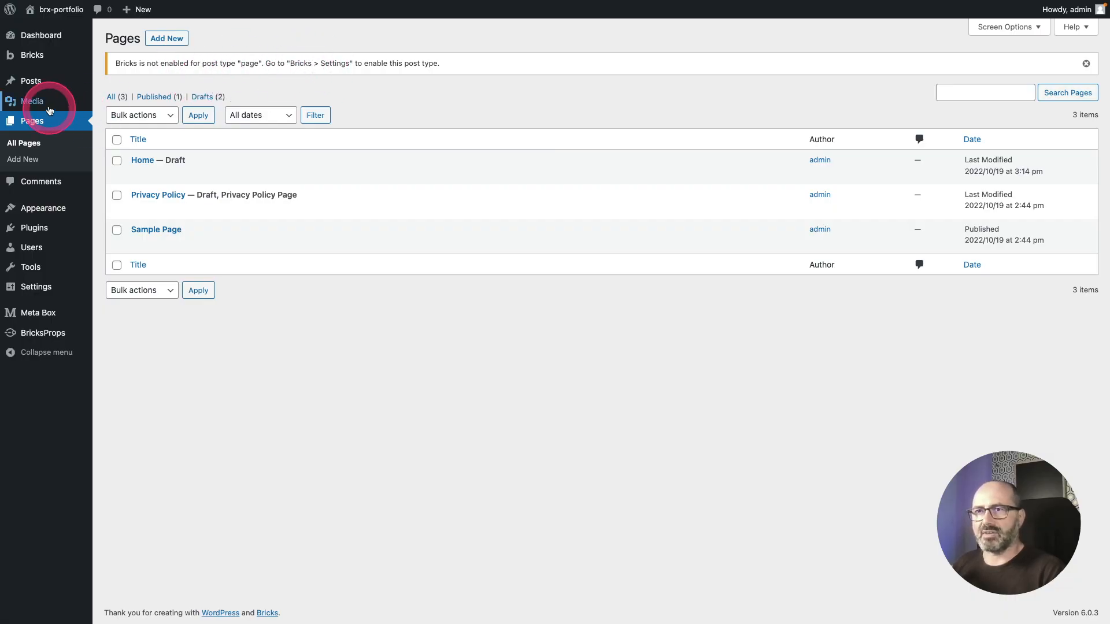
Step: Enable SVG uploads for the Administrator role in the Bricks general settings and save
{"action": "mouse_move", "coordinate": [34, 54]}
{"action": "left_click", "coordinate": [113, 90]}
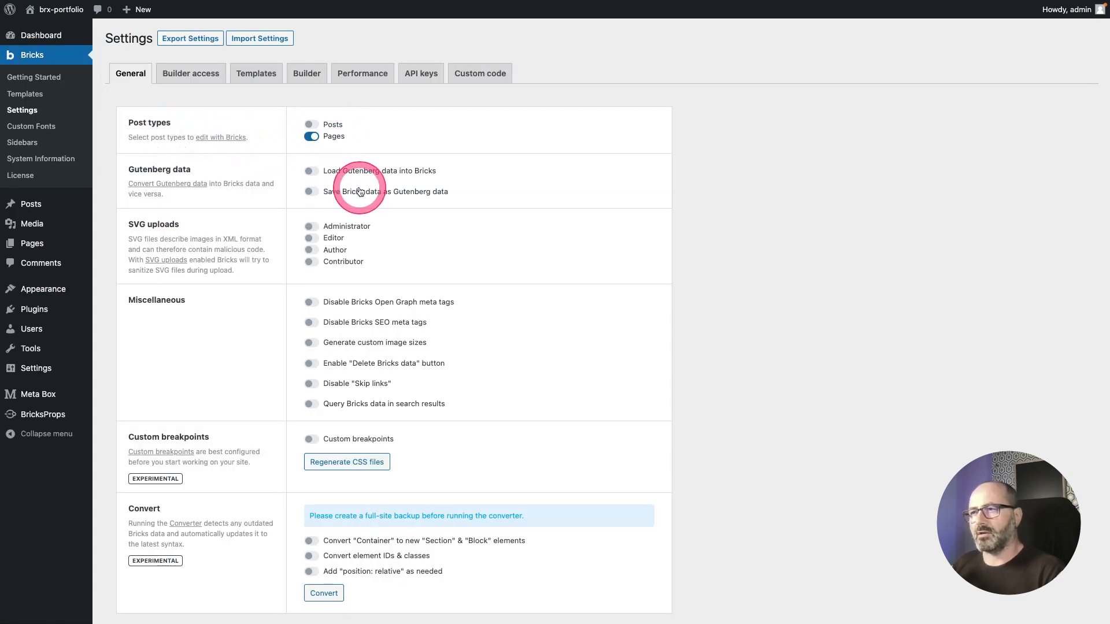
{"action": "scroll", "coordinate": [366, 205], "scroll_direction": "down", "scroll_amount": 2}
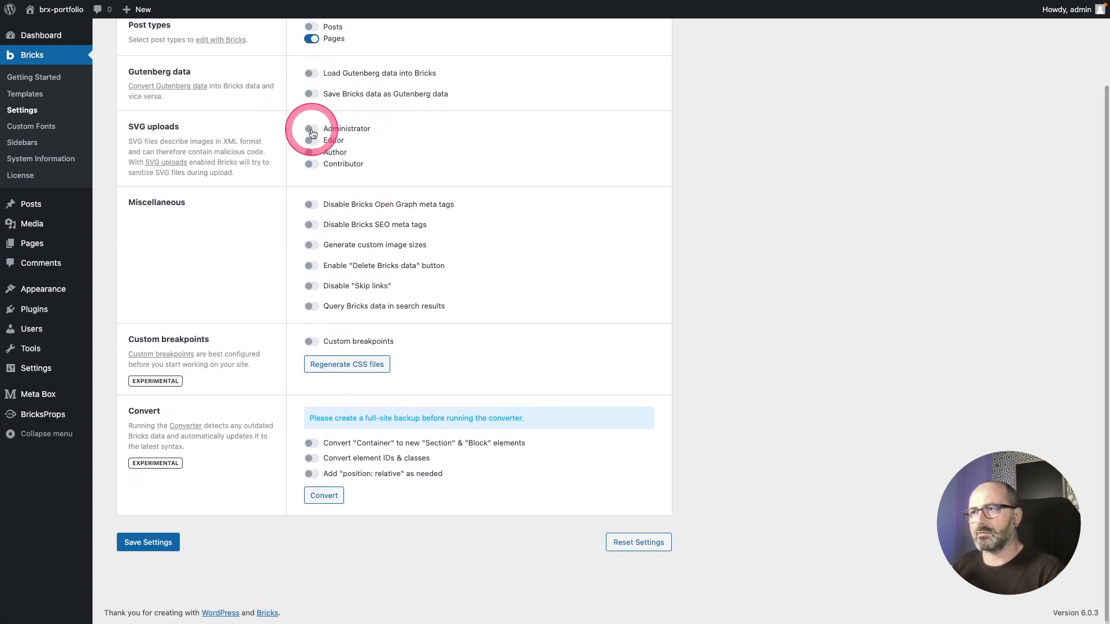
{"action": "left_click", "coordinate": [311, 129]}
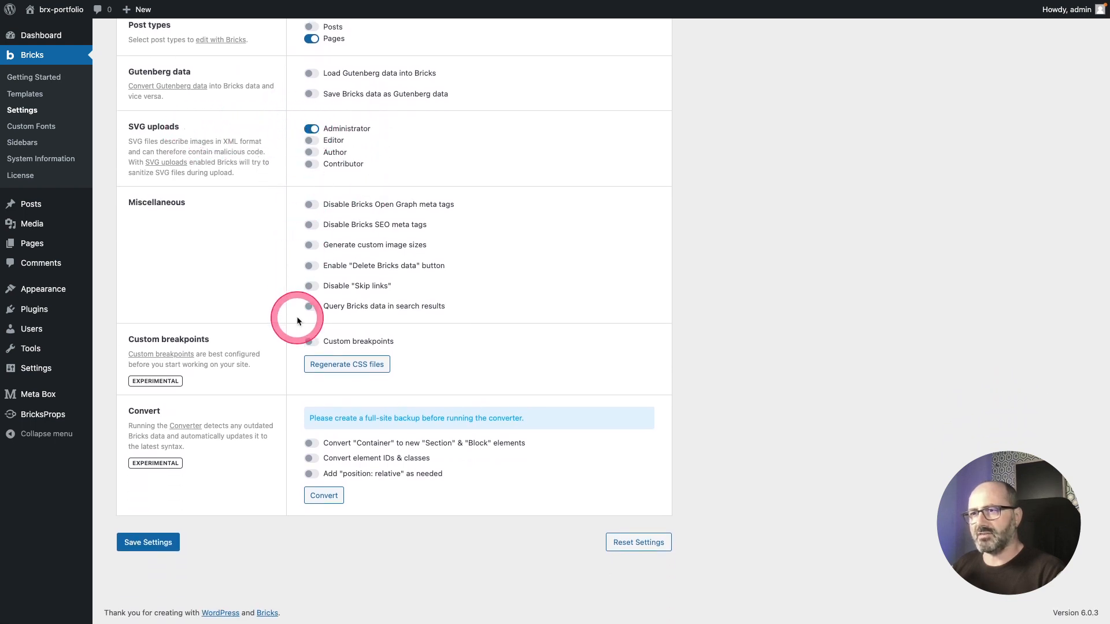
{"action": "scroll", "coordinate": [281, 398], "scroll_direction": "up", "scroll_amount": 2}
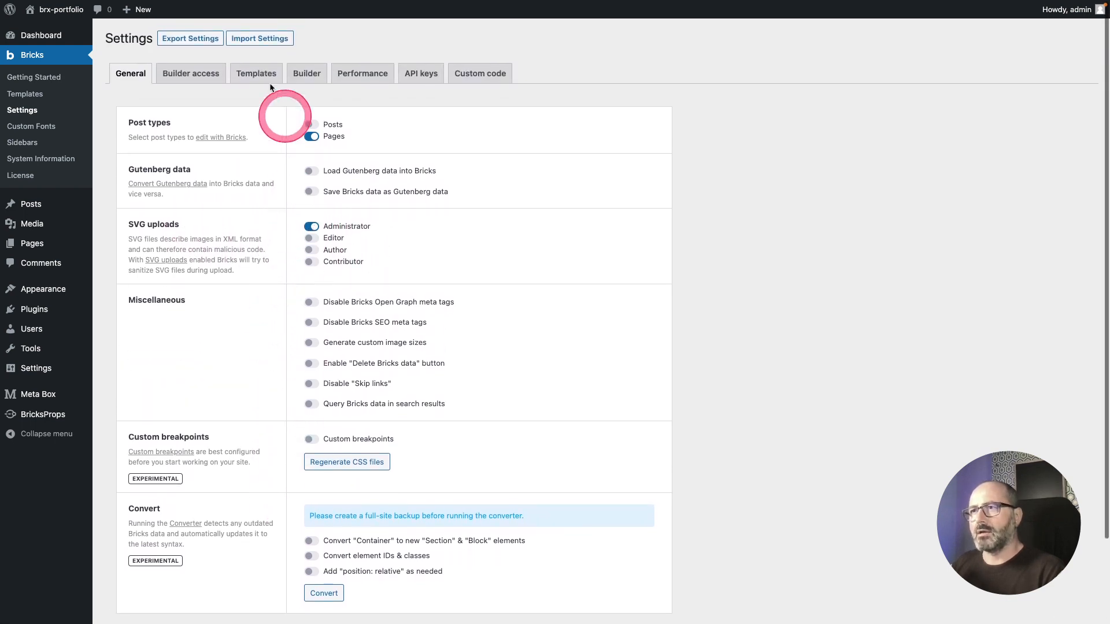
{"action": "scroll", "coordinate": [232, 379], "scroll_direction": "down", "scroll_amount": 2}
{"action": "left_click", "coordinate": [139, 535]}
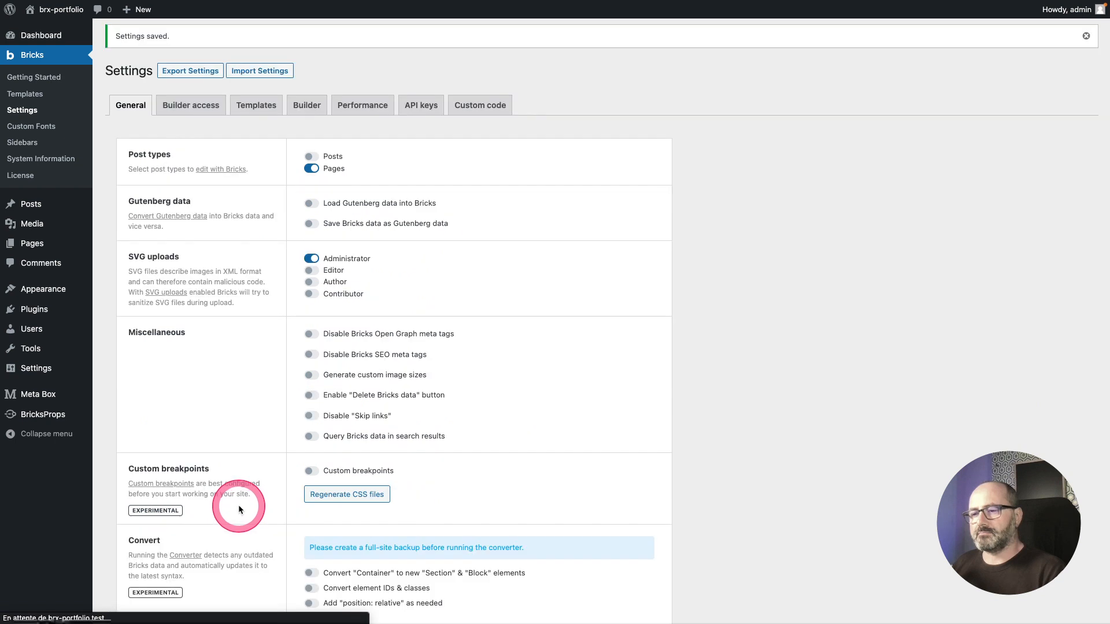
Step: Allow code execution for the Administrator role in the Builder access settings and save
{"action": "left_click", "coordinate": [217, 110]}
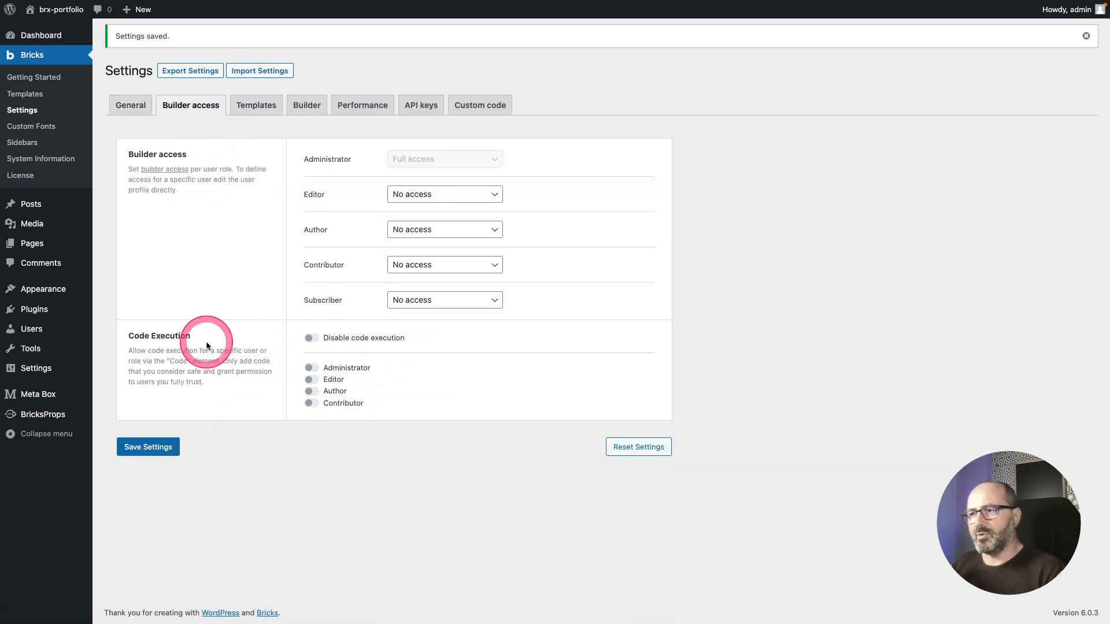
{"action": "left_click", "coordinate": [315, 368]}
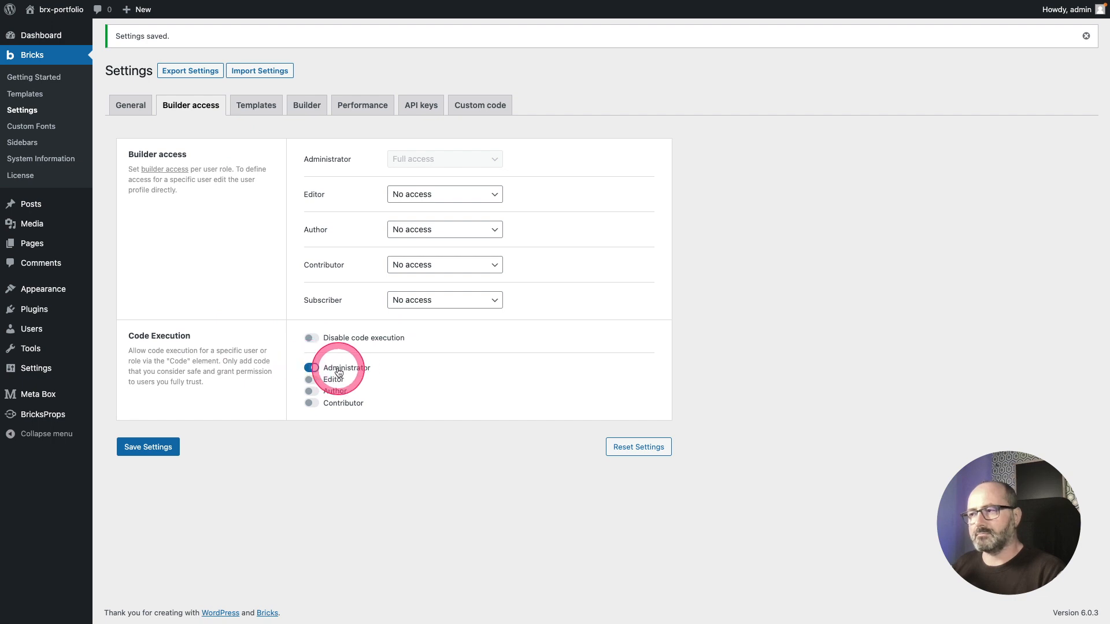
{"action": "left_click", "coordinate": [149, 445]}
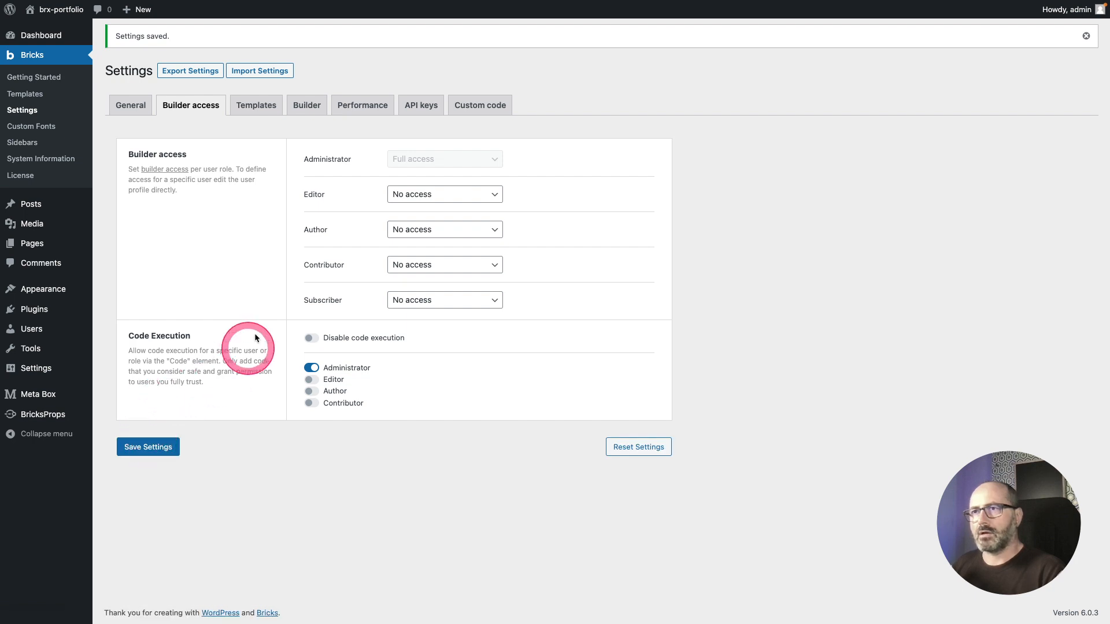
Step: Open the Home page in the block editor and publish it
{"action": "mouse_move", "coordinate": [54, 242]}
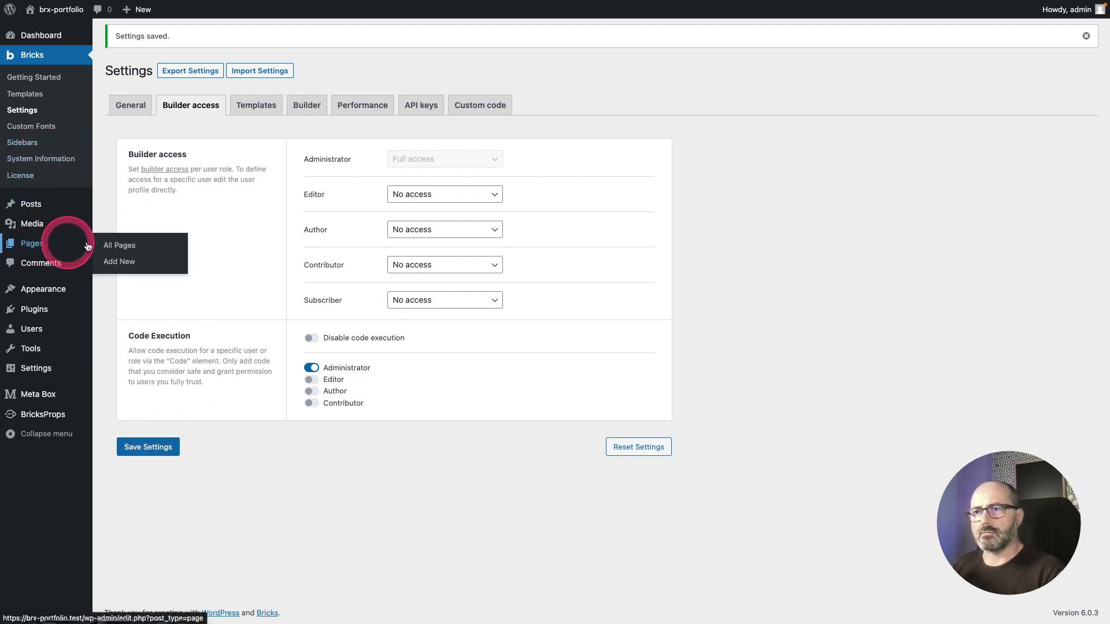
{"action": "left_click", "coordinate": [111, 246]}
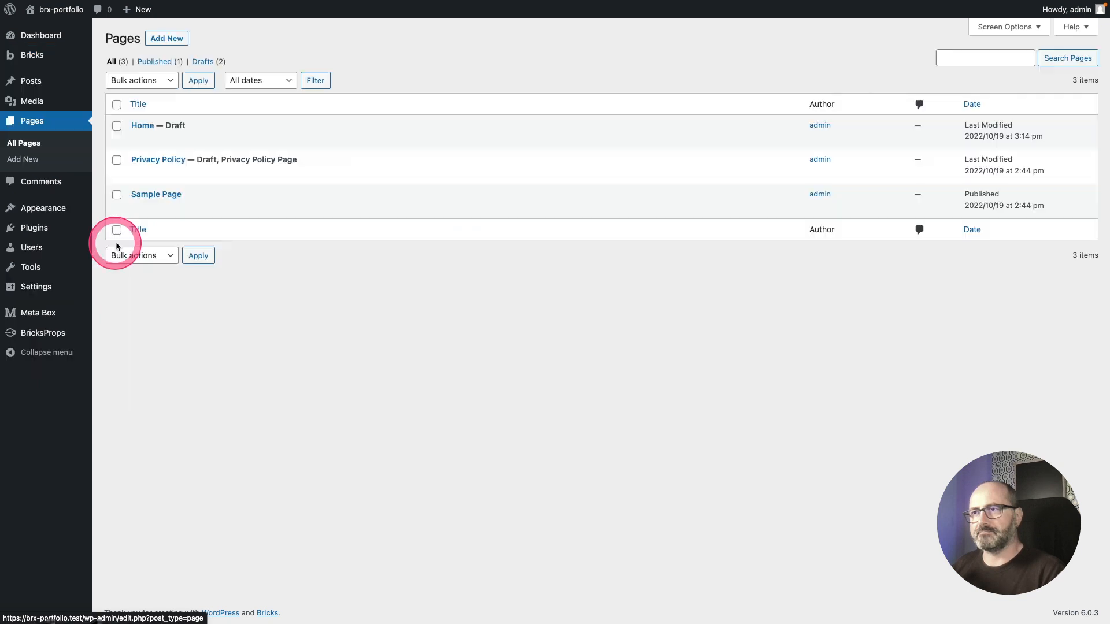
{"action": "left_click", "coordinate": [143, 141]}
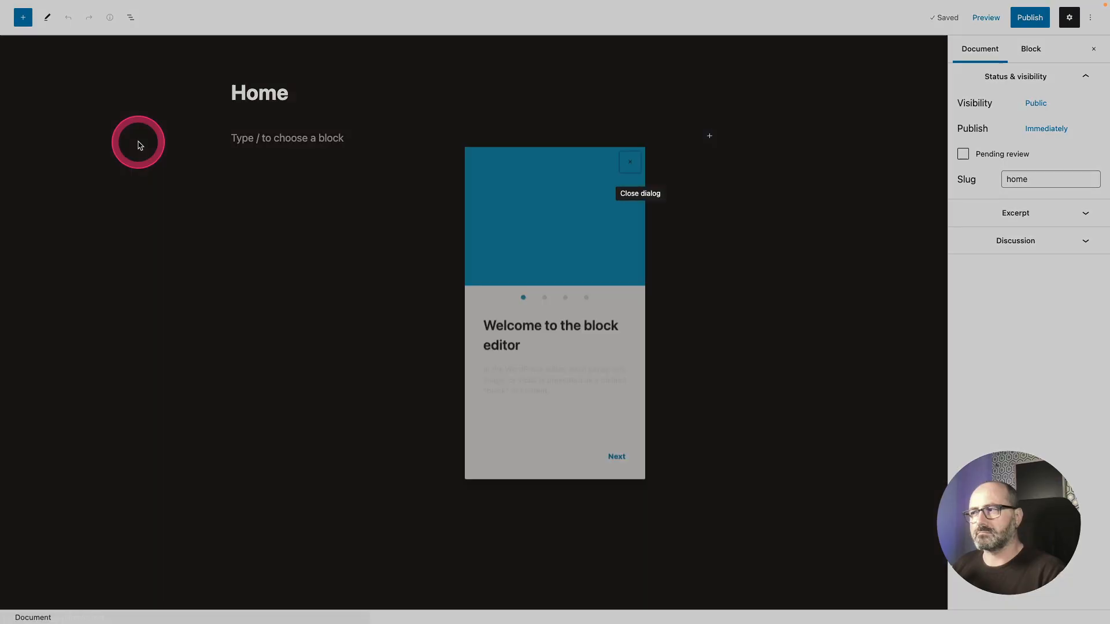
{"action": "left_click", "coordinate": [630, 160]}
{"action": "left_click", "coordinate": [1029, 17]}
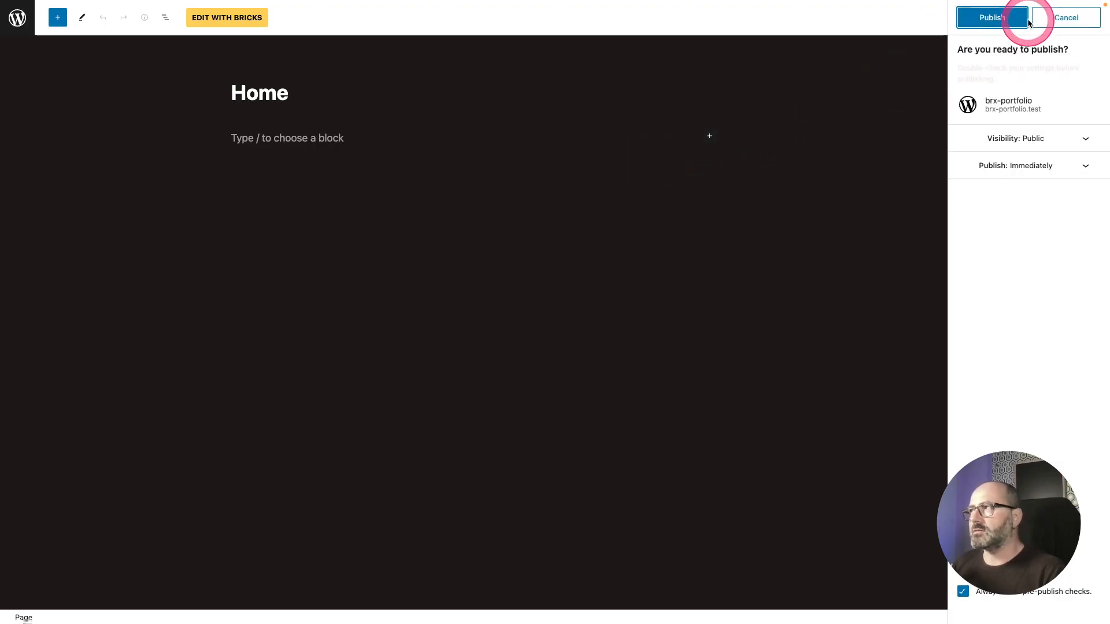
{"action": "left_click", "coordinate": [994, 19]}
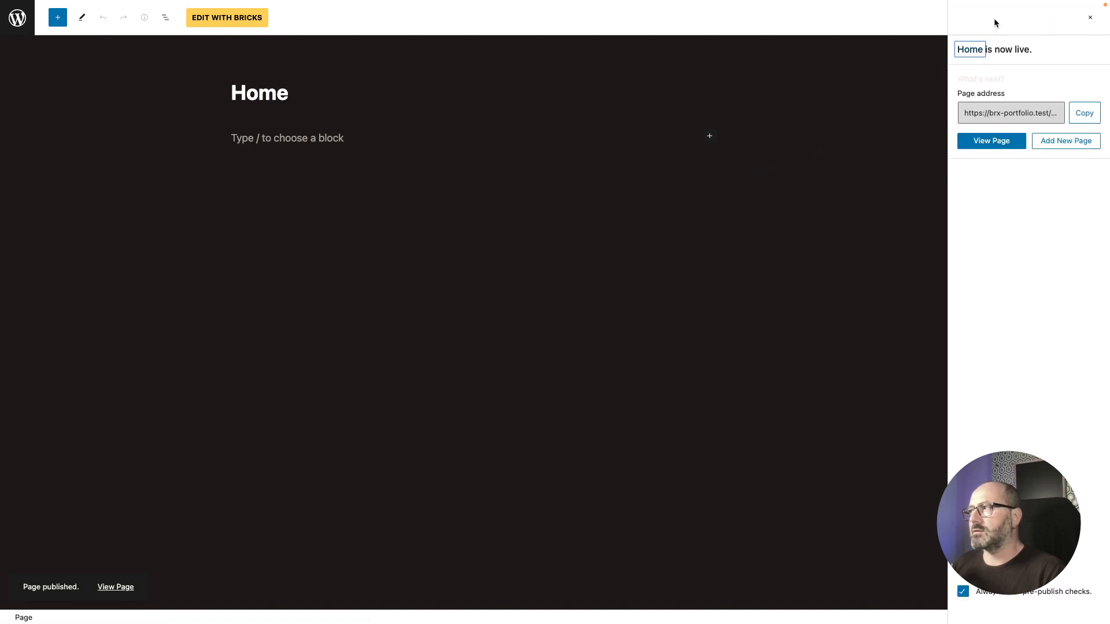
Step: Edit the Home page with Bricks and add a Div element named App Container
{"action": "left_click", "coordinate": [229, 26]}
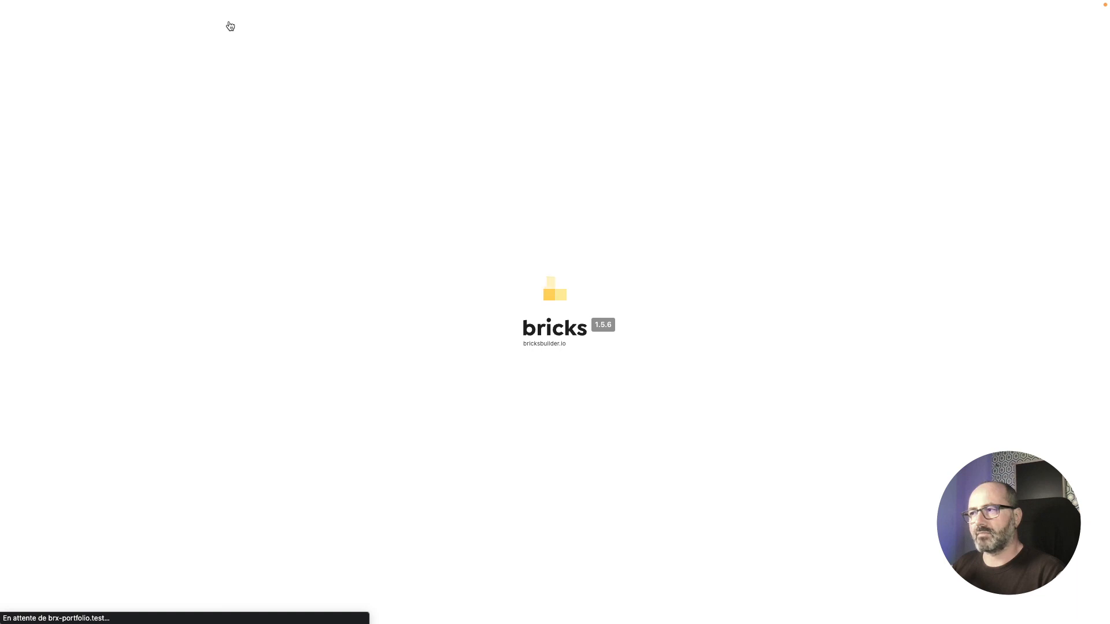
{"action": "left_click", "coordinate": [533, 215]}
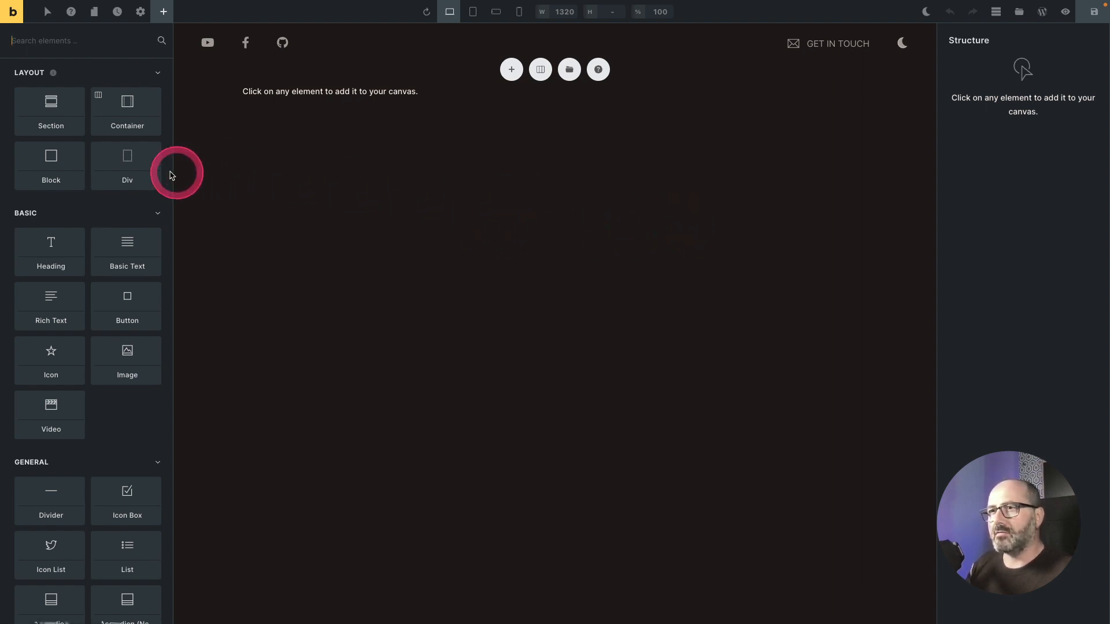
{"action": "left_click", "coordinate": [140, 165]}
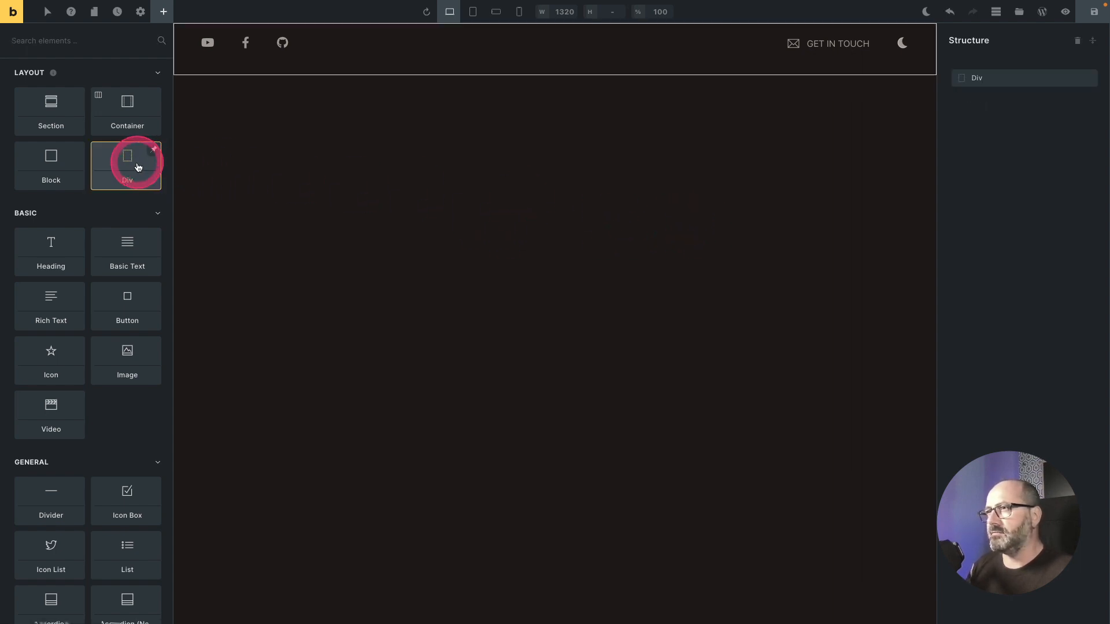
{"action": "double_click", "coordinate": [1015, 79]}
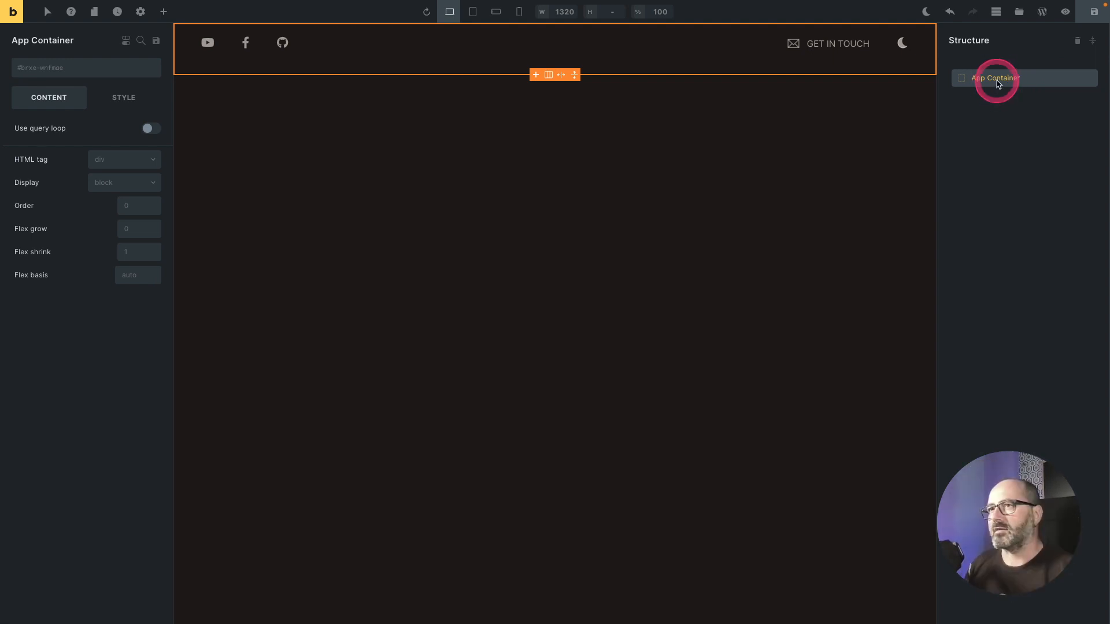
Step: Set the App Container's width to the full viewport width, 100vw, with the BricksProps size picker
{"action": "left_click", "coordinate": [130, 100]}
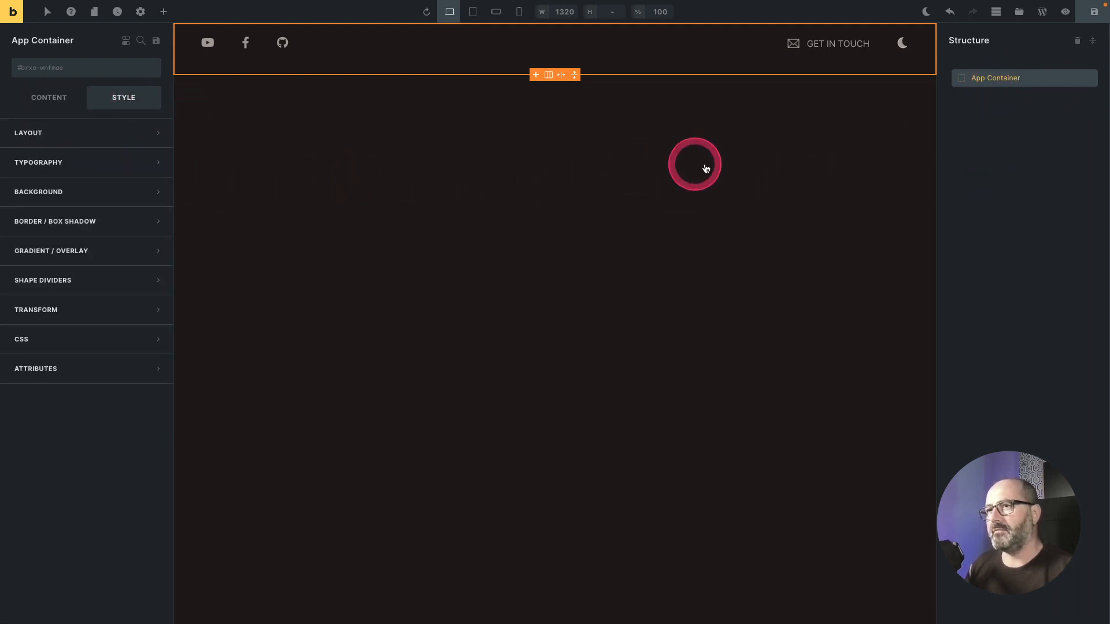
{"action": "left_click", "coordinate": [103, 134]}
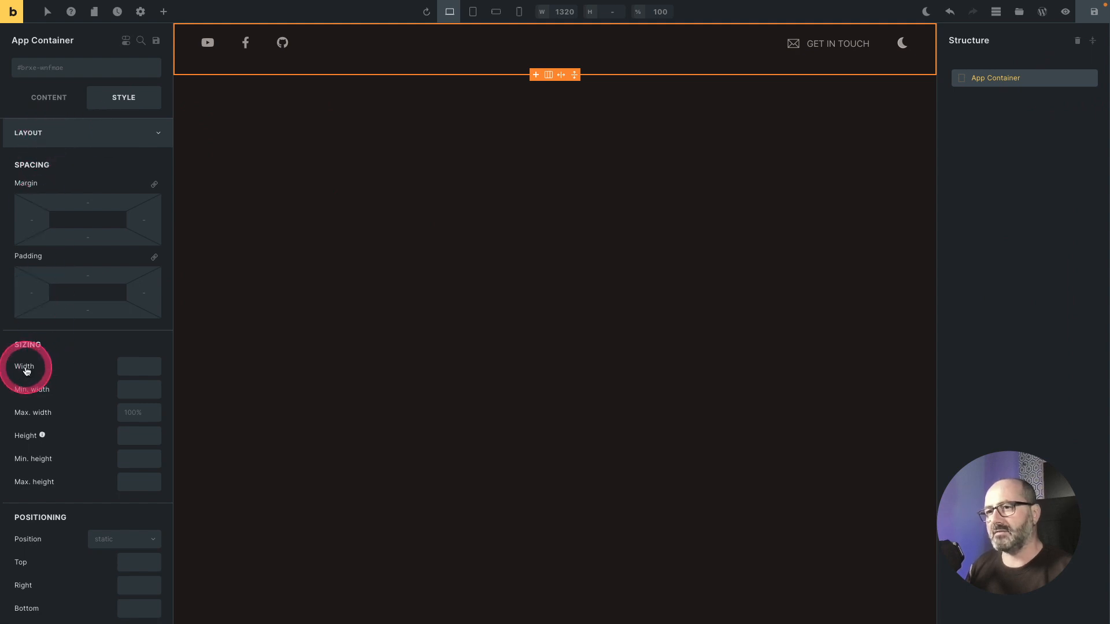
{"action": "left_click", "coordinate": [128, 370]}
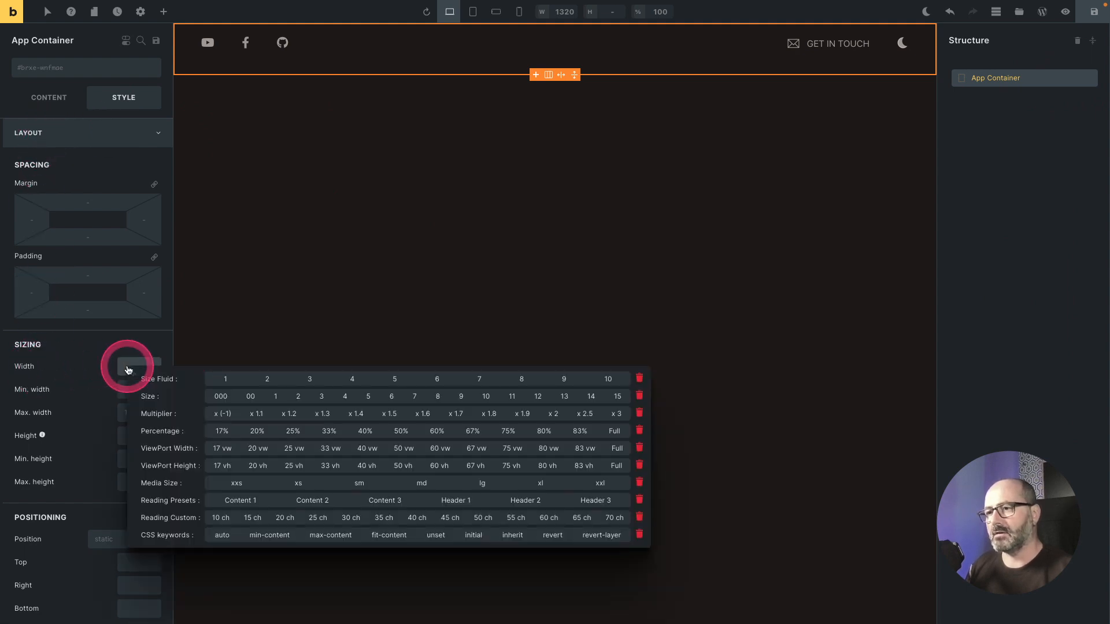
{"action": "left_click", "coordinate": [294, 449]}
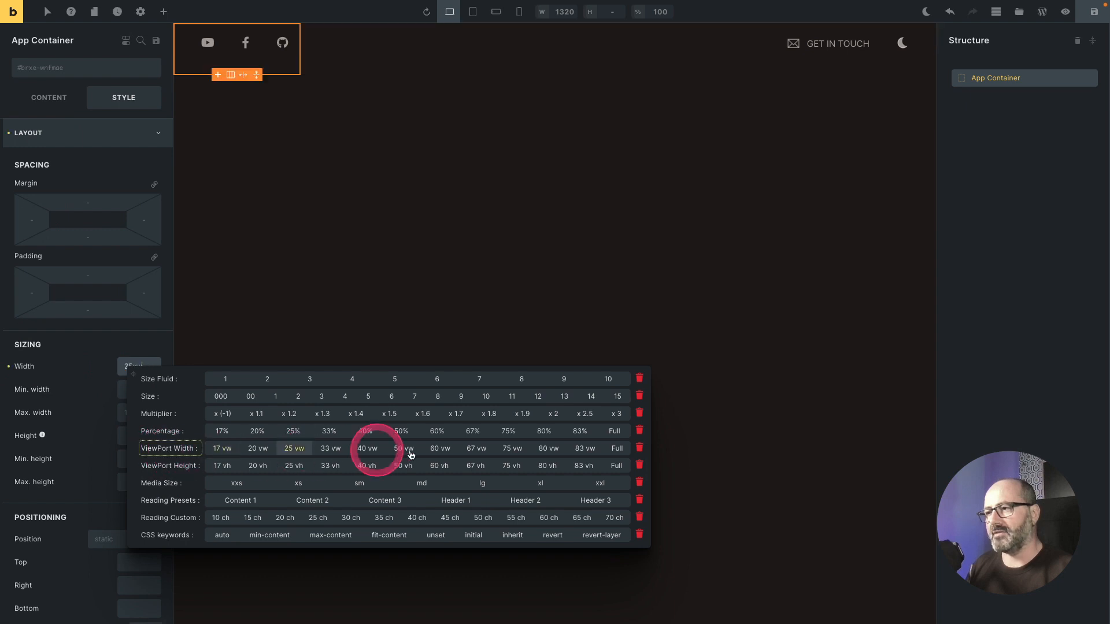
{"action": "left_click", "coordinate": [617, 449]}
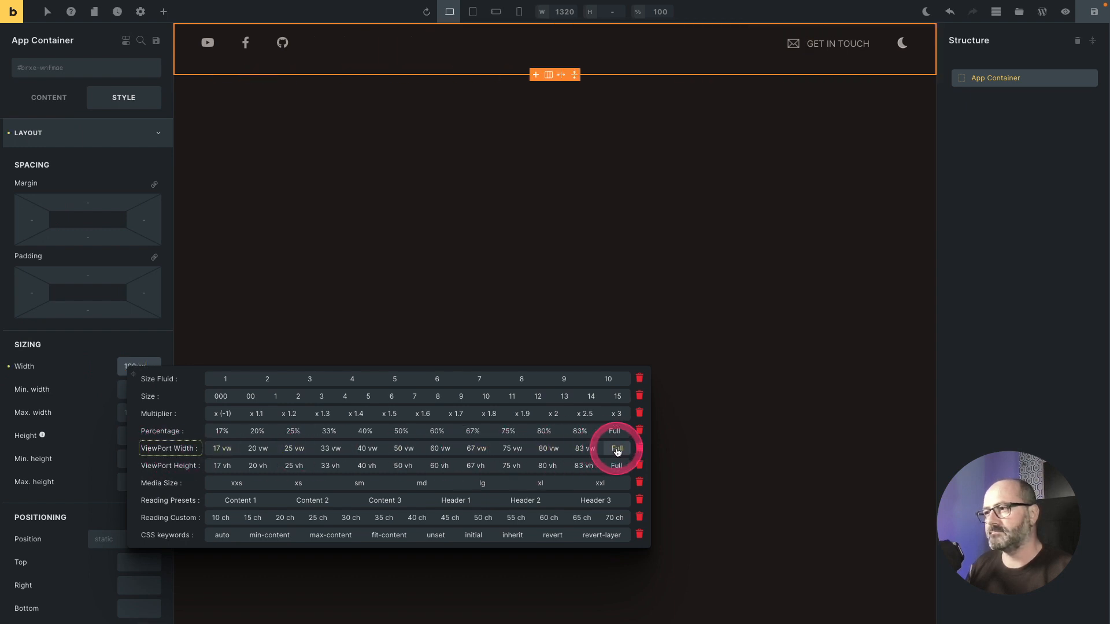
{"action": "left_click", "coordinate": [617, 451]}
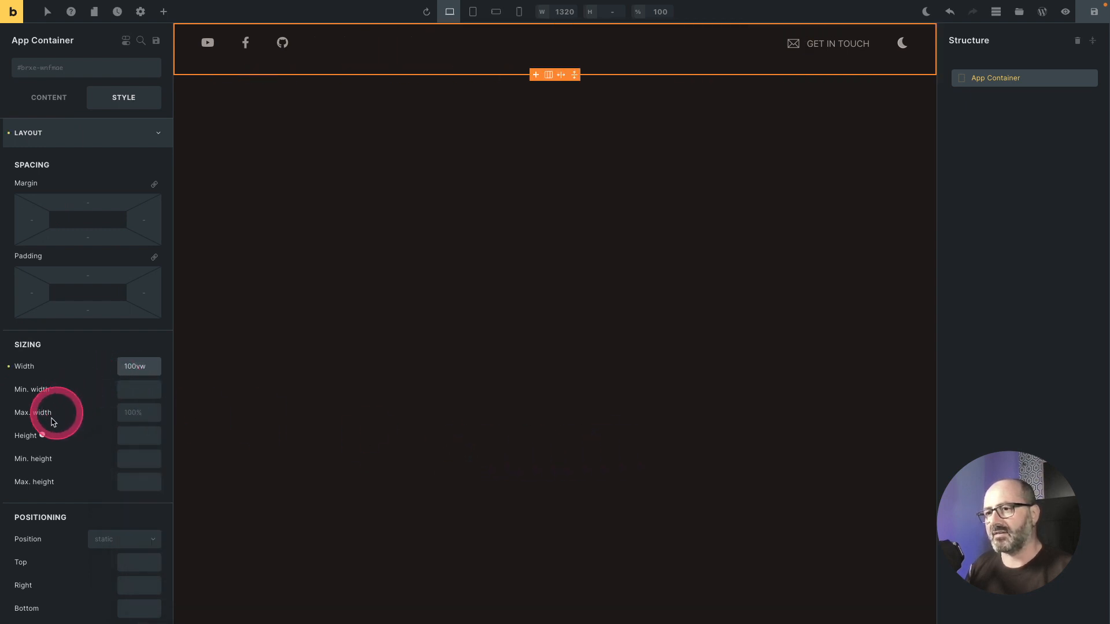
{"action": "left_click", "coordinate": [132, 442]}
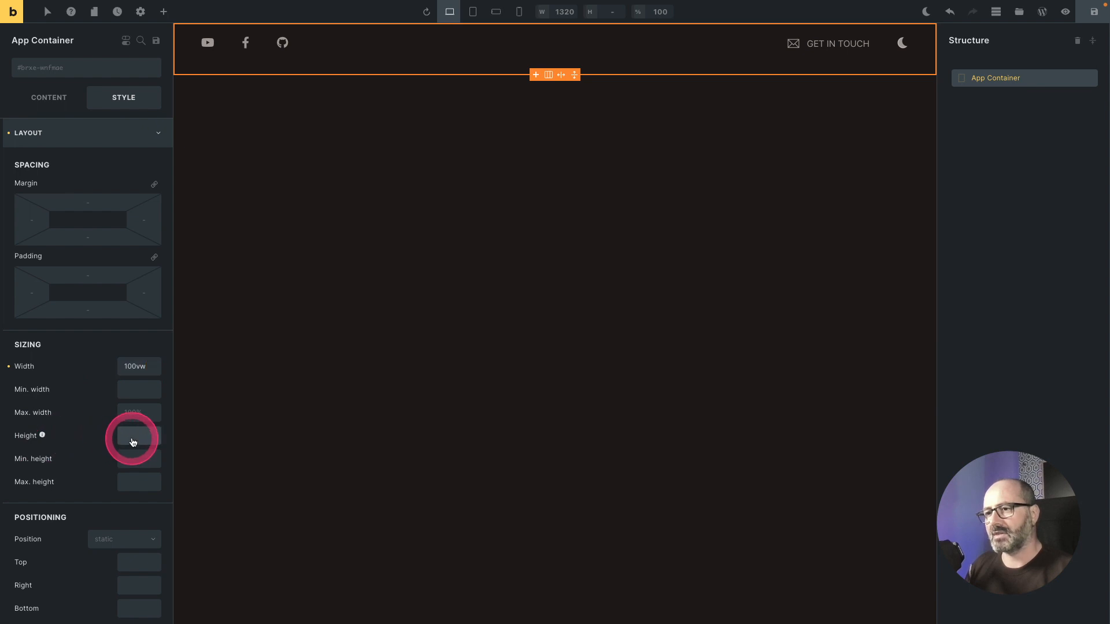
Step: Set the App Container's height to the full viewport height, 100vh, with the size picker and save the page
{"action": "right_click", "coordinate": [132, 442]}
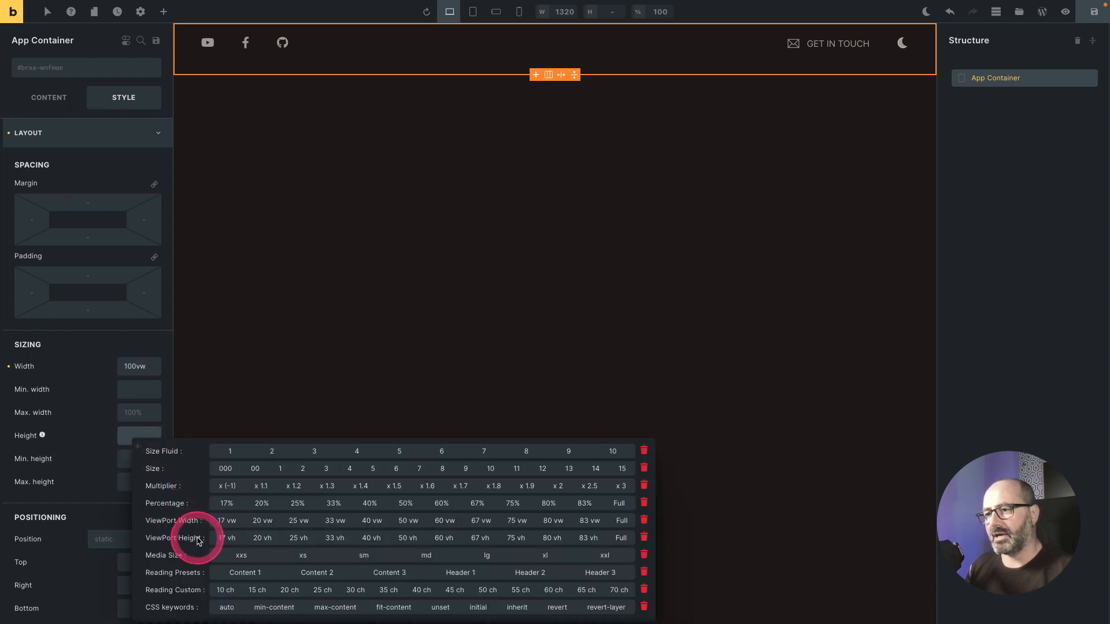
{"action": "left_click", "coordinate": [621, 537]}
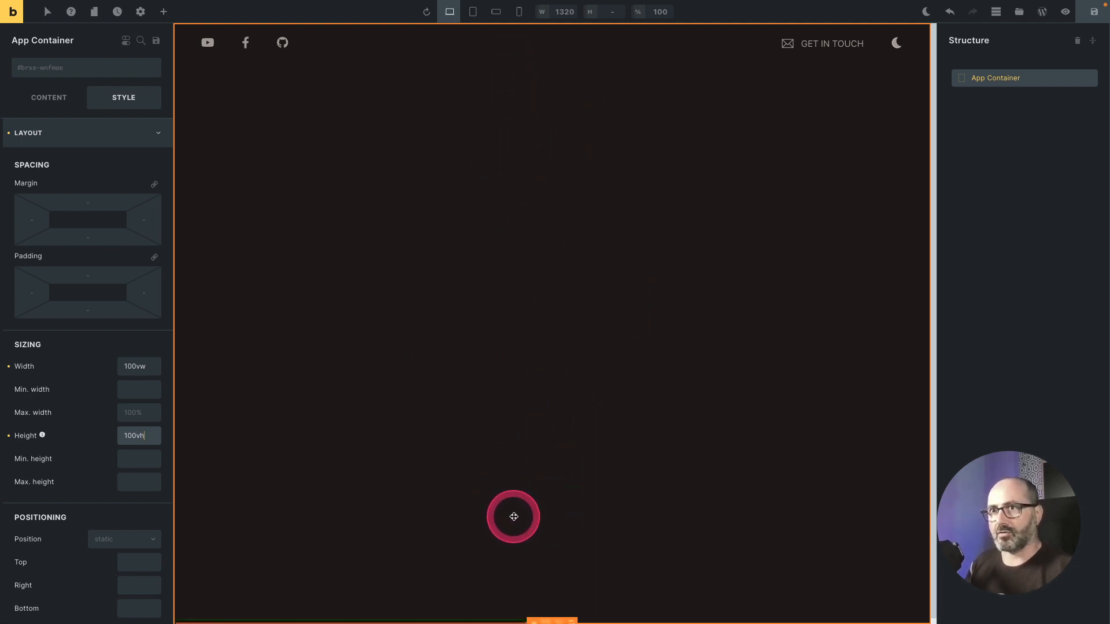
{"action": "left_click", "coordinate": [514, 517]}
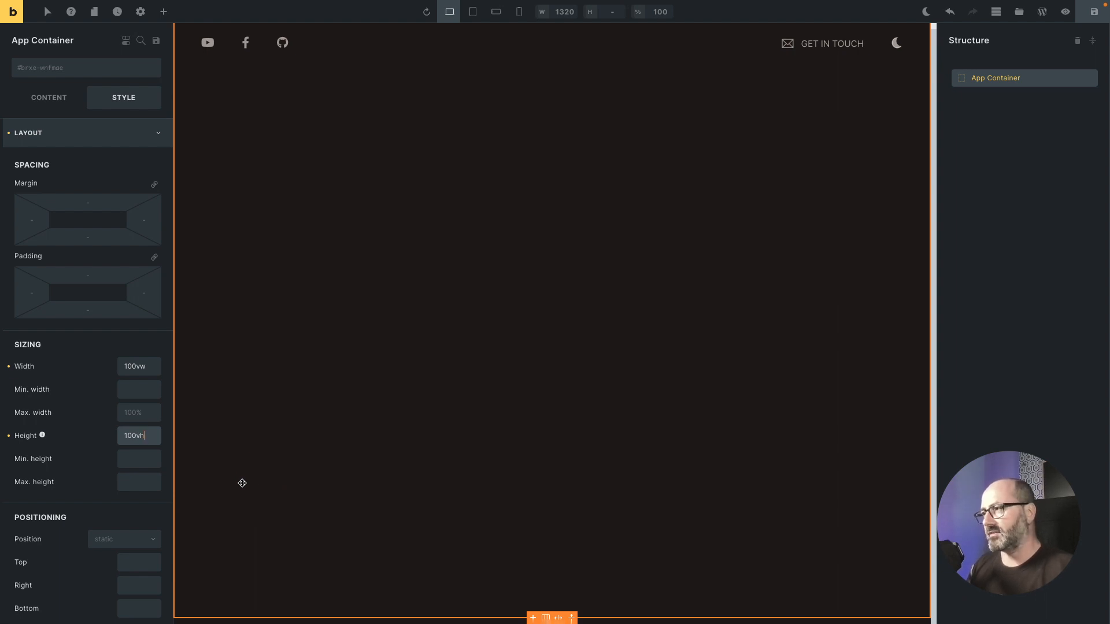
{"action": "left_click", "coordinate": [1088, 11]}
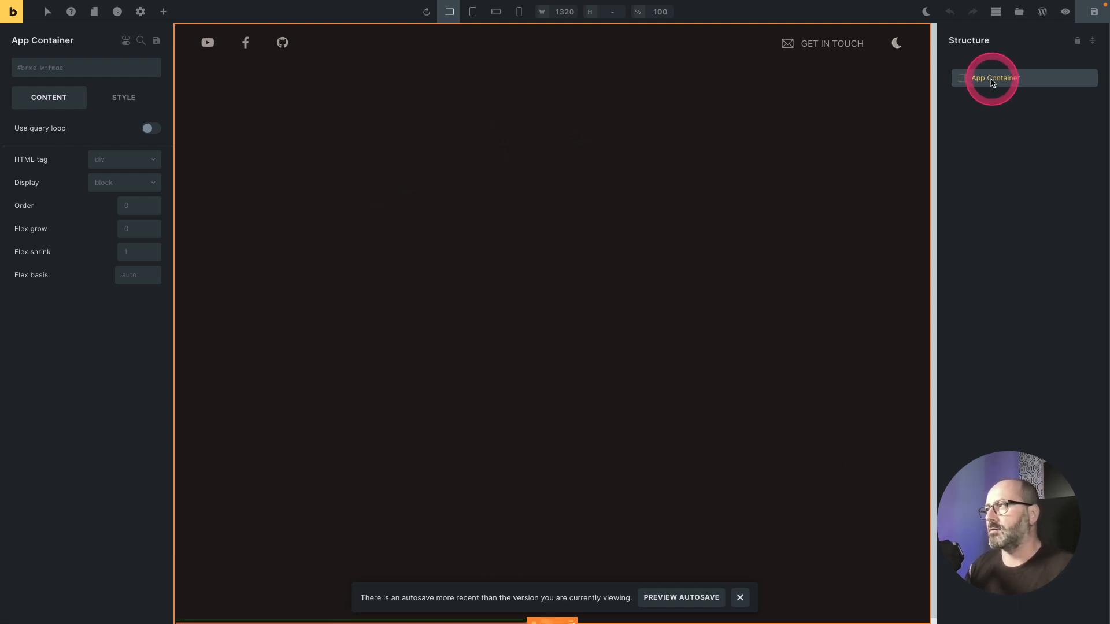
Step: Add the o-overflow-x-hidden class to the App Container
{"action": "left_click", "coordinate": [62, 67]}
{"action": "type", "text": "x-hid"}
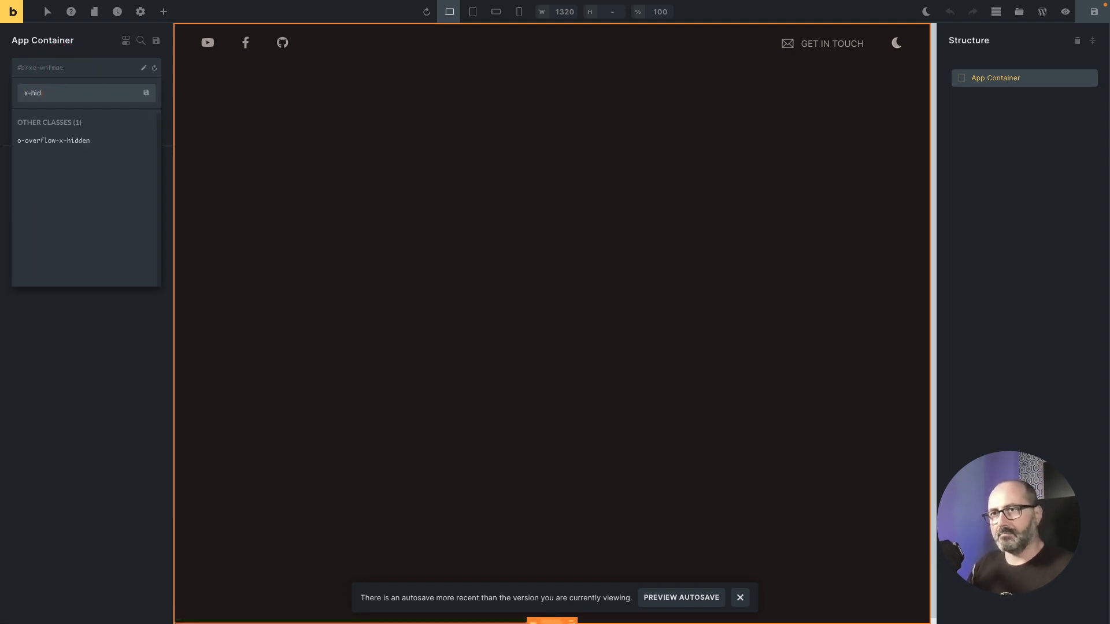
{"action": "key", "text": "Down"}
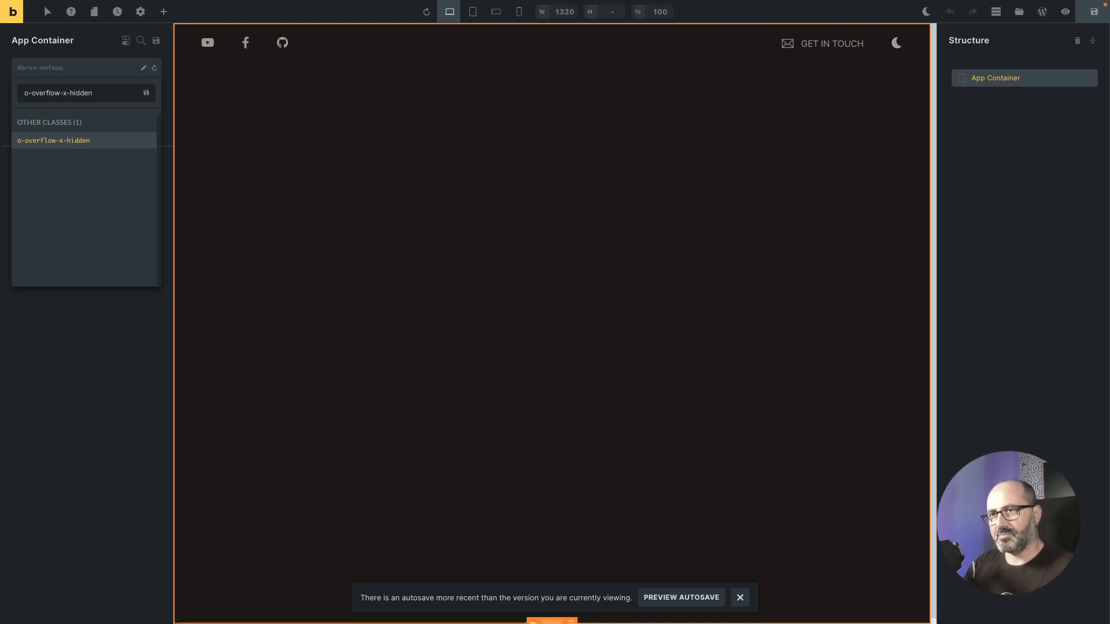
{"action": "key", "text": "Return"}
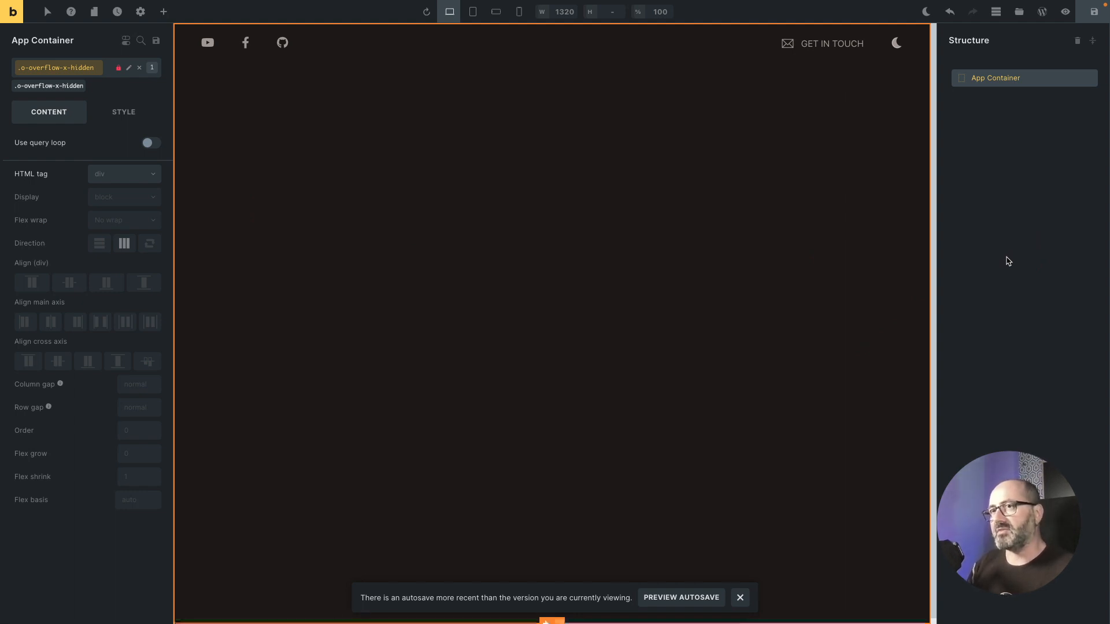
Step: Add the o-overflow-y-scroll class to the App Container and save the page
{"action": "left_click", "coordinate": [91, 71]}
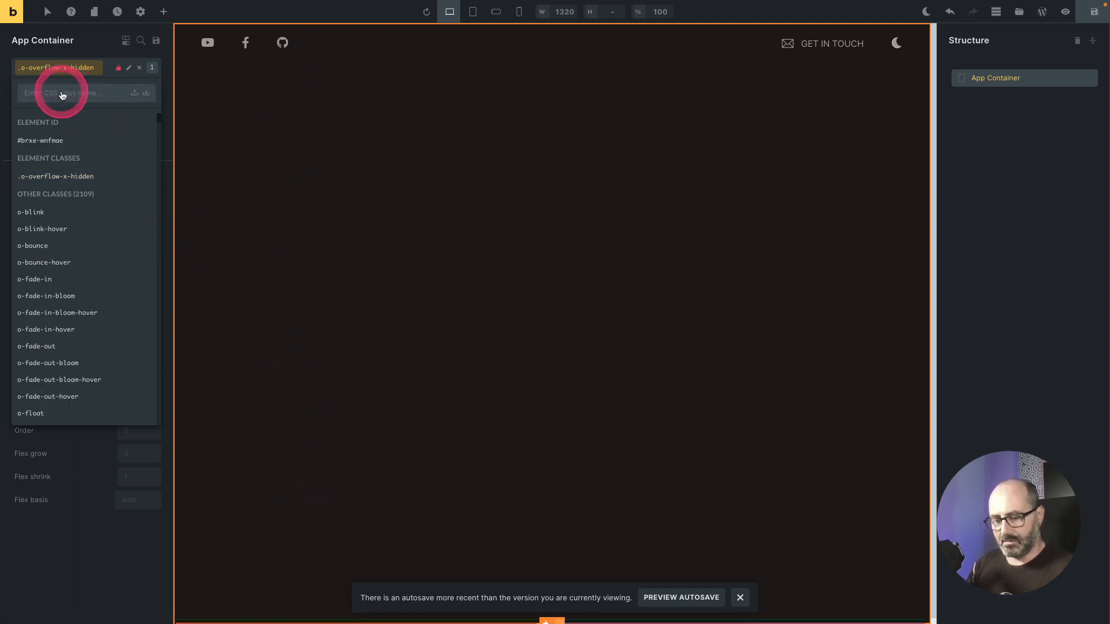
{"action": "type", "text": "y-"}
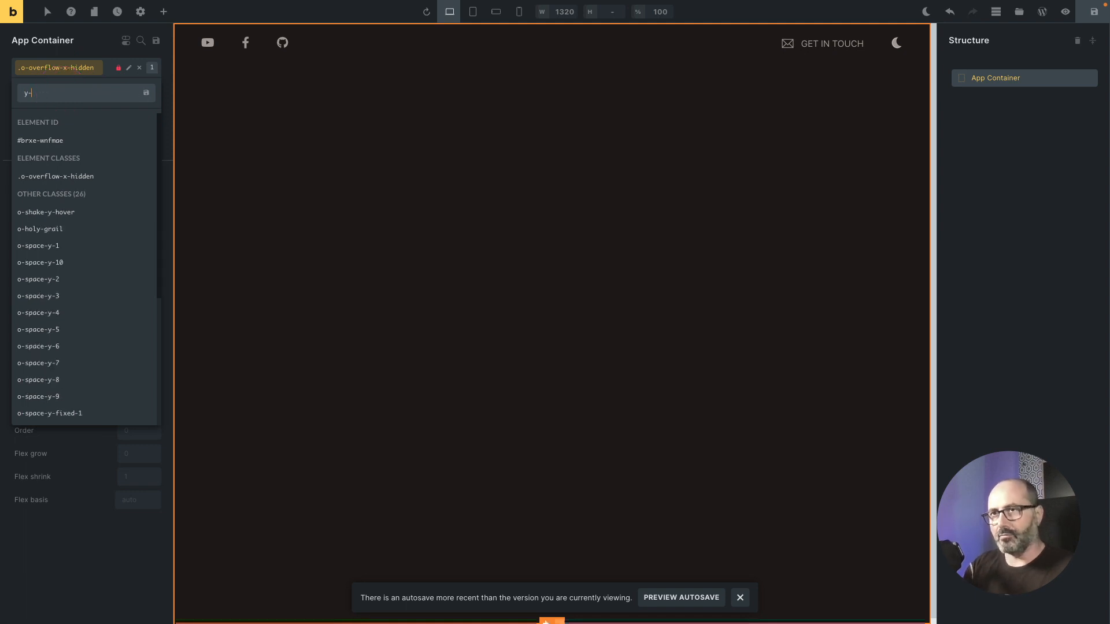
{"action": "type", "text": "scr"}
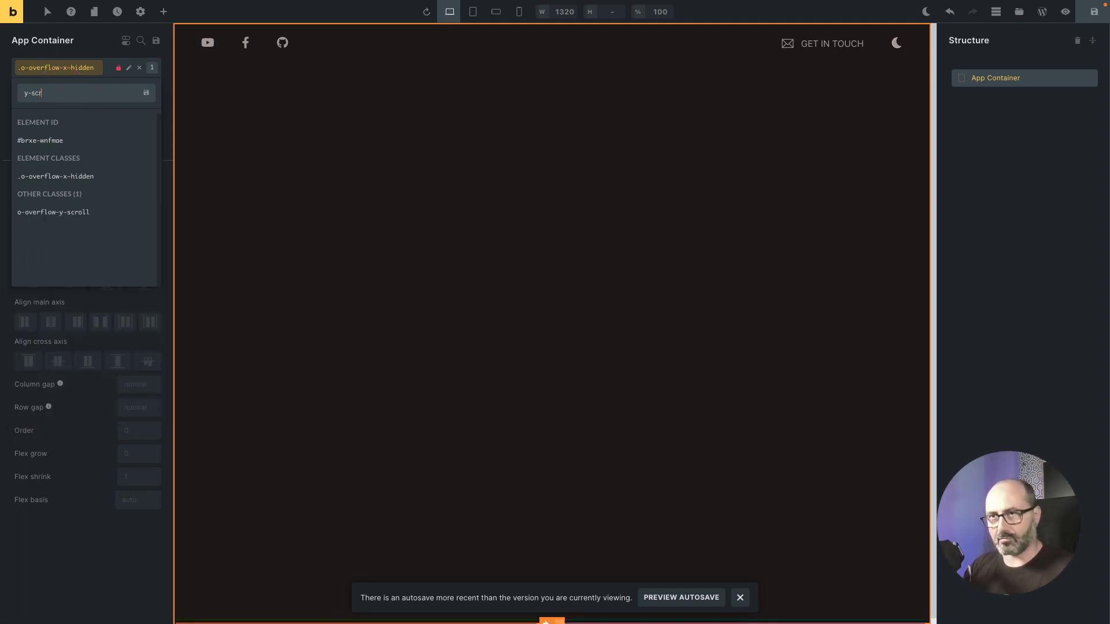
{"action": "key", "text": "Down"}
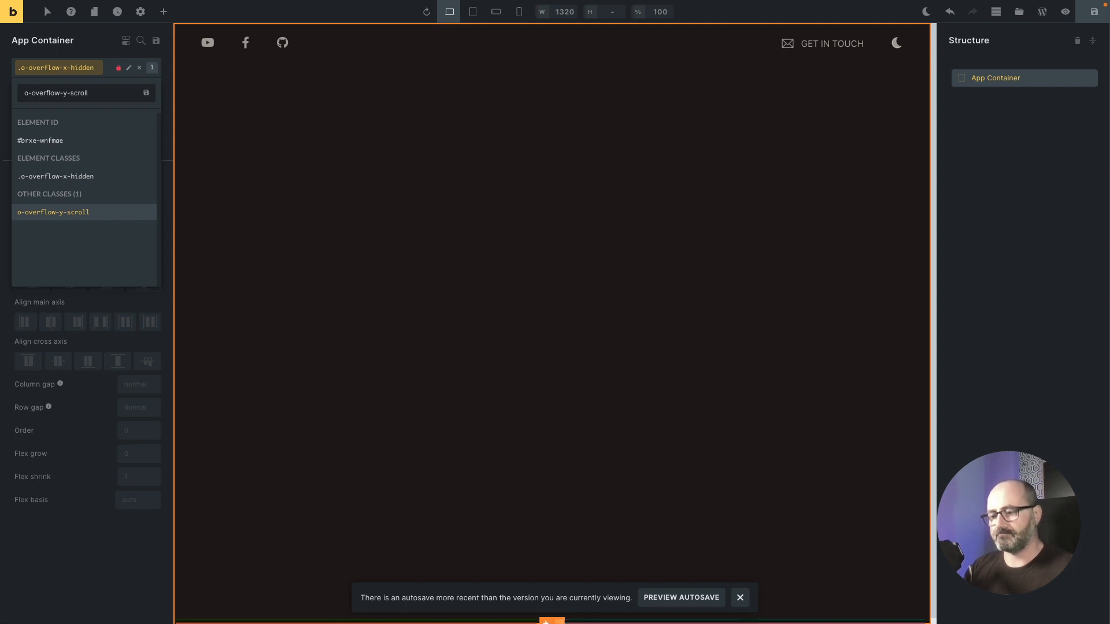
{"action": "key", "text": "Return"}
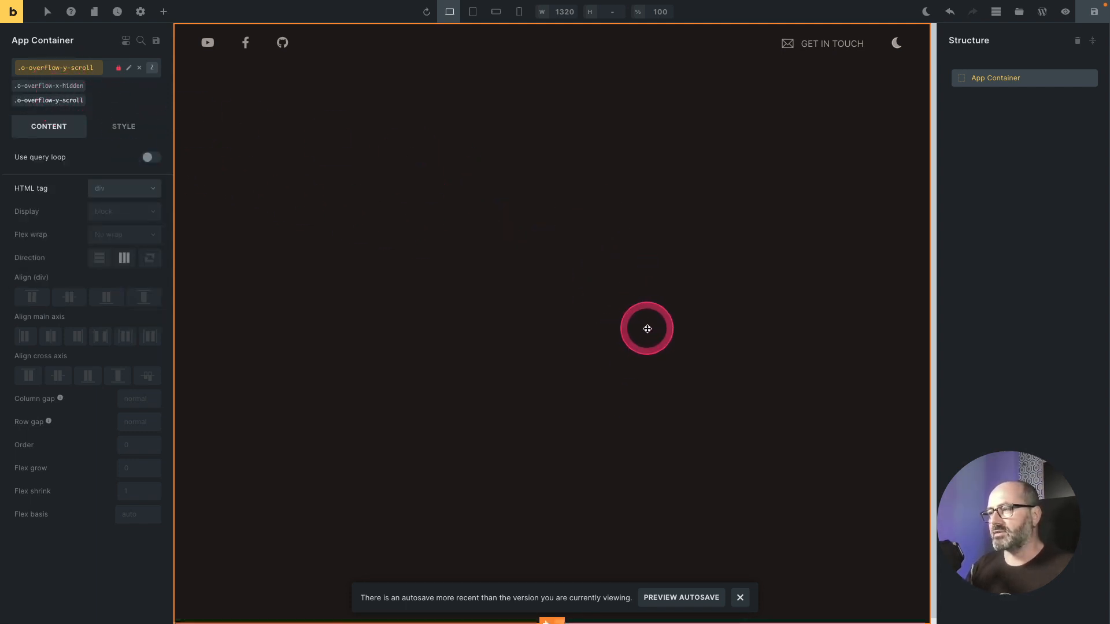
{"action": "key", "text": "ctrl+s"}
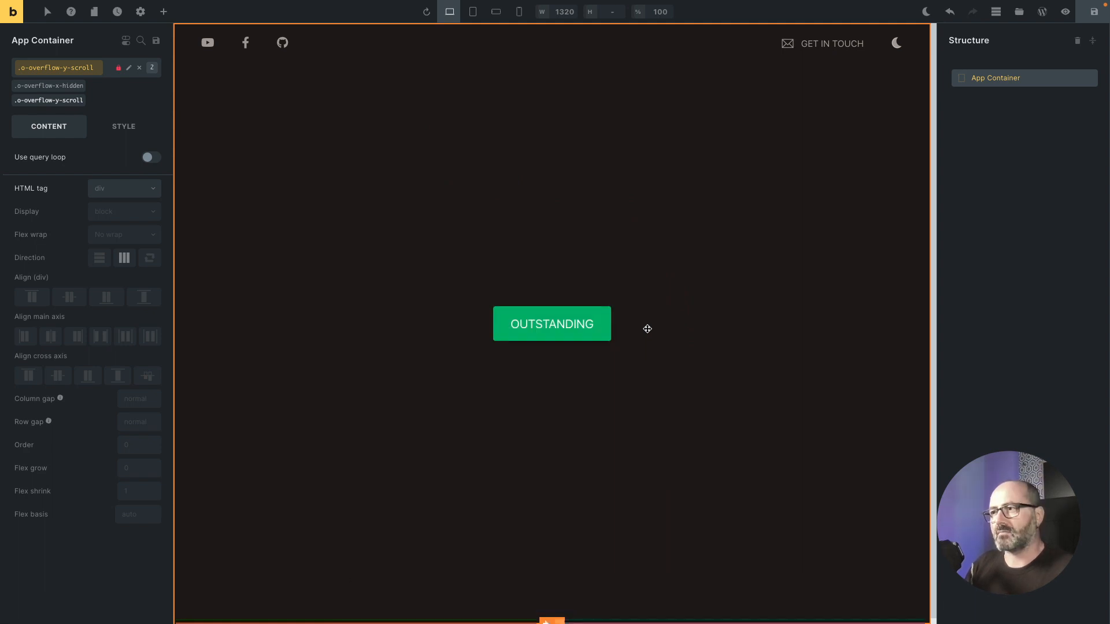
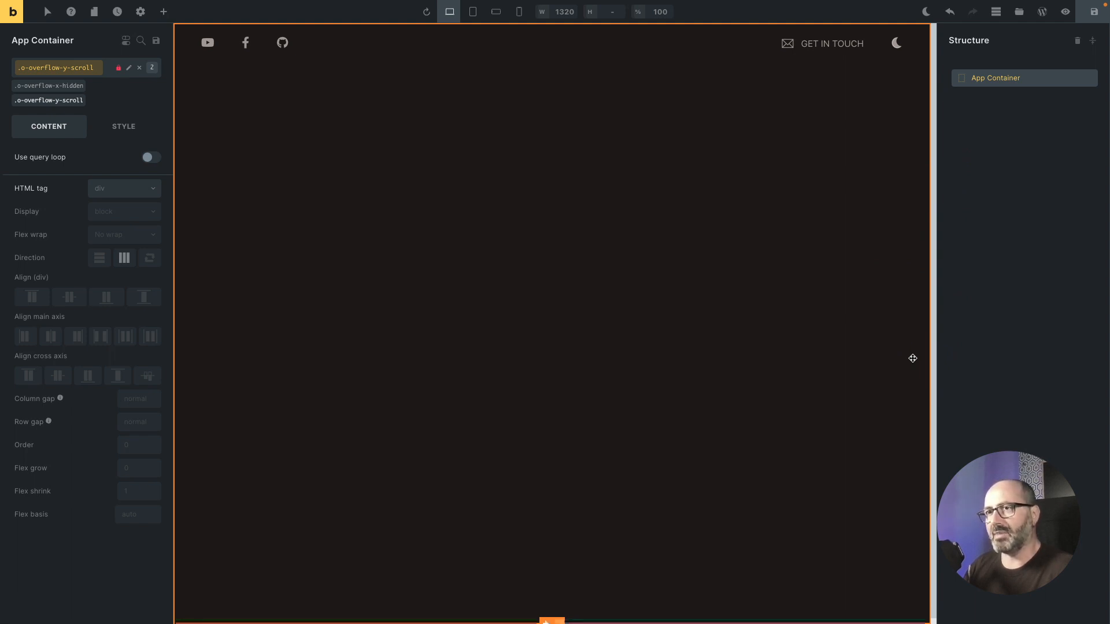
Step: Add the o-scrollbar class to the App Container and save the page
{"action": "left_click", "coordinate": [109, 73]}
{"action": "type", "text": "scrollbar"}
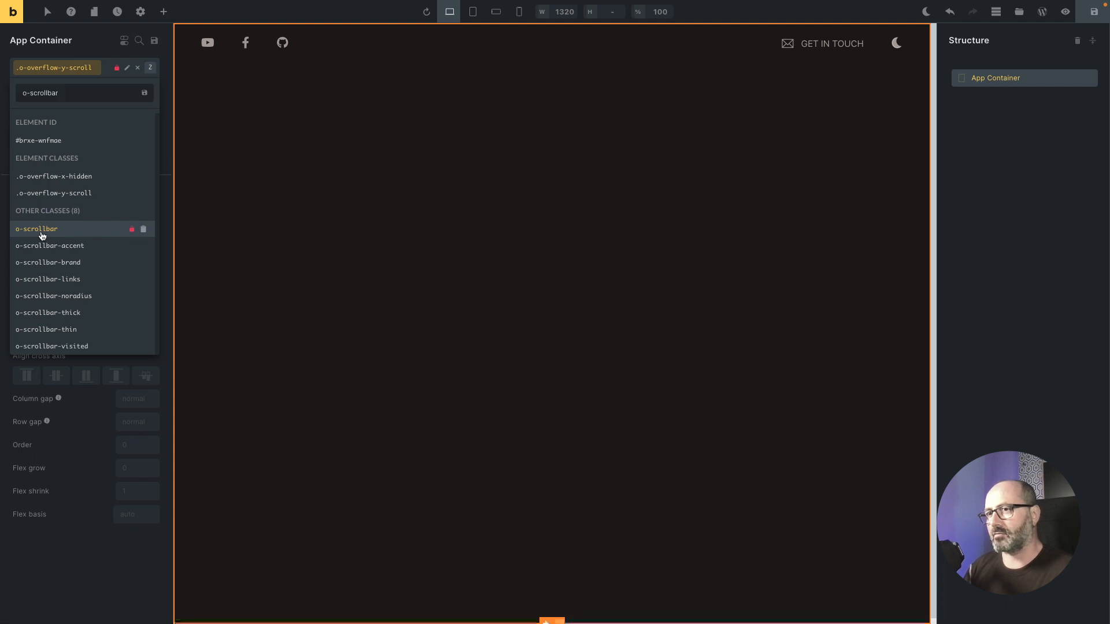
{"action": "left_click", "coordinate": [42, 235]}
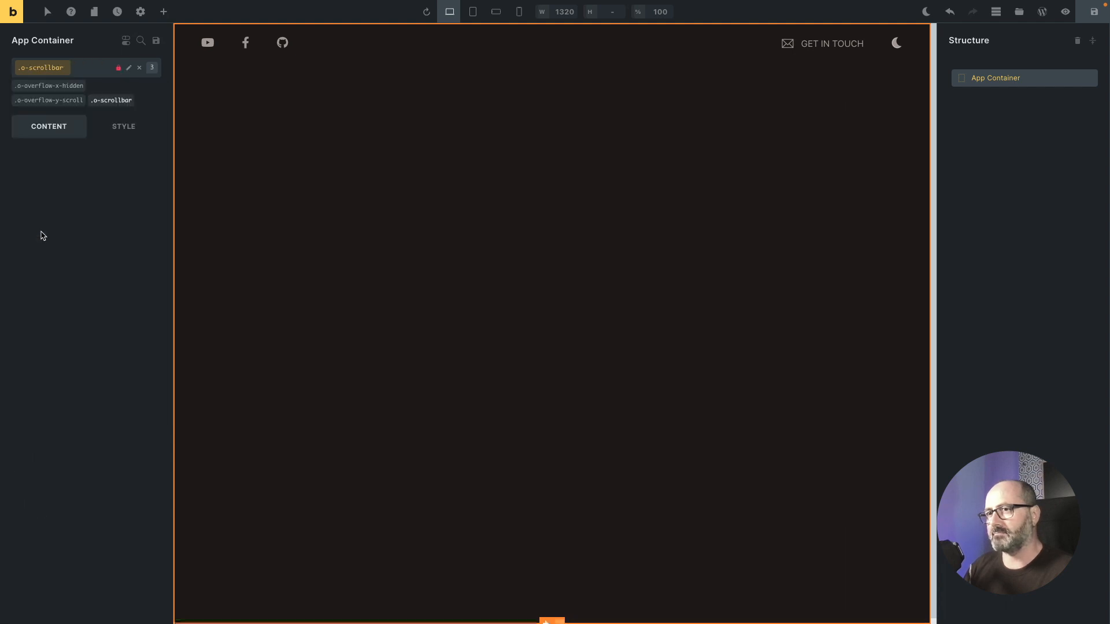
{"action": "left_click", "coordinate": [350, 238]}
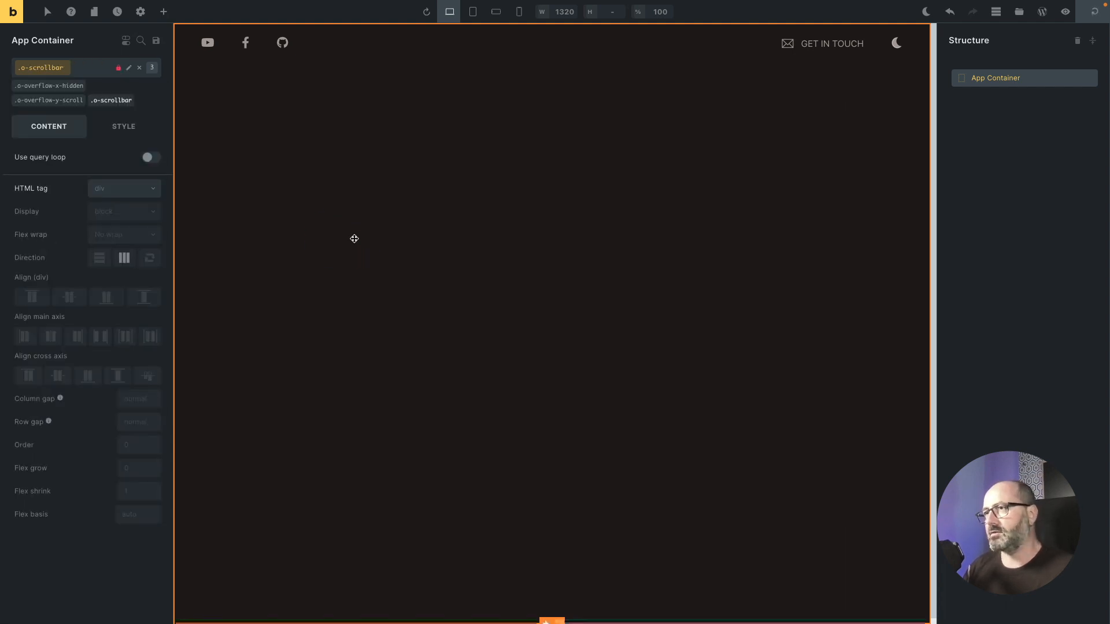
{"action": "key", "text": "super+s"}
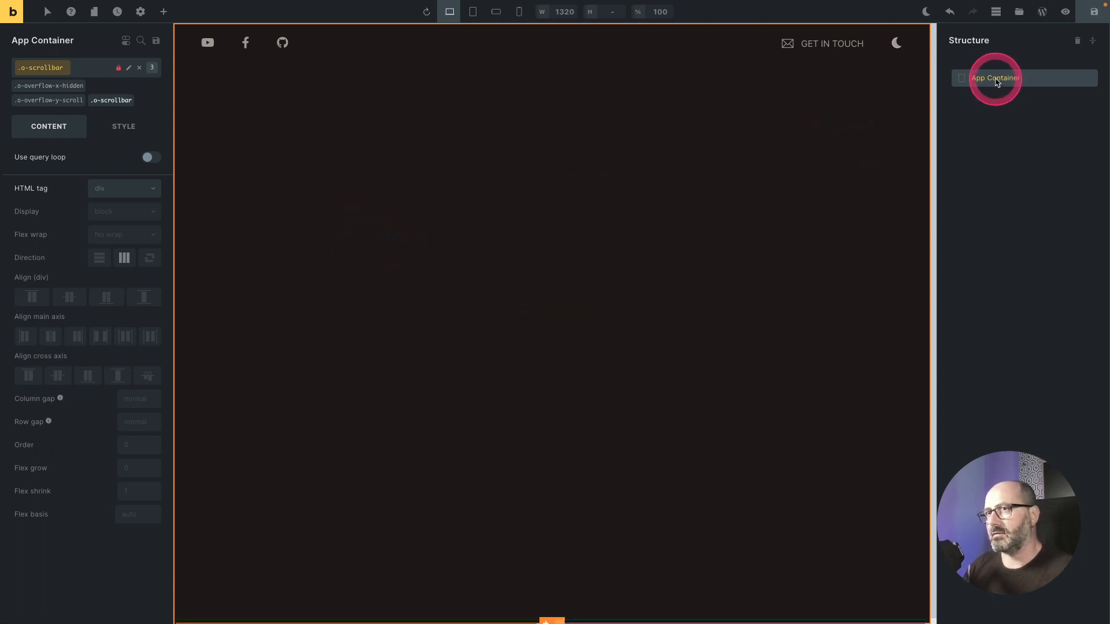
Step: Add a Section with its Container and nest it inside the App Container
{"action": "left_click", "coordinate": [163, 11]}
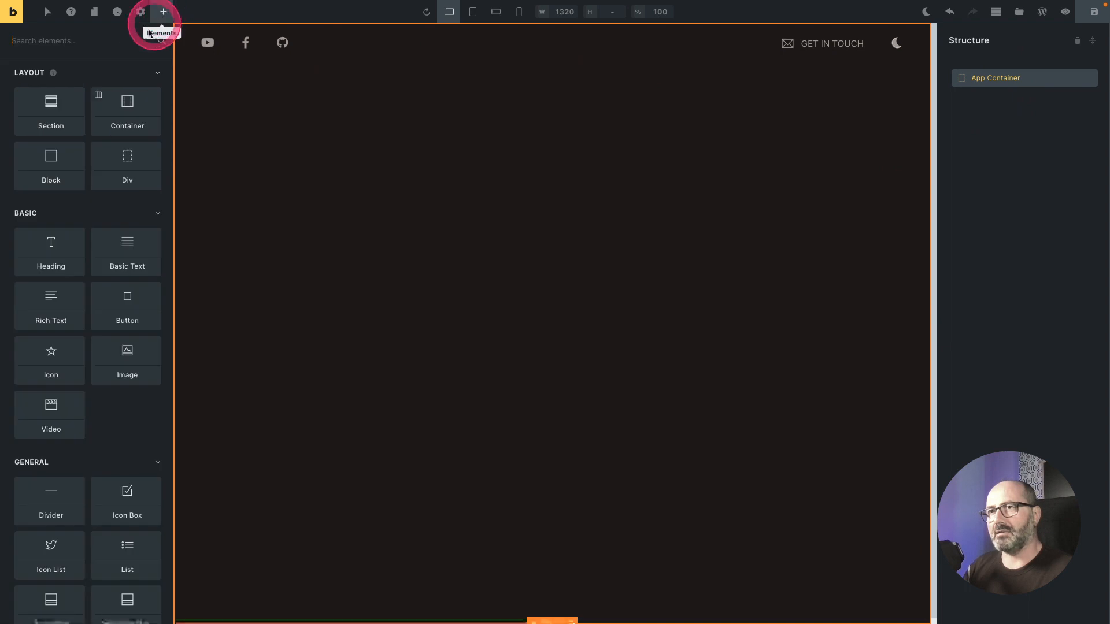
{"action": "left_click", "coordinate": [59, 111]}
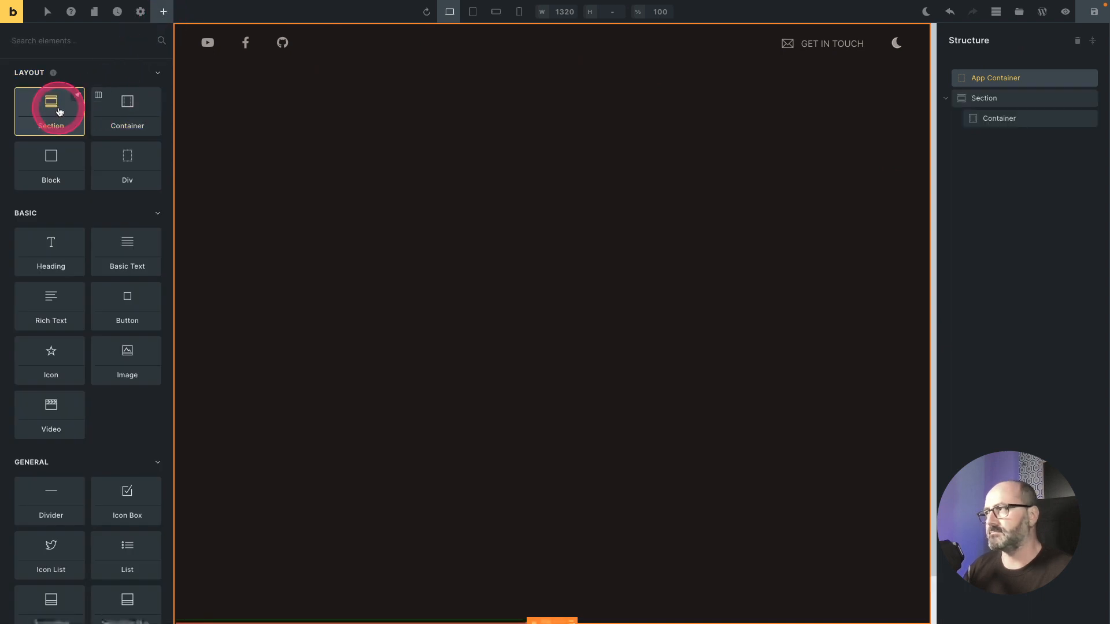
{"action": "left_click_drag", "start_coordinate": [987, 99], "coordinate": [1009, 82]}
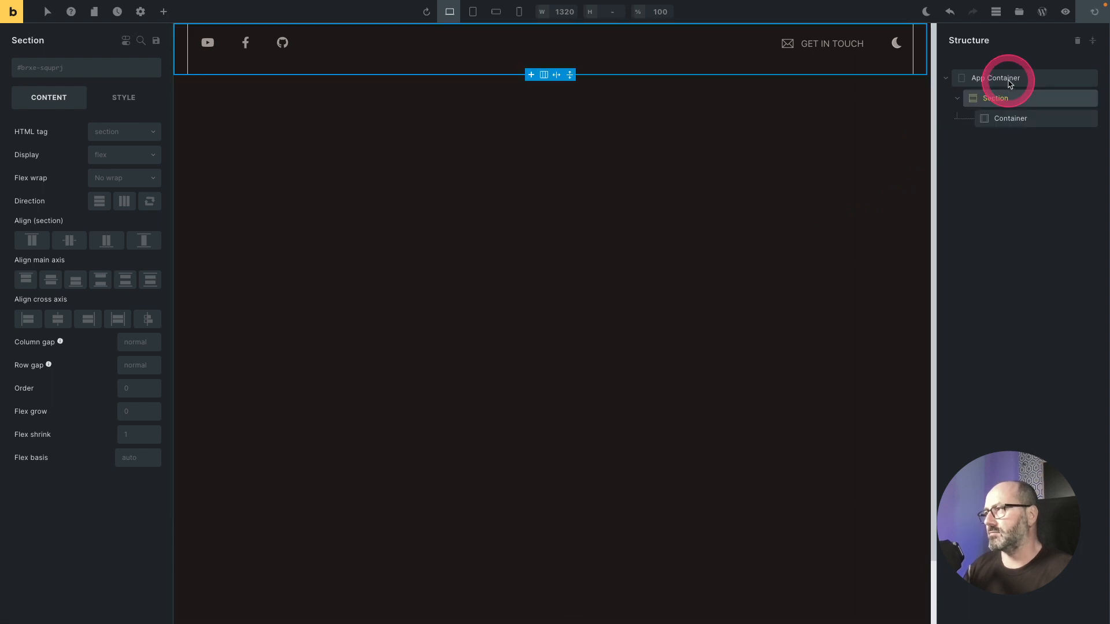
Step: Create a c-section class and apply it to the new Section
{"action": "left_click", "coordinate": [60, 70]}
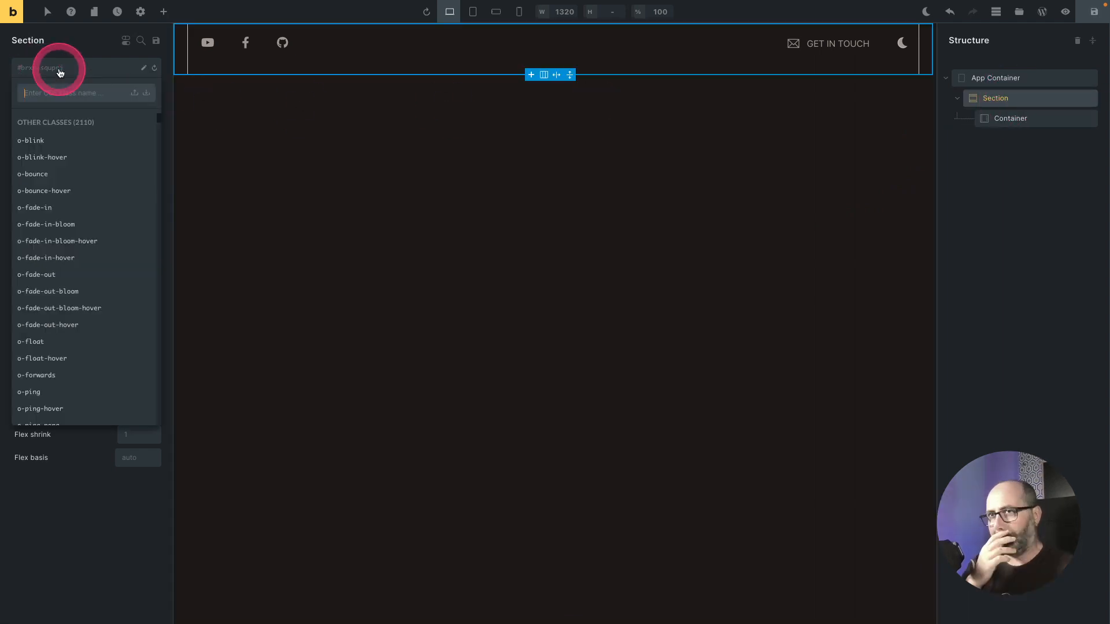
{"action": "type", "text": "c-hero"}
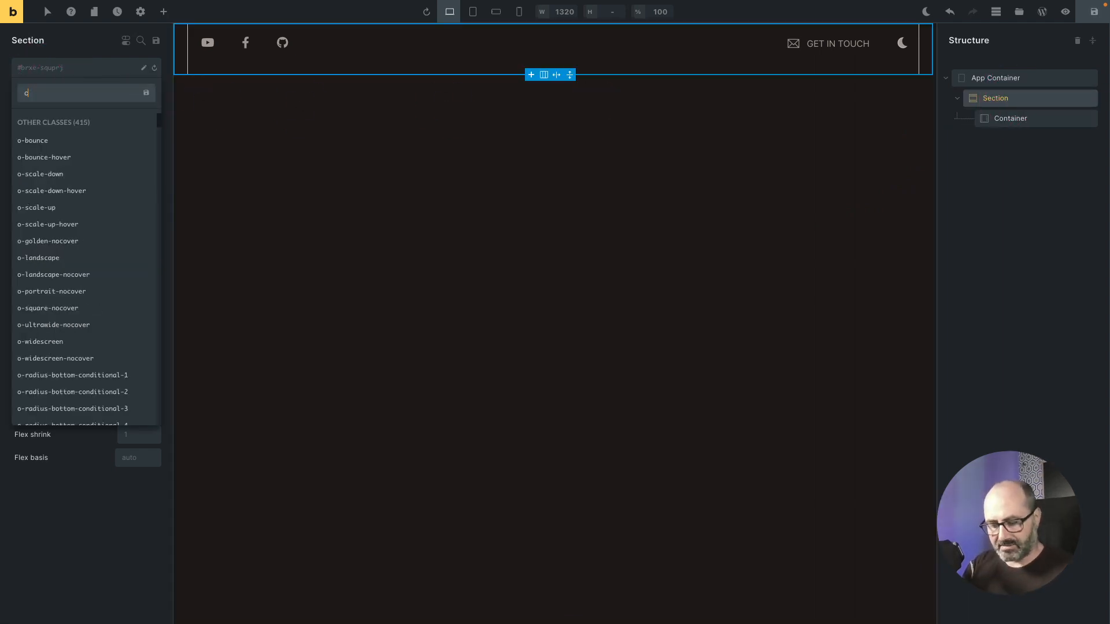
{"action": "left_click", "coordinate": [40, 69]}
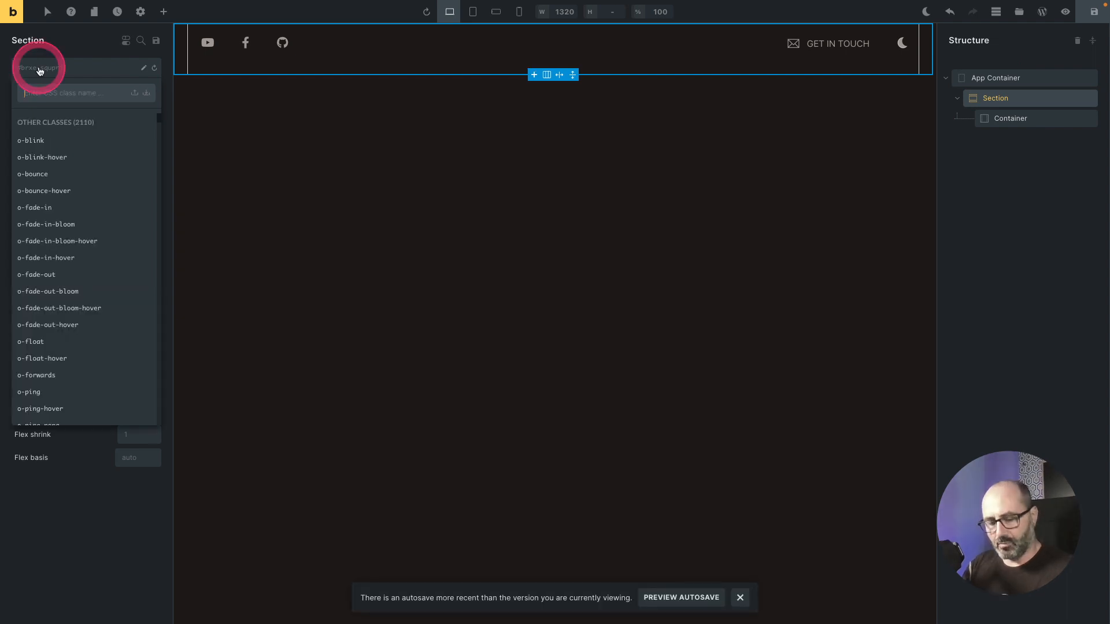
{"action": "type", "text": "c-s"}
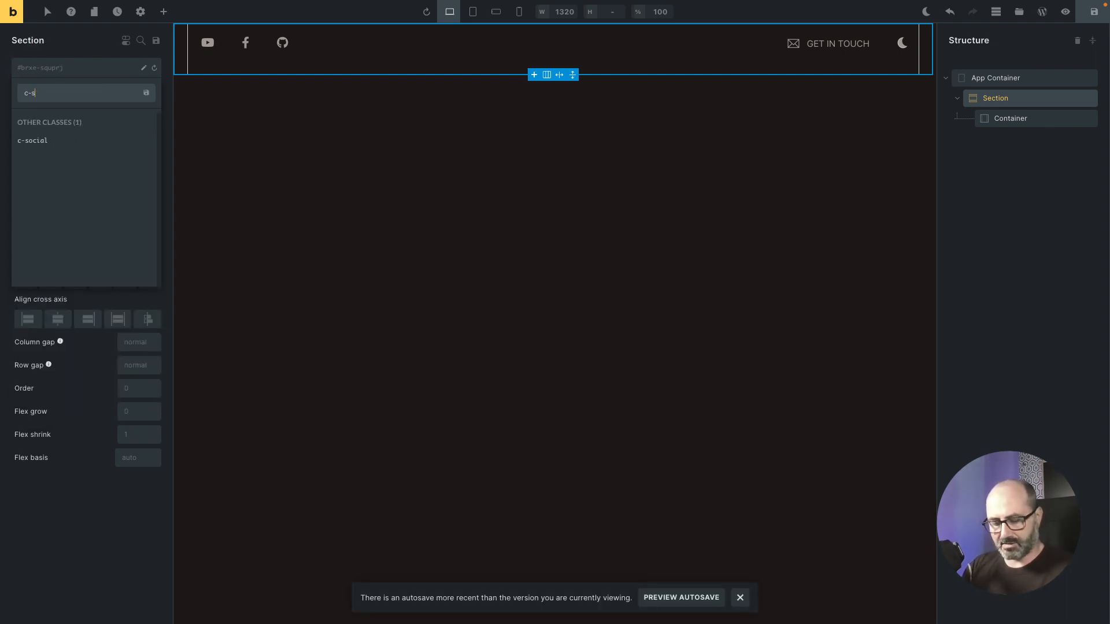
{"action": "type", "text": "ect"}
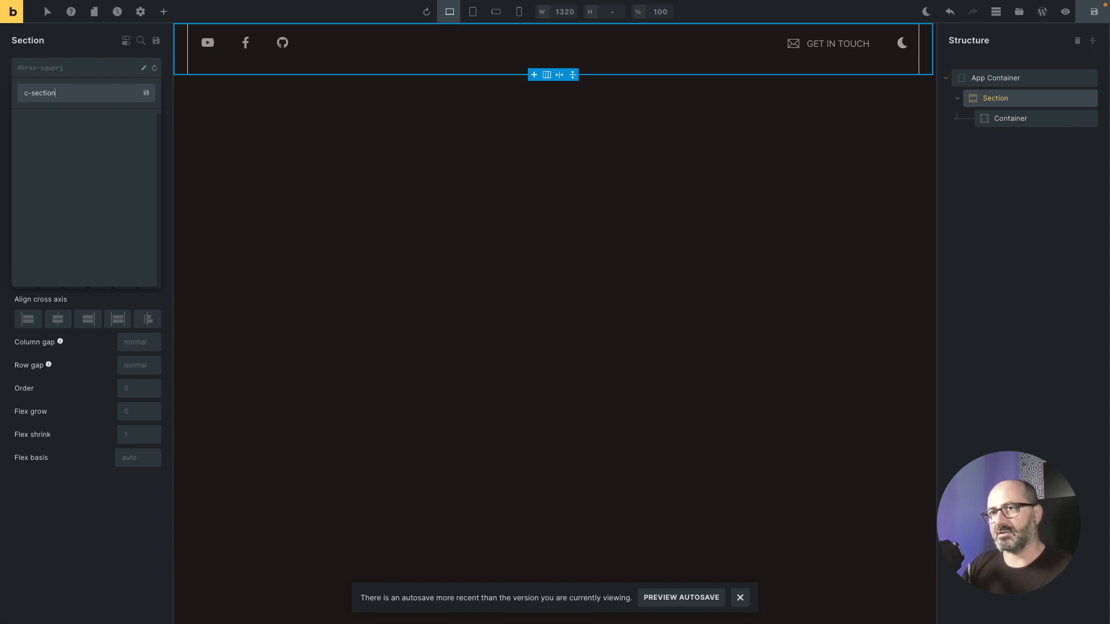
{"action": "type", "text": "ion"}
{"action": "key", "text": "Return"}
Step: Set the Section's height to 100vh with the size picker and add the o-super-centered class
{"action": "left_click", "coordinate": [124, 117]}
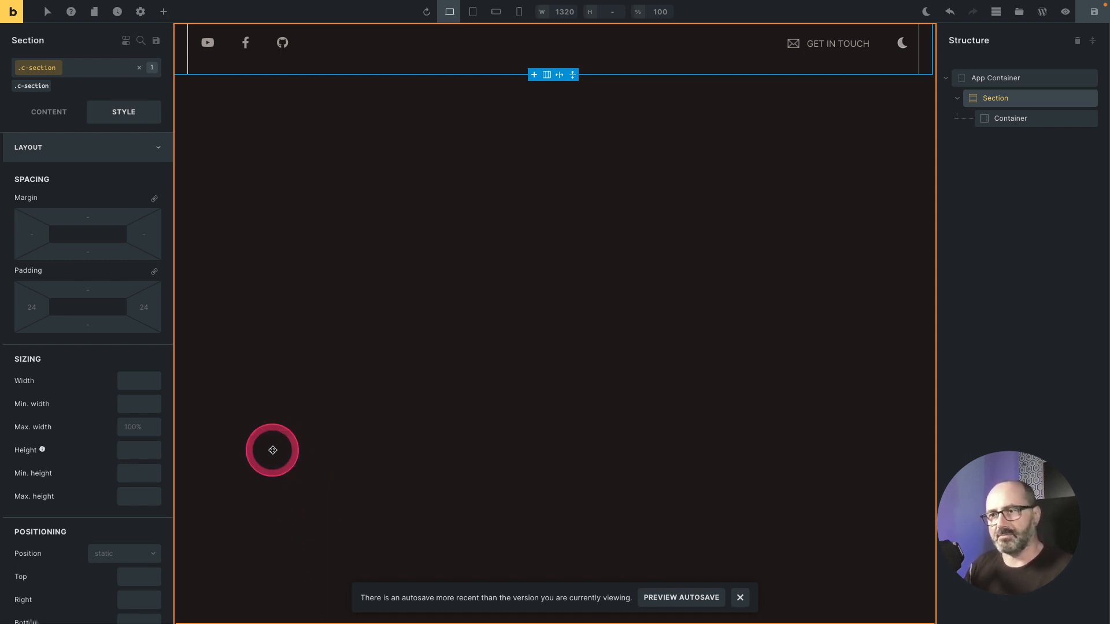
{"action": "left_click", "coordinate": [142, 452]}
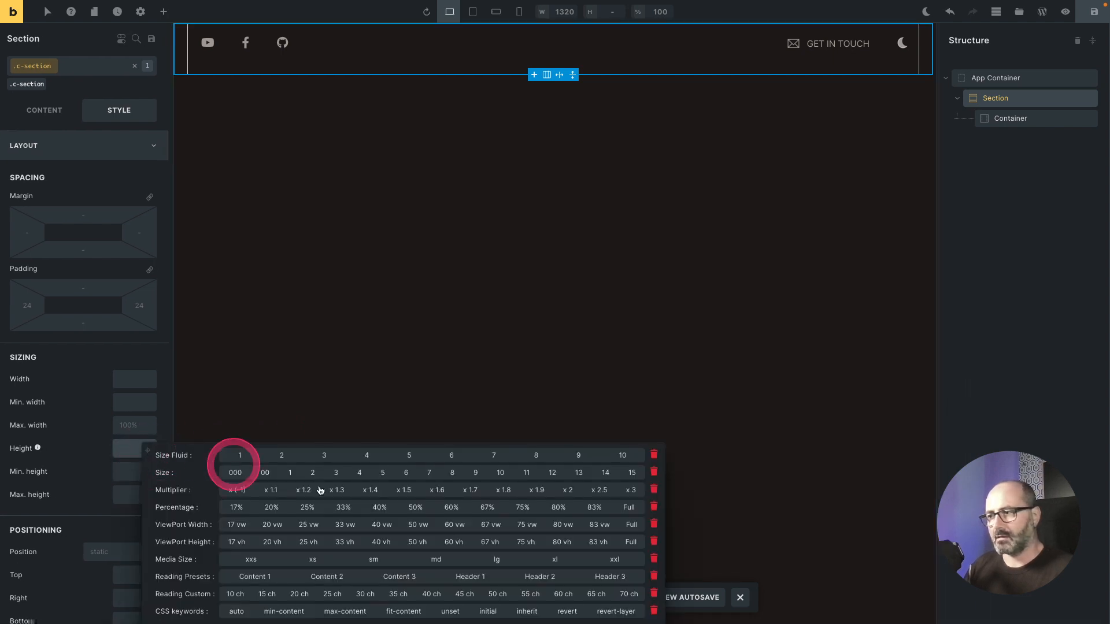
{"action": "left_click", "coordinate": [631, 541]}
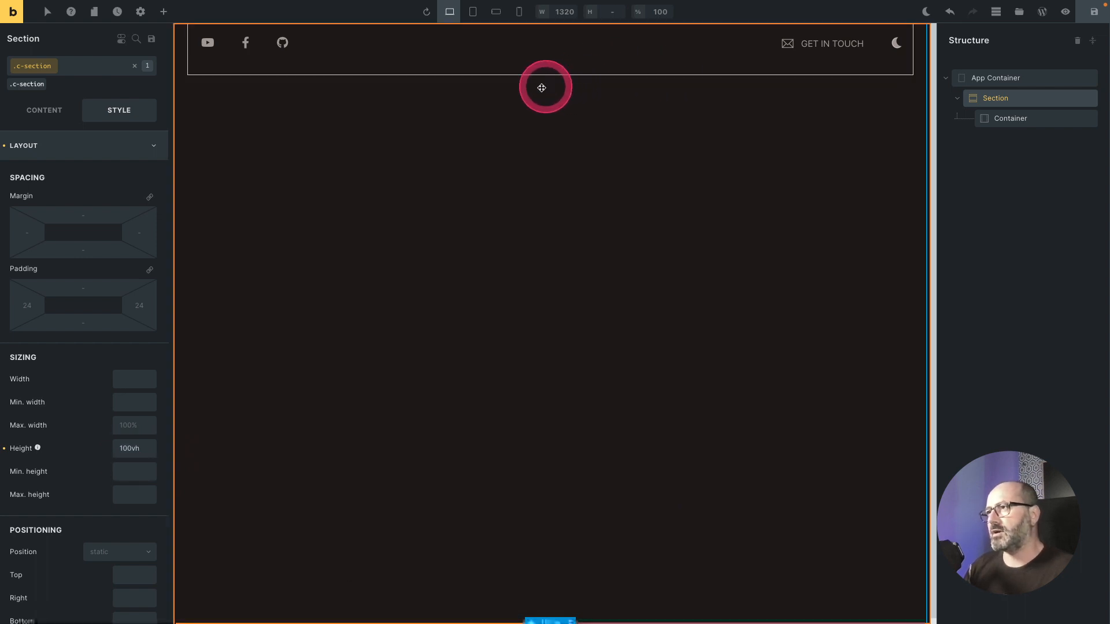
{"action": "left_click", "coordinate": [38, 69]}
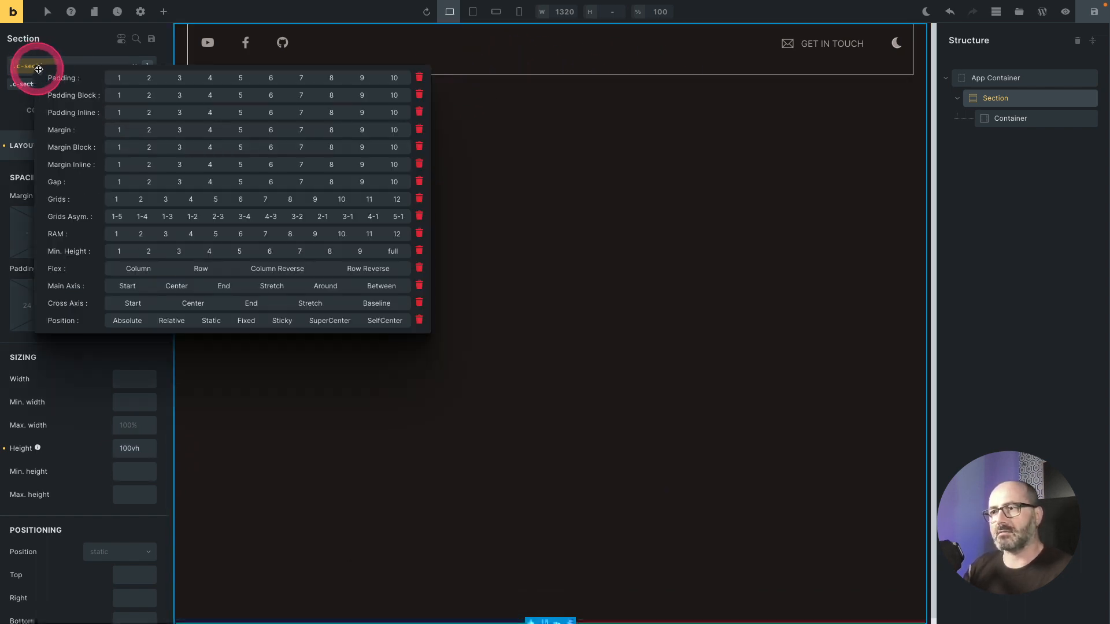
{"action": "left_click", "coordinate": [335, 323]}
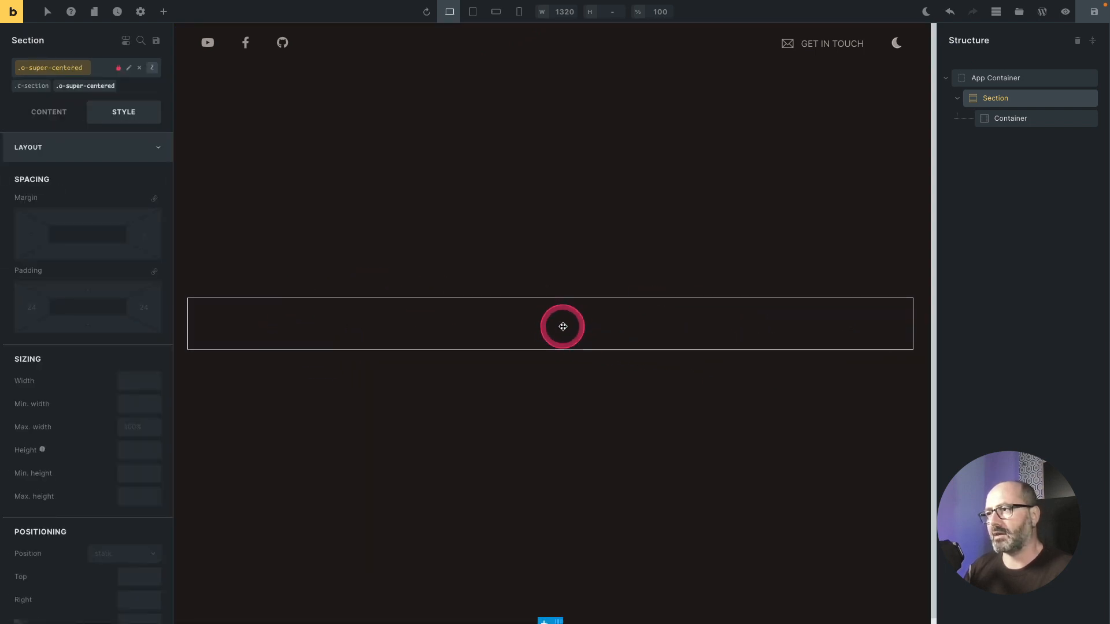
Step: Add a Heading inside the Section's Container, change its text to "I am a section", and save
{"action": "left_click", "coordinate": [563, 327]}
{"action": "left_click", "coordinate": [164, 12]}
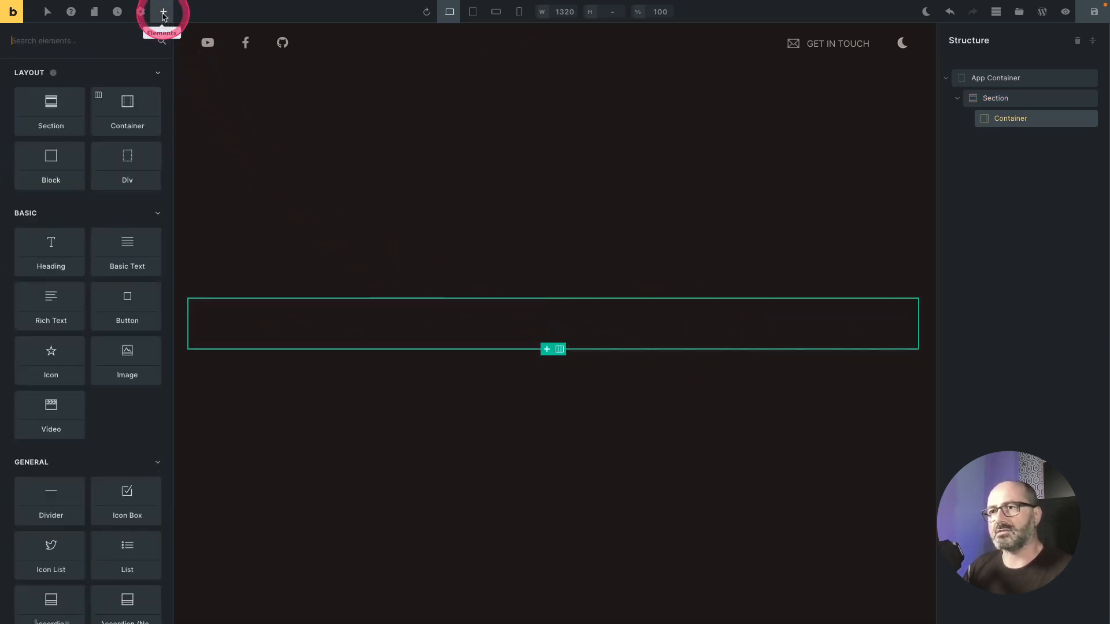
{"action": "left_click", "coordinate": [52, 243]}
{"action": "left_click", "coordinate": [250, 320]}
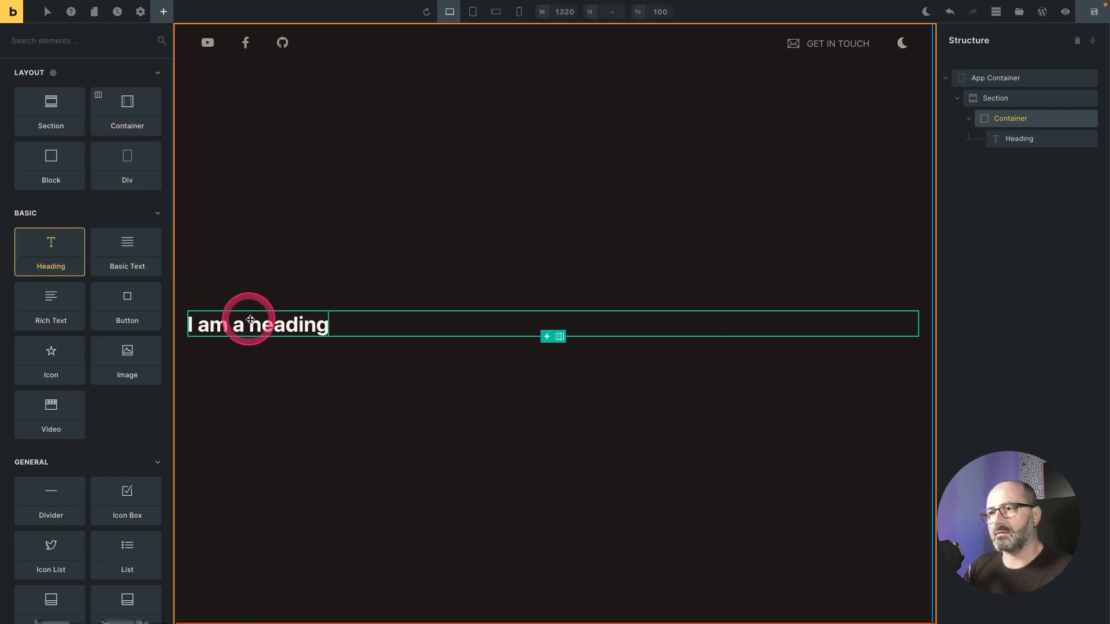
{"action": "left_click", "coordinate": [294, 325]}
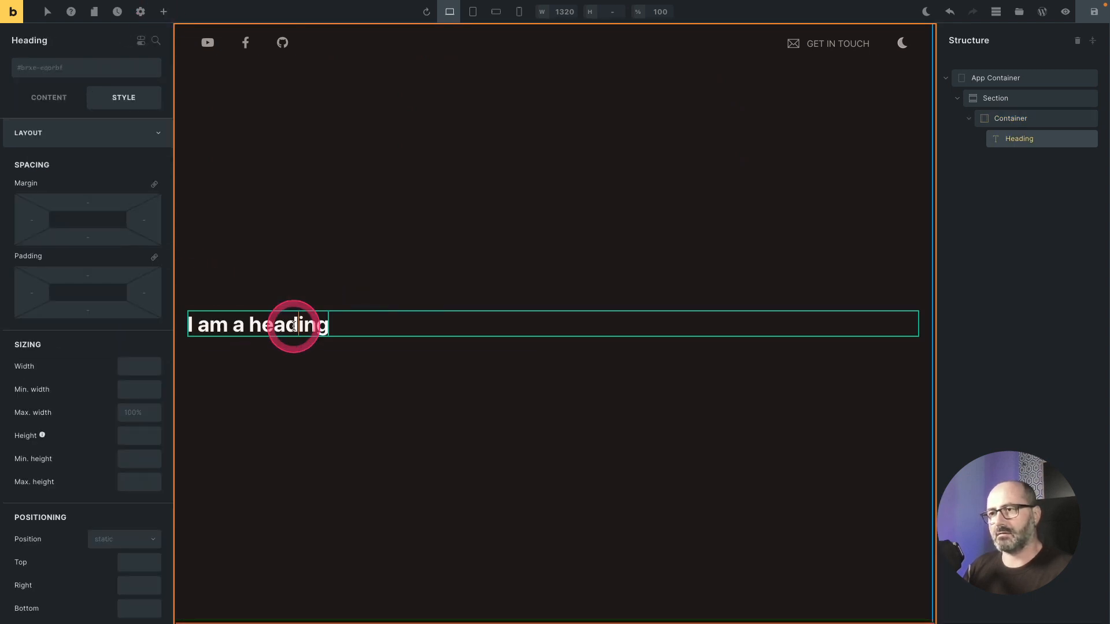
{"action": "double_click", "coordinate": [295, 325]}
{"action": "type", "text": "section"}
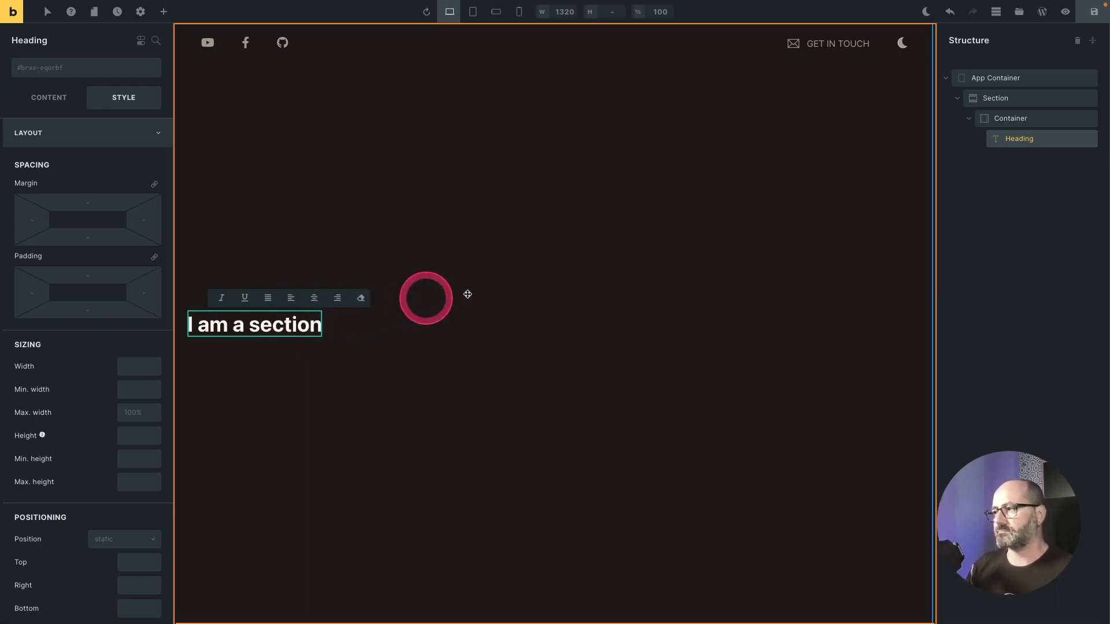
{"action": "key", "text": "ctrl+s"}
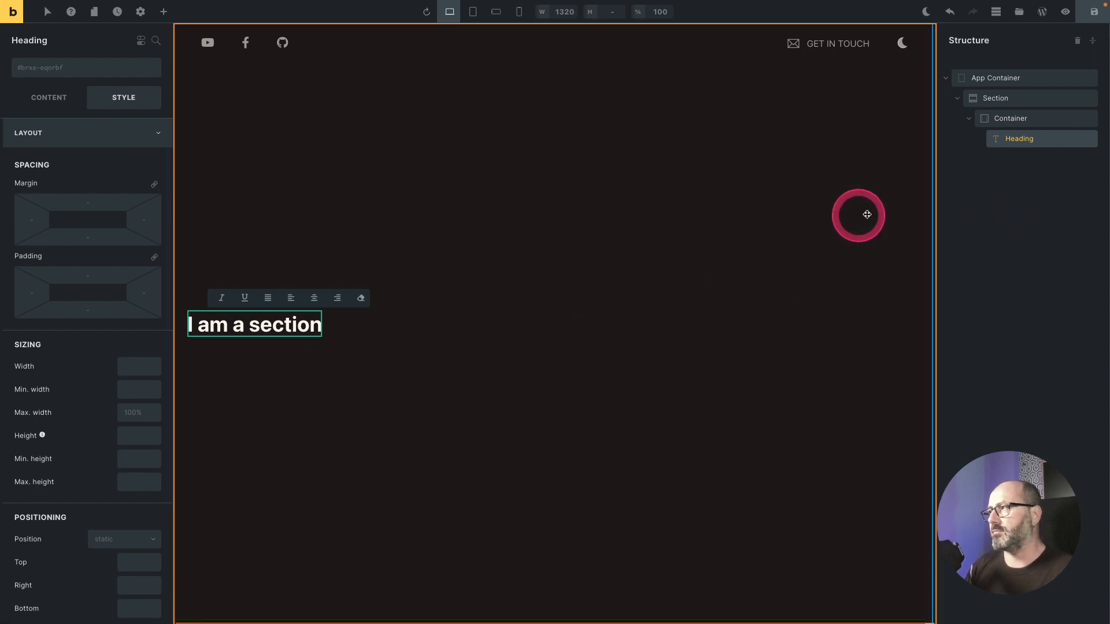
Step: Duplicate the Section with its Container and Heading
{"action": "left_click", "coordinate": [1038, 100]}
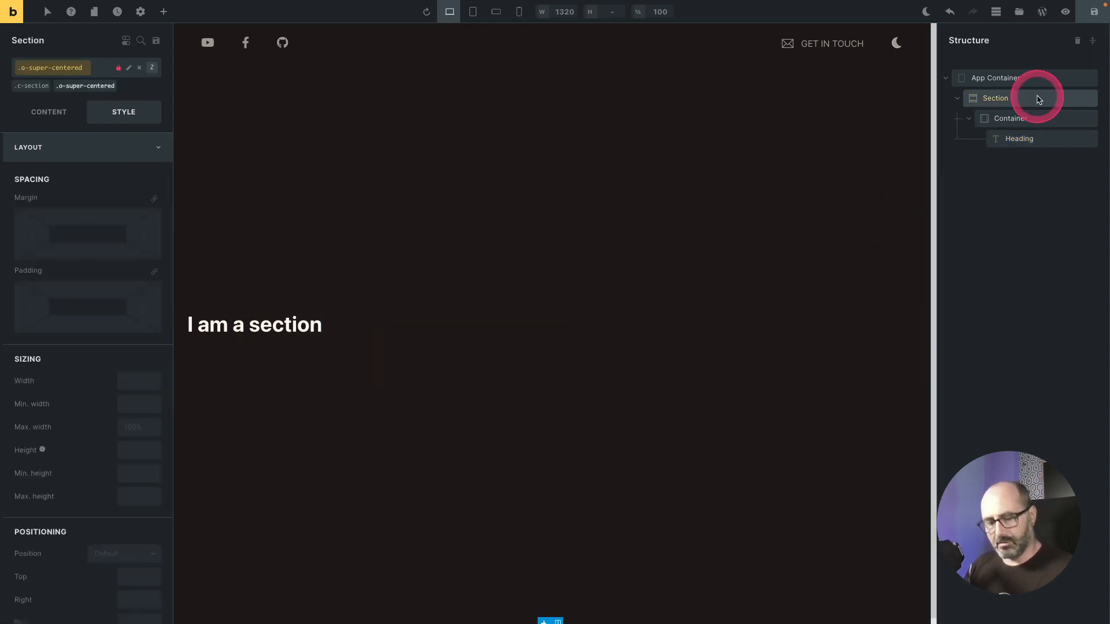
{"action": "key", "text": "ctrl+d"}
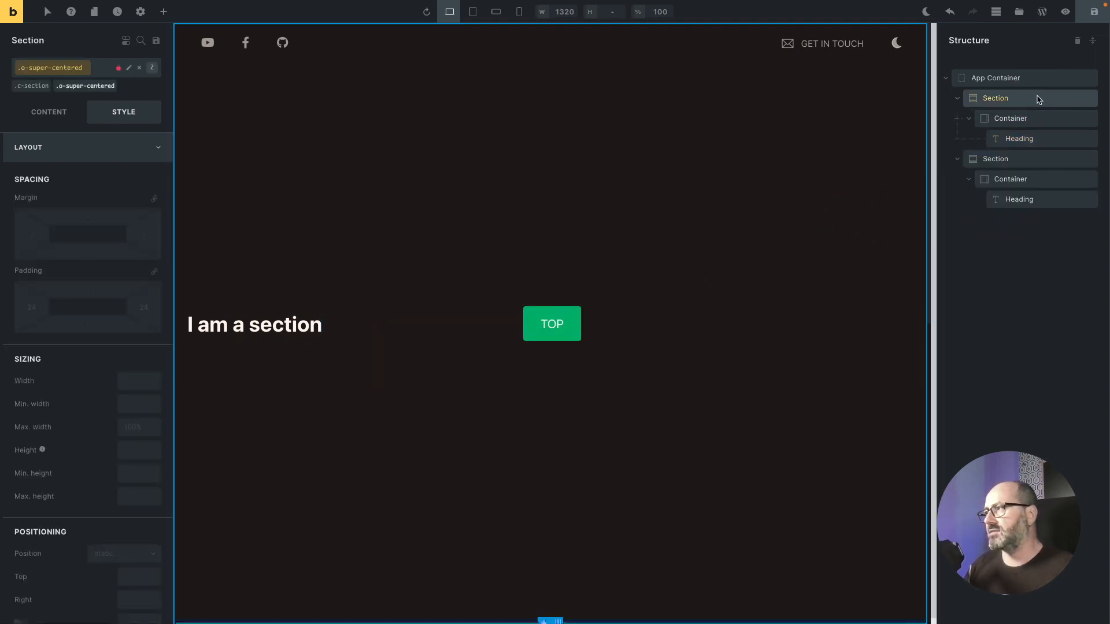
{"action": "left_click", "coordinate": [1022, 77]}
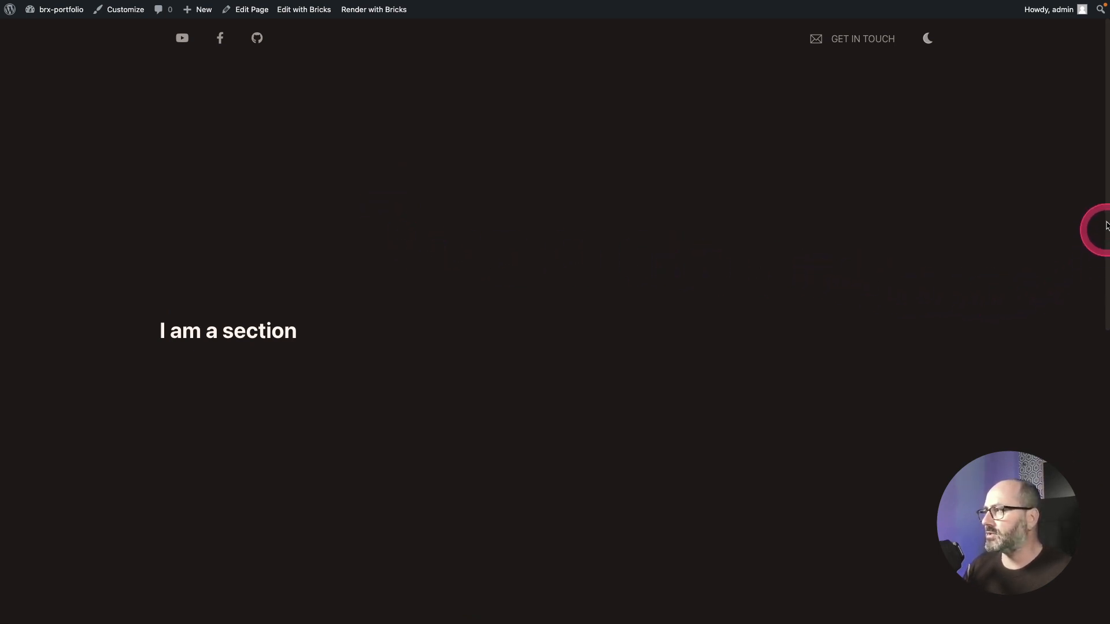
Step: Scroll through the page on the front end to check how the sections scroll under the header
{"action": "scroll", "coordinate": [1001, 334], "scroll_direction": "down", "scroll_amount": 1}
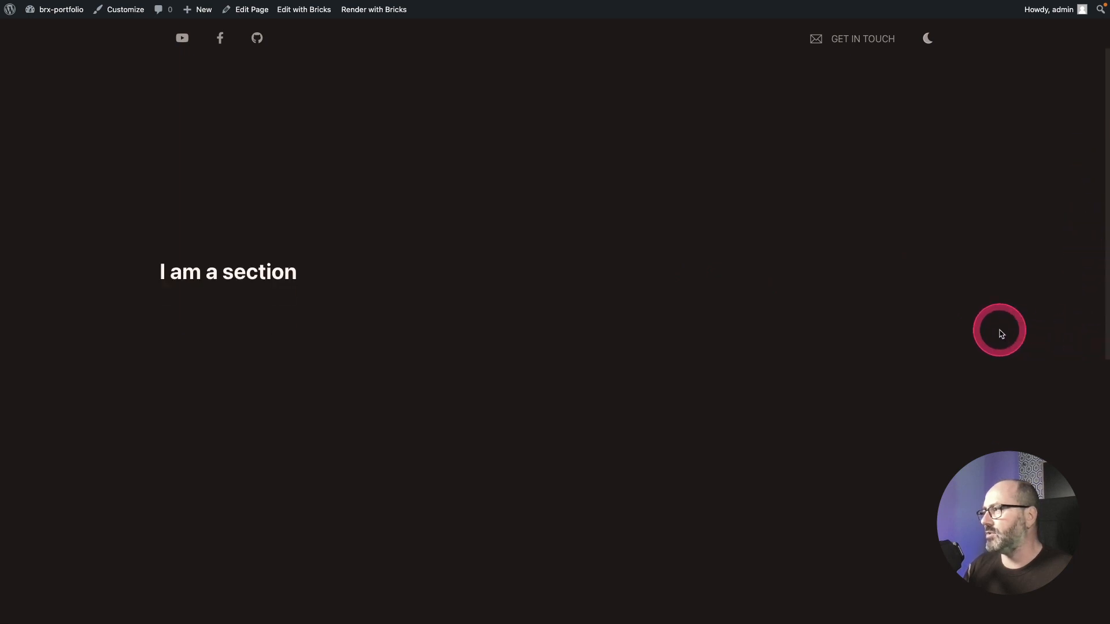
{"action": "scroll", "coordinate": [1001, 334], "scroll_direction": "down", "scroll_amount": 5}
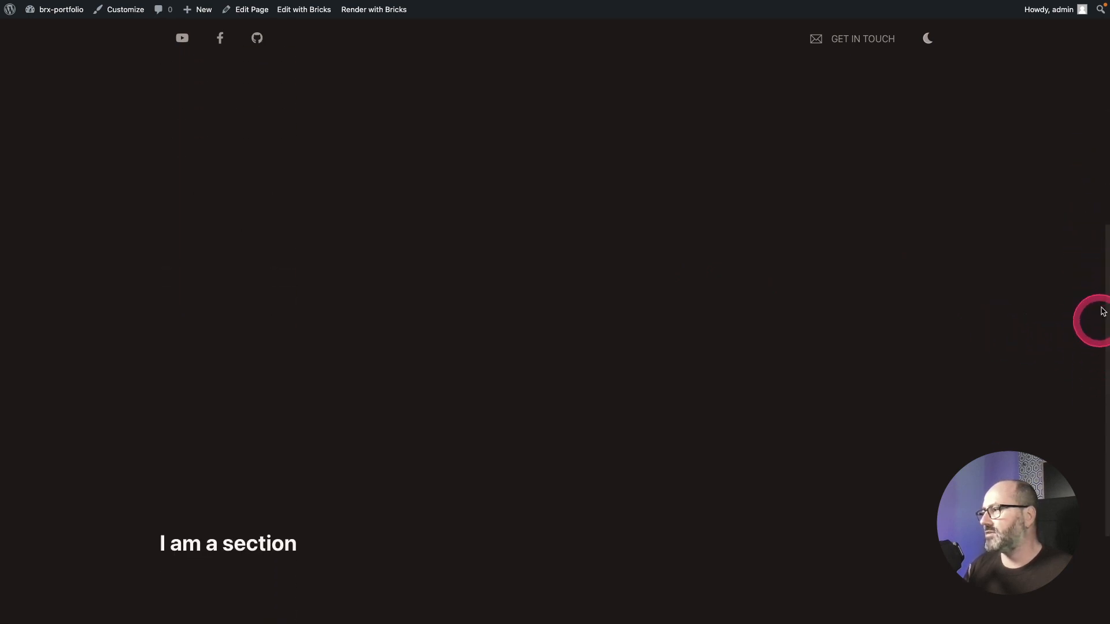
{"action": "scroll", "coordinate": [1069, 358], "scroll_direction": "down", "scroll_amount": 8}
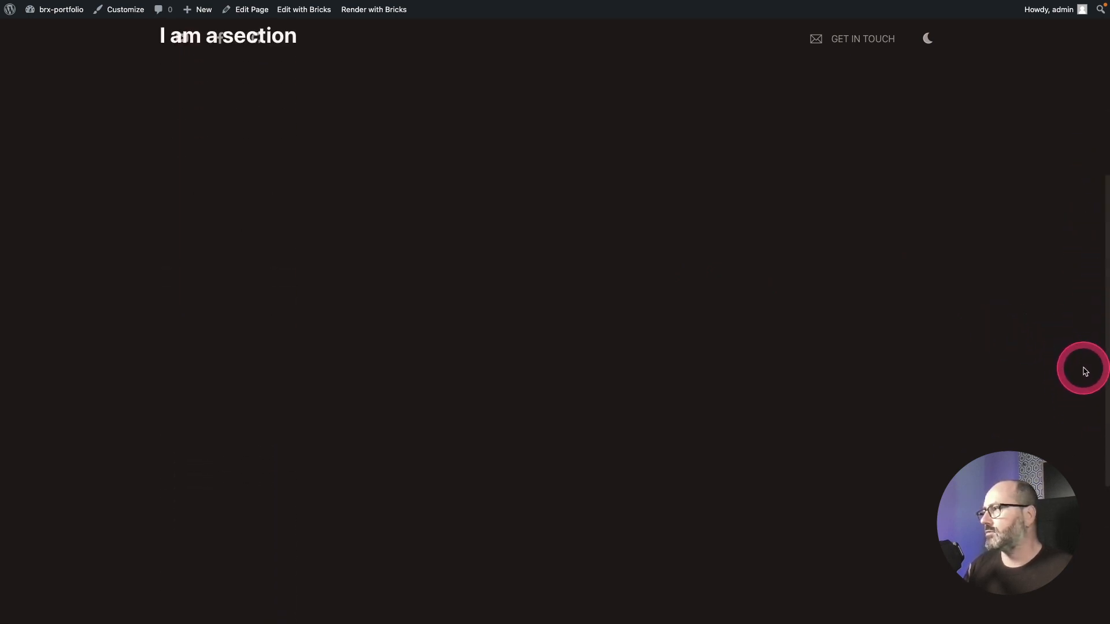
{"action": "scroll", "coordinate": [1084, 372], "scroll_direction": "up", "scroll_amount": 5}
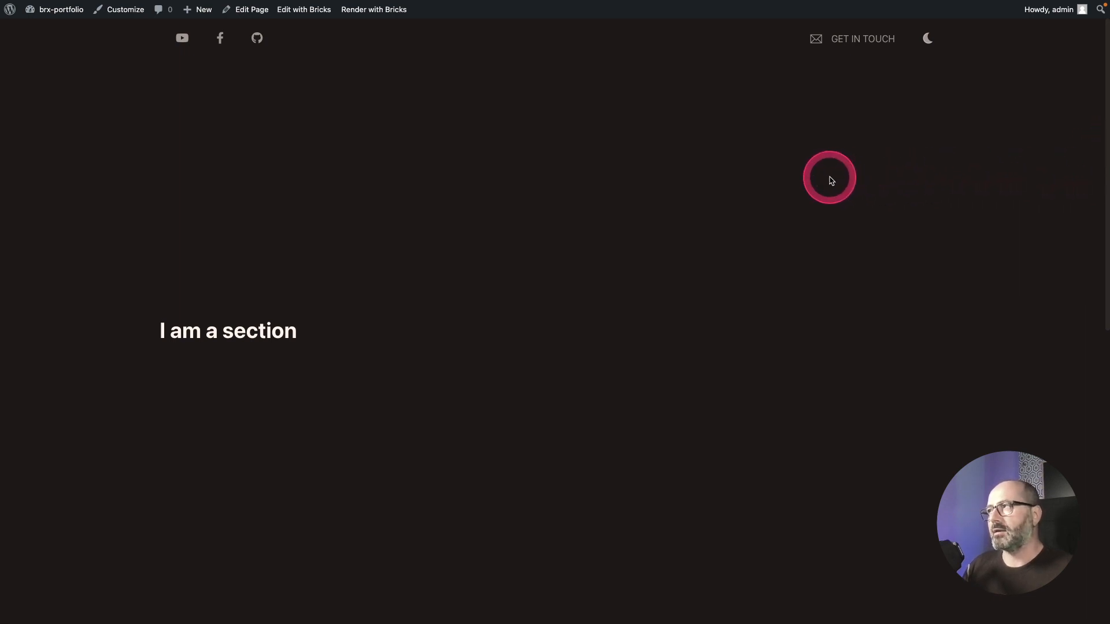
Step: Return to the builder and add the o-scrollbar-brand class to the App Container
{"action": "key", "text": "ctrl+Tab"}
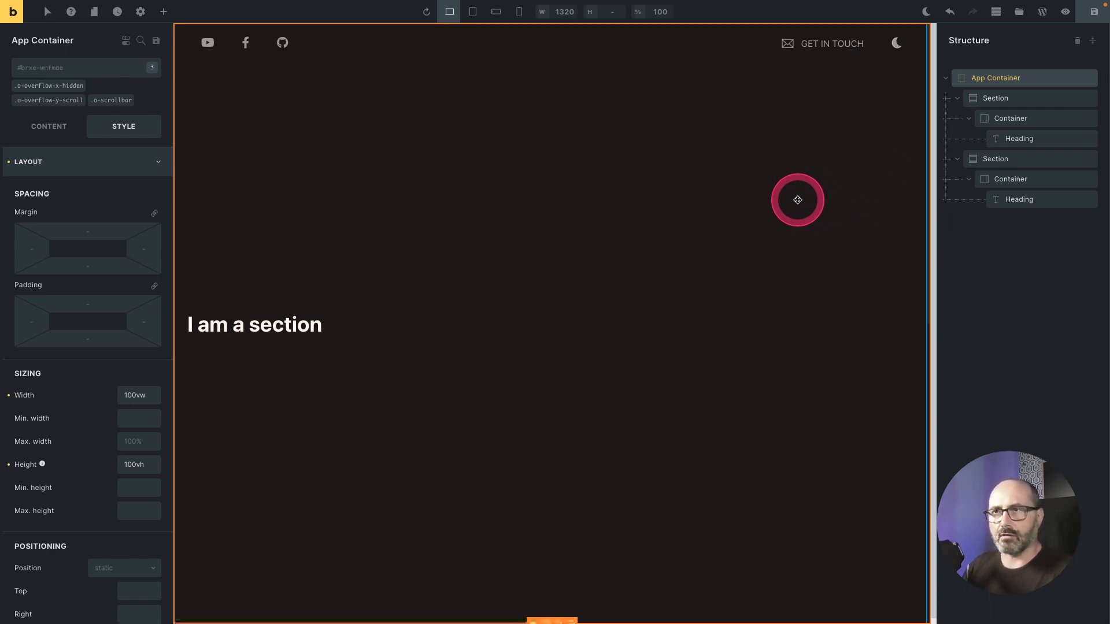
{"action": "left_click", "coordinate": [99, 75]}
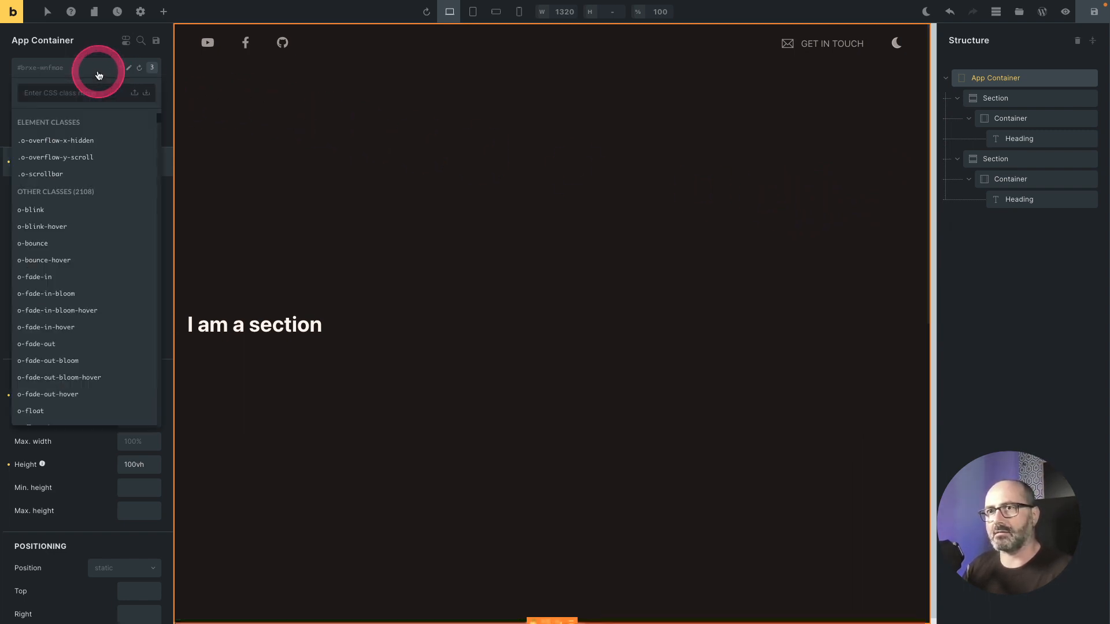
{"action": "type", "text": "scollbar-brand"}
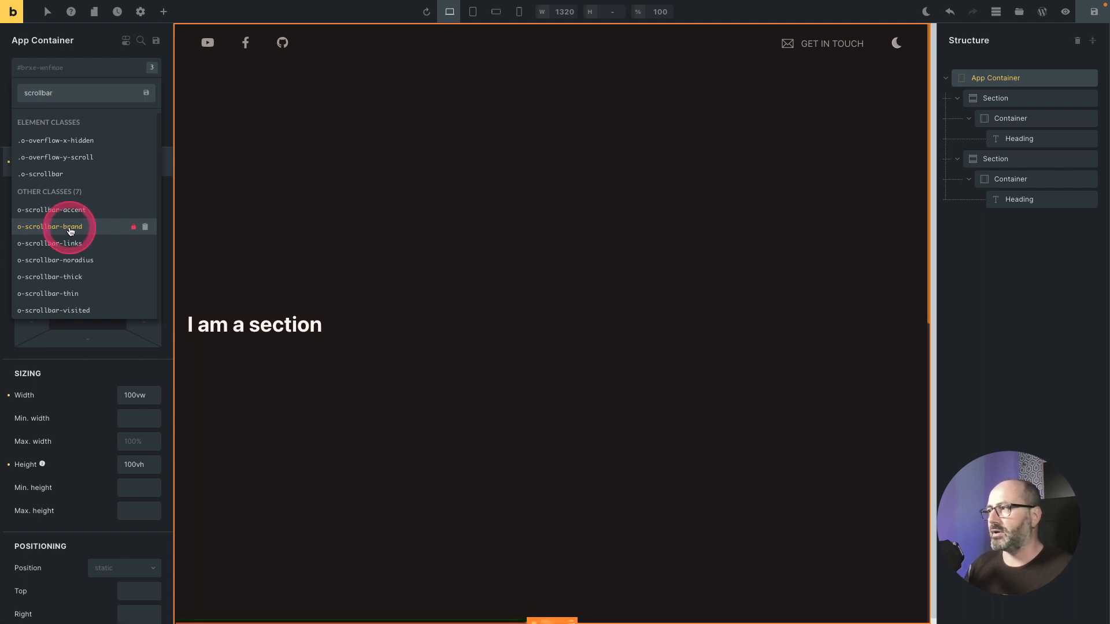
{"action": "left_click", "coordinate": [68, 226]}
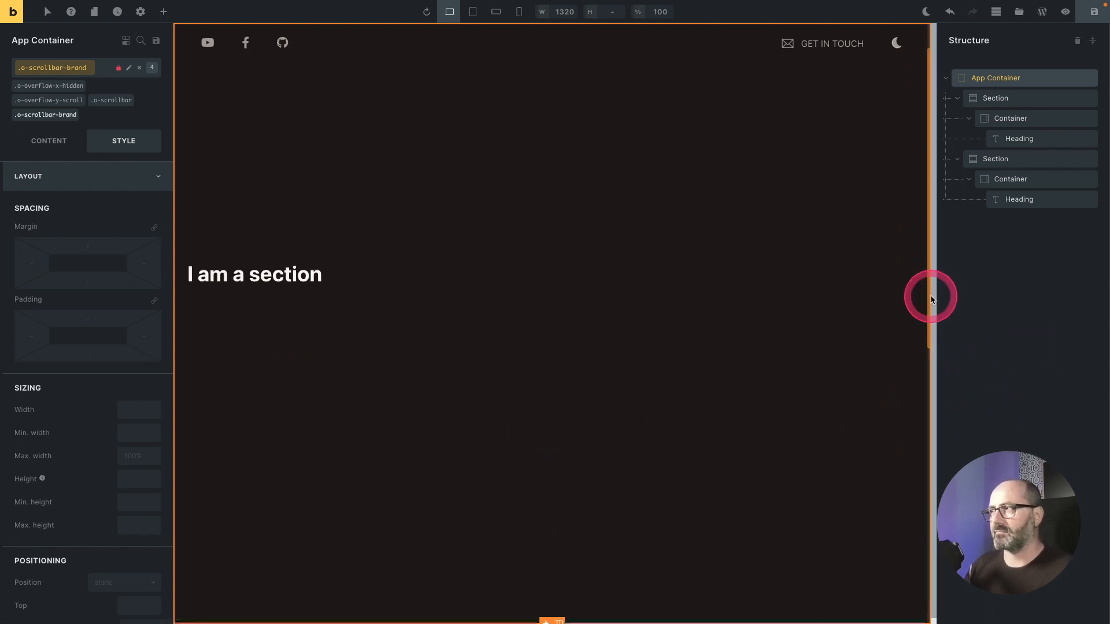
Step: Try the o-scrollbar-thick class on the App Container, test the canvas scrolling, and remove the class again
{"action": "scroll", "coordinate": [885, 298], "scroll_direction": "up", "scroll_amount": 1}
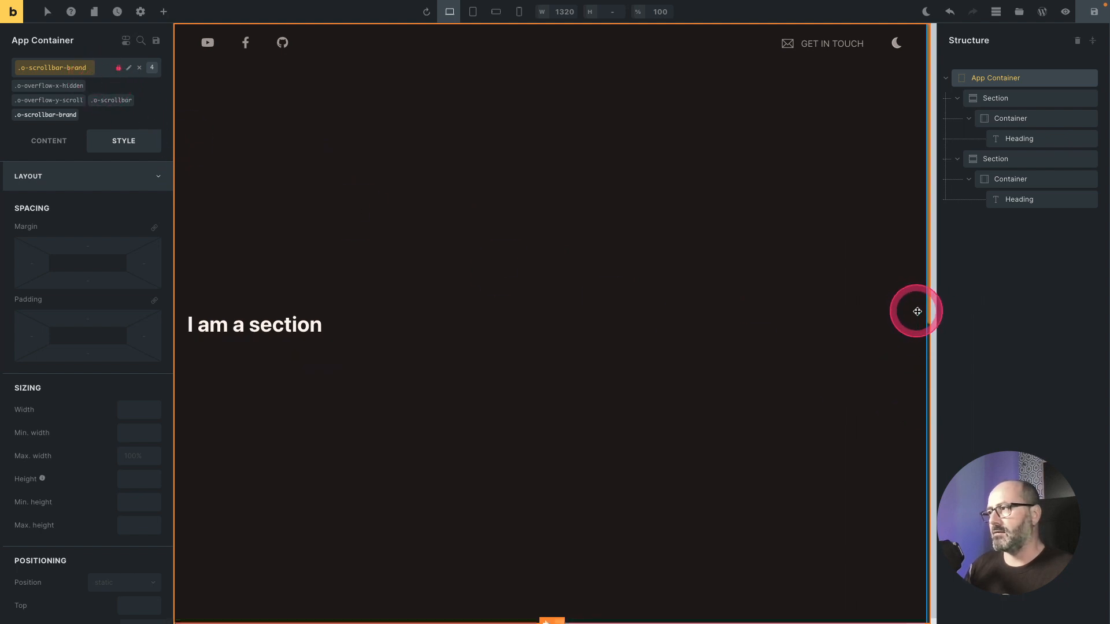
{"action": "left_click", "coordinate": [89, 99]}
{"action": "type", "text": "bar-thick"}
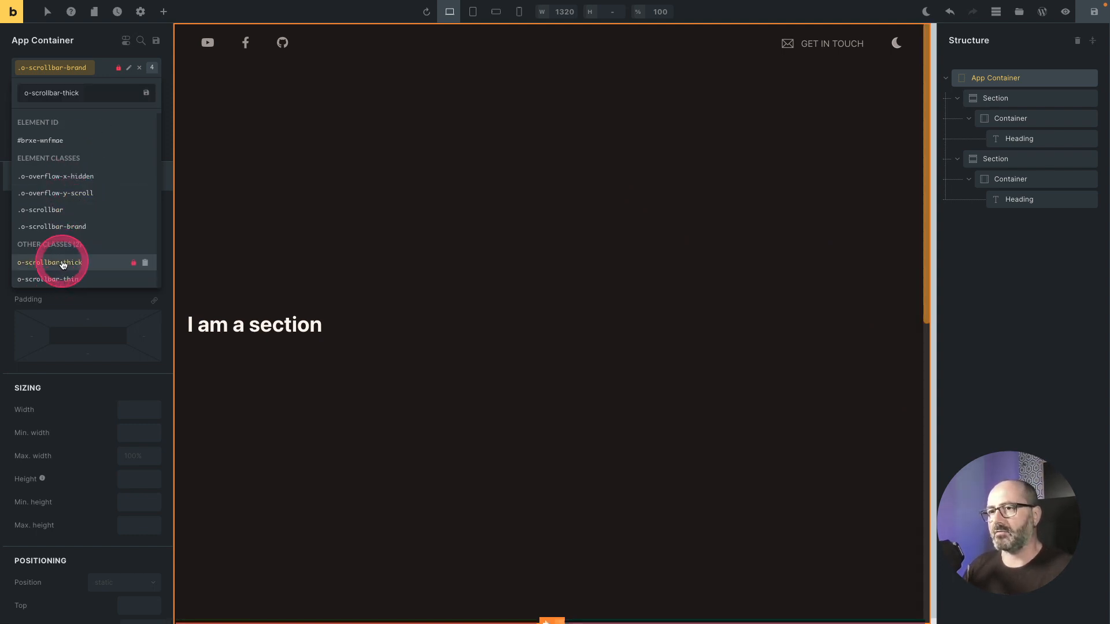
{"action": "left_click", "coordinate": [60, 265]}
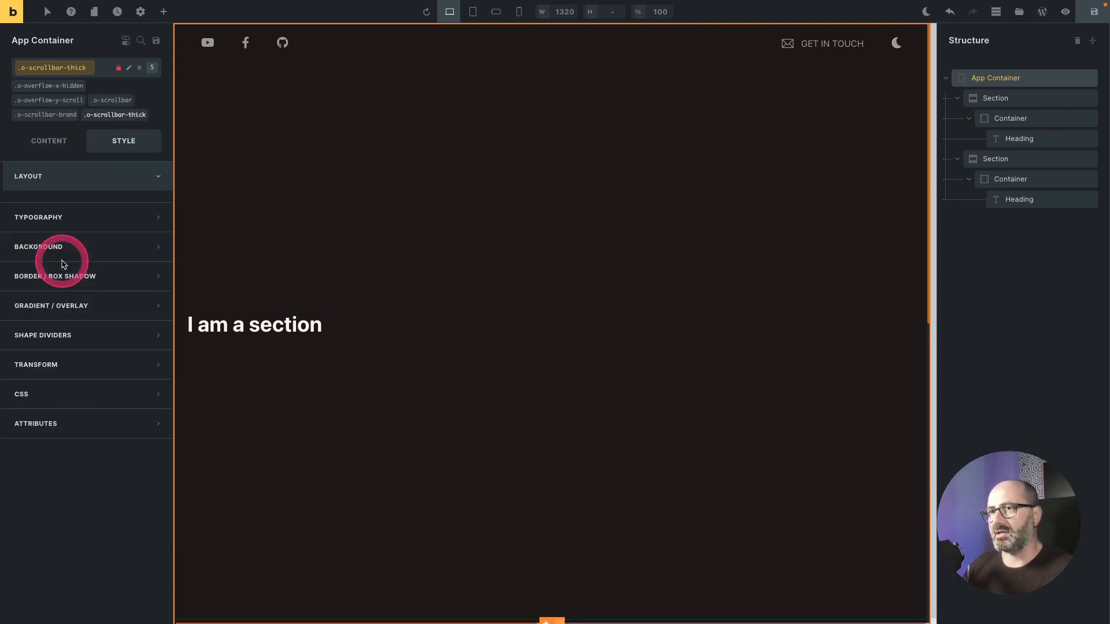
{"action": "scroll", "coordinate": [491, 273], "scroll_direction": "down", "scroll_amount": 5}
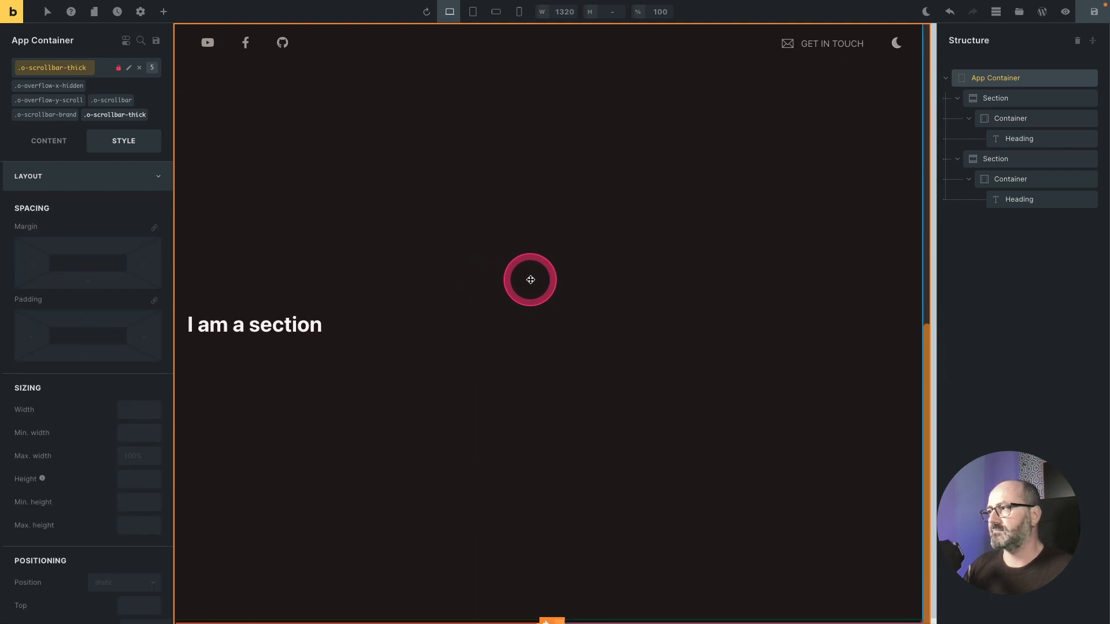
{"action": "scroll", "coordinate": [776, 324], "scroll_direction": "up", "scroll_amount": 5}
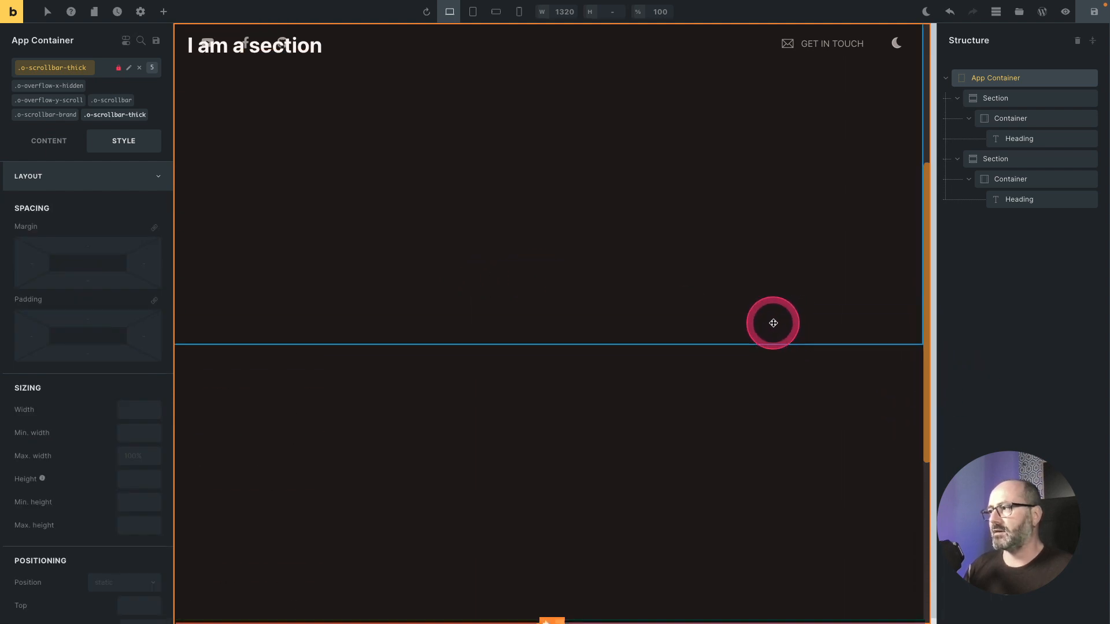
{"action": "scroll", "coordinate": [773, 323], "scroll_direction": "down", "scroll_amount": 5}
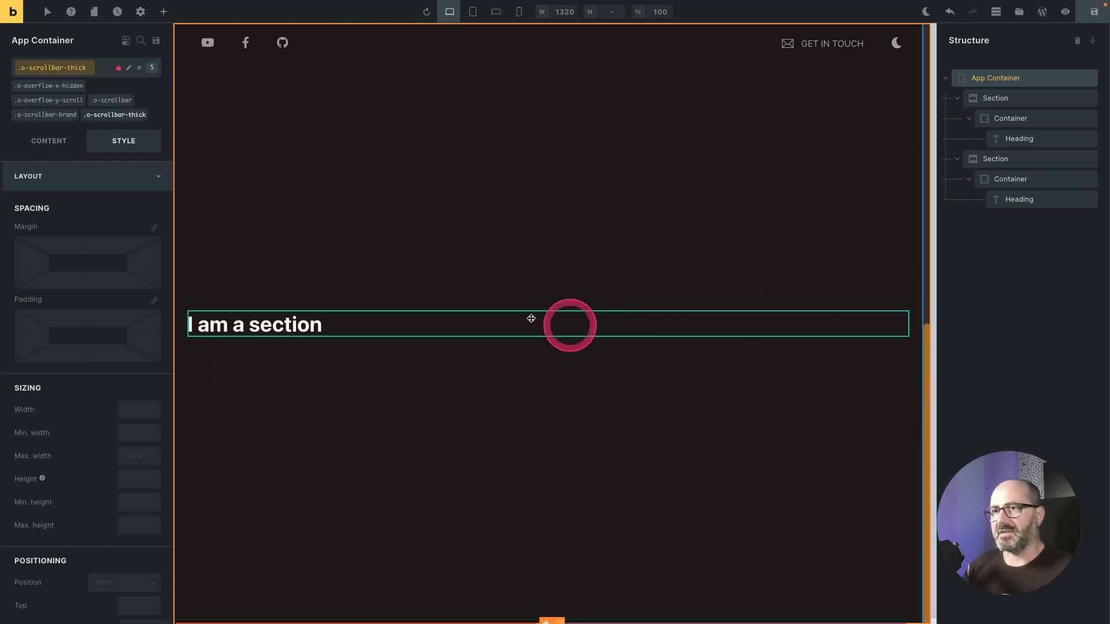
{"action": "left_click", "coordinate": [148, 110]}
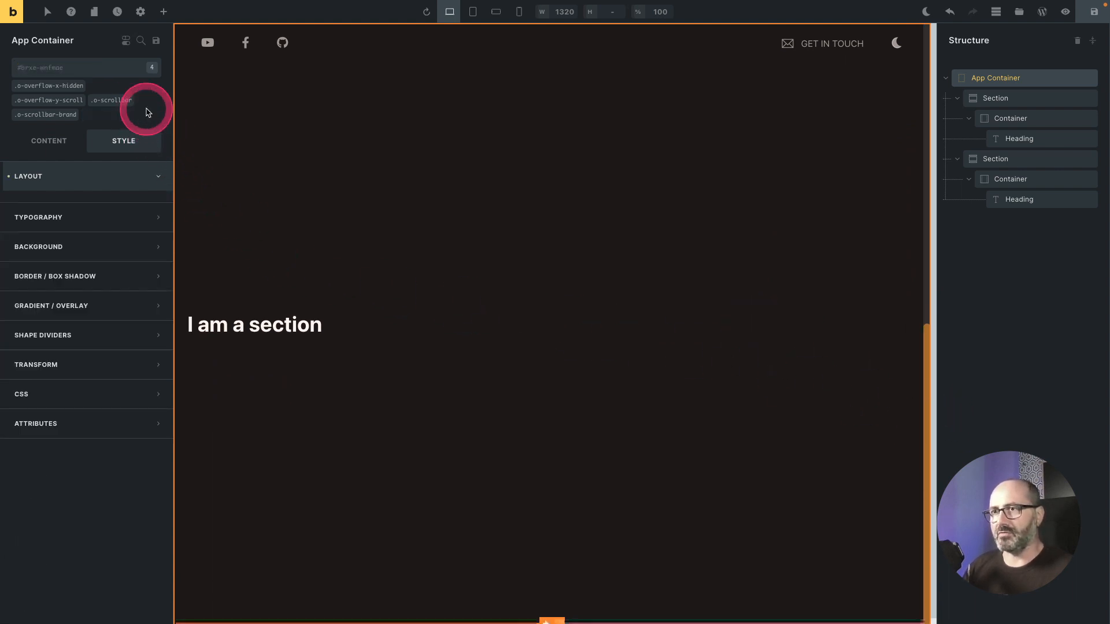
Step: Add the o-snap-block-mandatory class to the App Container
{"action": "left_click", "coordinate": [160, 176]}
{"action": "scroll", "coordinate": [556, 294], "scroll_direction": "up", "scroll_amount": 9}
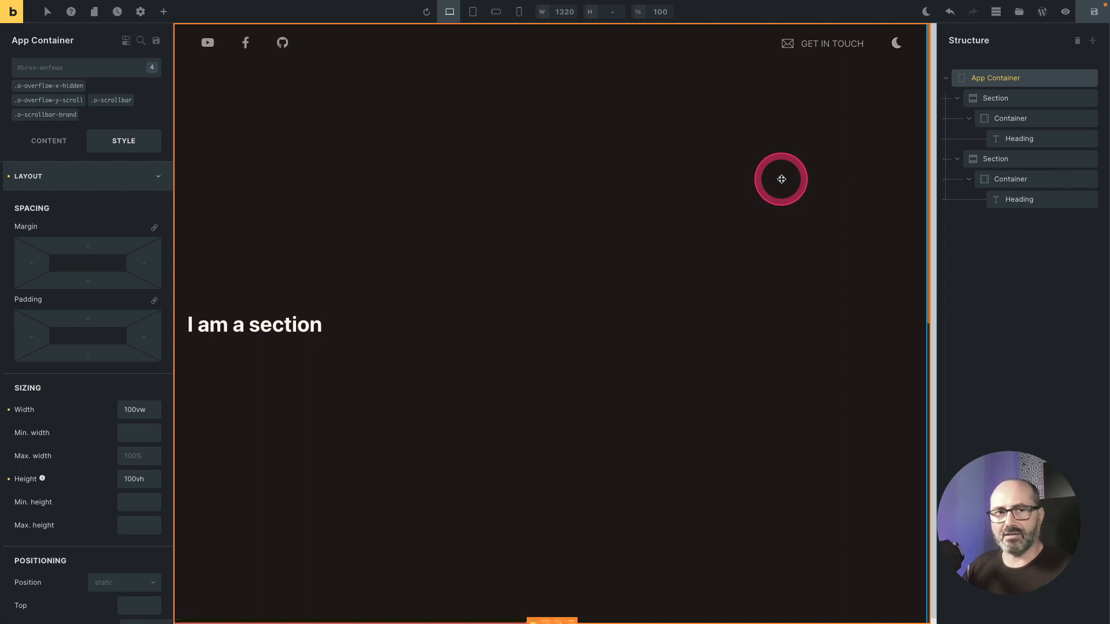
{"action": "left_click", "coordinate": [781, 179]}
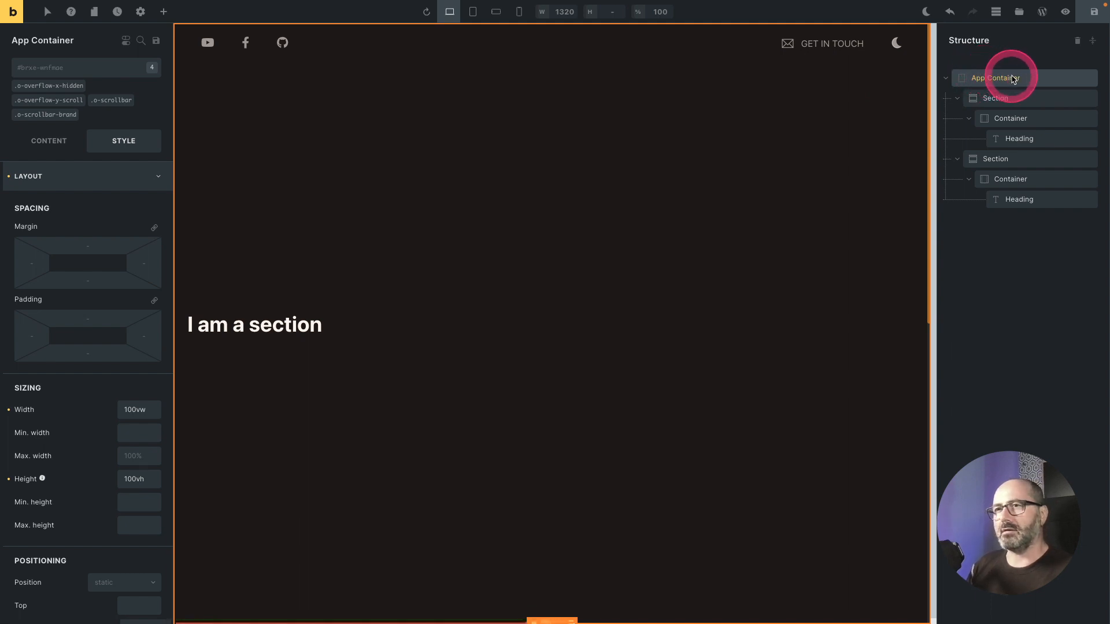
{"action": "left_click", "coordinate": [94, 69]}
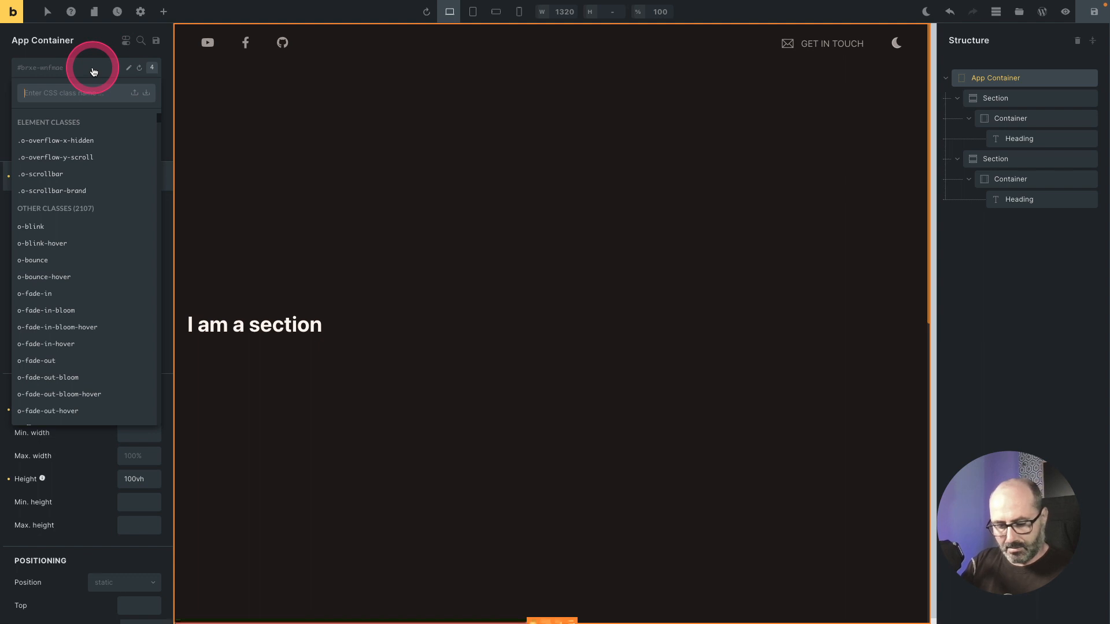
{"action": "type", "text": "snap-"}
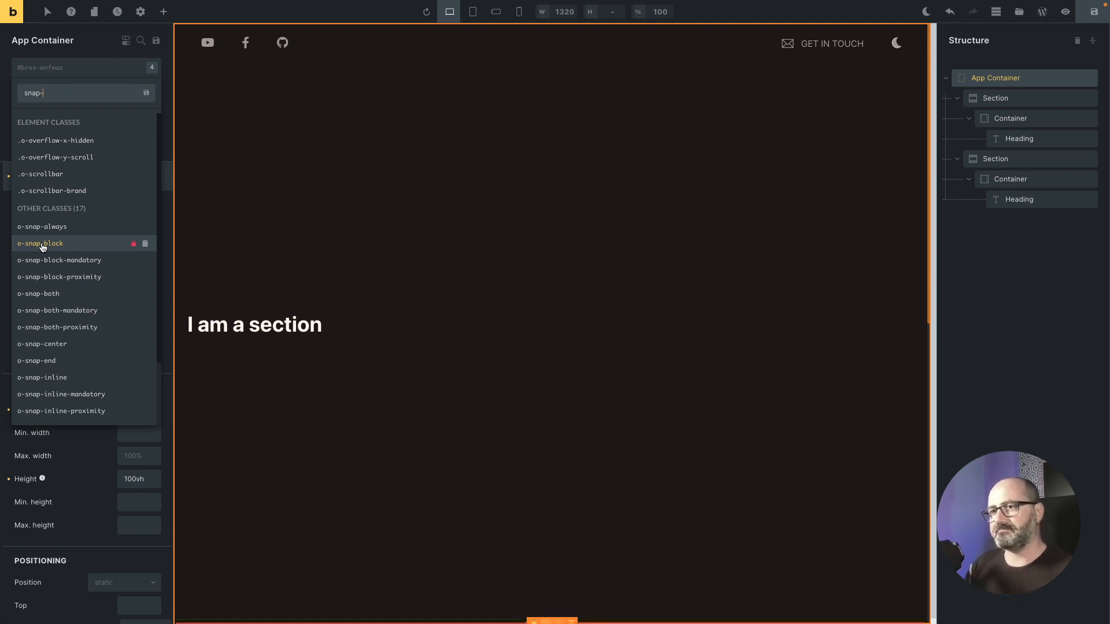
{"action": "left_click_drag", "start_coordinate": [44, 253], "coordinate": [95, 262]}
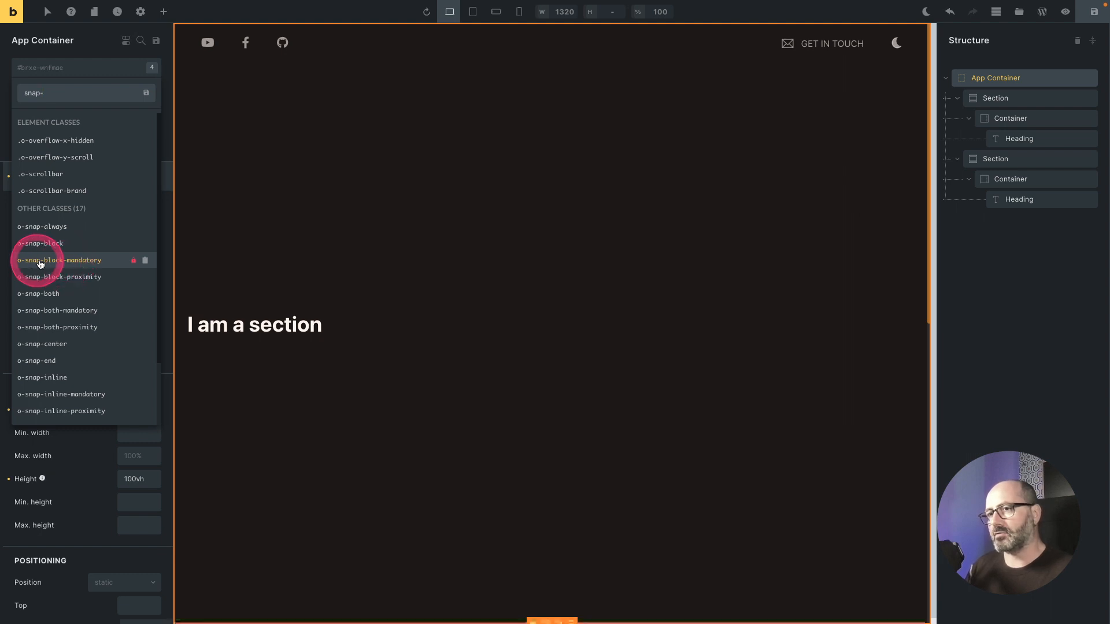
{"action": "left_click", "coordinate": [70, 261]}
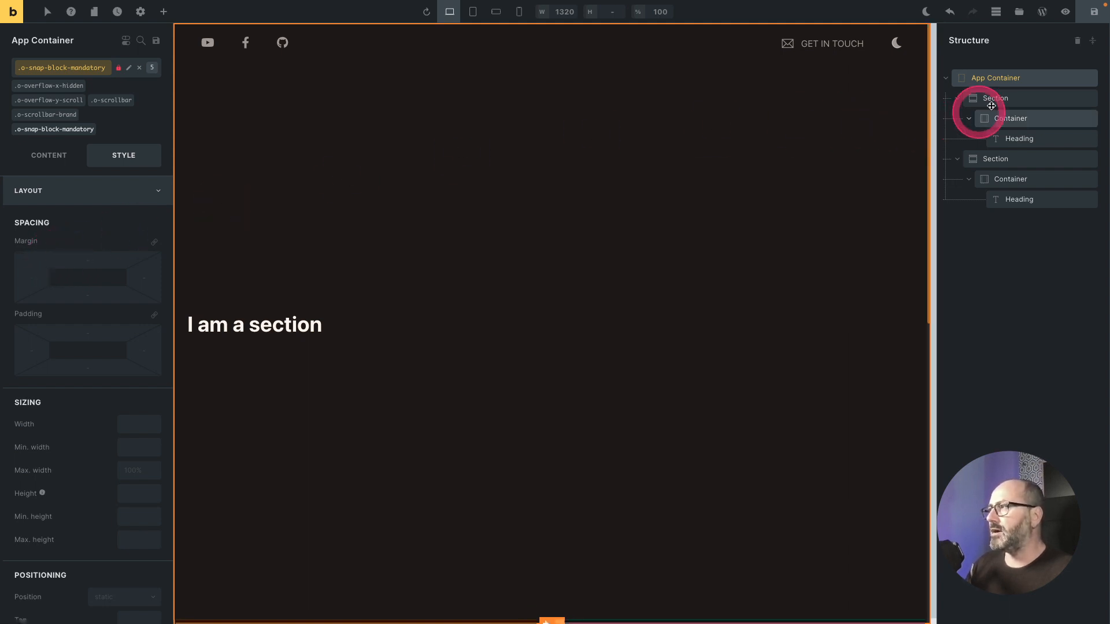
Step: Add the o-snap-center class to the first Section
{"action": "left_click", "coordinate": [1022, 101]}
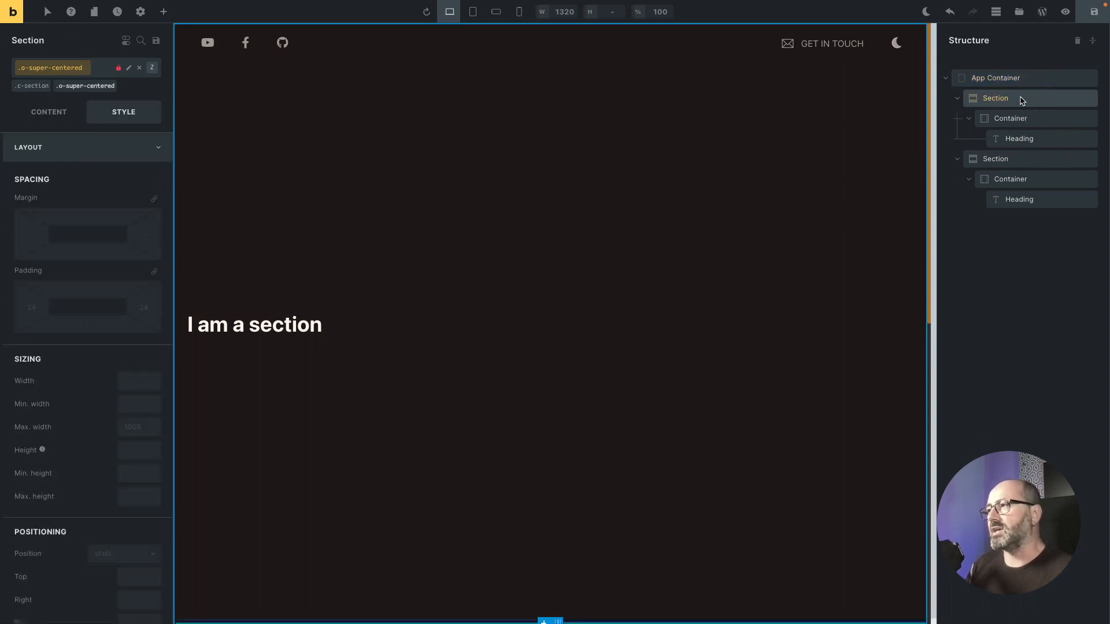
{"action": "left_click", "coordinate": [98, 69]}
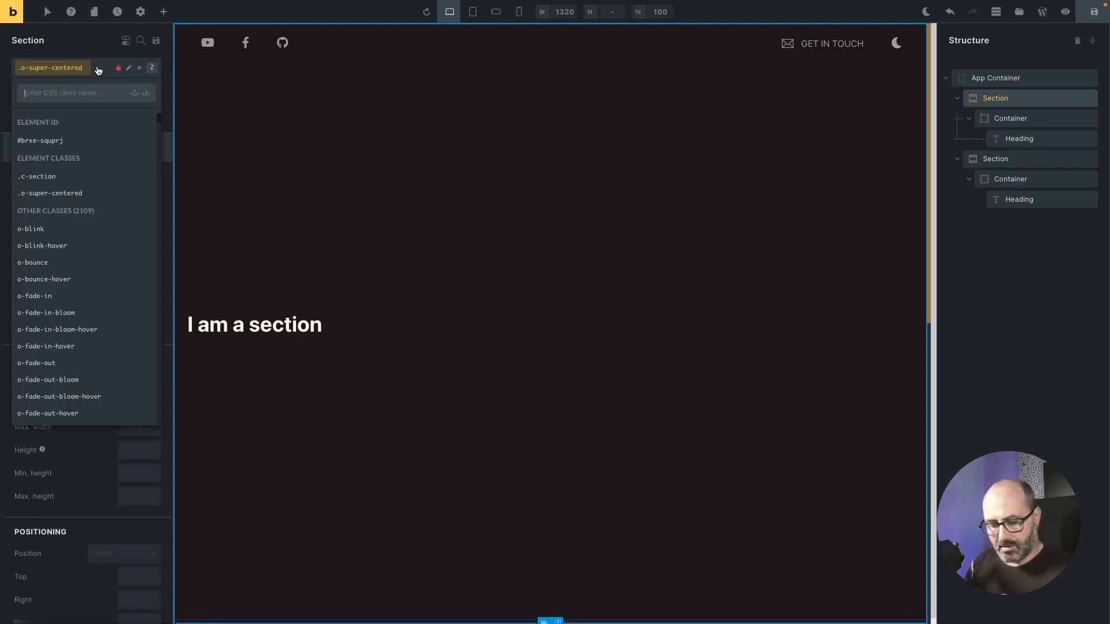
{"action": "type", "text": "snap-cent"}
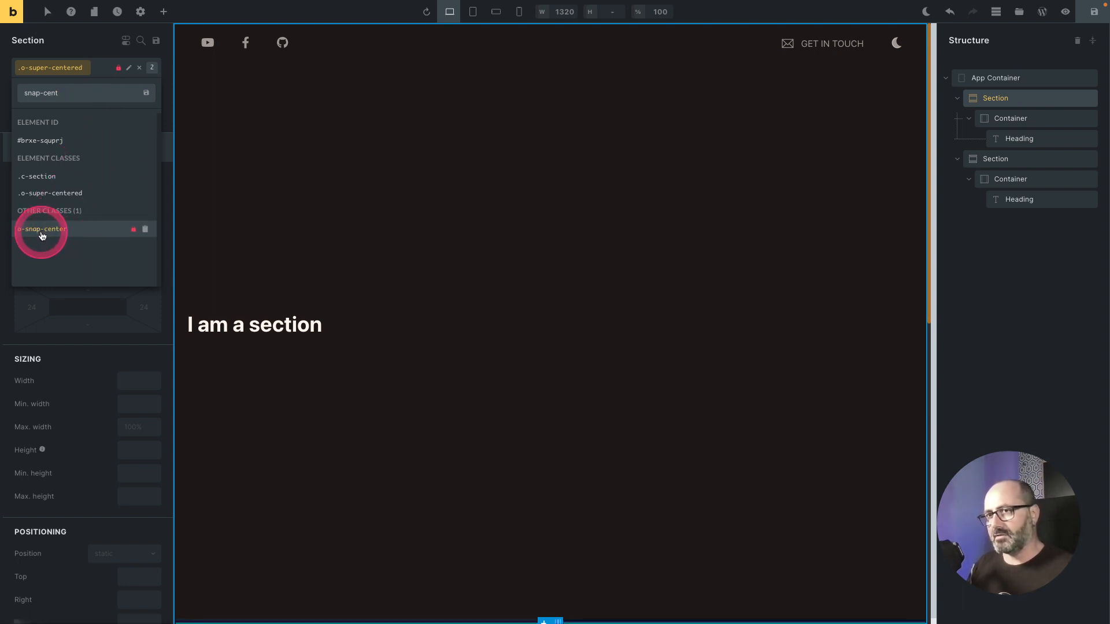
{"action": "left_click", "coordinate": [42, 230]}
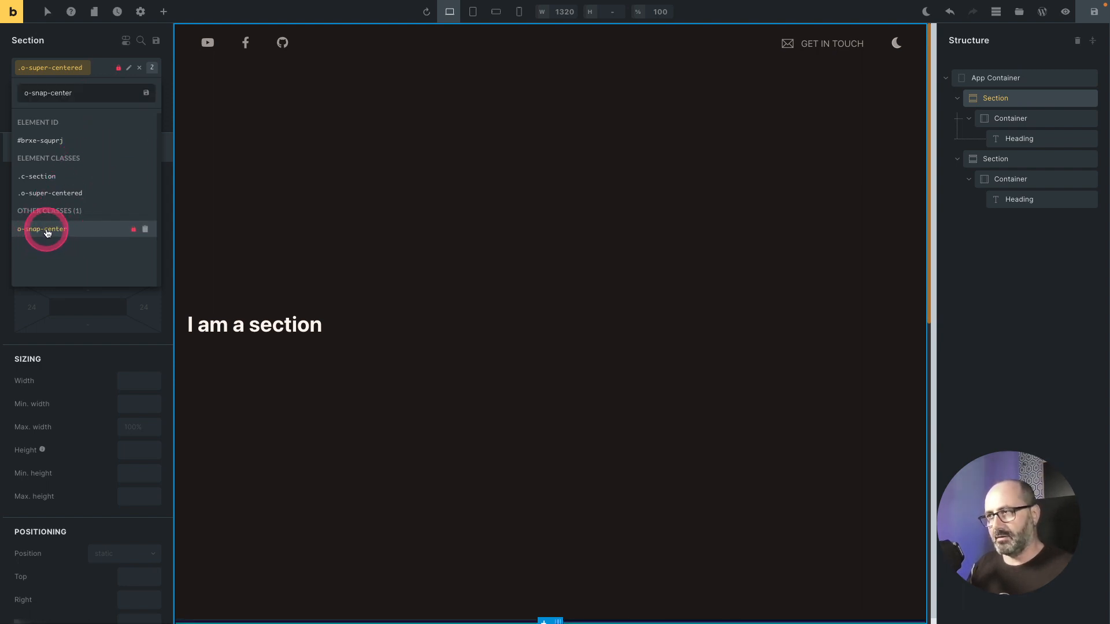
Step: Add the o-snap-center class to the second Section as well
{"action": "left_click", "coordinate": [1057, 163]}
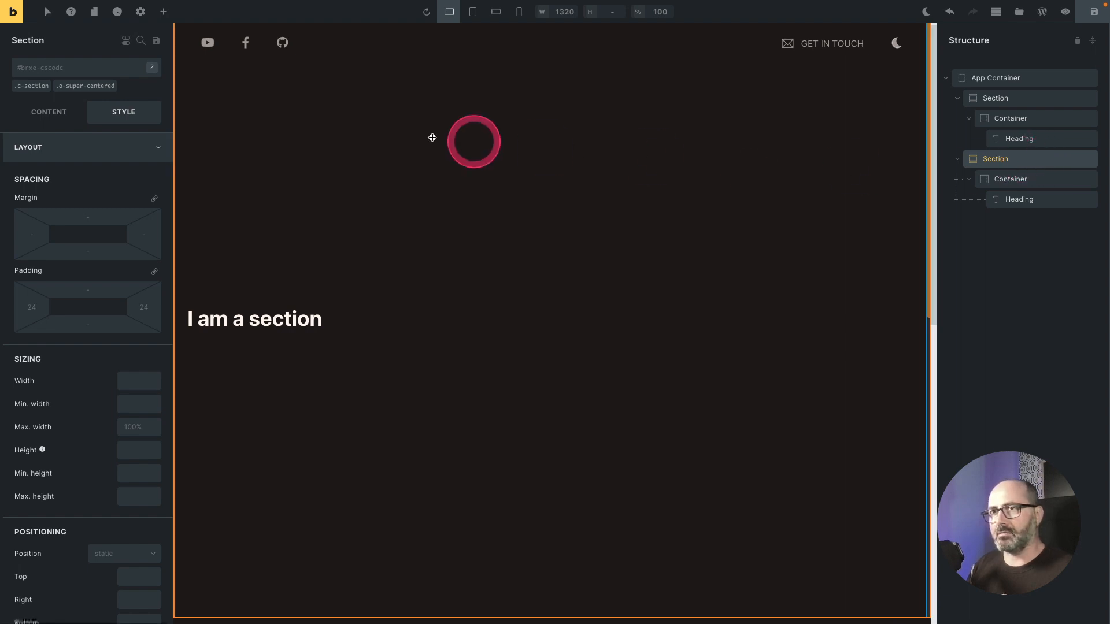
{"action": "left_click", "coordinate": [67, 68]}
{"action": "type", "text": "o-snap-center"}
{"action": "key", "text": "Return"}
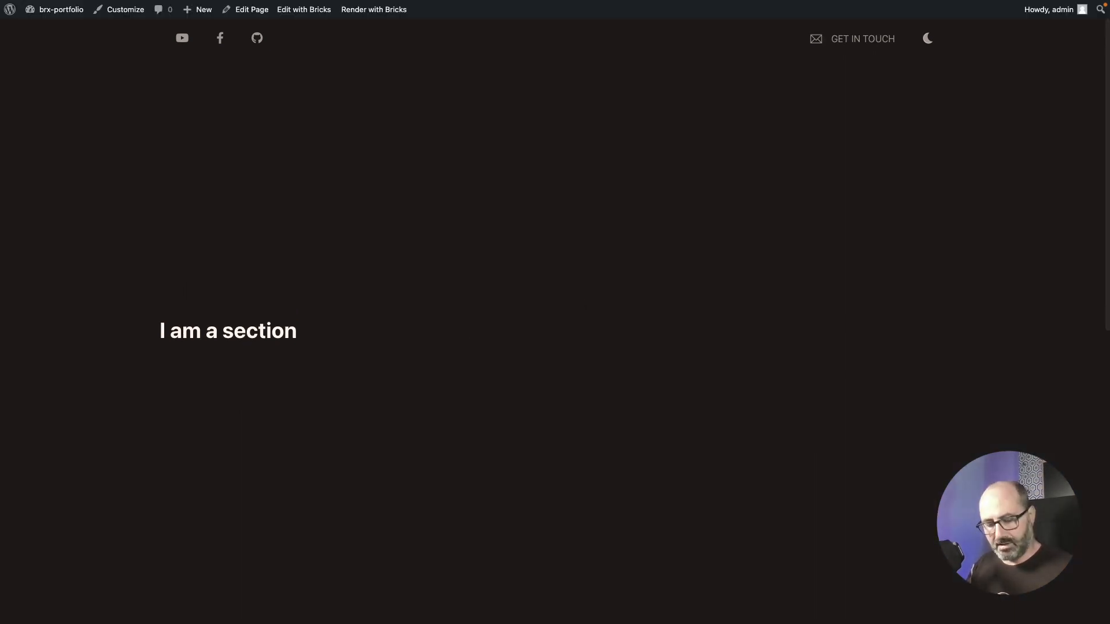
Step: Scroll up and down the page on the front end to check how the sections snap into place
{"action": "left_click", "coordinate": [572, 114]}
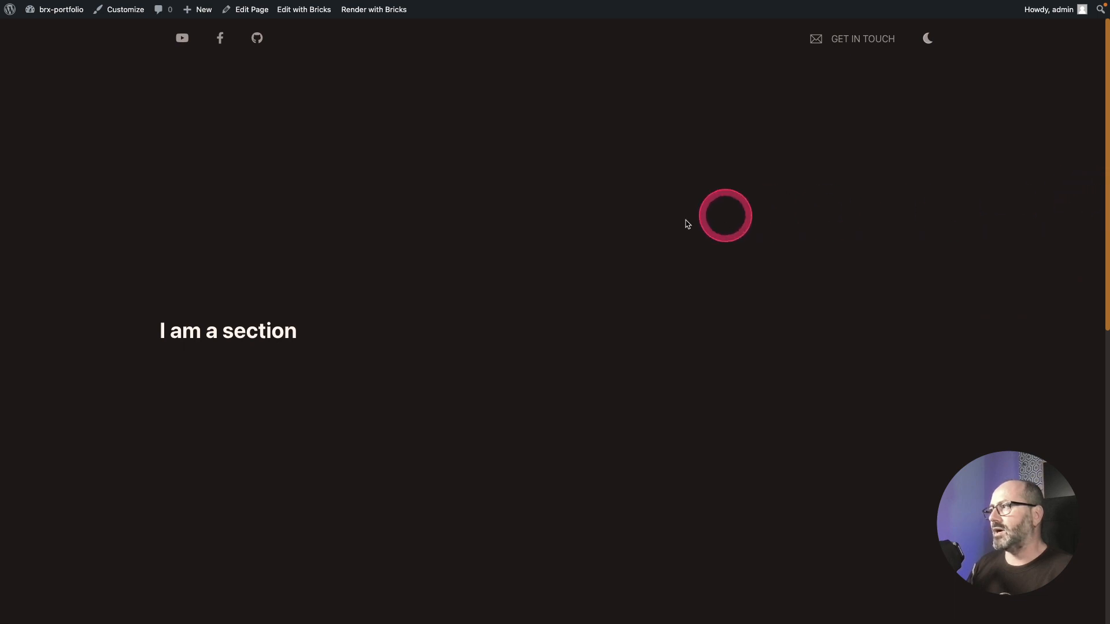
{"action": "scroll", "coordinate": [500, 276], "scroll_direction": "down", "scroll_amount": 5}
{"action": "scroll", "coordinate": [501, 277], "scroll_direction": "up", "scroll_amount": 5}
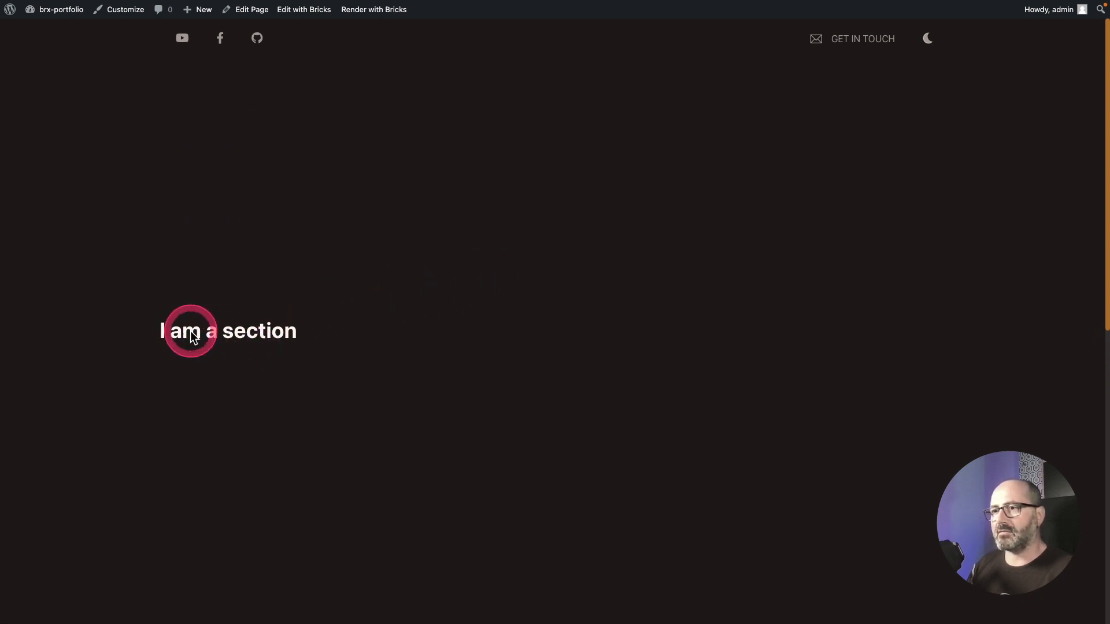
{"action": "scroll", "coordinate": [435, 300], "scroll_direction": "down", "scroll_amount": 5}
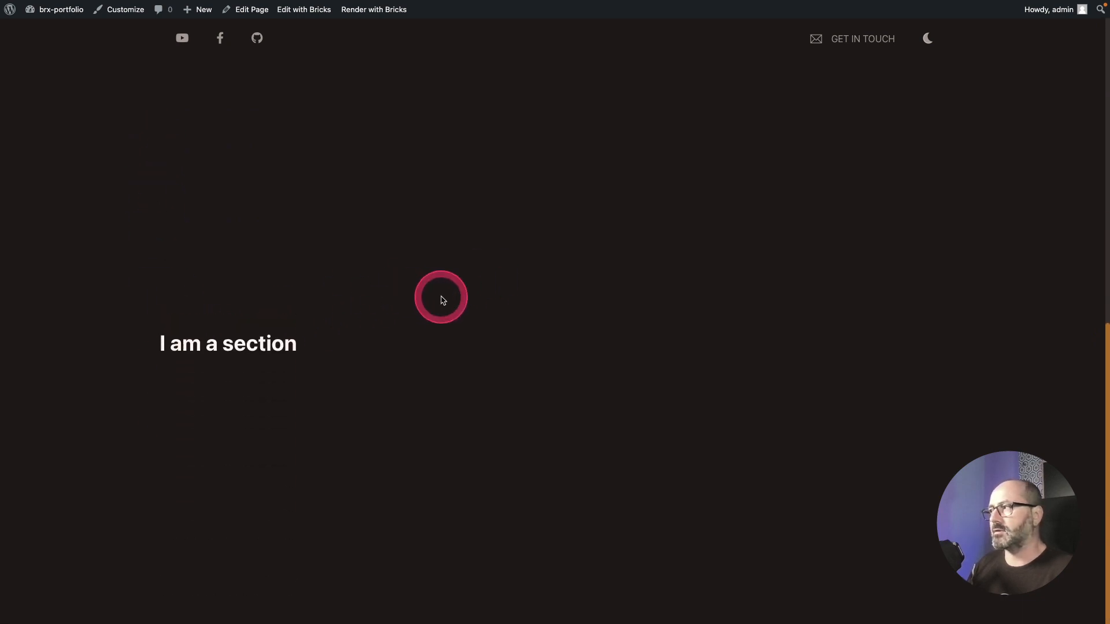
{"action": "scroll", "coordinate": [443, 300], "scroll_direction": "up", "scroll_amount": 5}
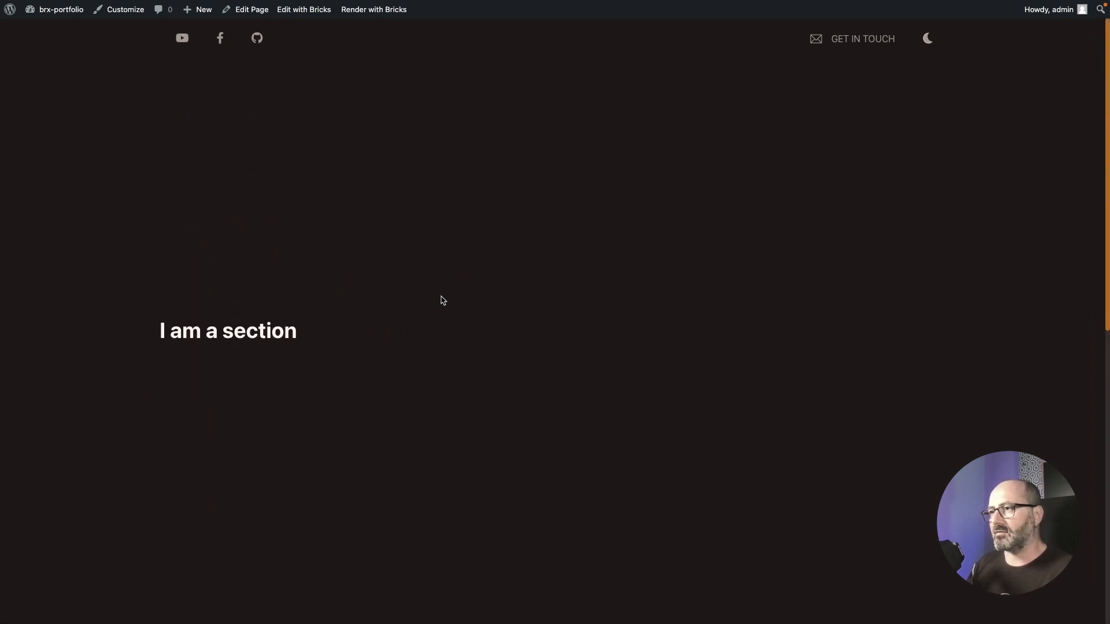
{"action": "scroll", "coordinate": [443, 300], "scroll_direction": "down", "scroll_amount": 5}
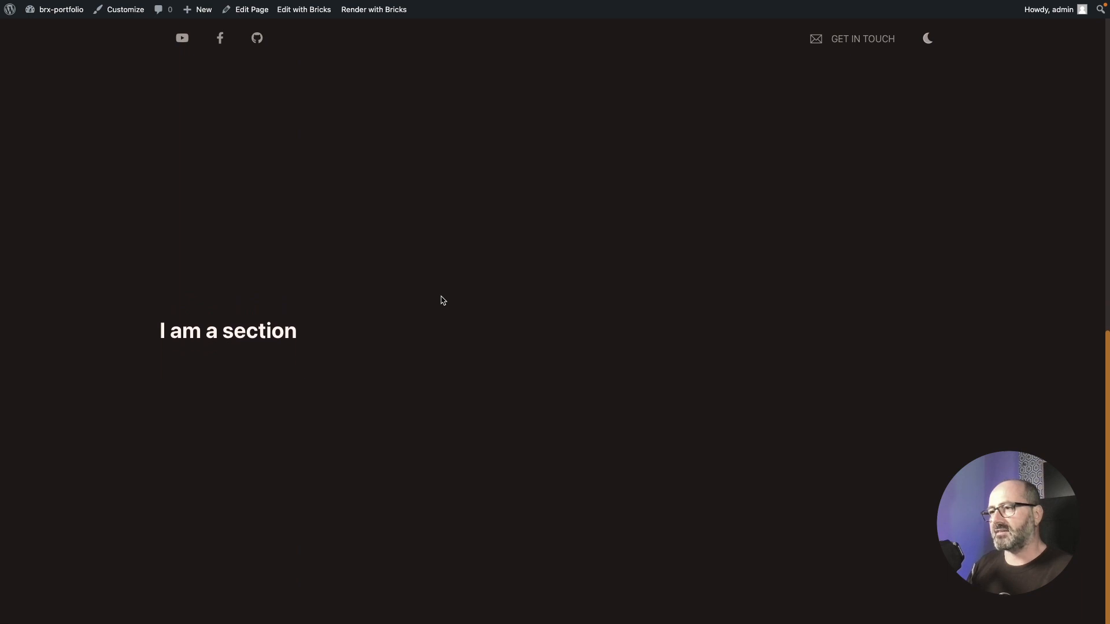
{"action": "scroll", "coordinate": [443, 300], "scroll_direction": "up", "scroll_amount": 1}
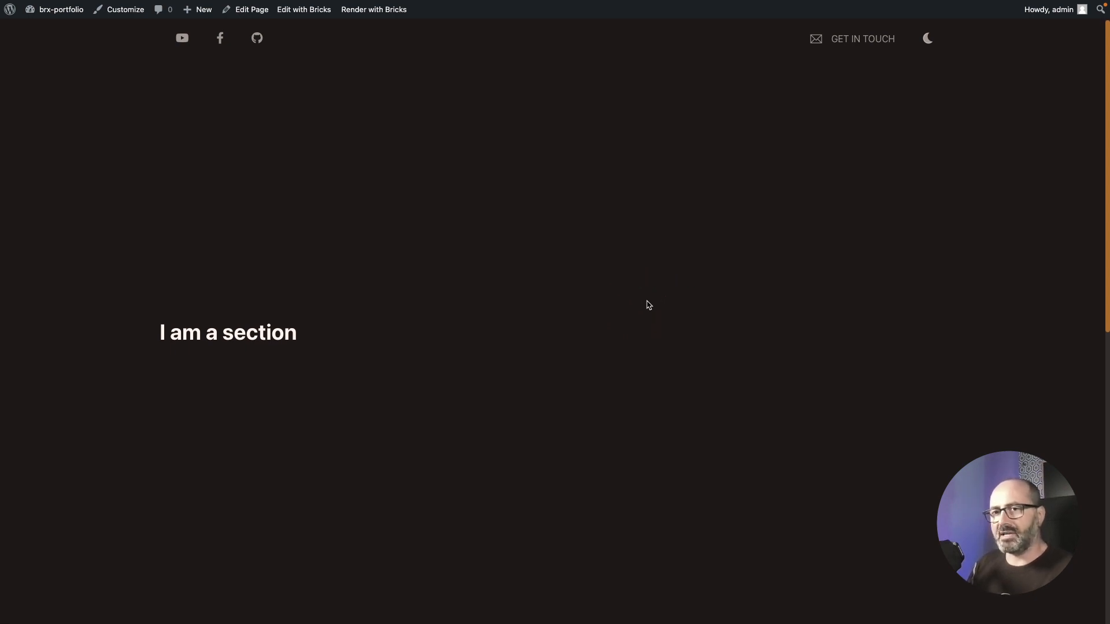
{"action": "scroll", "coordinate": [644, 302], "scroll_direction": "down", "scroll_amount": 3}
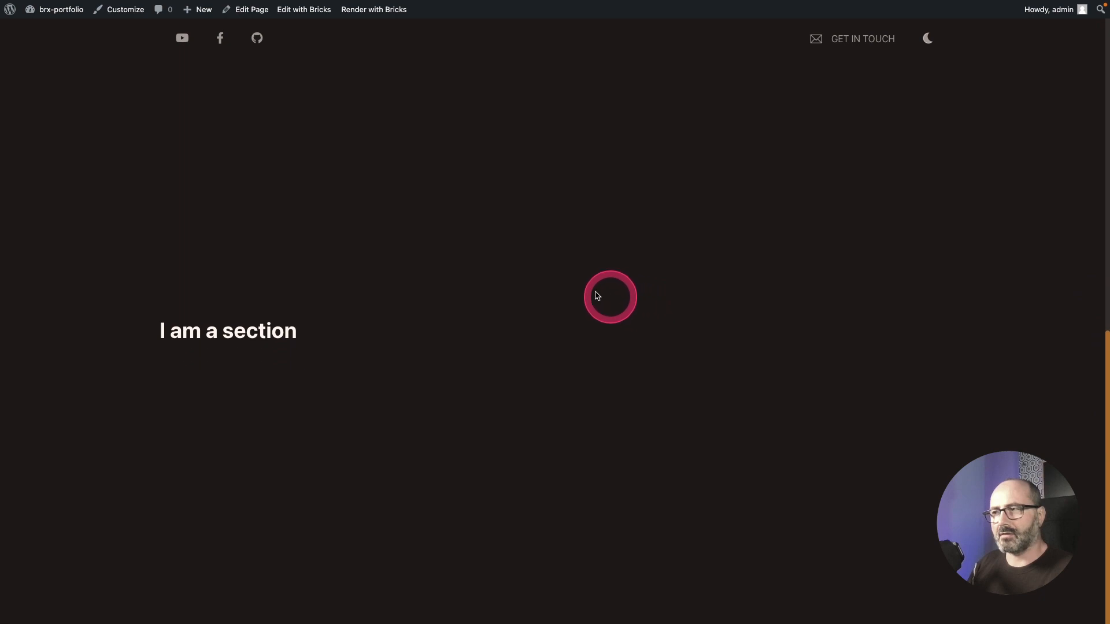
{"action": "scroll", "coordinate": [572, 286], "scroll_direction": "up", "scroll_amount": 3}
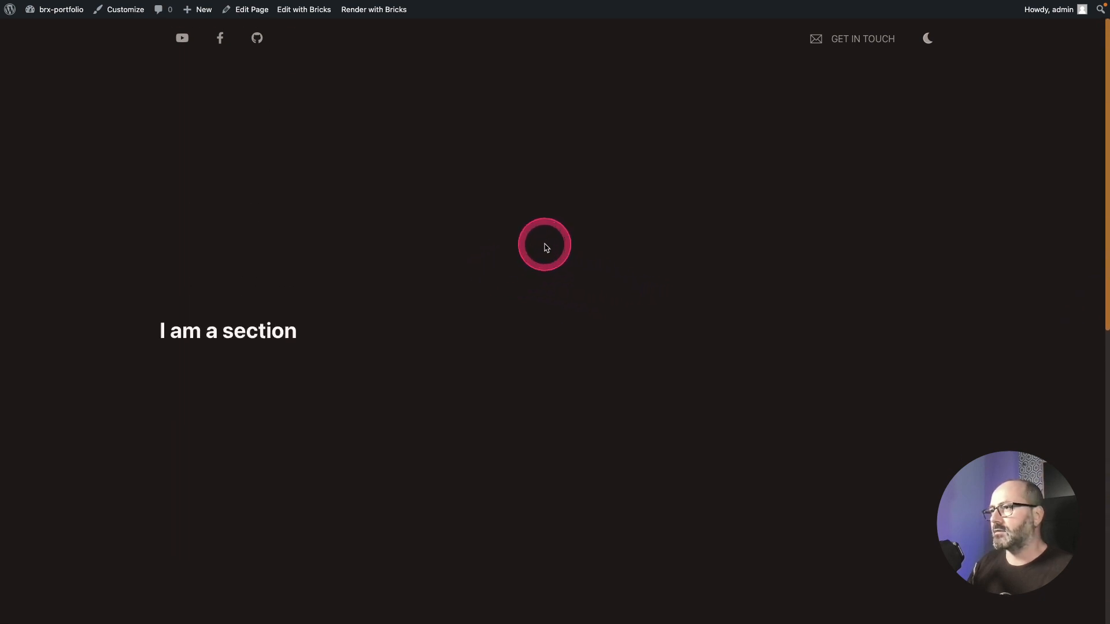
{"action": "scroll", "coordinate": [596, 259], "scroll_direction": "down", "scroll_amount": 3}
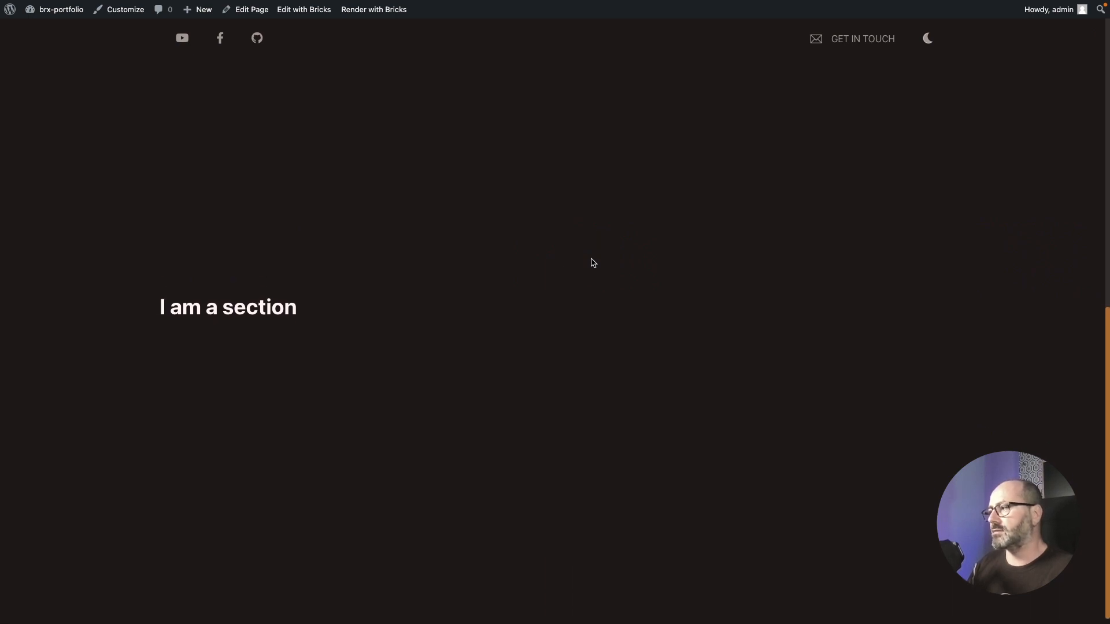
{"action": "scroll", "coordinate": [592, 263], "scroll_direction": "down", "scroll_amount": 3}
{"action": "scroll", "coordinate": [592, 263], "scroll_direction": "up", "scroll_amount": 10}
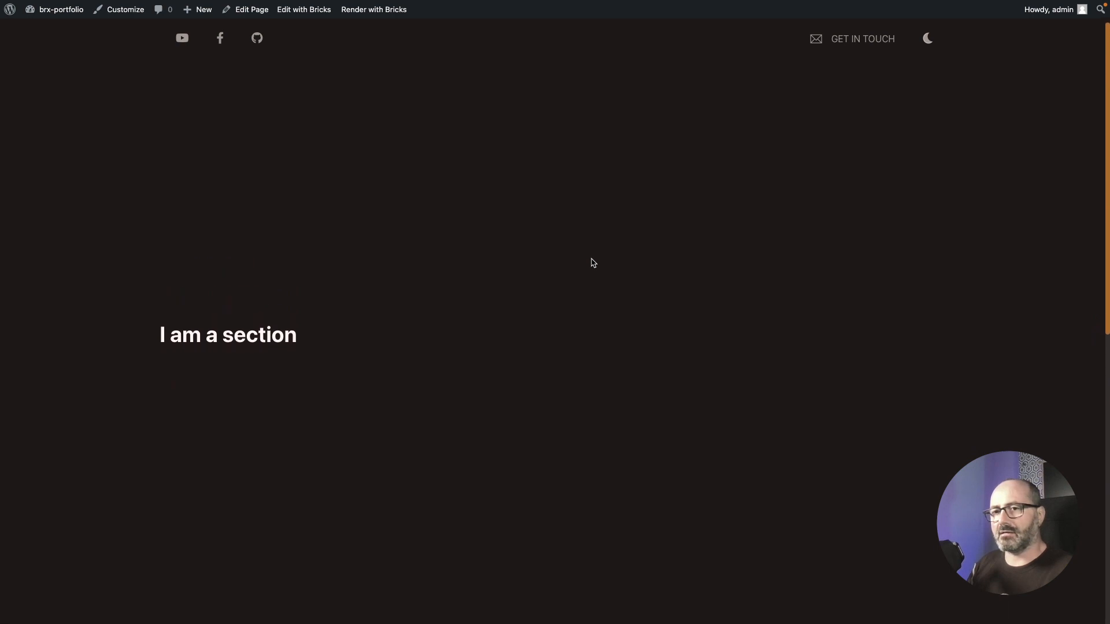
{"action": "scroll", "coordinate": [592, 263], "scroll_direction": "down", "scroll_amount": 5}
{"action": "scroll", "coordinate": [592, 263], "scroll_direction": "down", "scroll_amount": 2}
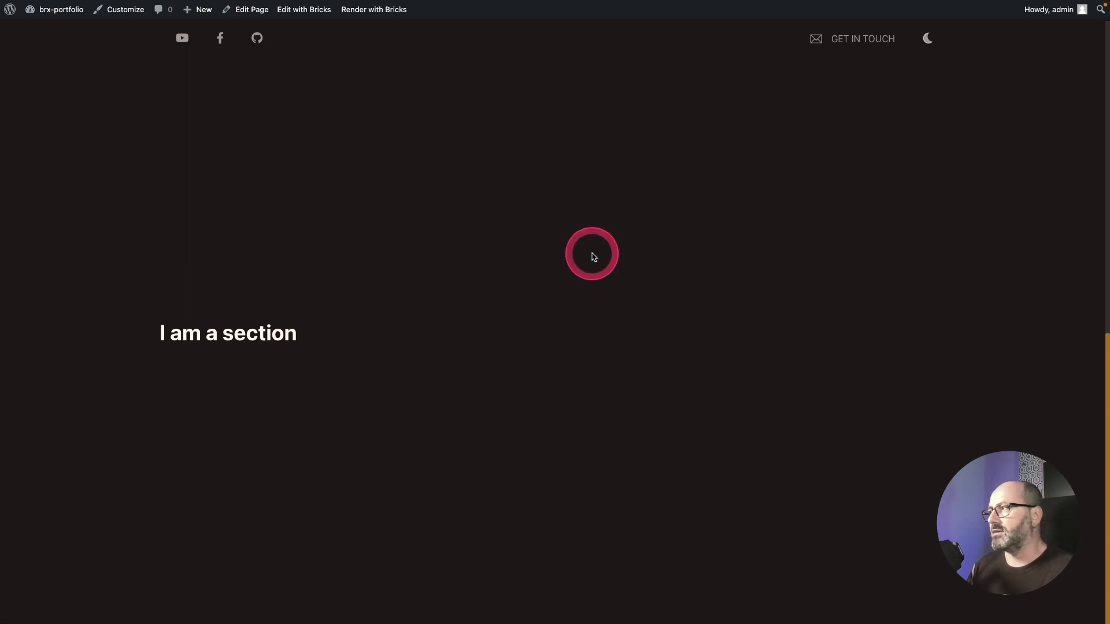
{"action": "scroll", "coordinate": [594, 253], "scroll_direction": "down", "scroll_amount": 1}
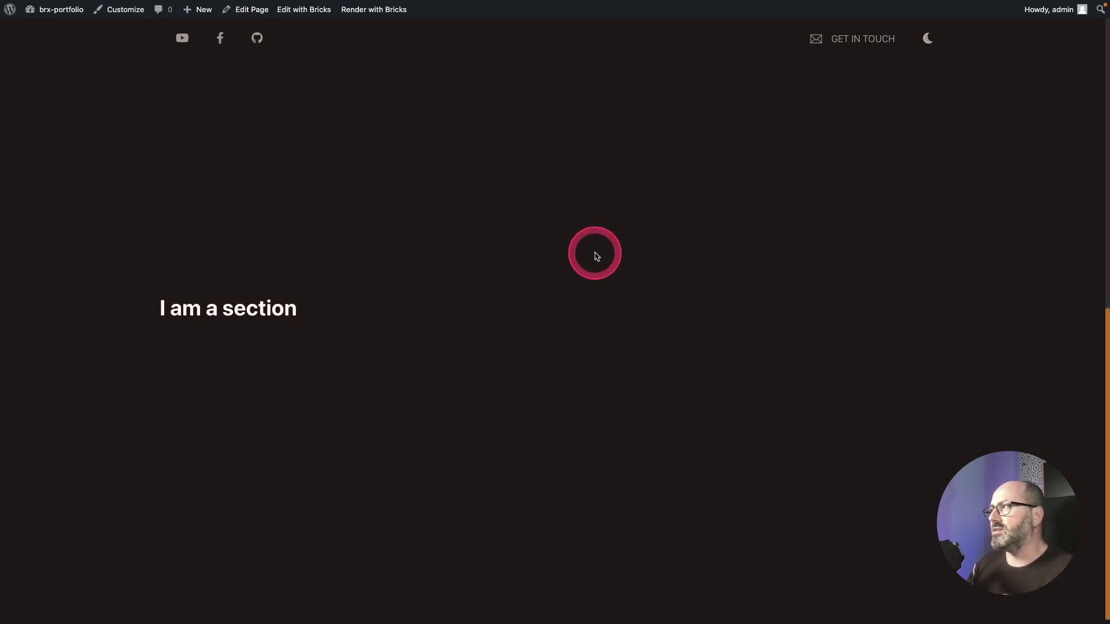
{"action": "scroll", "coordinate": [594, 253], "scroll_direction": "up", "scroll_amount": 10}
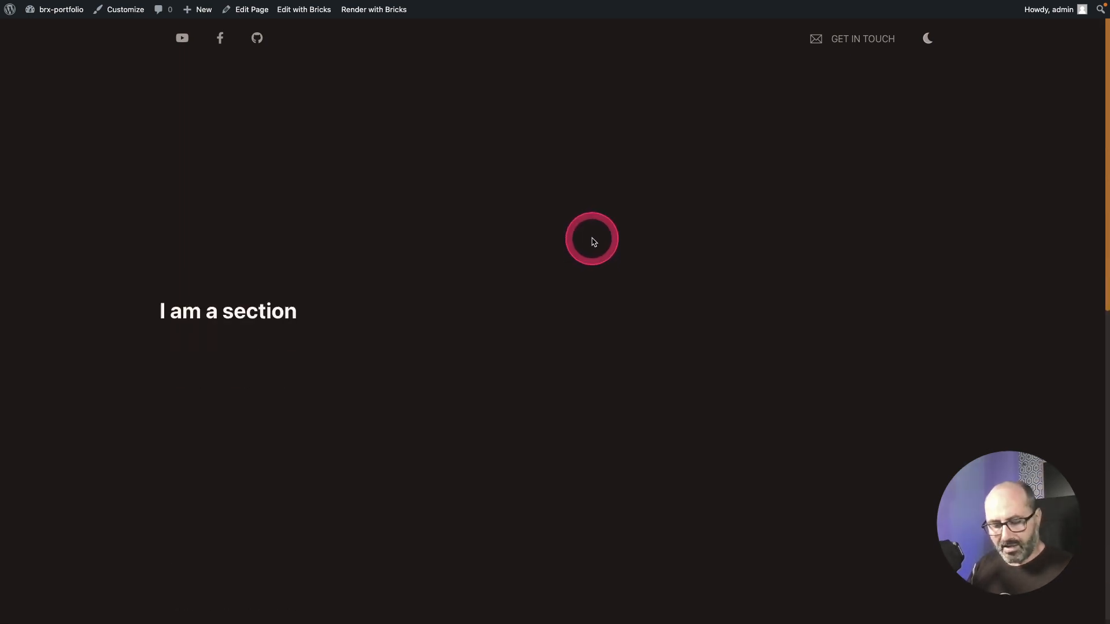
Step: Add page custom CSS making the body width 100vw, height 100vh and overflow hidden
{"action": "key", "text": "ctrl+Tab"}
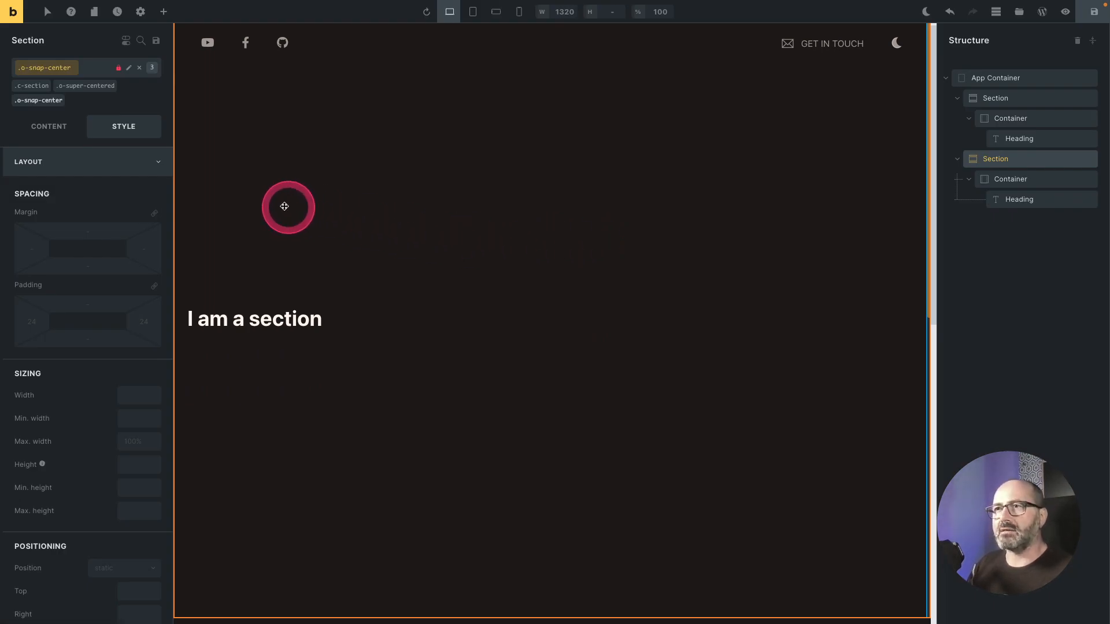
{"action": "left_click", "coordinate": [141, 12]}
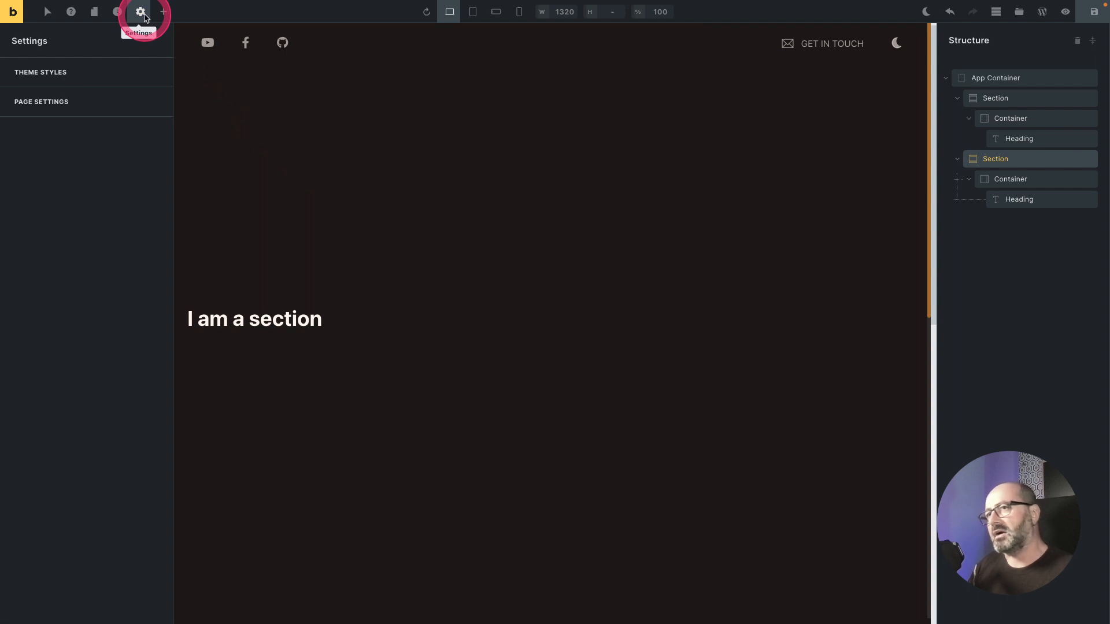
{"action": "left_click", "coordinate": [122, 104]}
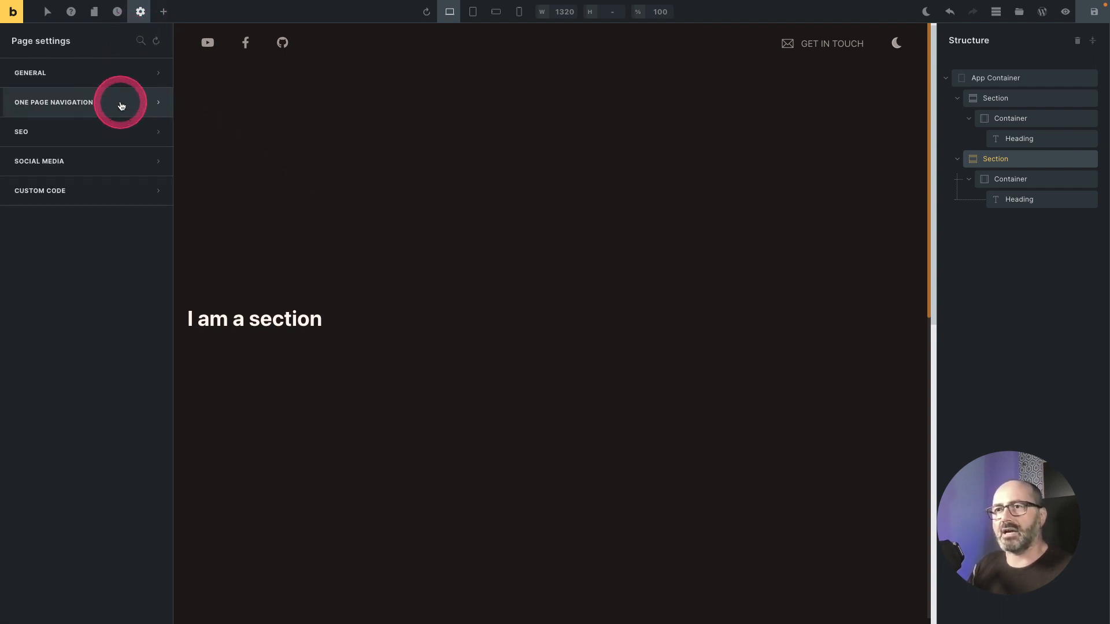
{"action": "left_click", "coordinate": [71, 190]}
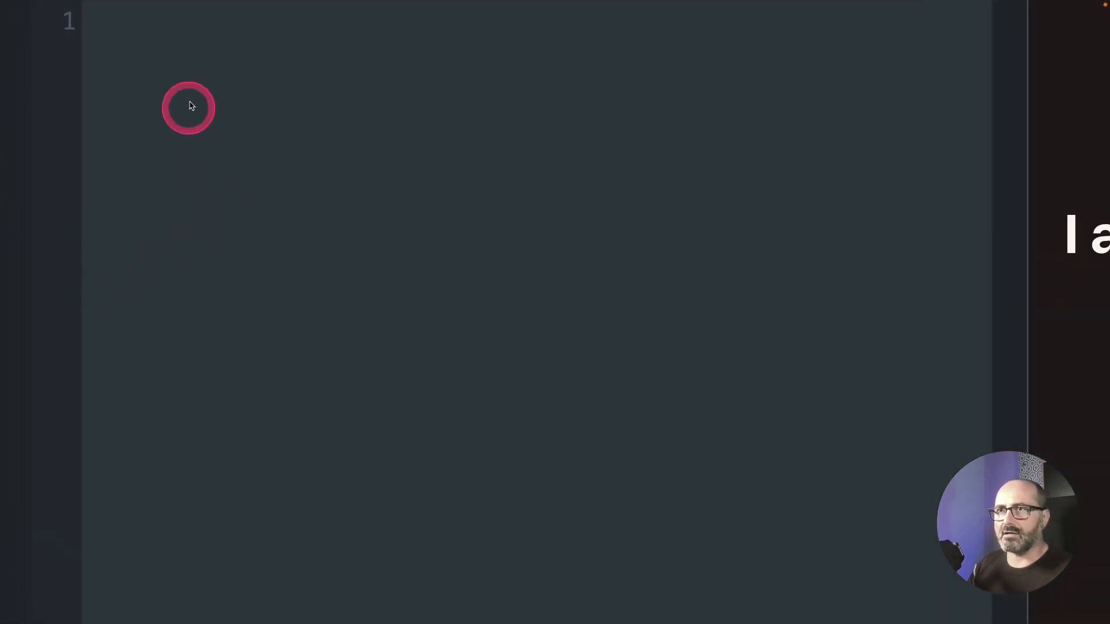
{"action": "left_click", "coordinate": [67, 274]}
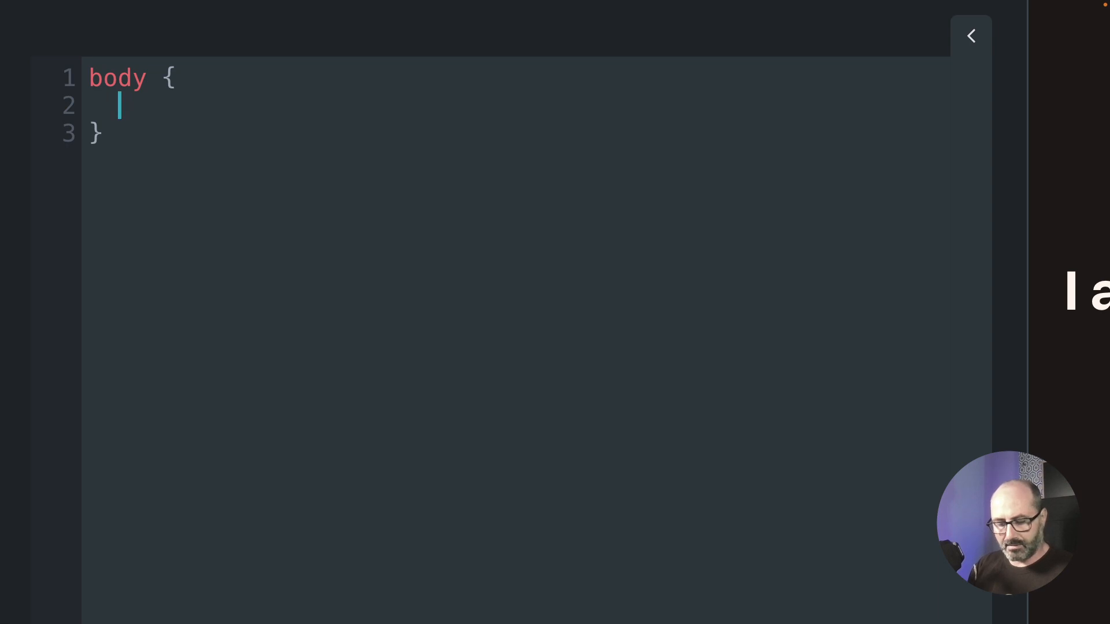
{"action": "type", "text": "width"}
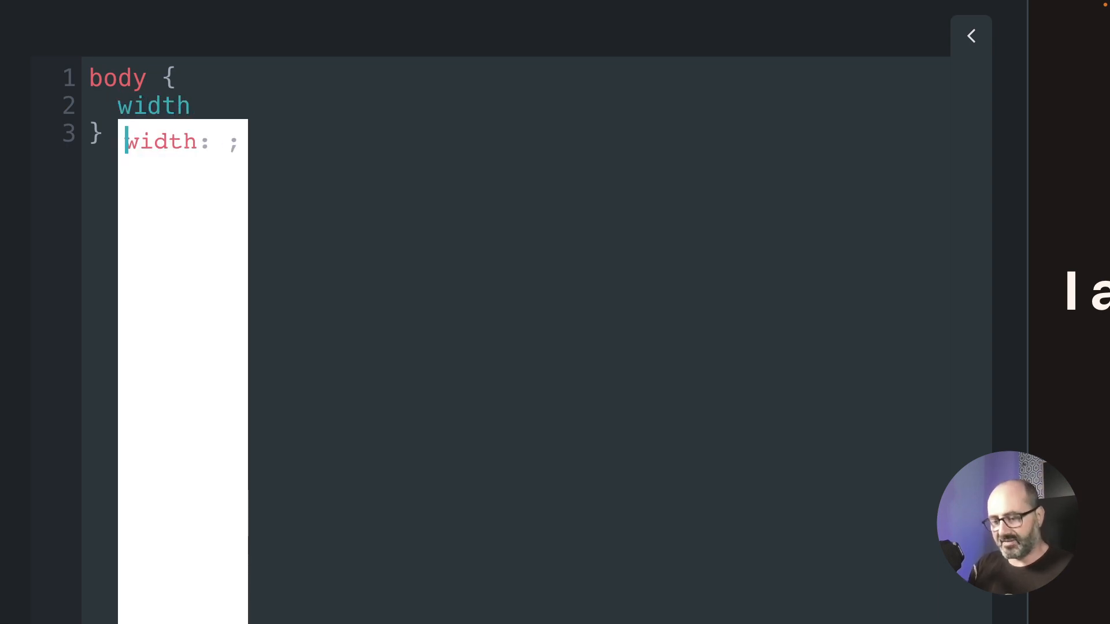
{"action": "type", "text": ": 100vw;   "}
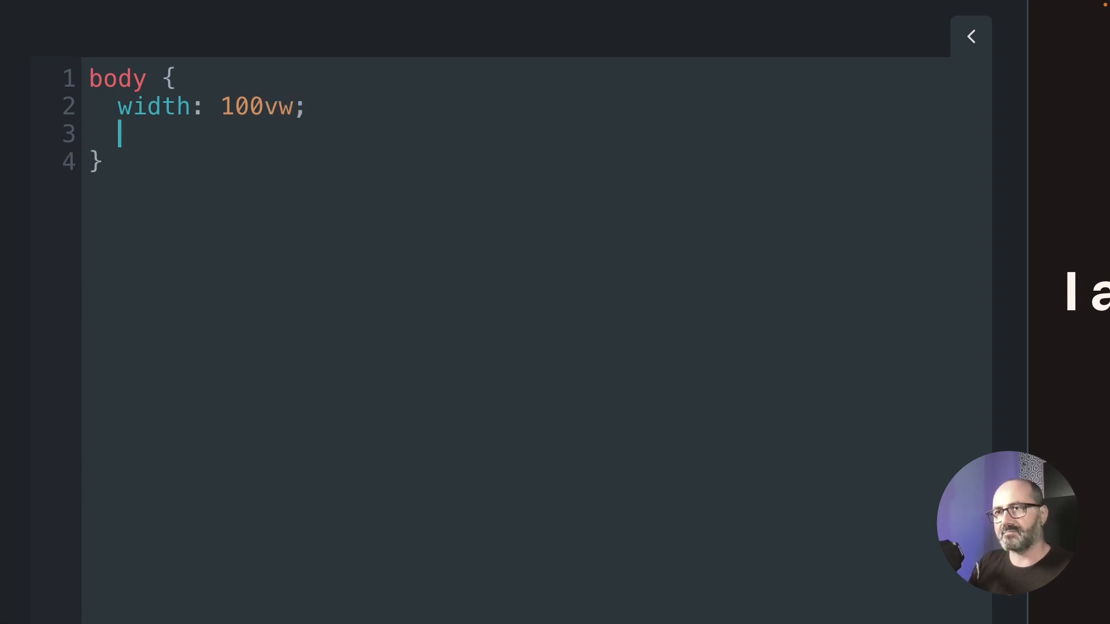
{"action": "type", "text": "heigh"}
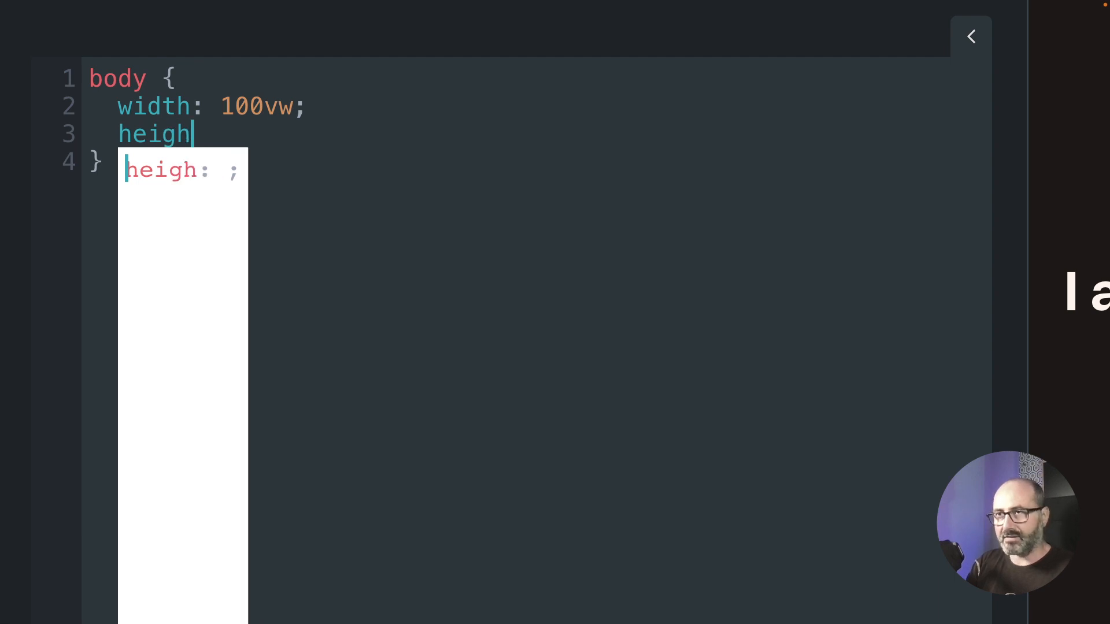
{"action": "type", "text": "t: 100vh"}
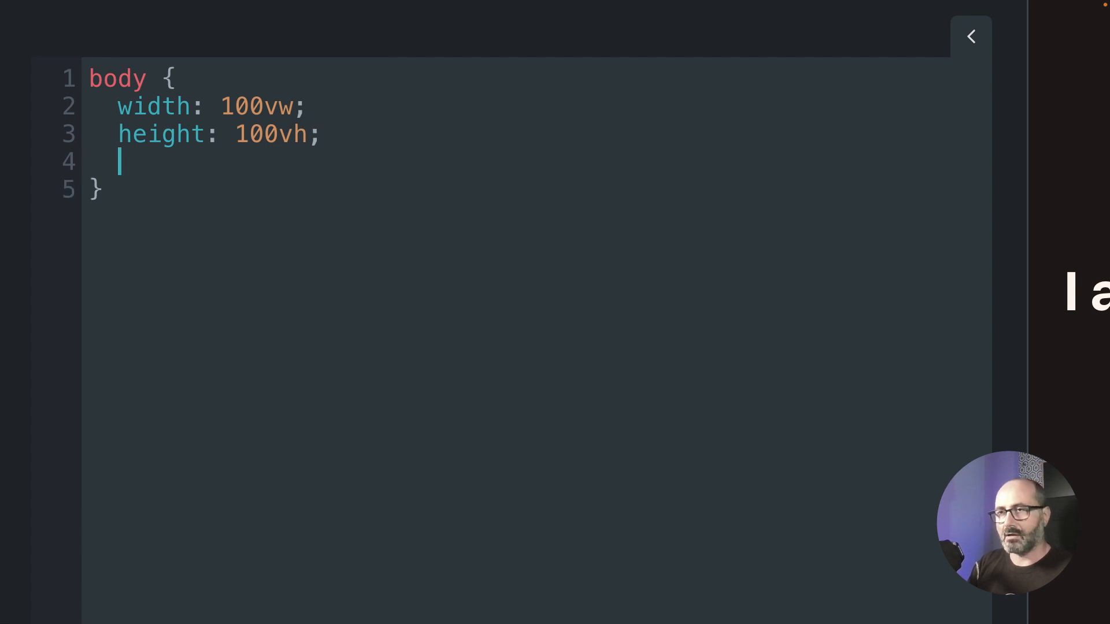
{"action": "type", "text": "overflow"}
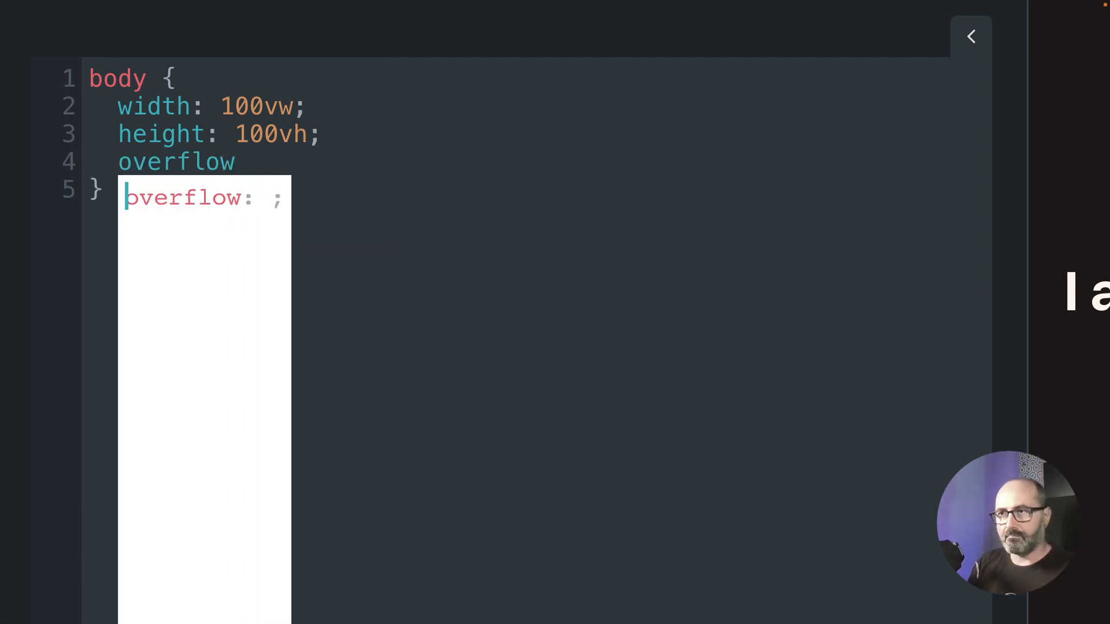
{"action": "type", "text": ": hi"}
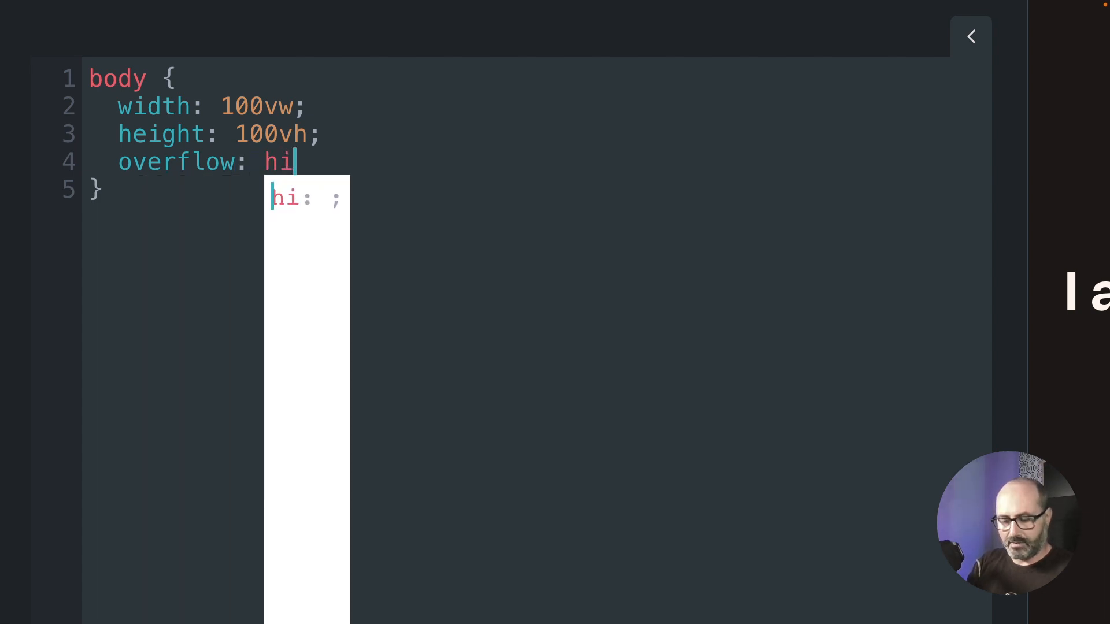
{"action": "type", "text": "dden;"}
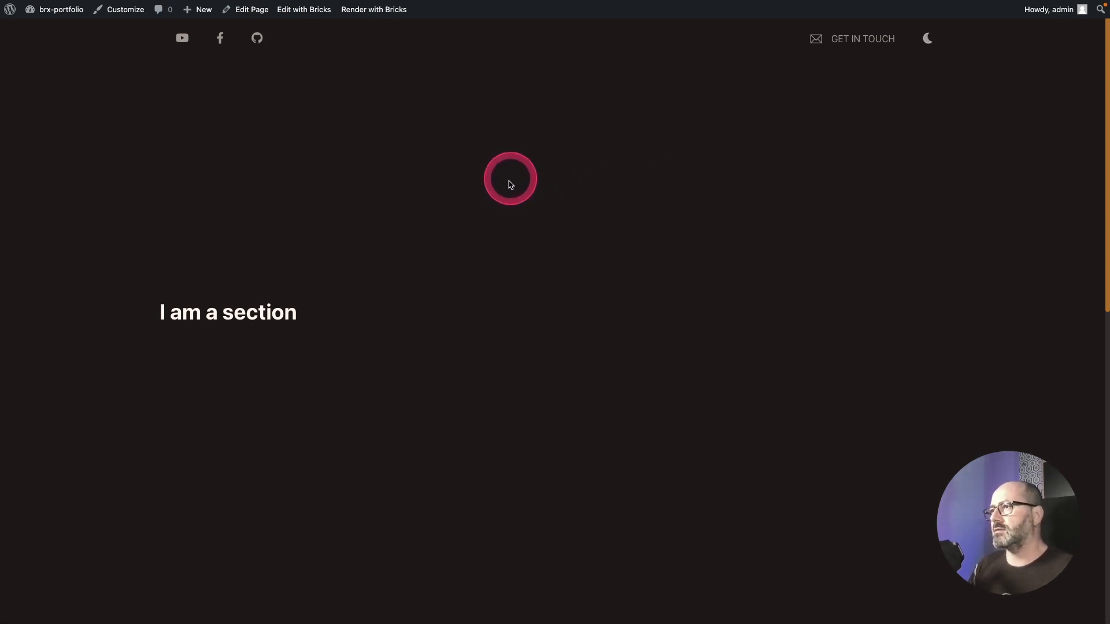
Step: Scroll the front-end page up and down to check the section snapping with the new body CSS
{"action": "scroll", "coordinate": [512, 184], "scroll_direction": "down", "scroll_amount": 5}
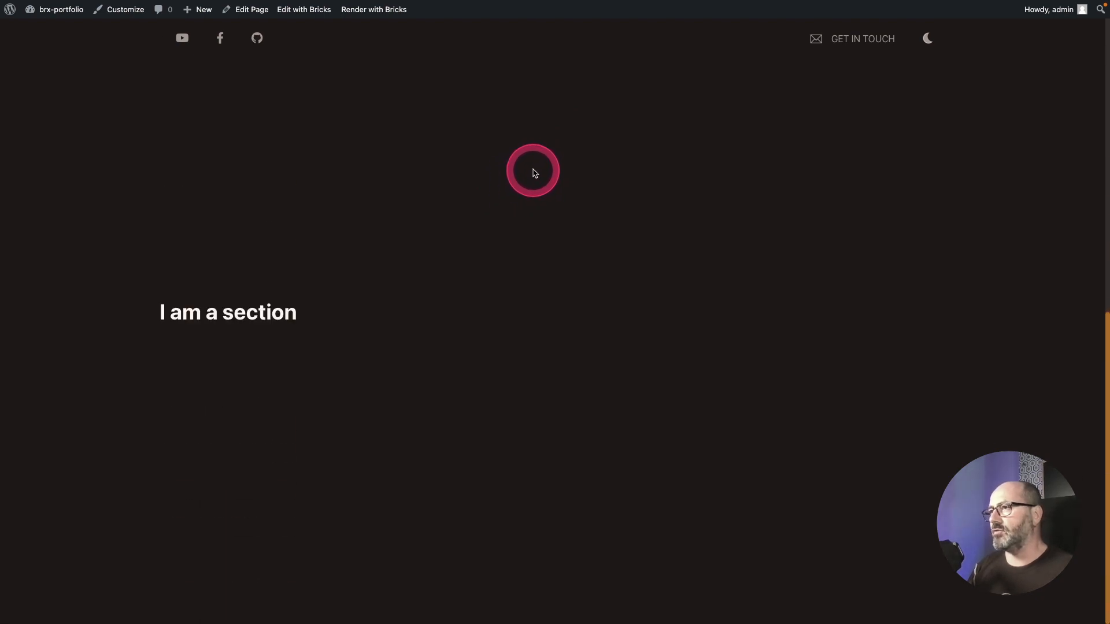
{"action": "scroll", "coordinate": [534, 173], "scroll_direction": "up", "scroll_amount": 5}
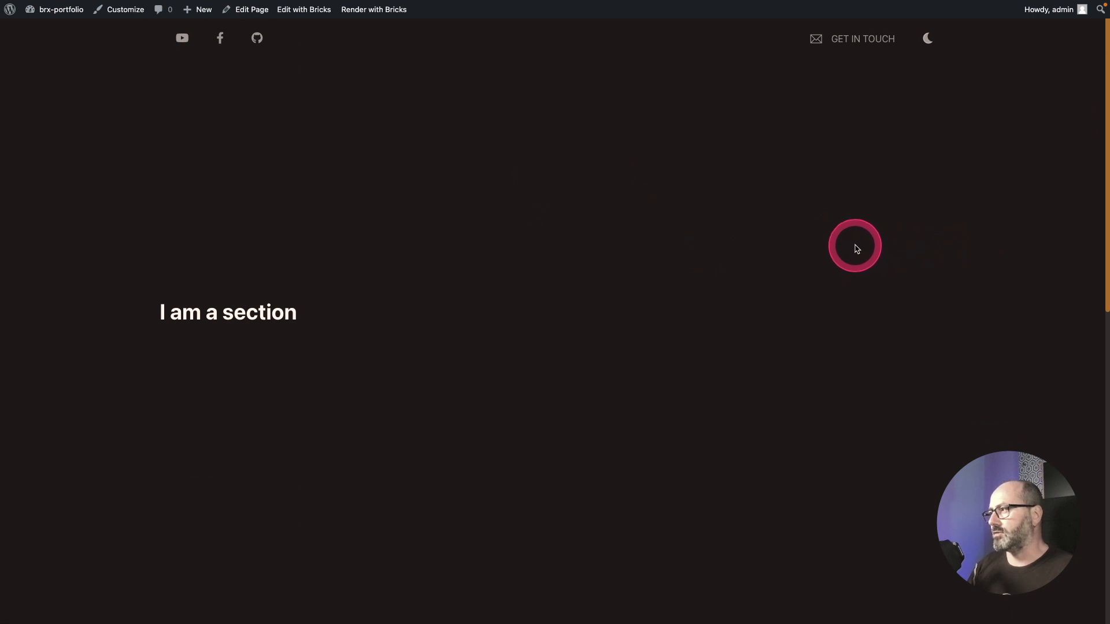
{"action": "scroll", "coordinate": [832, 258], "scroll_direction": "down", "scroll_amount": 5}
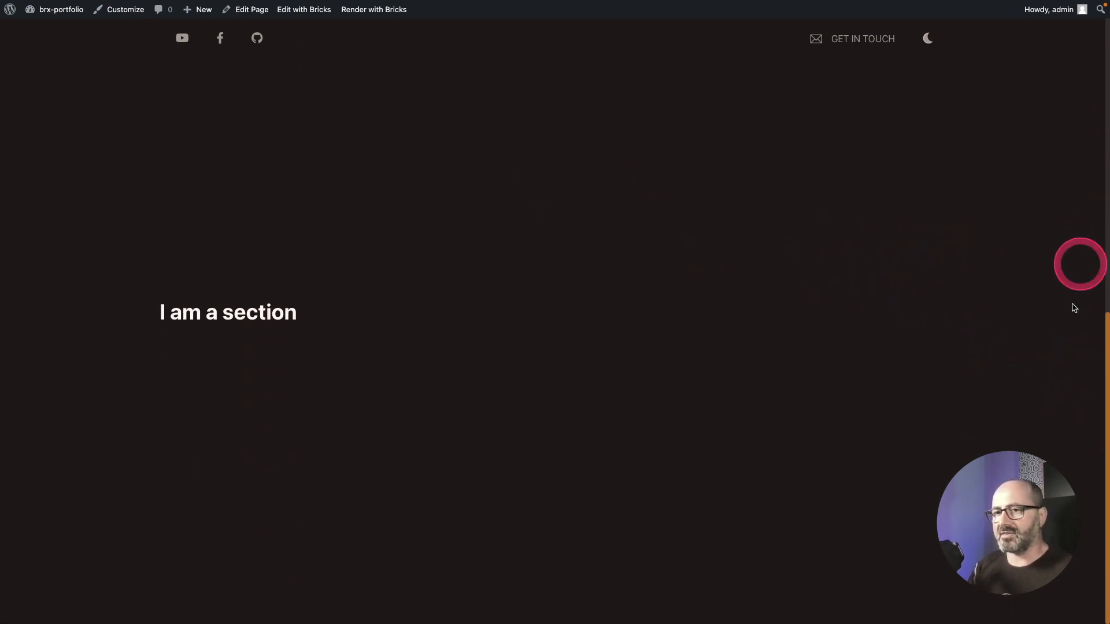
{"action": "scroll", "coordinate": [601, 269], "scroll_direction": "up", "scroll_amount": 1}
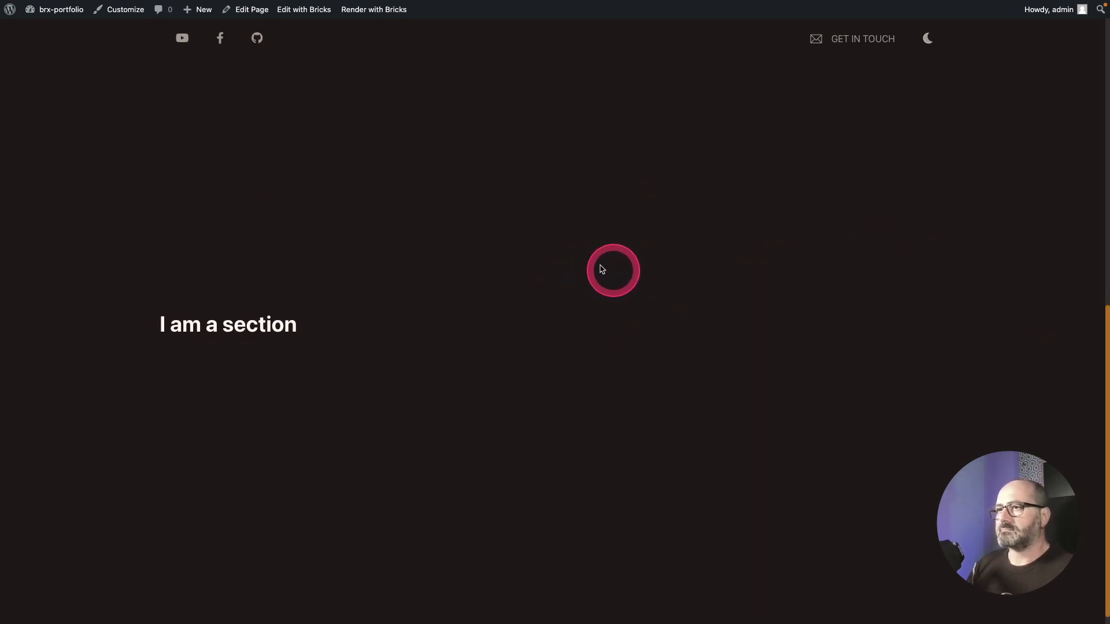
{"action": "scroll", "coordinate": [584, 260], "scroll_direction": "down", "scroll_amount": 1}
{"action": "scroll", "coordinate": [568, 247], "scroll_direction": "up", "scroll_amount": 10}
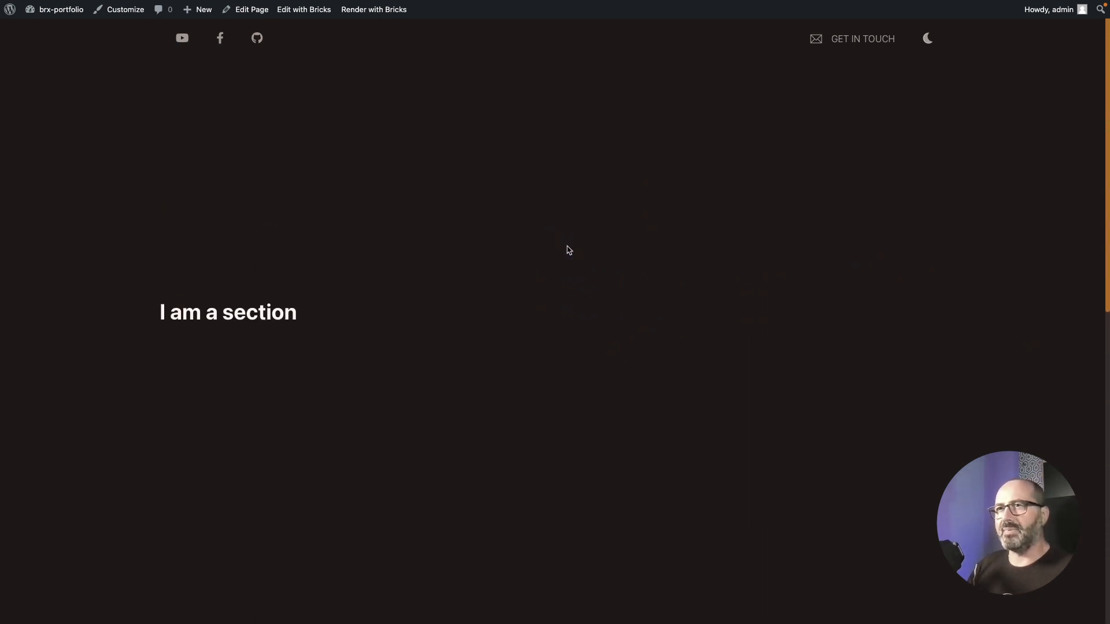
{"action": "left_click", "coordinate": [567, 249]}
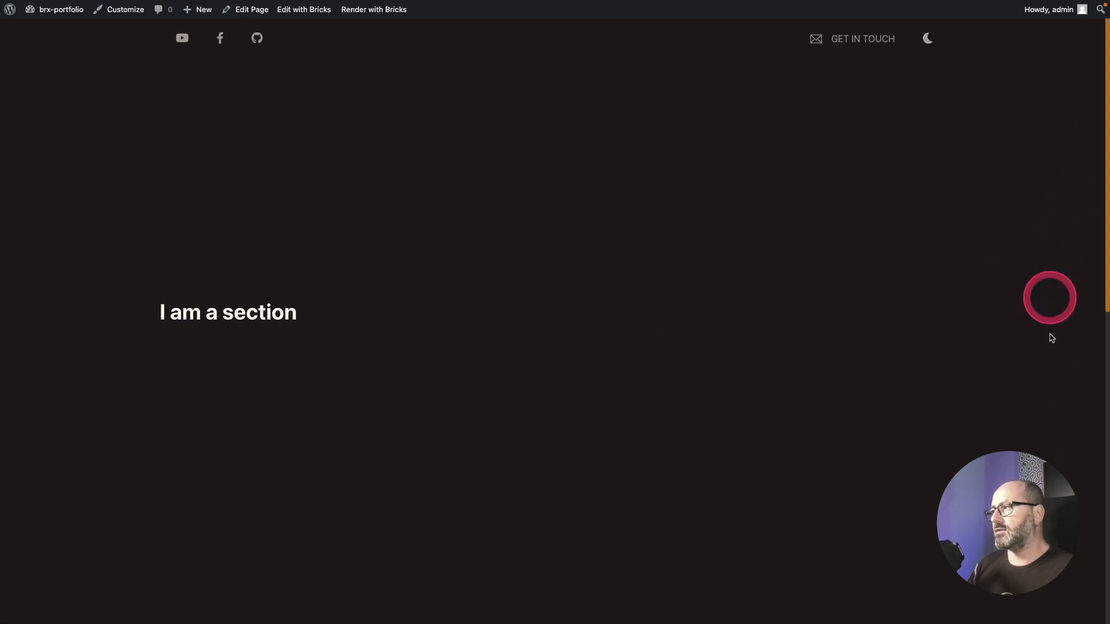
{"action": "scroll", "coordinate": [1002, 300], "scroll_direction": "up", "scroll_amount": 4}
{"action": "scroll", "coordinate": [1002, 300], "scroll_direction": "down", "scroll_amount": 5}
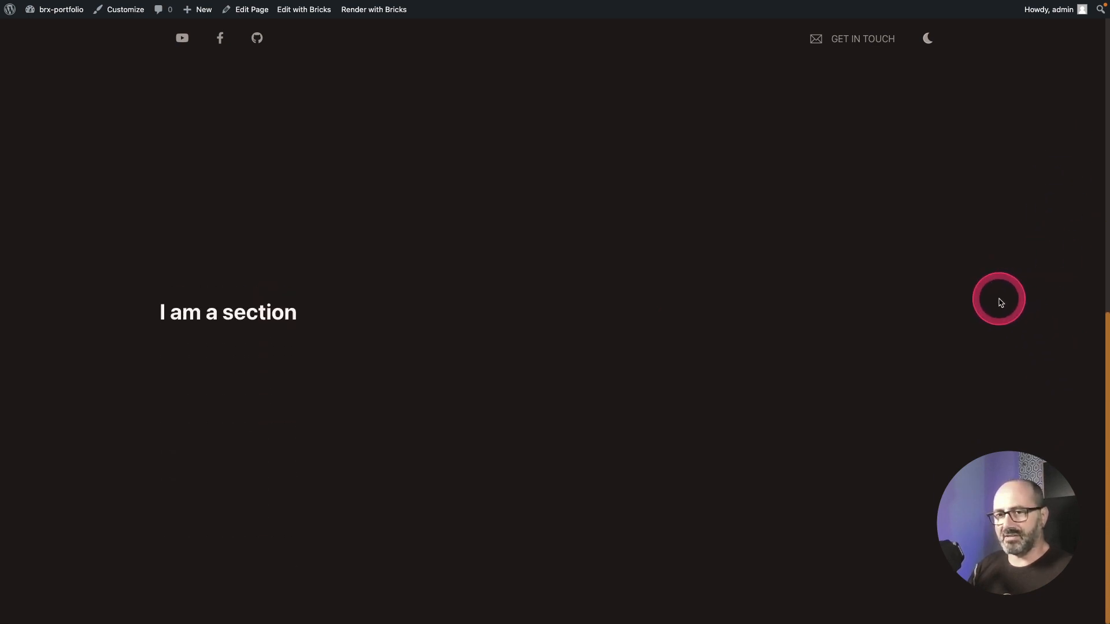
{"action": "scroll", "coordinate": [1001, 302], "scroll_direction": "up", "scroll_amount": 2}
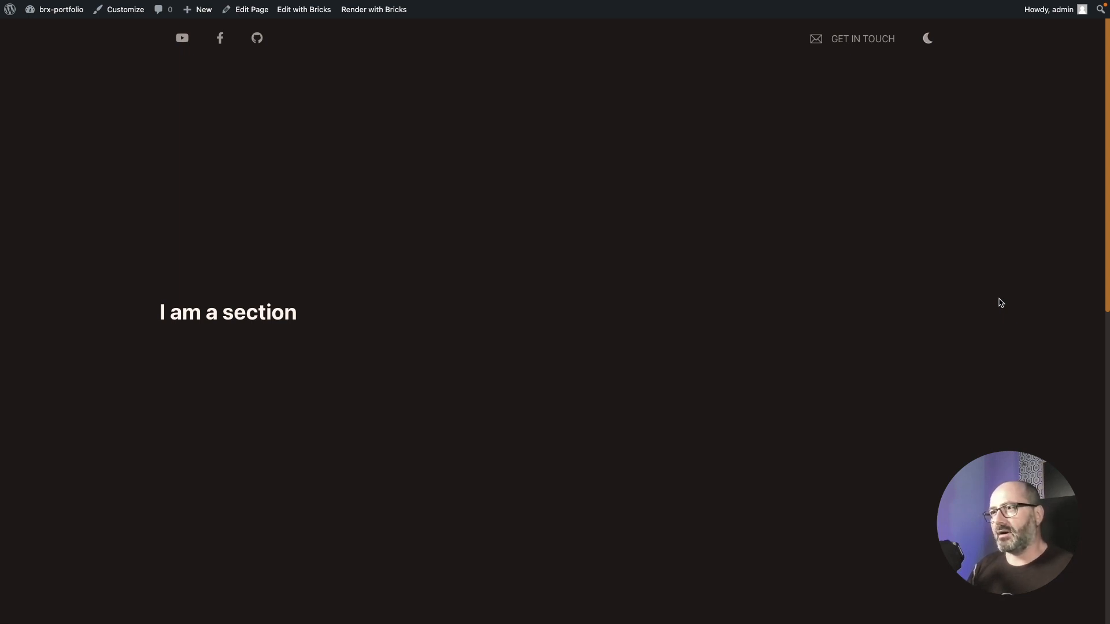
Step: Delete the second Section from the structure
{"action": "key", "text": "ctrl+Tab"}
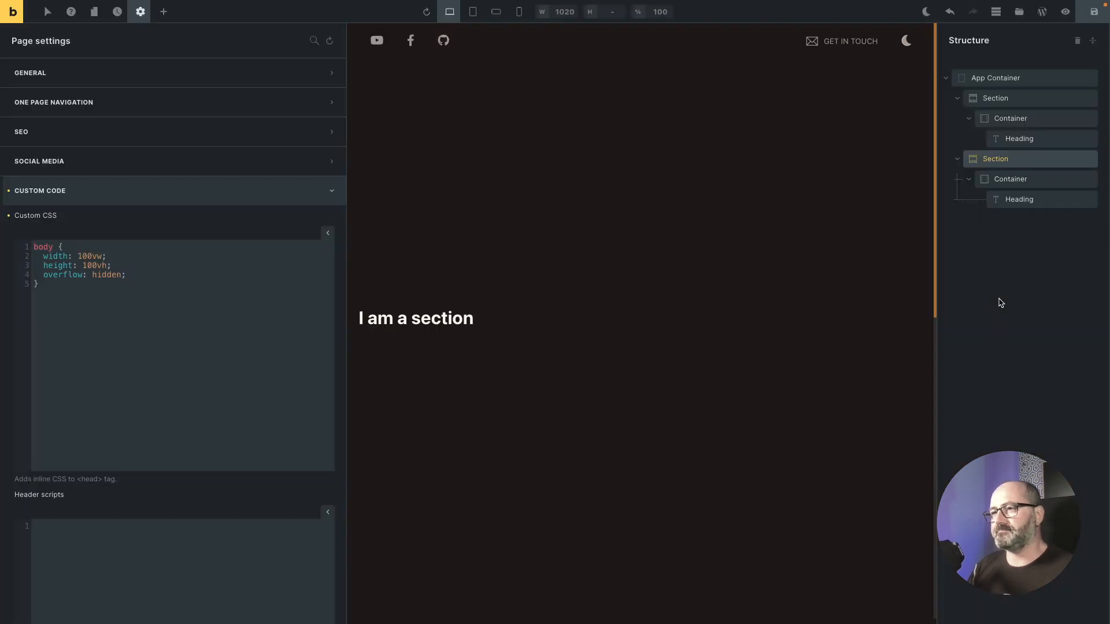
{"action": "left_click", "coordinate": [977, 79]}
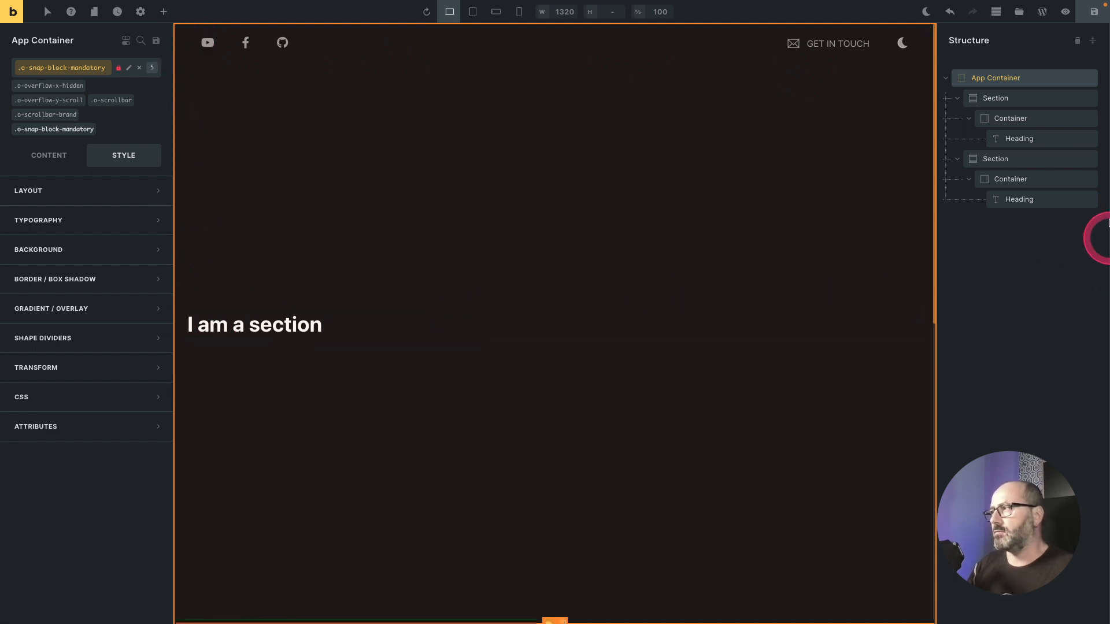
{"action": "left_click", "coordinate": [1025, 122]}
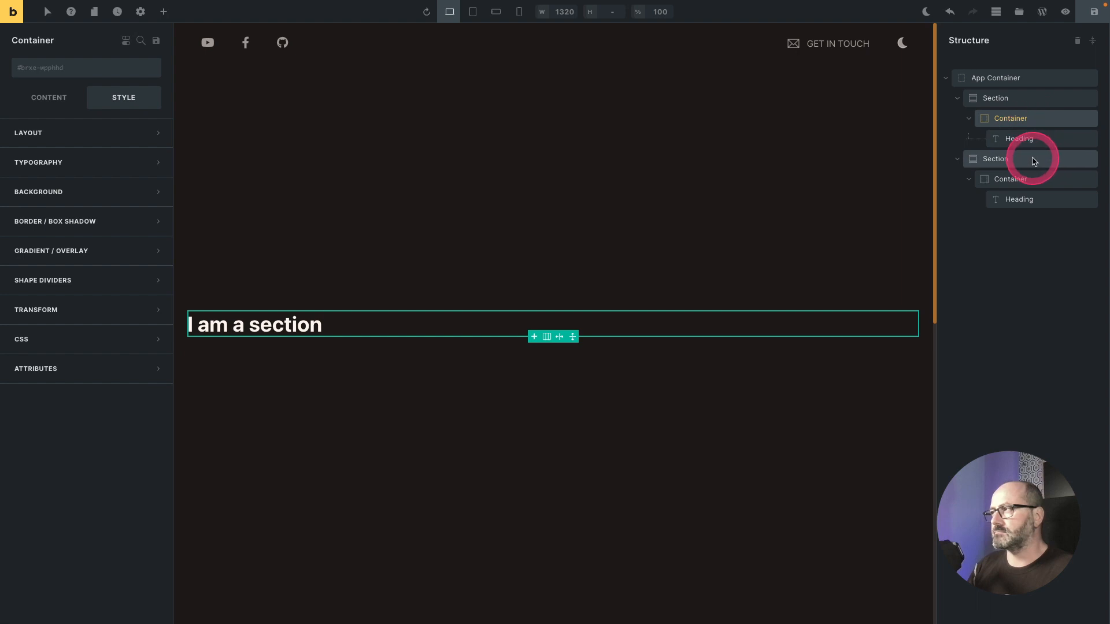
{"action": "right_click", "coordinate": [1048, 164]}
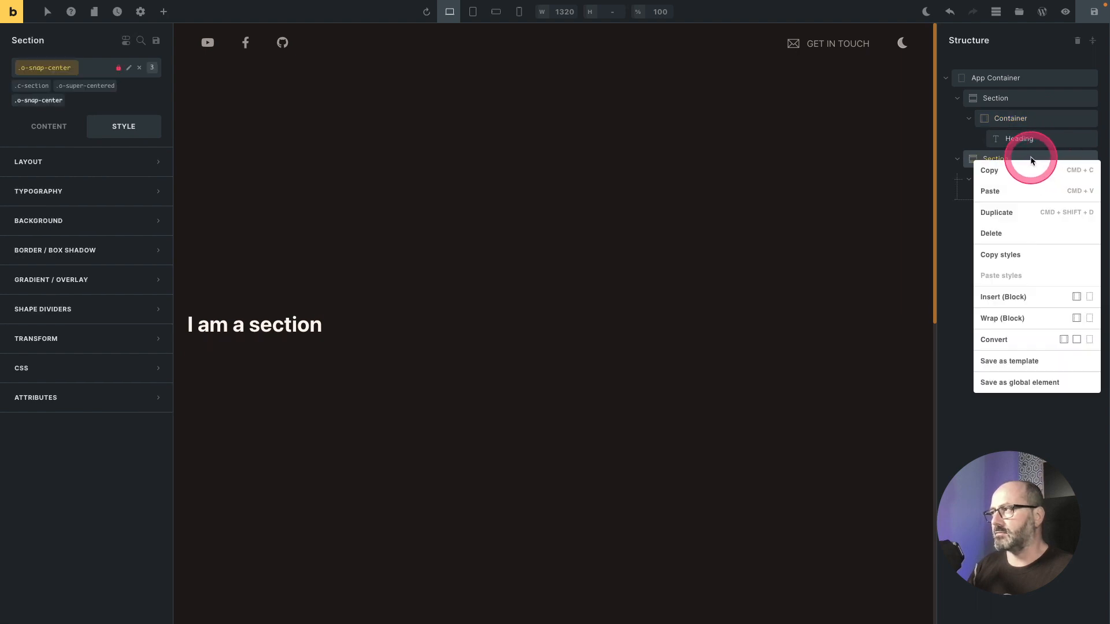
{"action": "left_click", "coordinate": [1032, 156]}
{"action": "right_click", "coordinate": [1031, 157]}
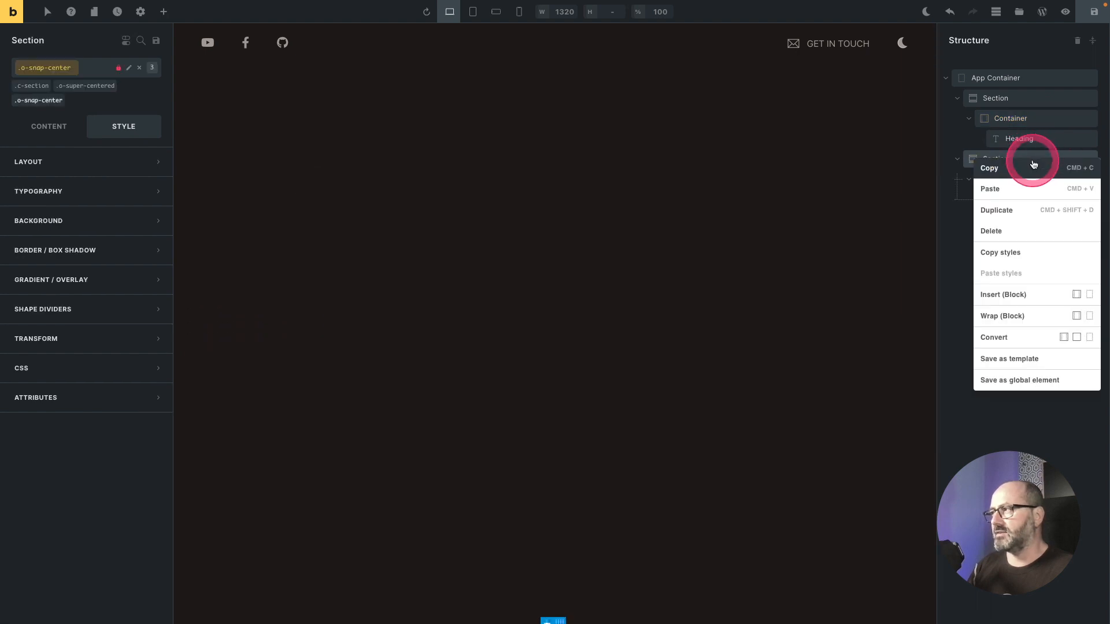
{"action": "left_click", "coordinate": [1028, 233]}
Step: Add the Padding Inline 2 class (o-pad-in-2) to the first section's Container
{"action": "left_click", "coordinate": [1017, 117]}
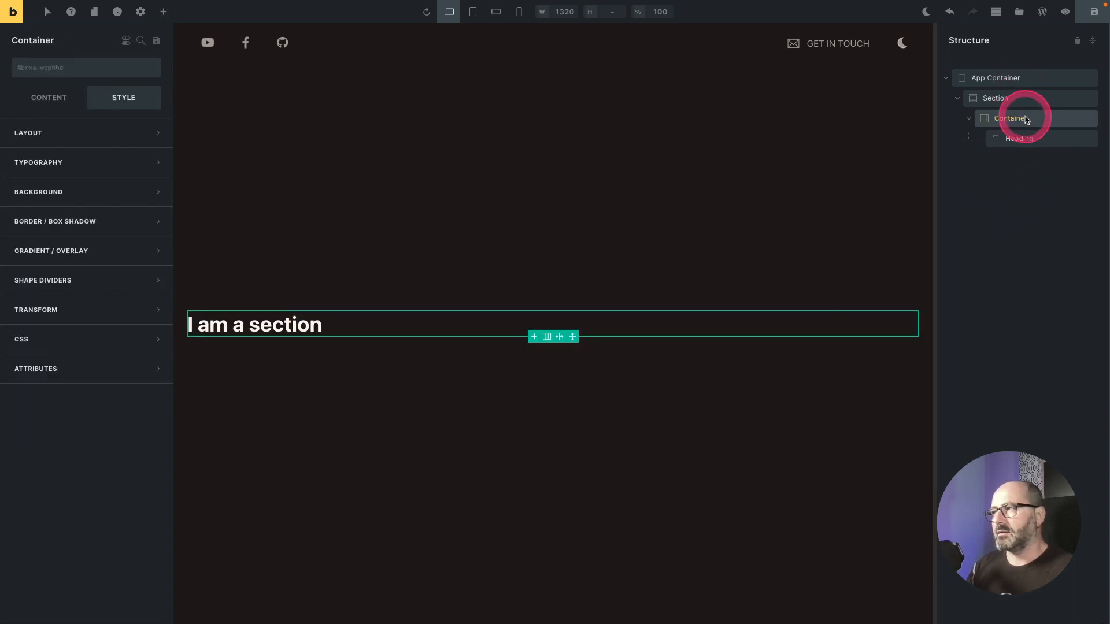
{"action": "left_click", "coordinate": [44, 69]}
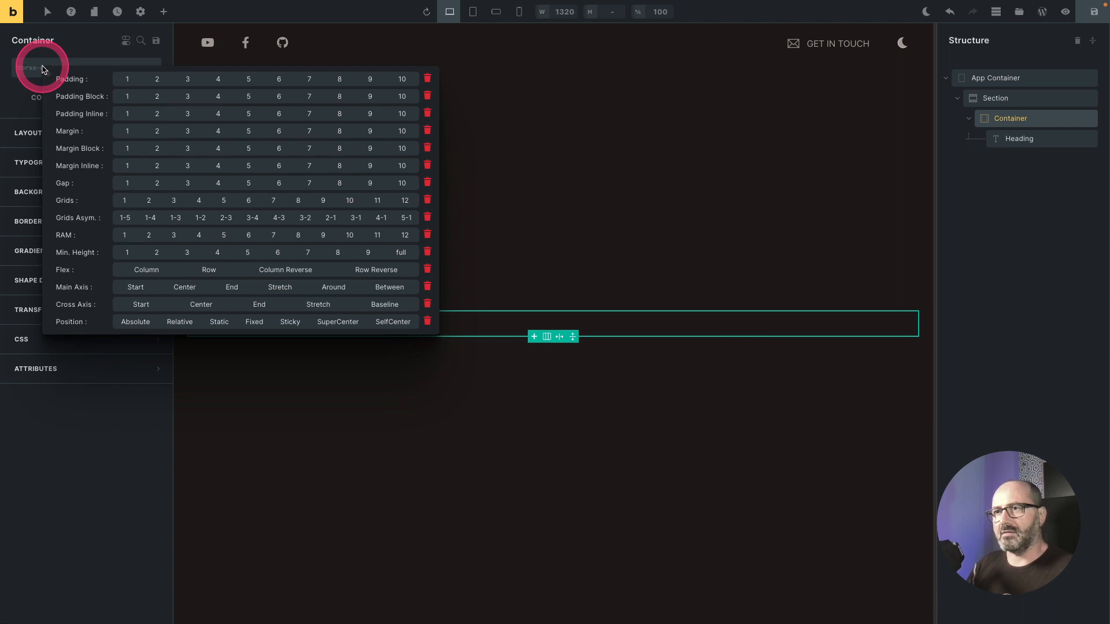
{"action": "left_click", "coordinate": [164, 118]}
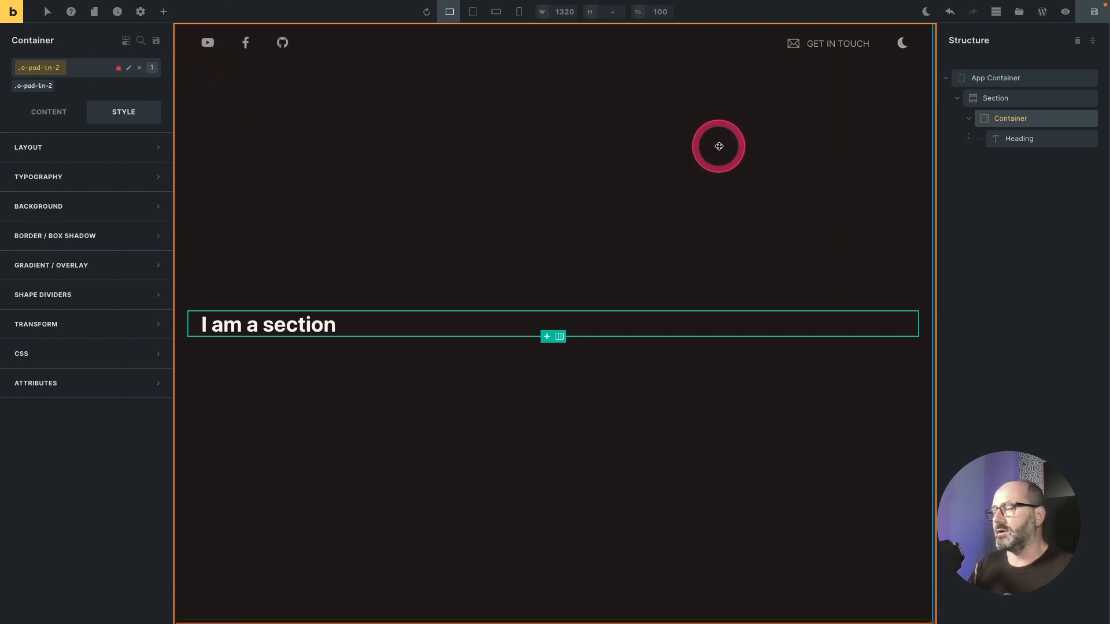
Step: Rename the remaining Section to Hero Section and set its ID to hero
{"action": "left_click", "coordinate": [1003, 102]}
{"action": "type", "text": "Hero Section"}
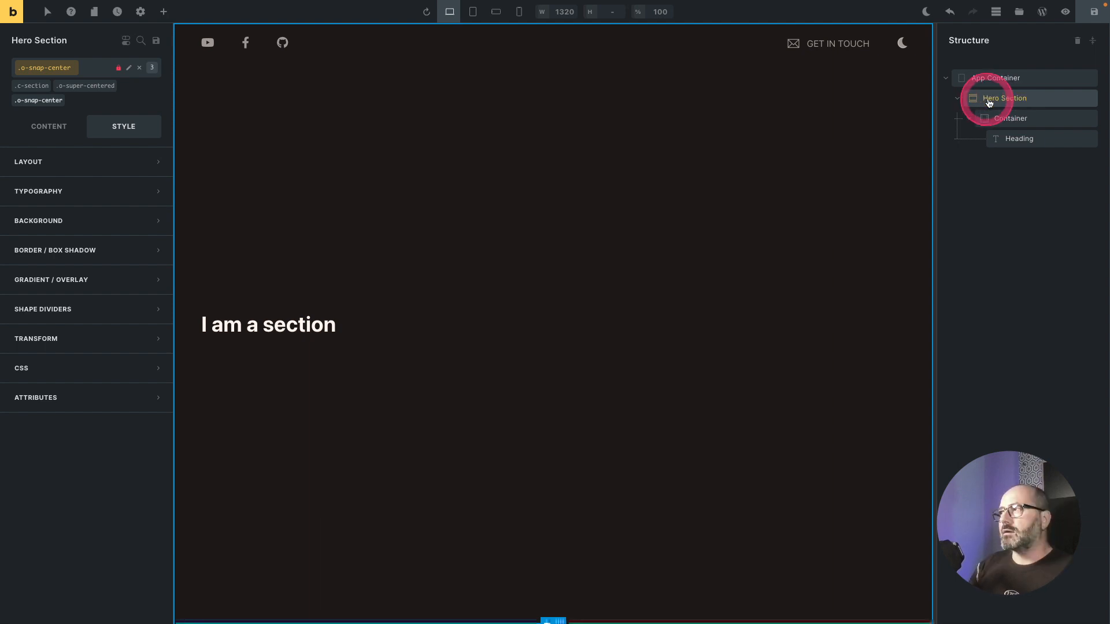
{"action": "left_click", "coordinate": [139, 70]}
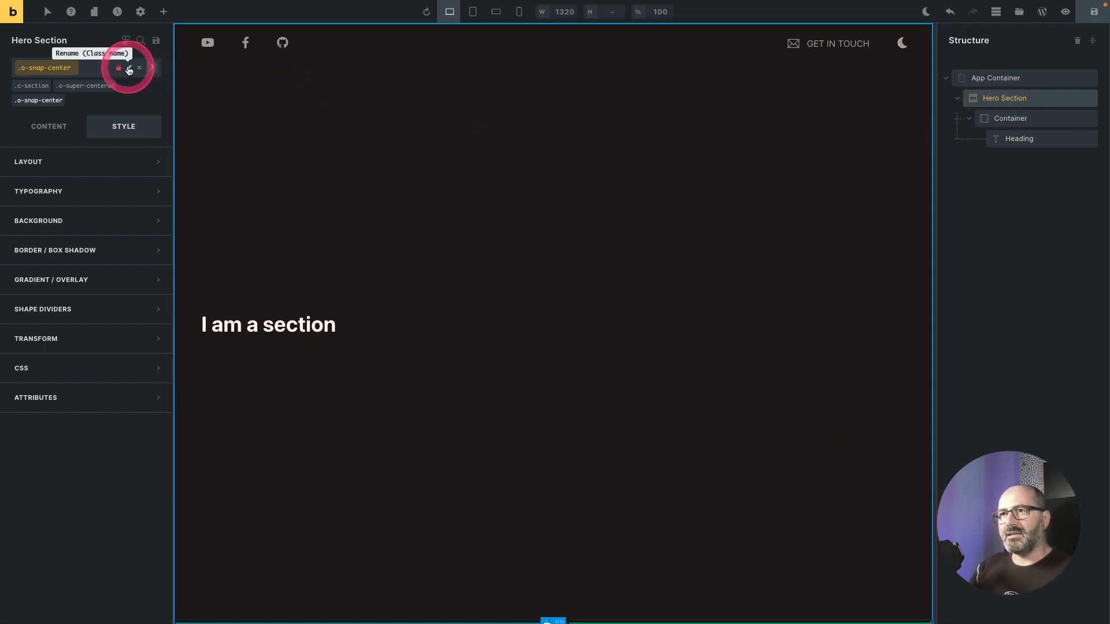
{"action": "type", "text": "her"}
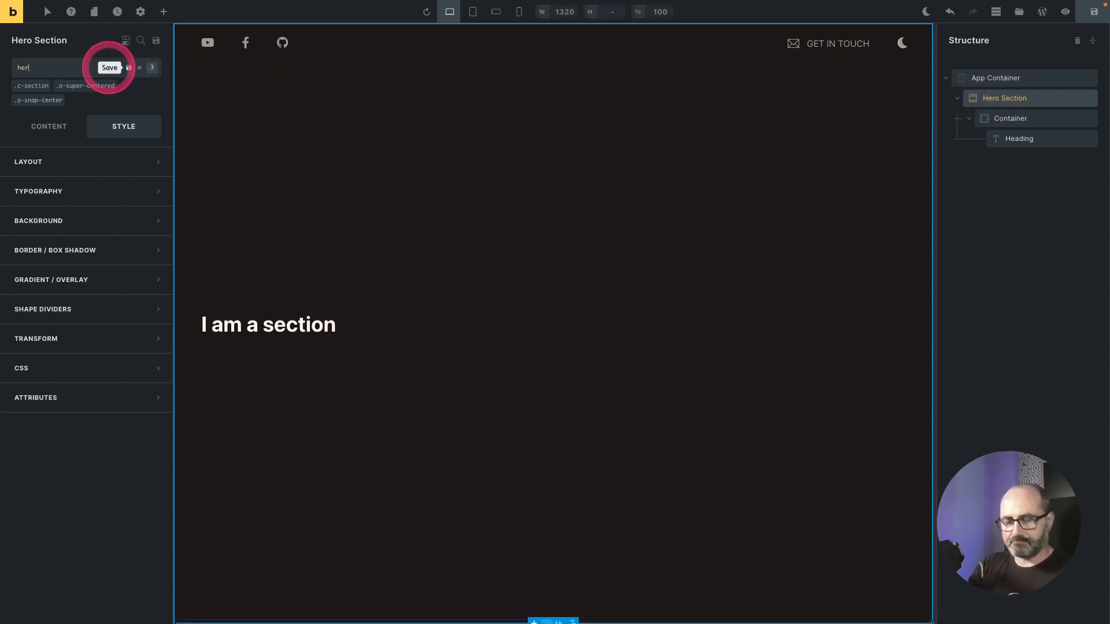
{"action": "type", "text": "o"}
{"action": "key", "text": "Return"}
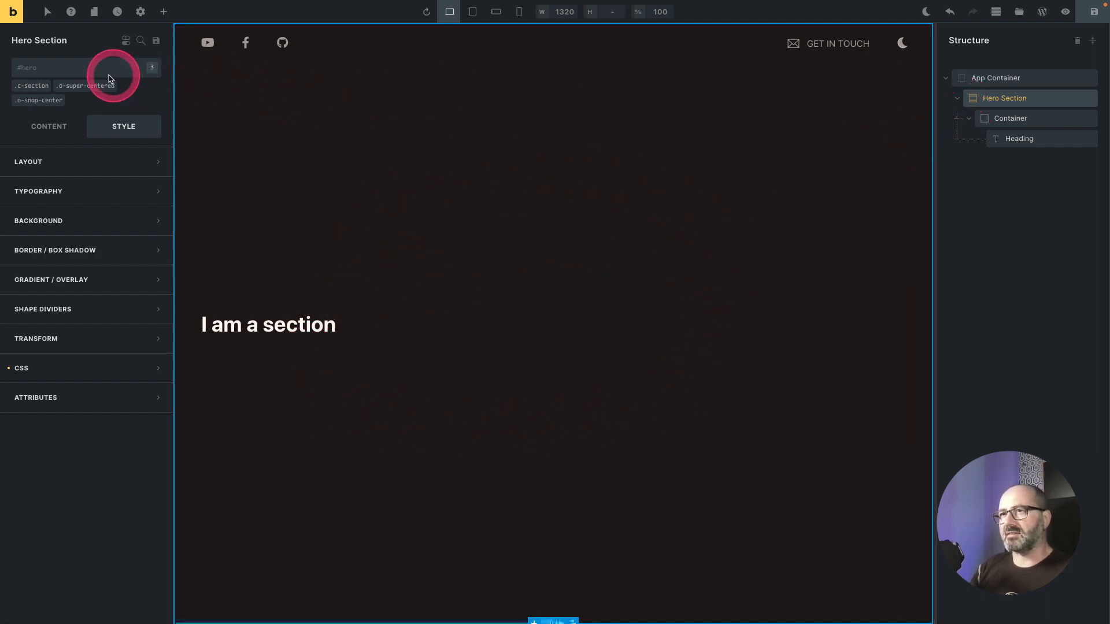
Step: Add the Relative position class (o-relative) to the Hero Section
{"action": "left_click", "coordinate": [41, 72]}
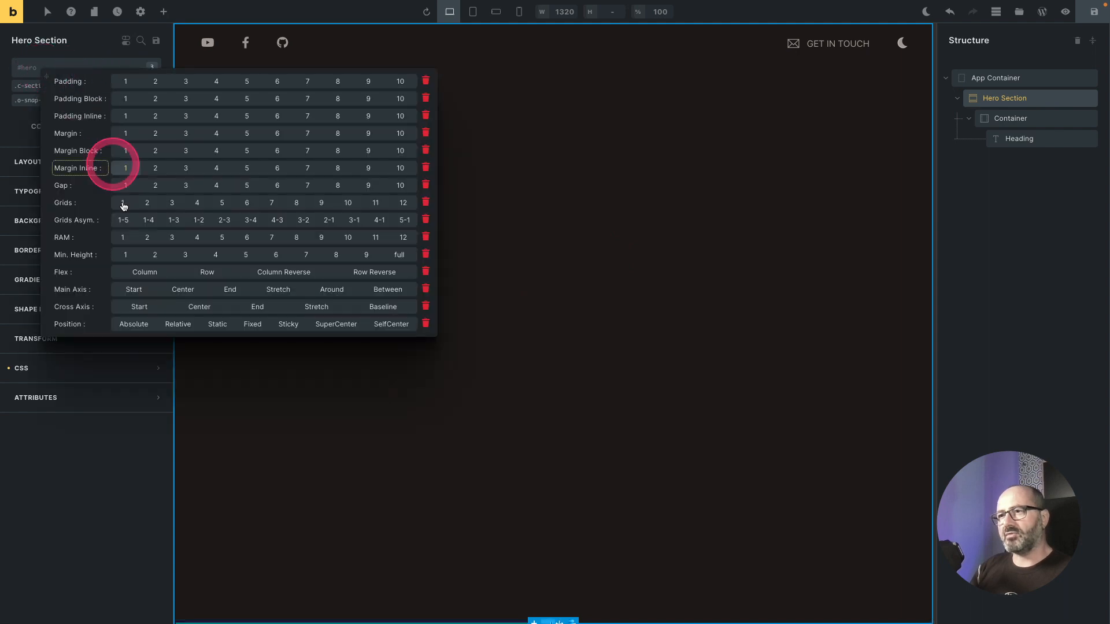
{"action": "left_click", "coordinate": [179, 324]}
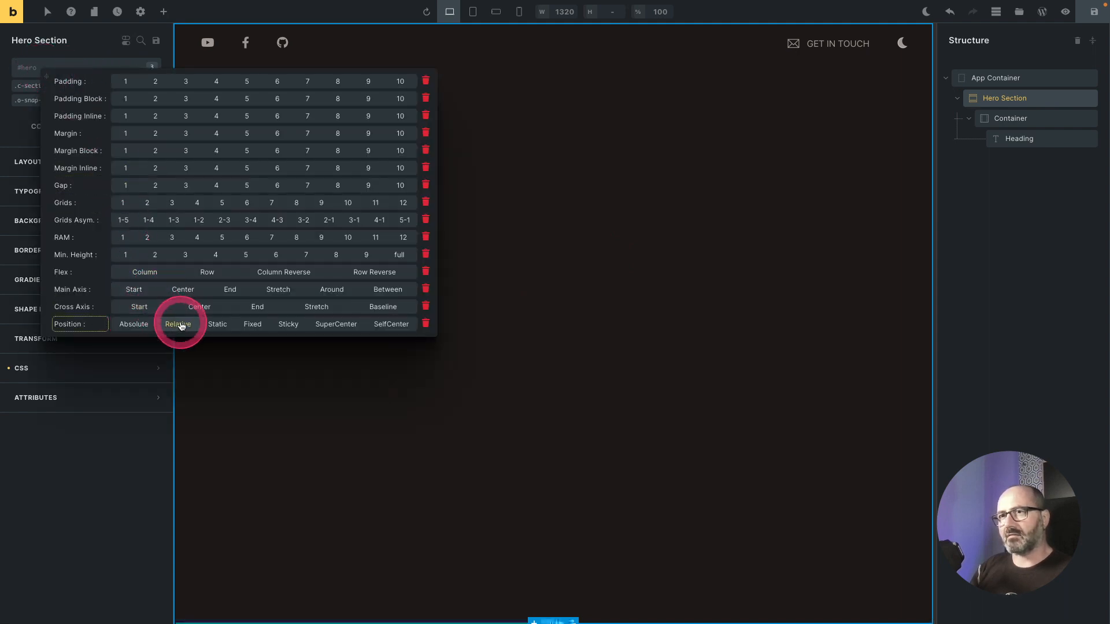
{"action": "left_click", "coordinate": [181, 323]}
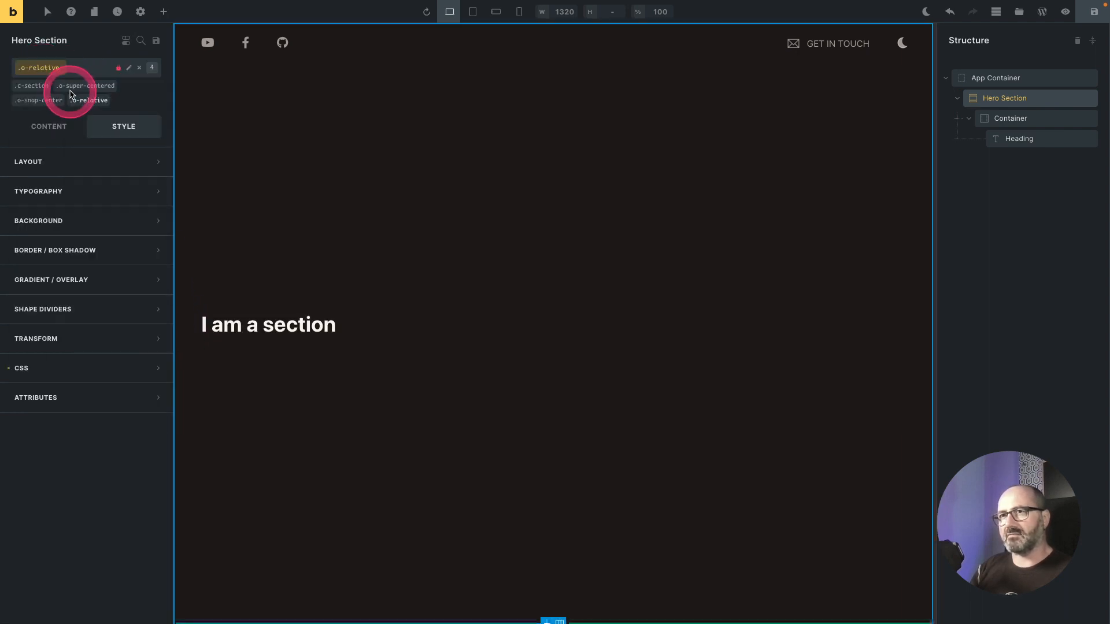
Step: Insert a Div inside the Hero Section and rename it Shapes container
{"action": "right_click", "coordinate": [1042, 97]}
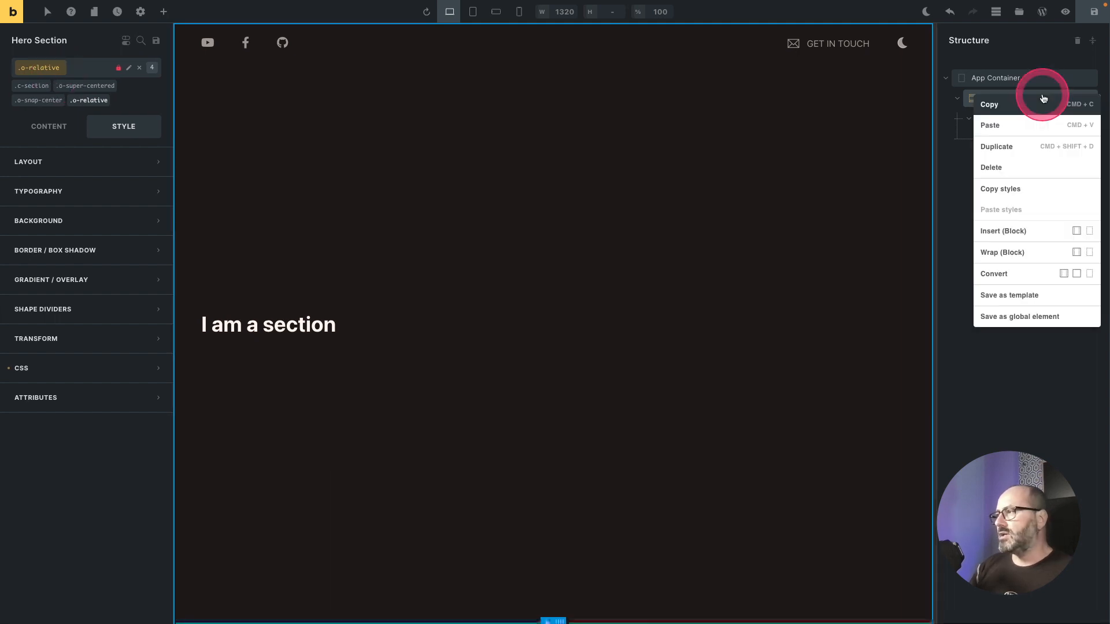
{"action": "left_click", "coordinate": [1060, 188]}
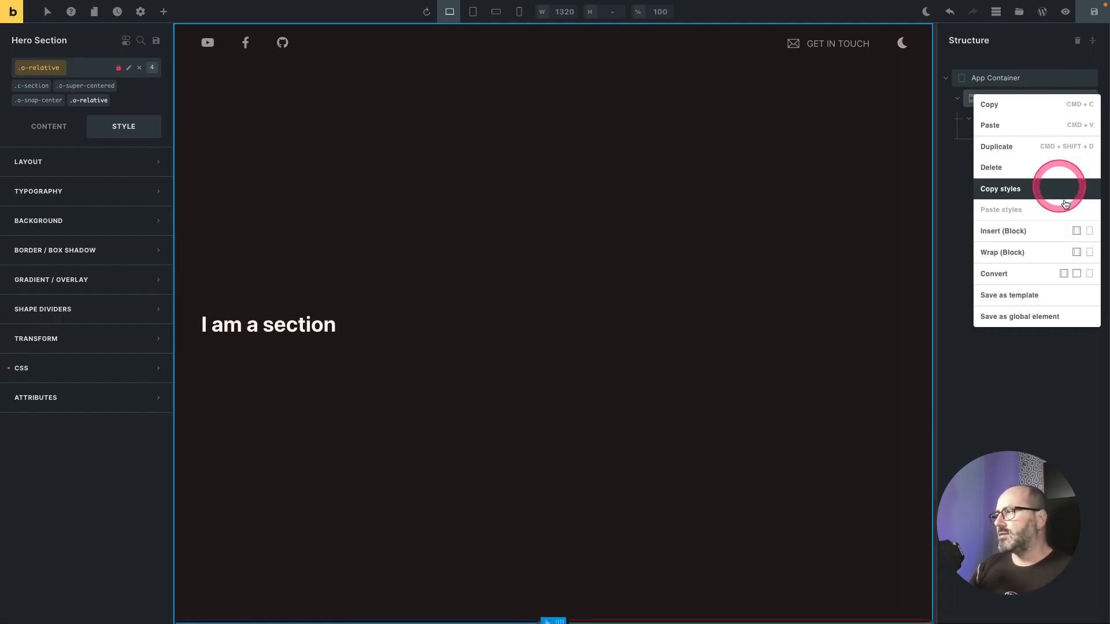
{"action": "left_click", "coordinate": [1088, 232]}
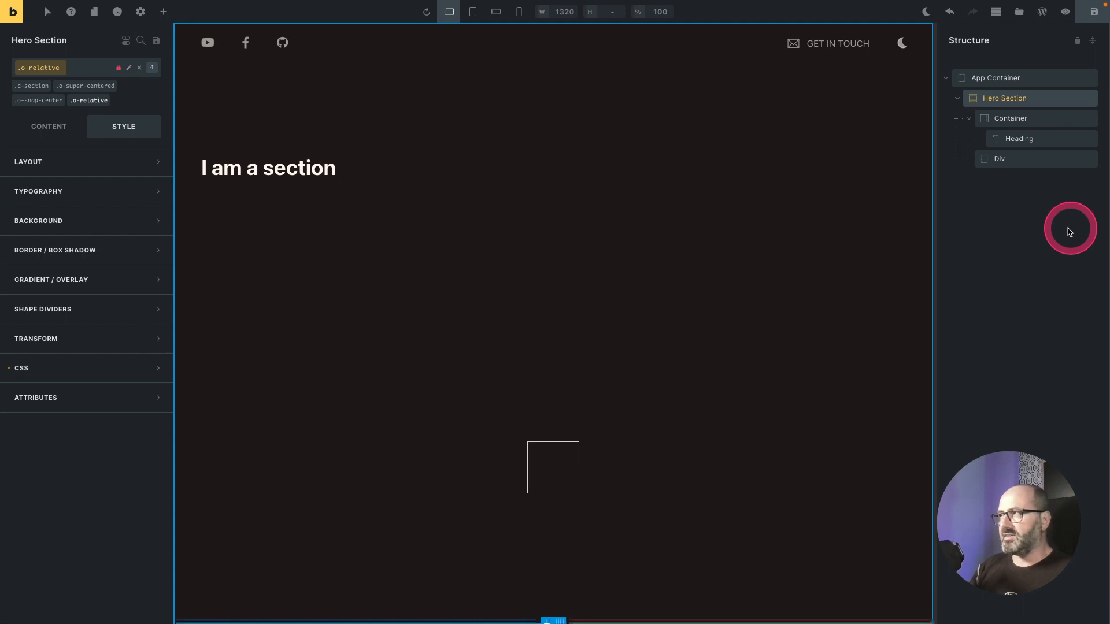
{"action": "double_click", "coordinate": [999, 158]}
{"action": "type", "text": "Shapes container"}
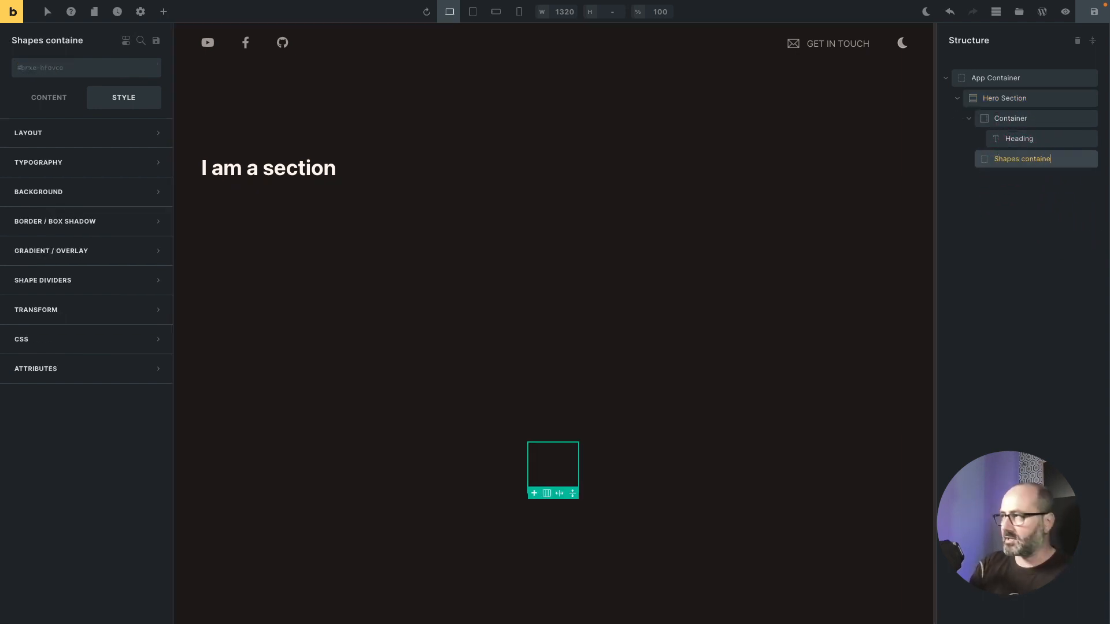
Step: Add the Absolute position class (o-absolute) and the o-inset-0 class to the Shapes container
{"action": "left_click", "coordinate": [88, 67]}
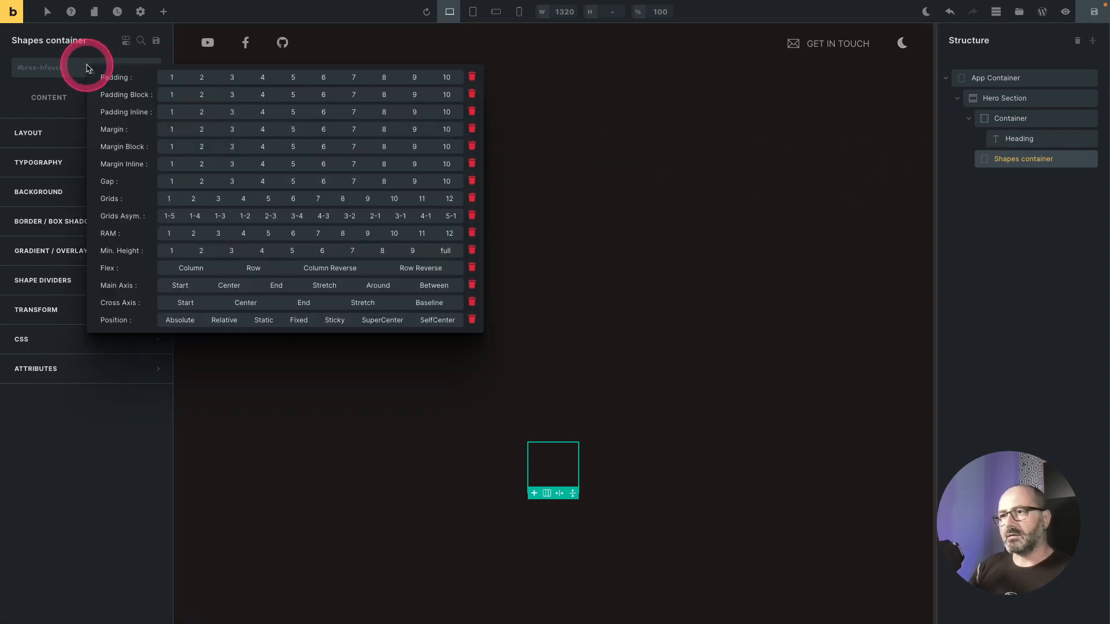
{"action": "left_click", "coordinate": [180, 320]}
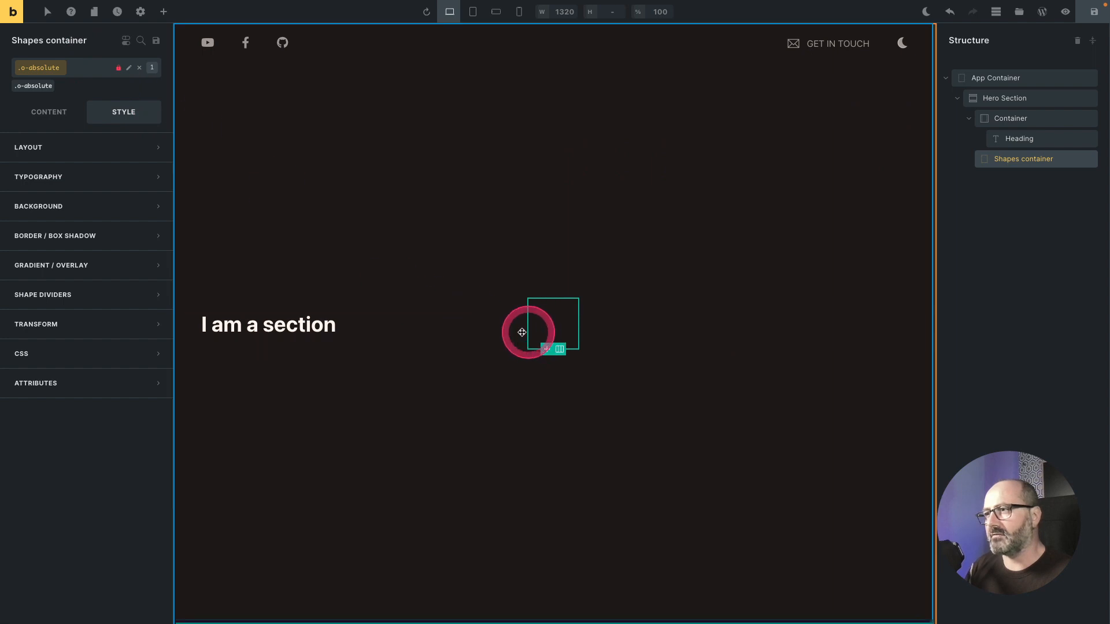
{"action": "left_click", "coordinate": [82, 72]}
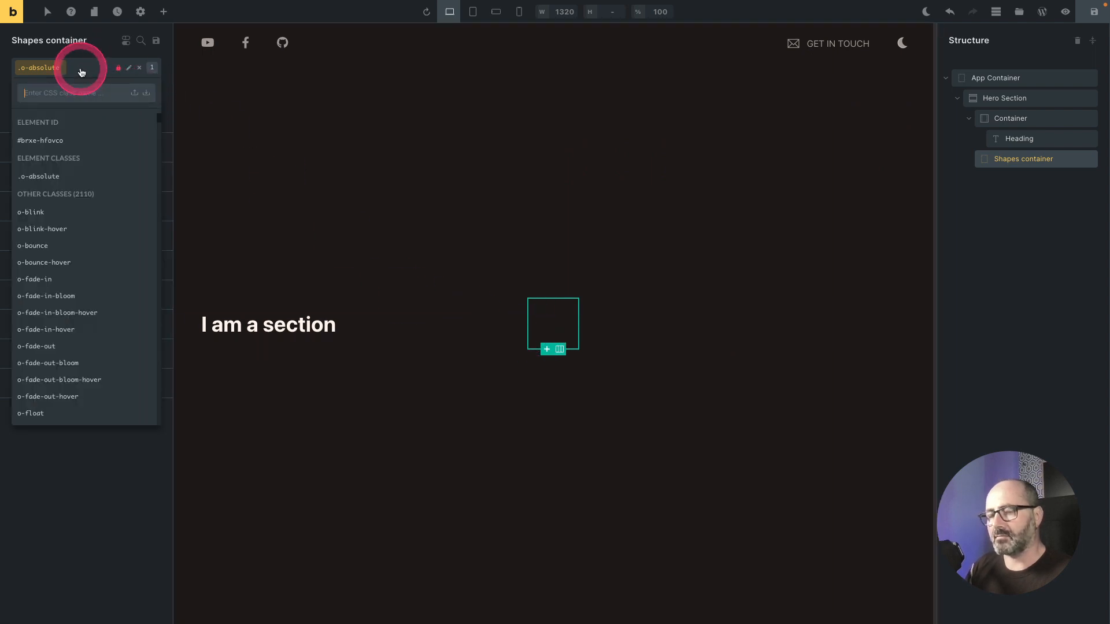
{"action": "type", "text": "inse"}
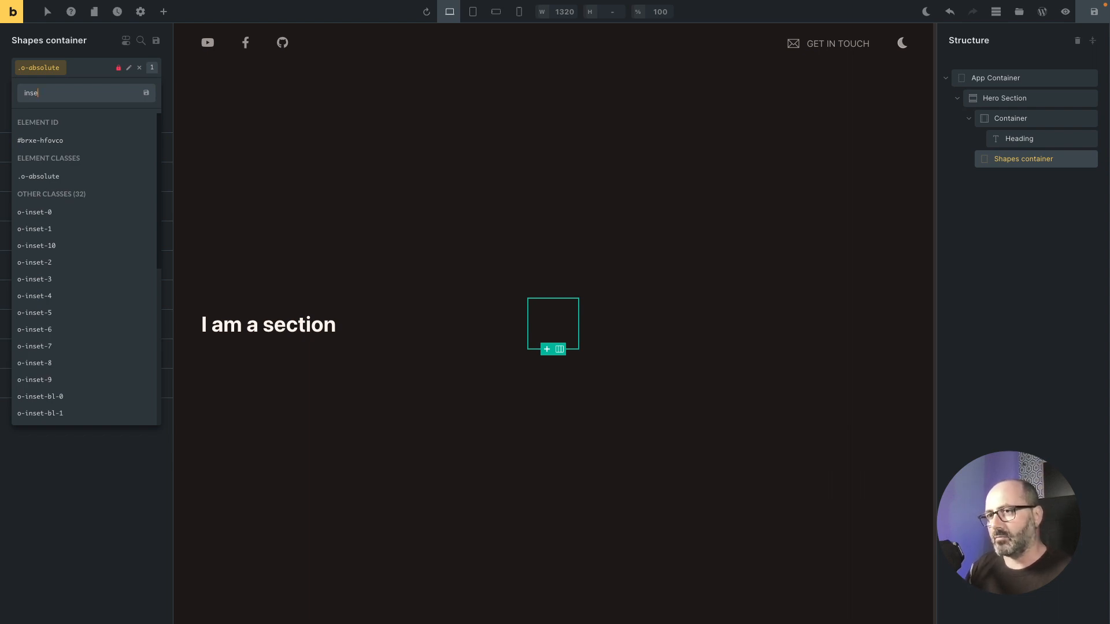
{"action": "left_click", "coordinate": [40, 212]}
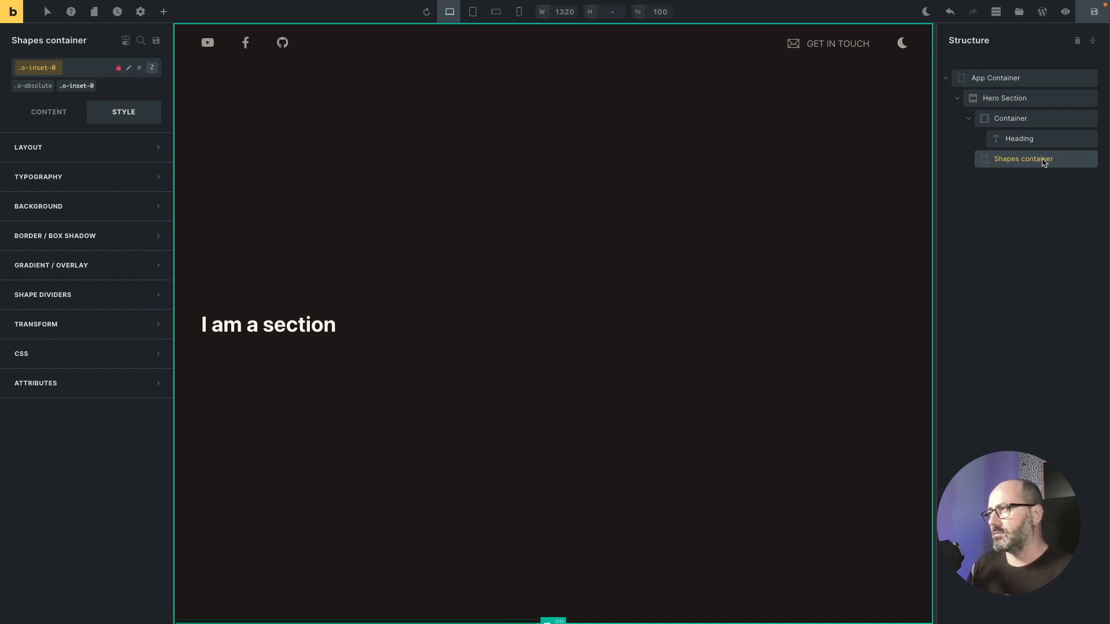
Step: Insert a Div inside the Shapes container and rename it Blob1
{"action": "right_click", "coordinate": [1044, 161]}
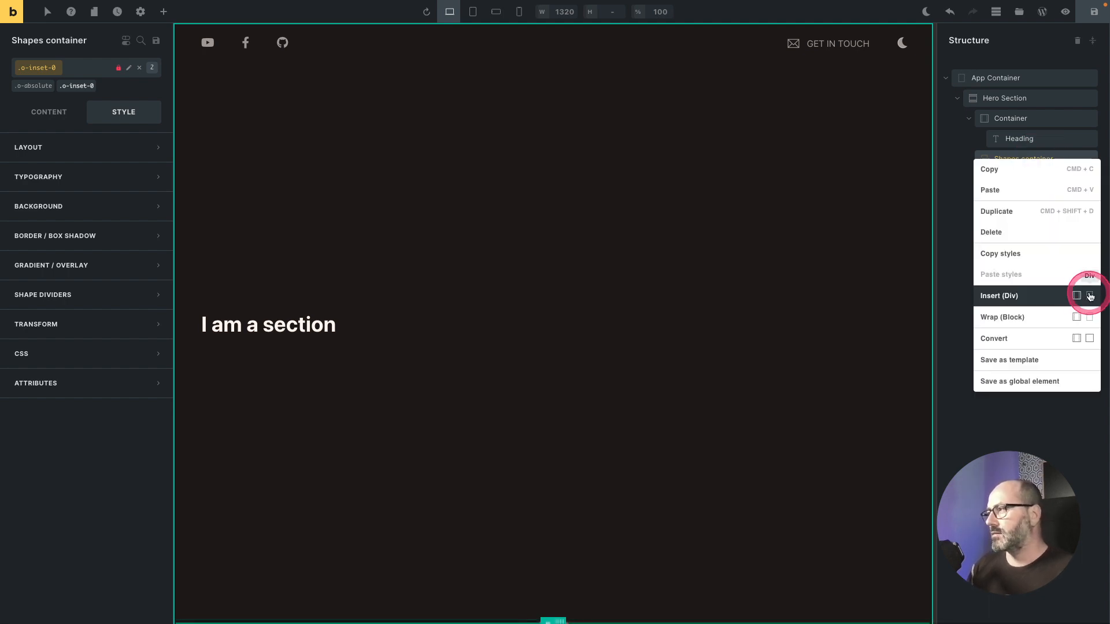
{"action": "left_click", "coordinate": [1089, 296]}
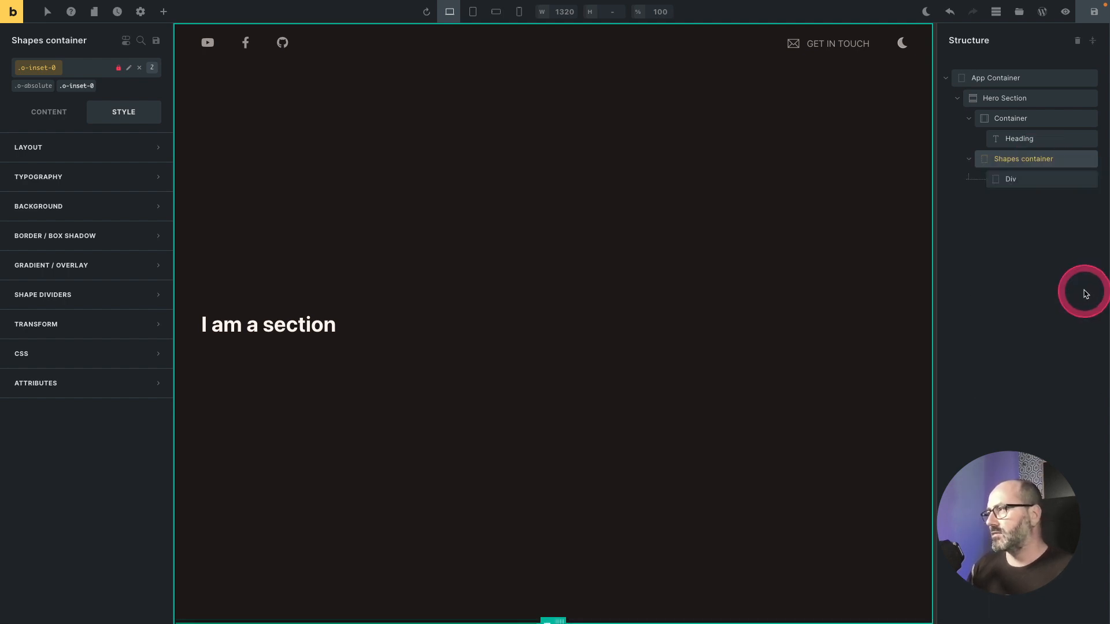
{"action": "double_click", "coordinate": [1011, 180]}
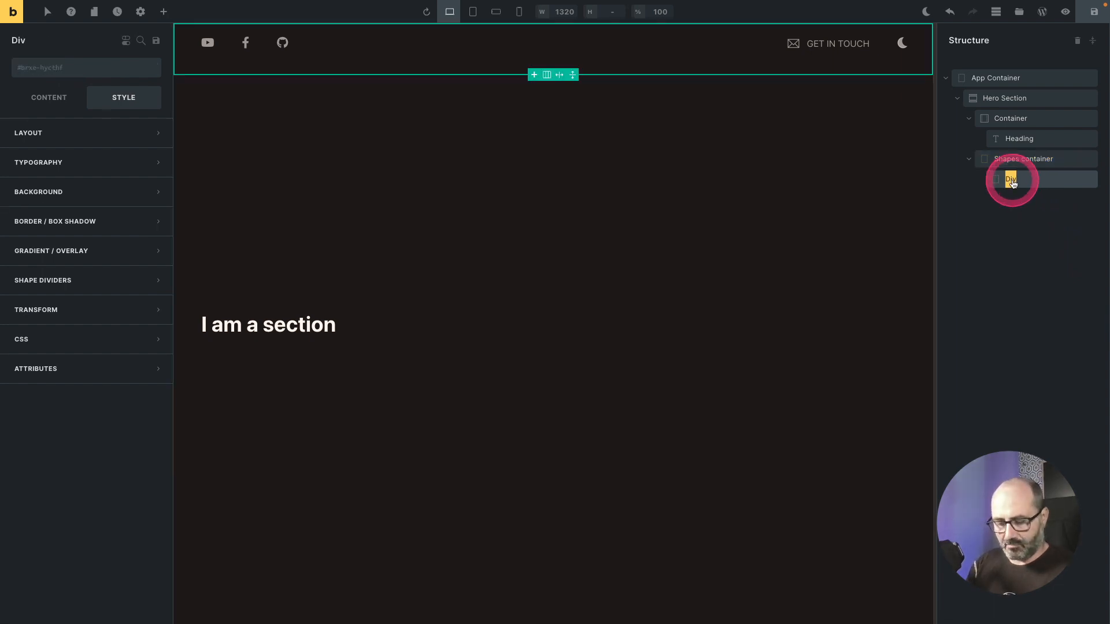
{"action": "type", "text": "Blob1"}
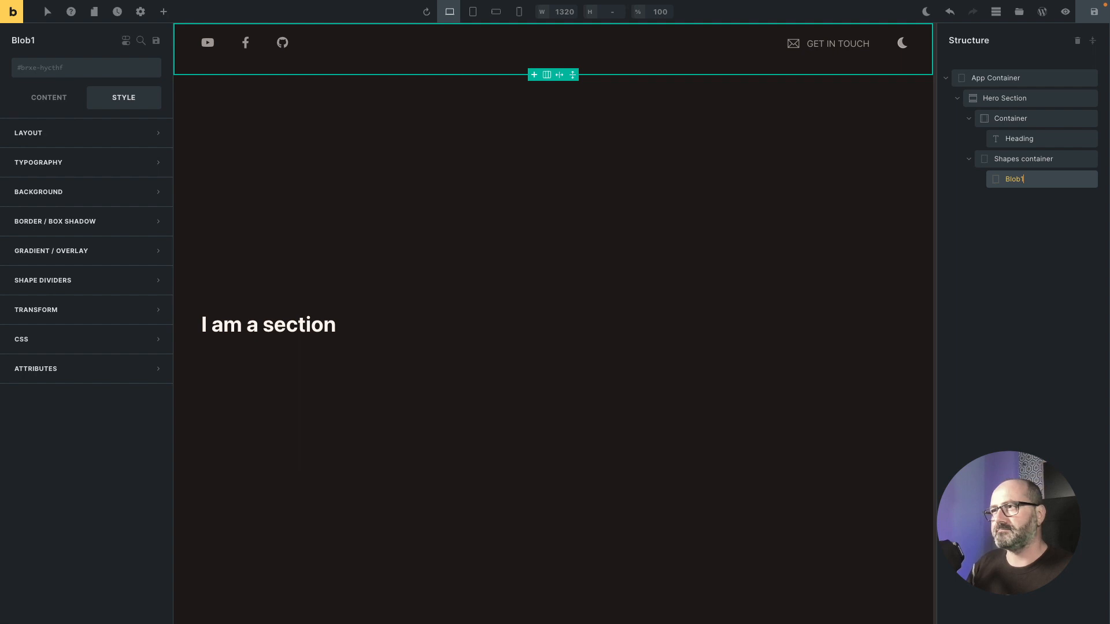
Step: Add the Absolute position class (o-absolute) to Blob1
{"action": "left_click", "coordinate": [46, 68]}
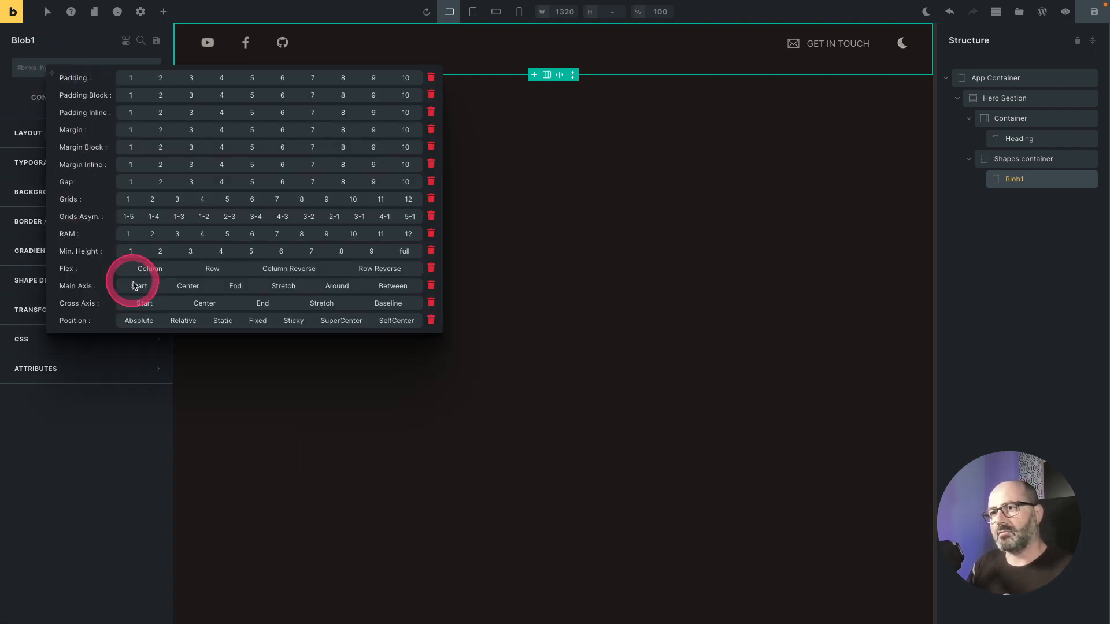
{"action": "left_click", "coordinate": [138, 321]}
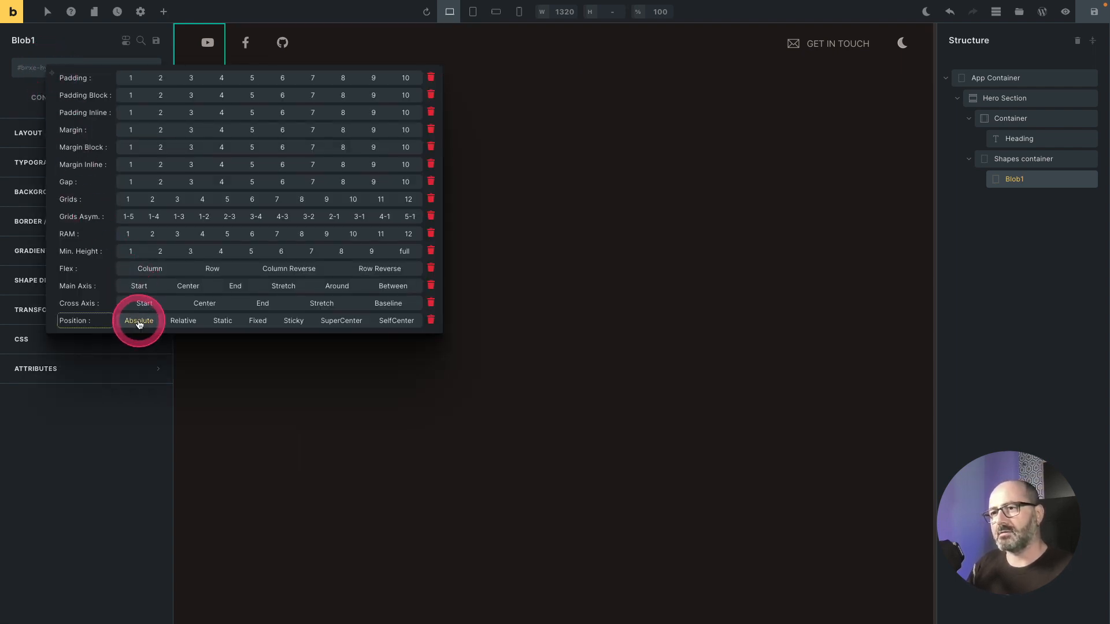
{"action": "left_click", "coordinate": [139, 323]}
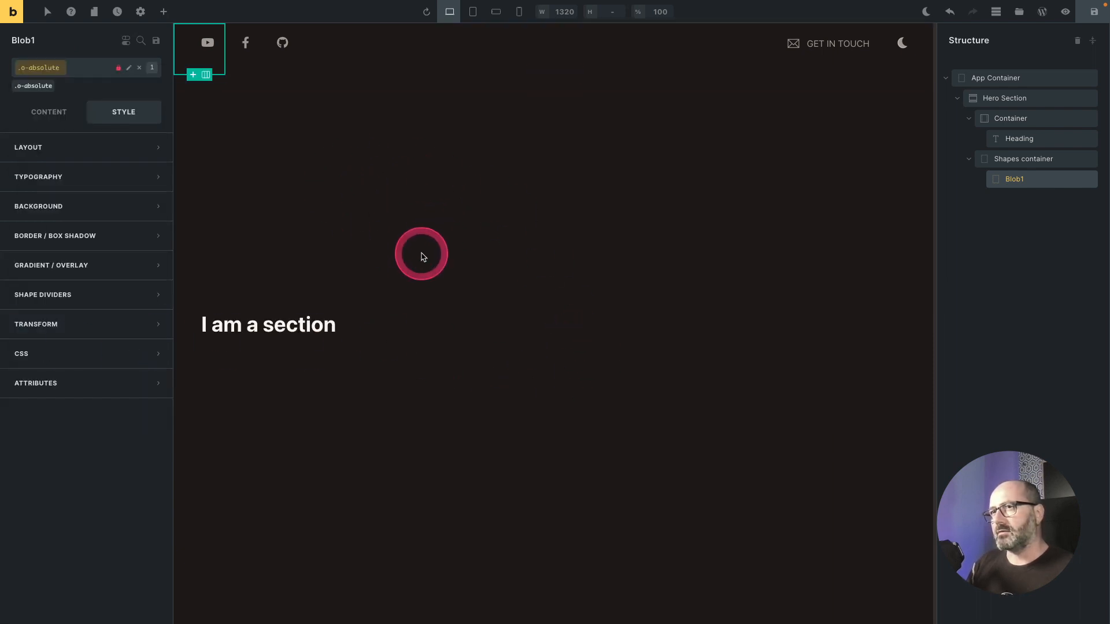
Step: Add the SuperCenter position class (o-super-centered) to the Shapes container
{"action": "left_click", "coordinate": [1034, 159]}
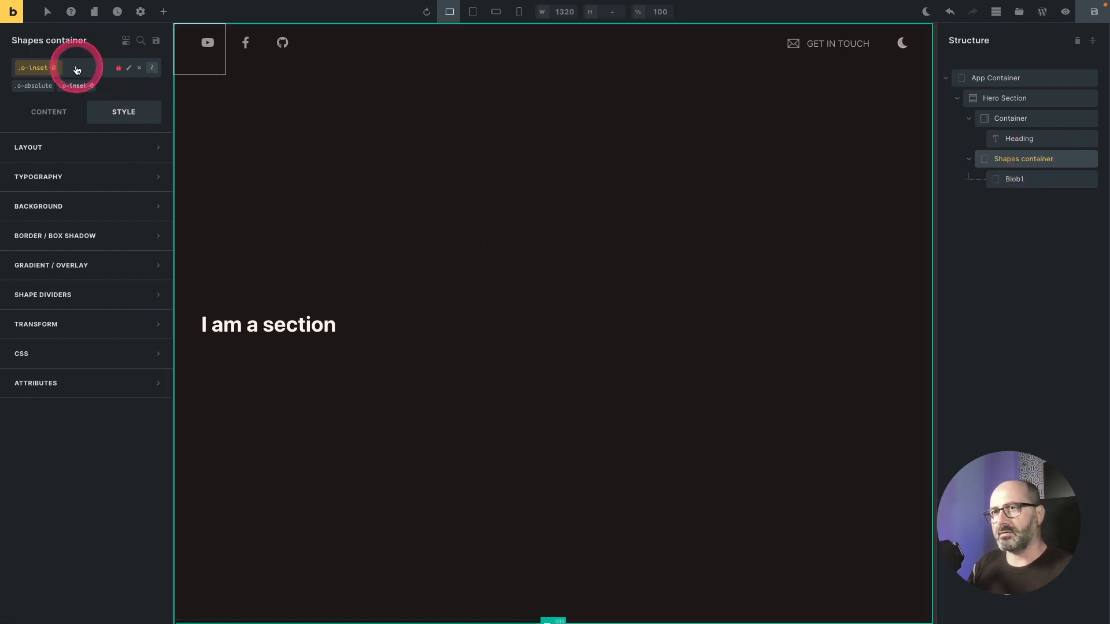
{"action": "right_click", "coordinate": [40, 67]}
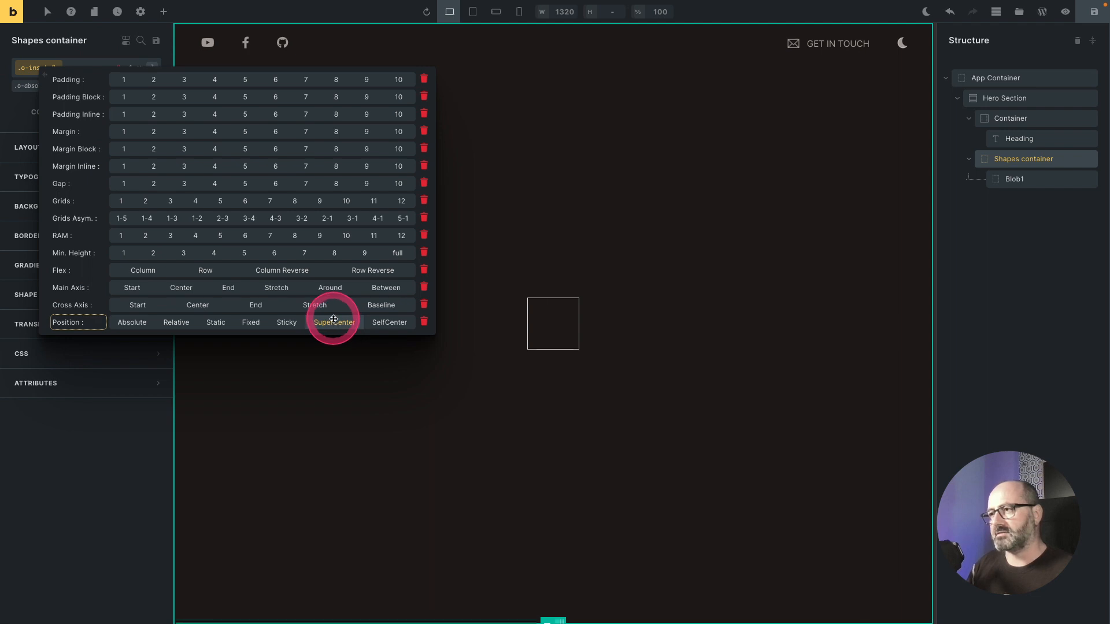
{"action": "left_click", "coordinate": [334, 322]}
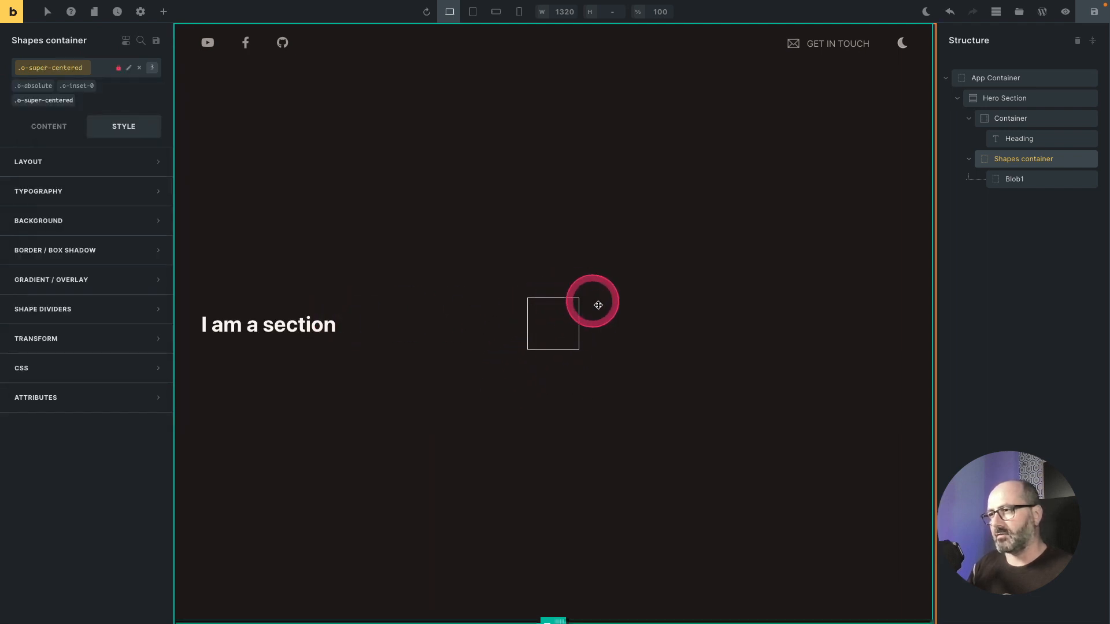
Step: Select Blob1 and add the o-blob-1 class to it
{"action": "left_click", "coordinate": [571, 298]}
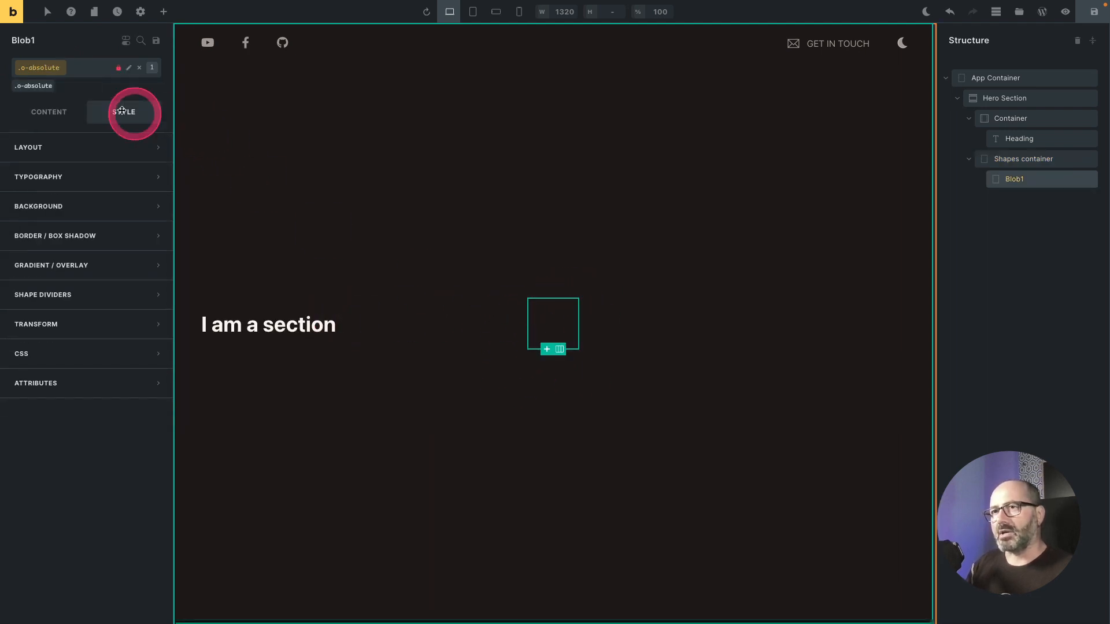
{"action": "left_click", "coordinate": [80, 71]}
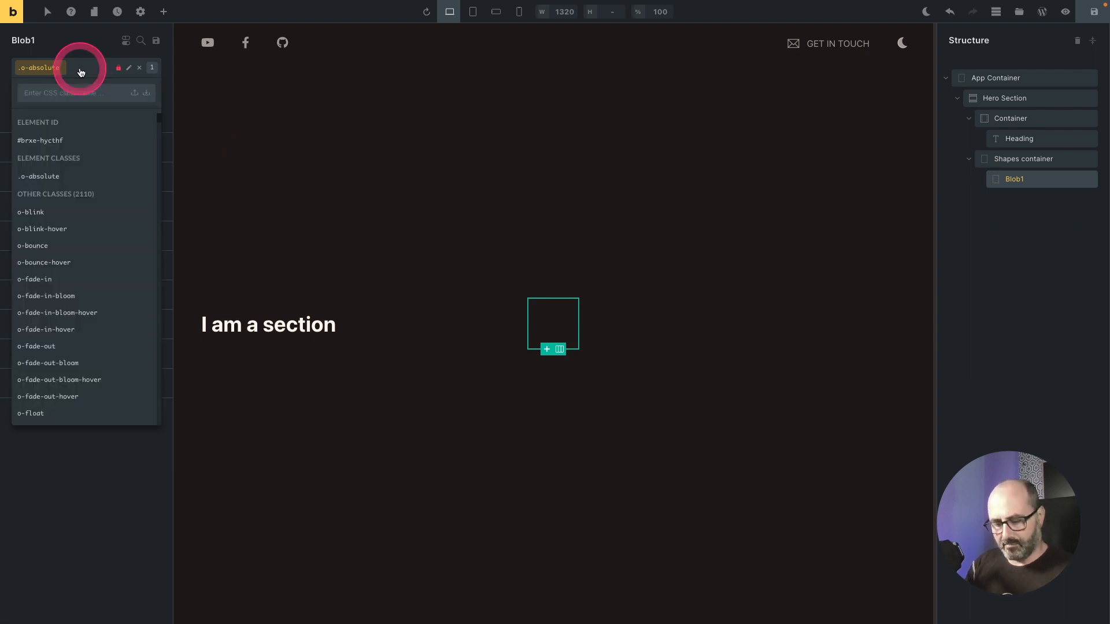
{"action": "type", "text": "blob"}
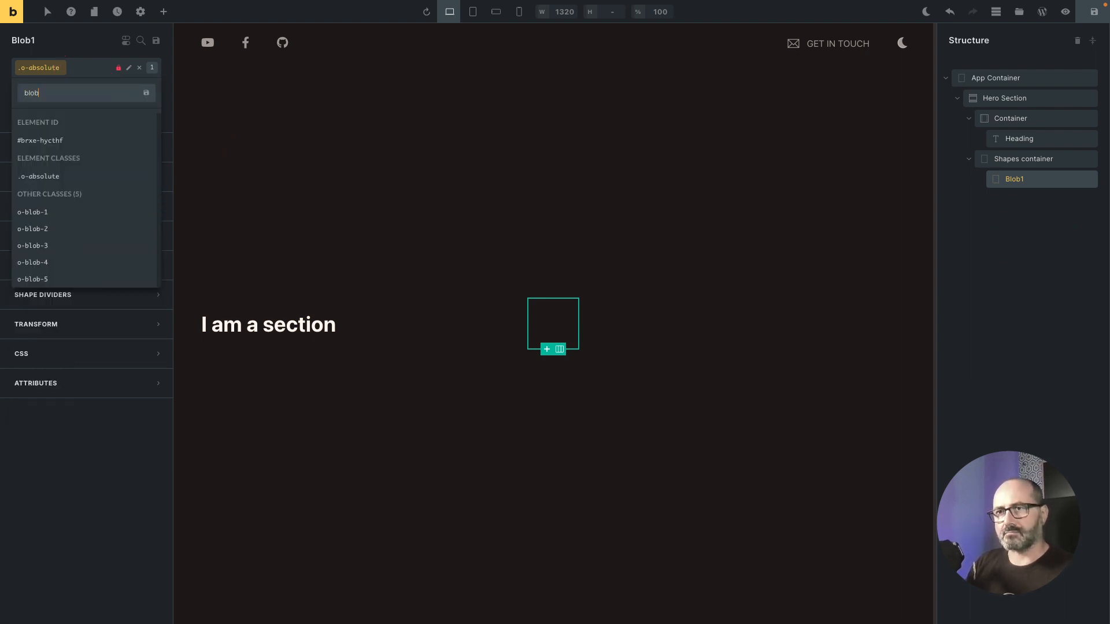
{"action": "key", "text": "Down"}
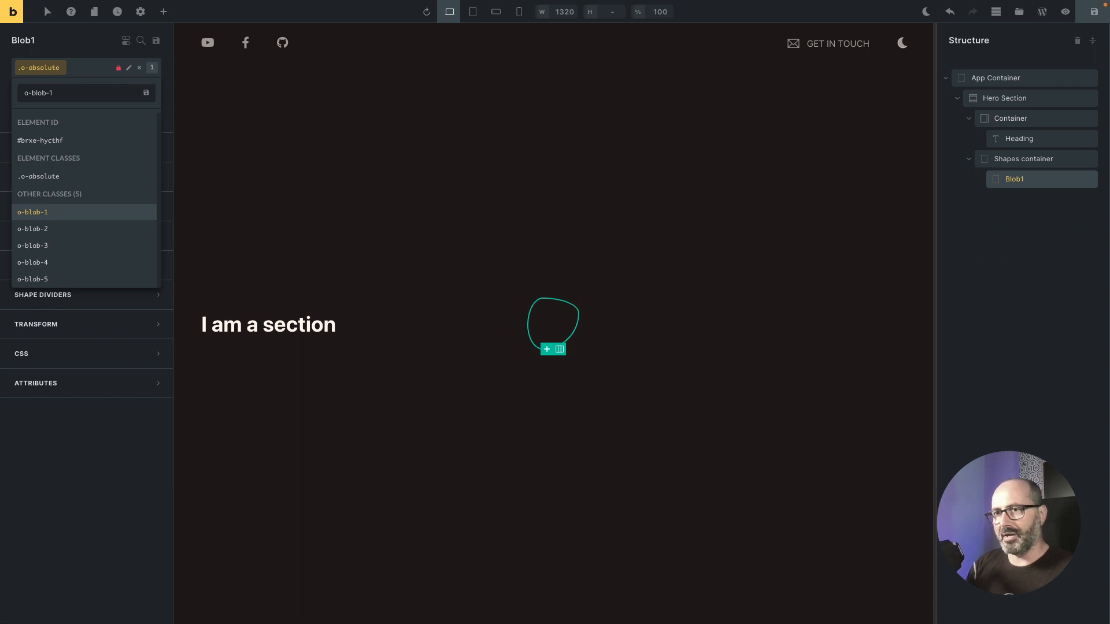
{"action": "key", "text": "Return"}
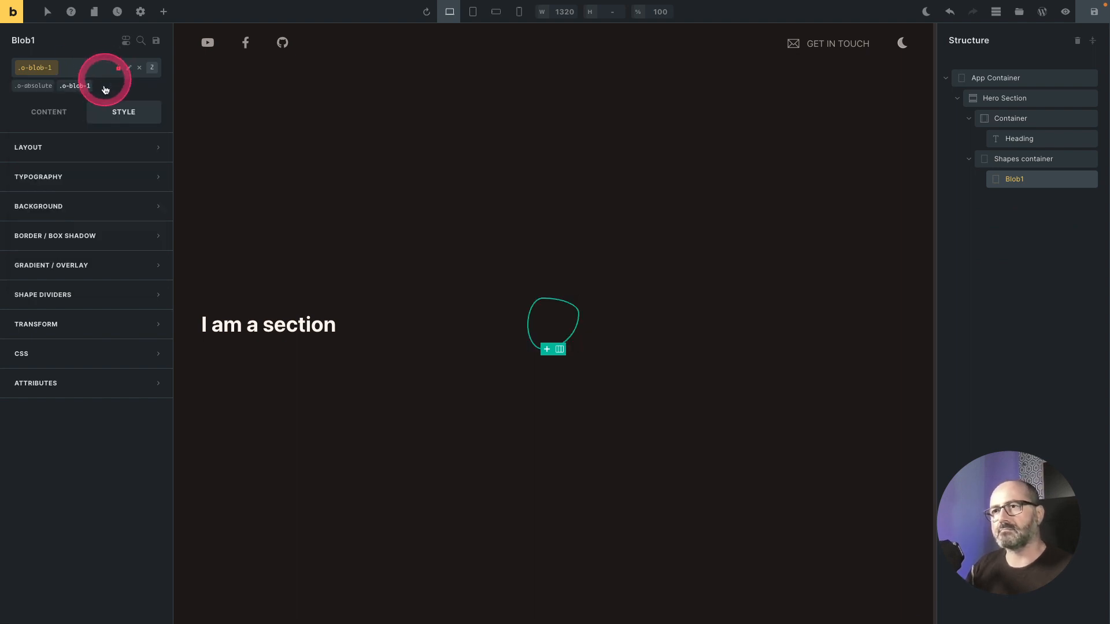
Step: Set Blob1's width to 70vmin in its layout settings
{"action": "left_click", "coordinate": [79, 91]}
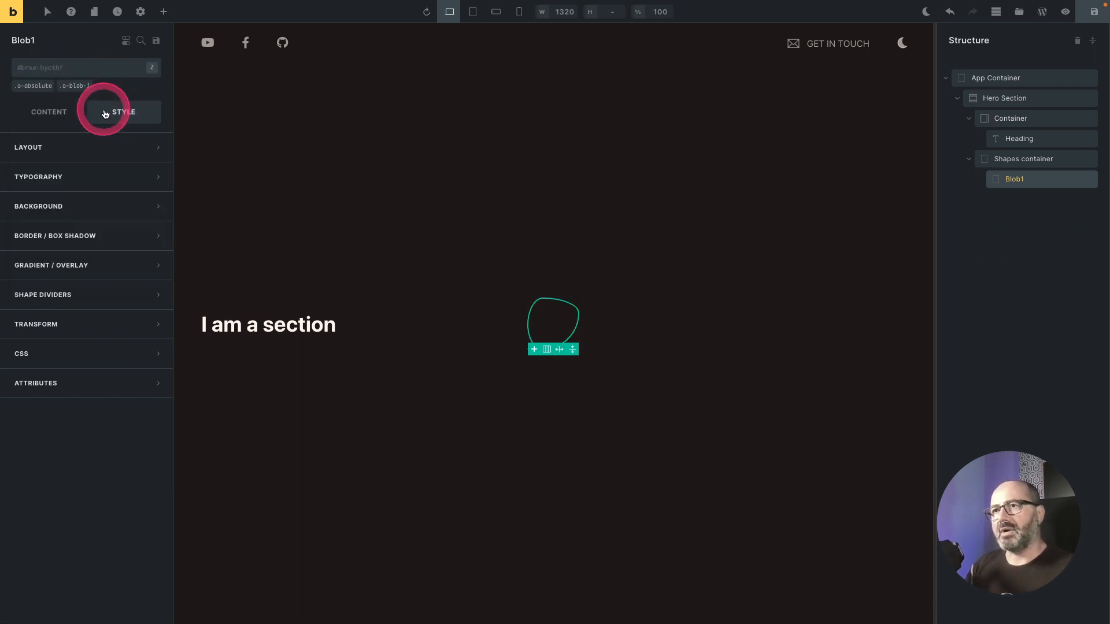
{"action": "left_click", "coordinate": [108, 145]}
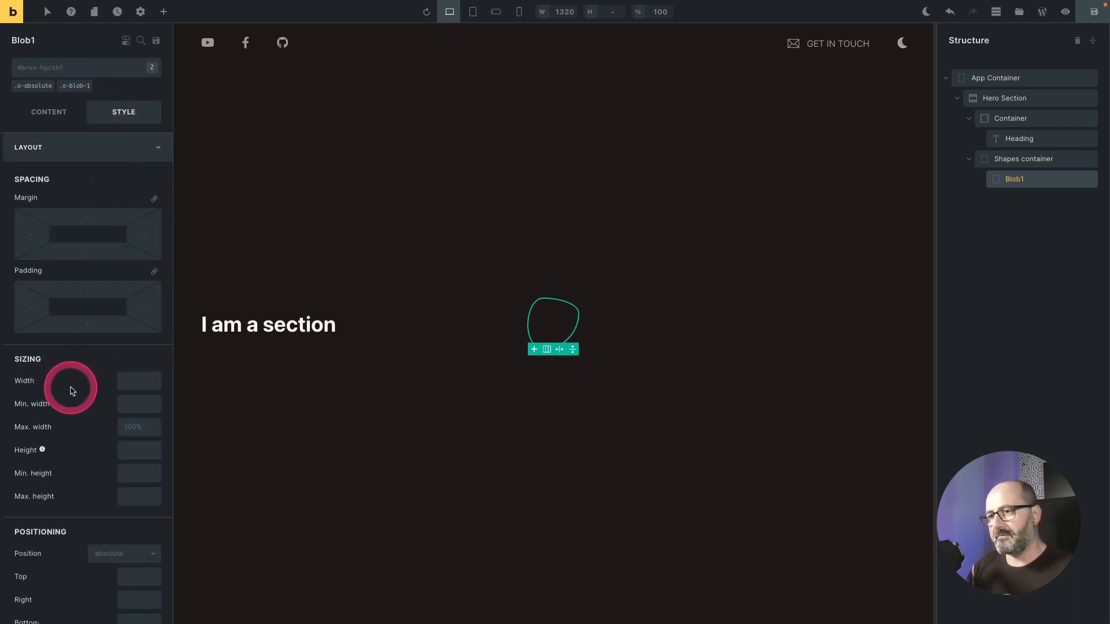
{"action": "left_click", "coordinate": [137, 381]}
{"action": "type", "text": "70"}
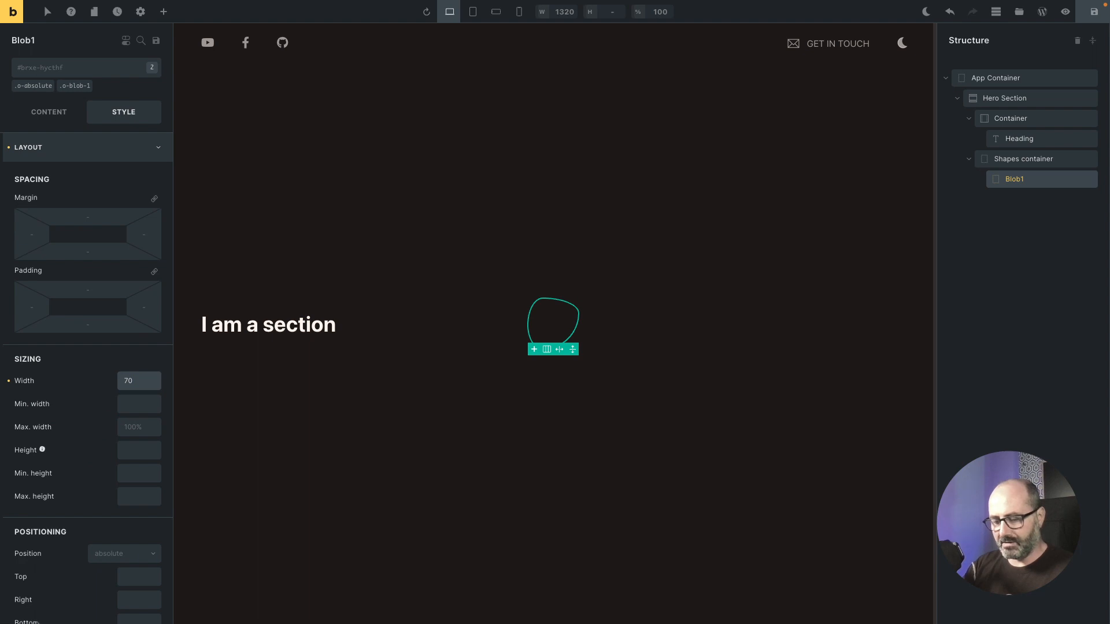
{"action": "type", "text": "vmin"}
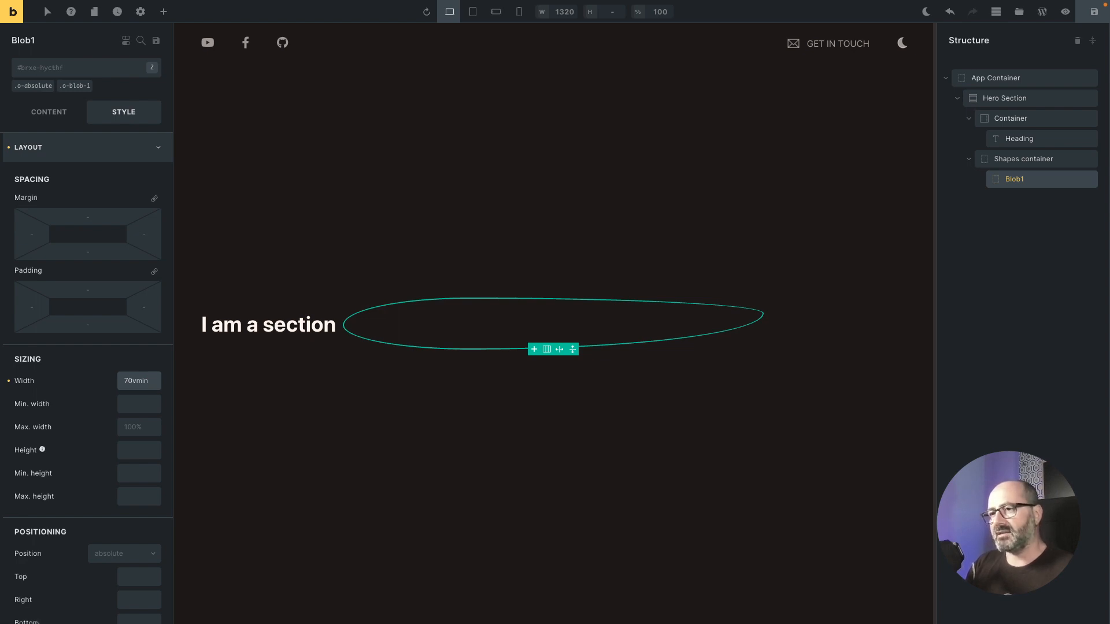
Step: Copy the width value and set Blob1's height to 70vmin as well
{"action": "double_click", "coordinate": [140, 381]}
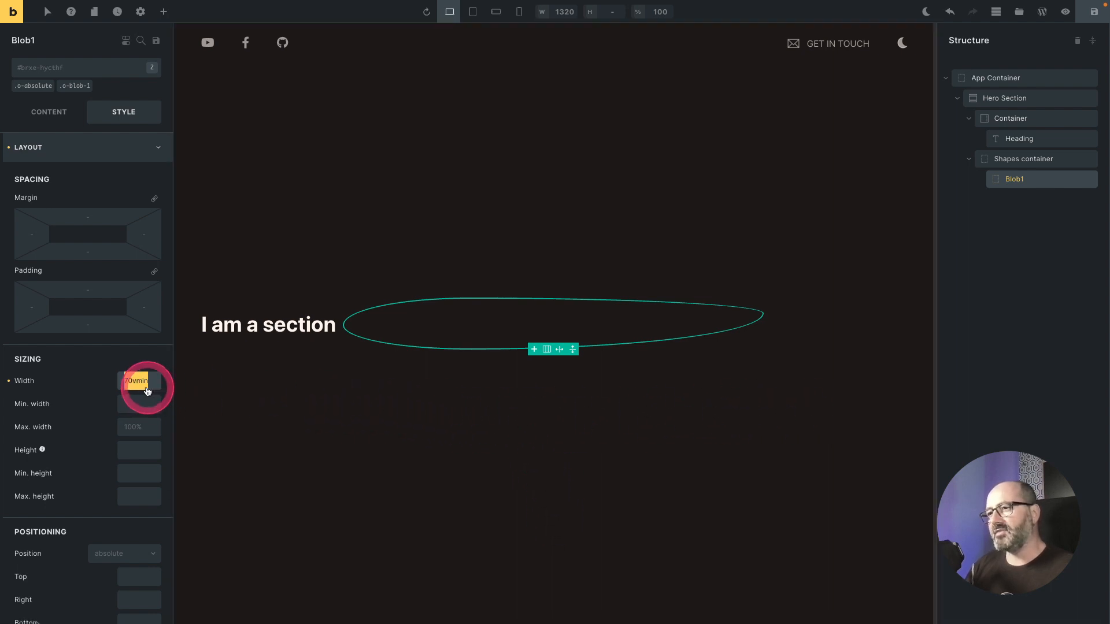
{"action": "left_click_drag", "start_coordinate": [148, 392], "coordinate": [140, 389]}
{"action": "key", "text": "ctrl+c"}
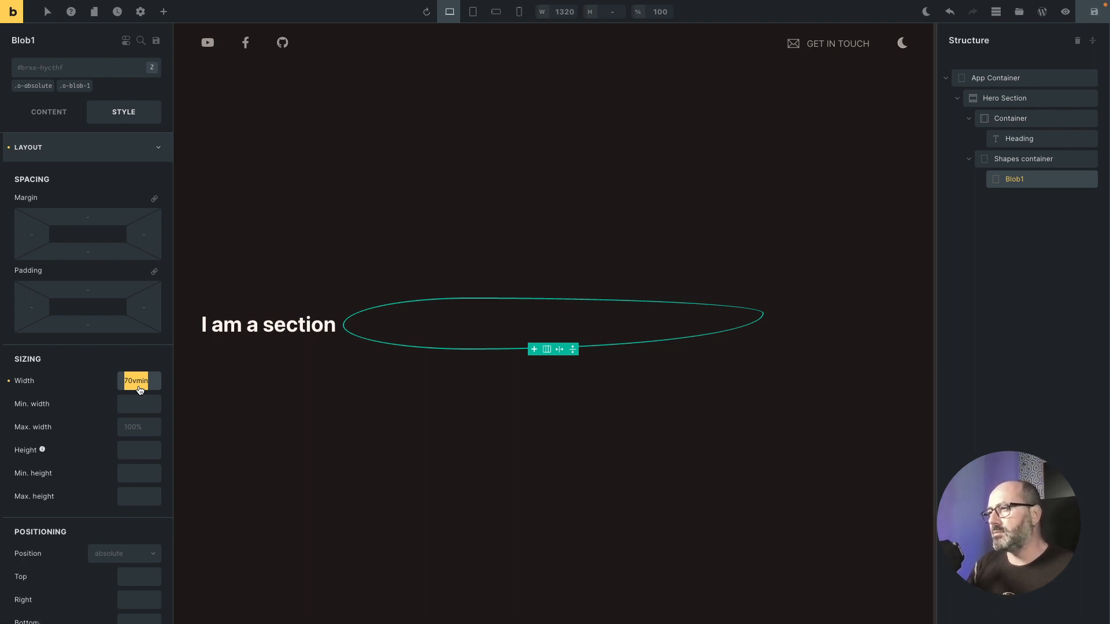
{"action": "left_click", "coordinate": [128, 392]}
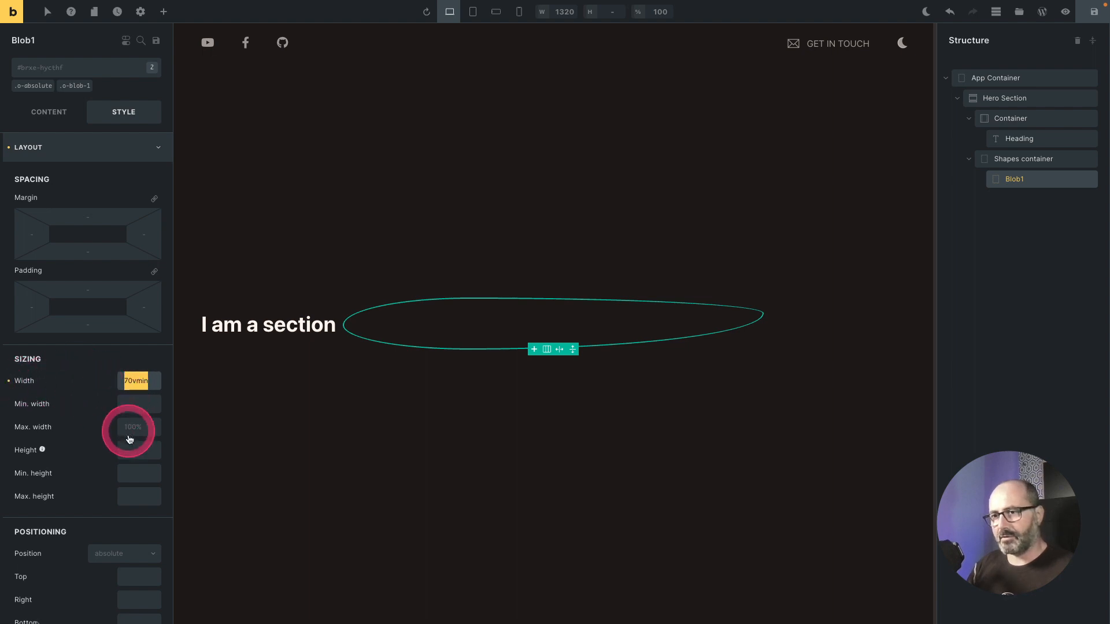
{"action": "left_click", "coordinate": [140, 456]}
{"action": "key", "text": "ctrl+v"}
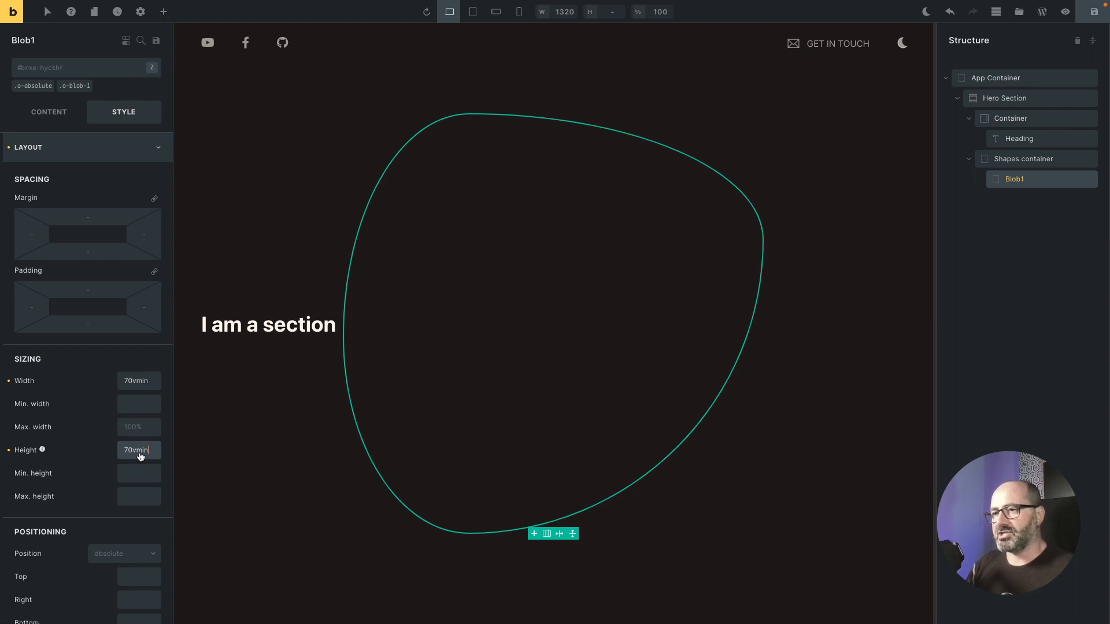
Step: Create a new c-blob class and add it to Blob1
{"action": "left_click", "coordinate": [103, 75]}
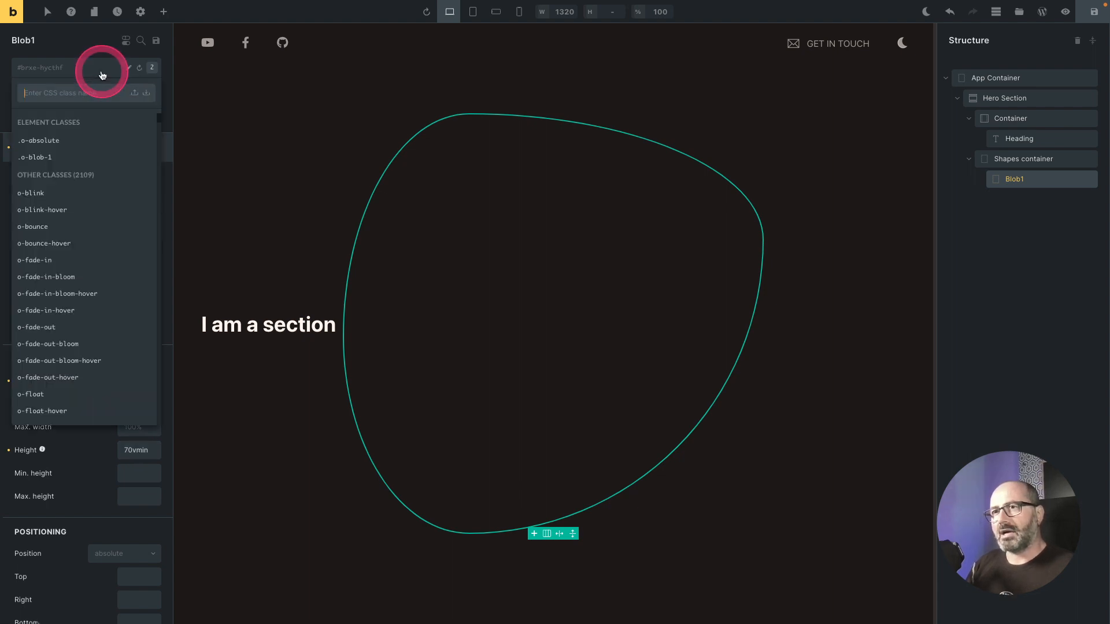
{"action": "type", "text": "c"}
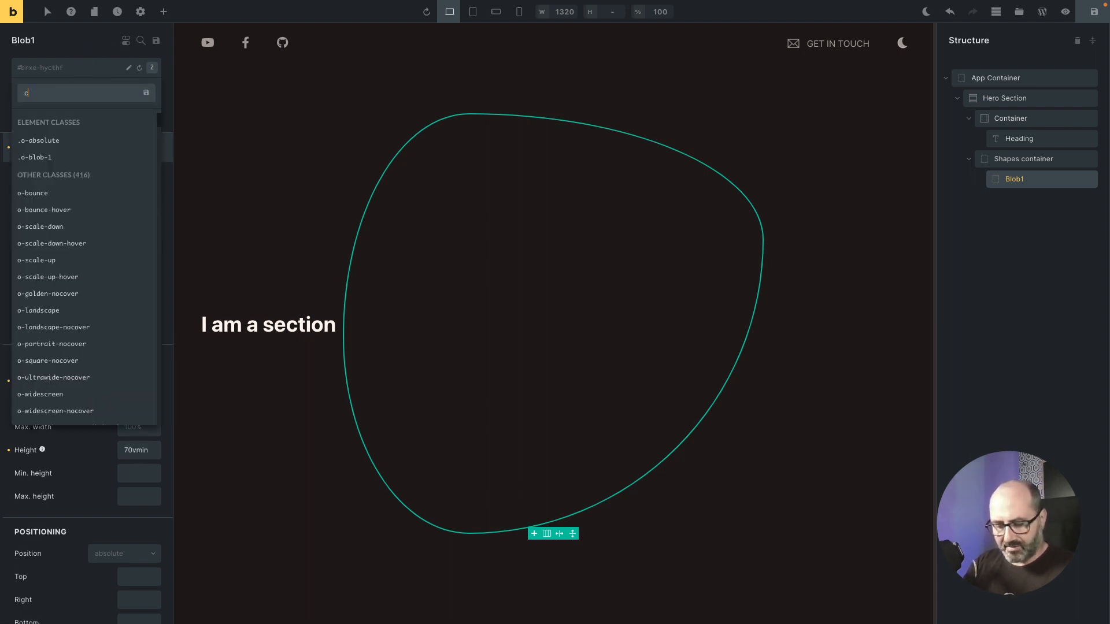
{"action": "type", "text": "-blob"}
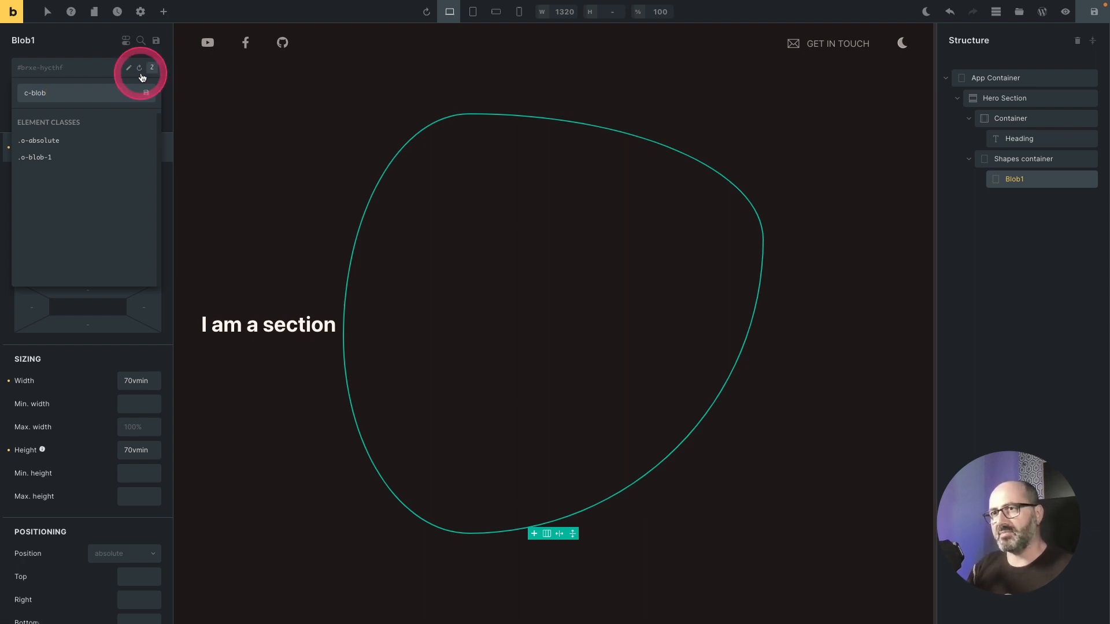
{"action": "left_click", "coordinate": [146, 93]}
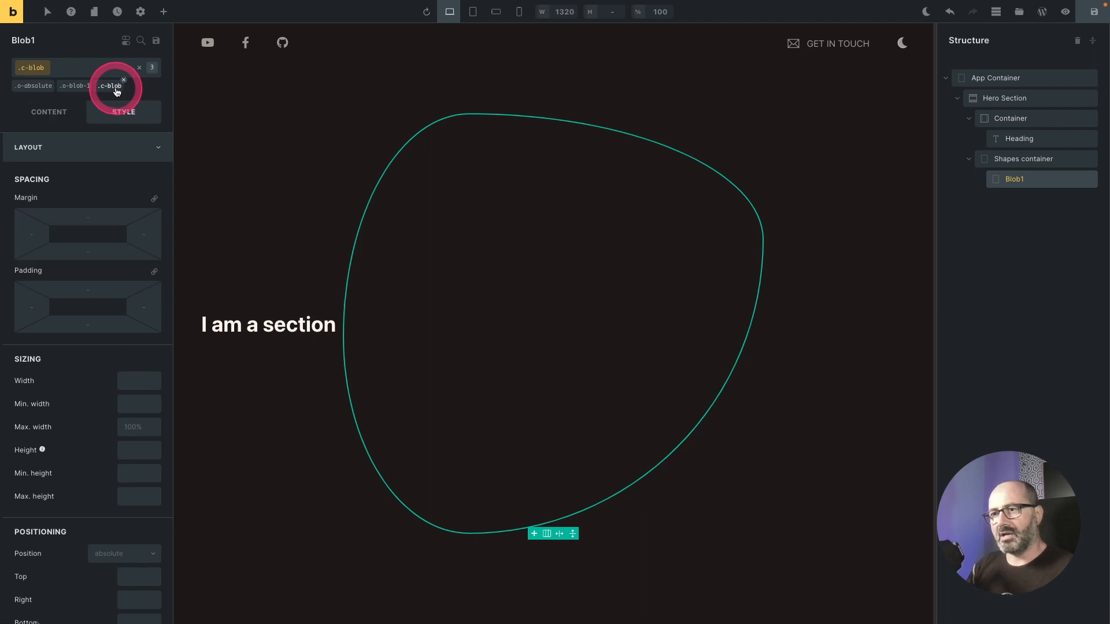
Step: With the c-blob class active, give it a variable border width on all sides, Solid style and Surf 3 color
{"action": "left_click", "coordinate": [109, 147]}
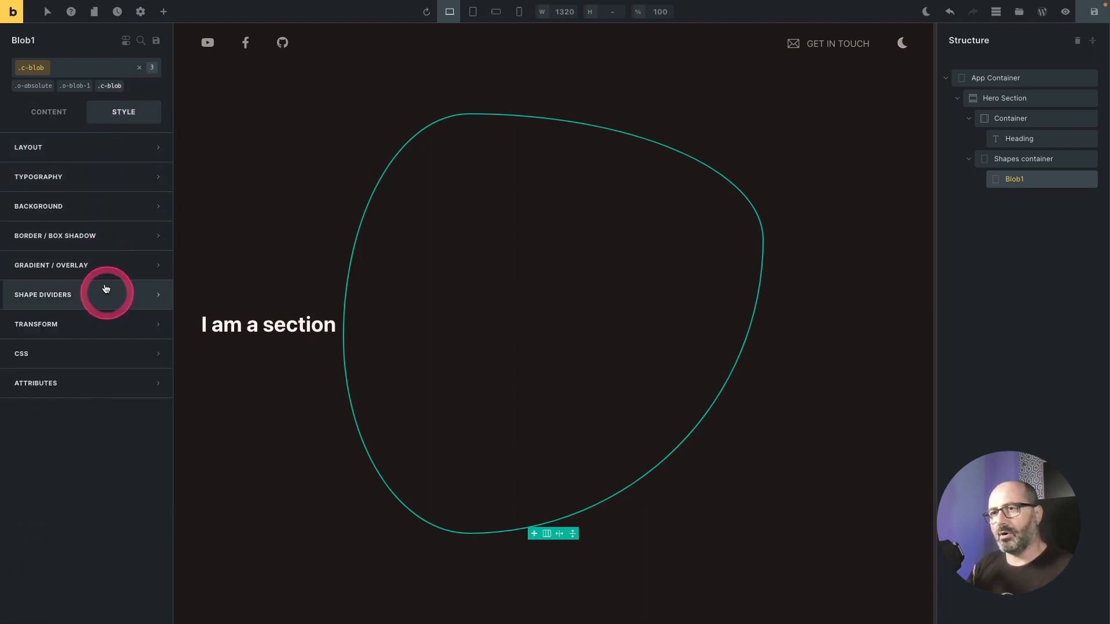
{"action": "left_click", "coordinate": [106, 237]}
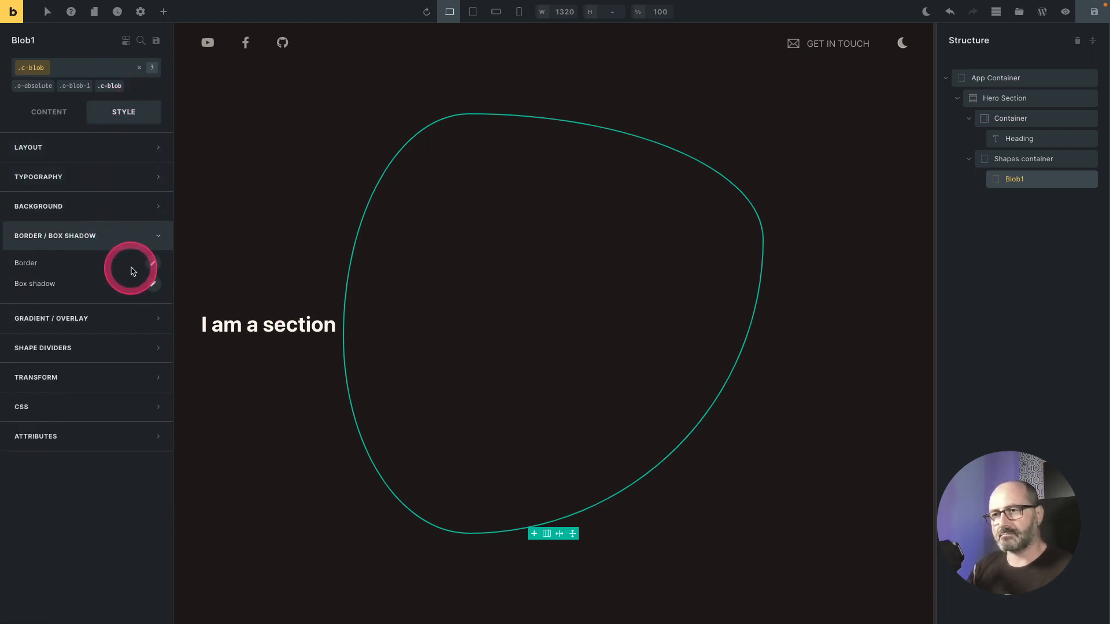
{"action": "left_click", "coordinate": [153, 264]}
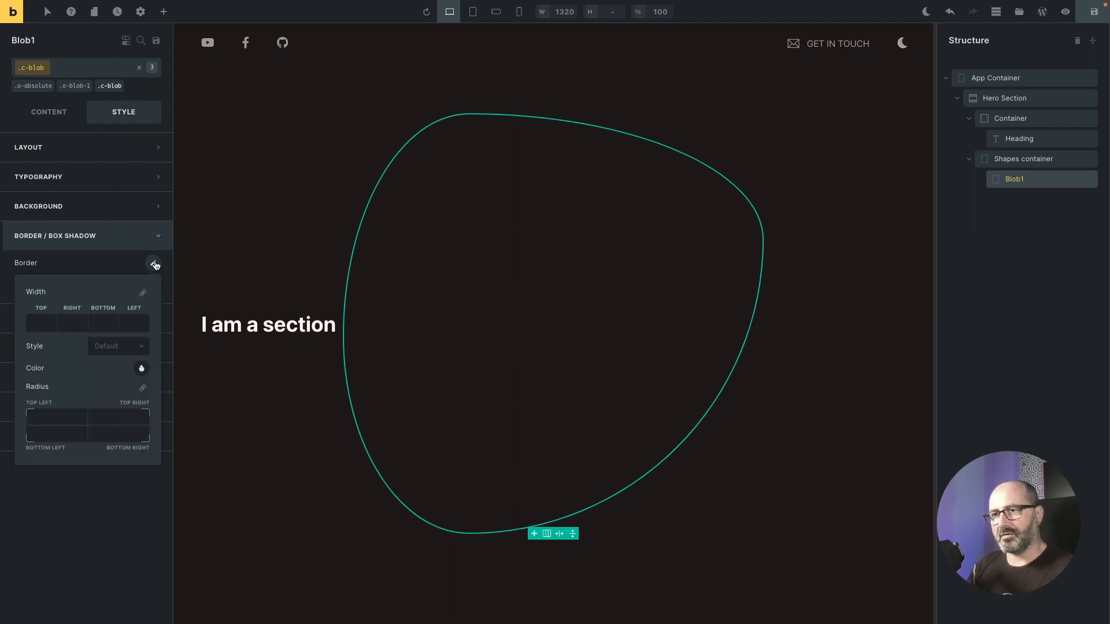
{"action": "left_click", "coordinate": [143, 293]}
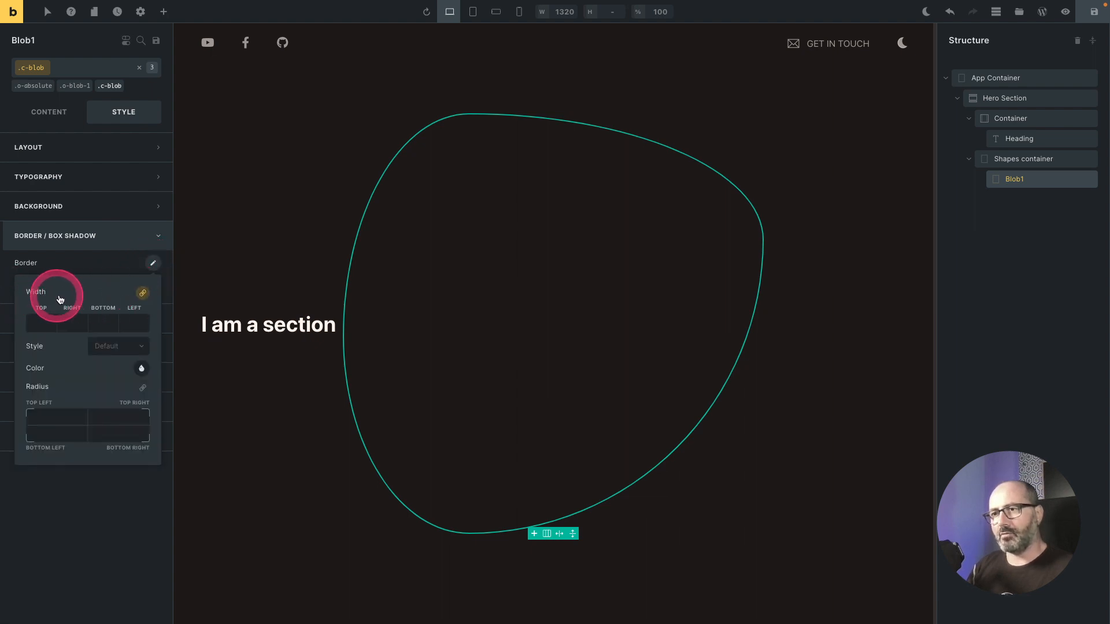
{"action": "left_click", "coordinate": [45, 326]}
{"action": "left_click", "coordinate": [136, 330]}
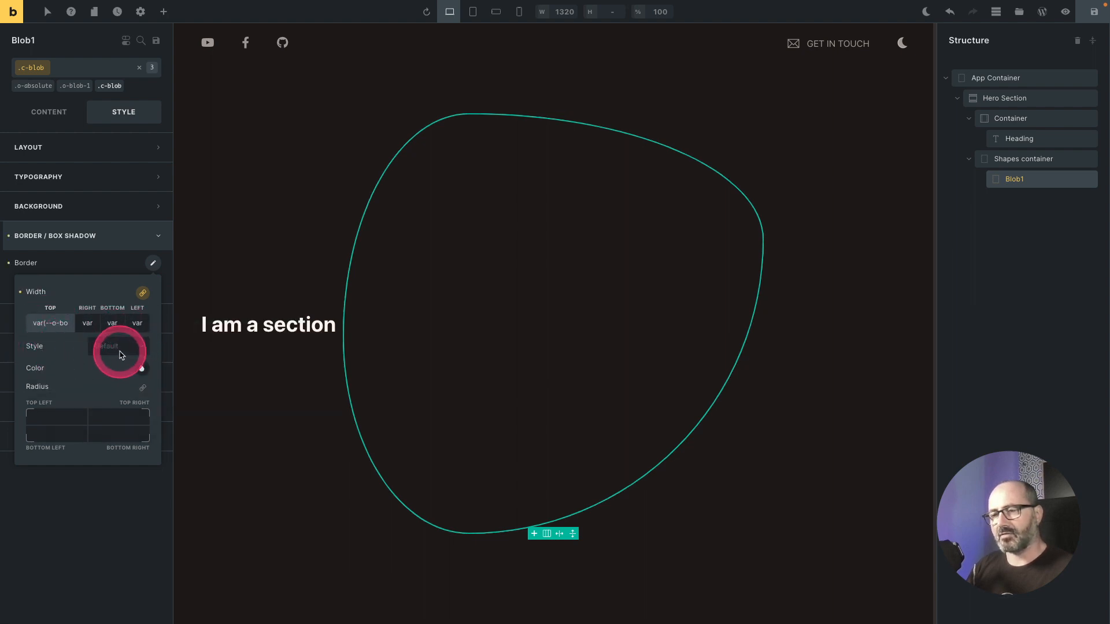
{"action": "left_click", "coordinate": [126, 346]}
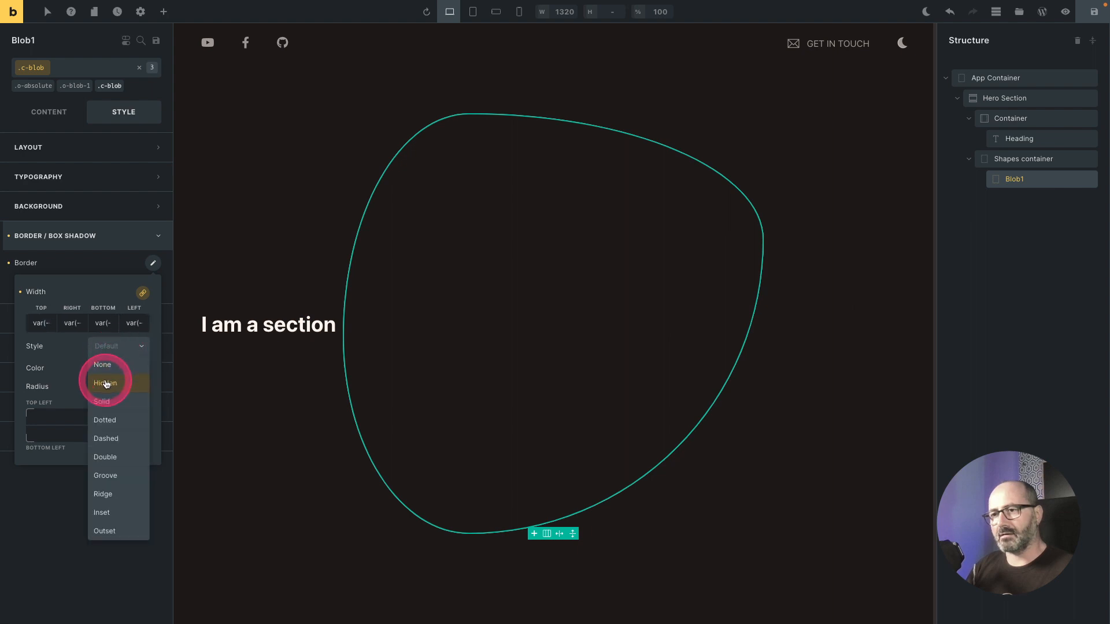
{"action": "left_click", "coordinate": [102, 403]}
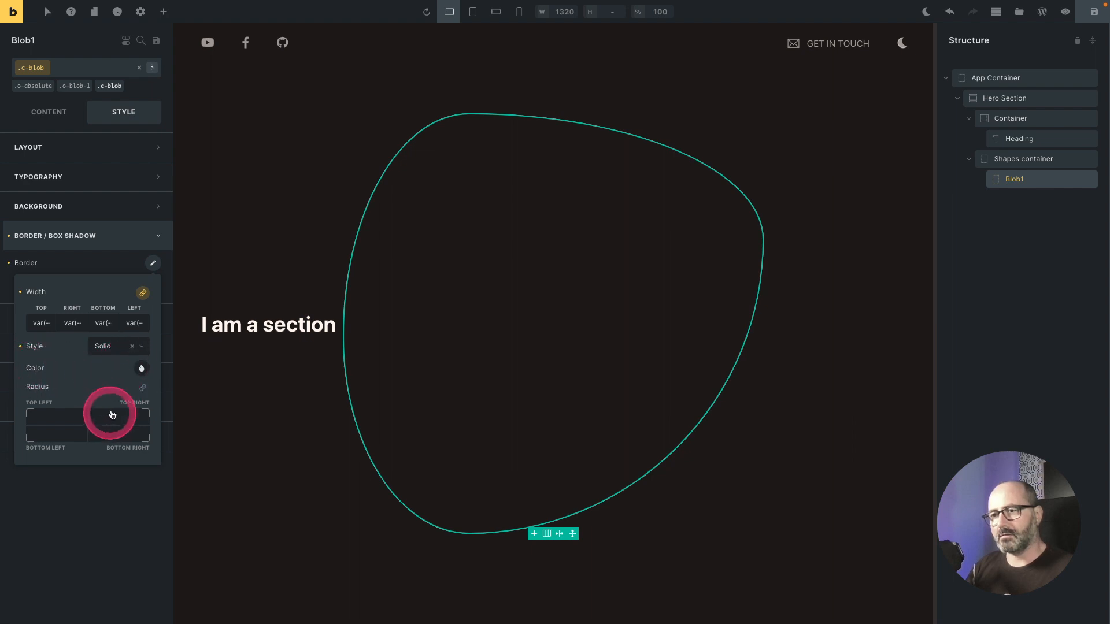
{"action": "left_click", "coordinate": [141, 369]}
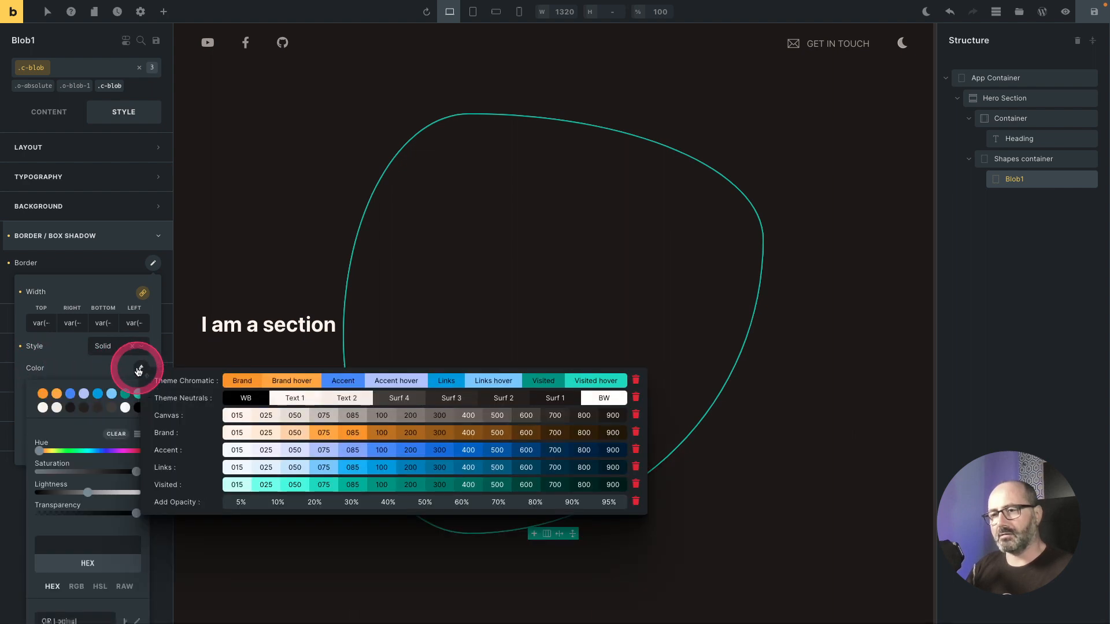
{"action": "left_click", "coordinate": [450, 399]}
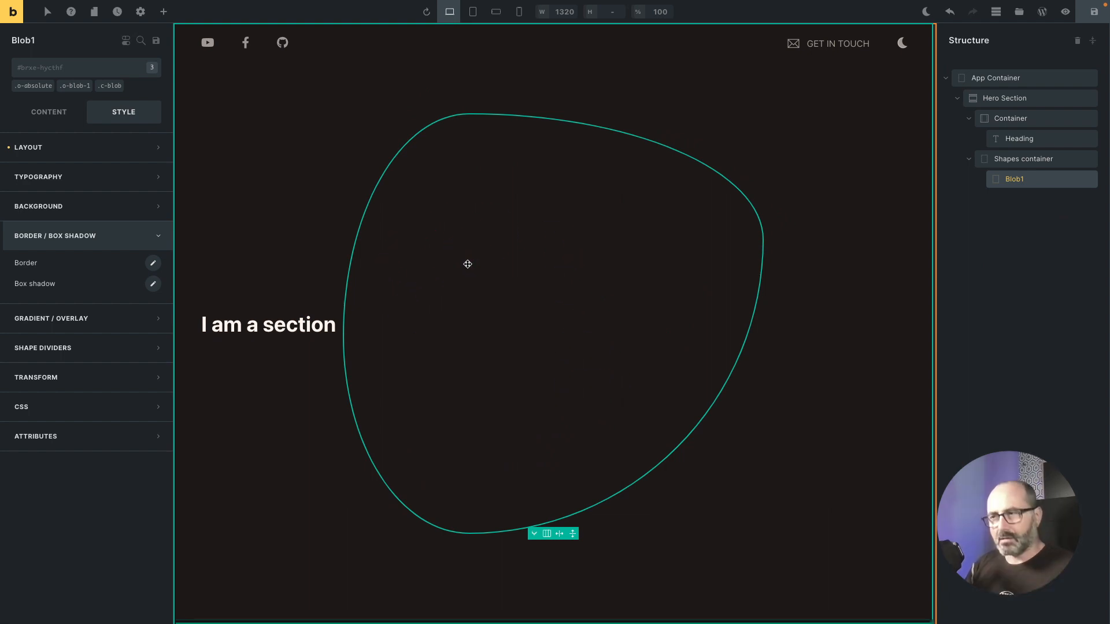
Step: Save the page and check it in the front-end tab
{"action": "key", "text": "ctrl+s"}
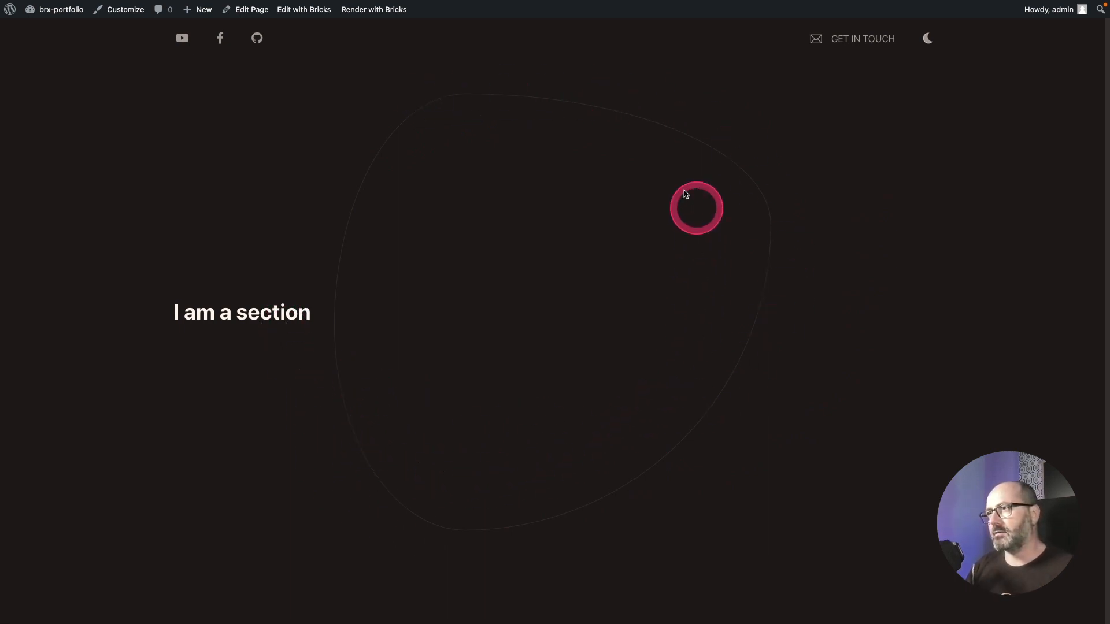
{"action": "key", "text": "ctrl+Tab"}
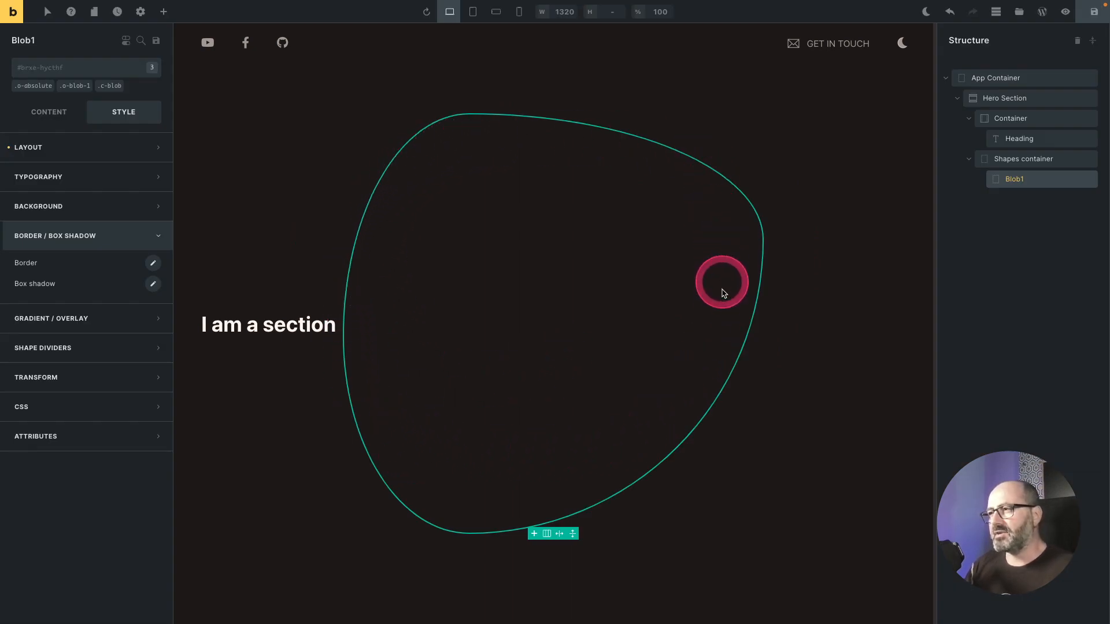
{"action": "left_click", "coordinate": [48, 70]}
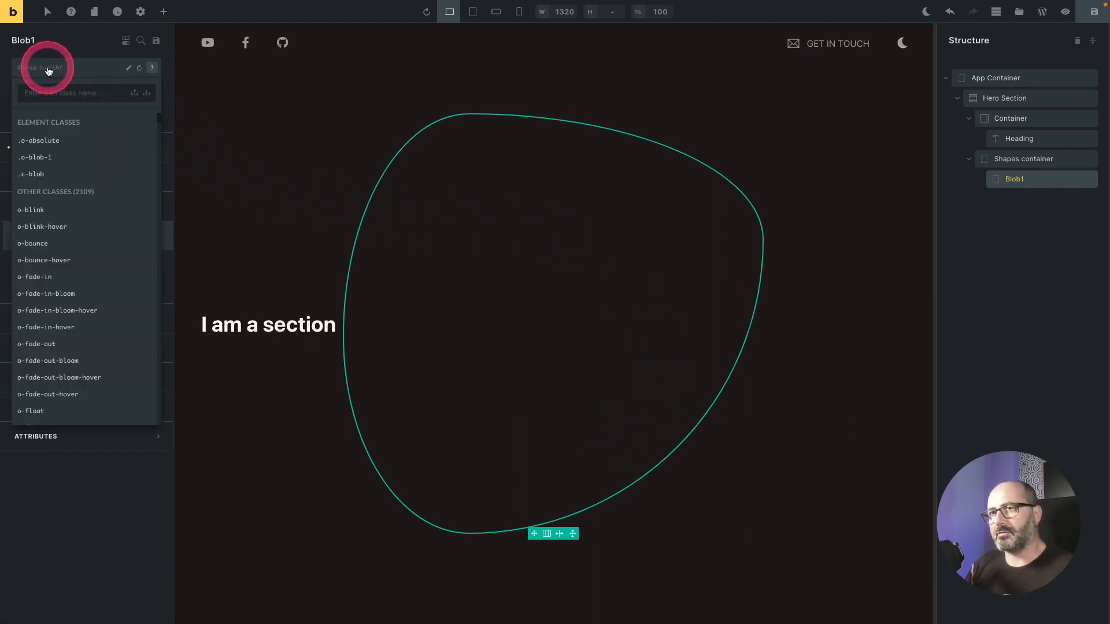
{"action": "type", "text": "spi"}
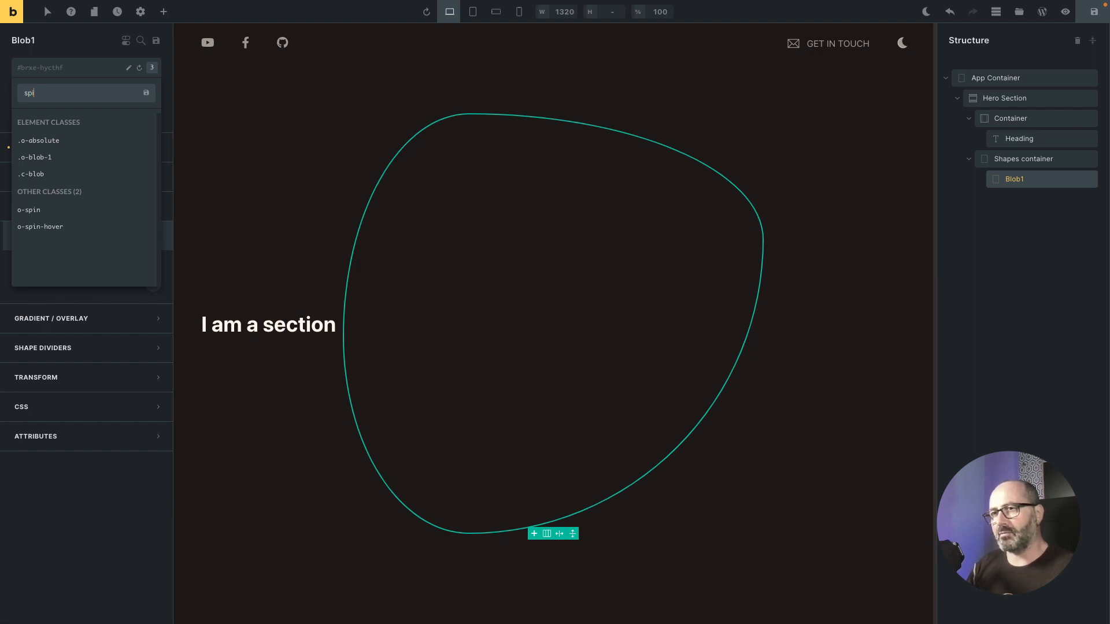
{"action": "left_click", "coordinate": [34, 212]}
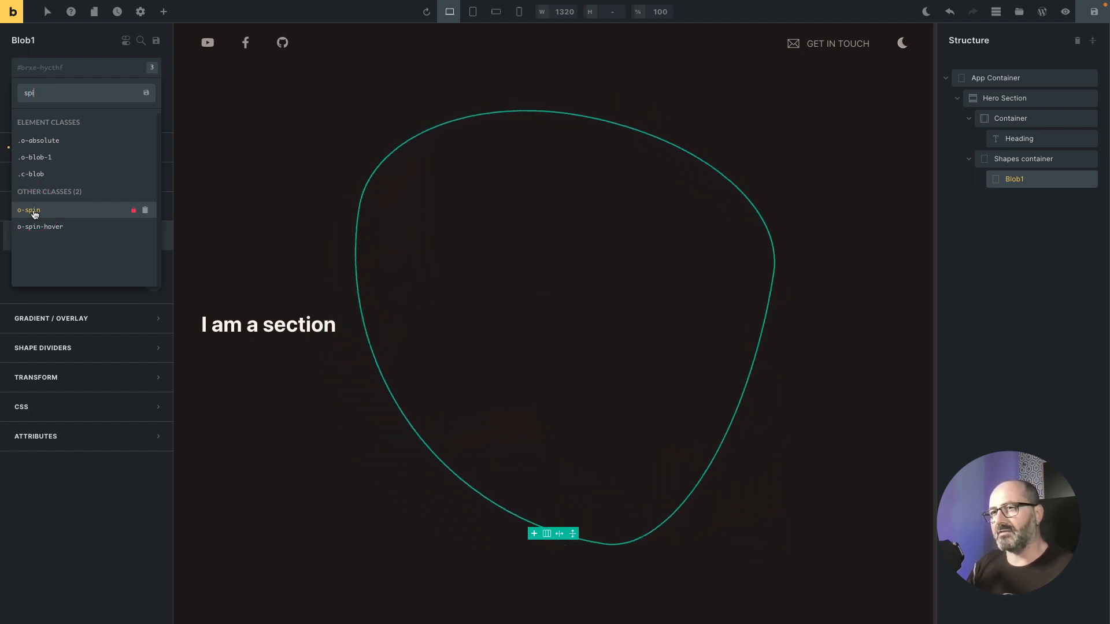
{"action": "left_click", "coordinate": [33, 211]}
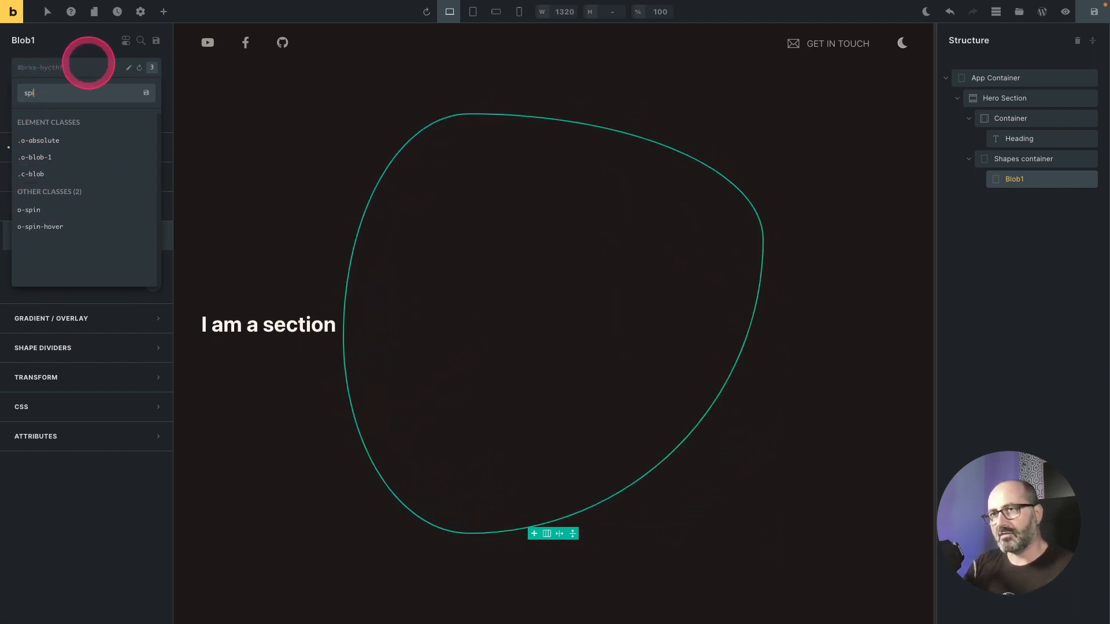
{"action": "key", "text": "BackSpace"}
{"action": "key", "text": "BackSpace"}
{"action": "key", "text": "BackSpace"}
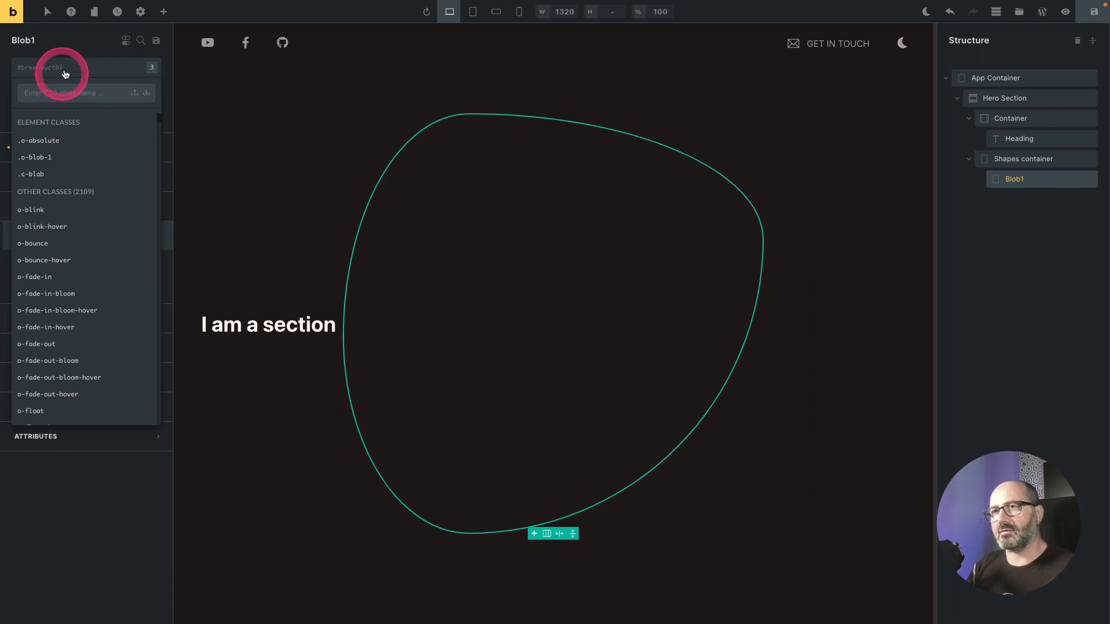
{"action": "left_click", "coordinate": [79, 42]}
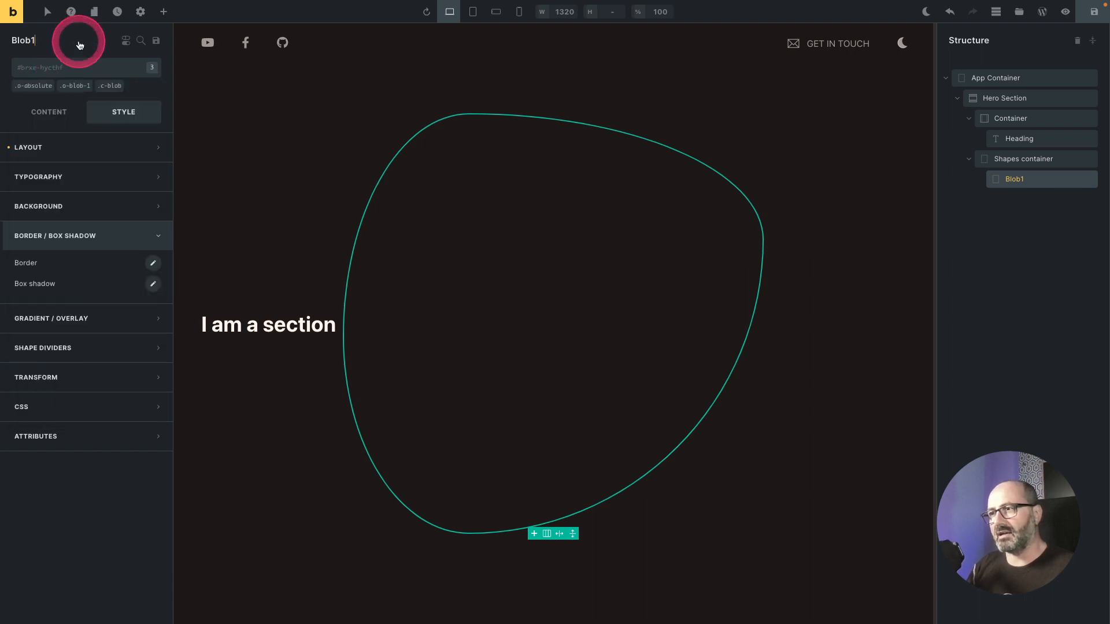
Step: In the c-blob class's custom CSS, insert the spin animation and set animation-duration to 240s
{"action": "left_click", "coordinate": [94, 106]}
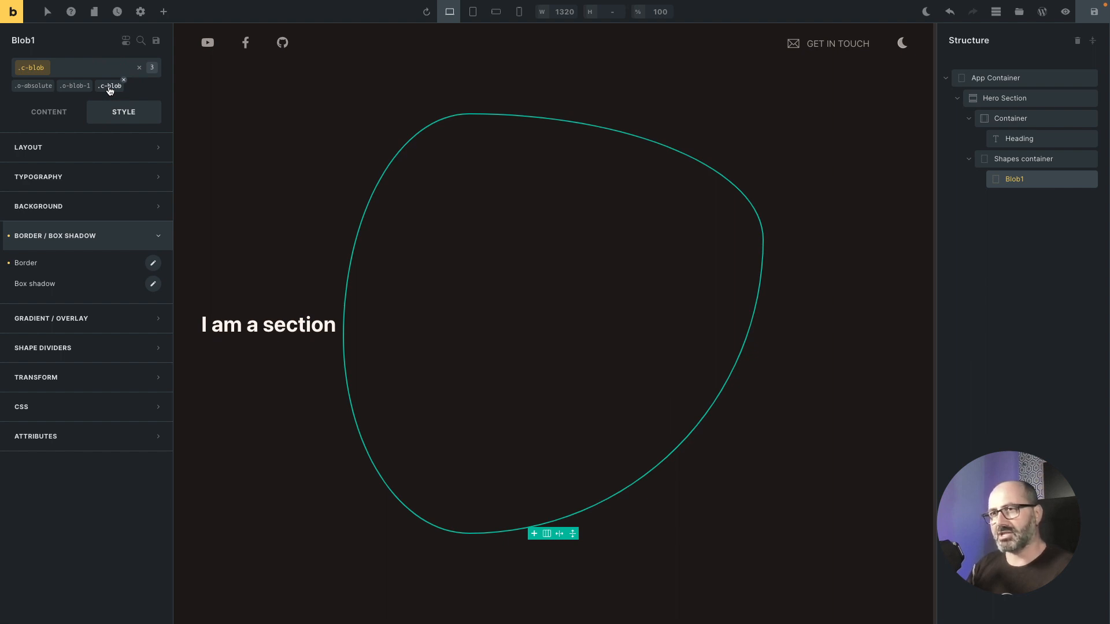
{"action": "left_click", "coordinate": [73, 412]}
{"action": "scroll", "coordinate": [168, 380], "scroll_direction": "down", "scroll_amount": 4}
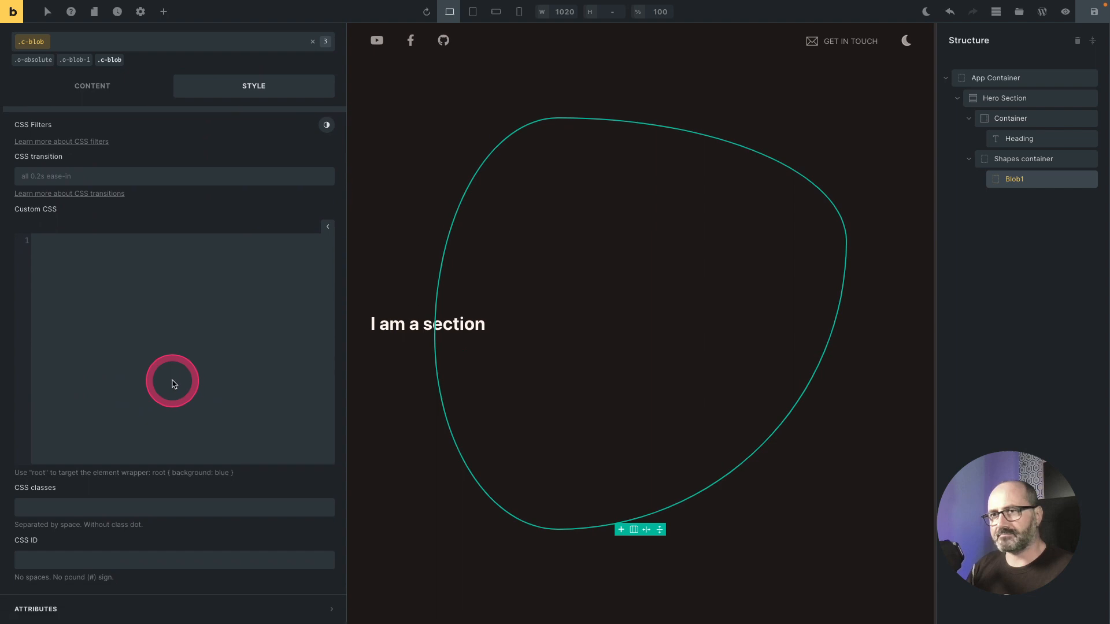
{"action": "right_click", "coordinate": [107, 268]}
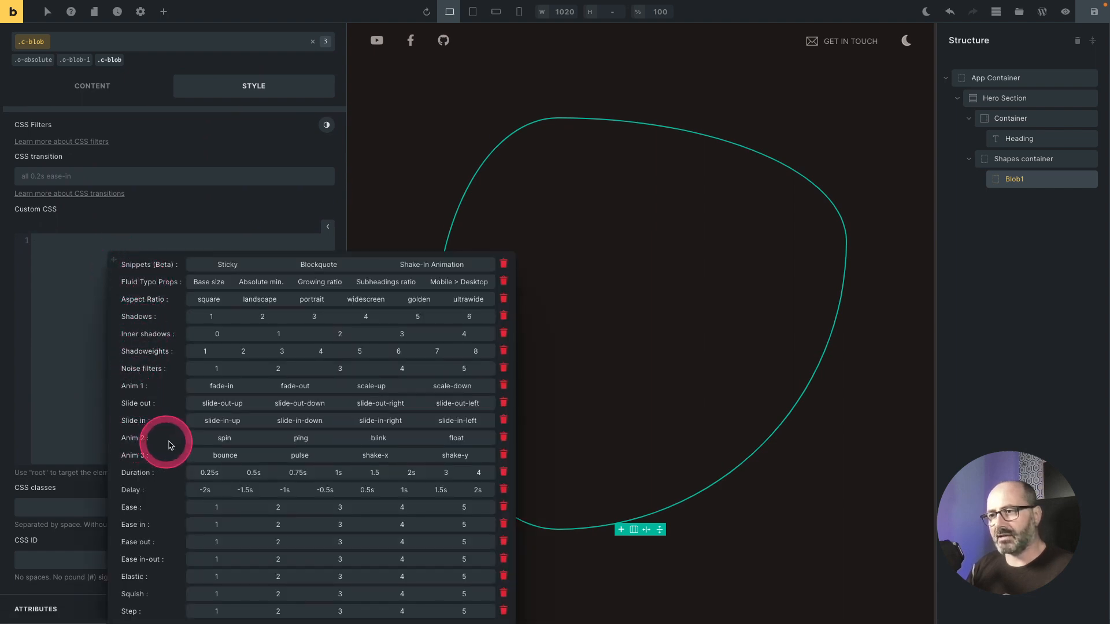
{"action": "left_click", "coordinate": [226, 439]}
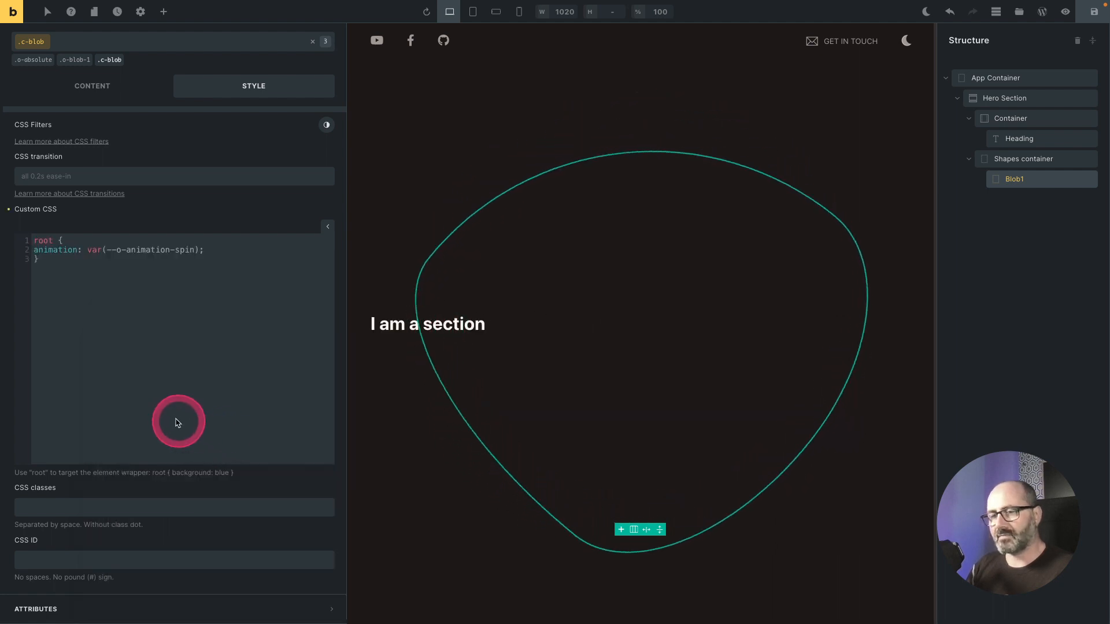
{"action": "left_click", "coordinate": [209, 249]}
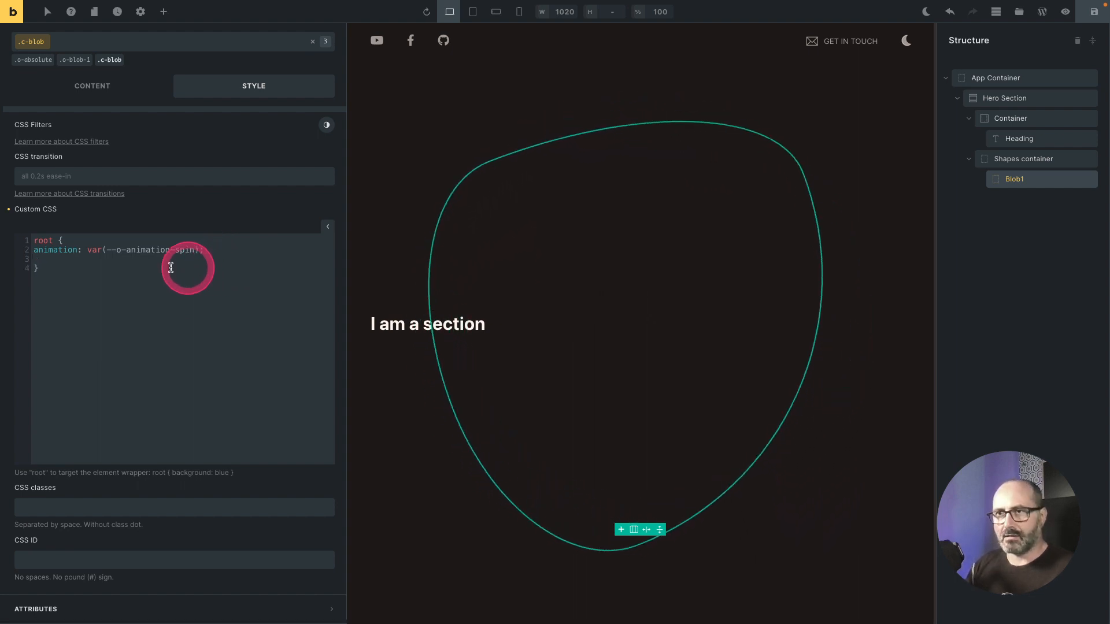
{"action": "key", "text": "Return"}
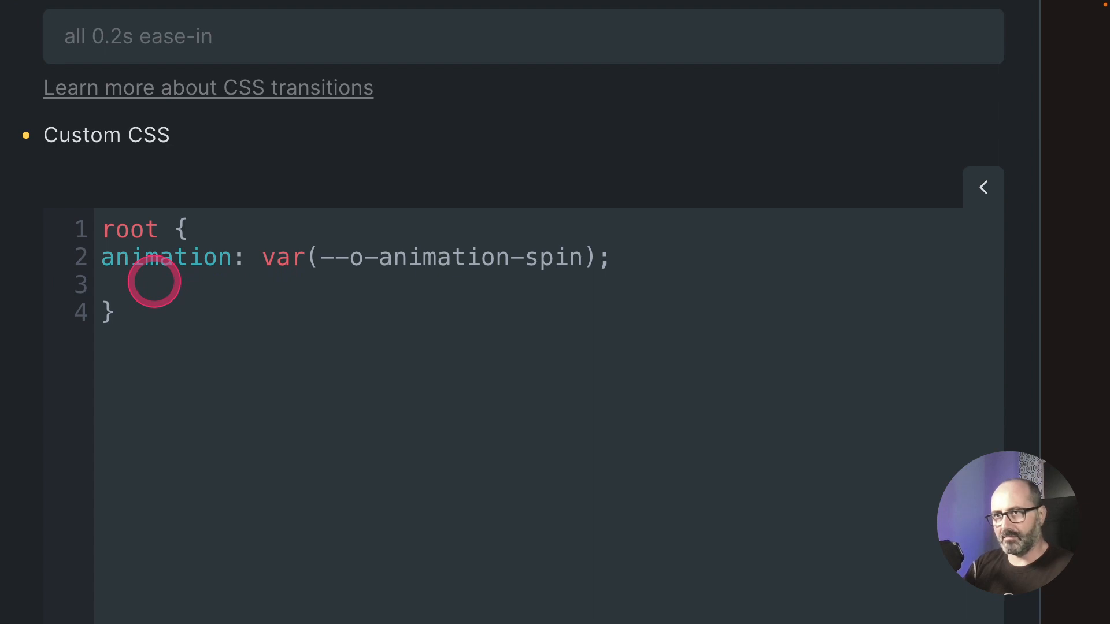
{"action": "type", "text": "animatio"}
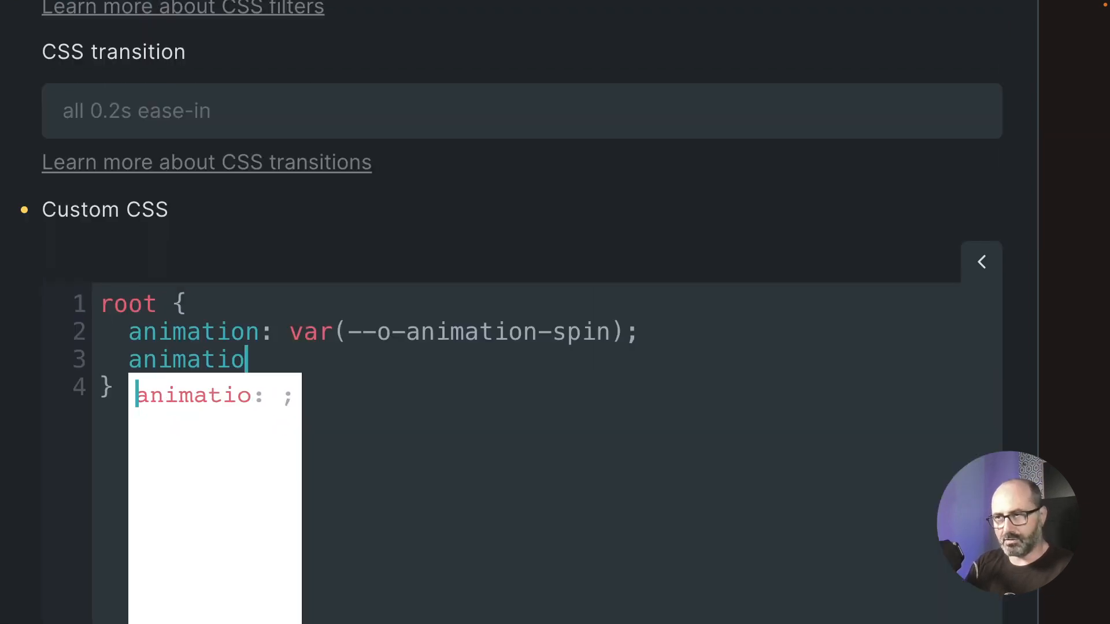
{"action": "type", "text": "n-"}
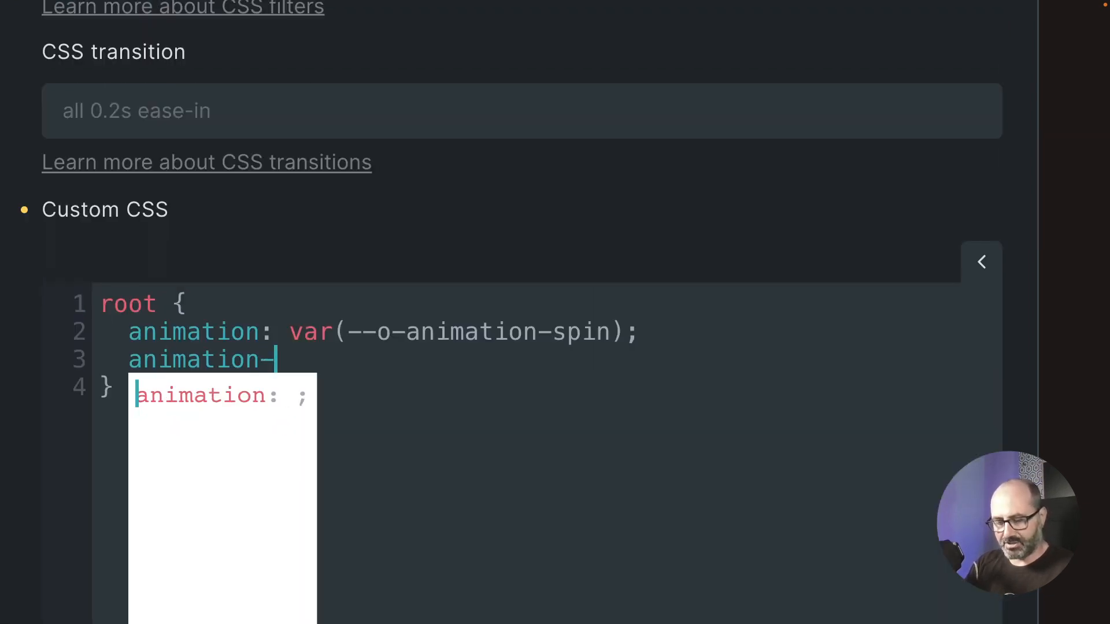
{"action": "type", "text": "duration"}
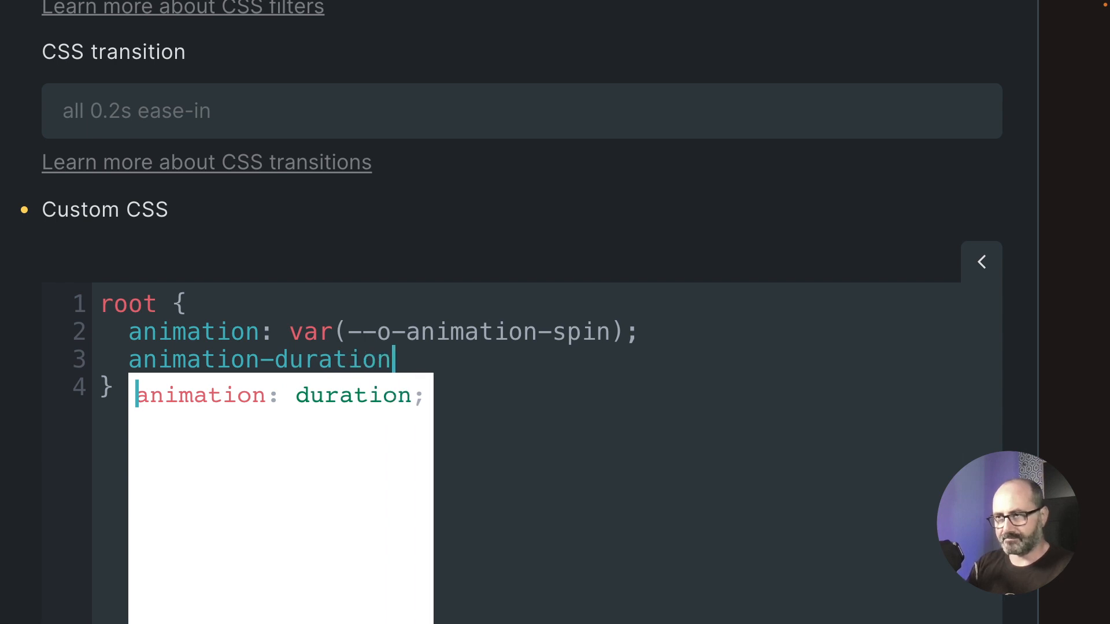
{"action": "type", "text": ": 240s;"}
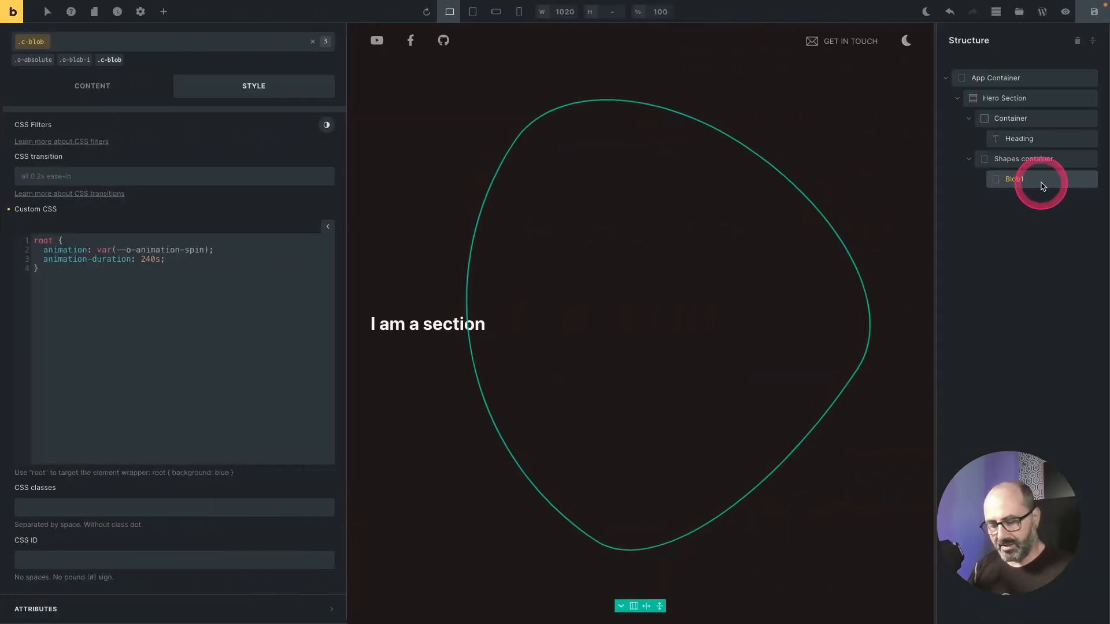
Step: Duplicate Blob1 and rename the copy Blob2
{"action": "key", "text": "super+d"}
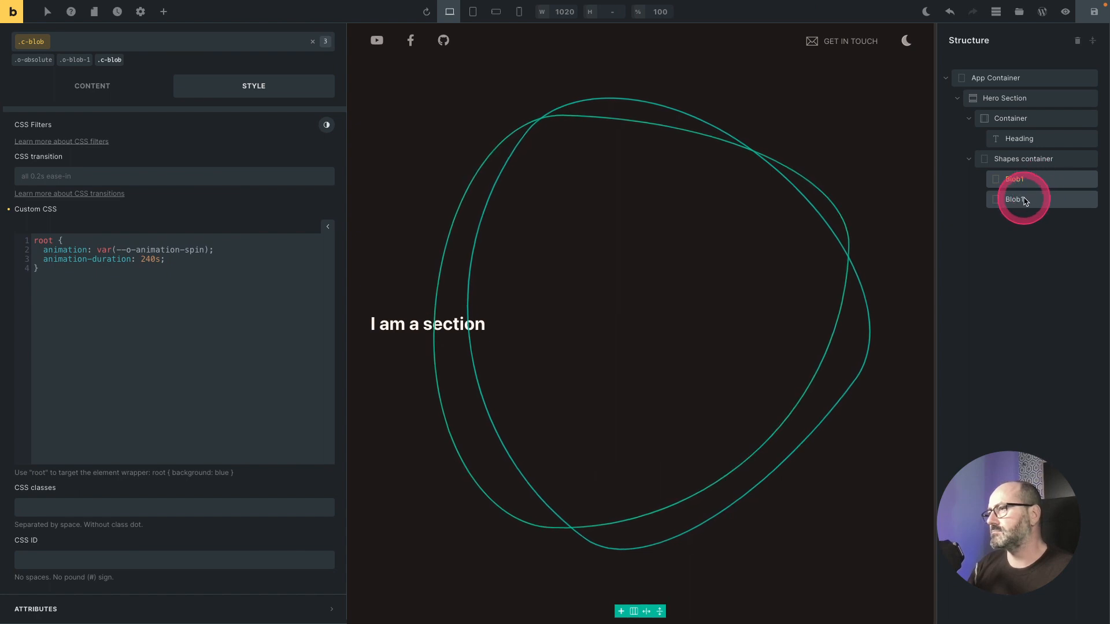
{"action": "double_click", "coordinate": [1015, 200]}
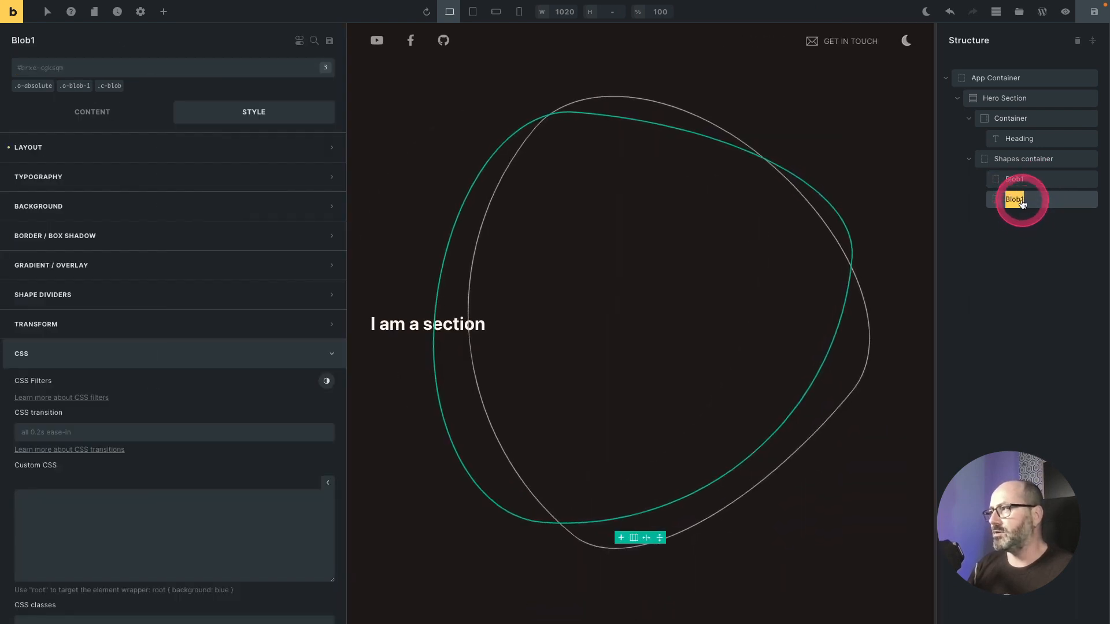
{"action": "left_click", "coordinate": [1022, 201]}
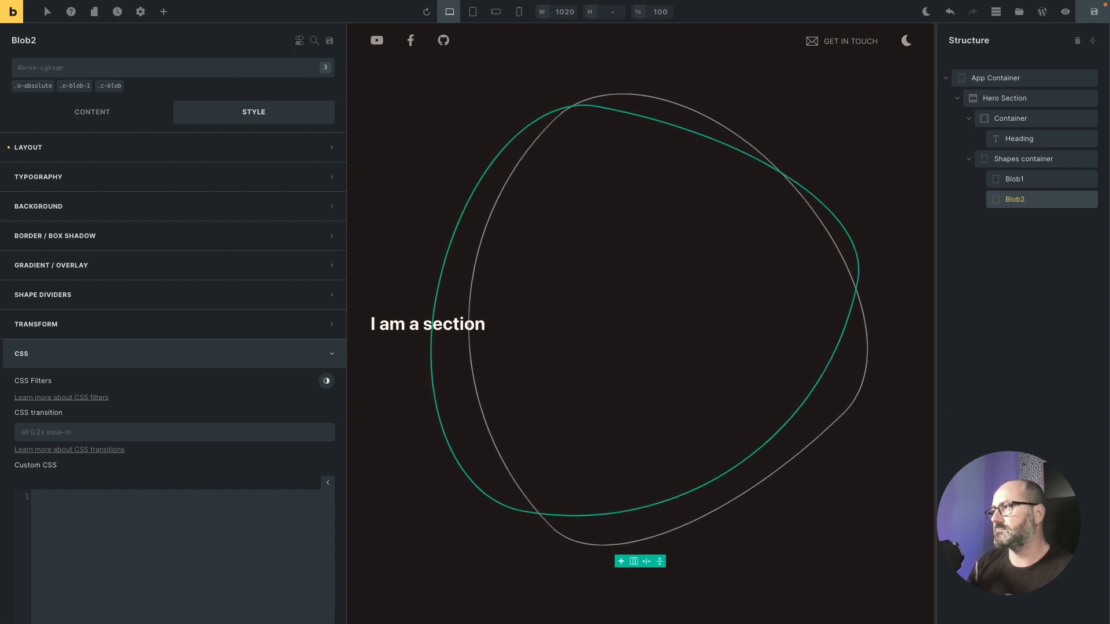
{"action": "type", "text": "2"}
Step: Replace Blob2's o-blob-1 class with the o-blob-2 class
{"action": "left_click", "coordinate": [781, 176]}
{"action": "left_click", "coordinate": [90, 86]}
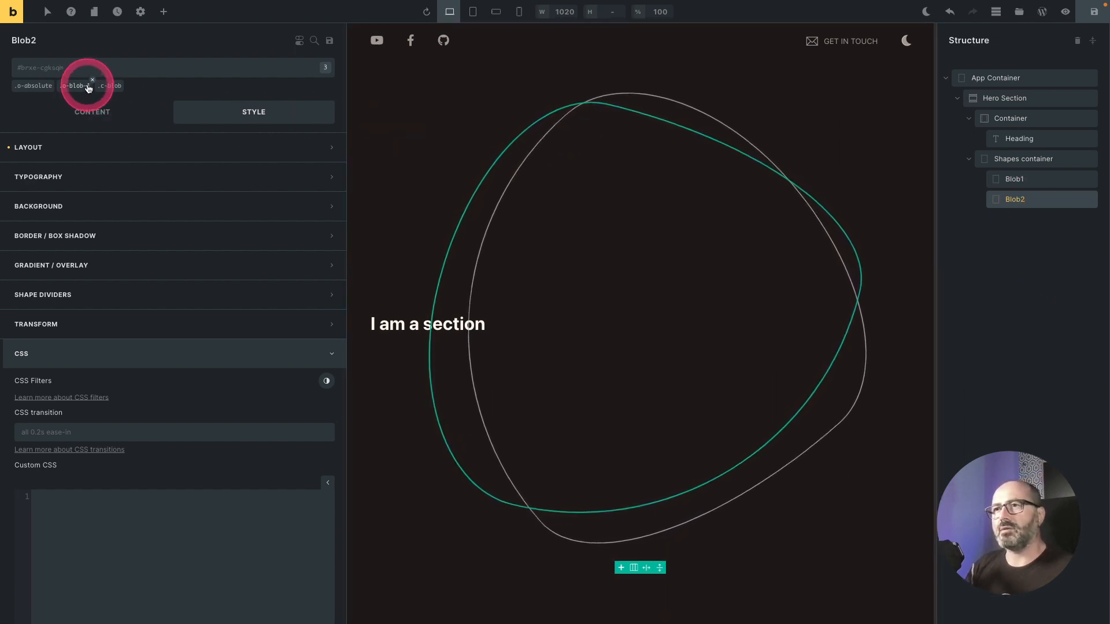
{"action": "left_click", "coordinate": [93, 80]}
{"action": "left_click", "coordinate": [84, 68]}
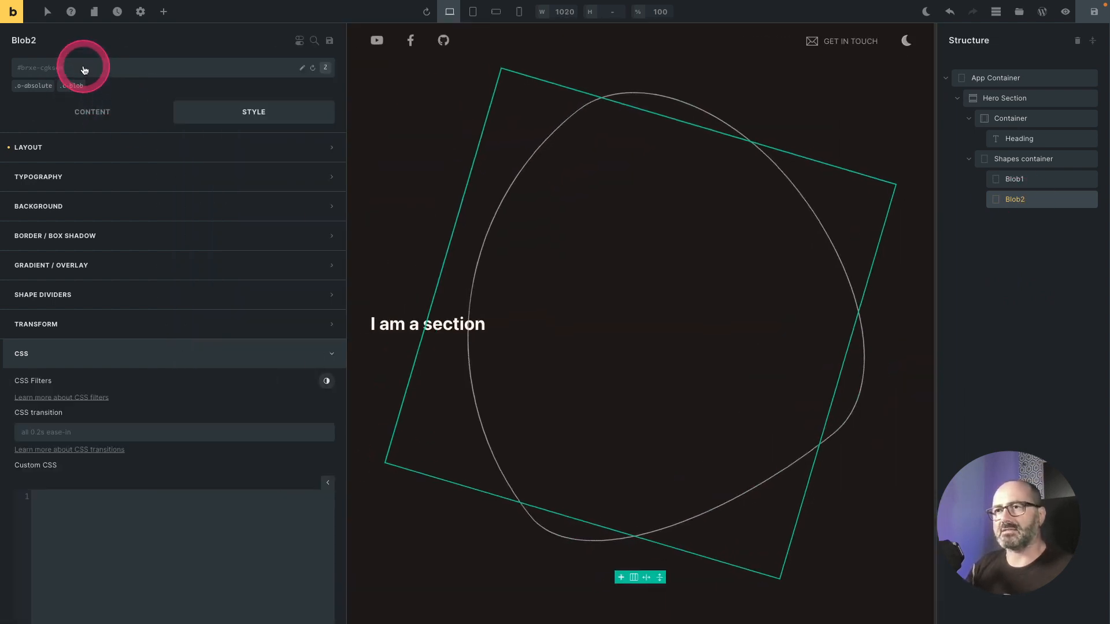
{"action": "type", "text": "blo"}
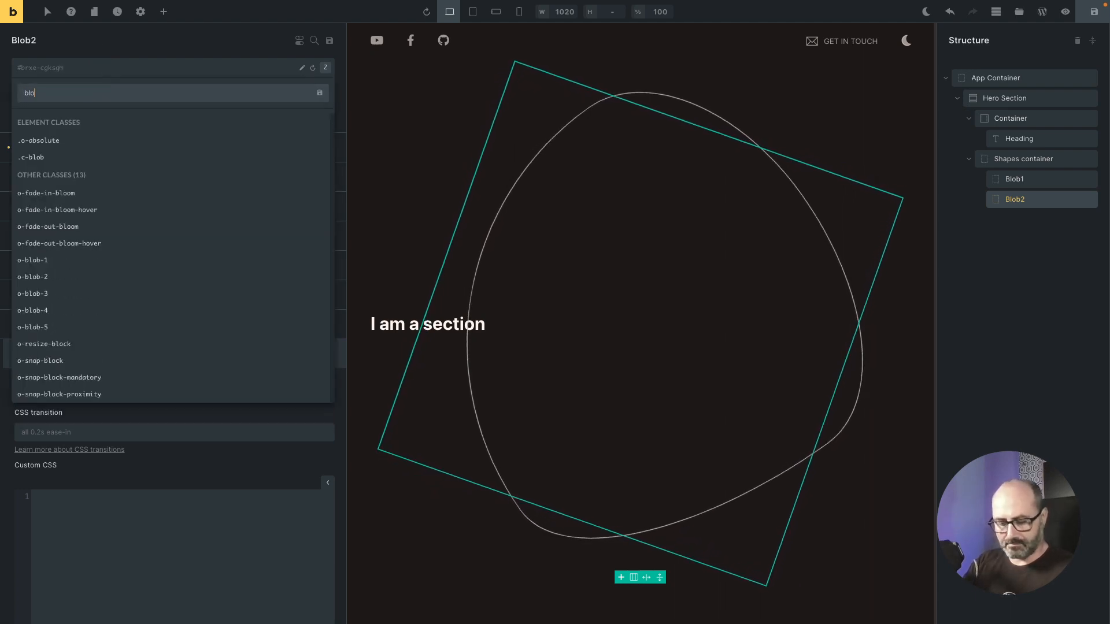
{"action": "type", "text": "b-2"}
{"action": "key", "text": "Down"}
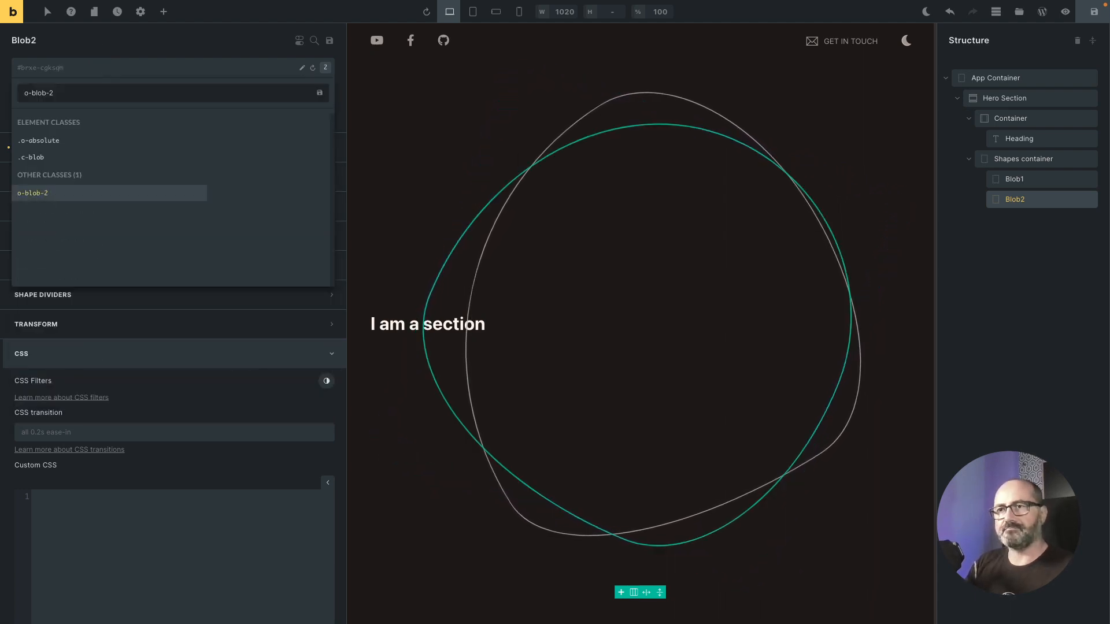
{"action": "key", "text": "Return"}
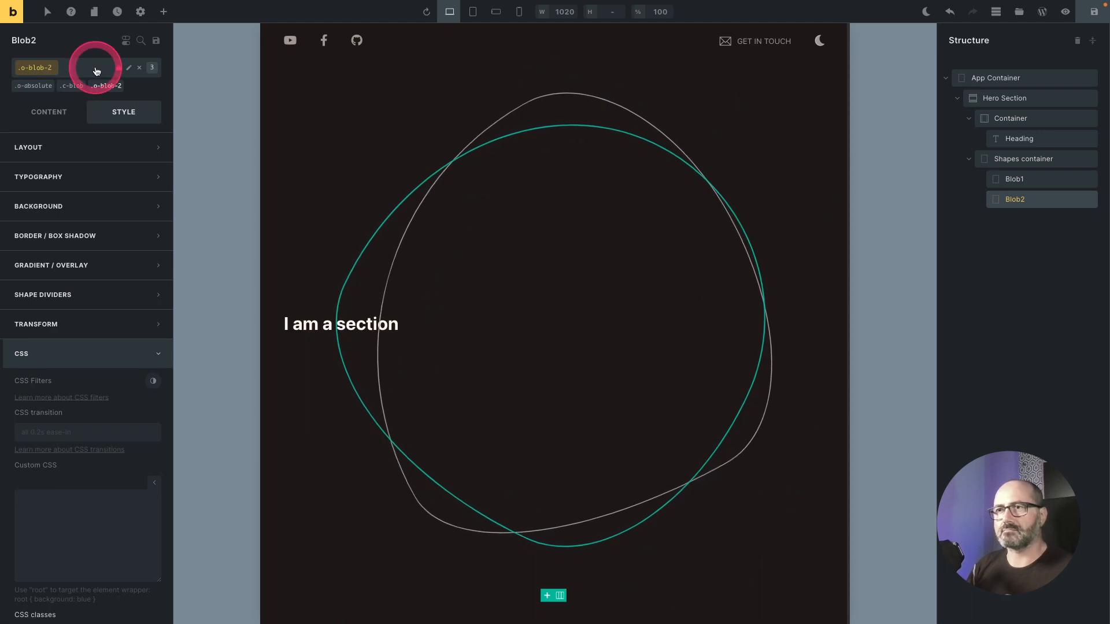
Step: Set Blob2's width to 60vmin
{"action": "left_click", "coordinate": [97, 71]}
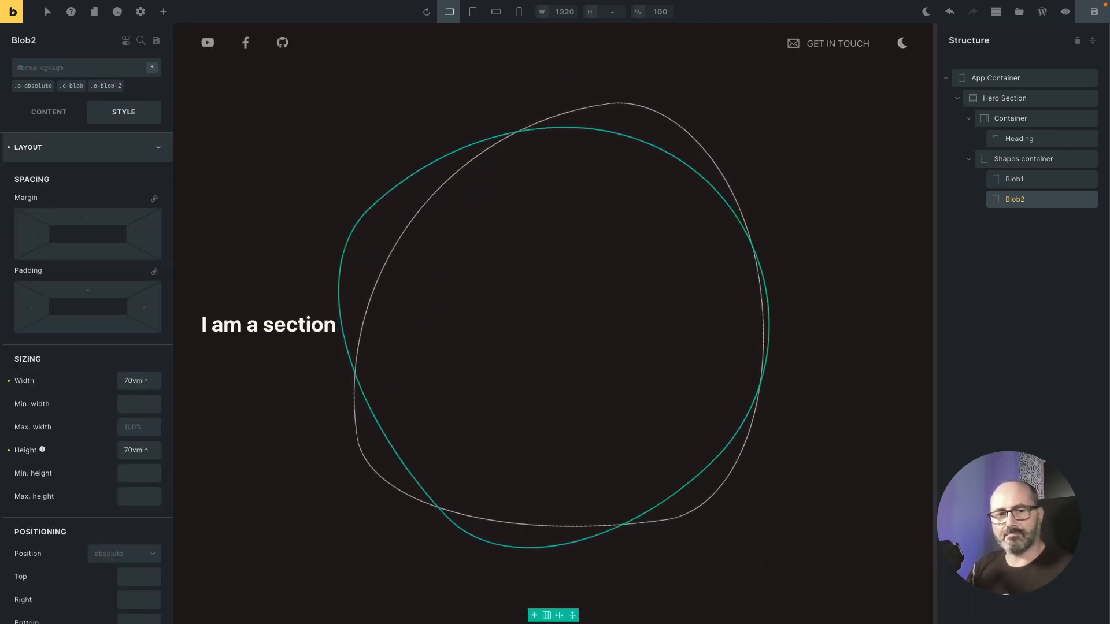
{"action": "left_click", "coordinate": [127, 380]}
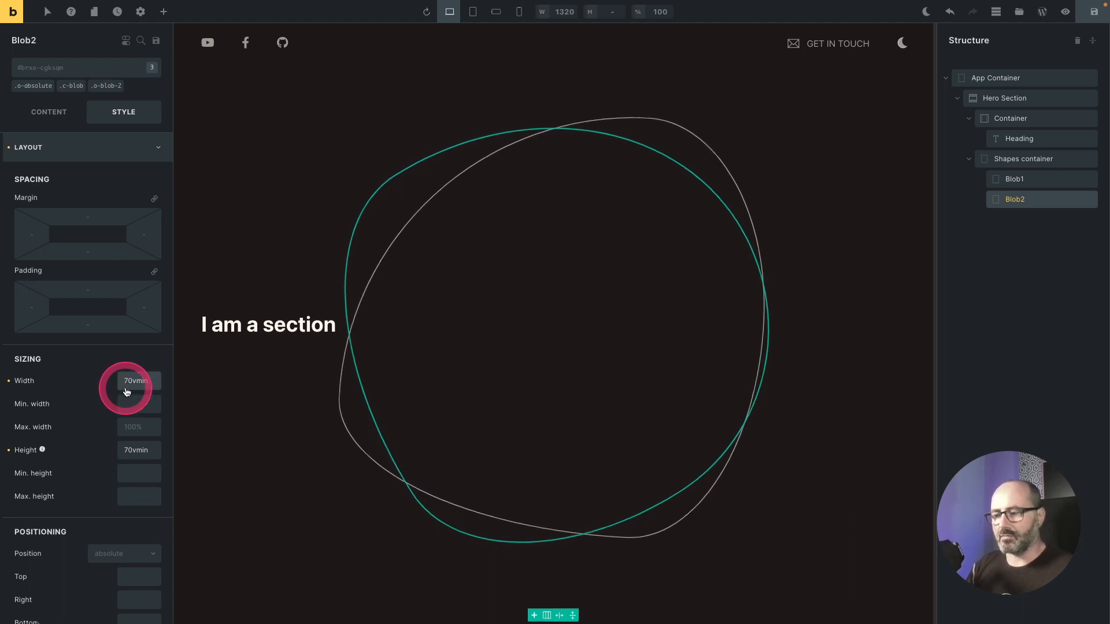
{"action": "type", "text": "6"}
{"action": "key", "text": "Delete"}
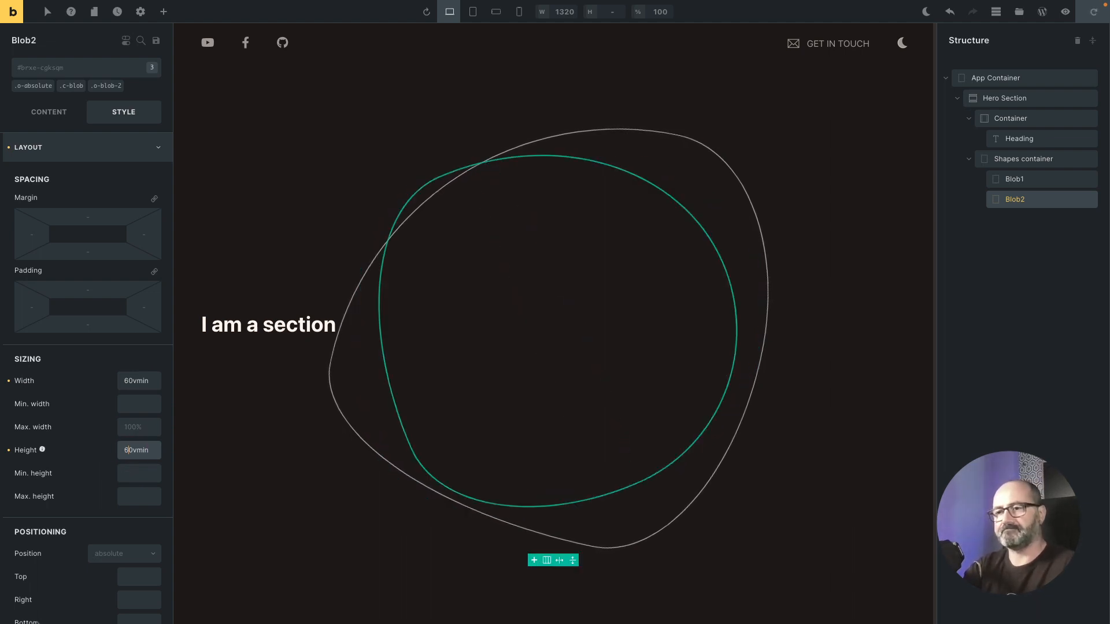
Step: Set Blob2's border color to Brand at 50% opacity
{"action": "left_click", "coordinate": [149, 147]}
{"action": "left_click", "coordinate": [112, 234]}
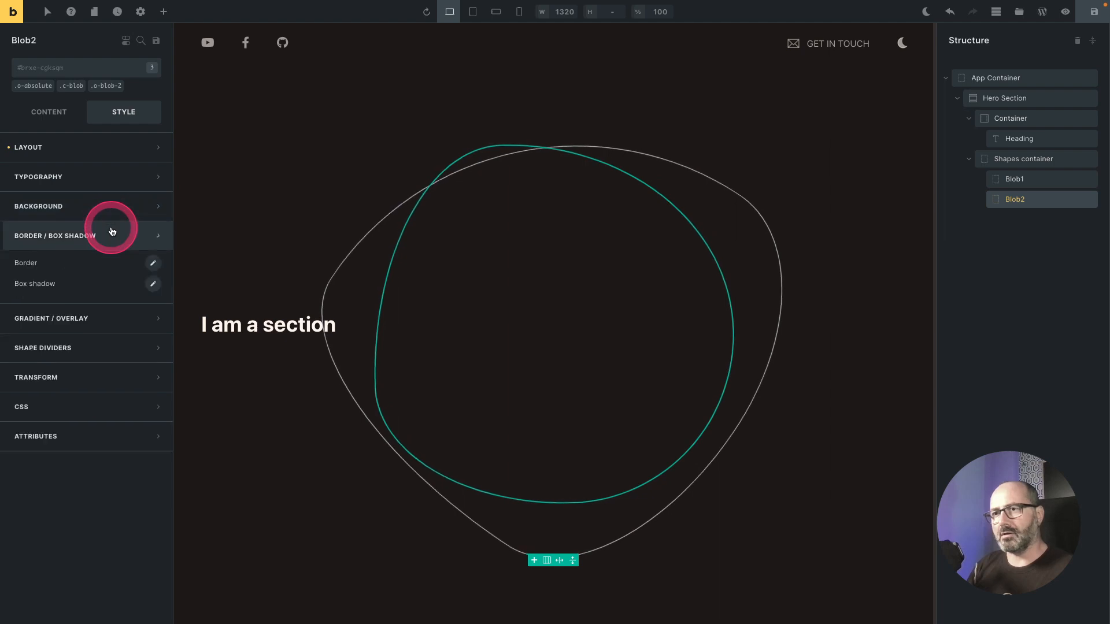
{"action": "left_click", "coordinate": [152, 263]}
{"action": "left_click", "coordinate": [140, 370]}
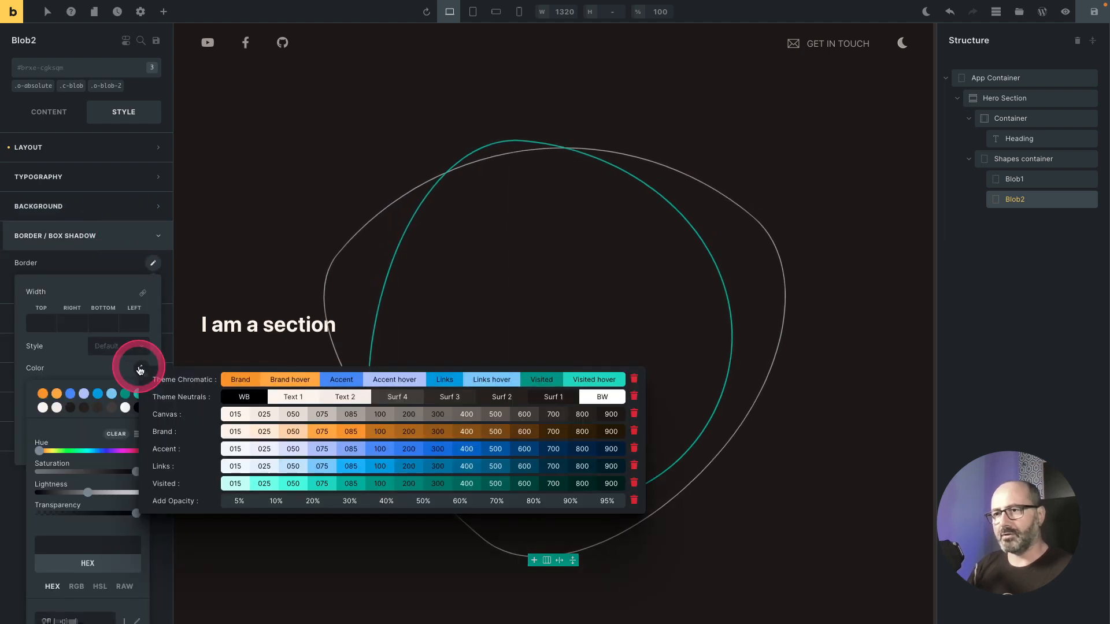
{"action": "left_click", "coordinate": [241, 382]}
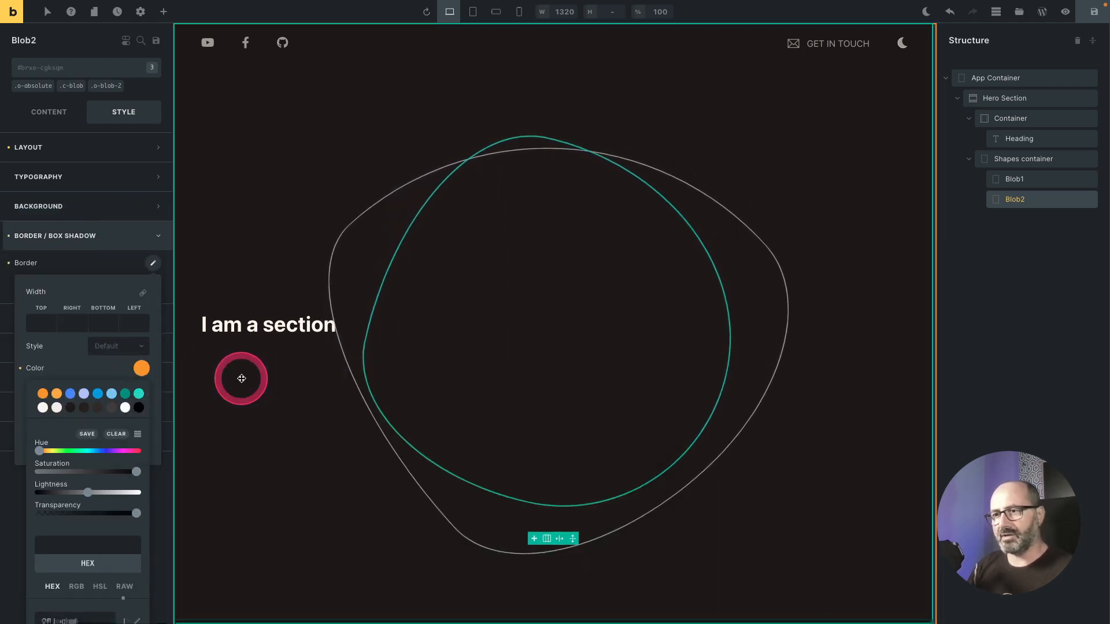
{"action": "left_click", "coordinate": [142, 370]}
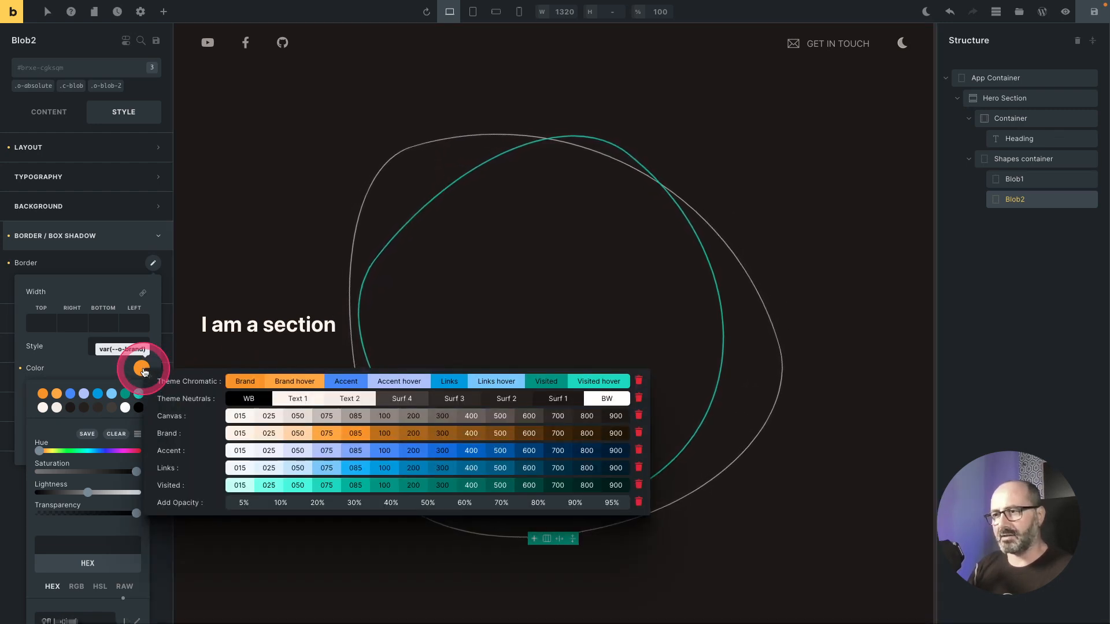
{"action": "left_click", "coordinate": [426, 503]}
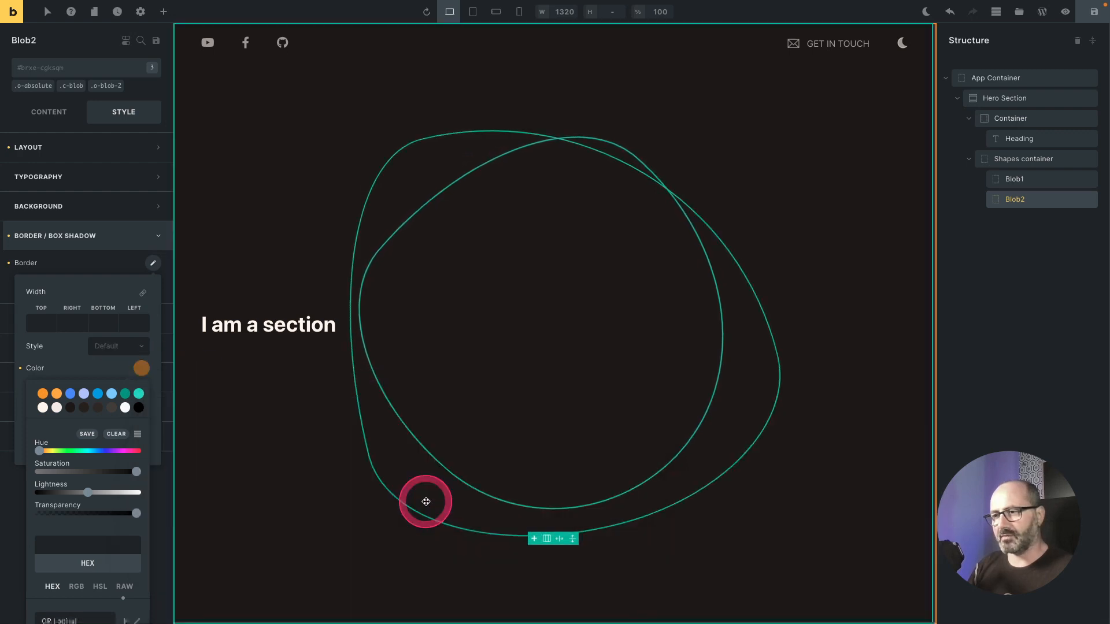
{"action": "left_click", "coordinate": [118, 263]}
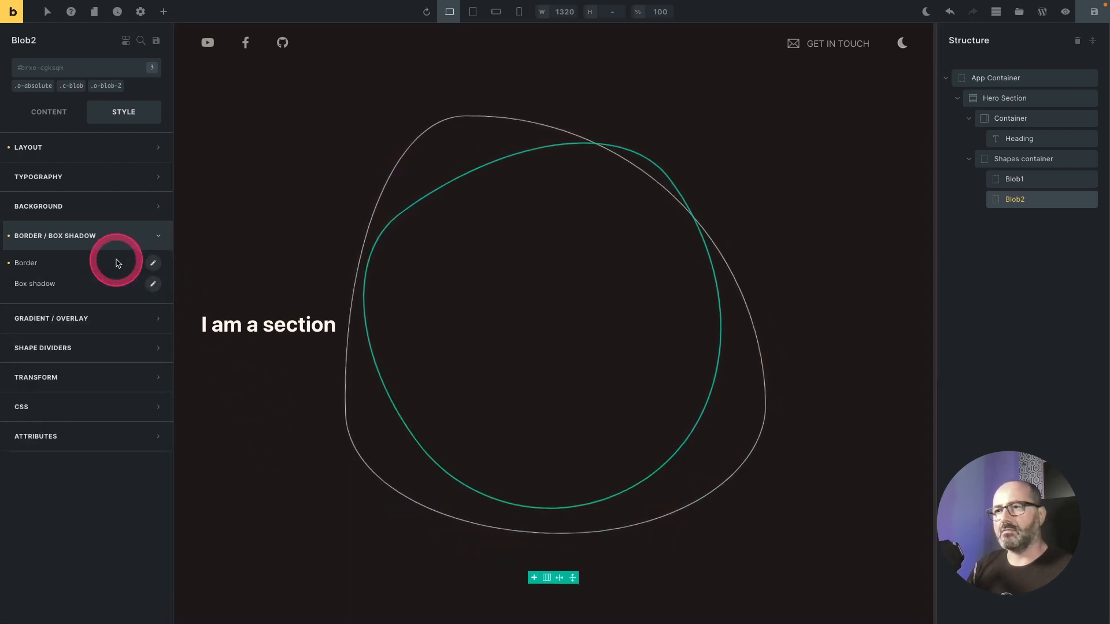
Step: Paste custom CSS with blink and spin animations, normal/reverse directions and 2s, 280s durations into Blob2's custom CSS
{"action": "left_click", "coordinate": [96, 404]}
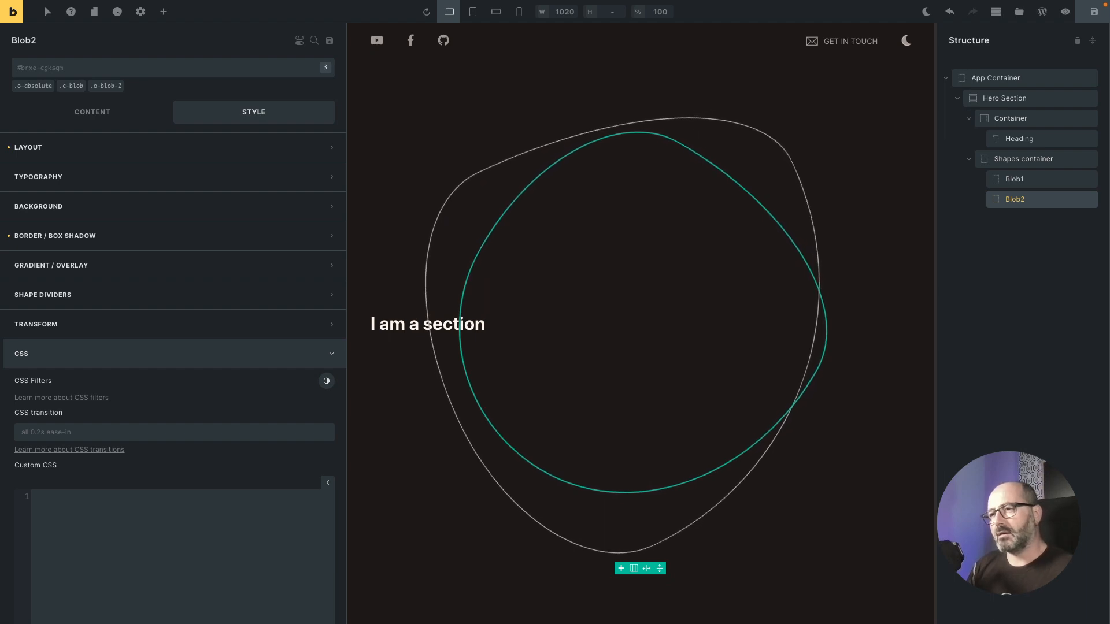
{"action": "left_click", "coordinate": [119, 72]}
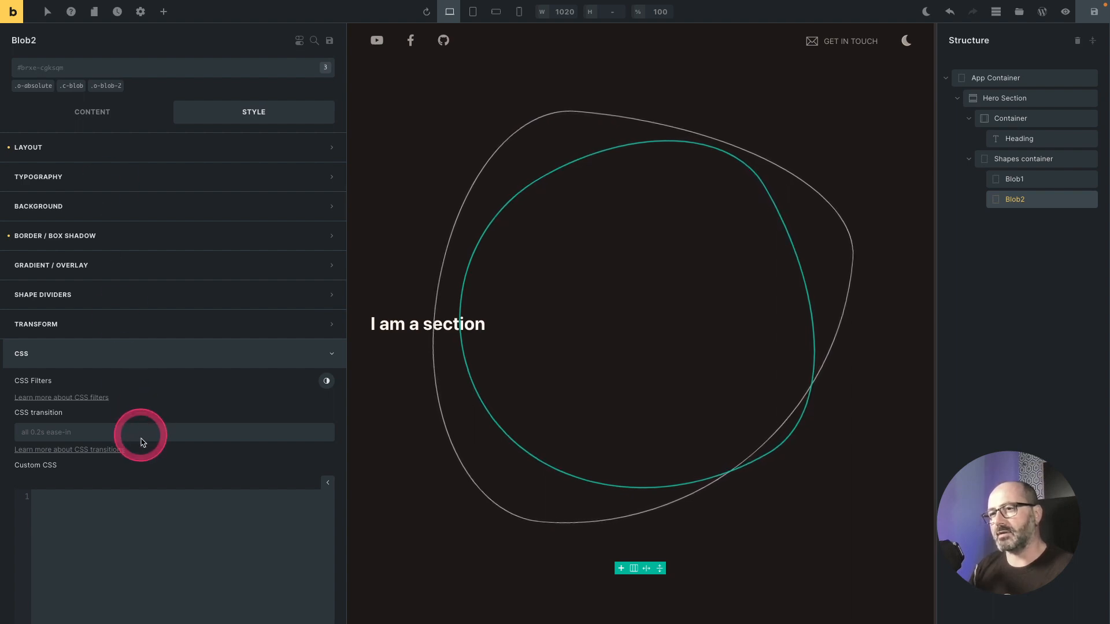
{"action": "scroll", "coordinate": [139, 434], "scroll_direction": "down", "scroll_amount": 4}
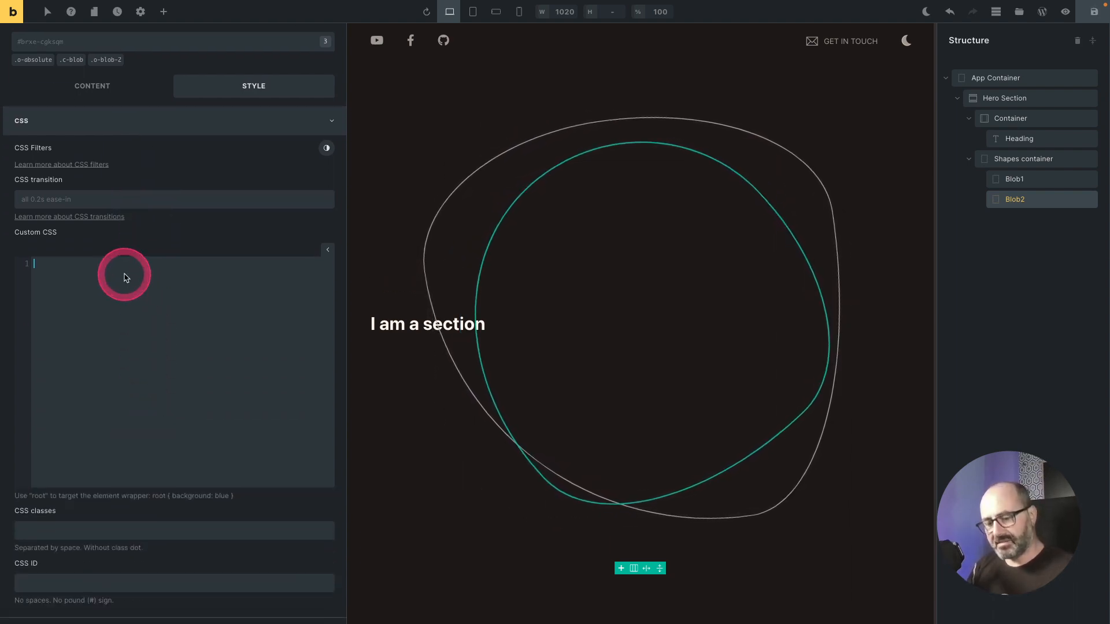
{"action": "type", "text": "root {   animation-name: blink, spin;   animation-direction: normal, reverse;   animation-duration: 2s, 280s;   animation-timing-function: var(--o-ease-out-3);   animation-iteration-count: infinite; }  @keyframes blink{0%,to{opacity:1}50%{opacity:.5}}"}
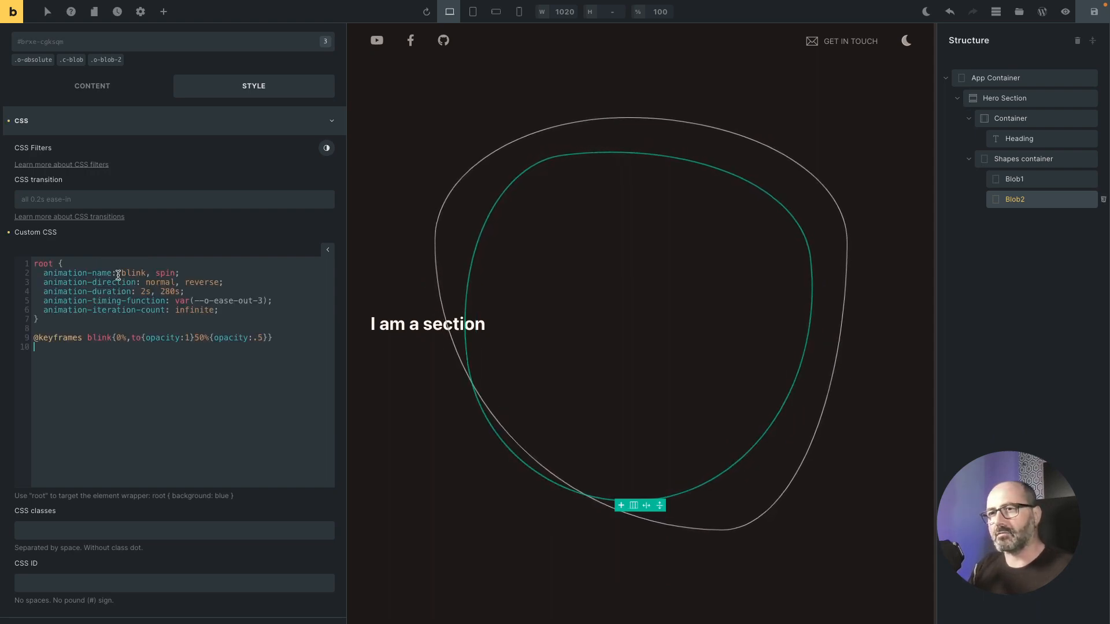
{"action": "left_click", "coordinate": [118, 276]}
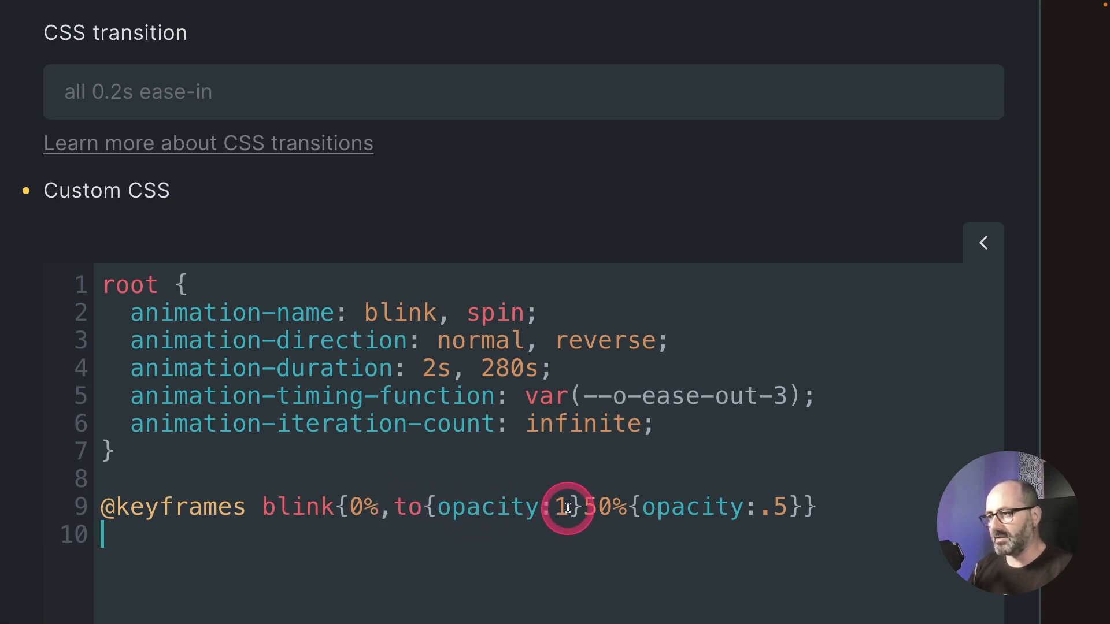
Step: Examine the pasted blink keyframes and animation declarations in Blob2's custom CSS
{"action": "double_click", "coordinate": [527, 508]}
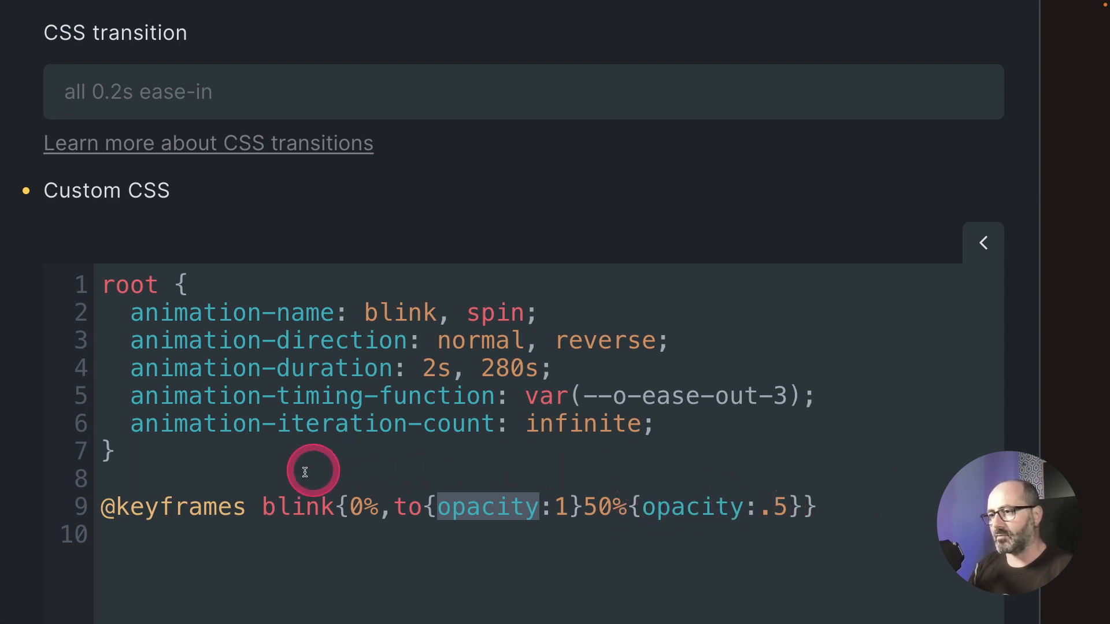
{"action": "left_click_drag", "start_coordinate": [262, 504], "coordinate": [810, 508]}
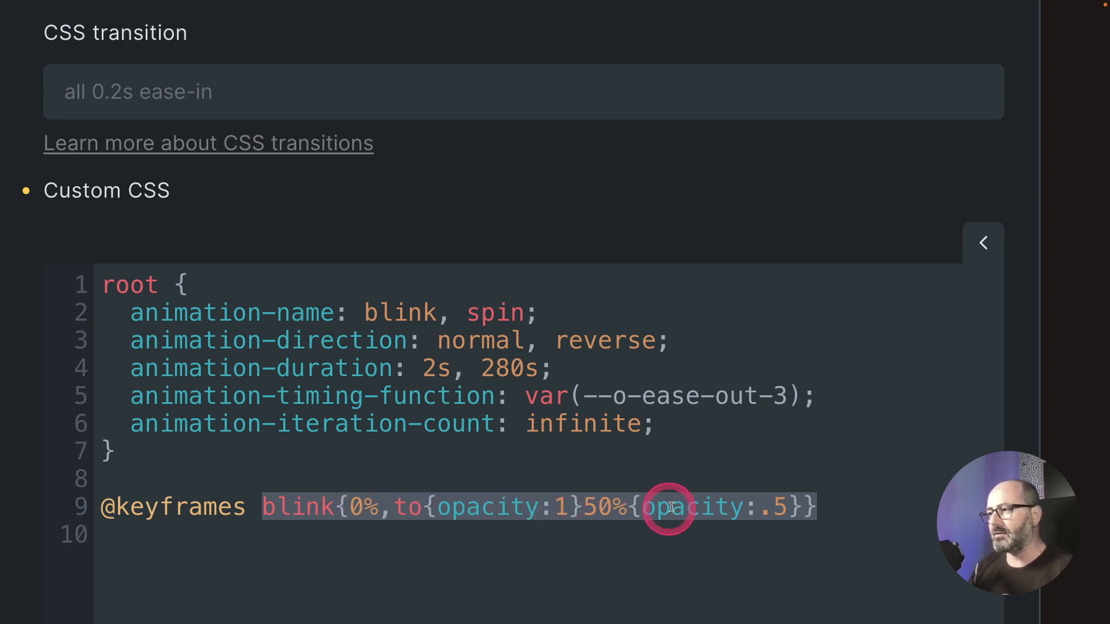
{"action": "left_click", "coordinate": [767, 509]}
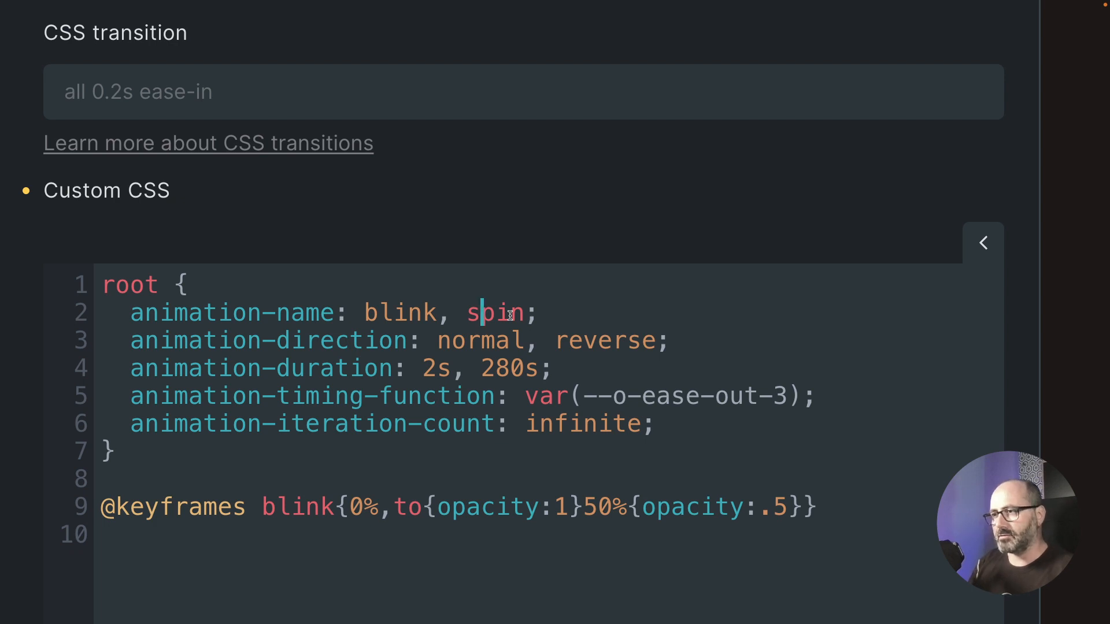
{"action": "left_click", "coordinate": [506, 316]}
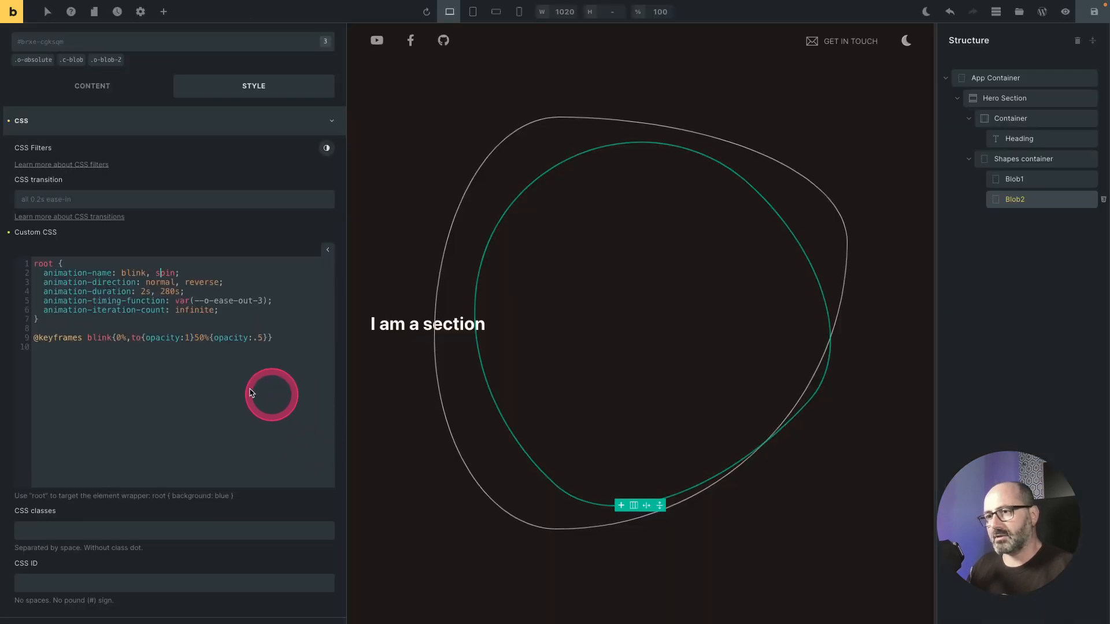
{"action": "right_click", "coordinate": [152, 375]}
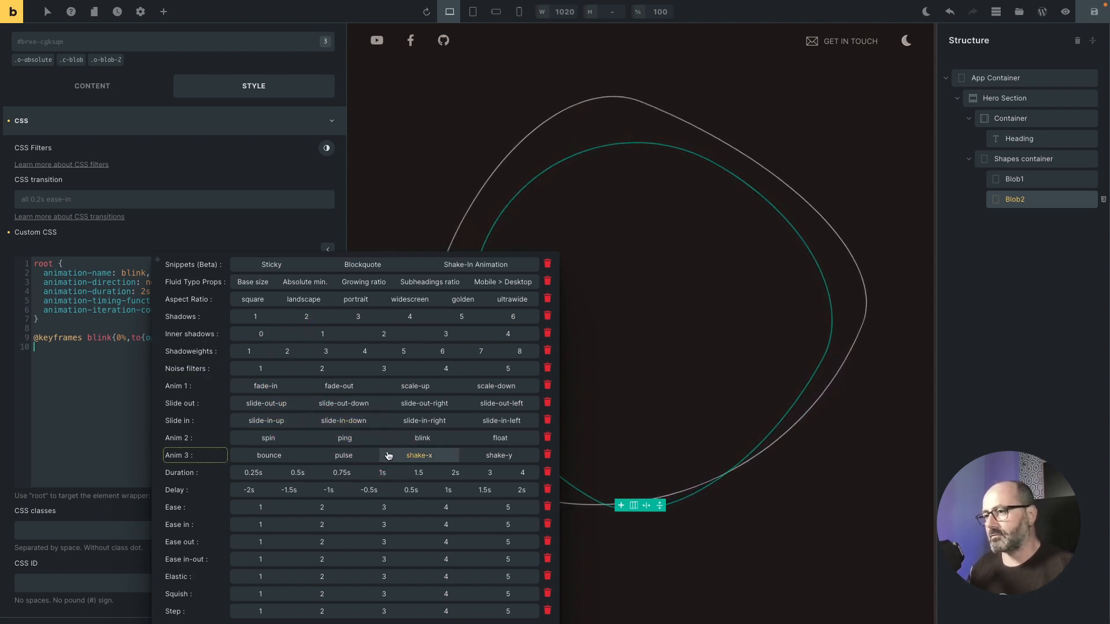
{"action": "left_click", "coordinate": [60, 393]}
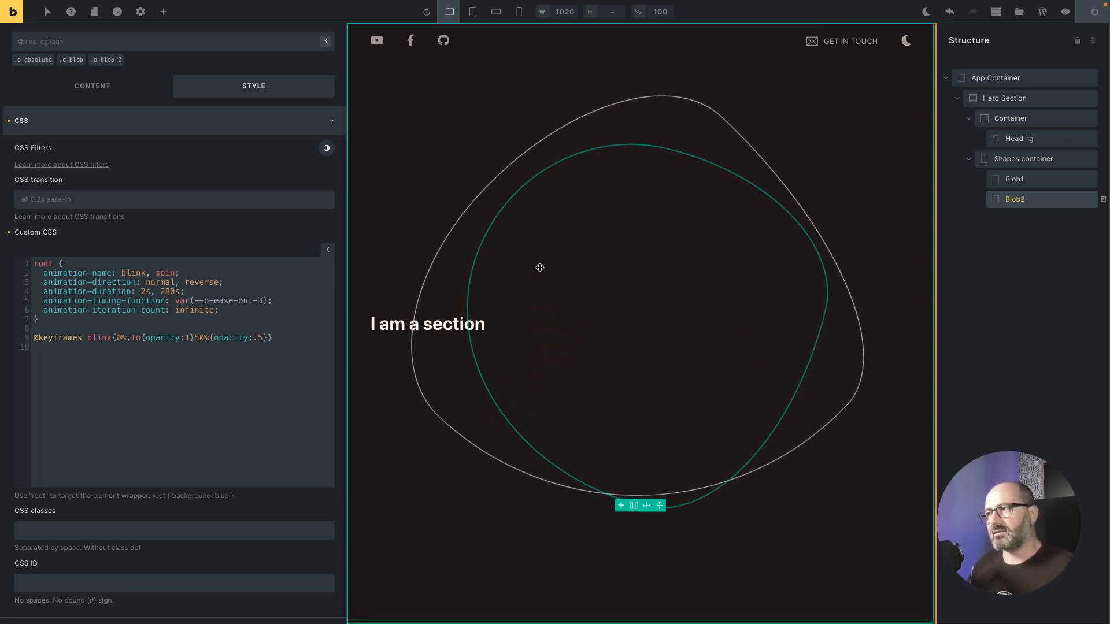
{"action": "left_click", "coordinate": [540, 268]}
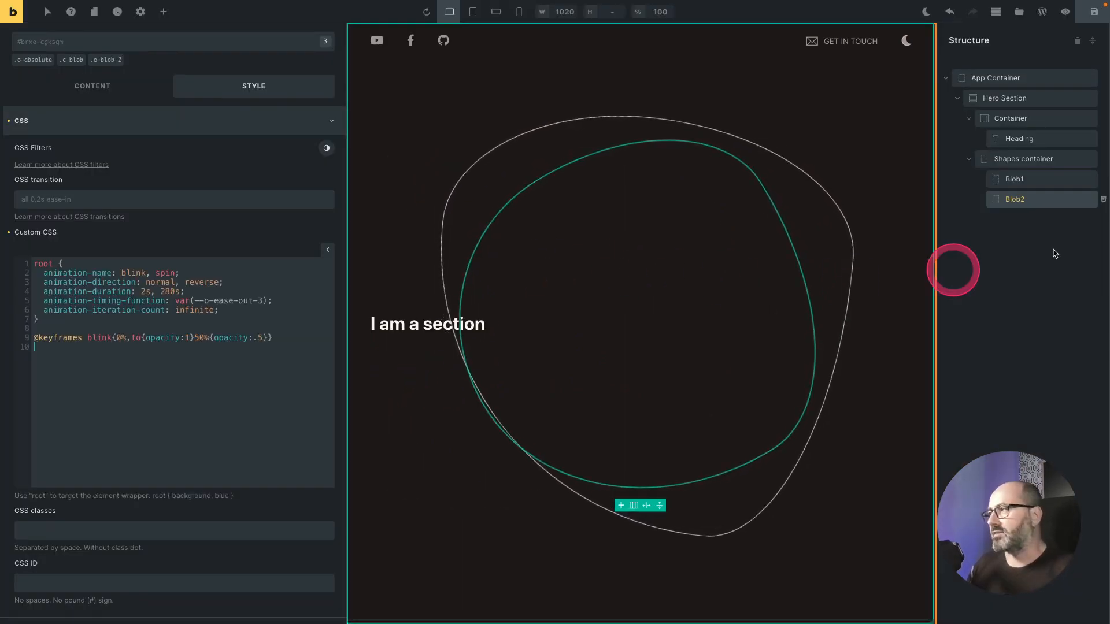
Step: Duplicate Blob1 and rename the copy Blob3
{"action": "left_click", "coordinate": [1037, 179]}
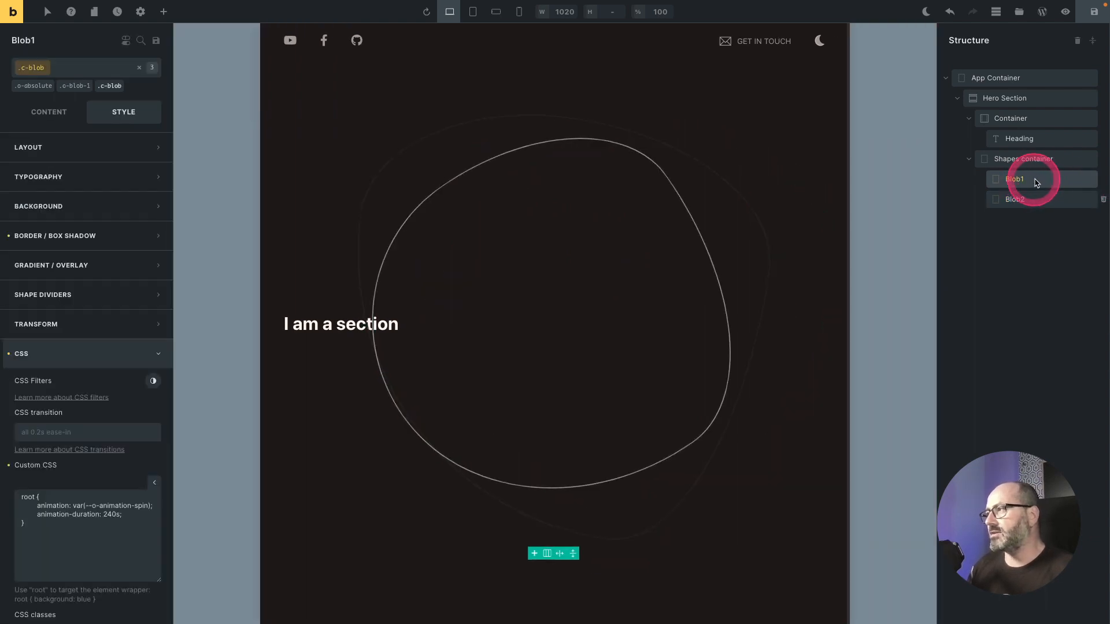
{"action": "key", "text": "ctrl+d"}
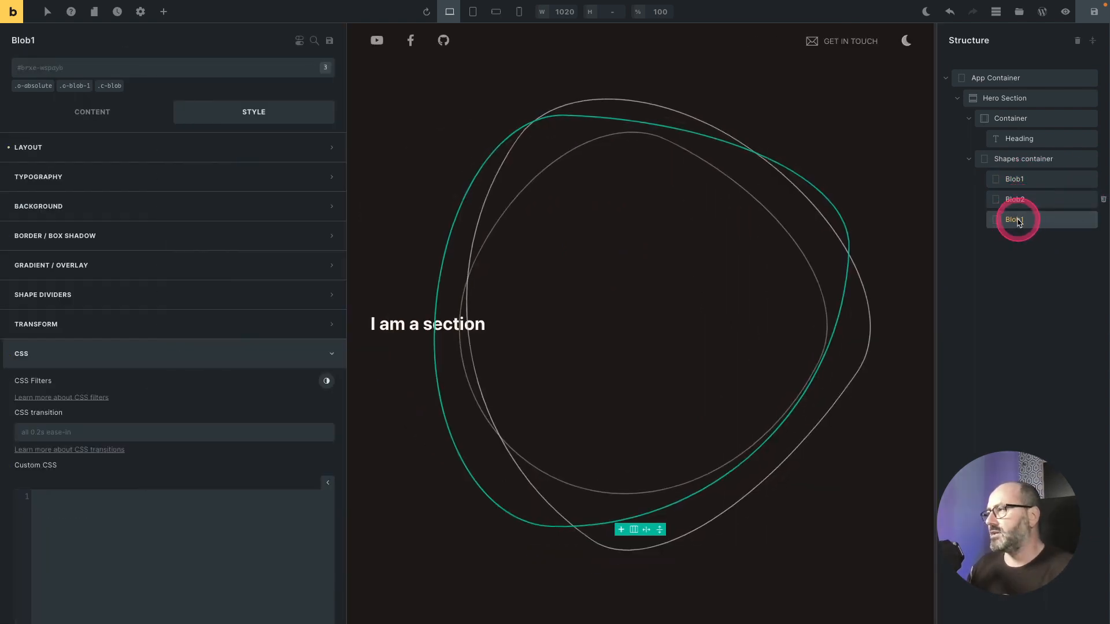
{"action": "double_click", "coordinate": [1018, 220]}
{"action": "type", "text": "Blob3"}
Step: Replace Blob3's o-blob-1 class with the o-blob-3 class
{"action": "left_click", "coordinate": [92, 82]}
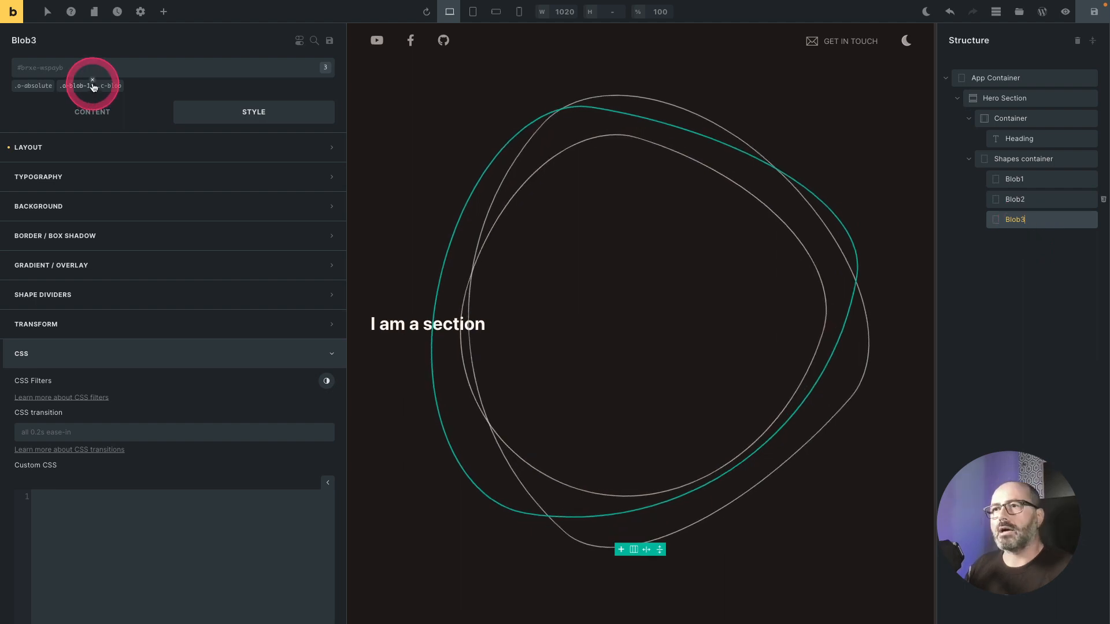
{"action": "left_click", "coordinate": [78, 76]}
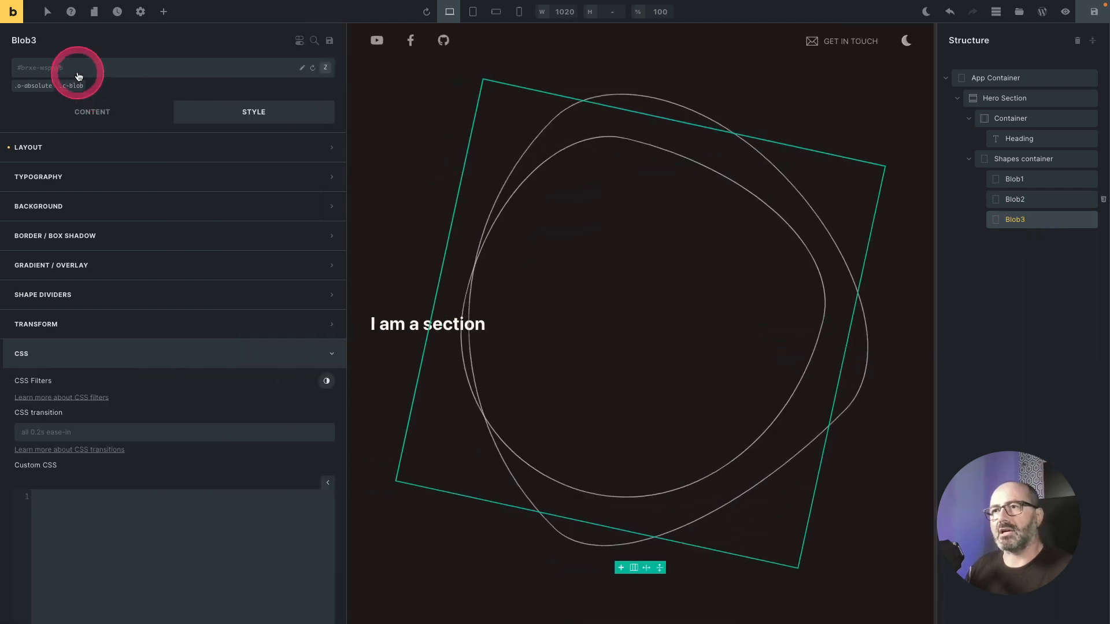
{"action": "left_click", "coordinate": [78, 76]}
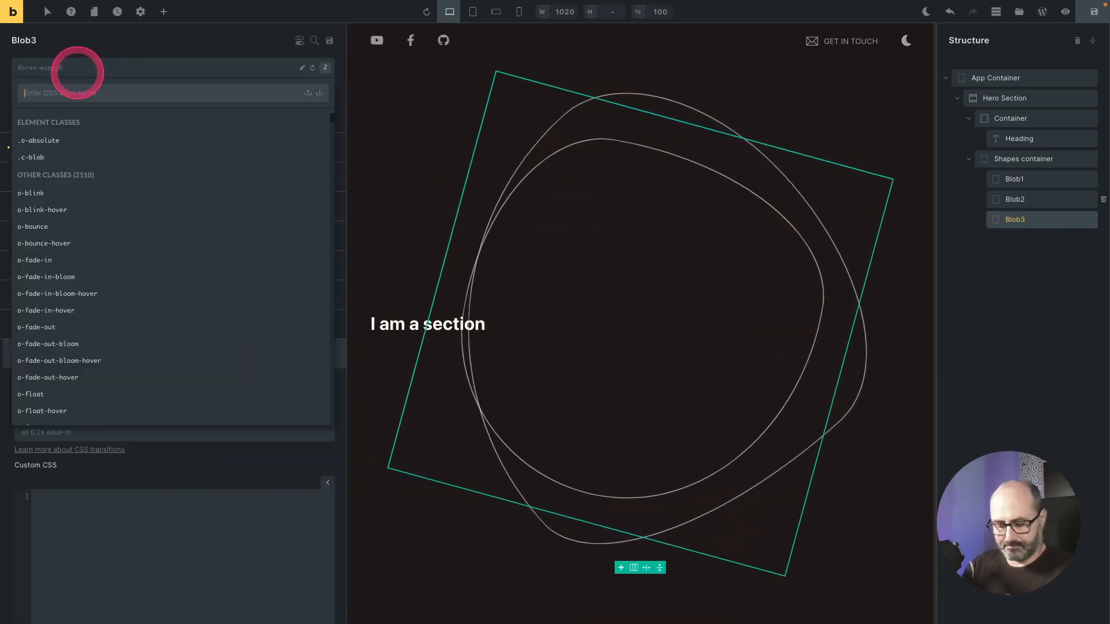
{"action": "type", "text": "blob-3"}
{"action": "key", "text": "Return"}
{"action": "left_click", "coordinate": [114, 90]}
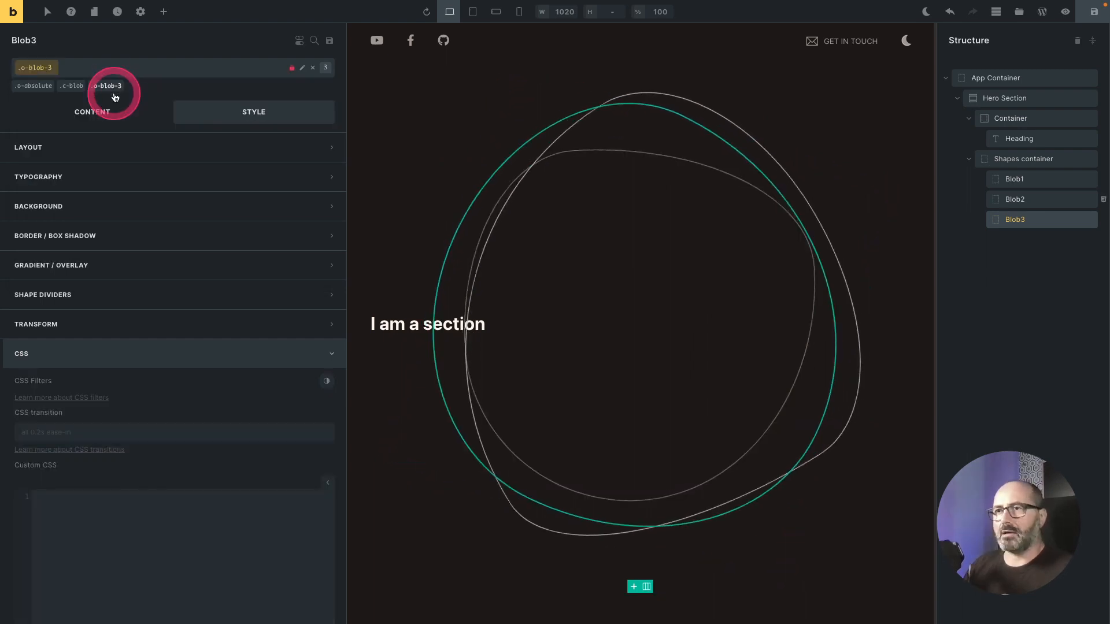
Step: Set Blob3's width to 50vmin
{"action": "left_click", "coordinate": [149, 148]}
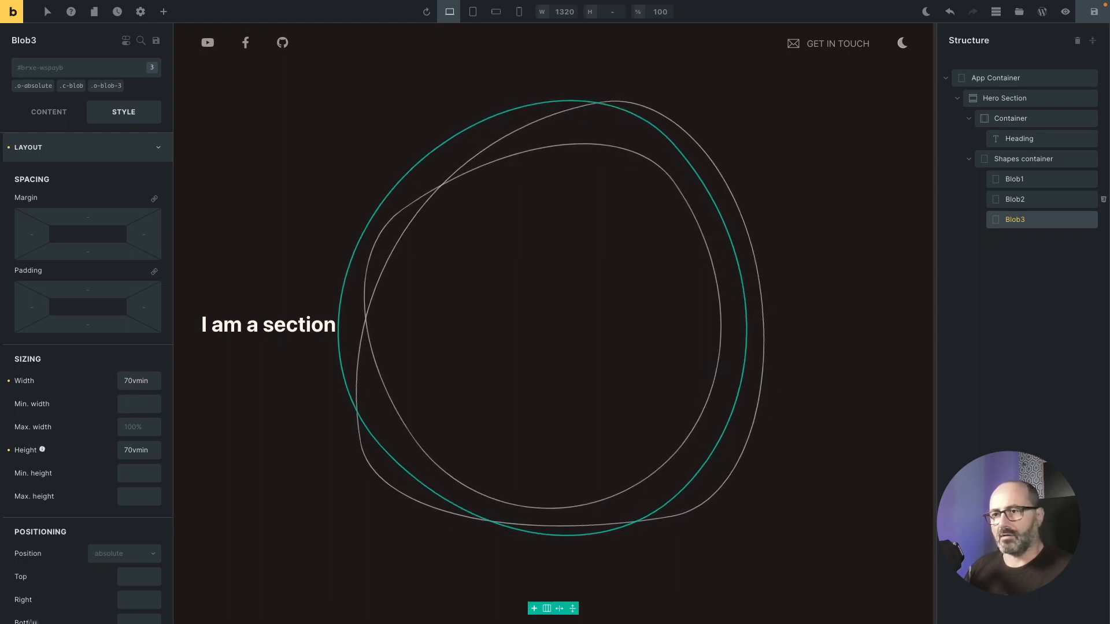
{"action": "left_click", "coordinate": [125, 385]}
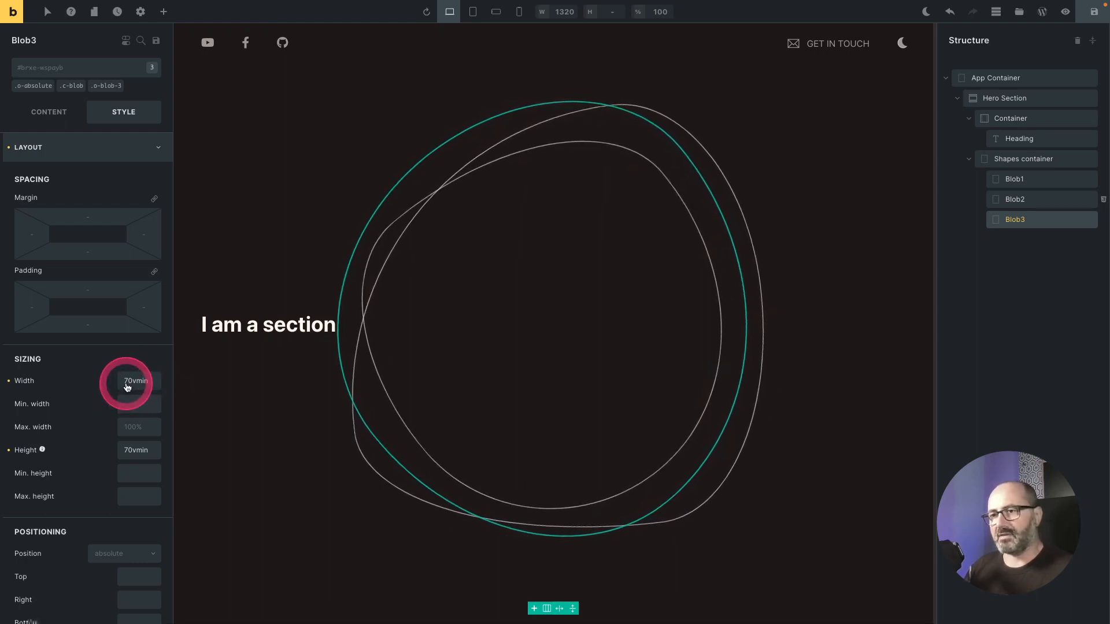
{"action": "left_click", "coordinate": [128, 381]}
{"action": "type", "text": "5"}
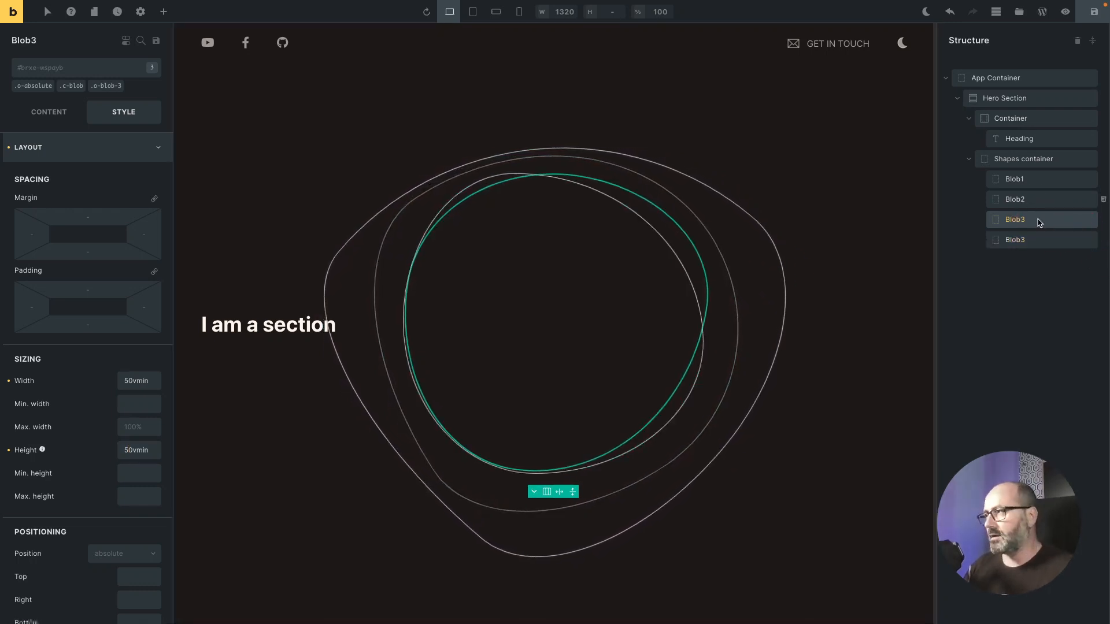
Step: Rename the duplicate Blob4 and set its width and height to 40vmin
{"action": "left_click_drag", "start_coordinate": [1032, 224], "coordinate": [1020, 241]}
{"action": "left_click", "coordinate": [1021, 241]}
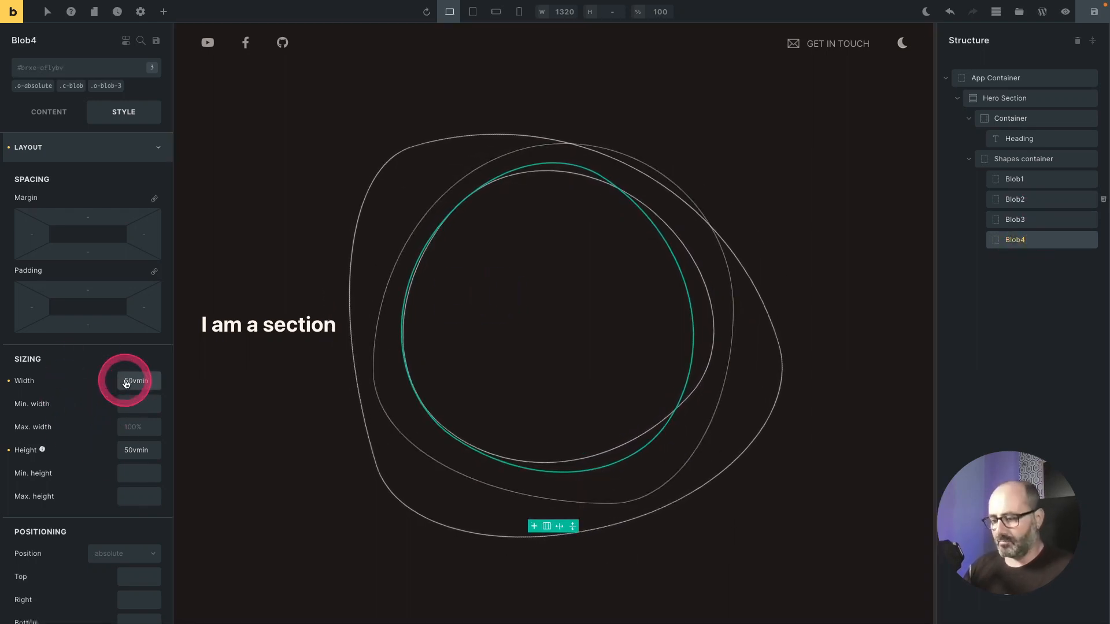
{"action": "key", "text": "Delete"}
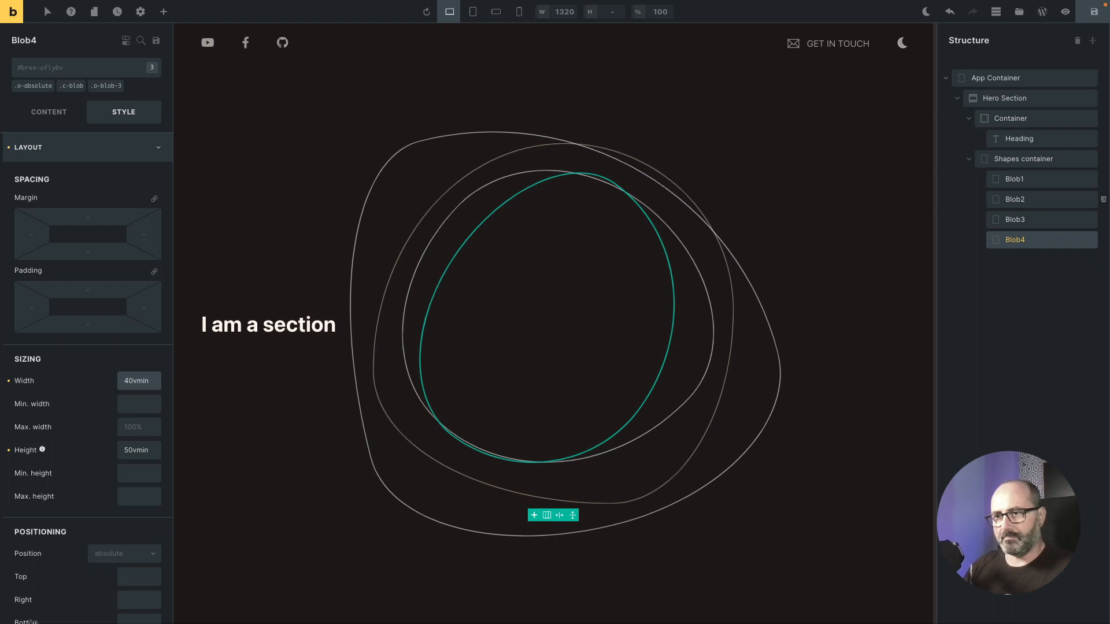
{"action": "left_click", "coordinate": [122, 453]}
{"action": "type", "text": "4"}
{"action": "key", "text": "Delete"}
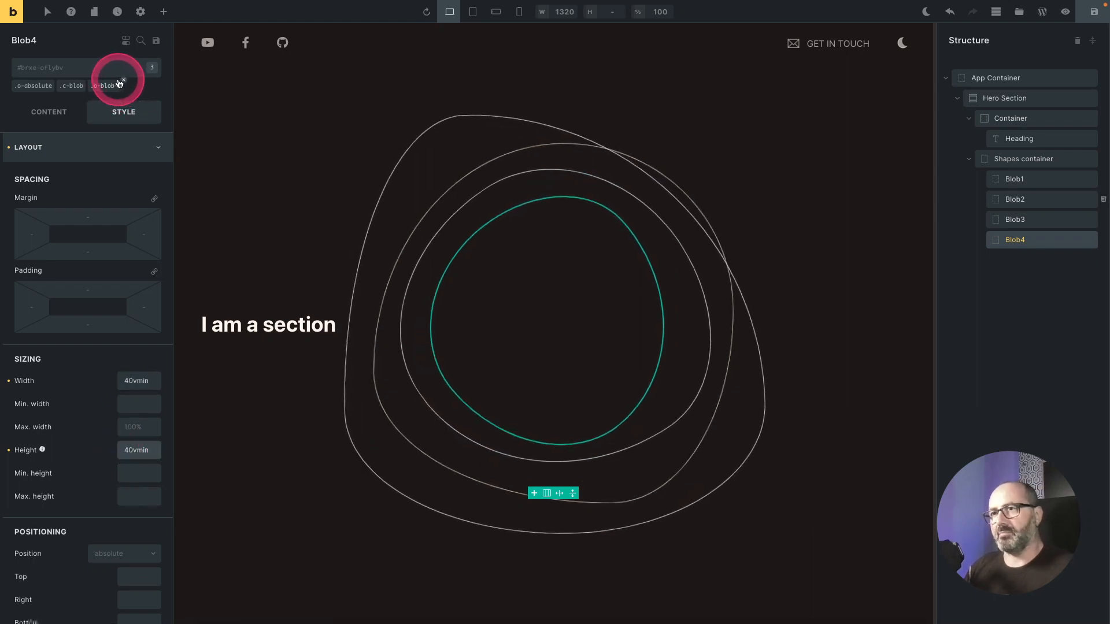
Step: Replace Blob4's o-blob-3 class with the o-blob-4 class
{"action": "left_click", "coordinate": [123, 83]}
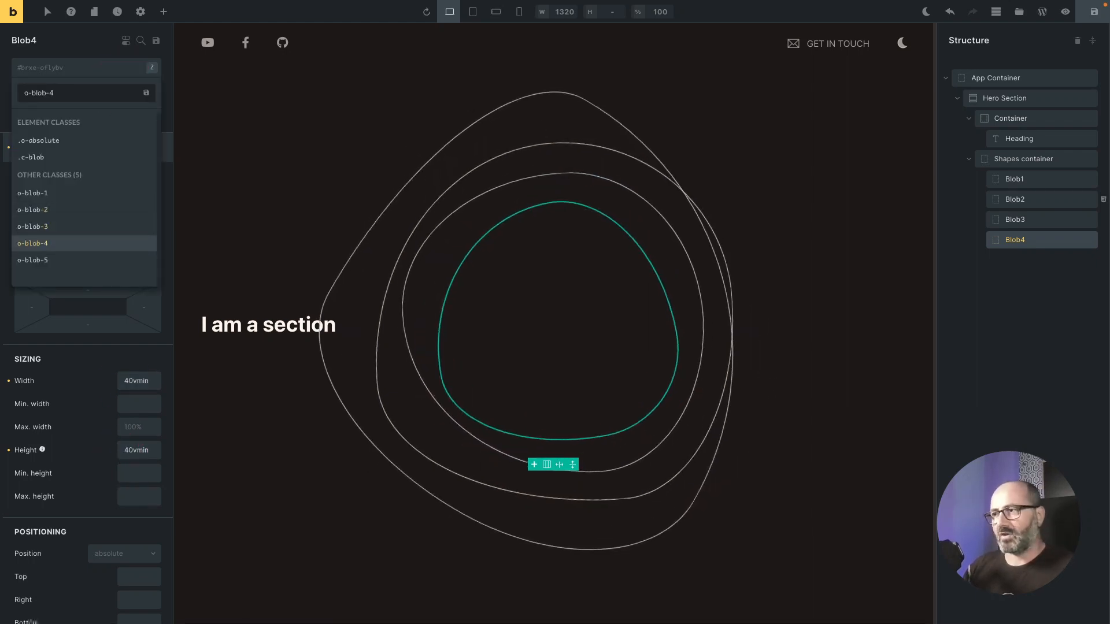
{"action": "key", "text": "Return"}
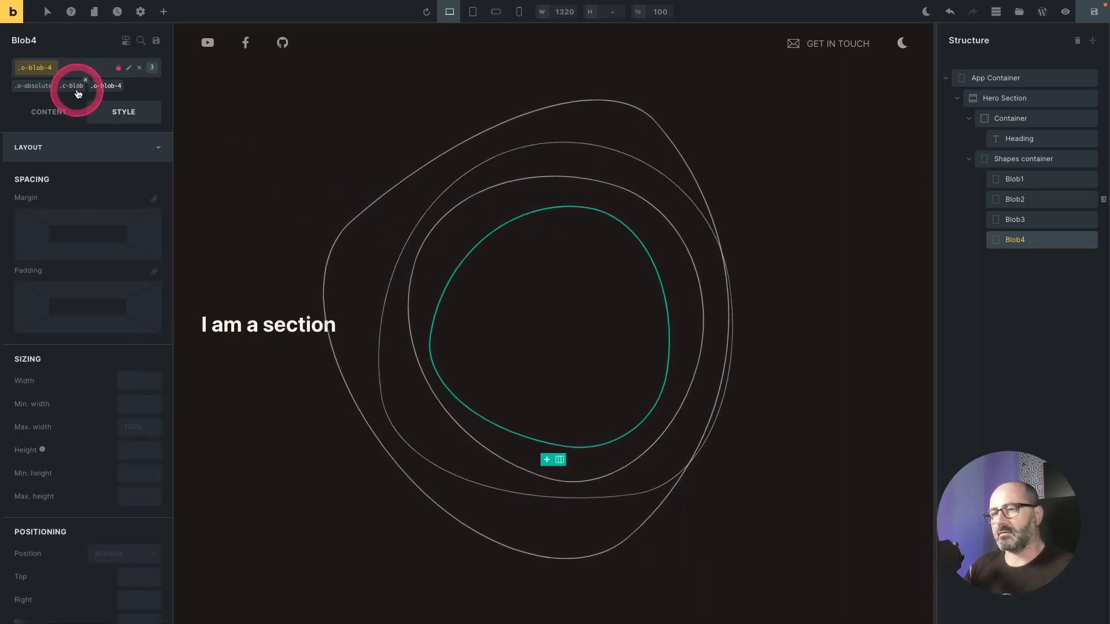
{"action": "left_click", "coordinate": [105, 86]}
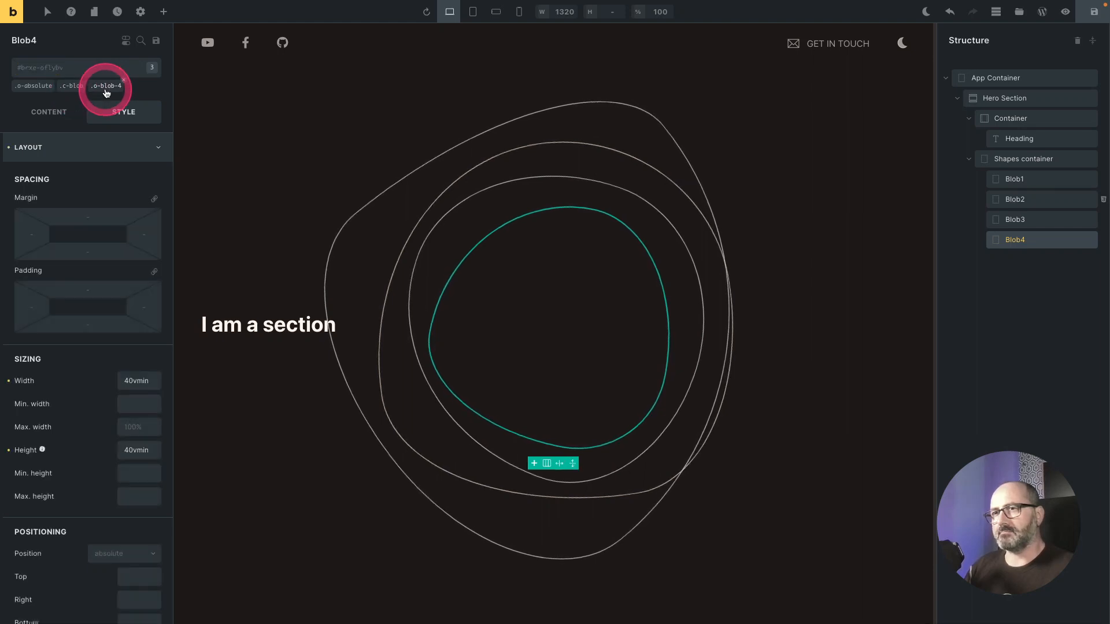
Step: Insert the spin animation snippet into Blob4's custom CSS
{"action": "left_click", "coordinate": [121, 146]}
{"action": "left_click", "coordinate": [107, 353]}
{"action": "scroll", "coordinate": [97, 502], "scroll_direction": "down", "scroll_amount": 4}
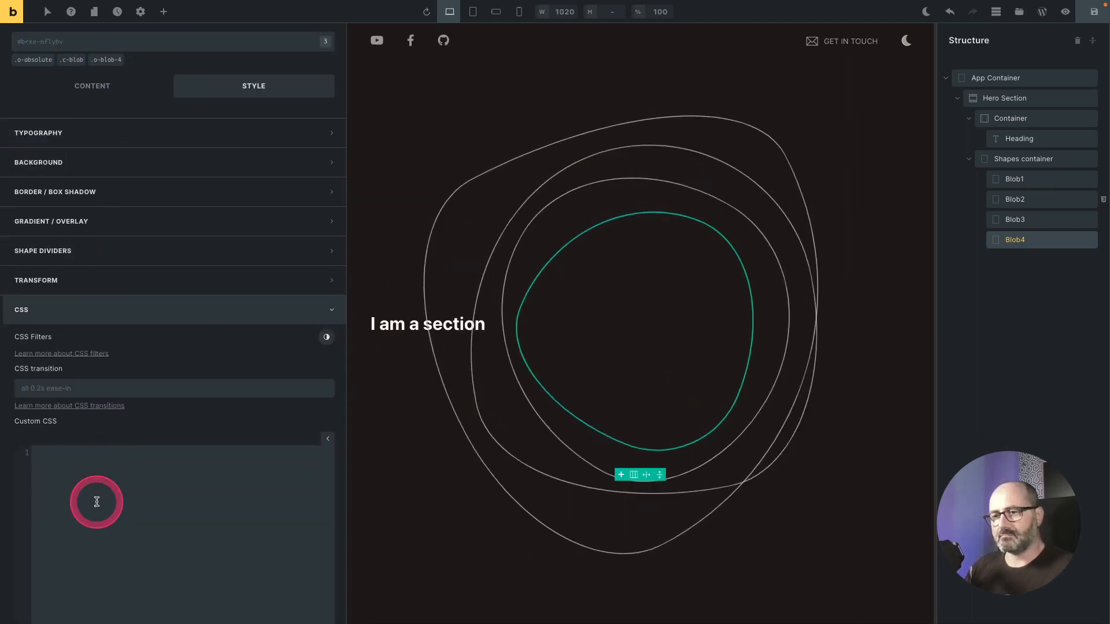
{"action": "left_click", "coordinate": [96, 261]}
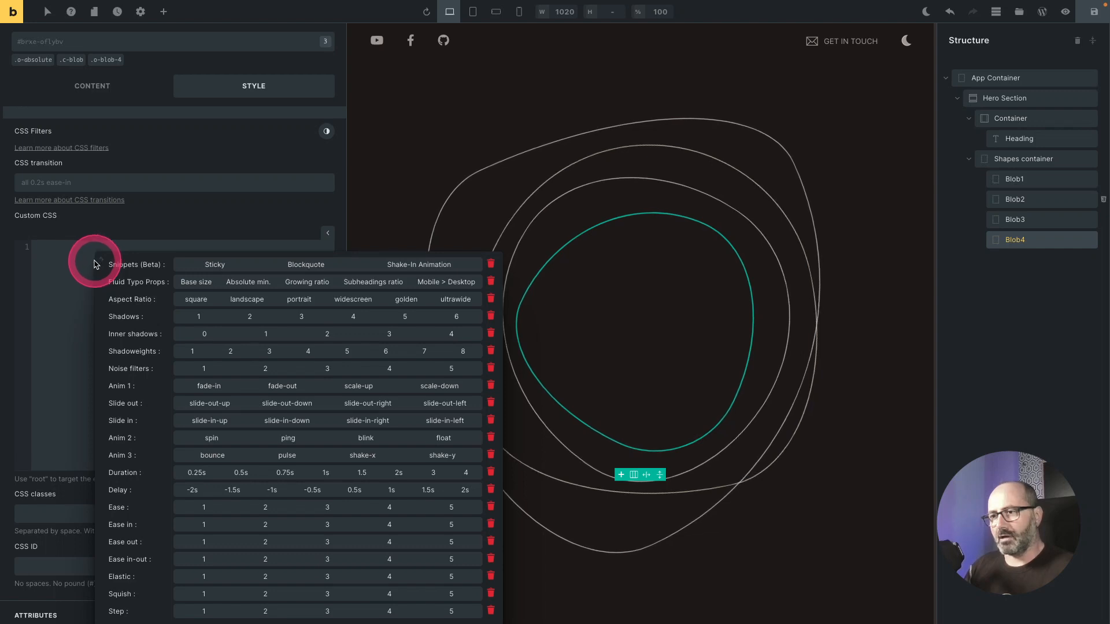
{"action": "left_click", "coordinate": [212, 437]}
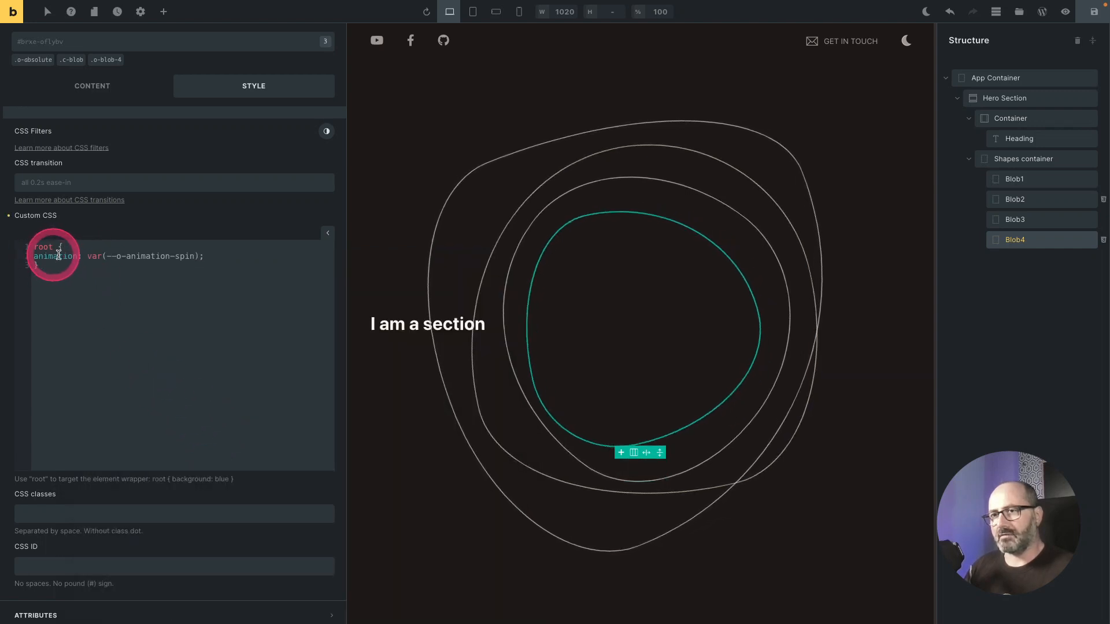
Step: Replace the animation declaration in Blob4's custom CSS with animation-direction: reverse
{"action": "left_click_drag", "start_coordinate": [223, 258], "coordinate": [78, 256]}
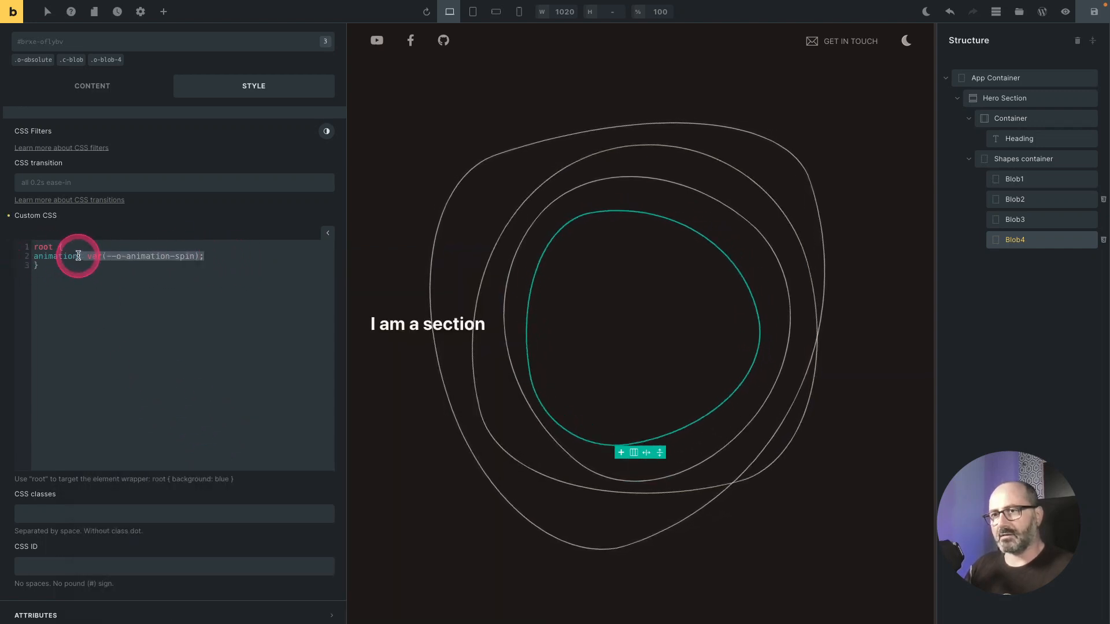
{"action": "key", "text": "BackSpace"}
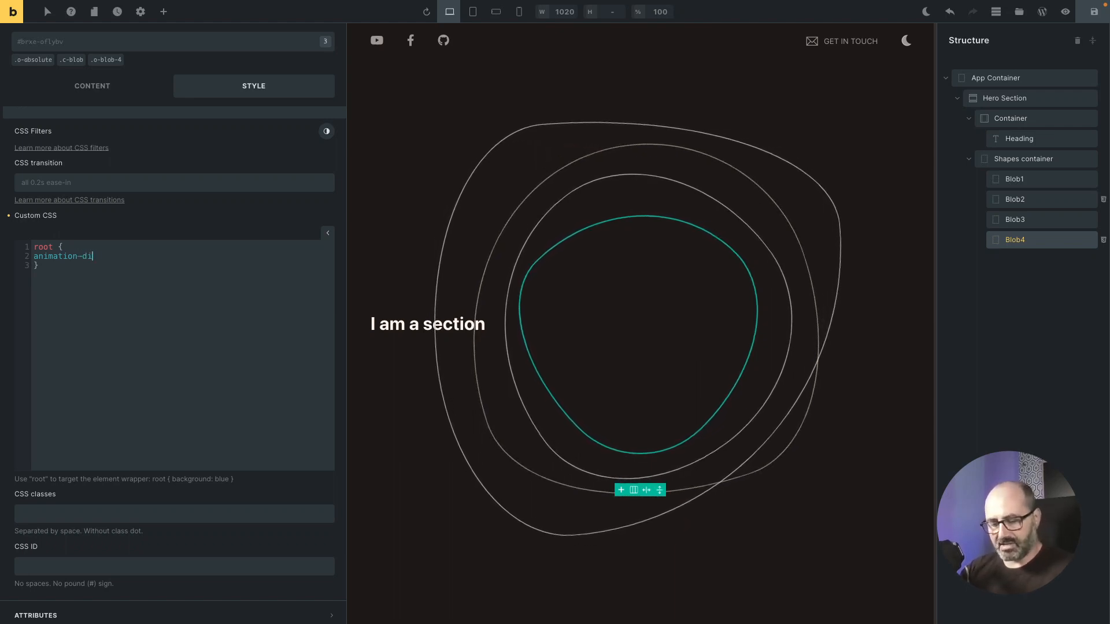
{"action": "type", "text": "-direction:"}
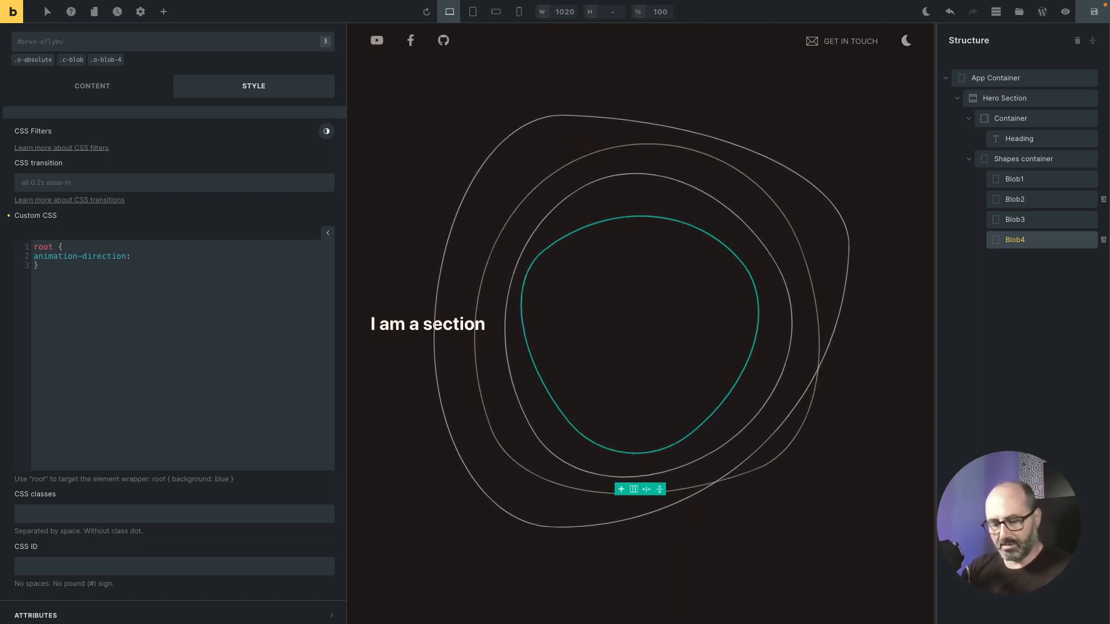
{"action": "type", "text": " reverse;   "}
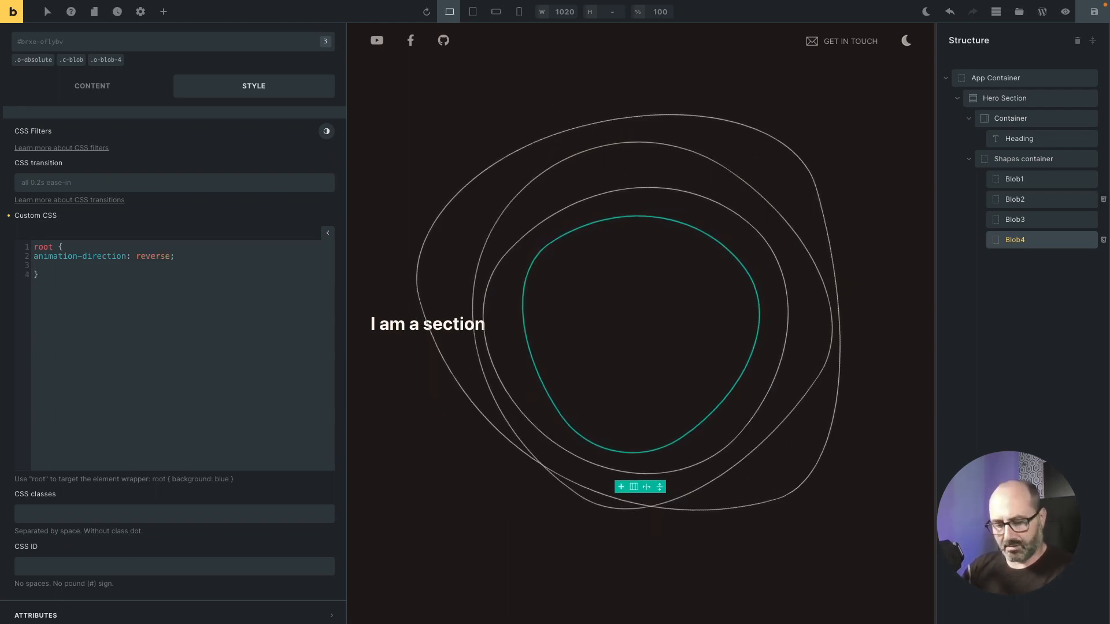
{"action": "type", "text": "animation"}
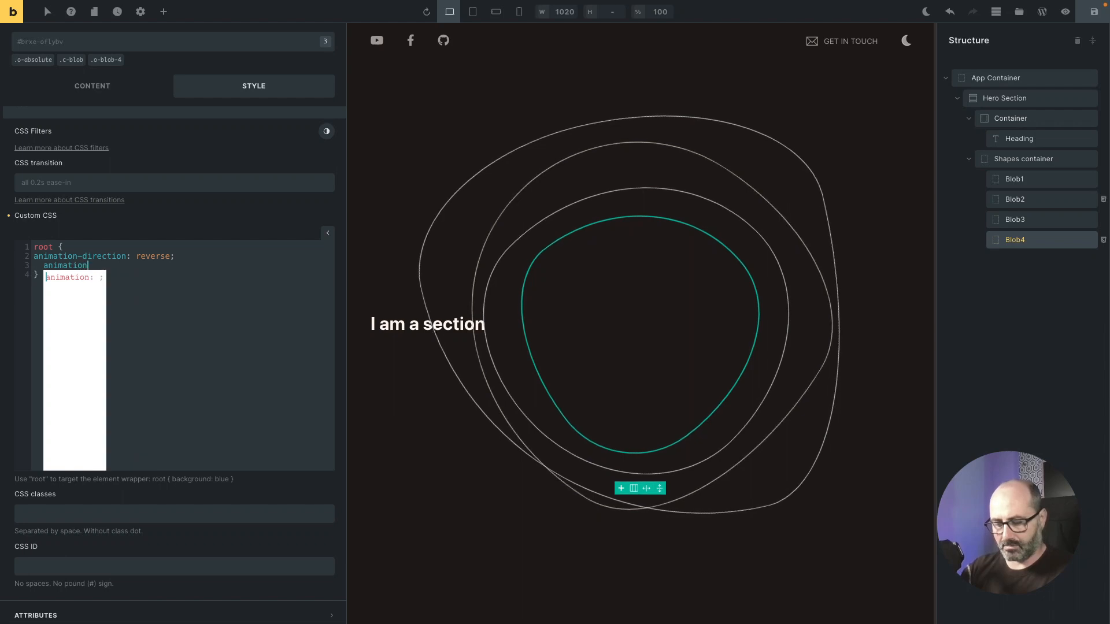
{"action": "type", "text": "-duration: 2s;"}
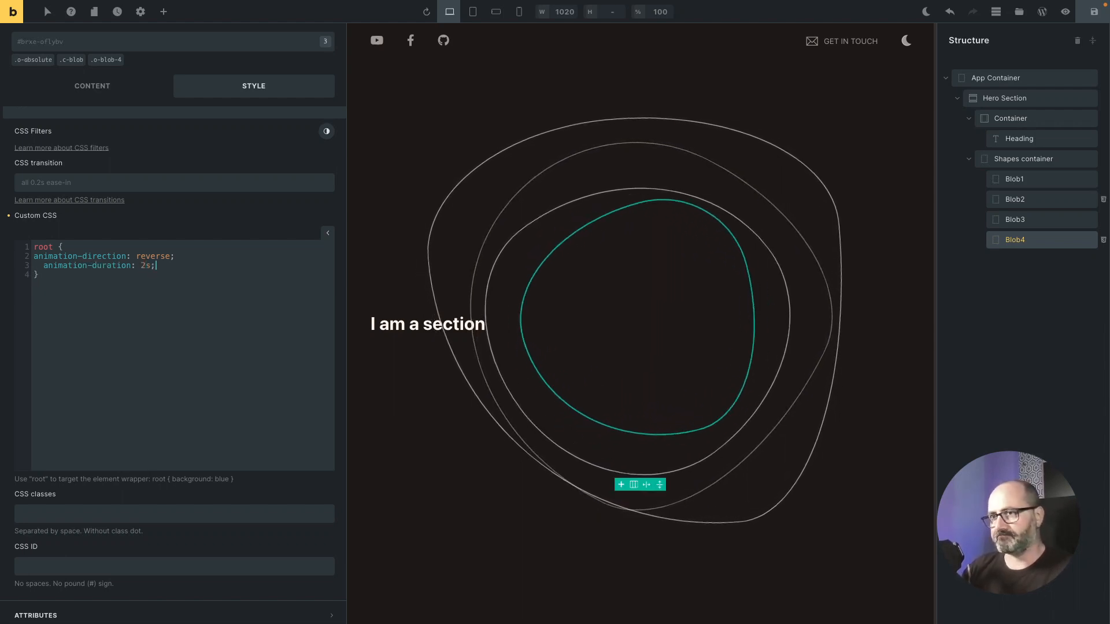
{"action": "key", "text": "BackSpace"}
{"action": "key", "text": "BackSpace"}
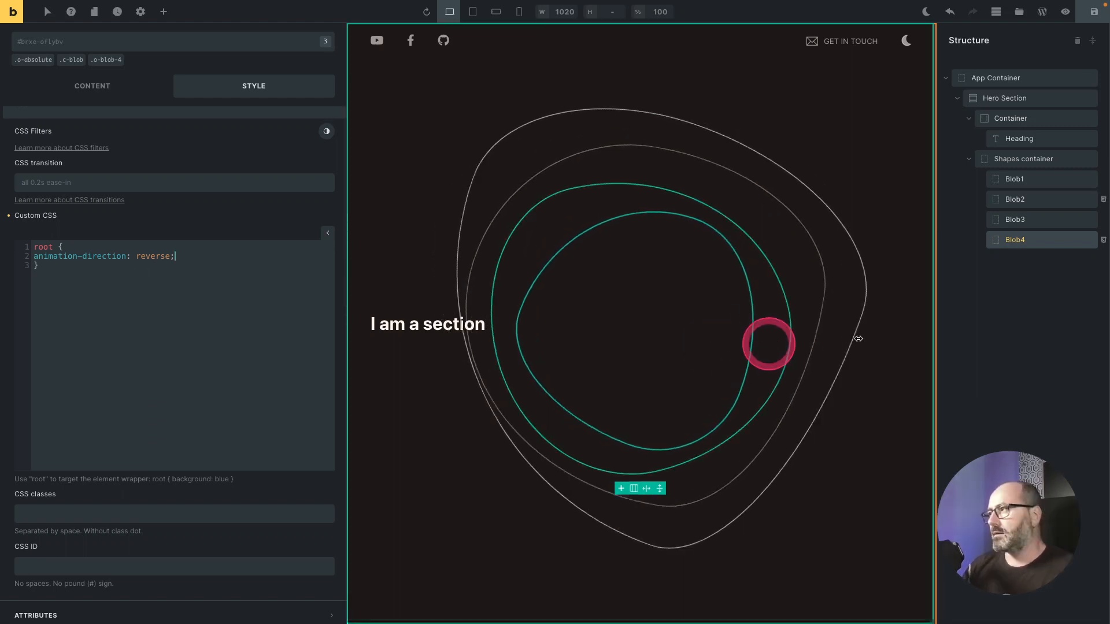
Step: Duplicate Blob4 and rename the copy Blob5
{"action": "right_click", "coordinate": [1034, 240]}
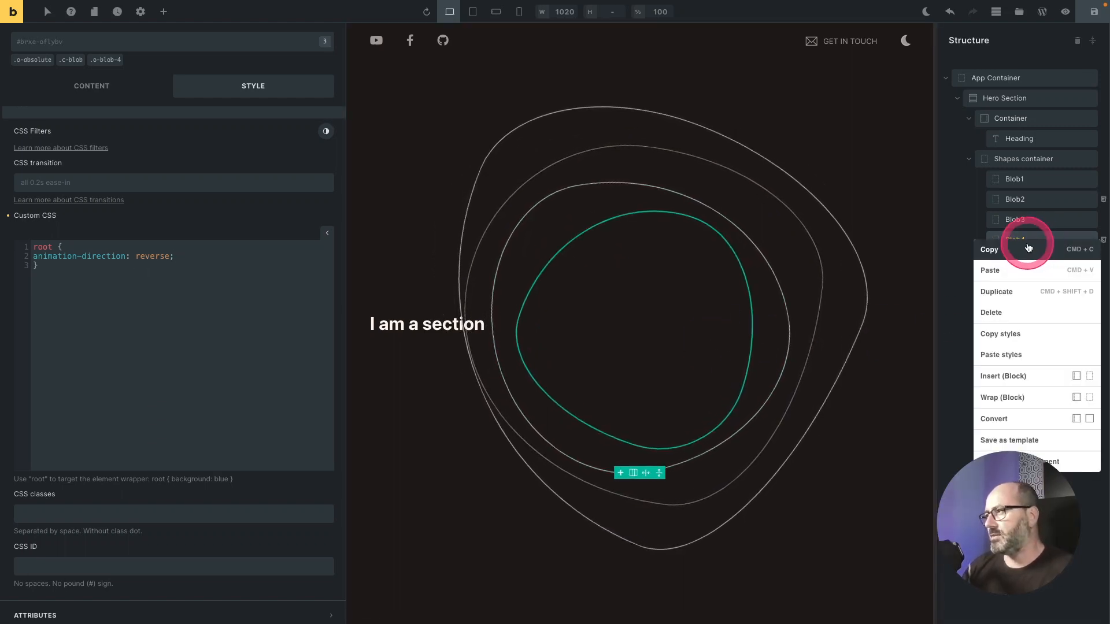
{"action": "left_click", "coordinate": [1012, 292]}
{"action": "double_click", "coordinate": [1025, 262]}
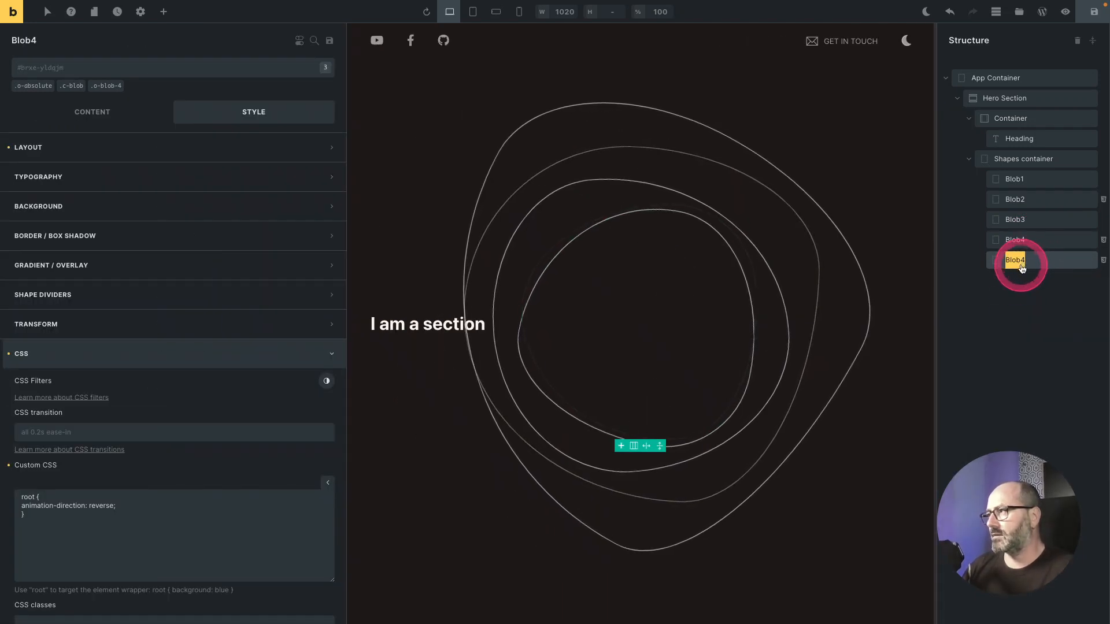
{"action": "left_click", "coordinate": [1021, 265]}
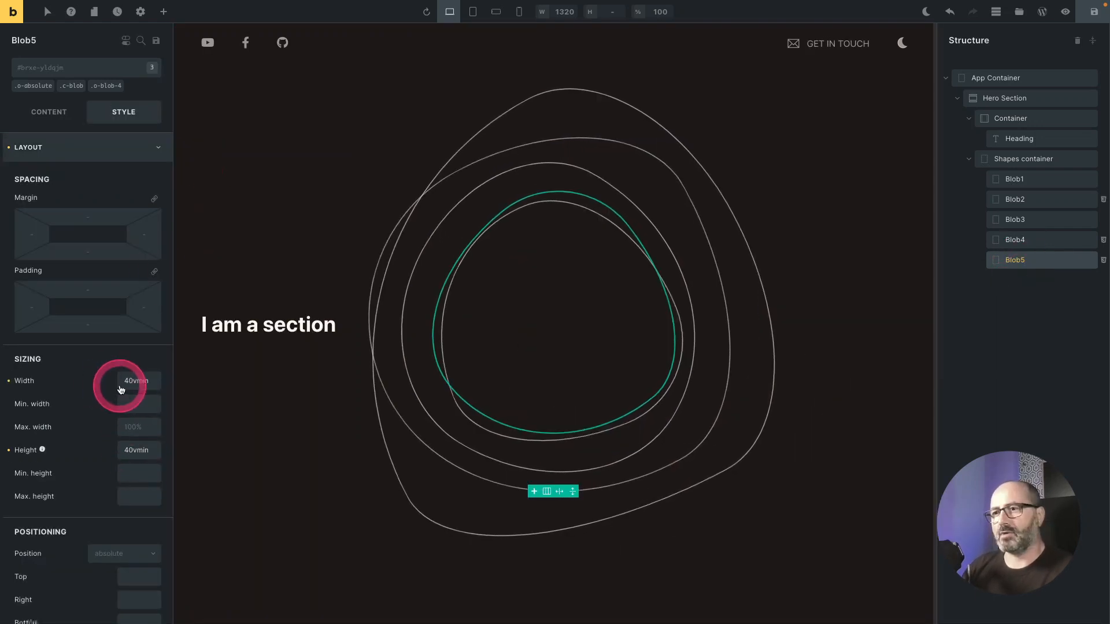
Step: Set Blob5's width and height to 30vmin
{"action": "left_click", "coordinate": [129, 383]}
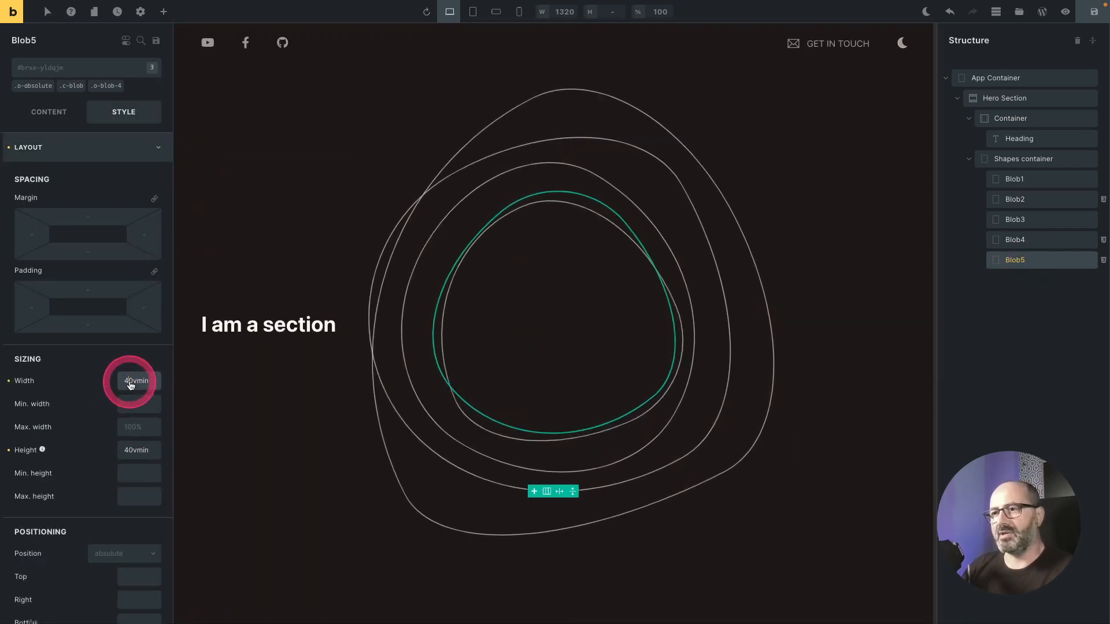
{"action": "key", "text": "BackSpace"}
{"action": "type", "text": "3"}
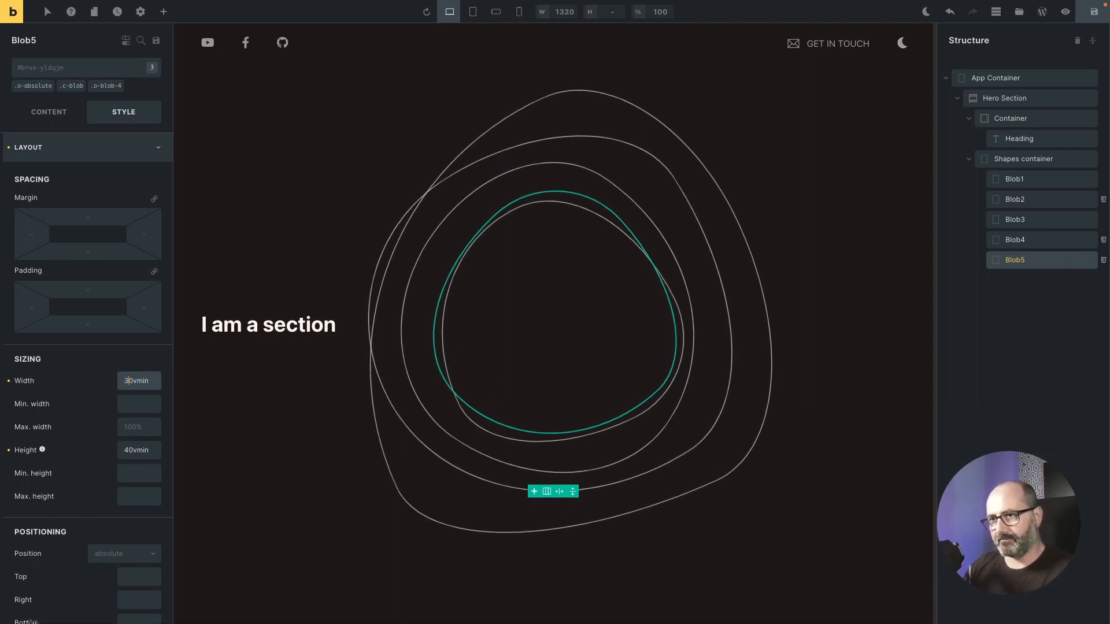
{"action": "left_click", "coordinate": [129, 452]}
{"action": "key", "text": "BackSpace"}
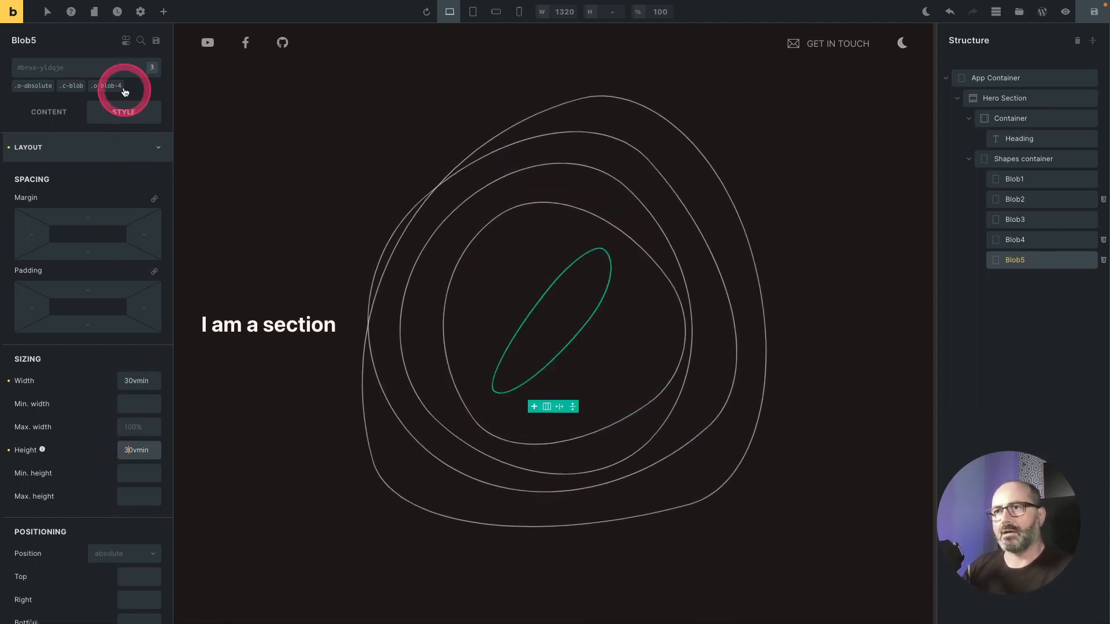
{"action": "type", "text": "3"}
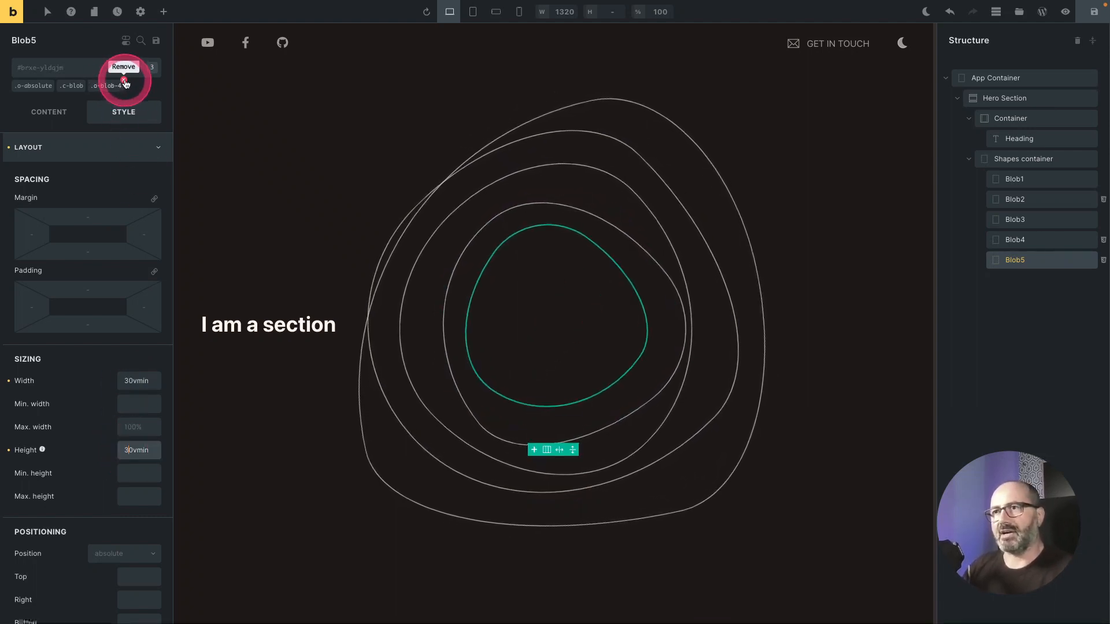
Step: Swap Blob5's o-blob-4 class for o-blob-5, remove the c-blob class, and add the o-ping class
{"action": "left_click", "coordinate": [124, 84]}
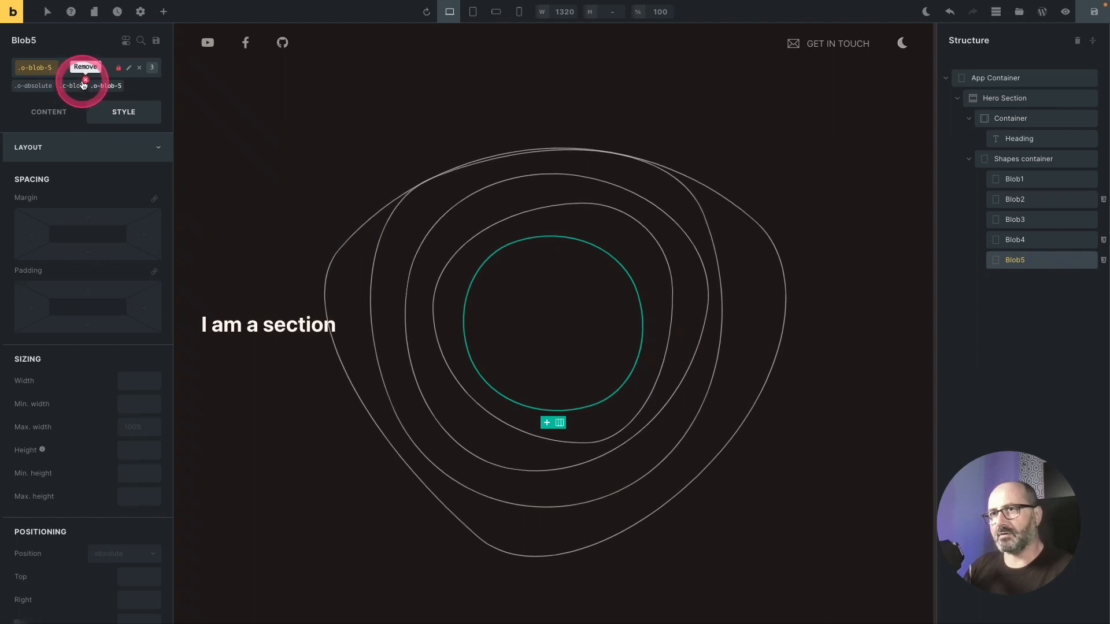
{"action": "left_click", "coordinate": [85, 81]}
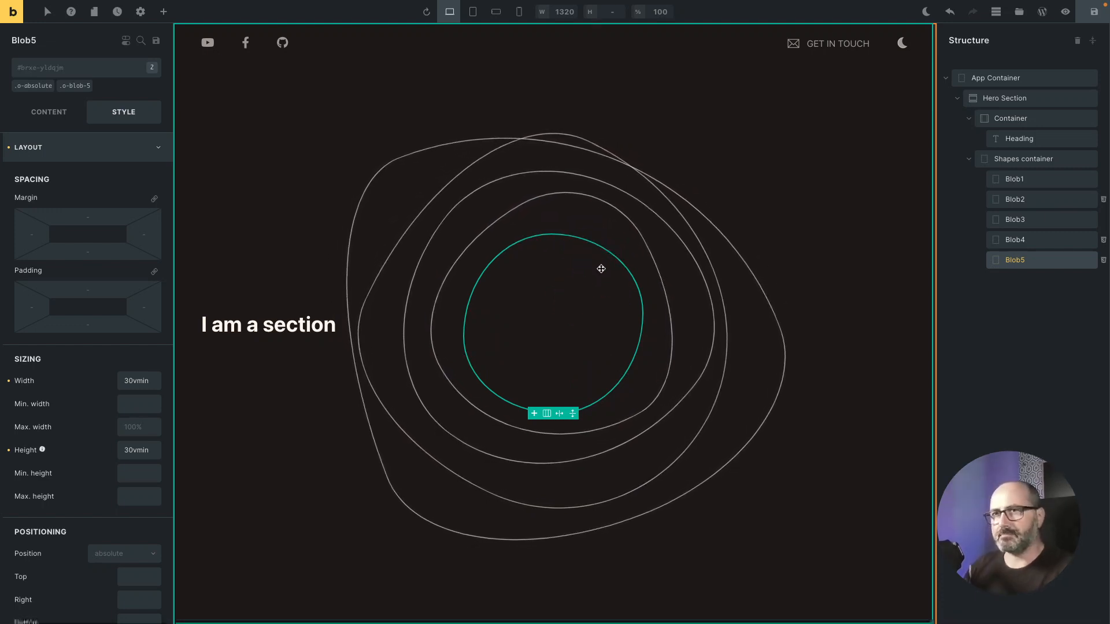
{"action": "left_click", "coordinate": [52, 72]}
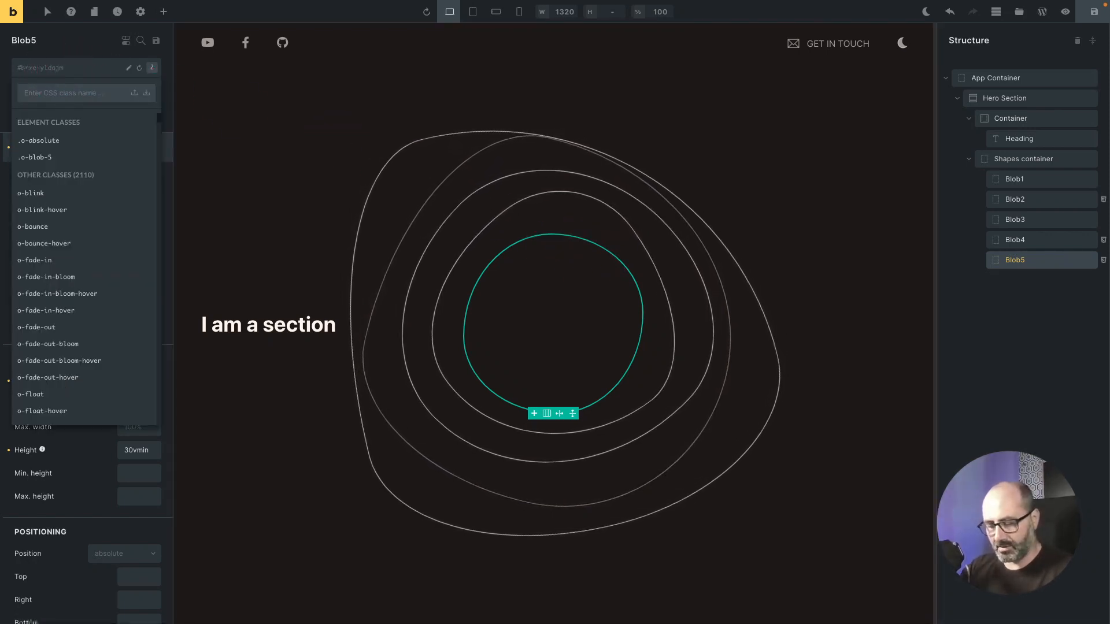
{"action": "type", "text": "ping"}
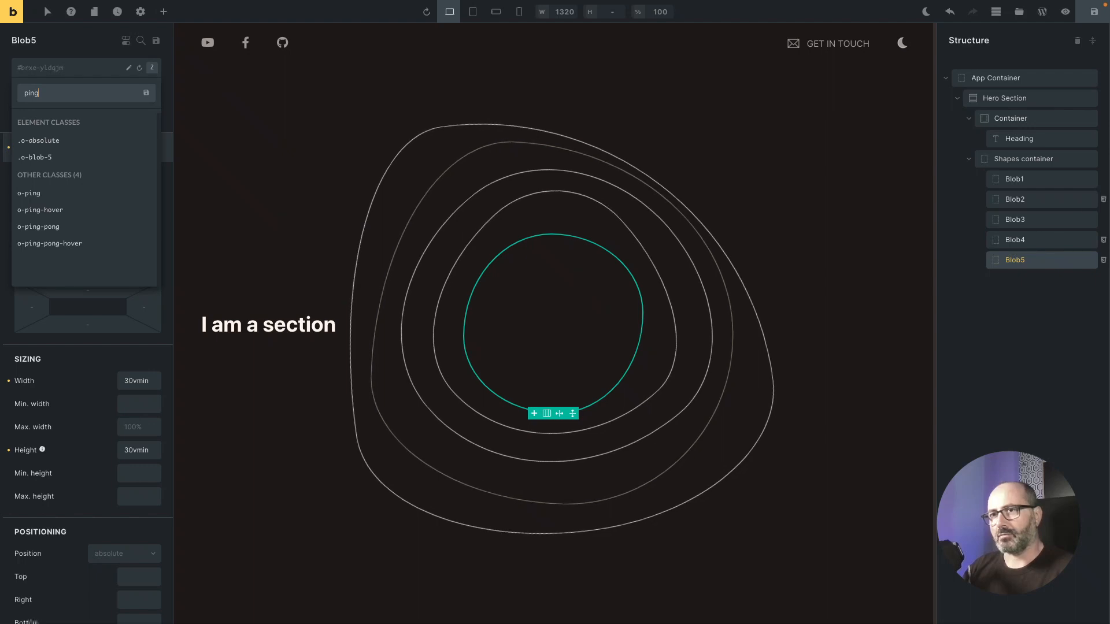
{"action": "key", "text": "Down"}
{"action": "key", "text": "Return"}
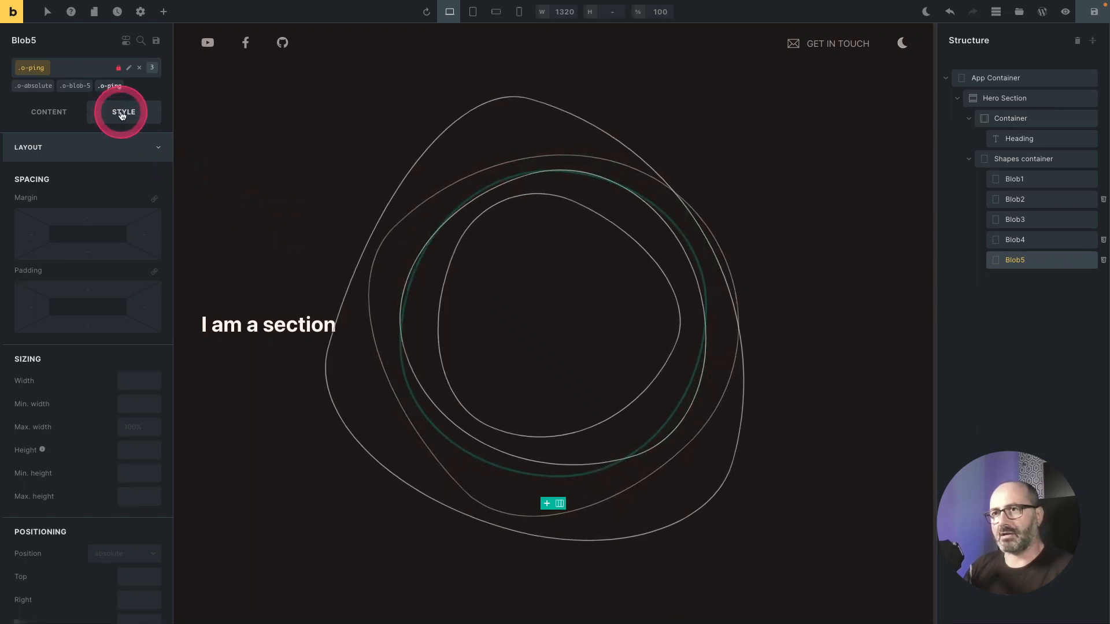
Step: Delete the copied custom CSS from Blob5
{"action": "scroll", "coordinate": [109, 219], "scroll_direction": "down", "scroll_amount": 7}
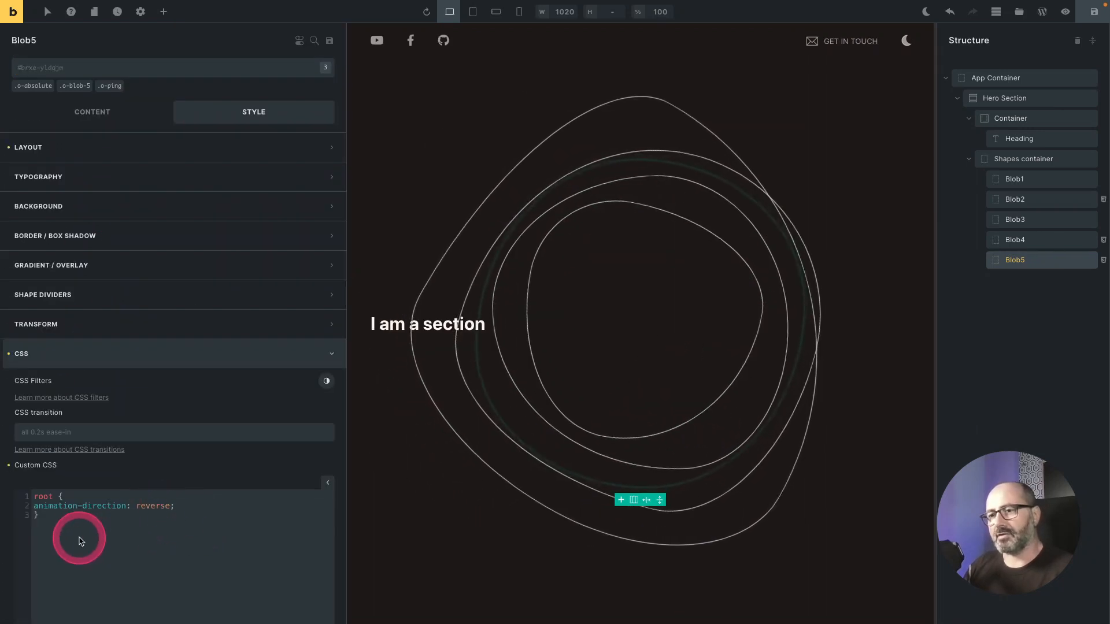
{"action": "left_click_drag", "start_coordinate": [80, 540], "coordinate": [33, 488]}
{"action": "key", "text": "BackSpace"}
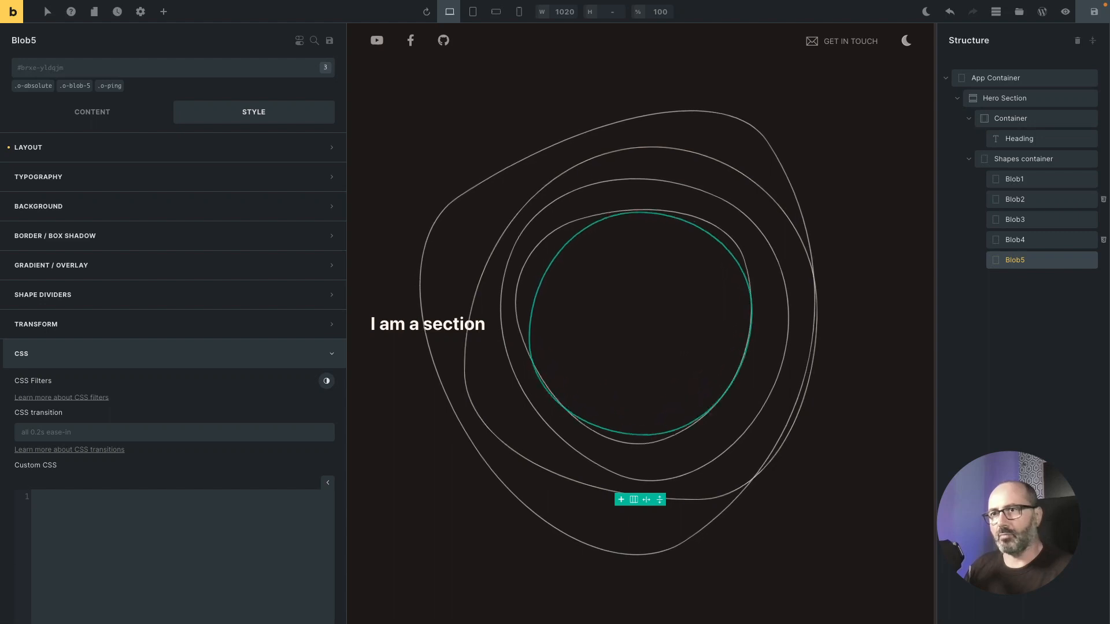
Step: Give Blob5 a solid border with its width set to the blob border variable
{"action": "left_click", "coordinate": [169, 231]}
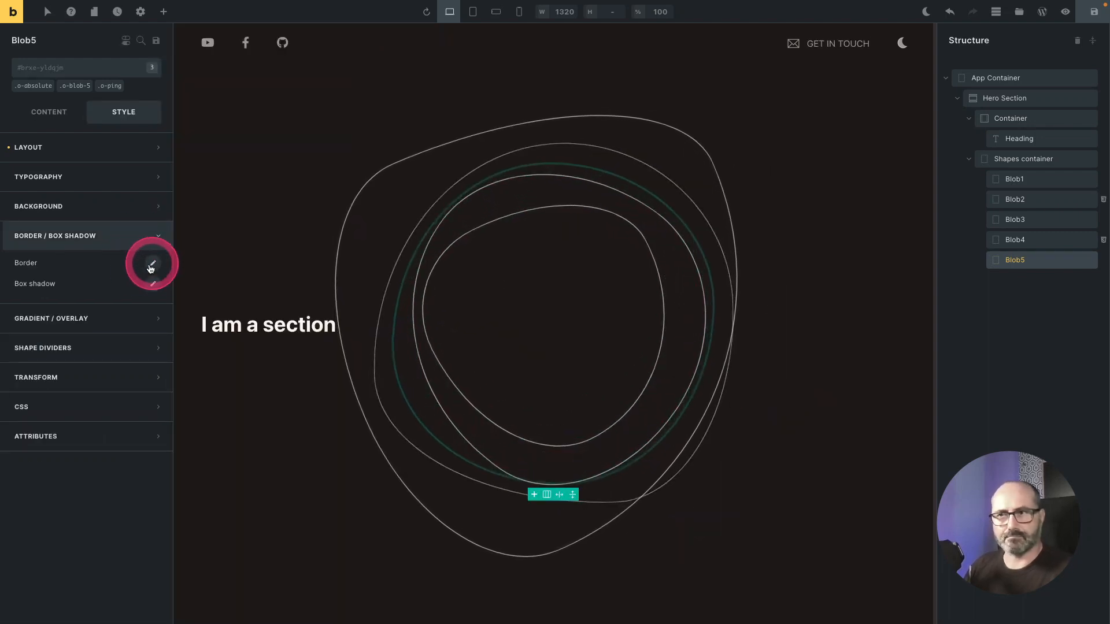
{"action": "left_click", "coordinate": [153, 264]}
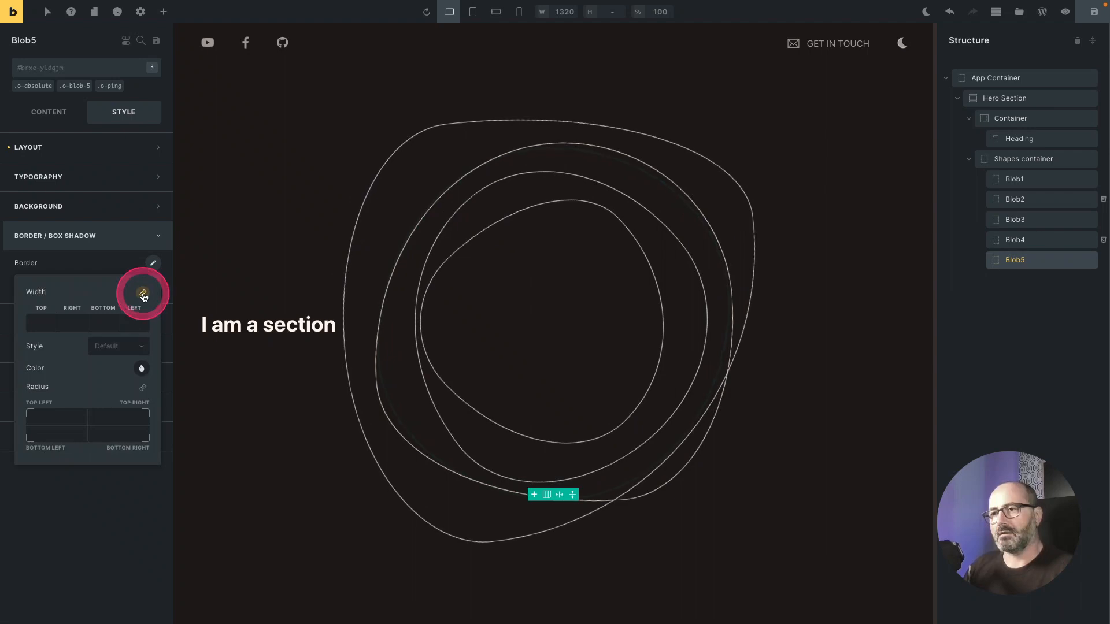
{"action": "left_click", "coordinate": [39, 323]}
{"action": "left_click", "coordinate": [129, 329]}
{"action": "left_click", "coordinate": [112, 346]}
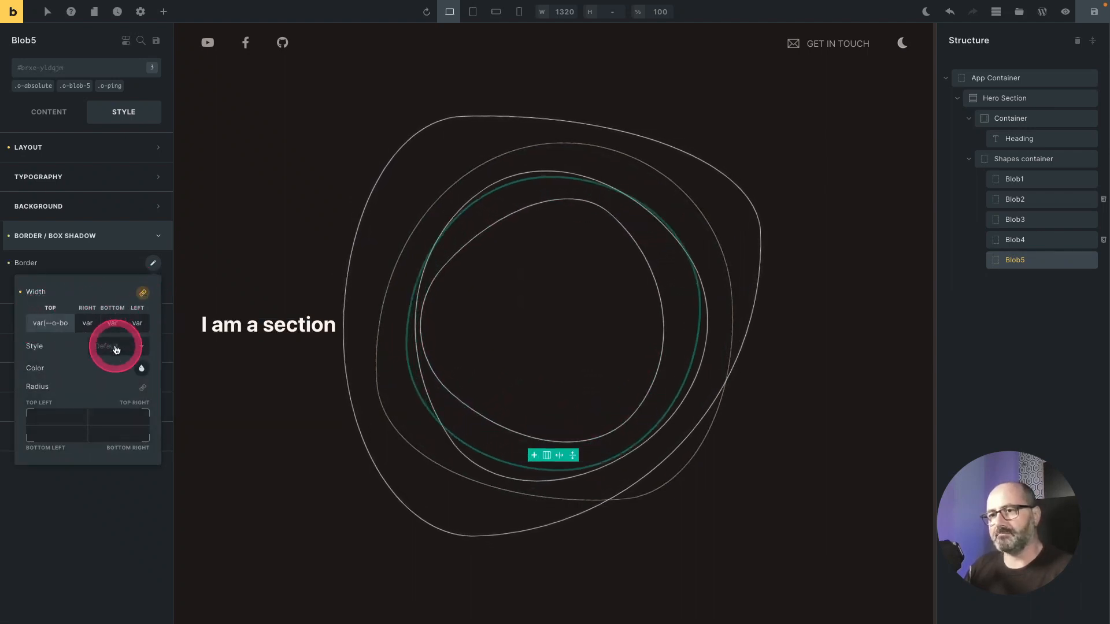
{"action": "left_click", "coordinate": [98, 376]}
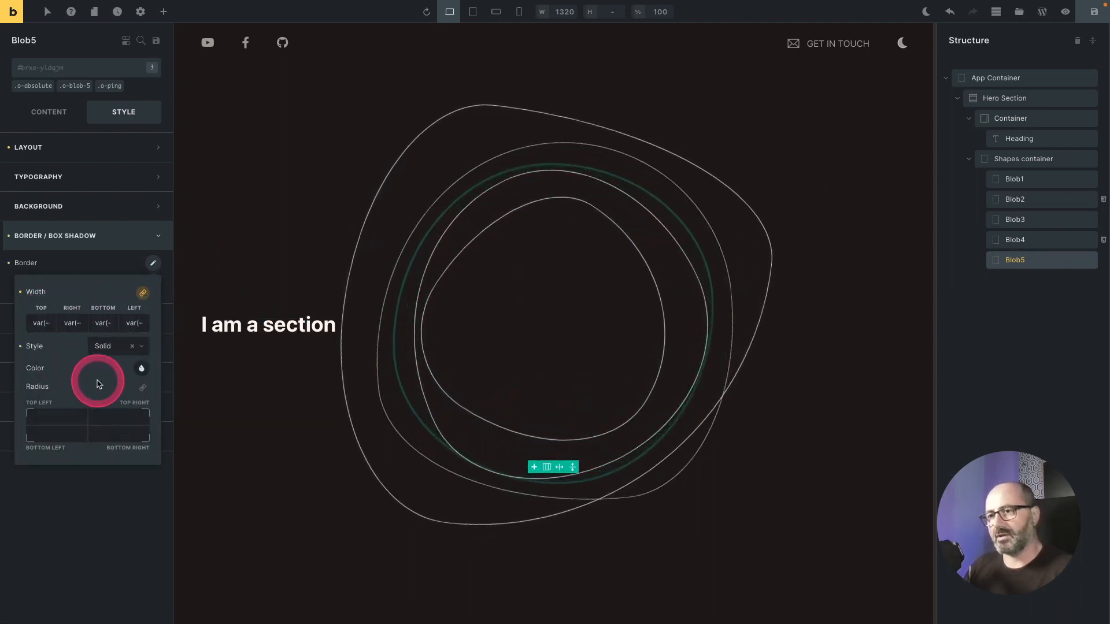
Step: Set Blob5's border colour to the Brand theme colour at 30% opacity
{"action": "left_click", "coordinate": [141, 368]}
{"action": "left_click", "coordinate": [231, 383]}
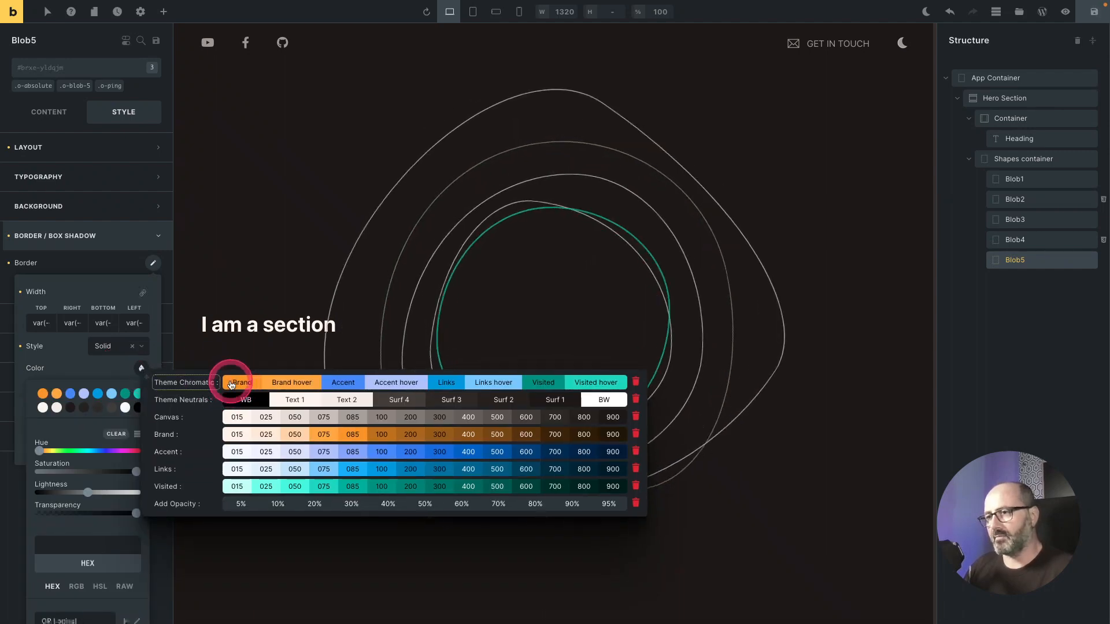
{"action": "left_click", "coordinate": [142, 368]}
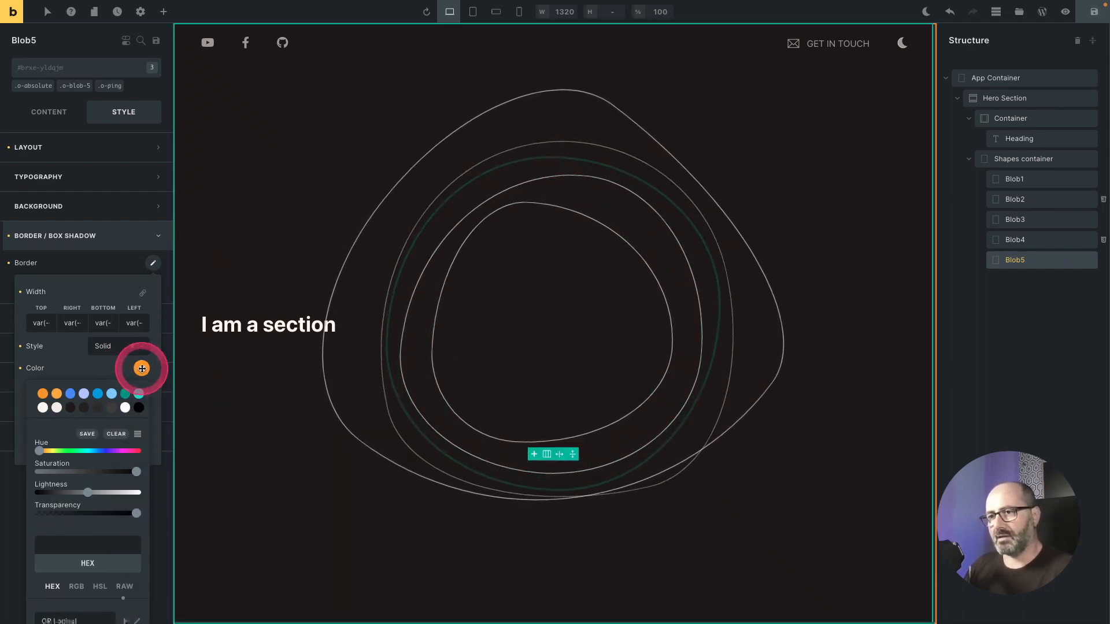
{"action": "left_click", "coordinate": [142, 368]}
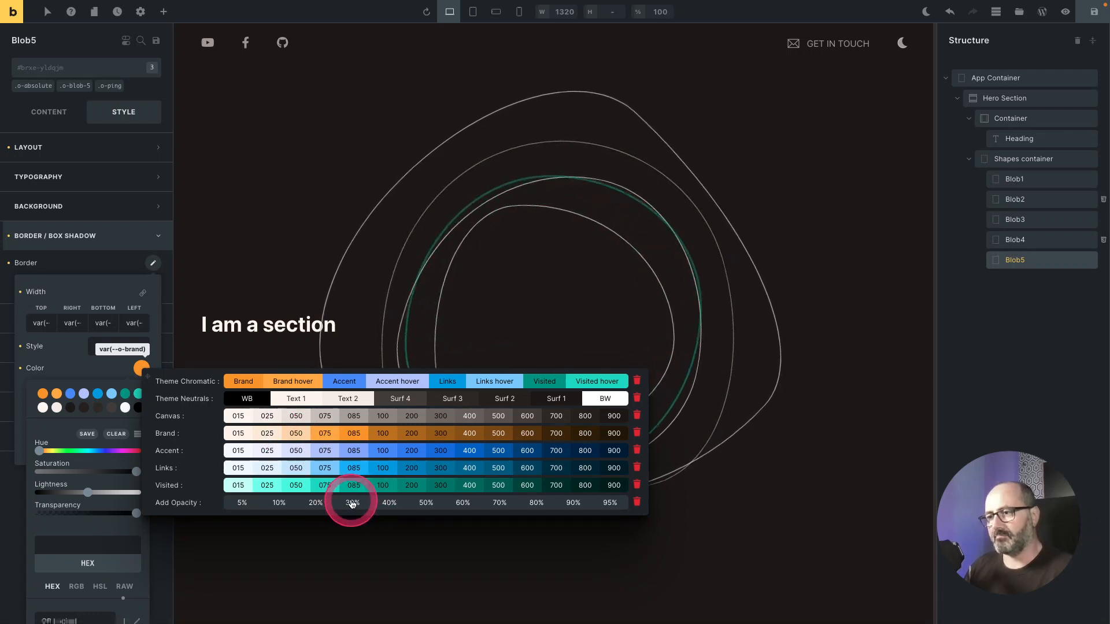
{"action": "left_click", "coordinate": [352, 503]}
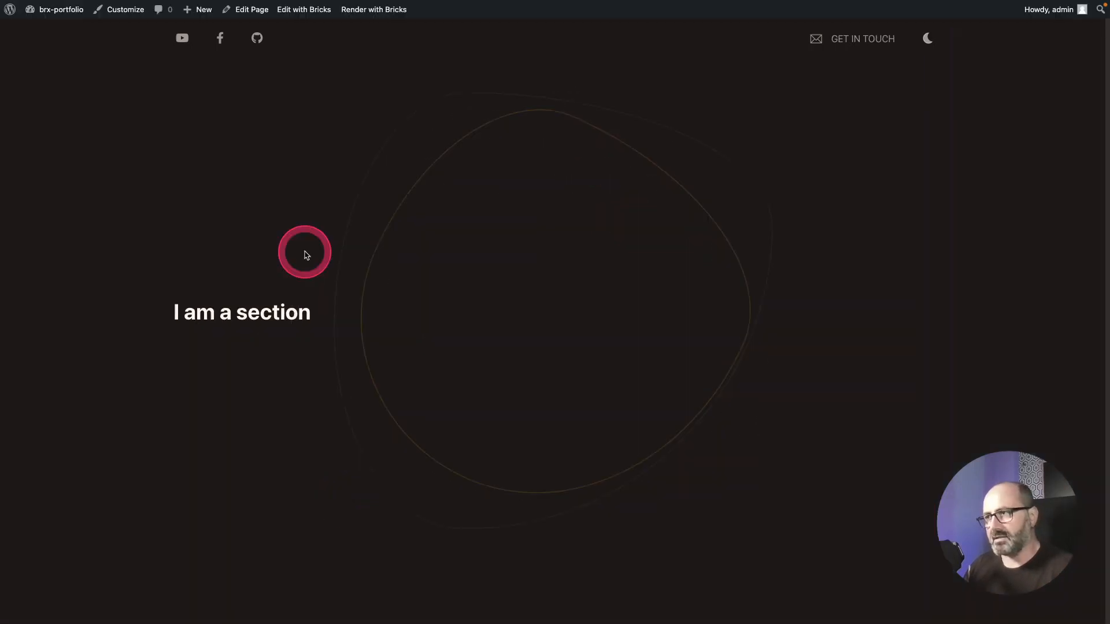
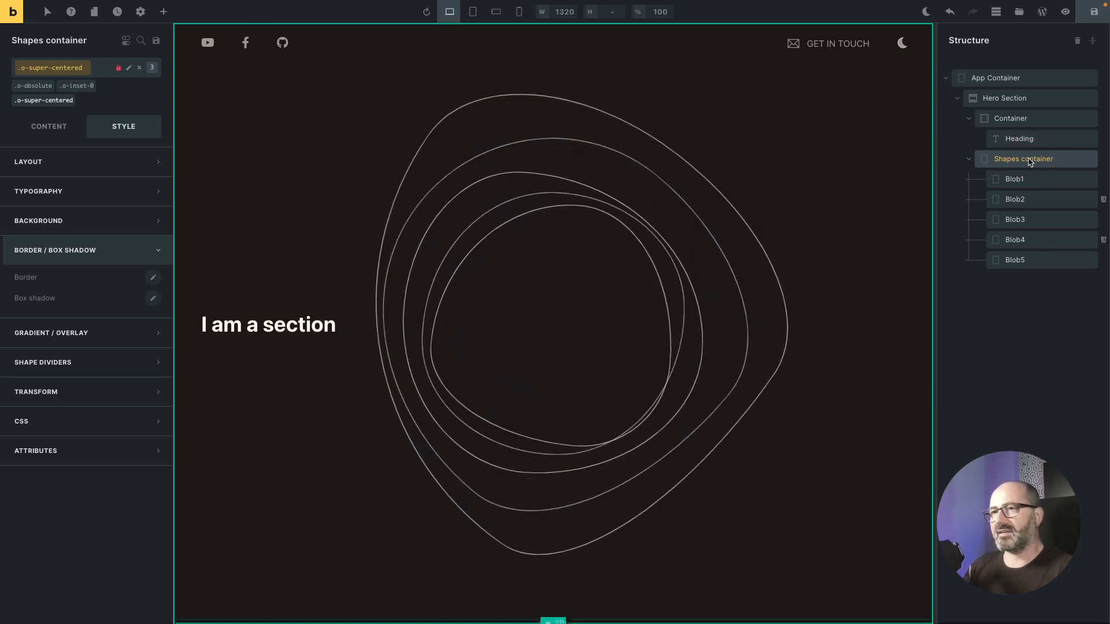
Step: Add an Image element to the Shapes container, placed after Blob5
{"action": "left_click", "coordinate": [165, 14]}
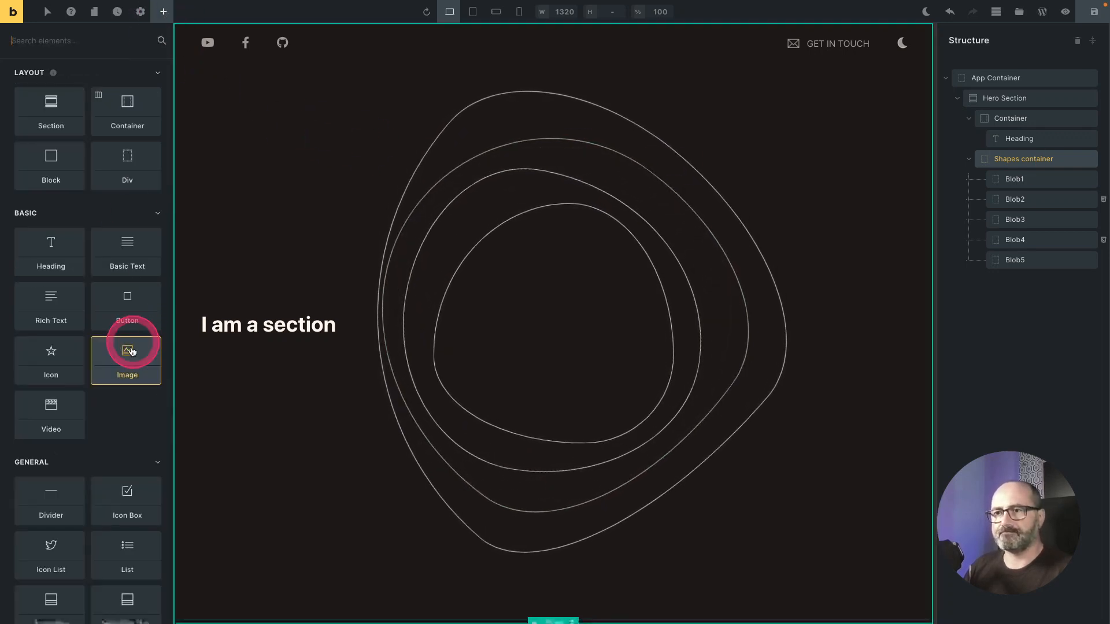
{"action": "left_click_drag", "start_coordinate": [128, 352], "coordinate": [1015, 281]}
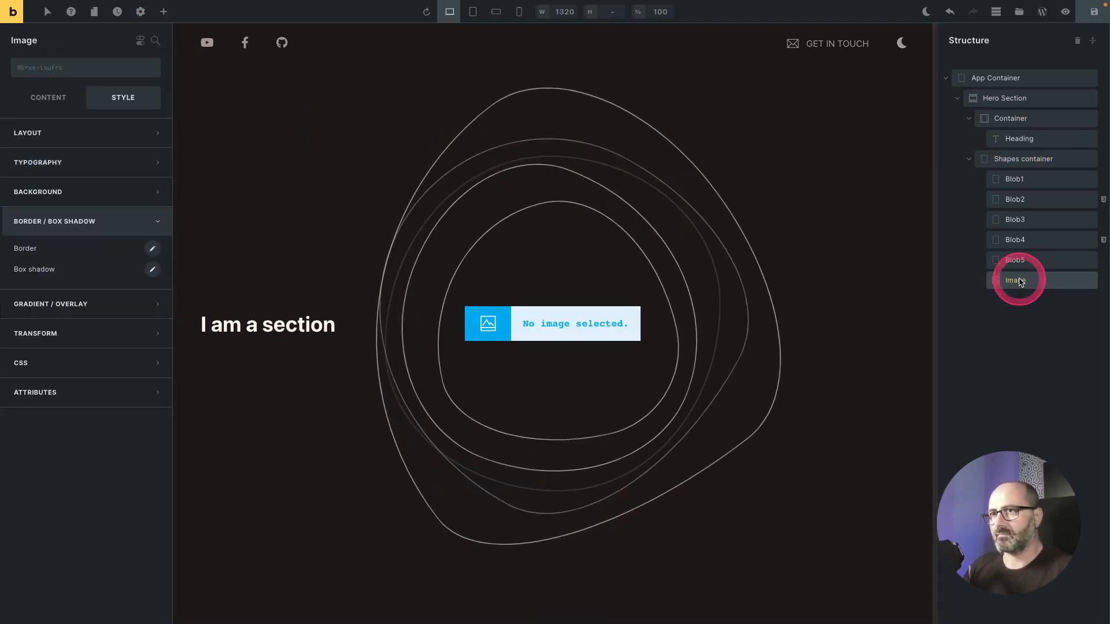
{"action": "left_click", "coordinate": [51, 102]}
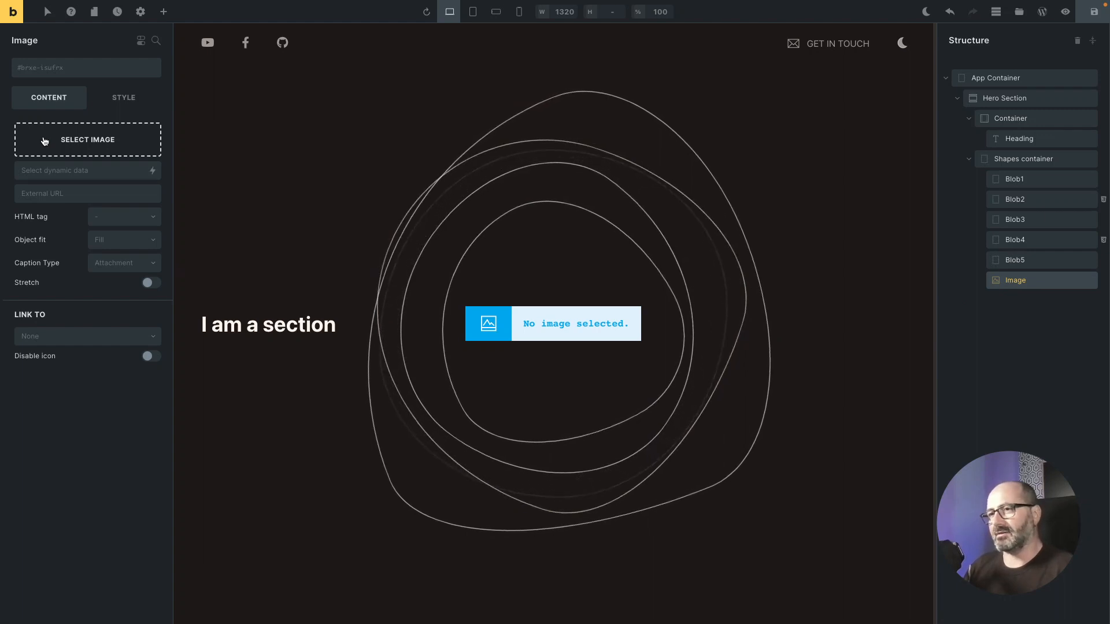
Step: Set the image's external URL to a 480 × 480 square picsum.photos placeholder using a random seed
{"action": "right_click", "coordinate": [51, 194]}
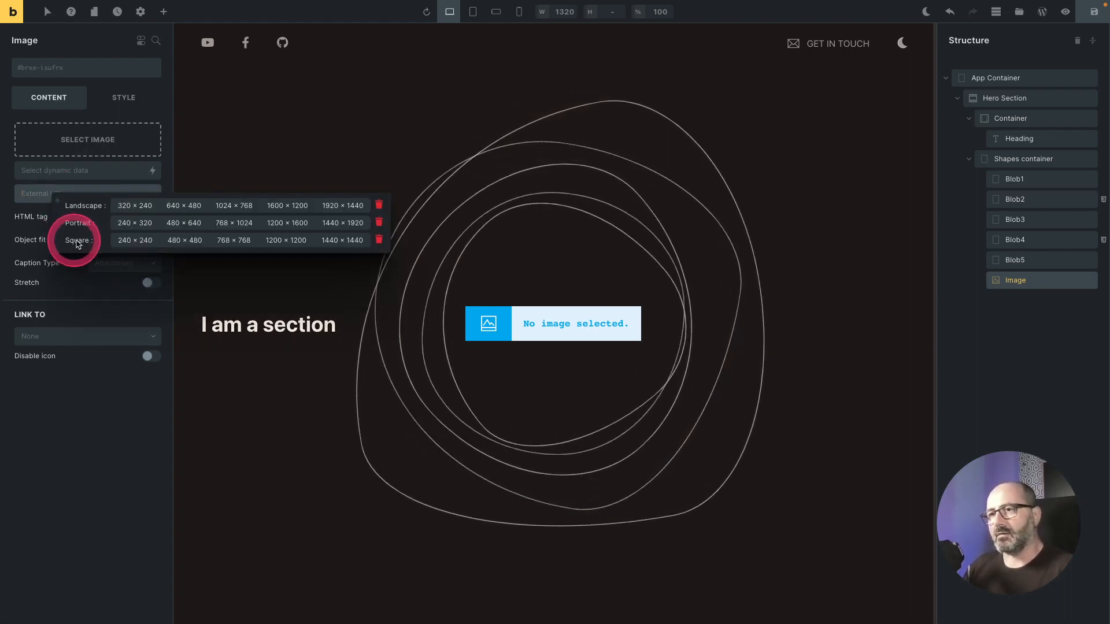
{"action": "left_click", "coordinate": [185, 240]}
{"action": "left_click", "coordinate": [70, 283]}
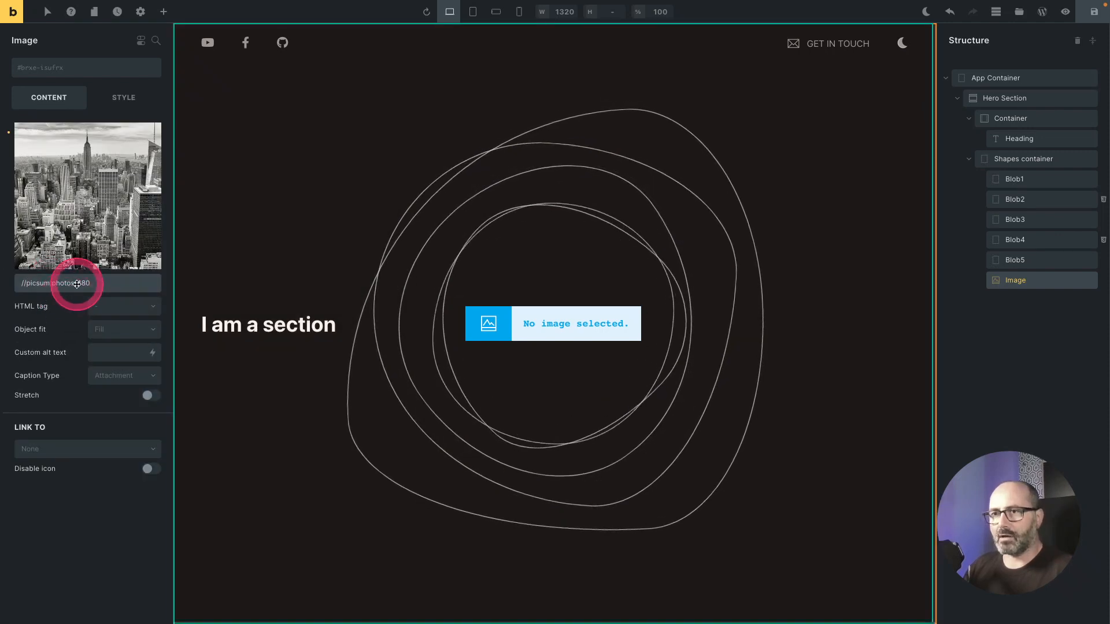
{"action": "type", "text": "seed/"}
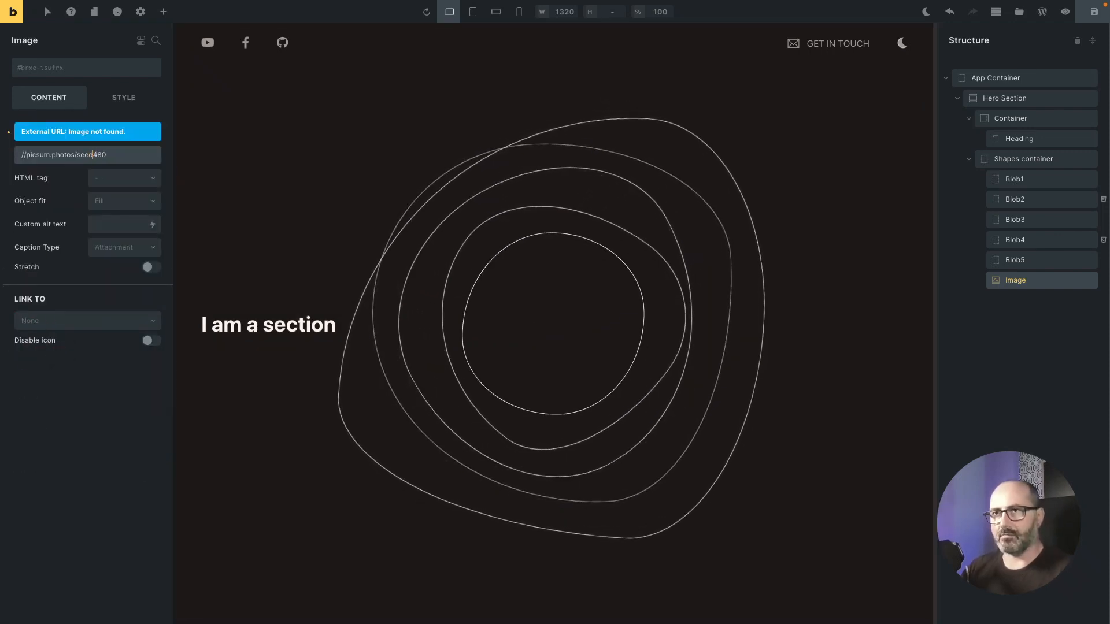
{"action": "type", "text": "/vfbehsjv/"}
{"action": "left_click", "coordinate": [321, 441]}
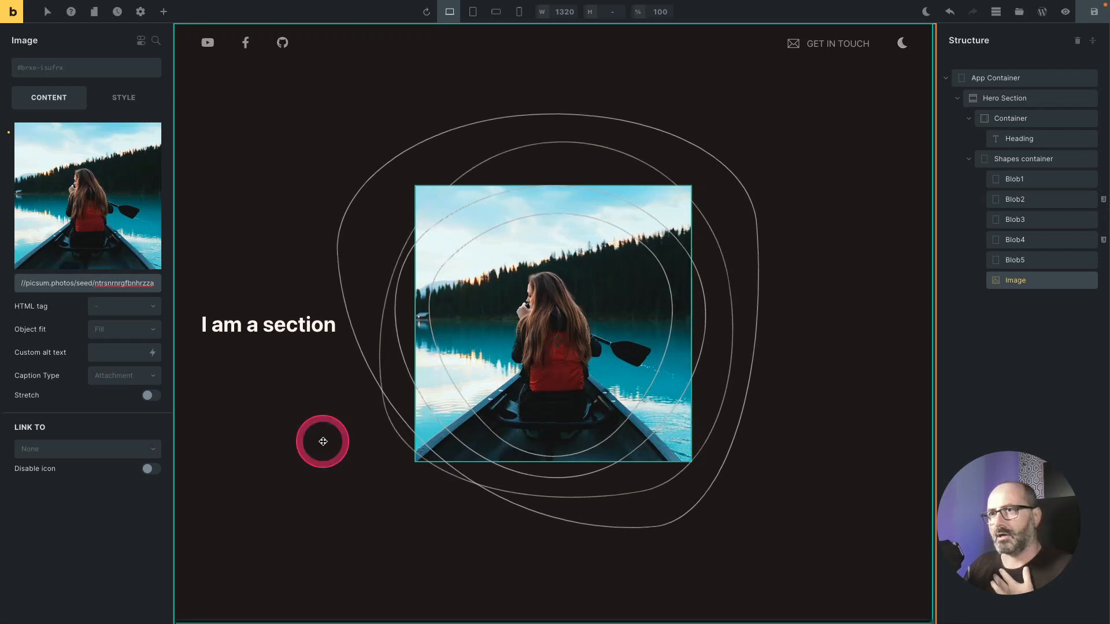
Step: Give the image the o-radius-round class and set its width to 30vmin
{"action": "left_click", "coordinate": [141, 99]}
{"action": "left_click", "coordinate": [31, 69]}
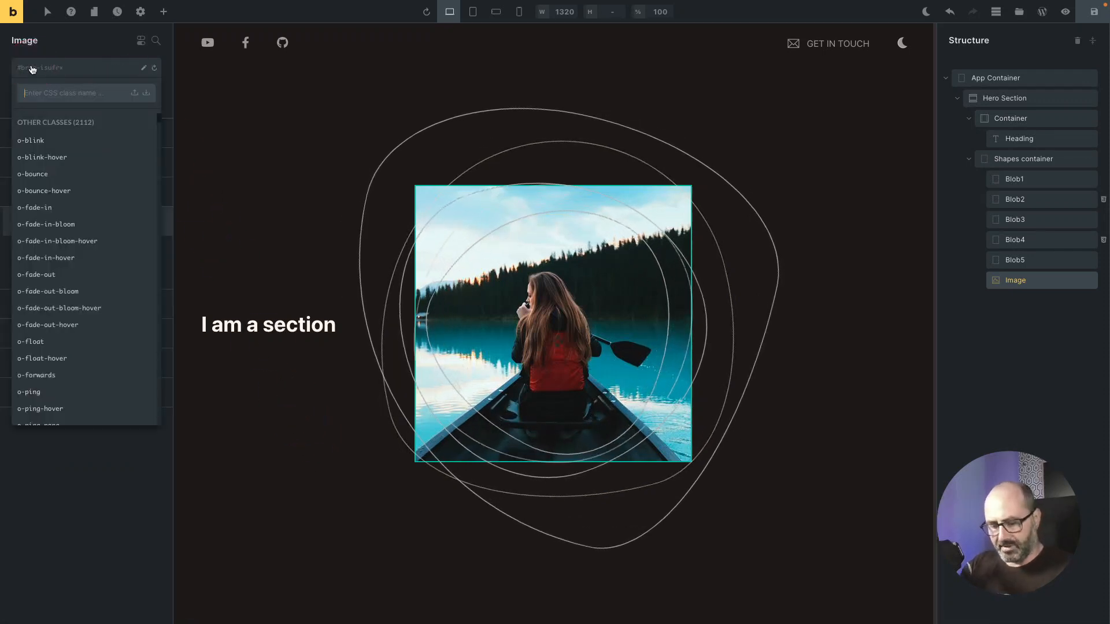
{"action": "type", "text": "round"}
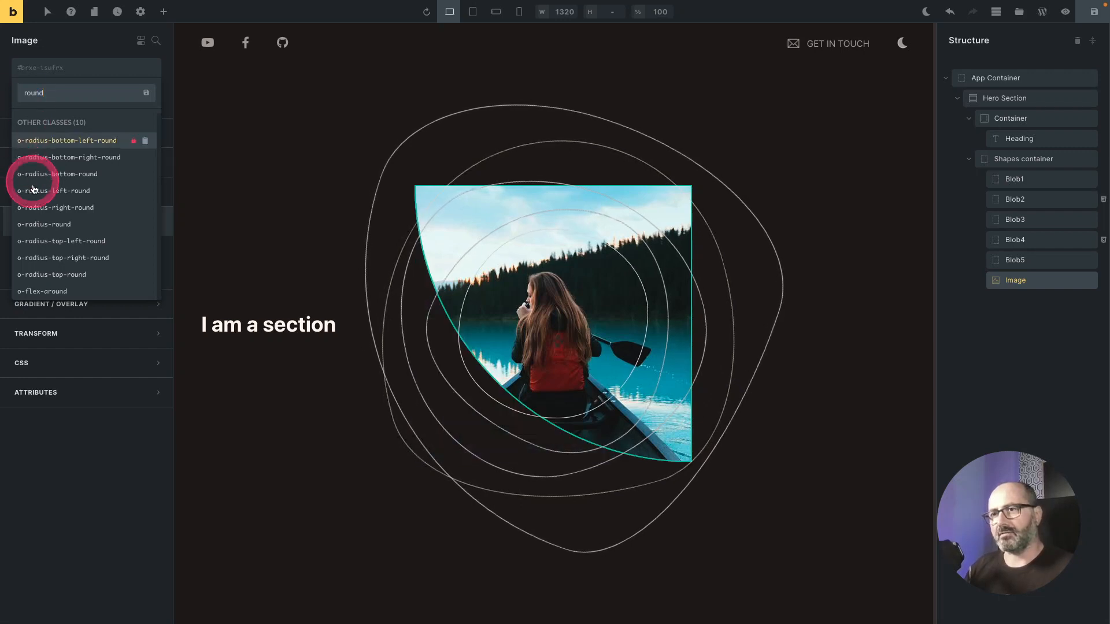
{"action": "left_click", "coordinate": [55, 224]}
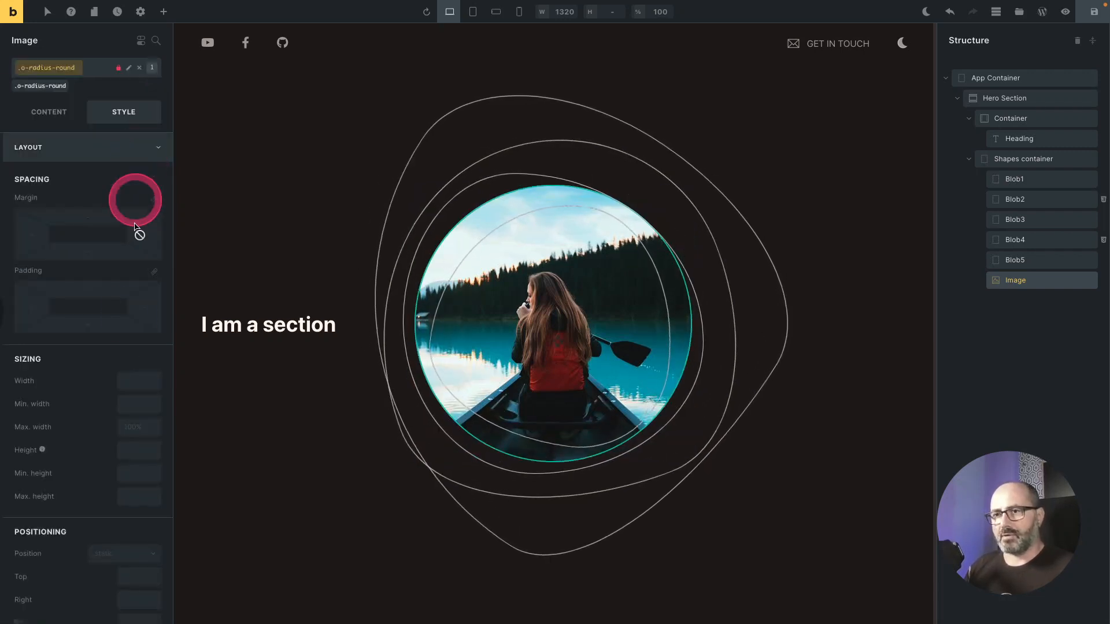
{"action": "left_click", "coordinate": [132, 385]}
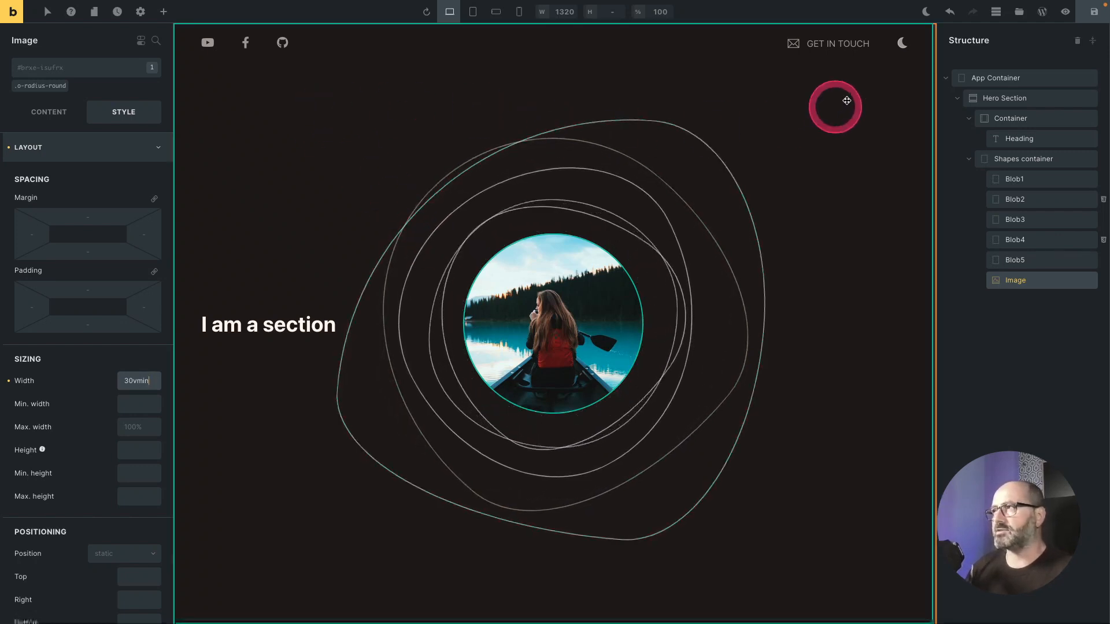
Step: Switch the builder preview to light mode and back to dark mode
{"action": "left_click", "coordinate": [926, 13]}
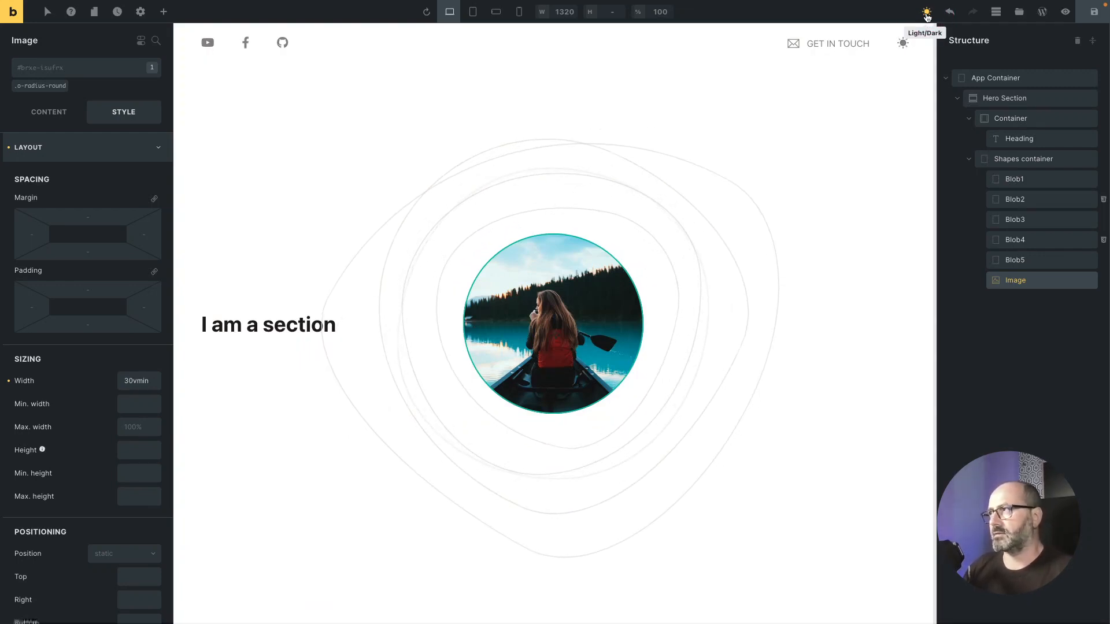
{"action": "left_click", "coordinate": [927, 13]}
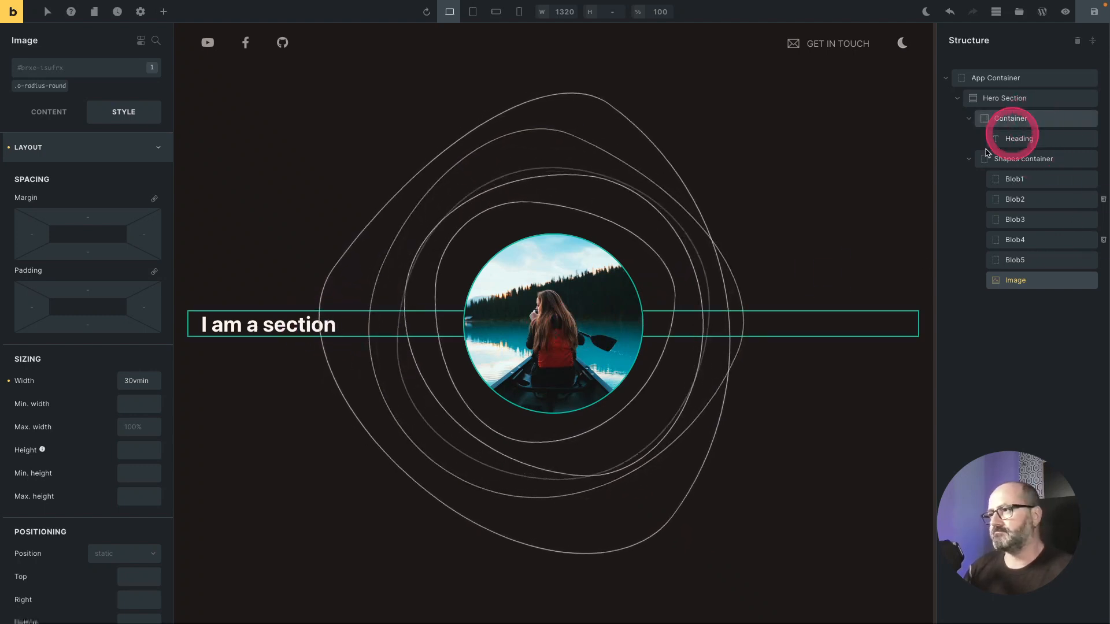
Step: Remove the o-super-centered class from the Hero Section
{"action": "left_click", "coordinate": [1009, 118]}
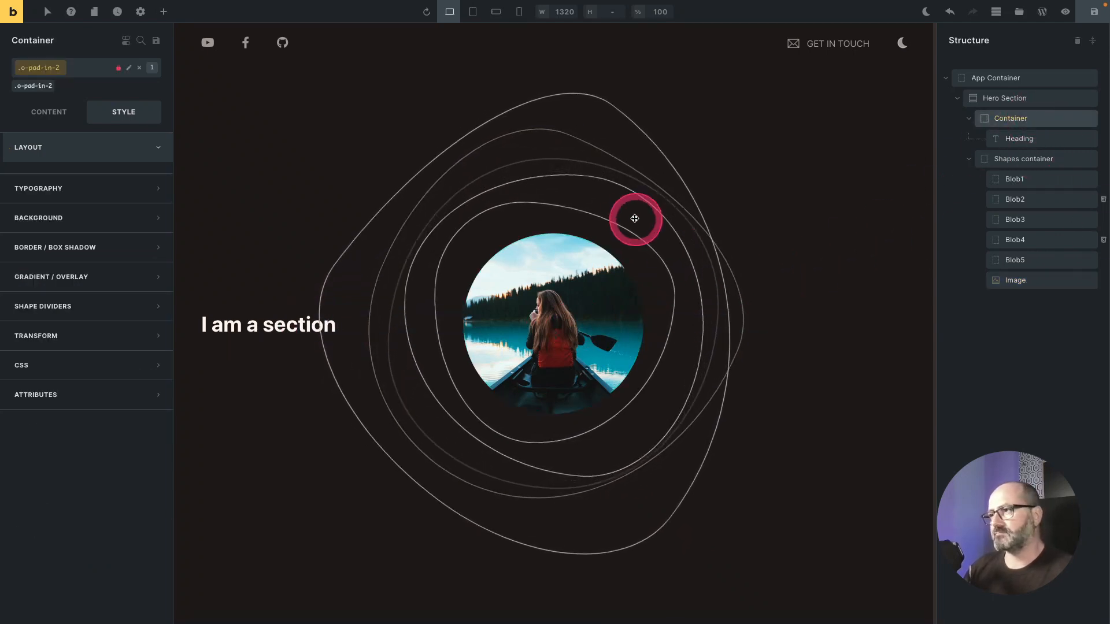
{"action": "left_click", "coordinate": [1016, 100]}
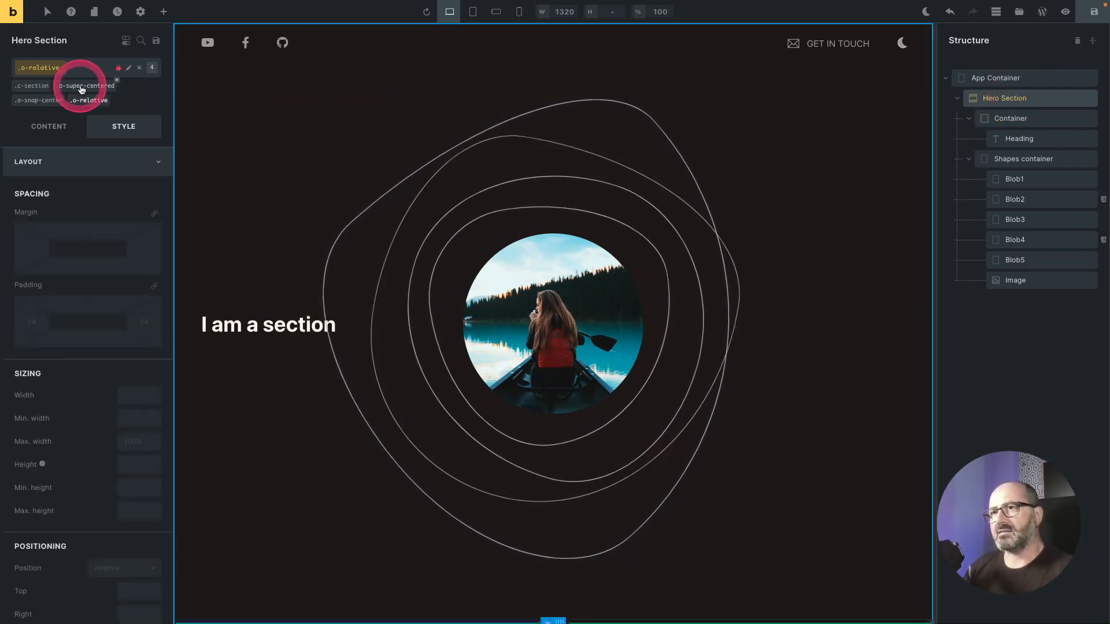
{"action": "left_click", "coordinate": [117, 85]}
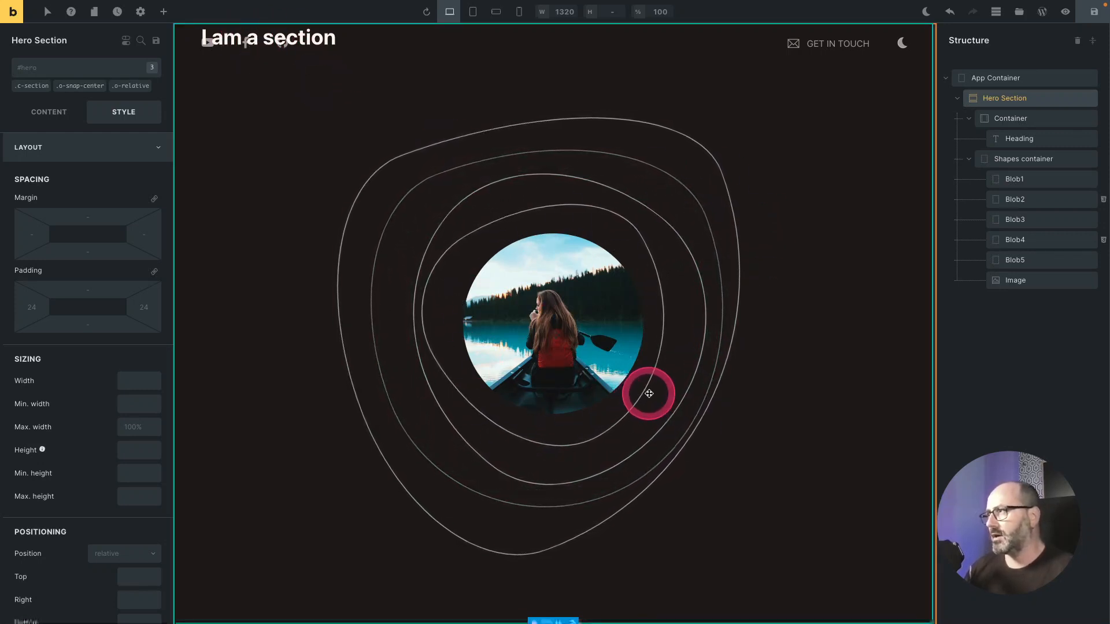
Step: Make the Hero Section a flex column with main-axis alignment at the end using o-flex-col and o-flex-end
{"action": "left_click", "coordinate": [83, 72]}
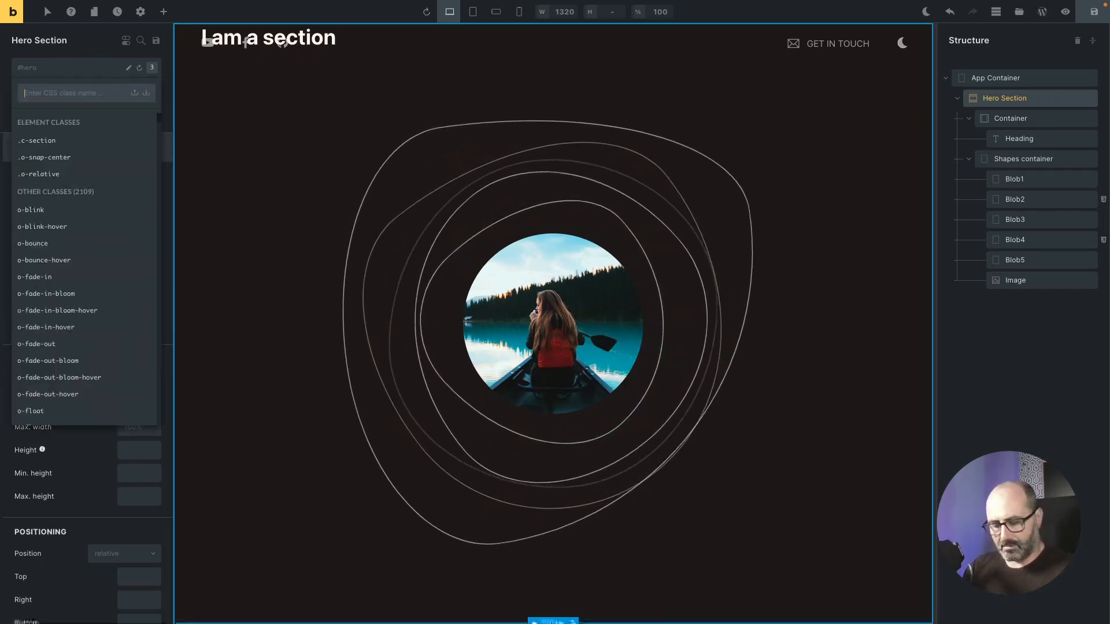
{"action": "type", "text": "x-col"}
{"action": "key", "text": "Down"}
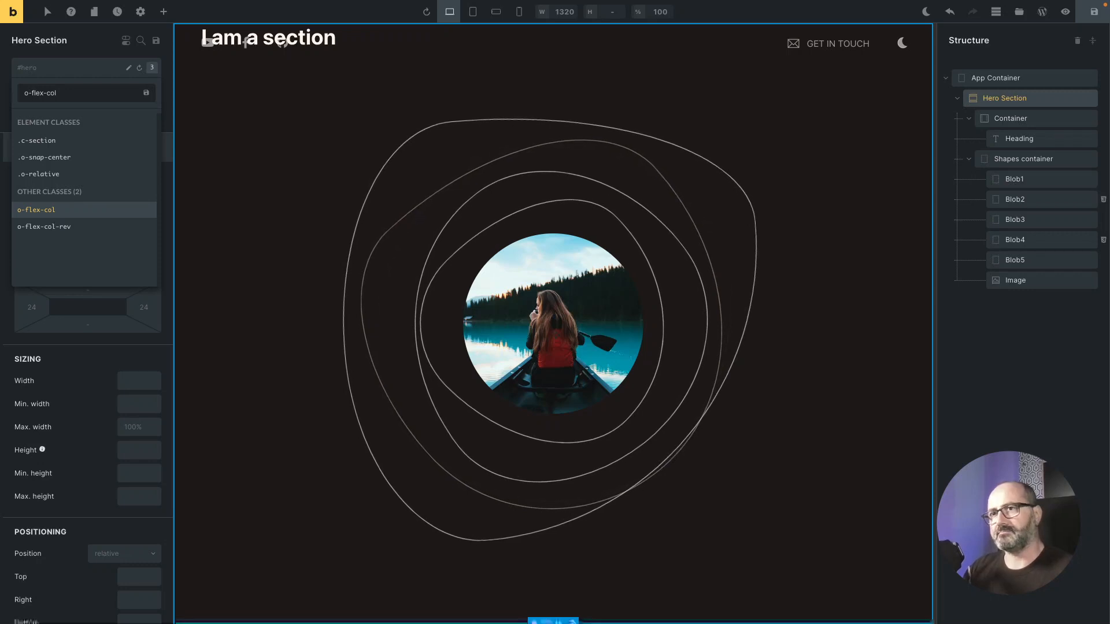
{"action": "key", "text": "Return"}
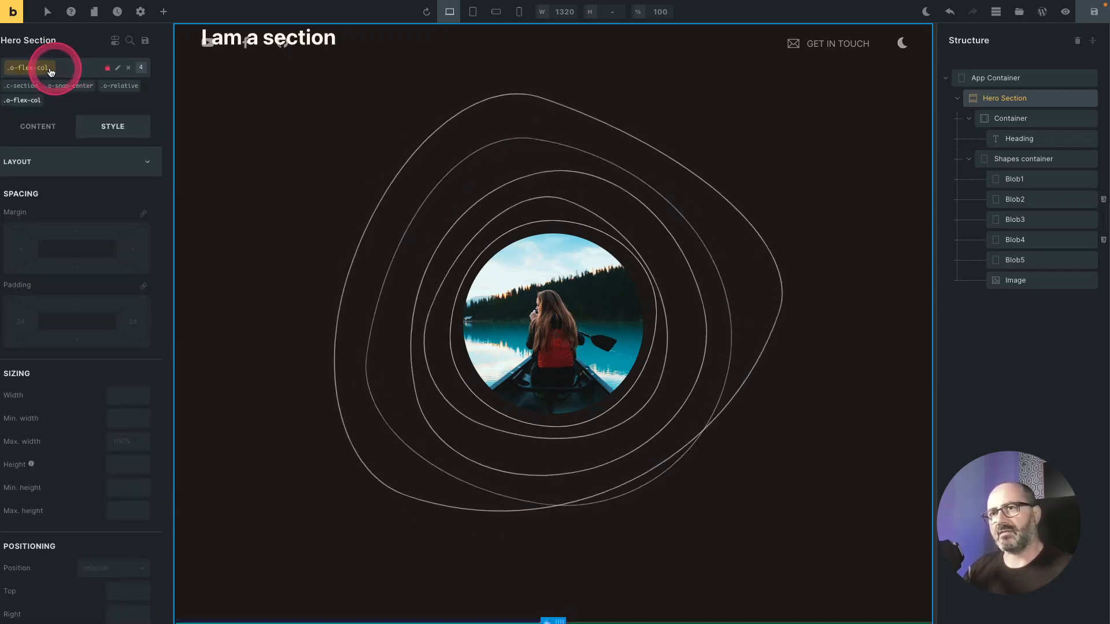
{"action": "left_click", "coordinate": [41, 69]}
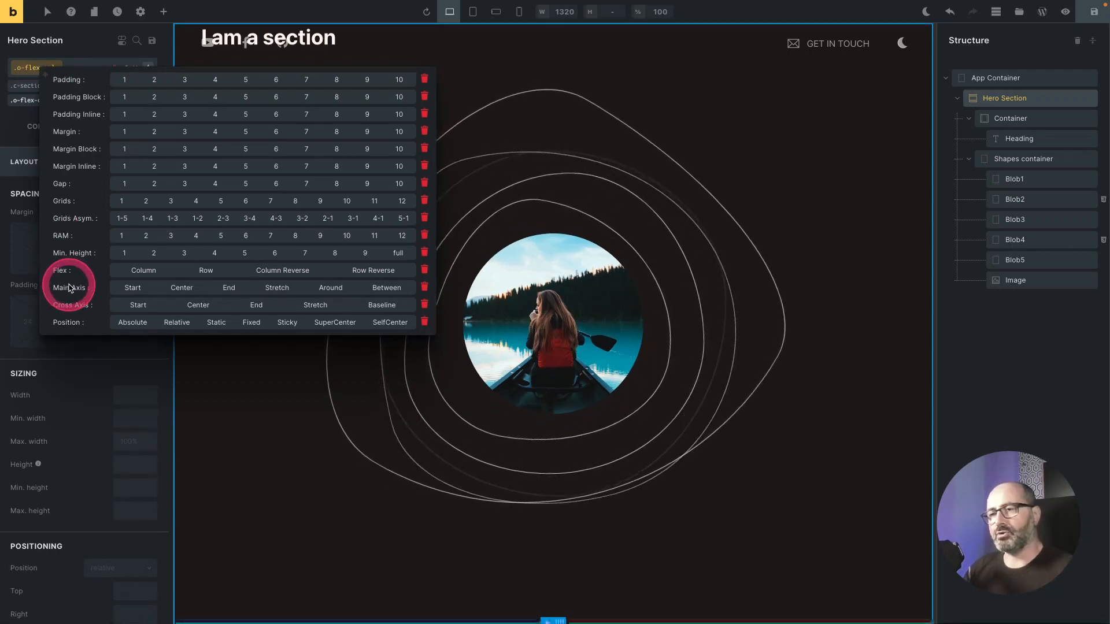
{"action": "left_click", "coordinate": [183, 287]}
{"action": "left_click", "coordinate": [225, 289]}
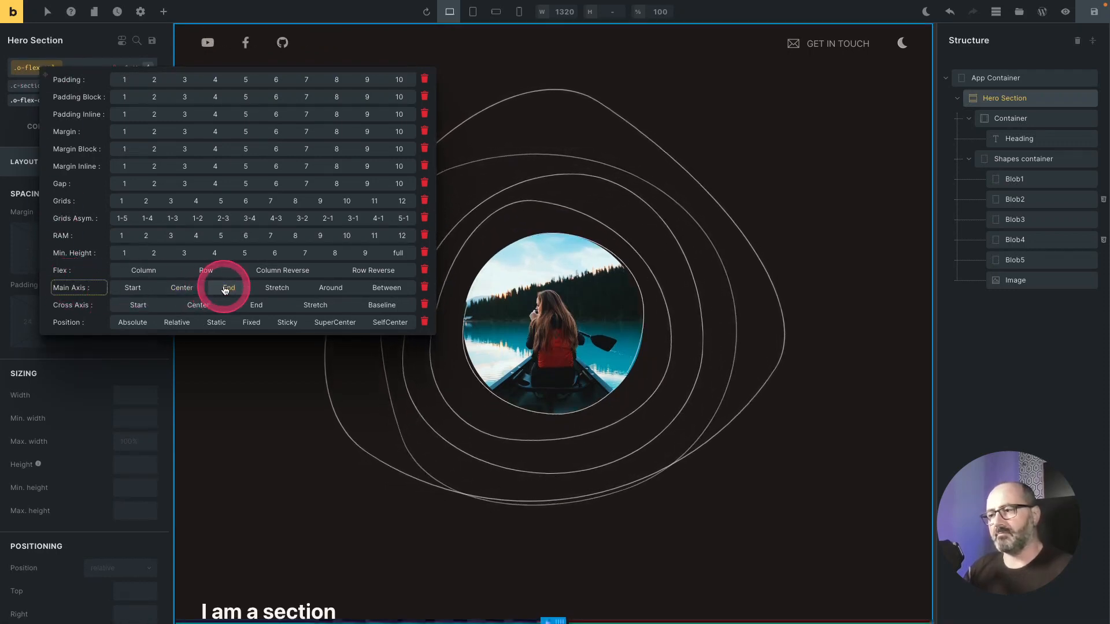
{"action": "left_click", "coordinate": [225, 289]}
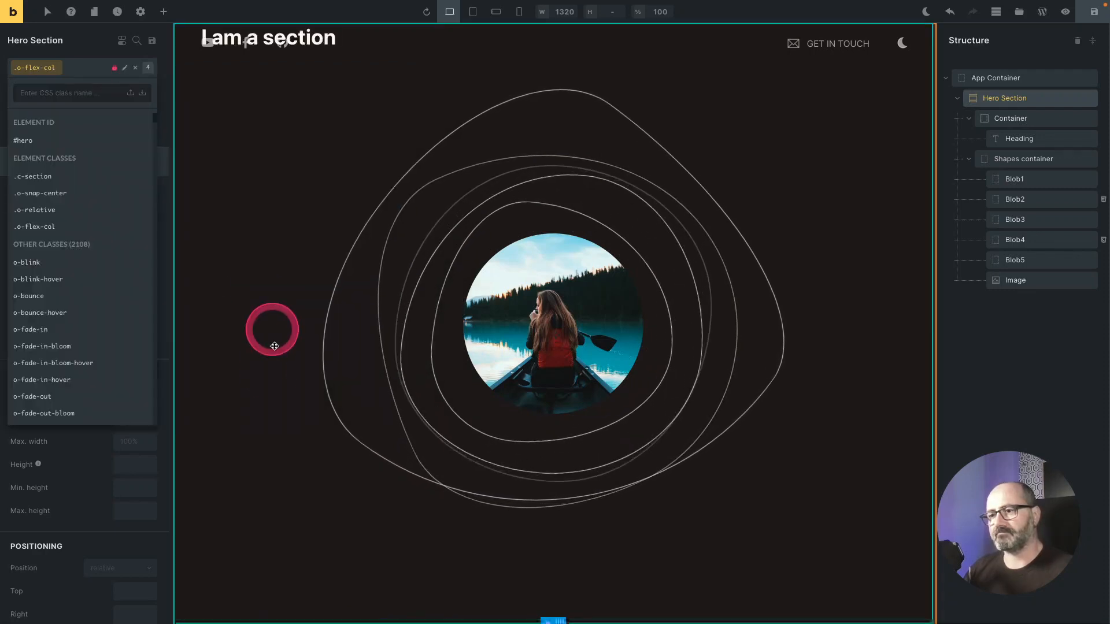
Step: Set the hero Container's height to 35vh
{"action": "left_click", "coordinate": [1013, 120]}
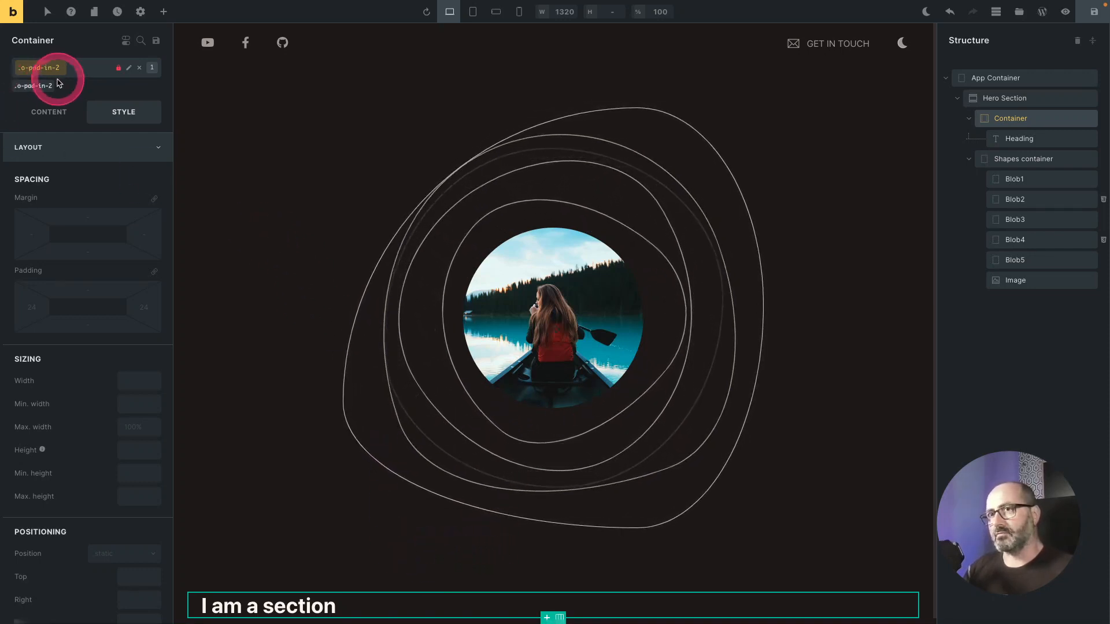
{"action": "left_click", "coordinate": [33, 90]}
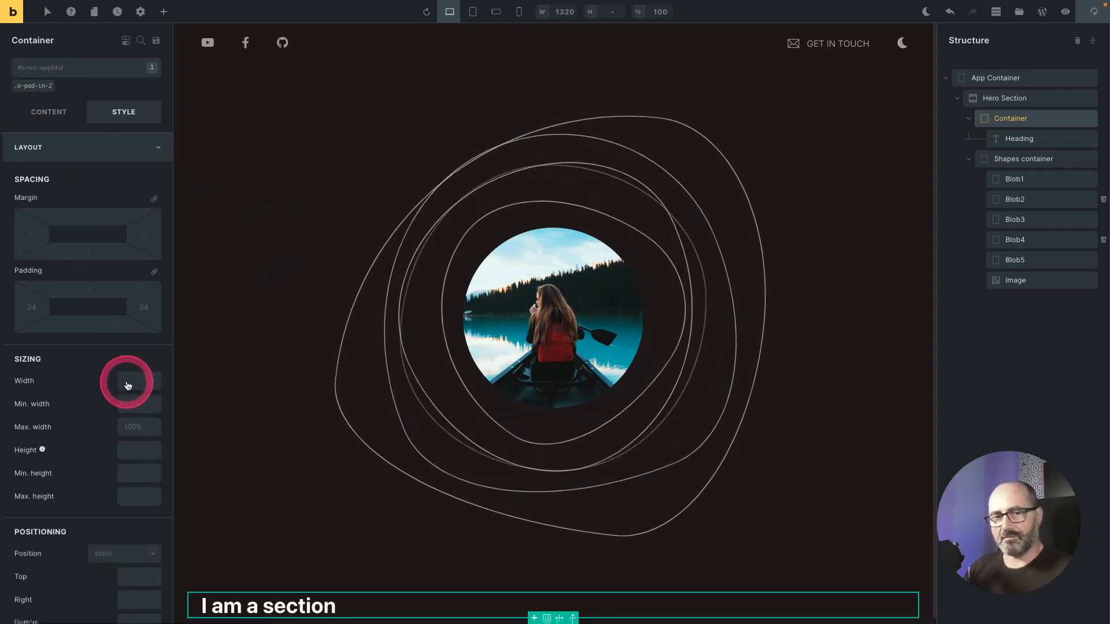
{"action": "left_click", "coordinate": [134, 452]}
{"action": "type", "text": "3"}
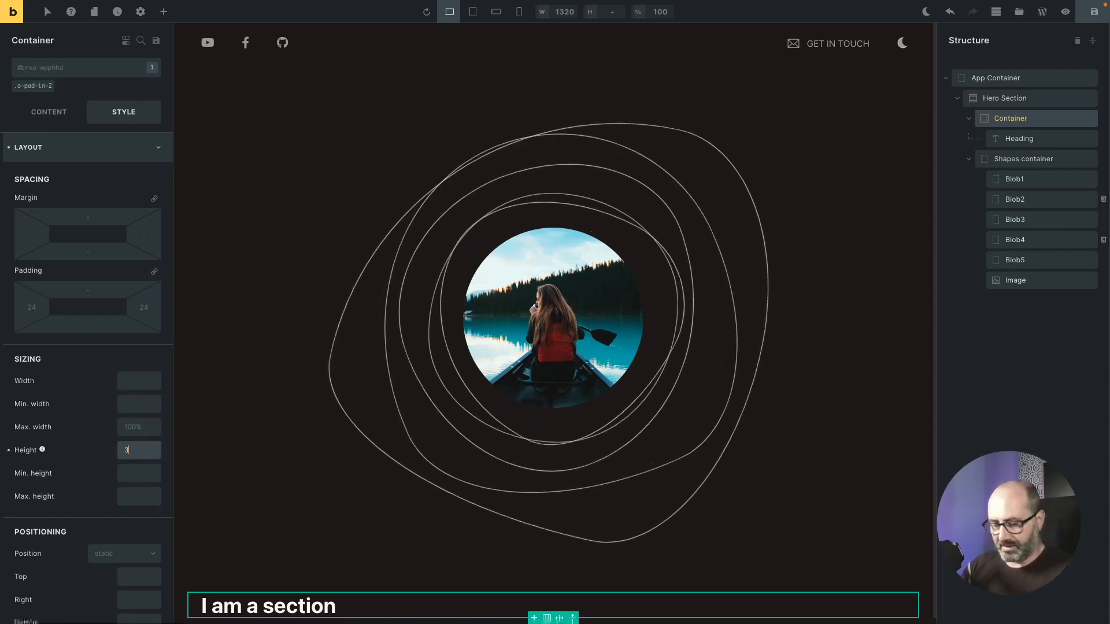
{"action": "type", "text": "5vh"}
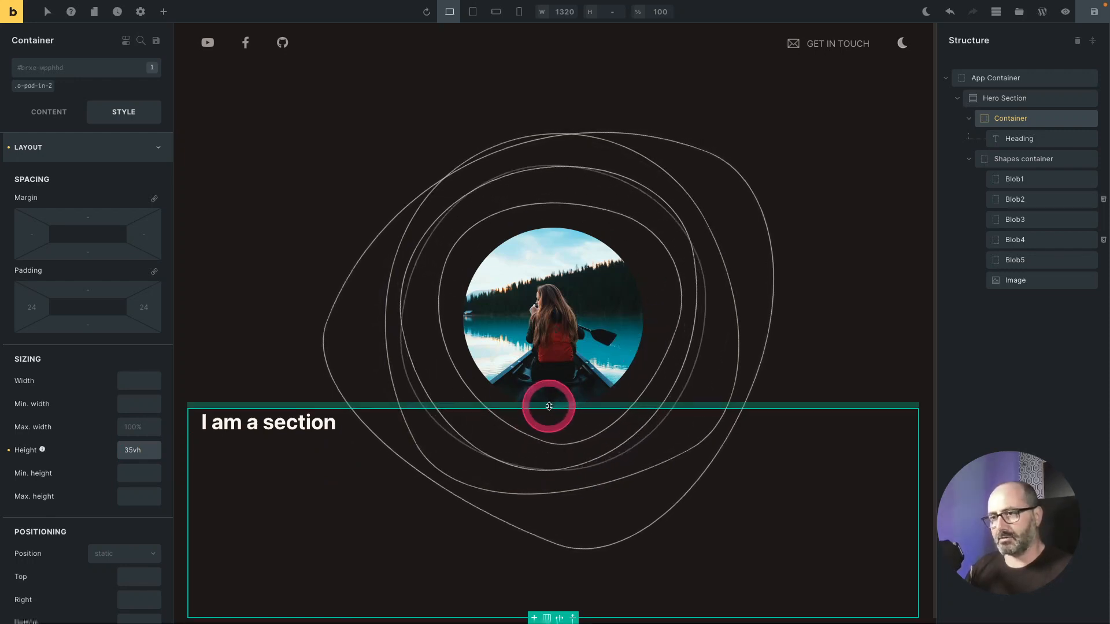
{"action": "left_click", "coordinate": [547, 445]}
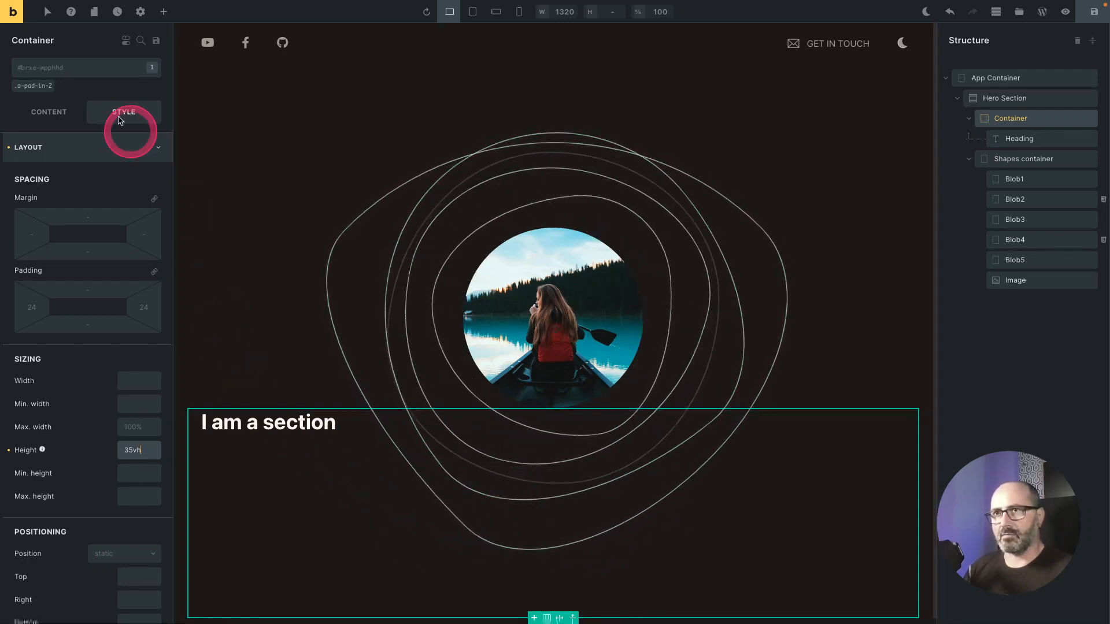
Step: Make the Container a flex column with items centred on the cross axis using o-flex-col and o-items-center
{"action": "left_click", "coordinate": [77, 67]}
{"action": "type", "text": "x"}
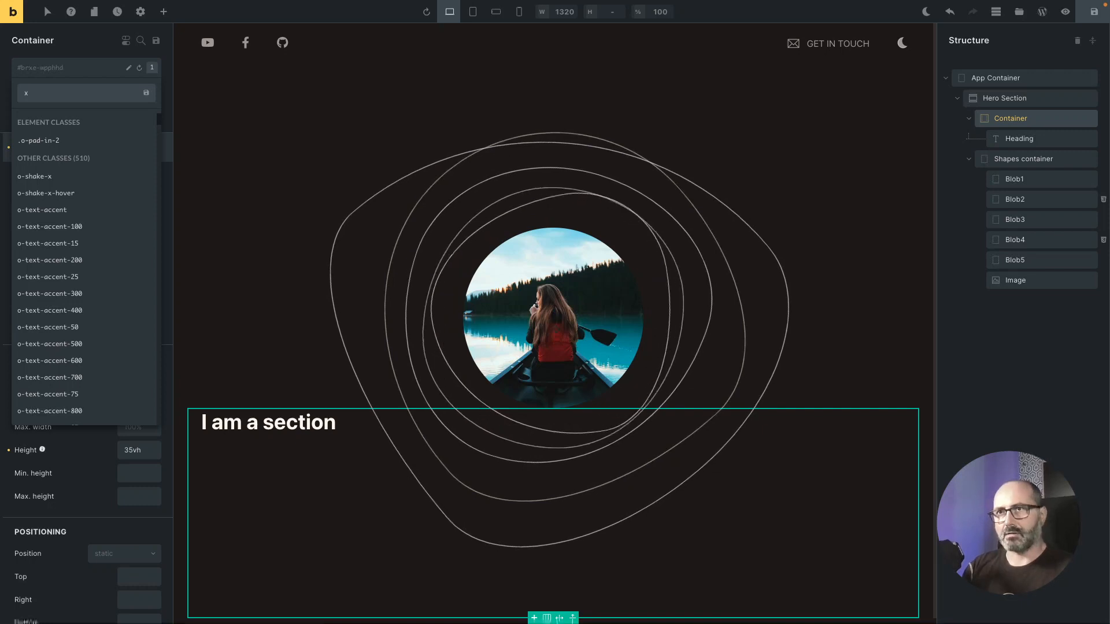
{"action": "key", "text": "BackSpace"}
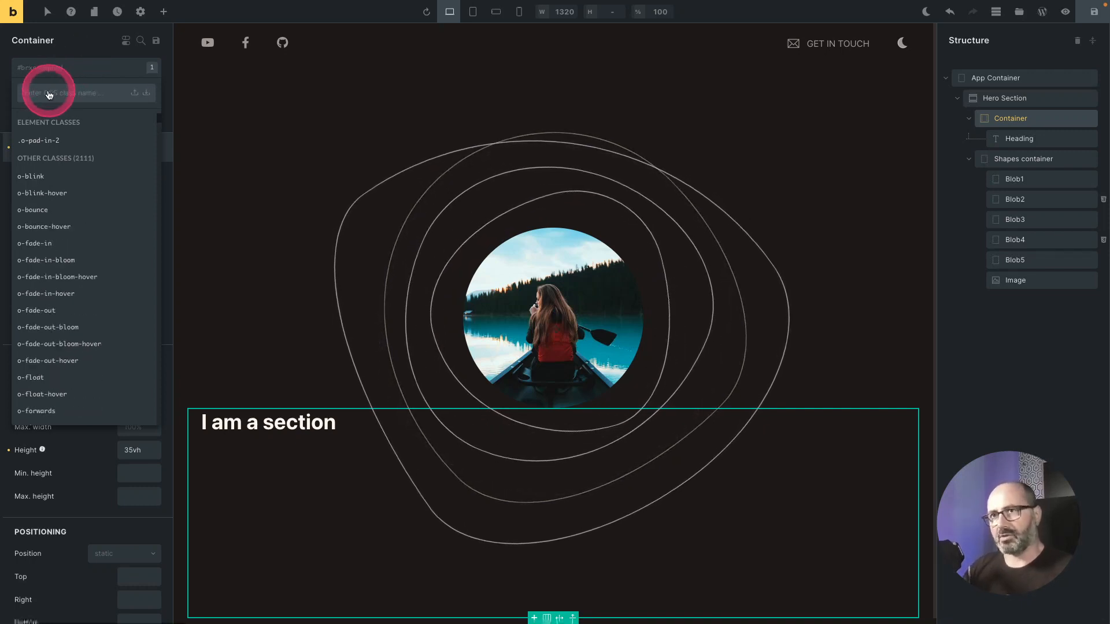
{"action": "right_click", "coordinate": [48, 92]}
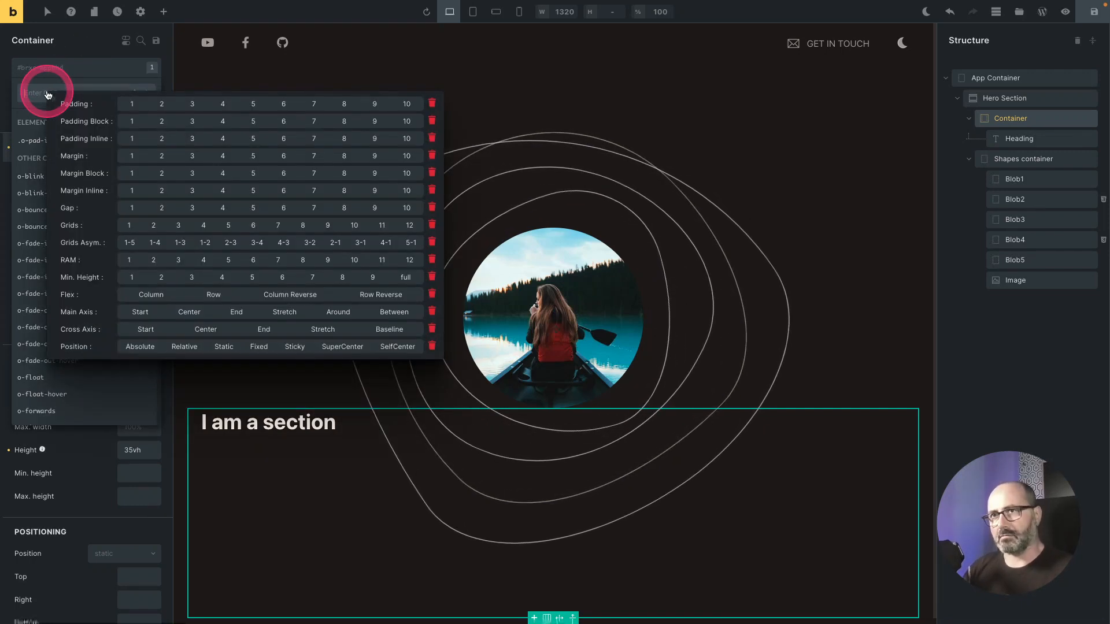
{"action": "left_click", "coordinate": [147, 296]}
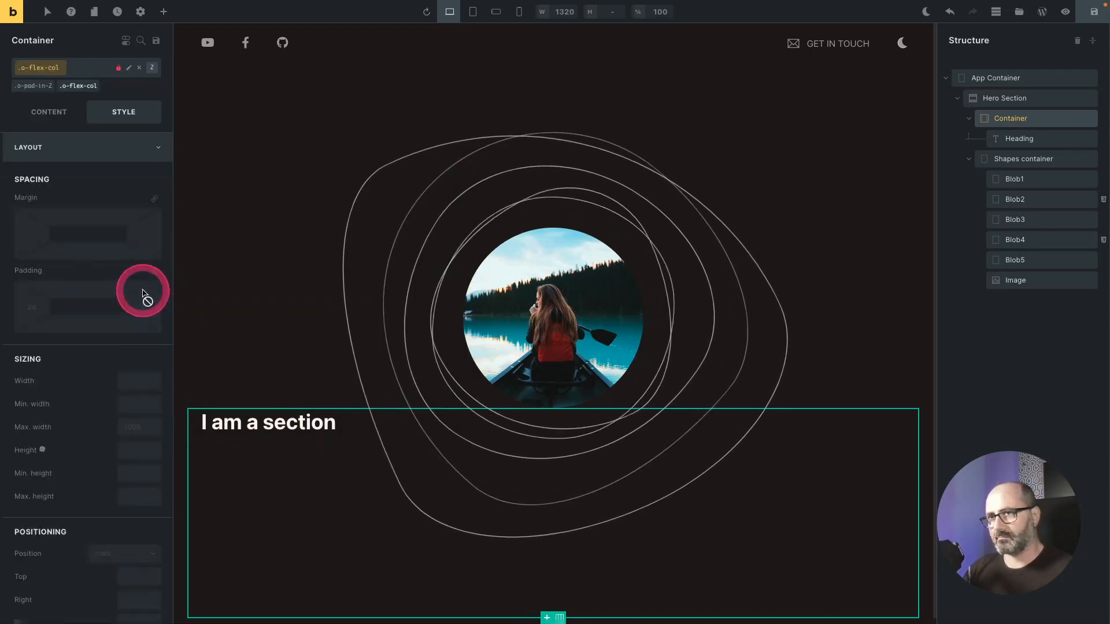
{"action": "right_click", "coordinate": [44, 67]}
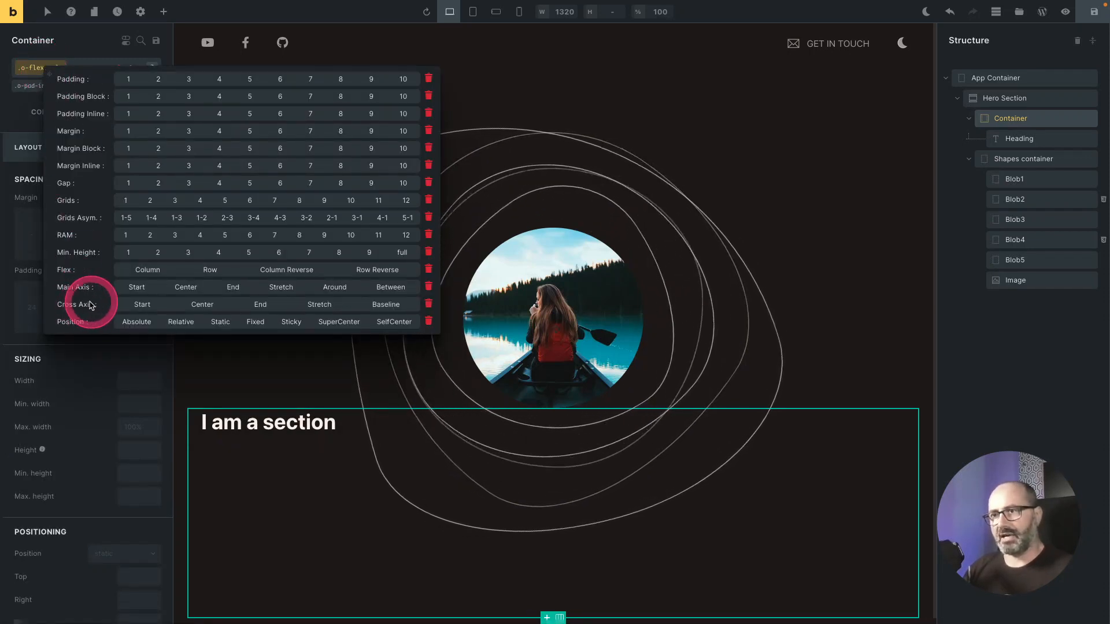
{"action": "left_click", "coordinate": [195, 306]}
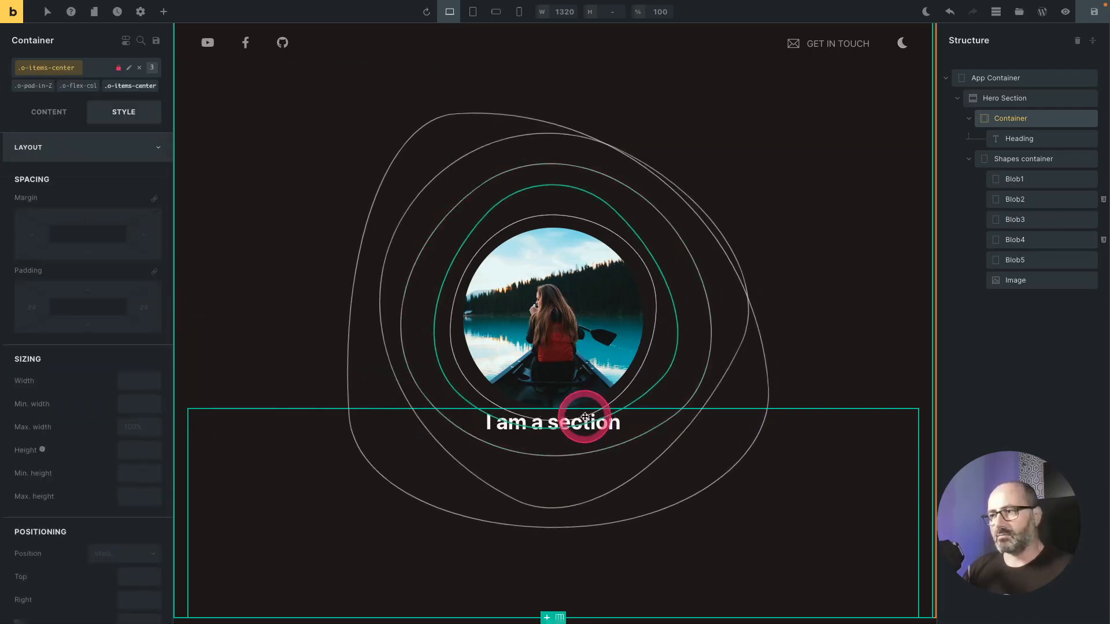
Step: Add block padding size 2 to the Container with the o-pad-bl-2 class
{"action": "right_click", "coordinate": [48, 69]}
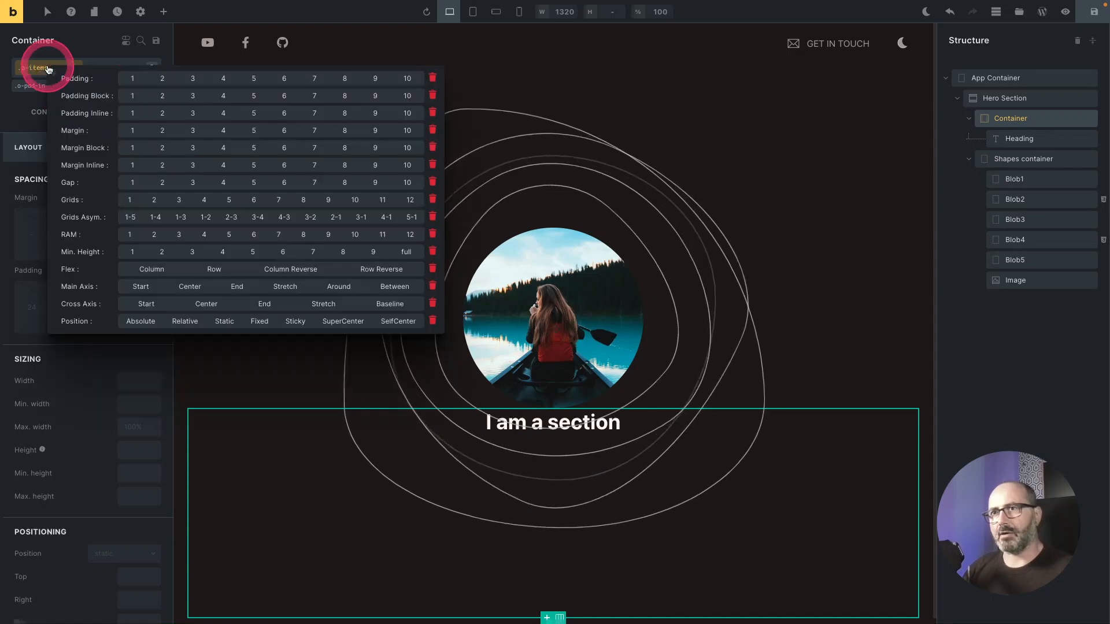
{"action": "left_click", "coordinate": [156, 99]}
{"action": "left_click", "coordinate": [312, 174]}
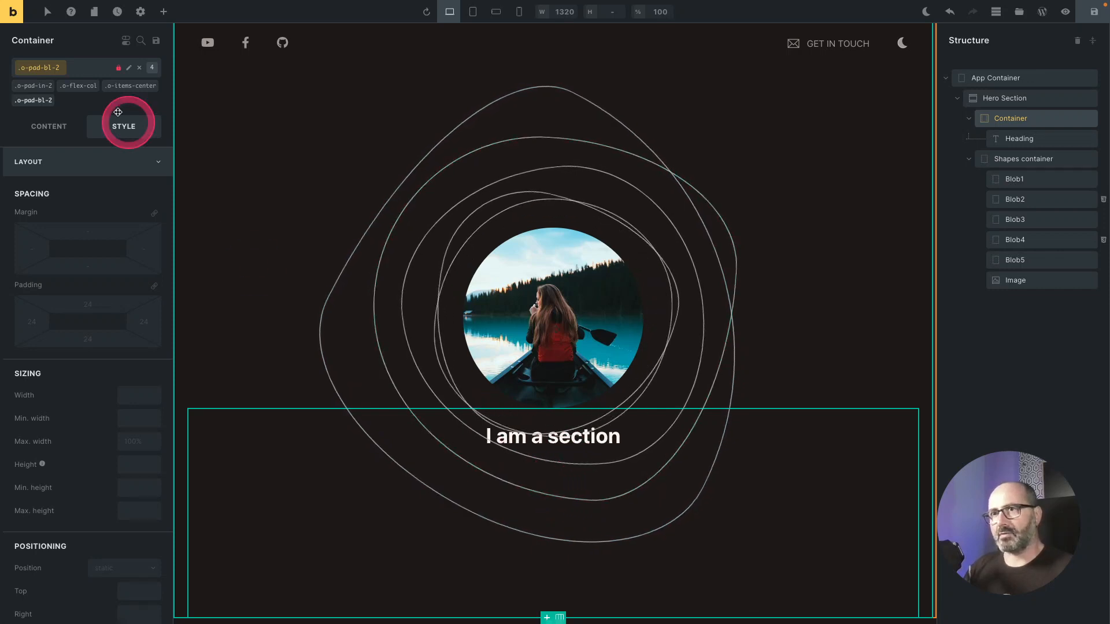
Step: Add gap size 2 to the Container with the o-gap-2 class
{"action": "right_click", "coordinate": [35, 70]}
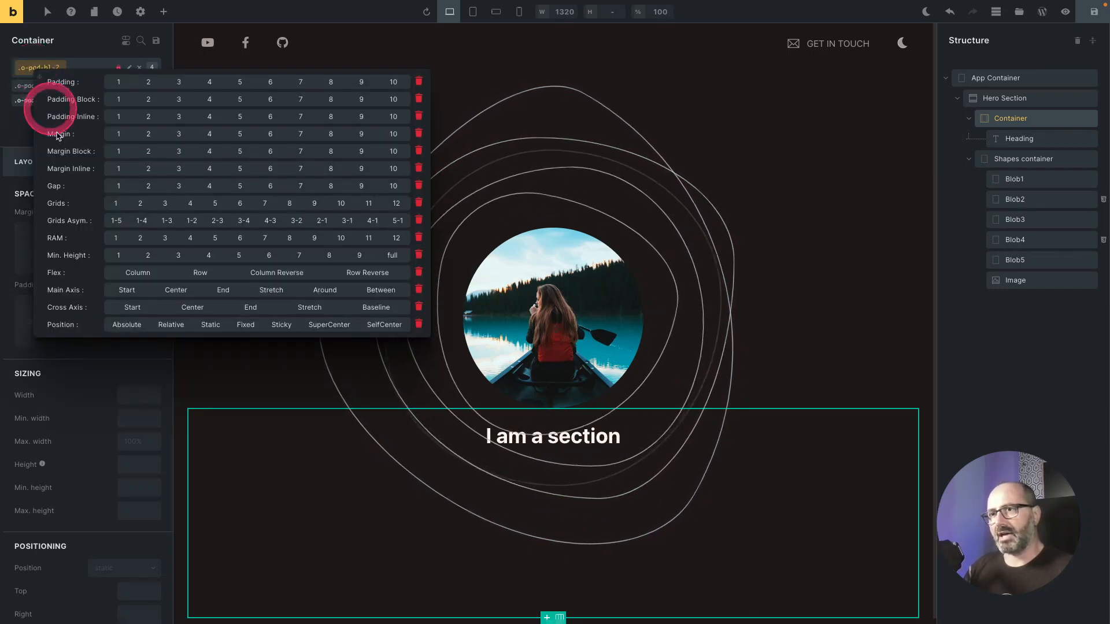
{"action": "left_click", "coordinate": [148, 185]}
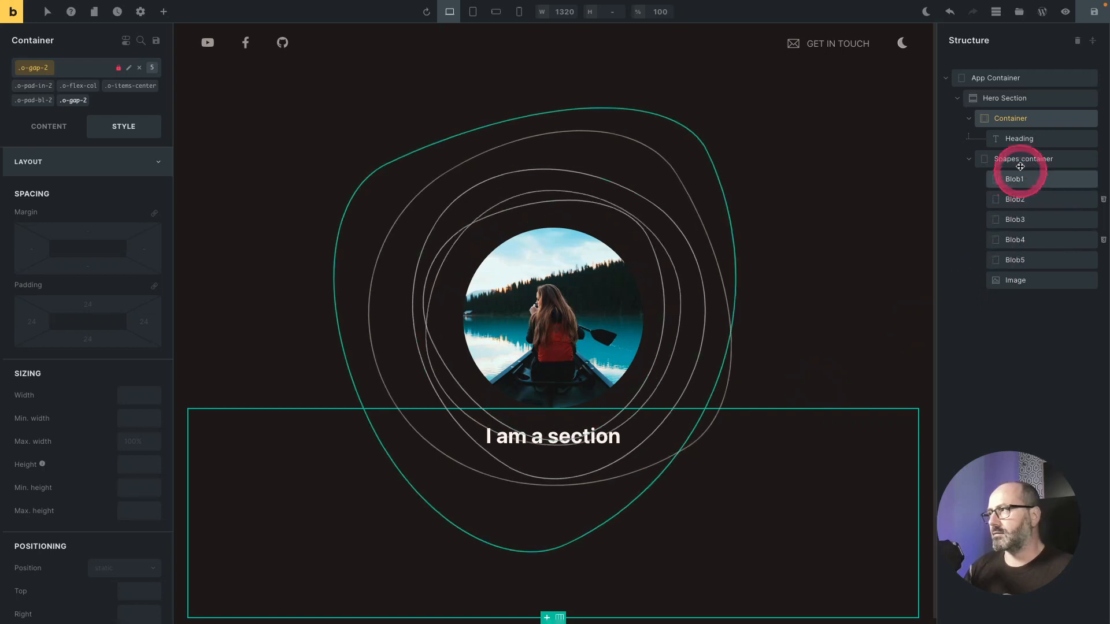
Step: Set the Heading's text colour to the Text 2 theme neutral with 60% opacity
{"action": "left_click", "coordinate": [1017, 139]}
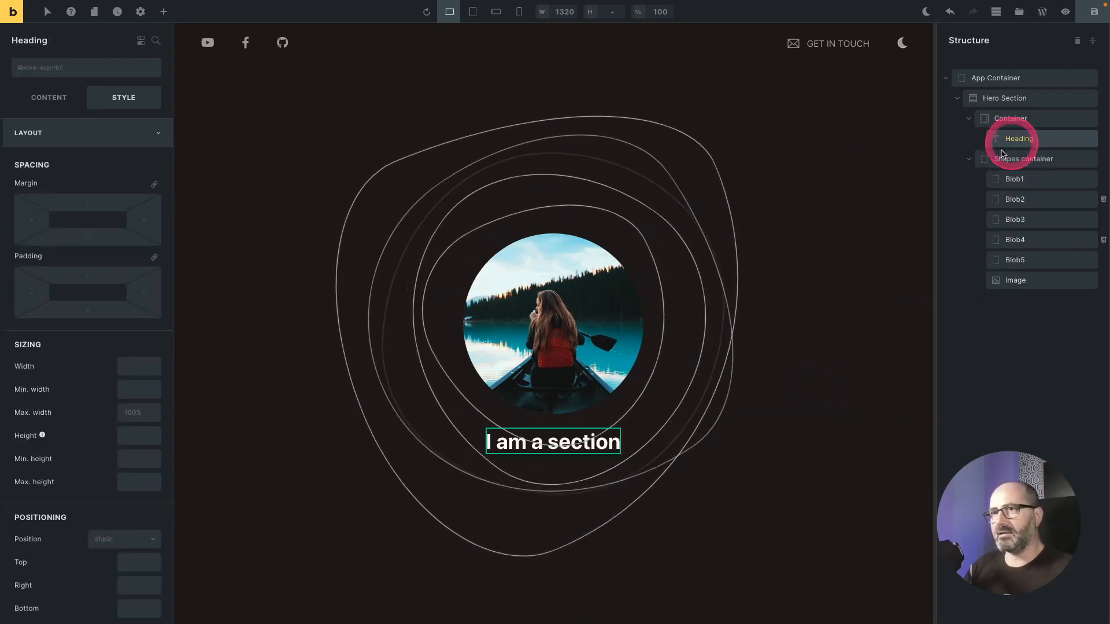
{"action": "left_click", "coordinate": [125, 133]}
{"action": "left_click", "coordinate": [112, 162]}
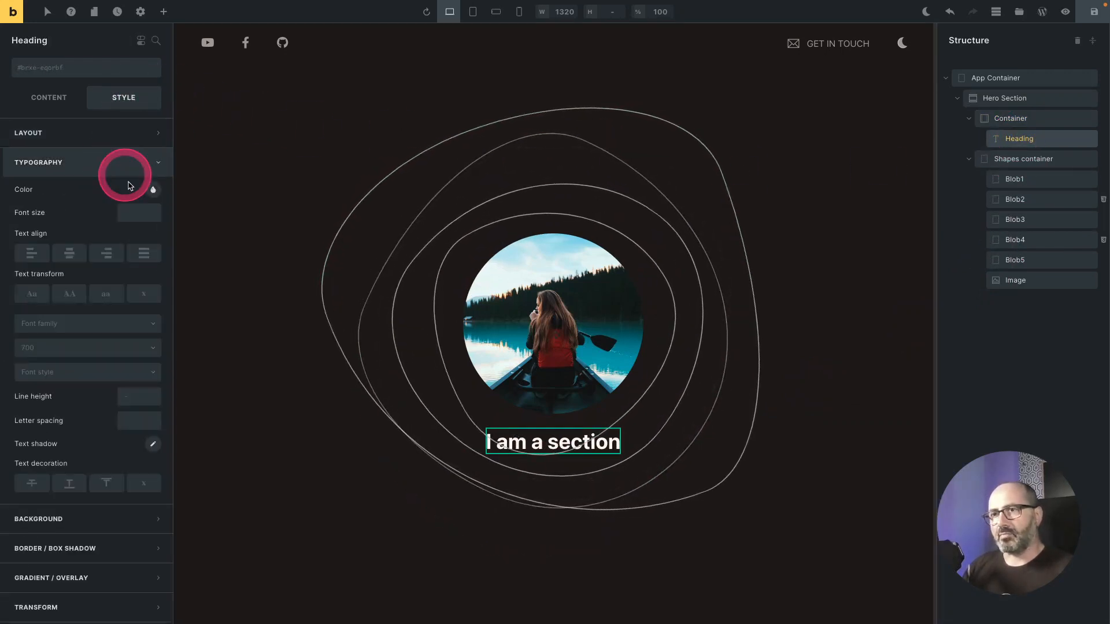
{"action": "left_click", "coordinate": [153, 189]}
{"action": "left_click", "coordinate": [376, 204]}
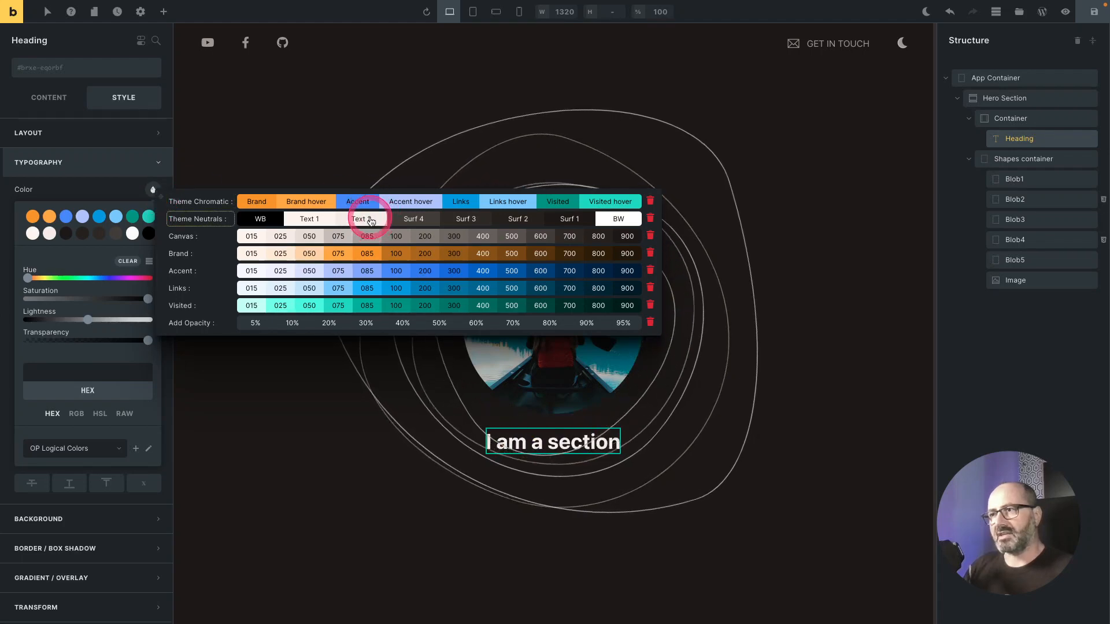
{"action": "left_click", "coordinate": [370, 221]}
{"action": "mouse_move", "coordinate": [152, 190]}
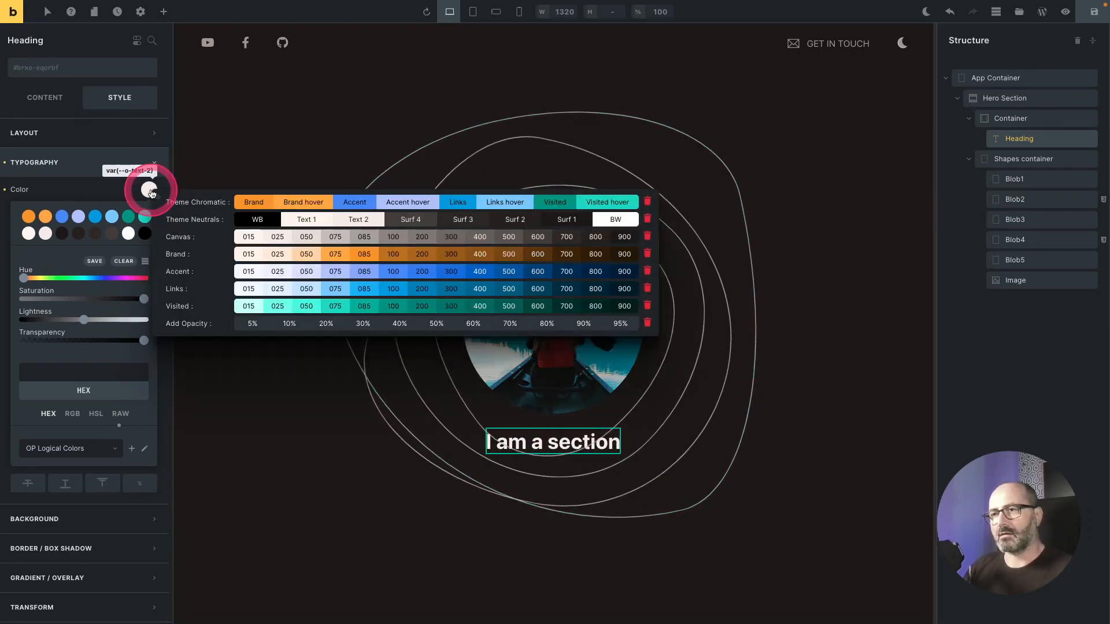
{"action": "left_click", "coordinate": [477, 323]}
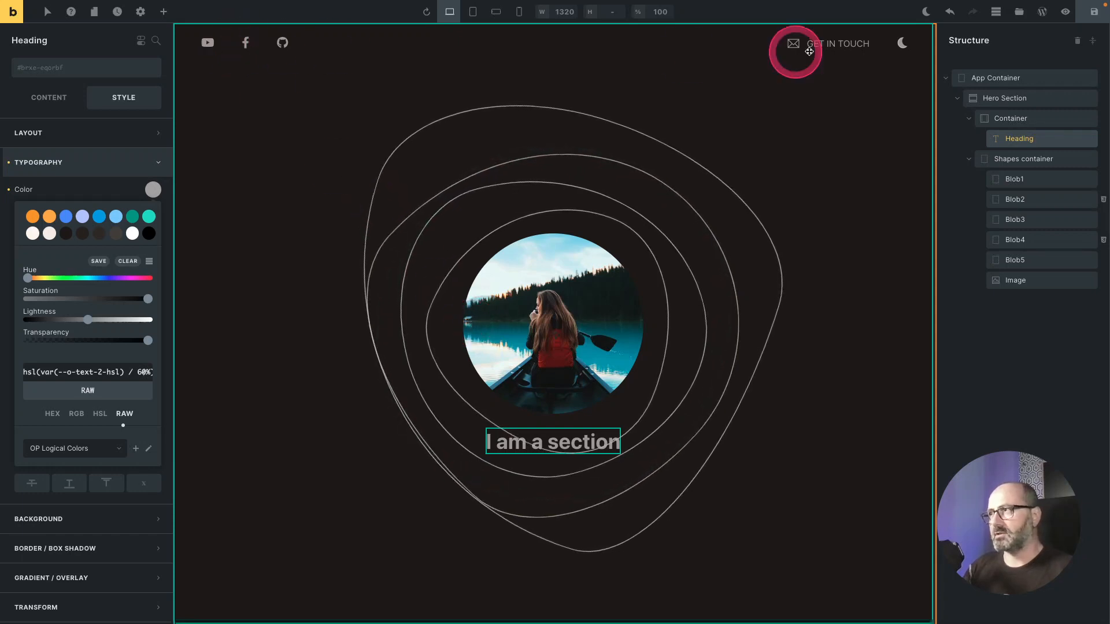
{"action": "left_click", "coordinate": [582, 450]}
Step: Make the Heading uppercase with a font weight of 400
{"action": "left_click", "coordinate": [69, 292]}
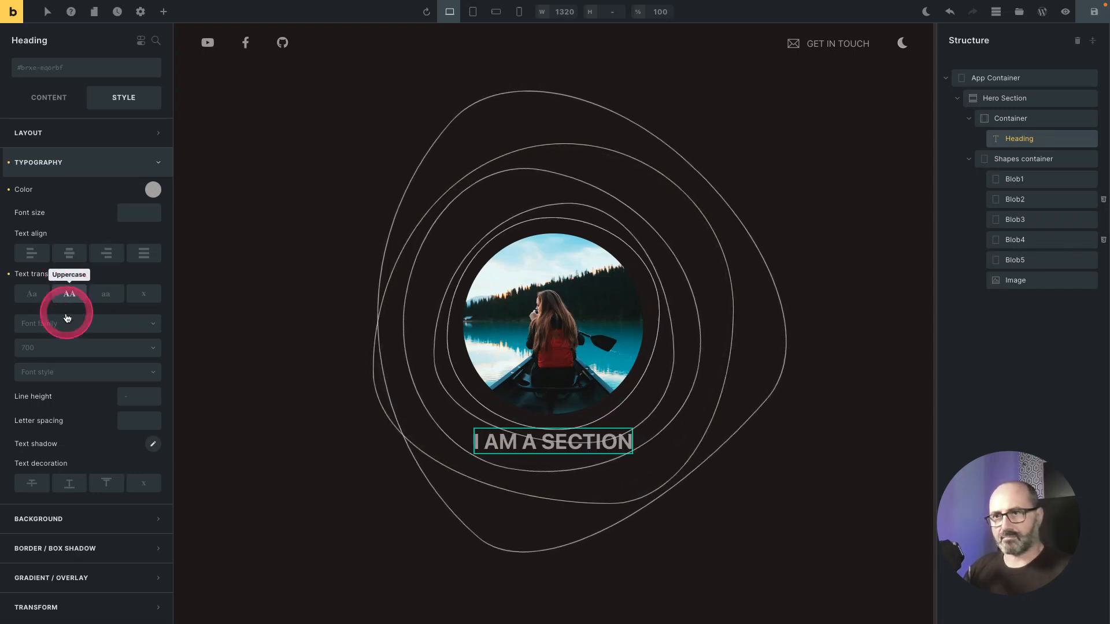
{"action": "left_click", "coordinate": [69, 347]}
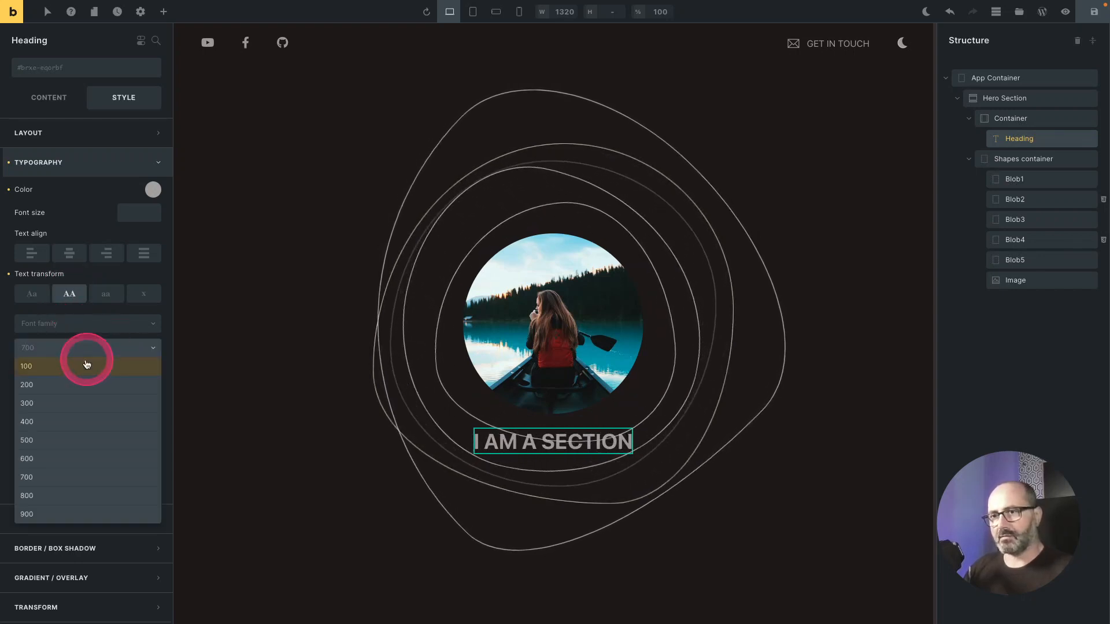
{"action": "left_click", "coordinate": [69, 421]}
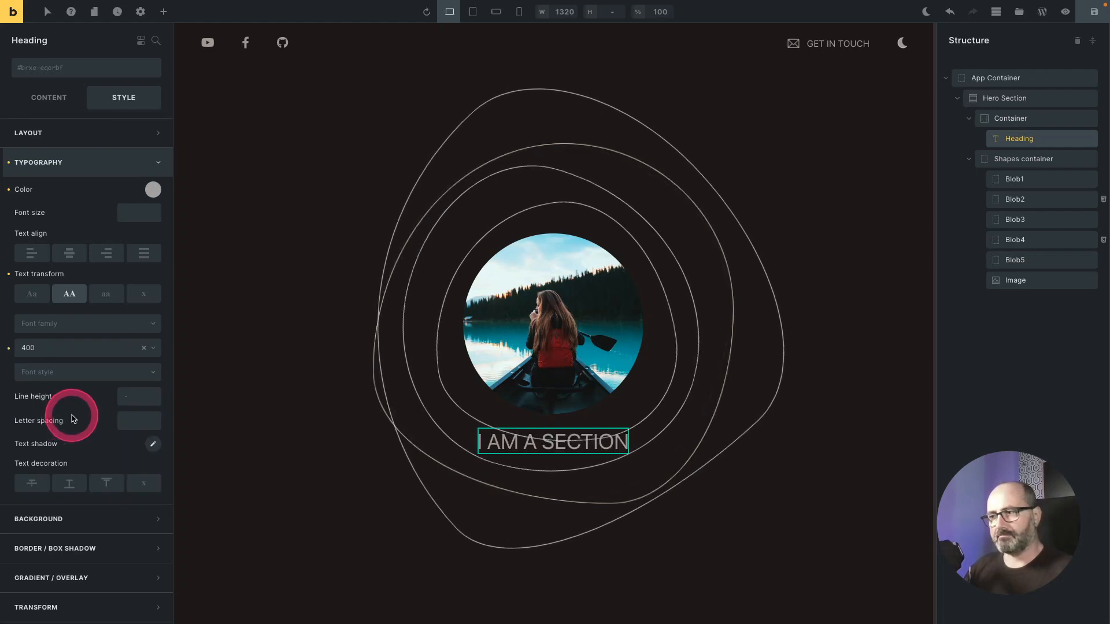
Step: Set the Heading's font size to fluid size 00 and its letter spacing to tracking 6
{"action": "left_click", "coordinate": [138, 214]}
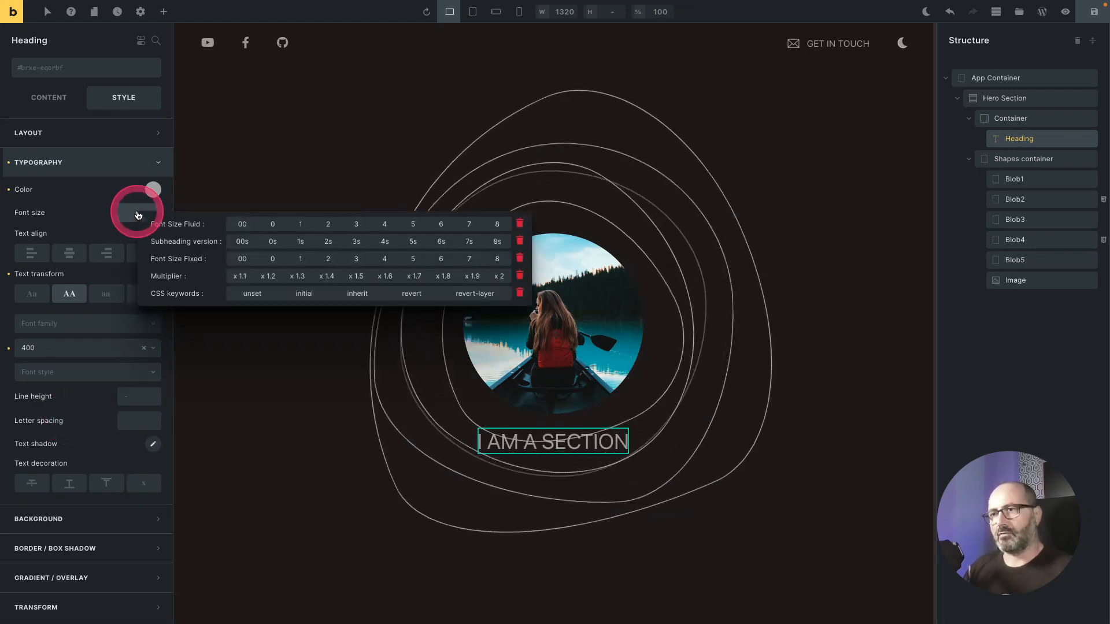
{"action": "left_click", "coordinate": [245, 223]}
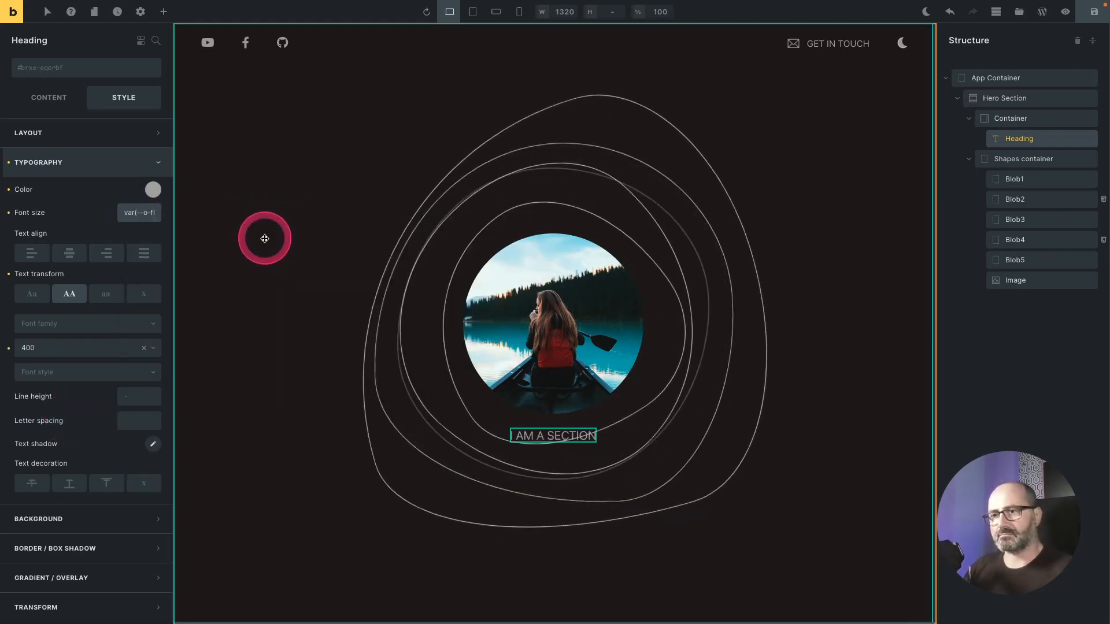
{"action": "left_click", "coordinate": [133, 424]}
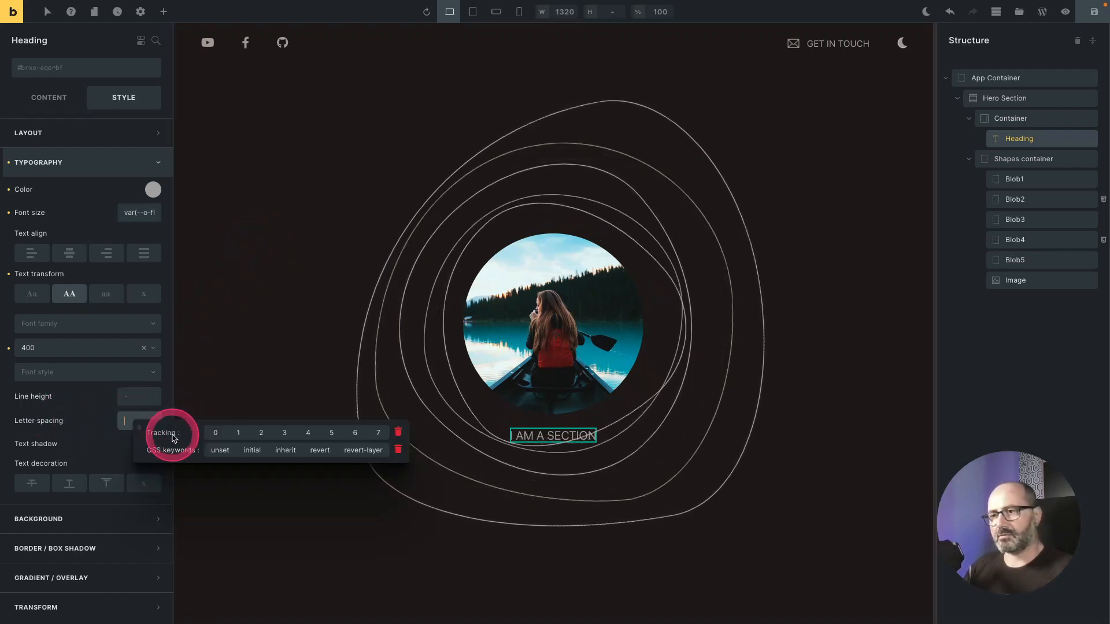
{"action": "left_click", "coordinate": [356, 435]}
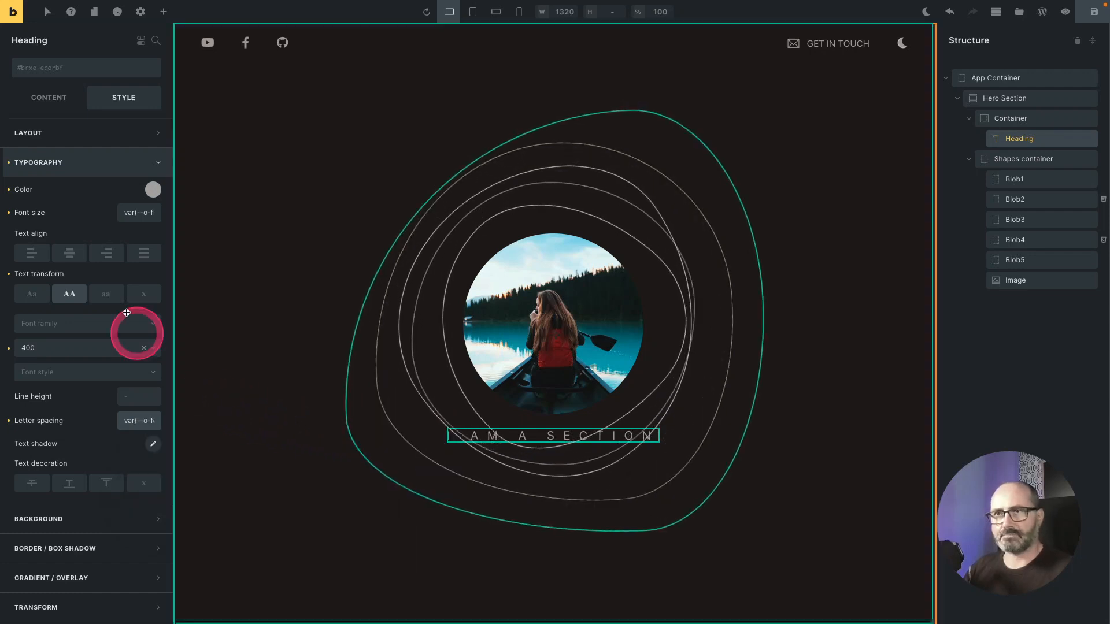
Step: Change the heading text to freelance webdesigner
{"action": "left_click", "coordinate": [45, 101]}
{"action": "double_click", "coordinate": [46, 133]}
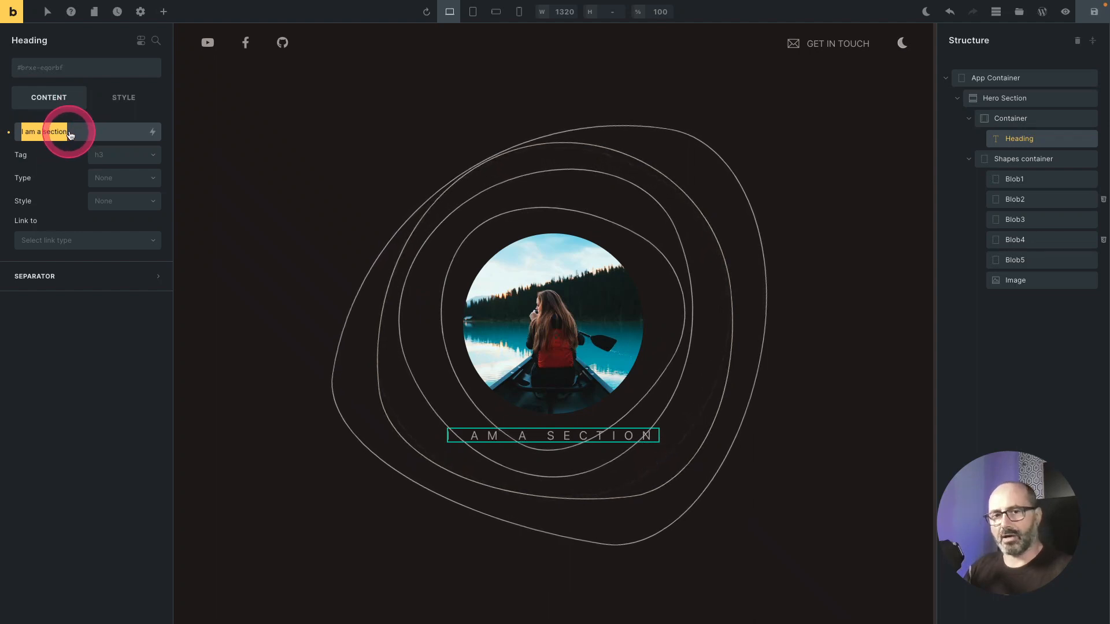
{"action": "type", "text": "freelance webdesigner"}
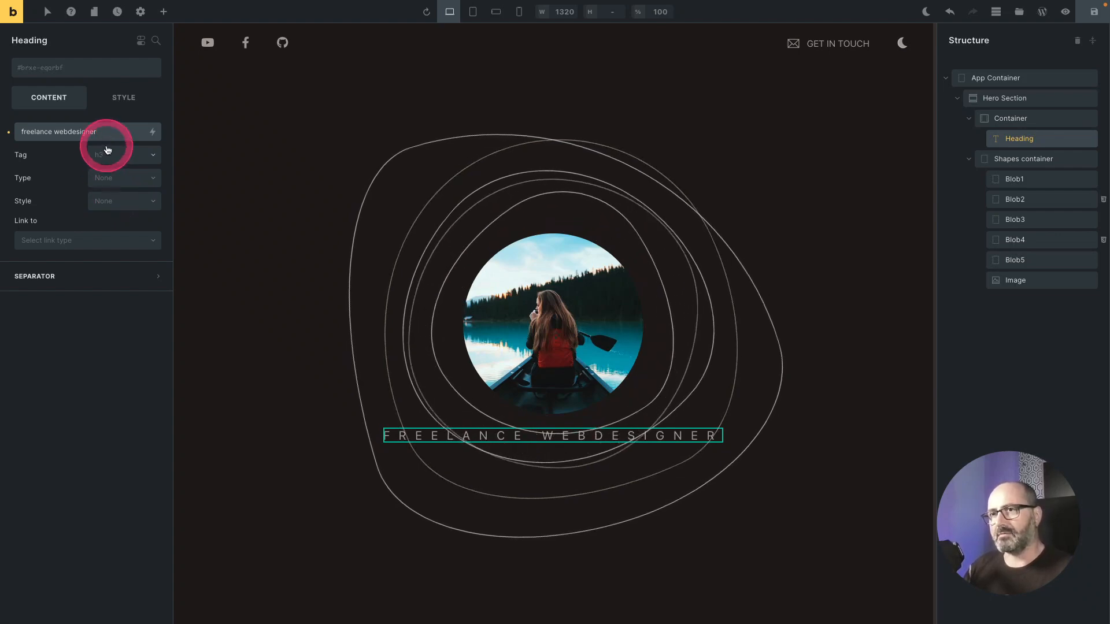
Step: Give the Heading a left padding matching its tracking 6 letter-spacing variable and save the page
{"action": "left_click", "coordinate": [520, 432]}
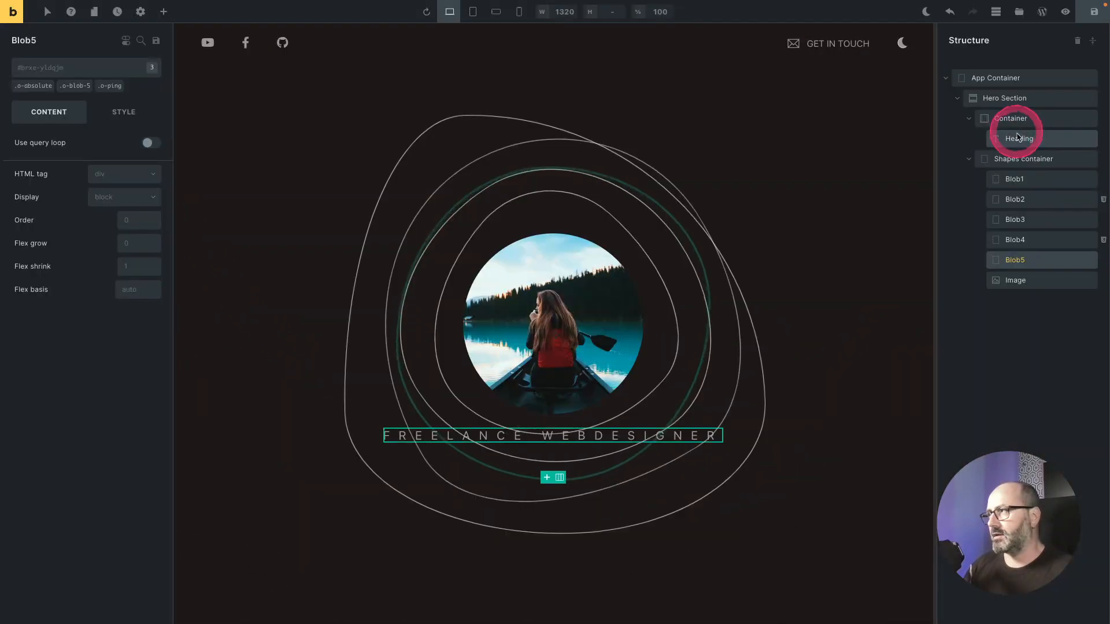
{"action": "left_click", "coordinate": [1019, 138]}
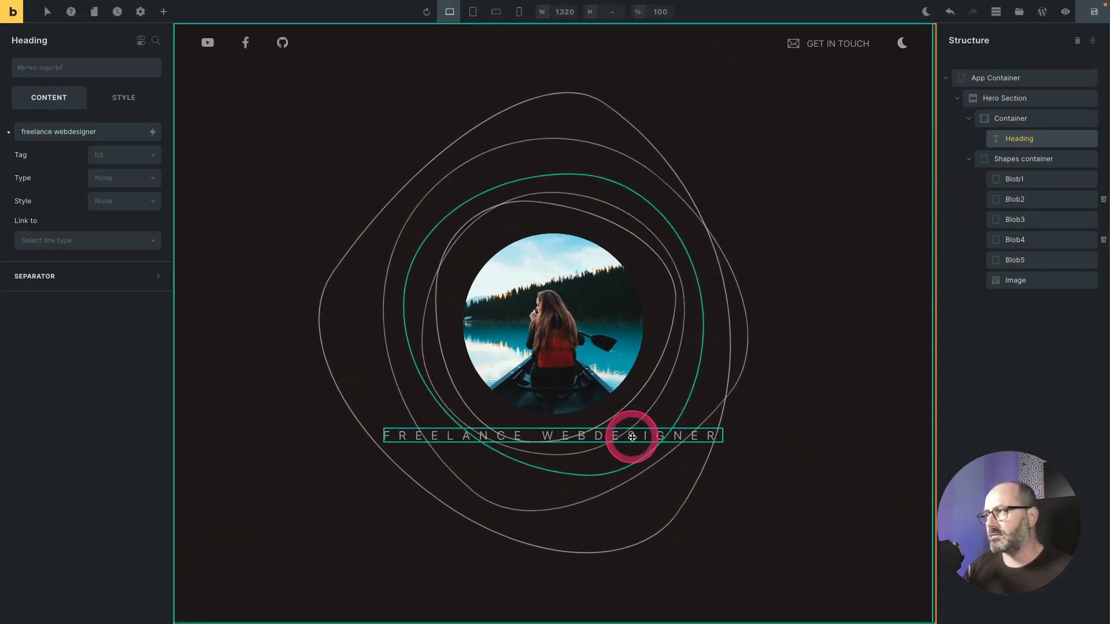
{"action": "left_click", "coordinate": [116, 102]}
{"action": "left_click", "coordinate": [98, 142]}
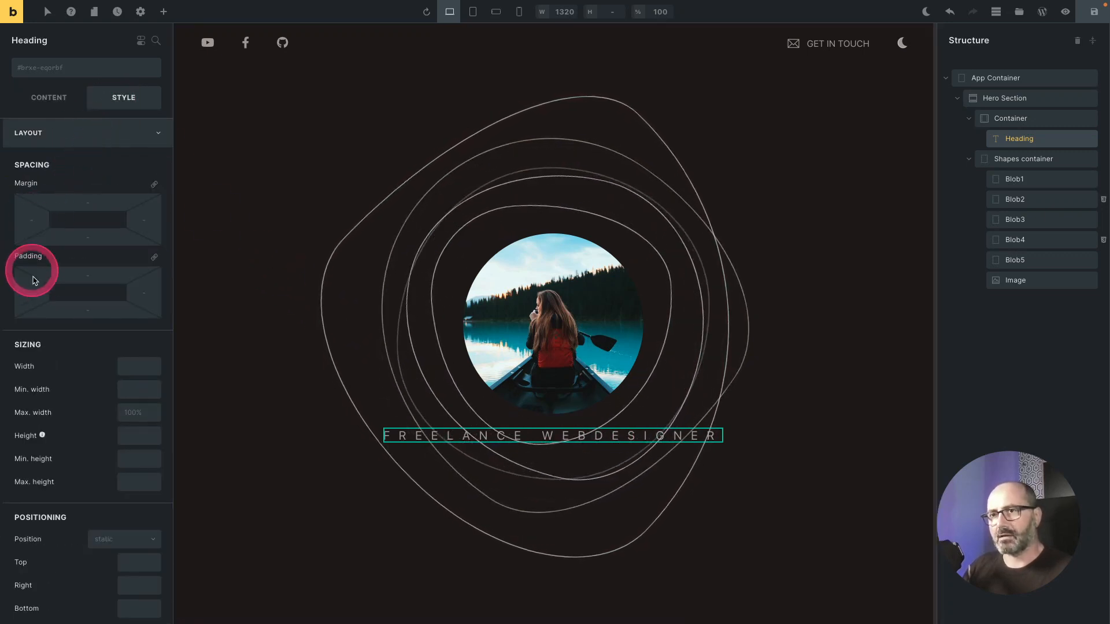
{"action": "left_click", "coordinate": [33, 294]}
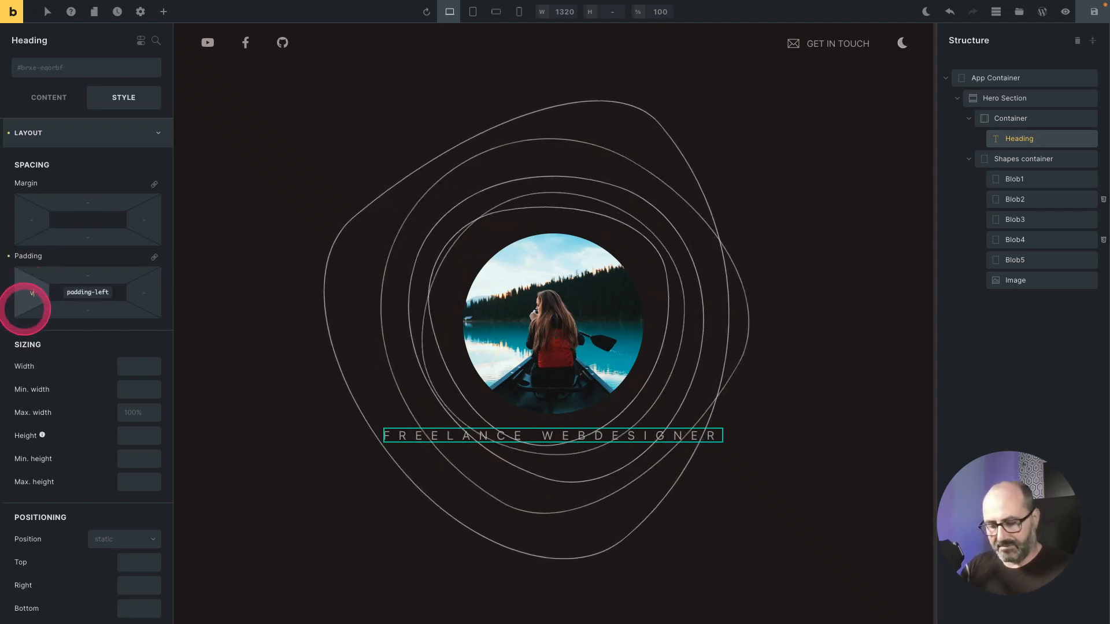
{"action": "type", "text": "var(--p"}
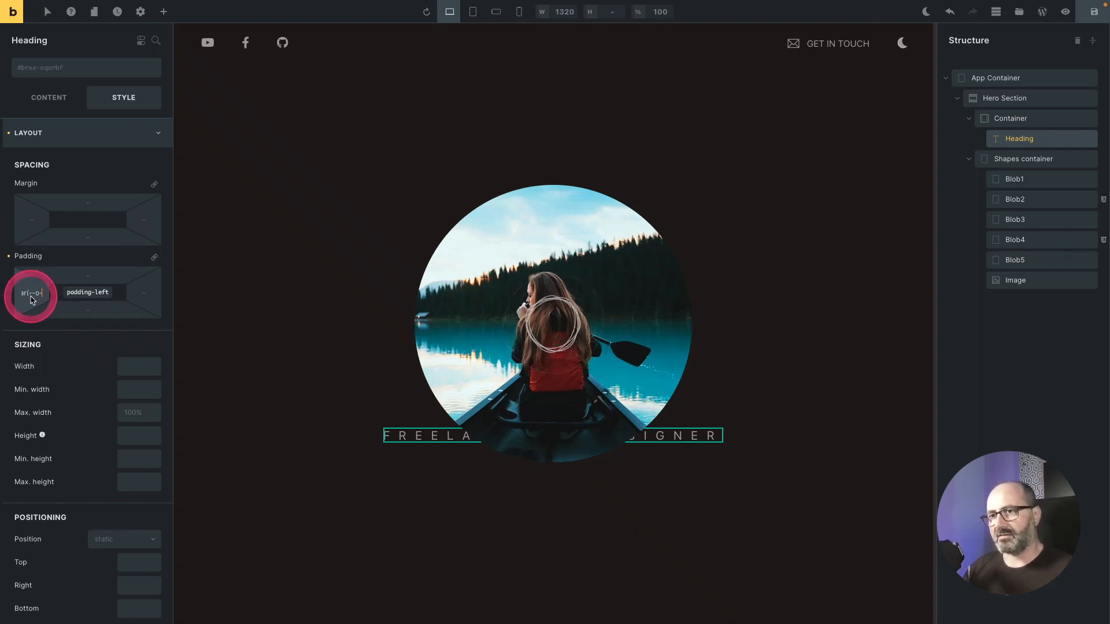
{"action": "type", "text": "-"}
{"action": "left_click", "coordinate": [32, 297]}
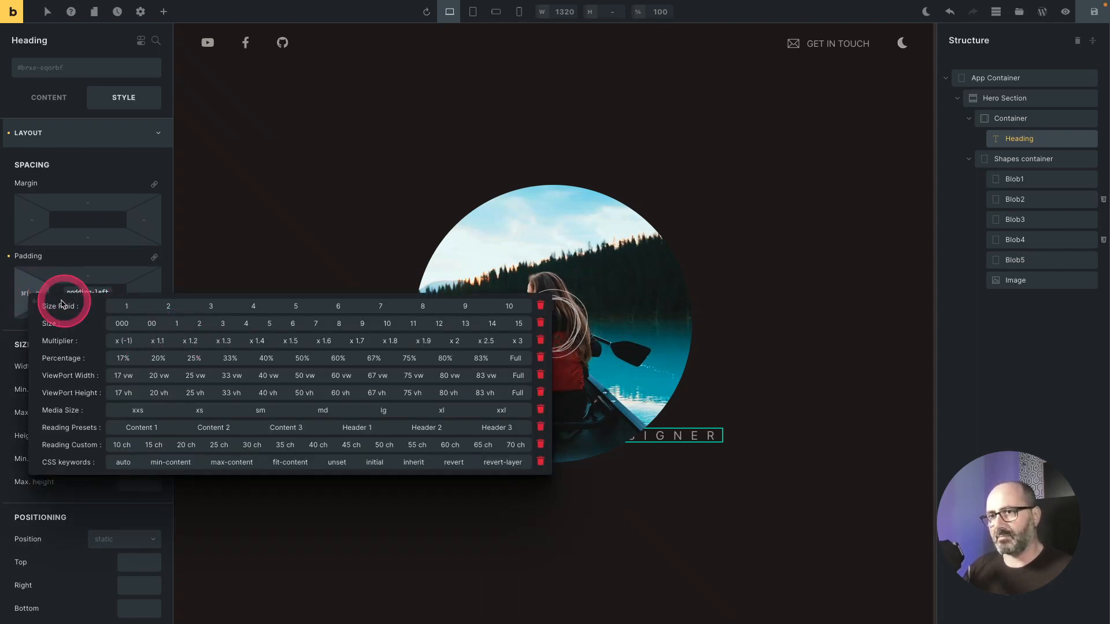
{"action": "left_click", "coordinate": [25, 293]}
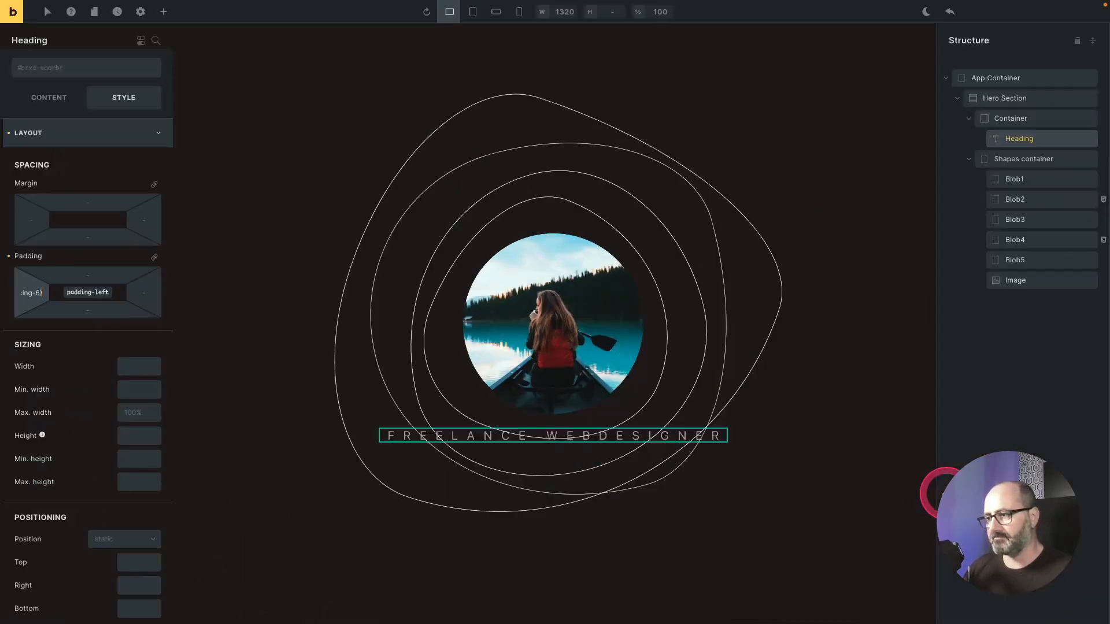
{"action": "left_click", "coordinate": [1093, 13]}
Step: Open the TypewriterJS repository on GitHub and read its readme
{"action": "left_click", "coordinate": [518, 481]}
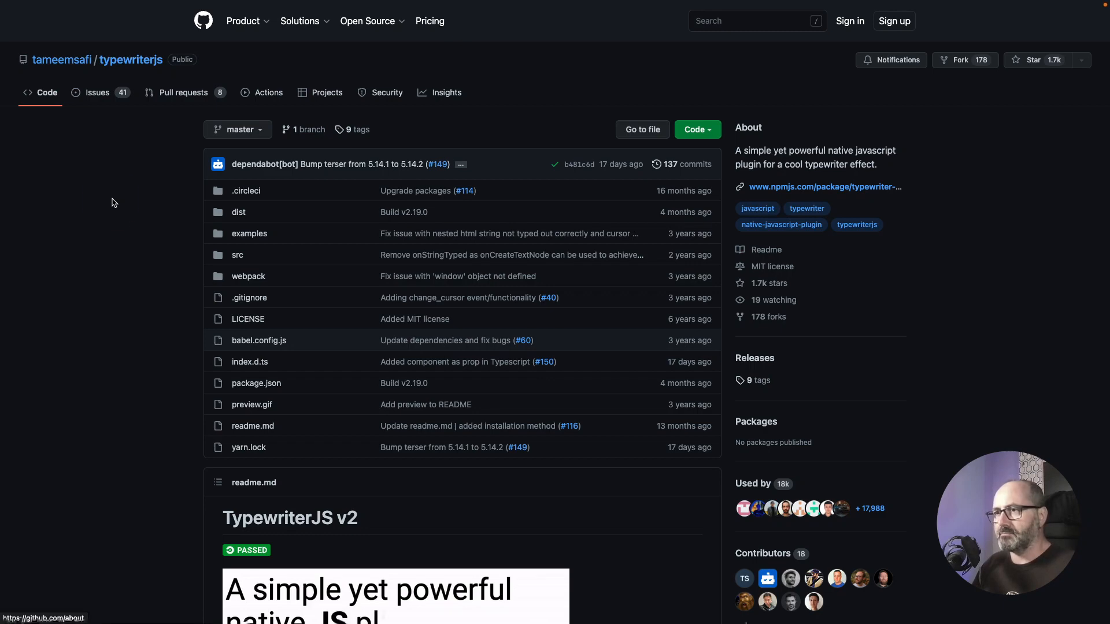
{"action": "scroll", "coordinate": [109, 203], "scroll_direction": "down", "scroll_amount": 10}
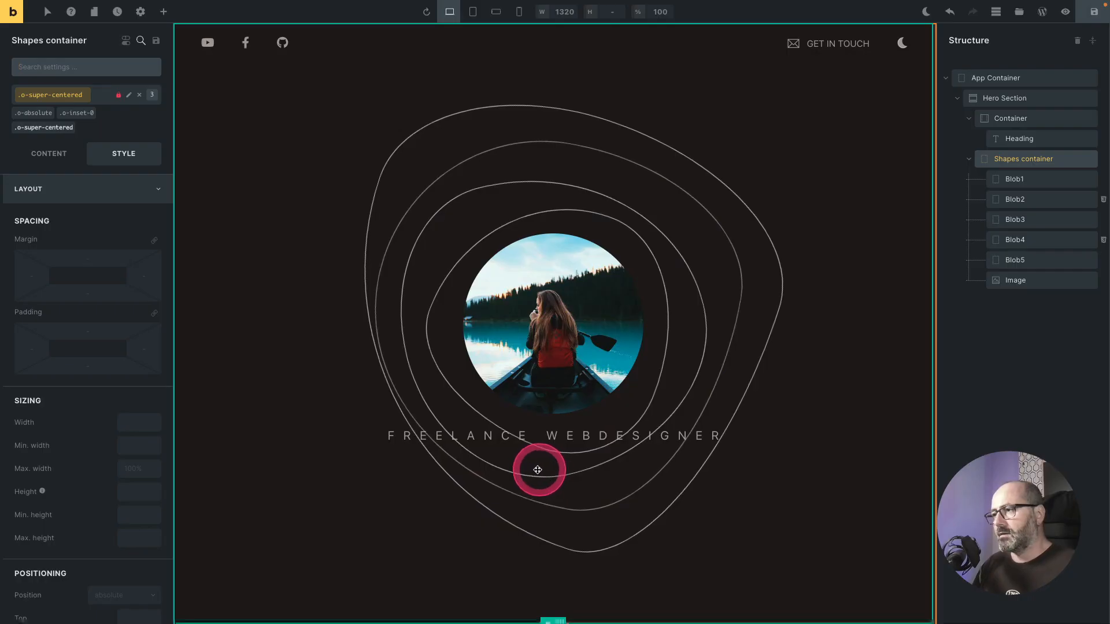
Step: Add a Div below the Heading inside the Container and set its element ID to typewriter
{"action": "left_click", "coordinate": [969, 159]}
{"action": "left_click", "coordinate": [558, 451]}
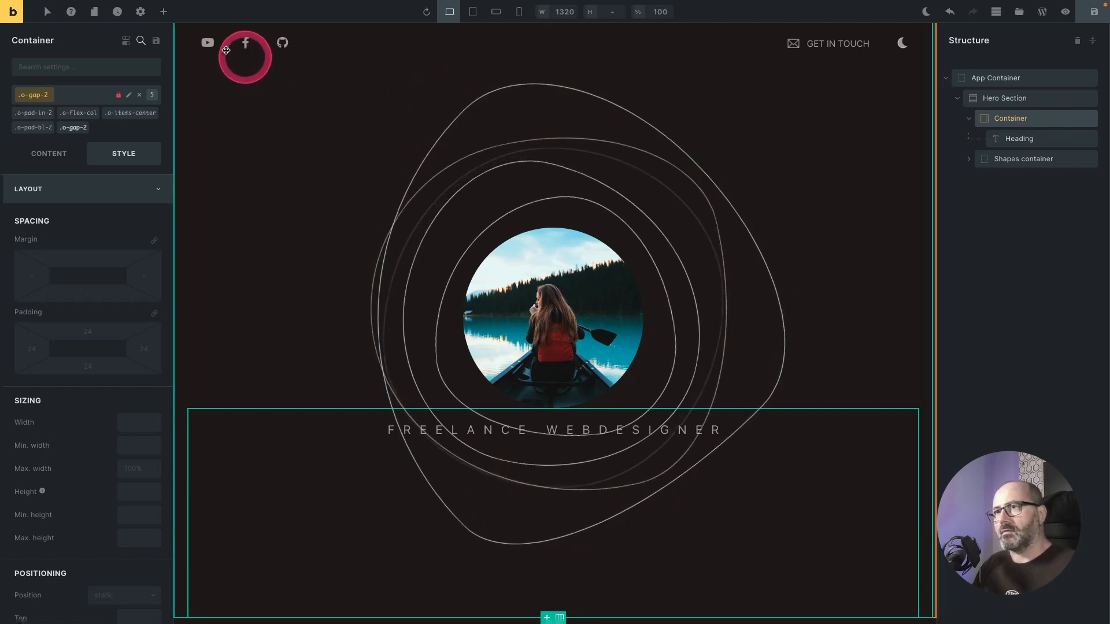
{"action": "left_click", "coordinate": [162, 13]}
{"action": "left_click", "coordinate": [111, 153]}
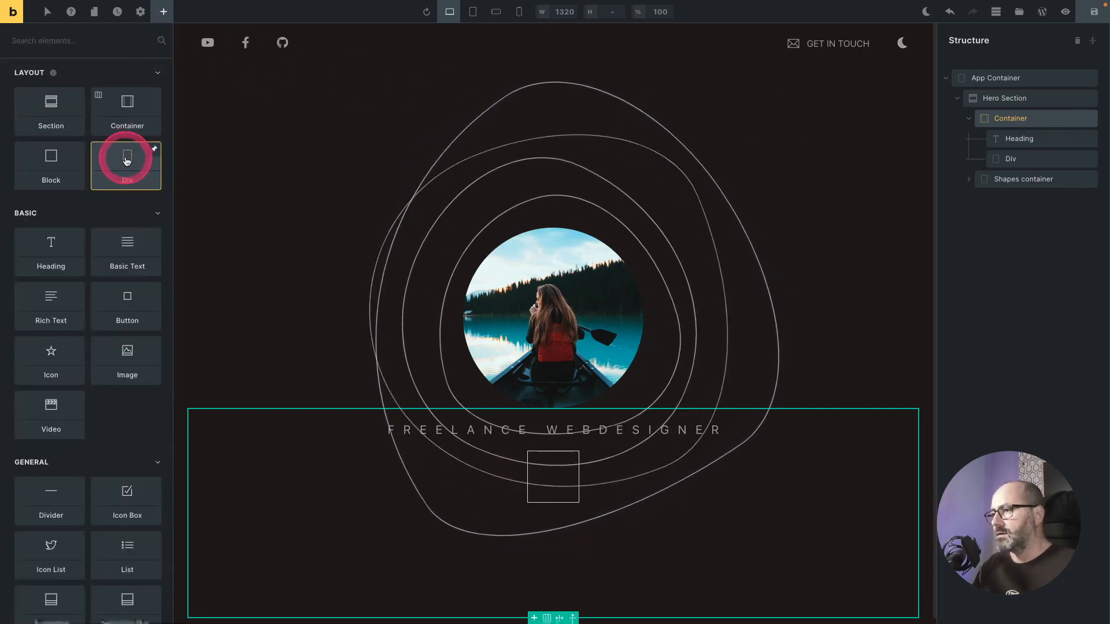
{"action": "left_click_drag", "start_coordinate": [155, 147], "coordinate": [981, 174]}
{"action": "left_click", "coordinate": [1013, 157]}
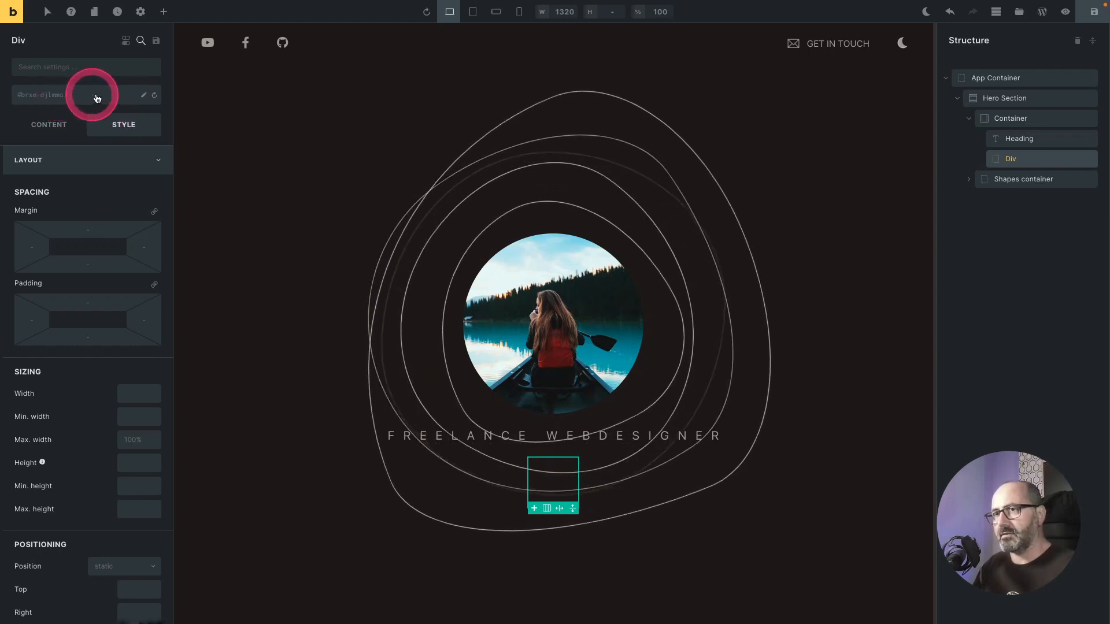
{"action": "left_click", "coordinate": [143, 94]}
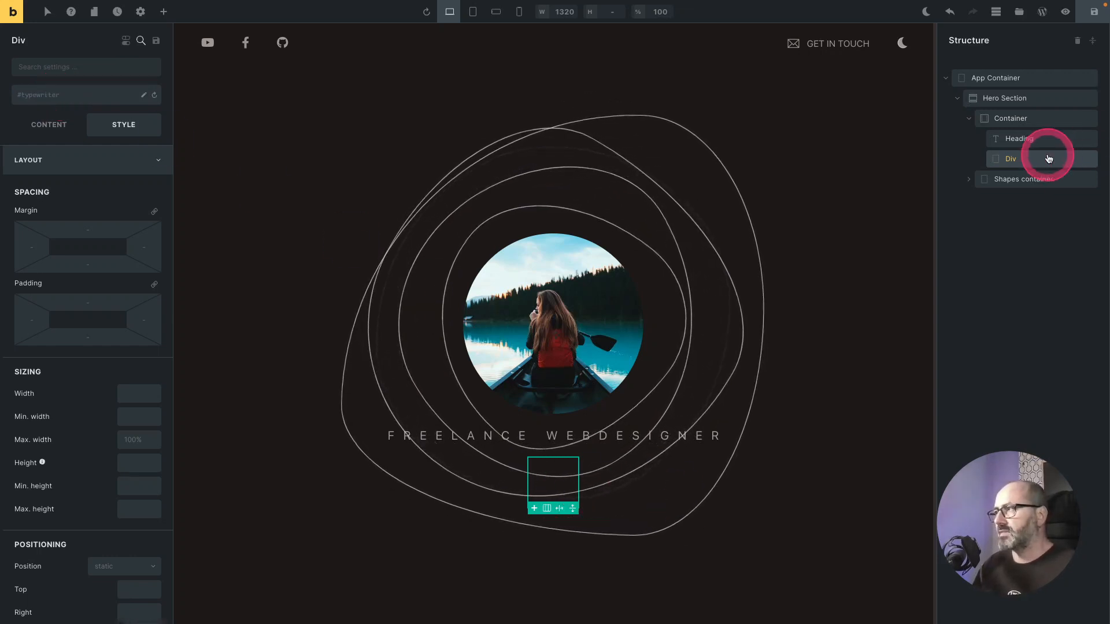
Step: Add a Code element to the Container below the Div and delete its sample code
{"action": "left_click", "coordinate": [1020, 126]}
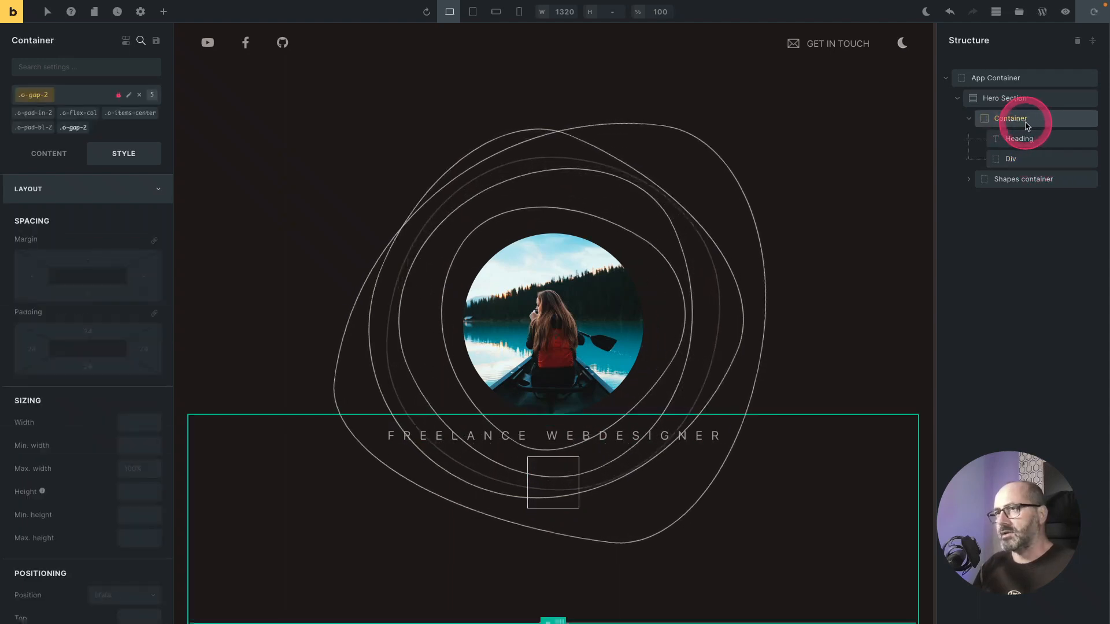
{"action": "left_click", "coordinate": [163, 12]}
{"action": "type", "text": "code"}
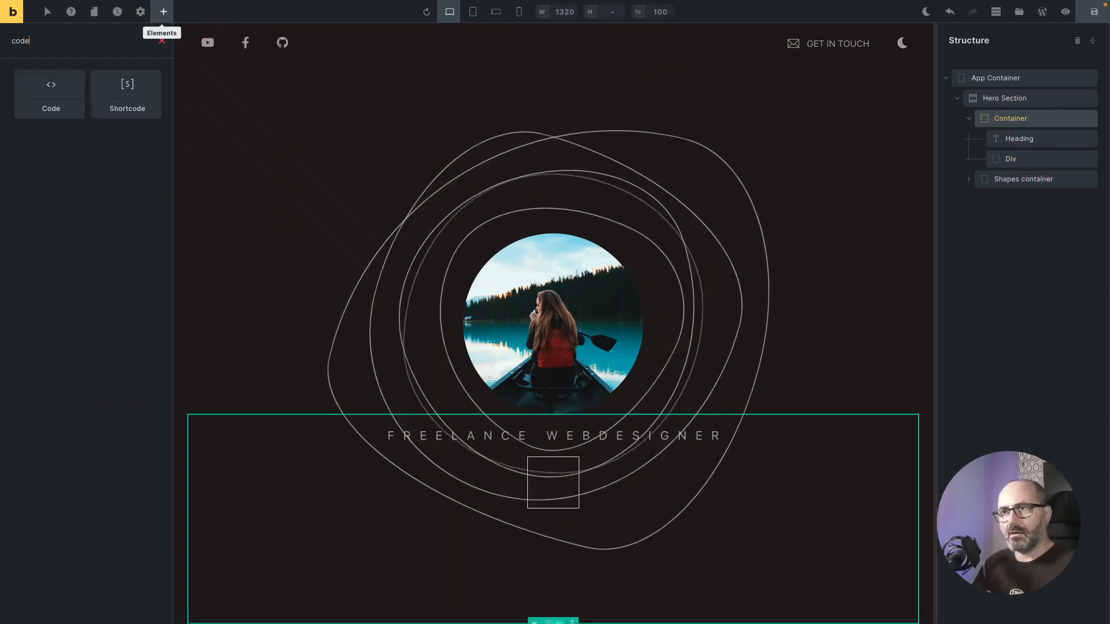
{"action": "left_click", "coordinate": [50, 94]}
{"action": "left_click_drag", "start_coordinate": [280, 228], "coordinate": [31, 169]}
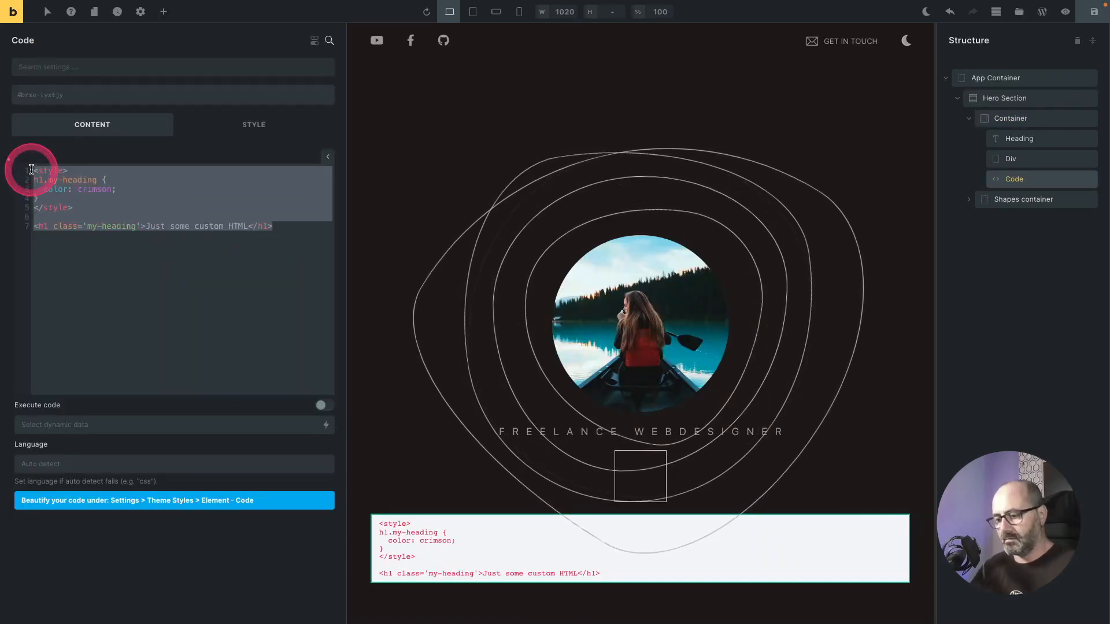
{"action": "key", "text": "BackSpace"}
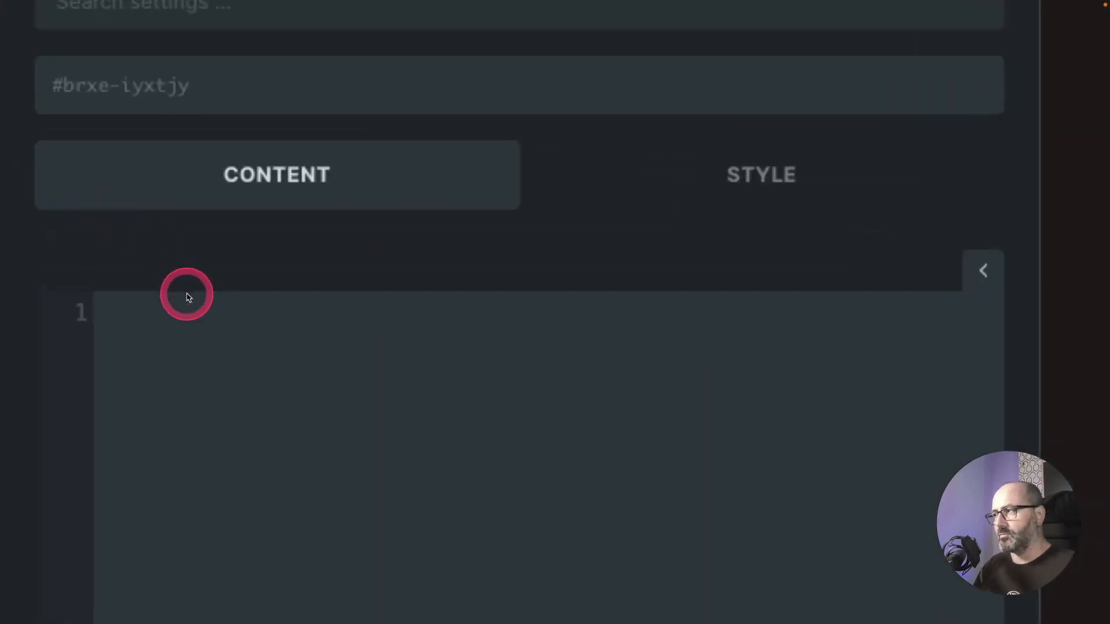
Step: Paste a script tag loading typewriter-effect@latest/dist/core.js from unpkg, followed by an empty script block, into the Code element
{"action": "left_click", "coordinate": [176, 315]}
{"action": "scroll", "coordinate": [176, 314], "scroll_direction": "down", "scroll_amount": 2}
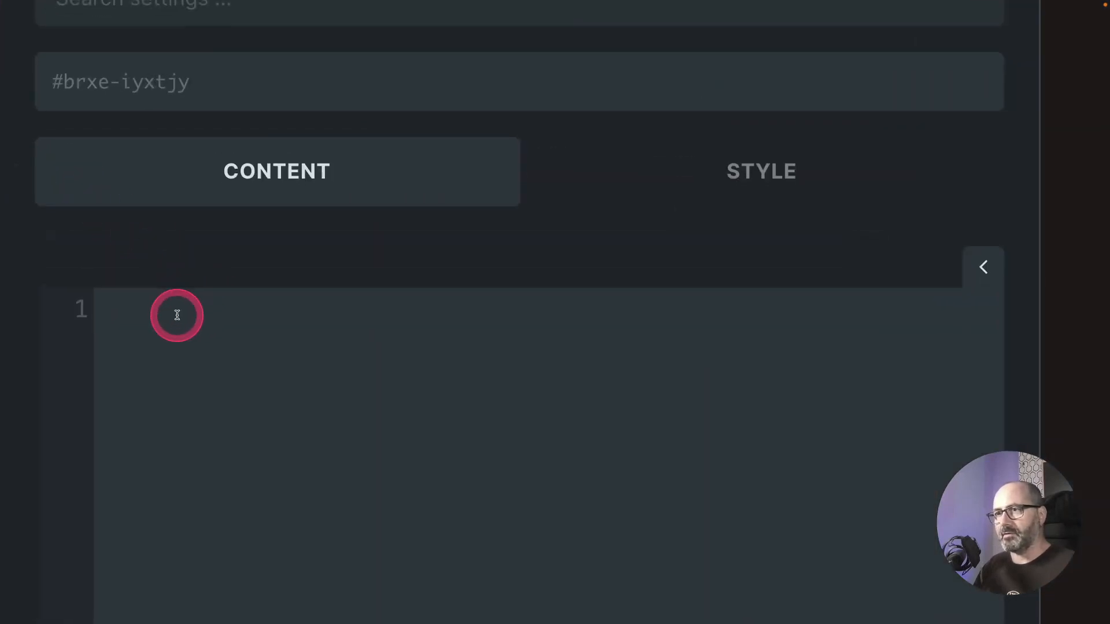
{"action": "type", "text": "<script src=\"https://unpkg.com/typewriter-effect@latest/dist/core.js\"></script>"}
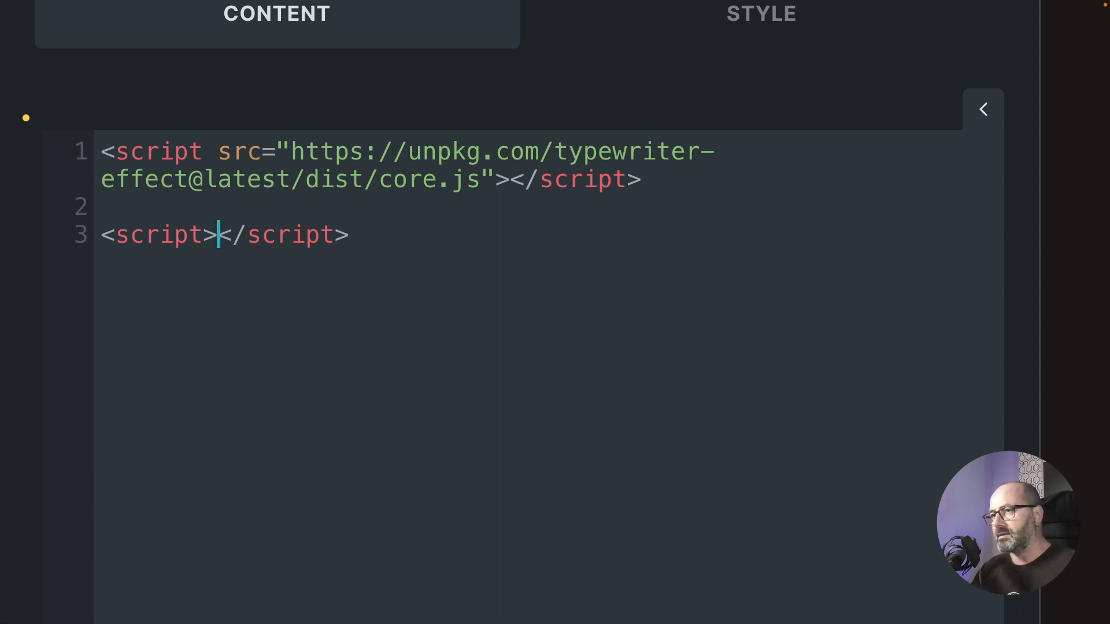
Step: Copy the Basic example code from the TypewriterJS readme and paste it into the empty script block
{"action": "key", "text": "Return"}
{"action": "key", "text": "Return"}
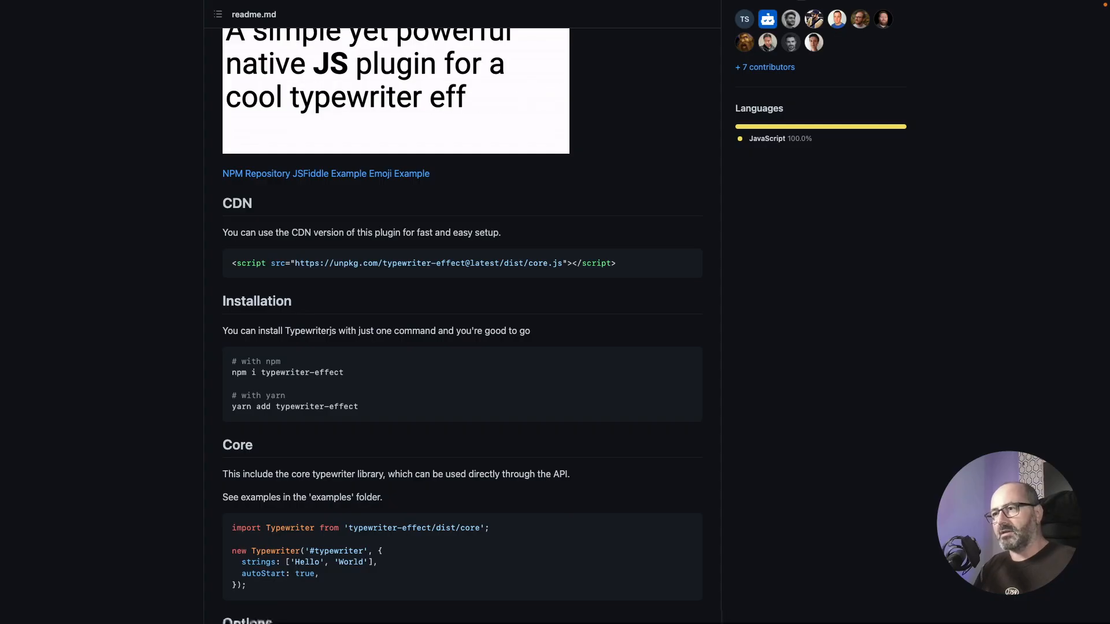
{"action": "scroll", "coordinate": [291, 406], "scroll_direction": "down", "scroll_amount": 15}
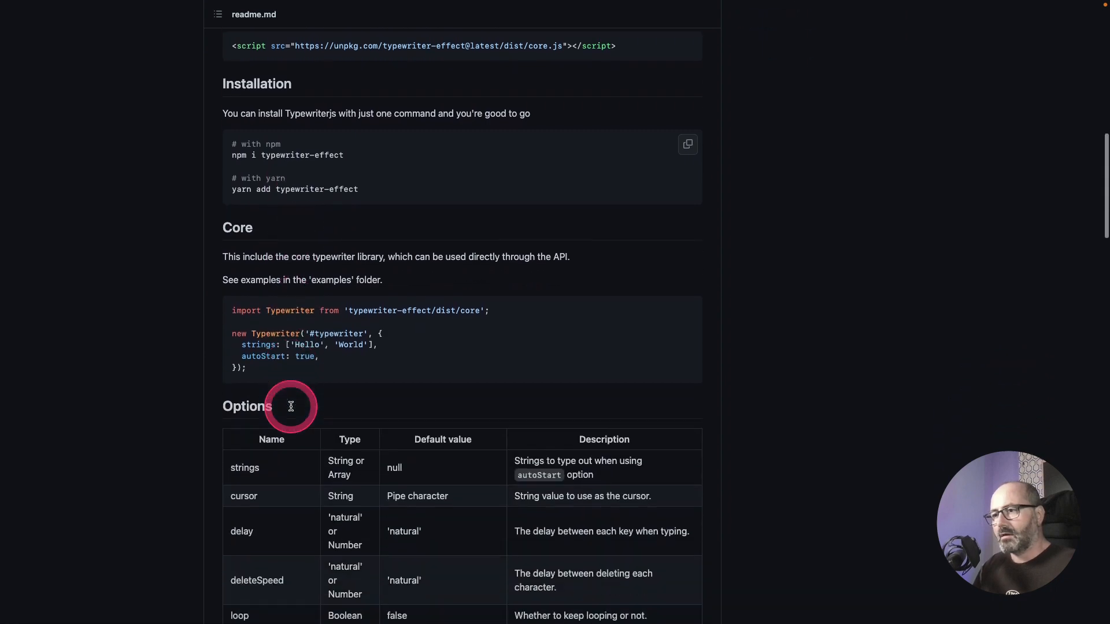
{"action": "scroll", "coordinate": [291, 410], "scroll_direction": "down", "scroll_amount": 10}
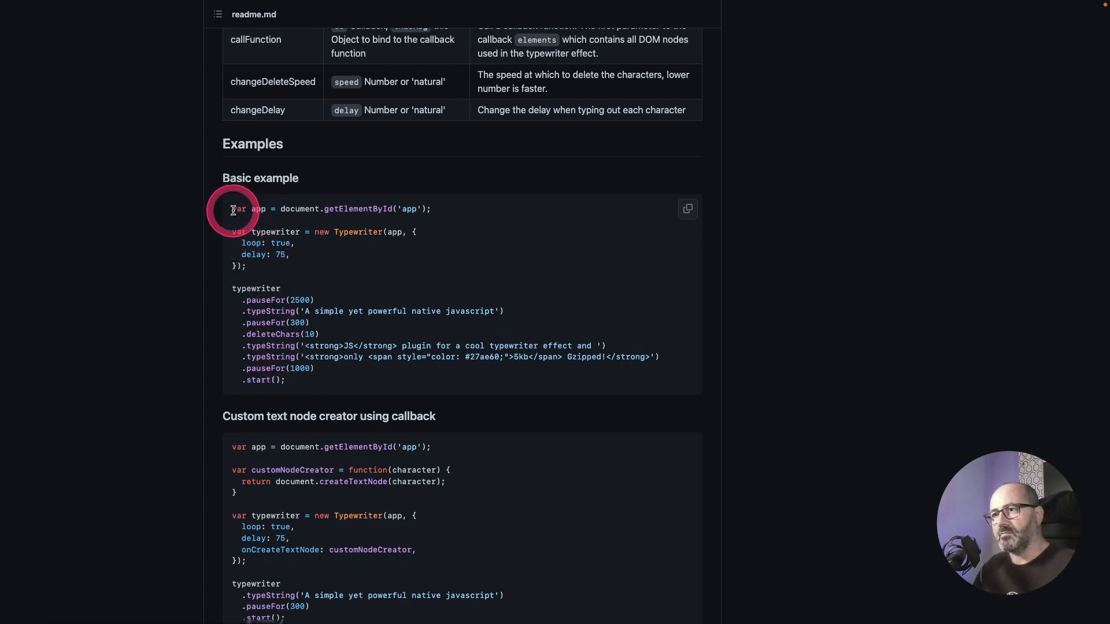
{"action": "left_click_drag", "start_coordinate": [233, 210], "coordinate": [298, 384]}
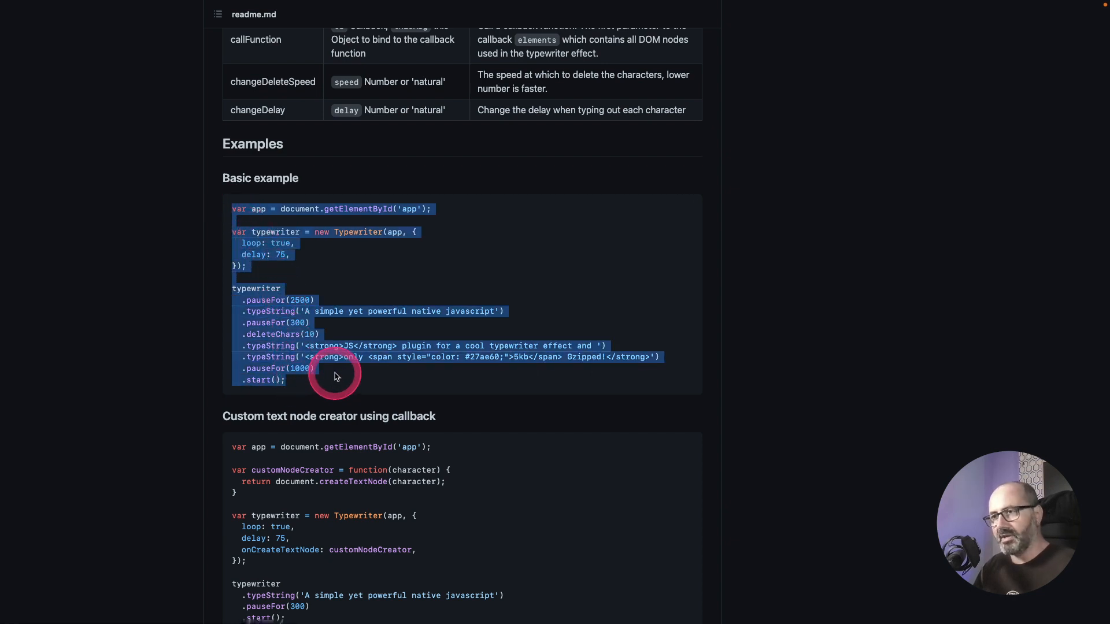
{"action": "key", "text": "super+Tab"}
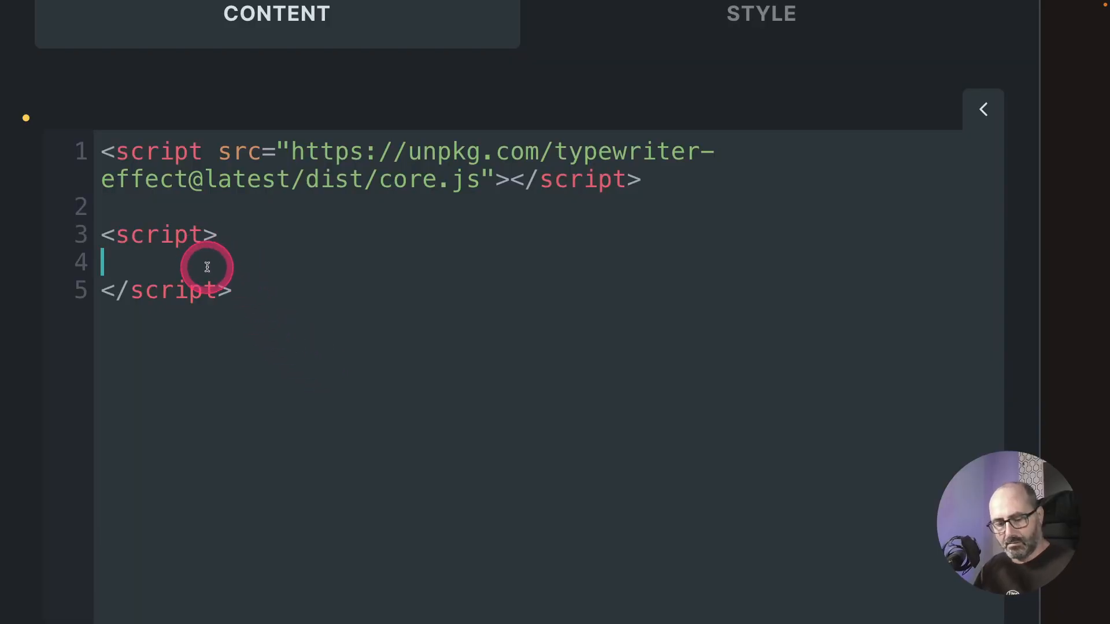
{"action": "key", "text": "super+v"}
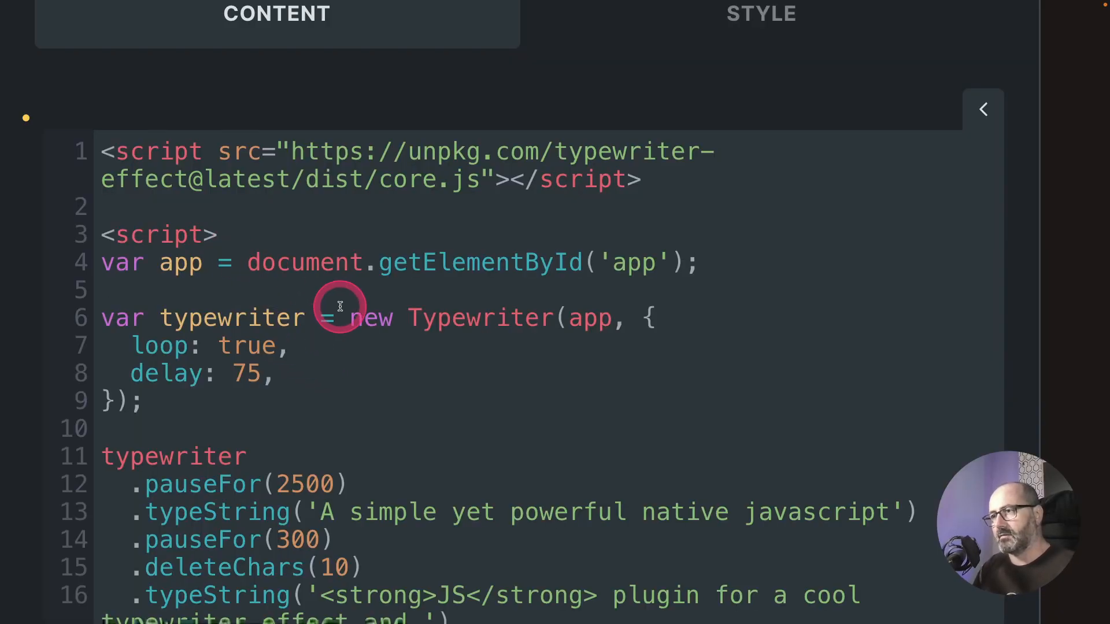
Step: Point getElementById at 'typewriter' and set the delay option to natural
{"action": "scroll", "coordinate": [340, 306], "scroll_direction": "down", "scroll_amount": 3}
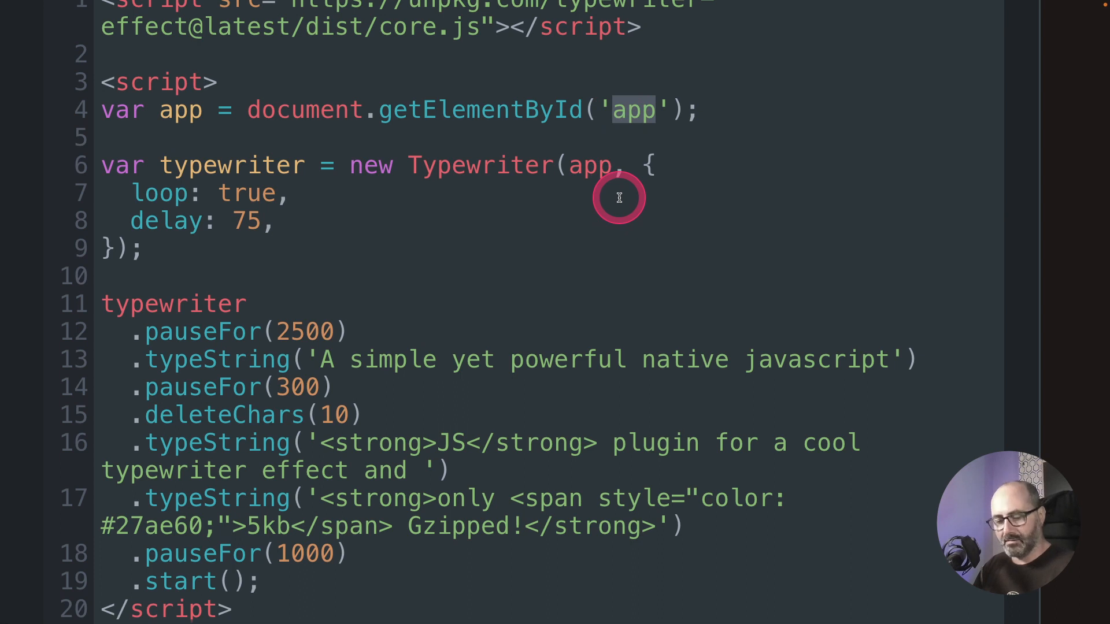
{"action": "type", "text": "typewriter"}
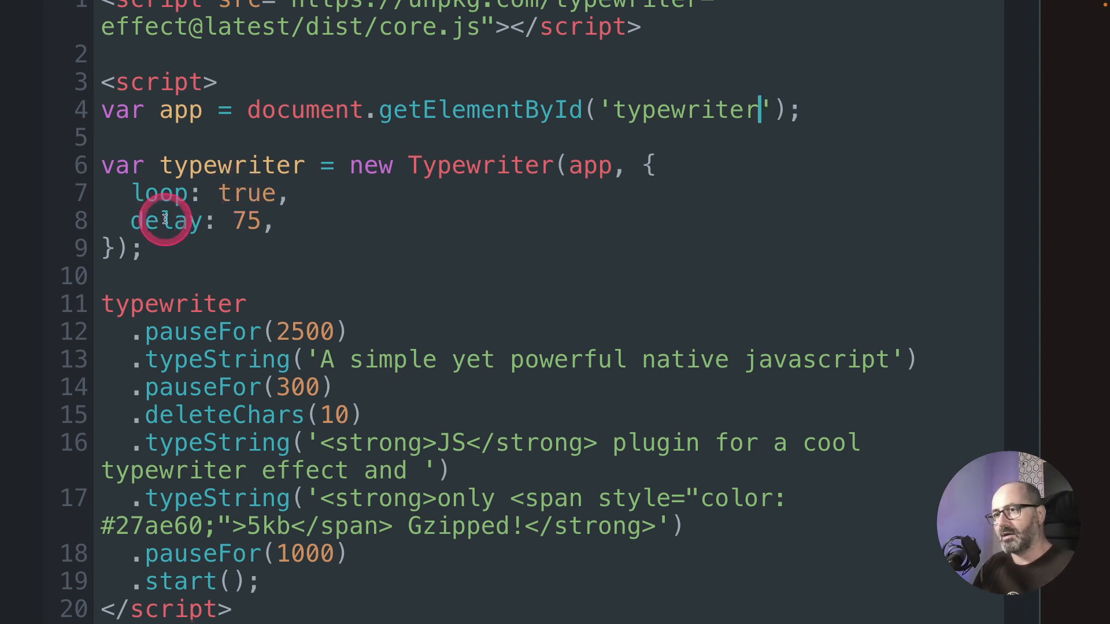
{"action": "left_click", "coordinate": [243, 220]}
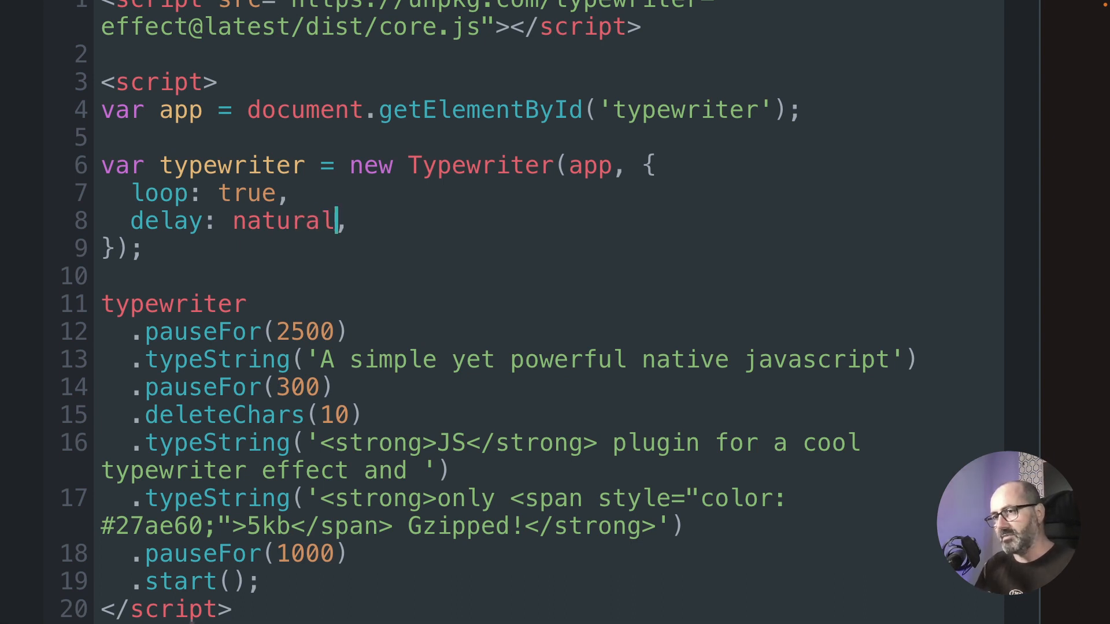
Step: Replace the typewriter chain with custom strings: an introduction with the author's name, 'A guy that loves WordPress', 'And loves client work even more!'
{"action": "scroll", "coordinate": [226, 236], "scroll_direction": "down", "scroll_amount": 3}
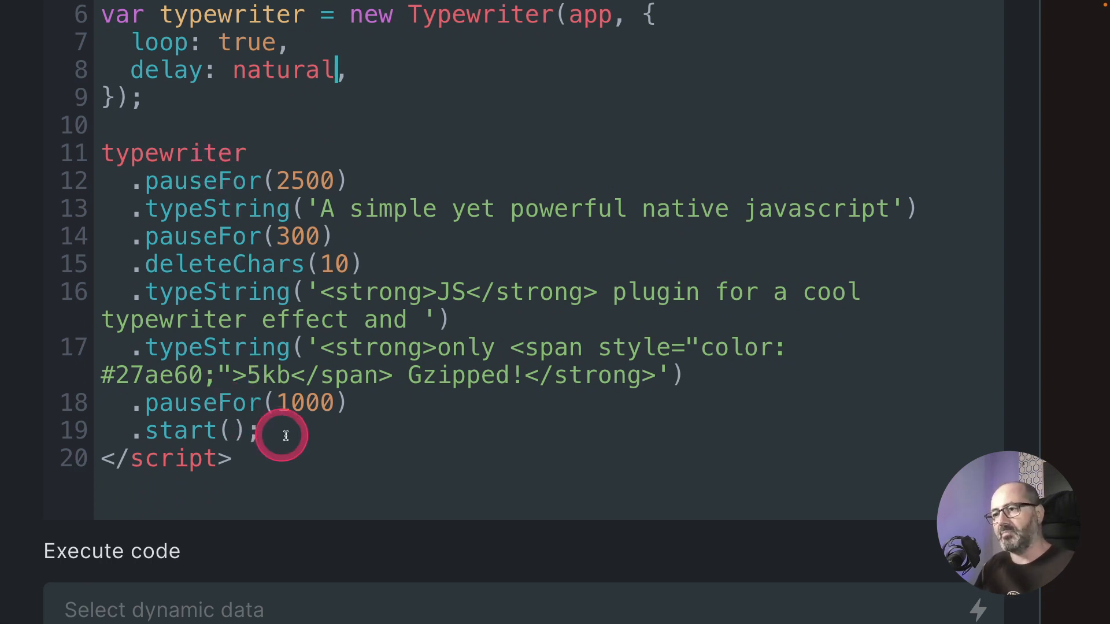
{"action": "left_click_drag", "start_coordinate": [290, 441], "coordinate": [95, 154]}
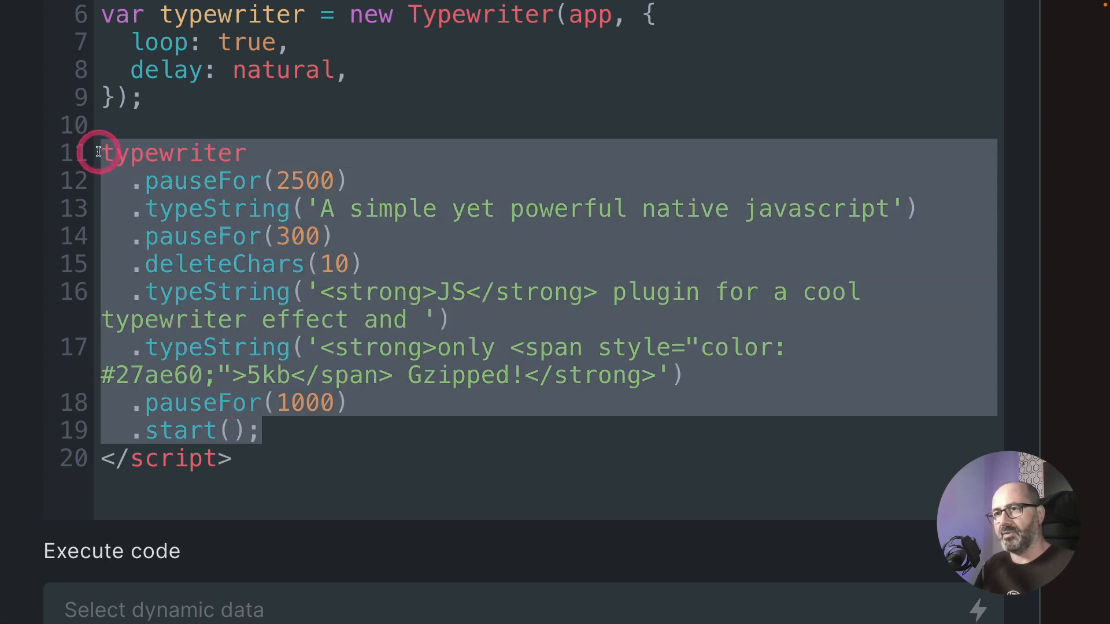
{"action": "type", "text": "typewriter   .pauseFor(2500)   .typeString('Hi, my name is Cédric')   .pauseFor(1000)   .deleteAll()   .typeString('A guy that loves WordPress')   .pauseFor(1000)   .deleteAll()   .typeString('And loves client work even more!')   .pauseFor(1000)   .start();"}
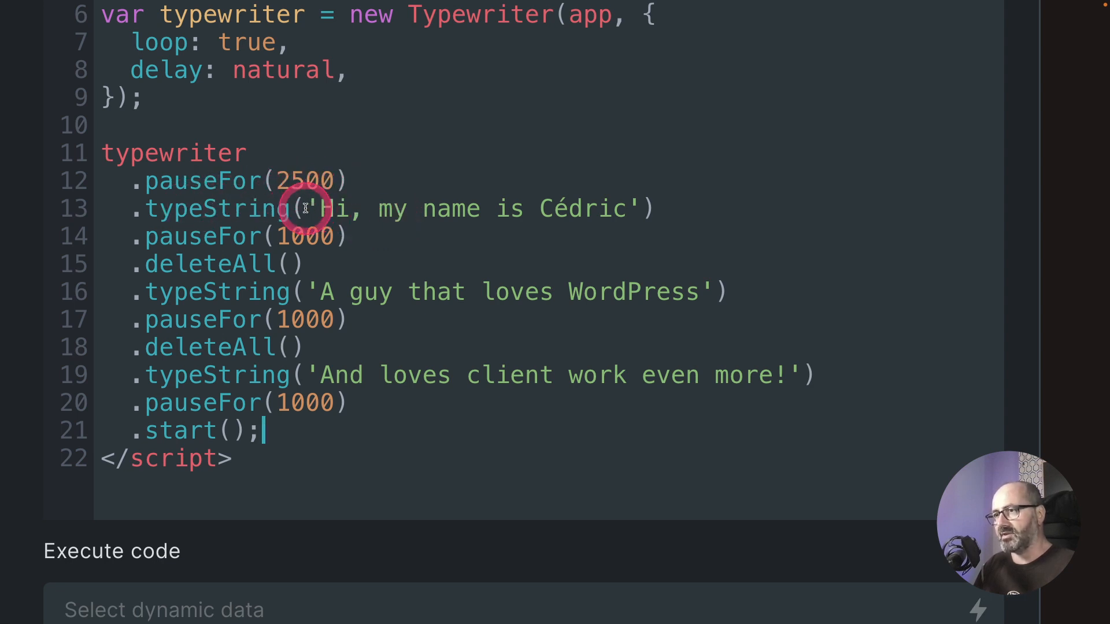
Step: Review the pasted typeString, pauseFor and deleteAll lines of the script
{"action": "left_click_drag", "start_coordinate": [305, 209], "coordinate": [629, 209]}
{"action": "left_click_drag", "start_coordinate": [629, 209], "coordinate": [335, 221]}
{"action": "left_click", "coordinate": [333, 232]}
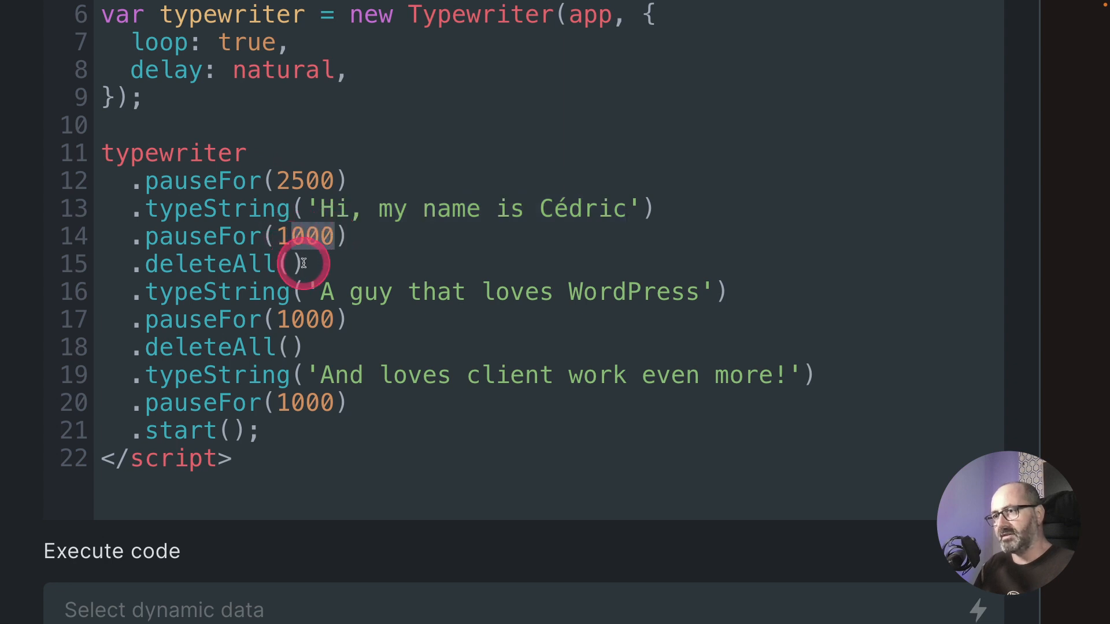
{"action": "left_click_drag", "start_coordinate": [304, 264], "coordinate": [656, 292]}
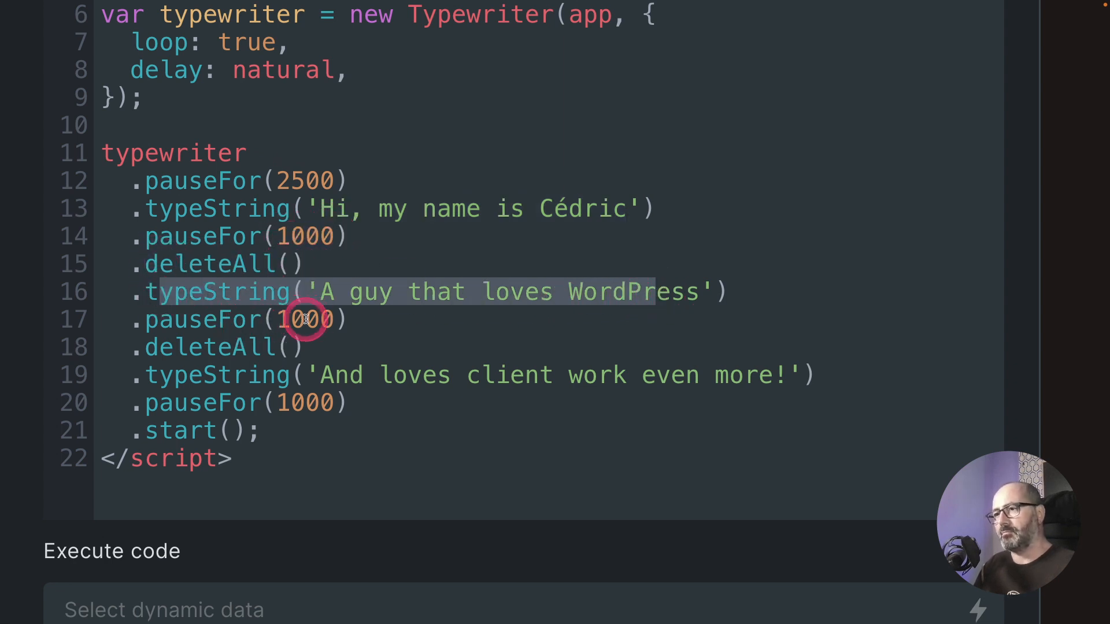
{"action": "left_click_drag", "start_coordinate": [304, 319], "coordinate": [209, 314]}
{"action": "left_click_drag", "start_coordinate": [281, 347], "coordinate": [480, 377]}
{"action": "left_click_drag", "start_coordinate": [320, 402], "coordinate": [172, 422]}
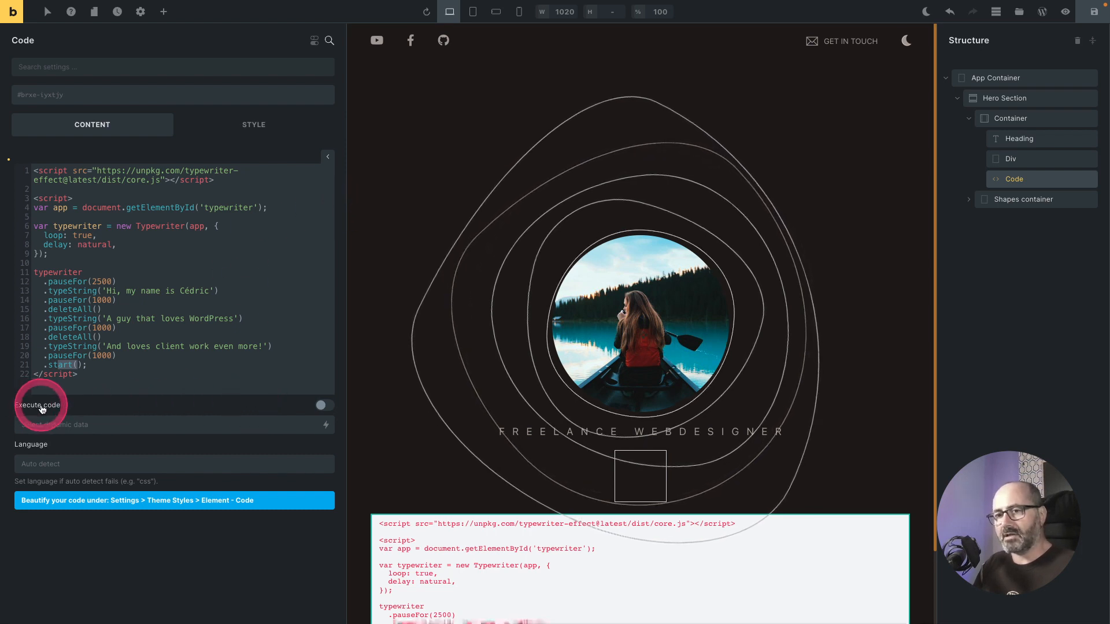
Step: Enable Execute code for the Code element and save the page
{"action": "left_click", "coordinate": [322, 405]}
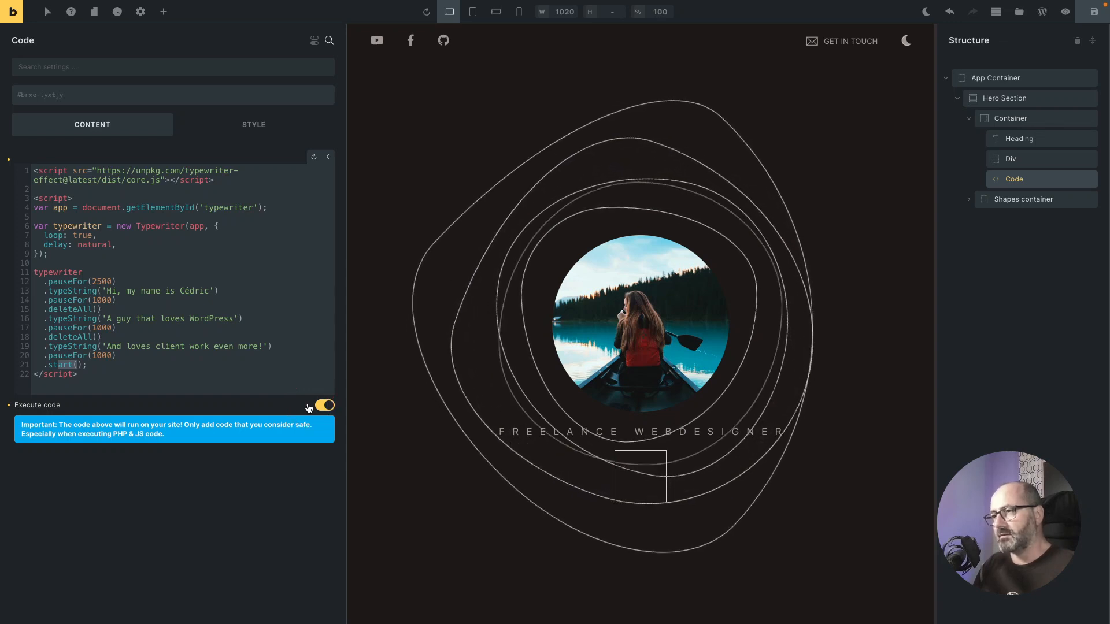
{"action": "left_click", "coordinate": [308, 408]}
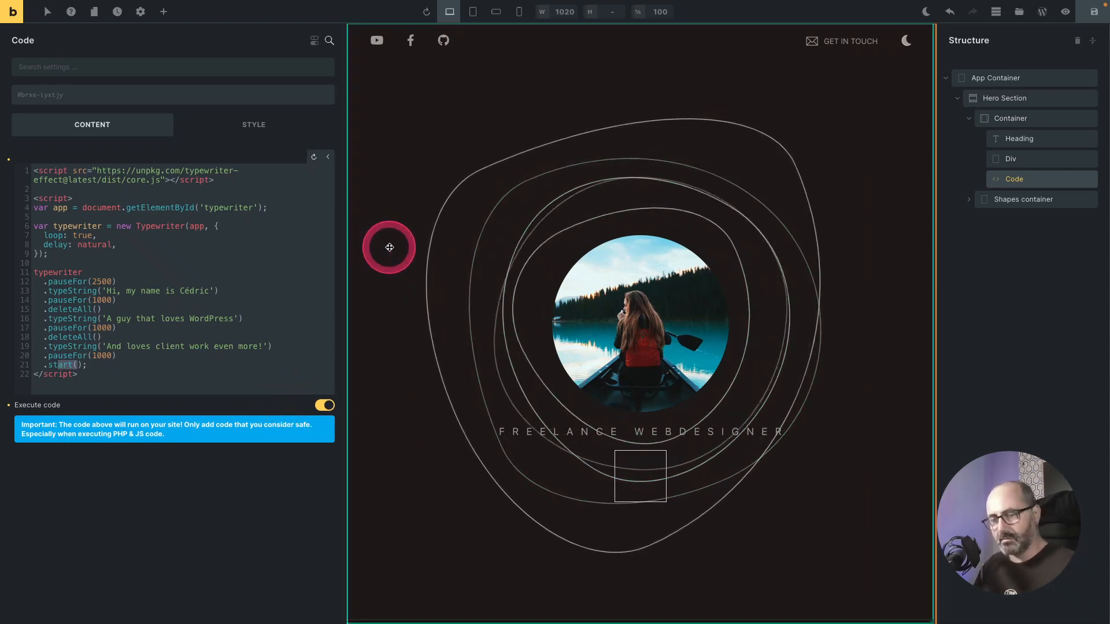
{"action": "key", "text": "ctrl+s"}
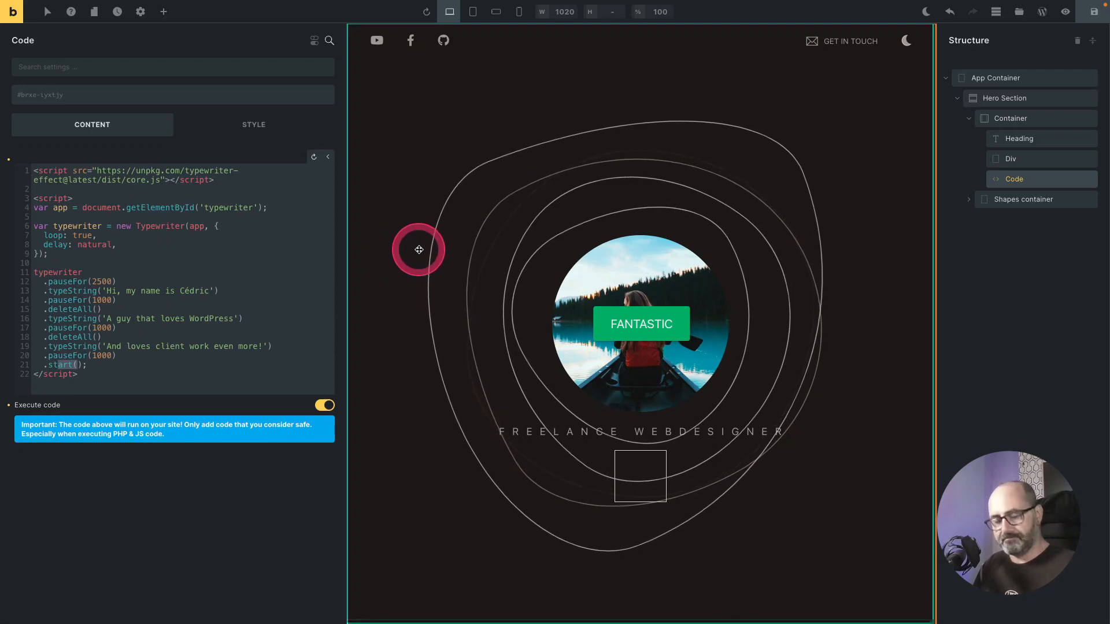
Step: Reload the front-end page to preview the typewriter effect, then return to the builder
{"action": "key", "text": "ctrl+Tab"}
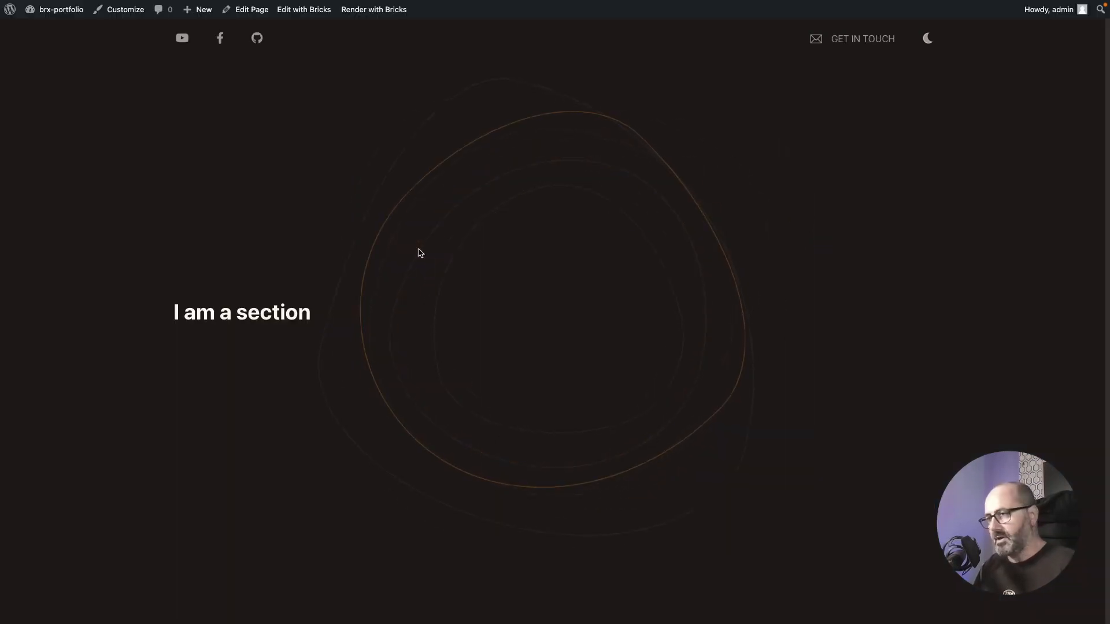
{"action": "key", "text": "super+r"}
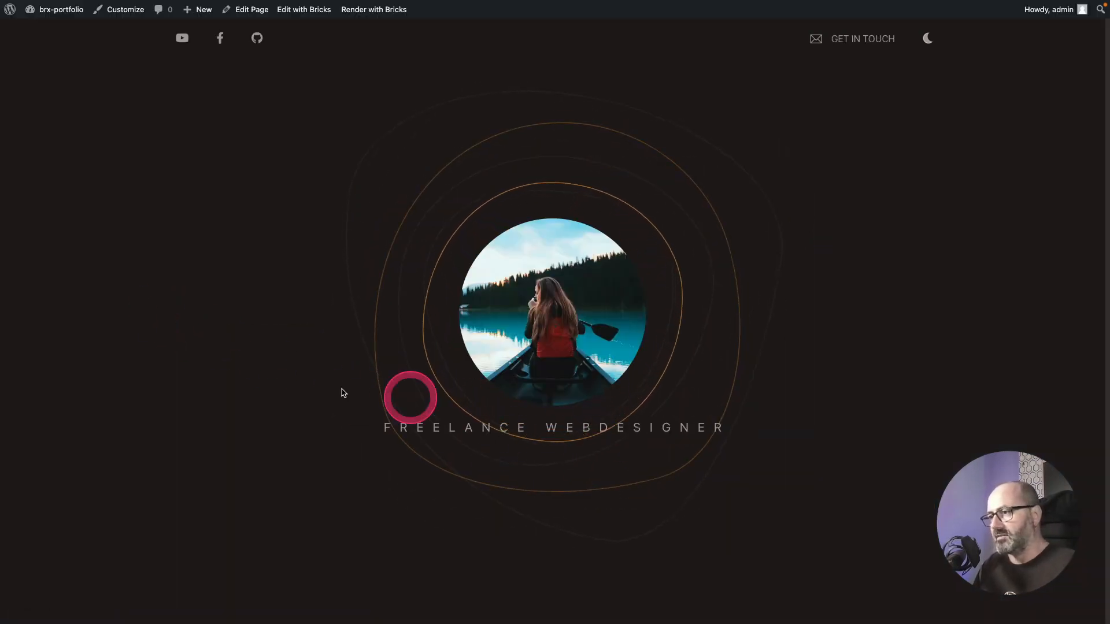
{"action": "key", "text": "ctrl+Tab"}
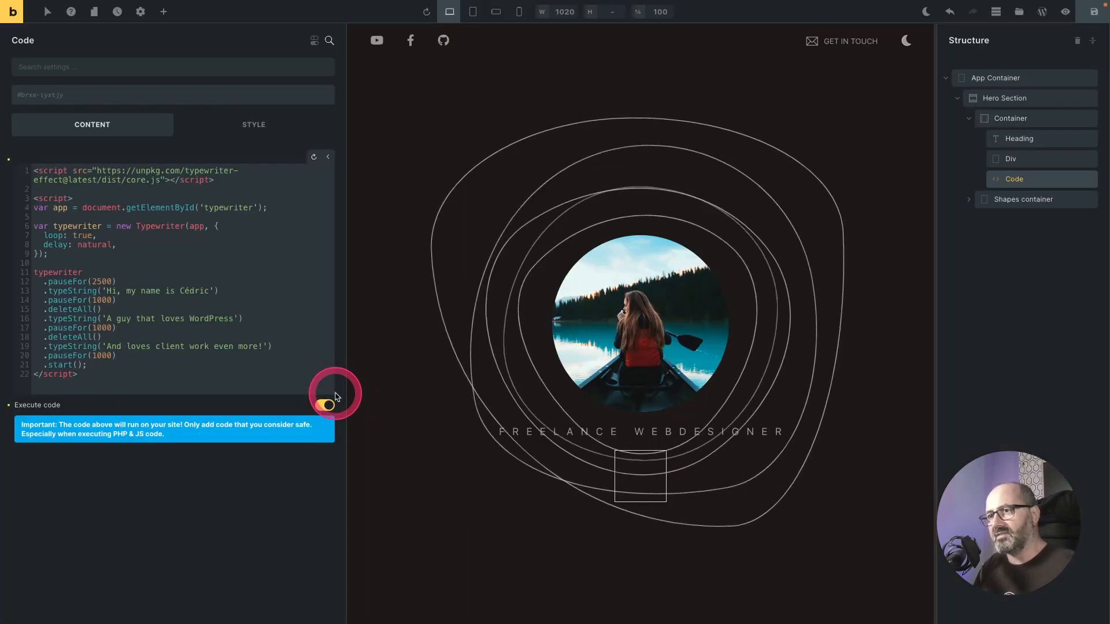
Step: Wrap the delay value in quotes as 'natural' and save the page
{"action": "left_click", "coordinate": [87, 247]}
{"action": "left_click", "coordinate": [78, 247]}
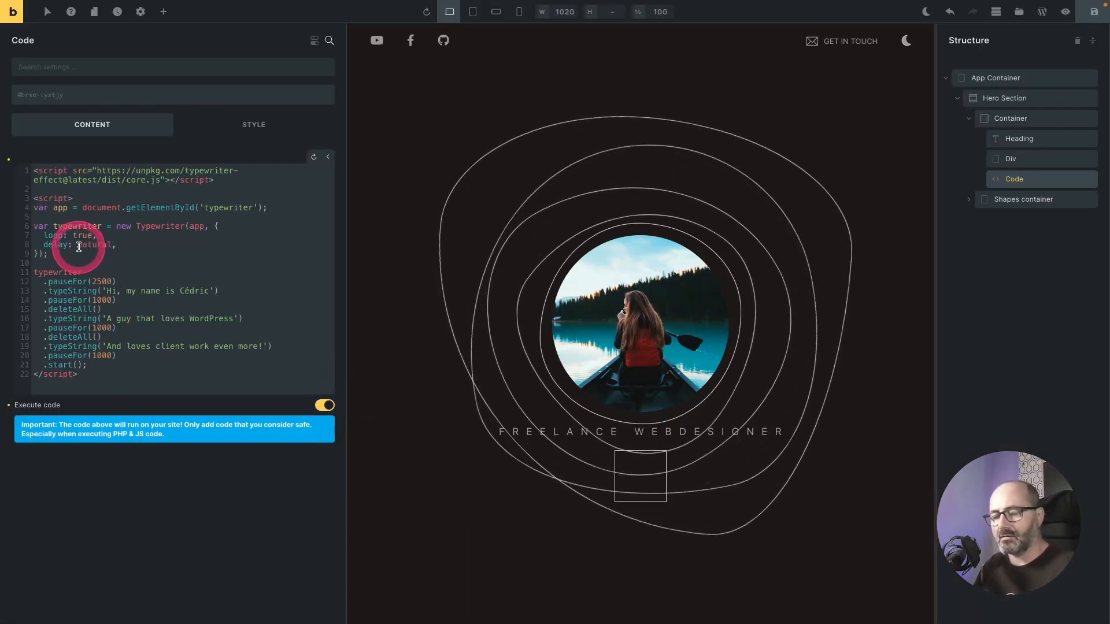
{"action": "type", "text": "'"}
{"action": "left_click", "coordinate": [110, 247]}
{"action": "type", "text": "'"}
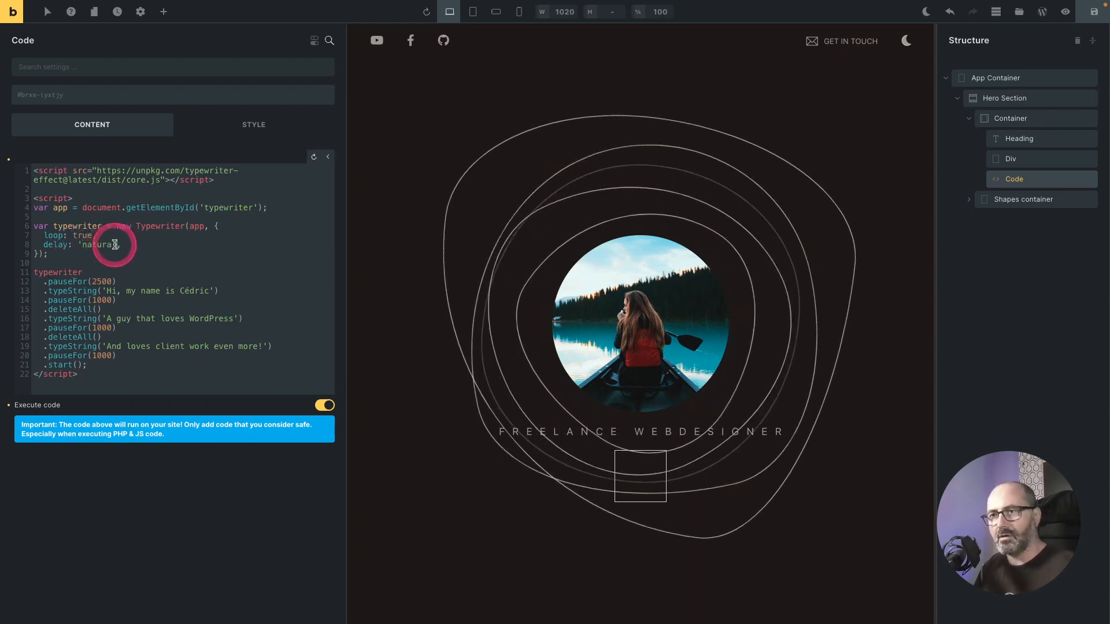
{"action": "key", "text": "ctrl+s"}
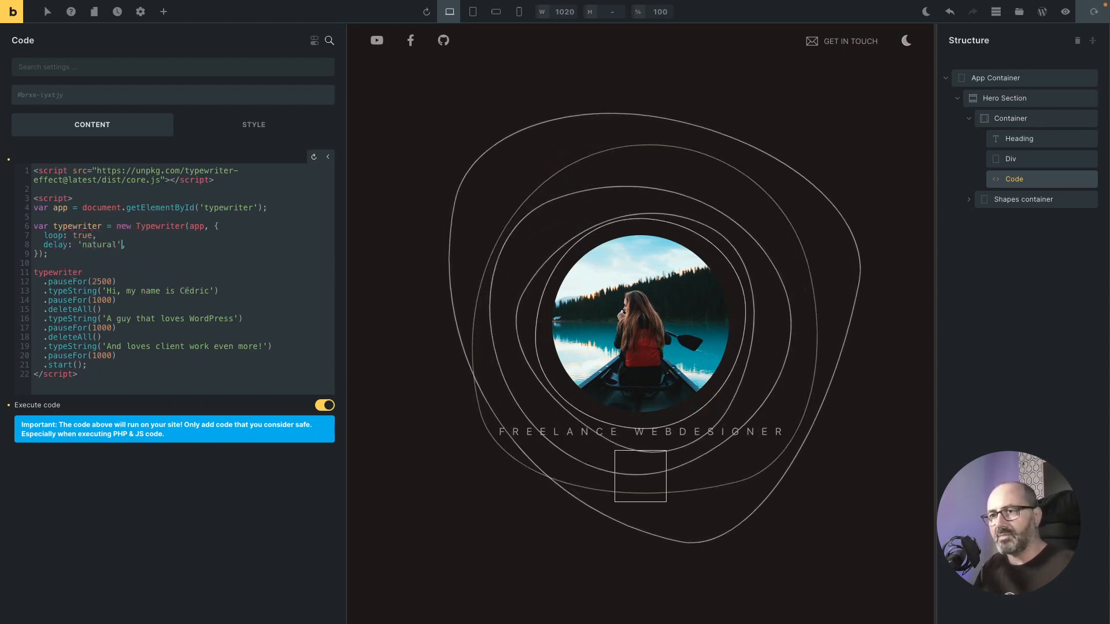
Step: Rename the Div in the structure to Typewriter Container
{"action": "left_click", "coordinate": [267, 323]}
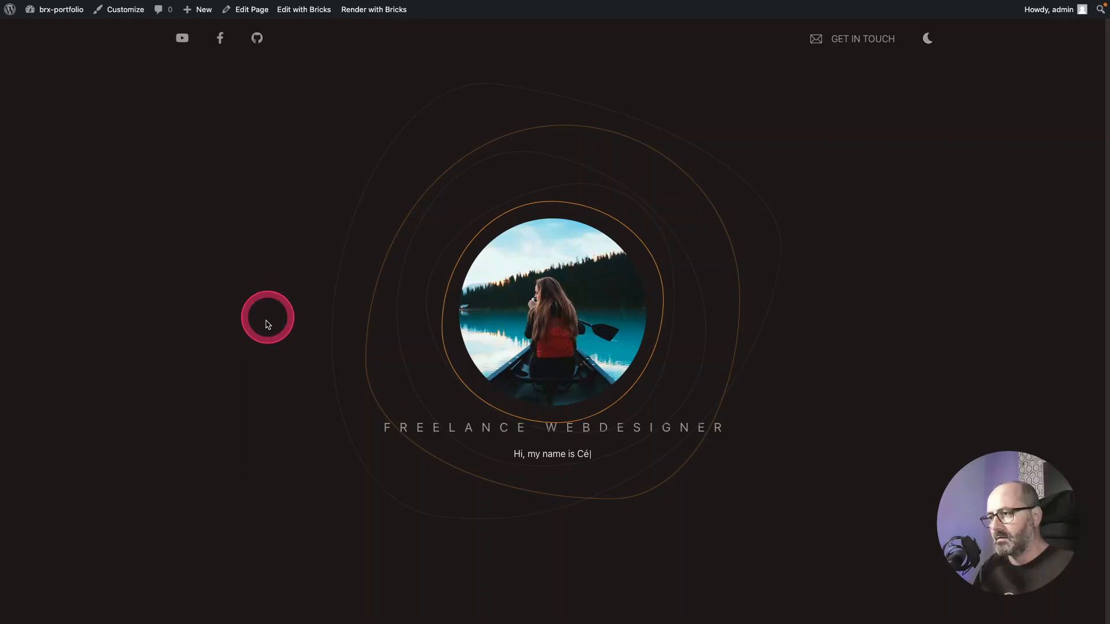
{"action": "left_click", "coordinate": [571, 484]}
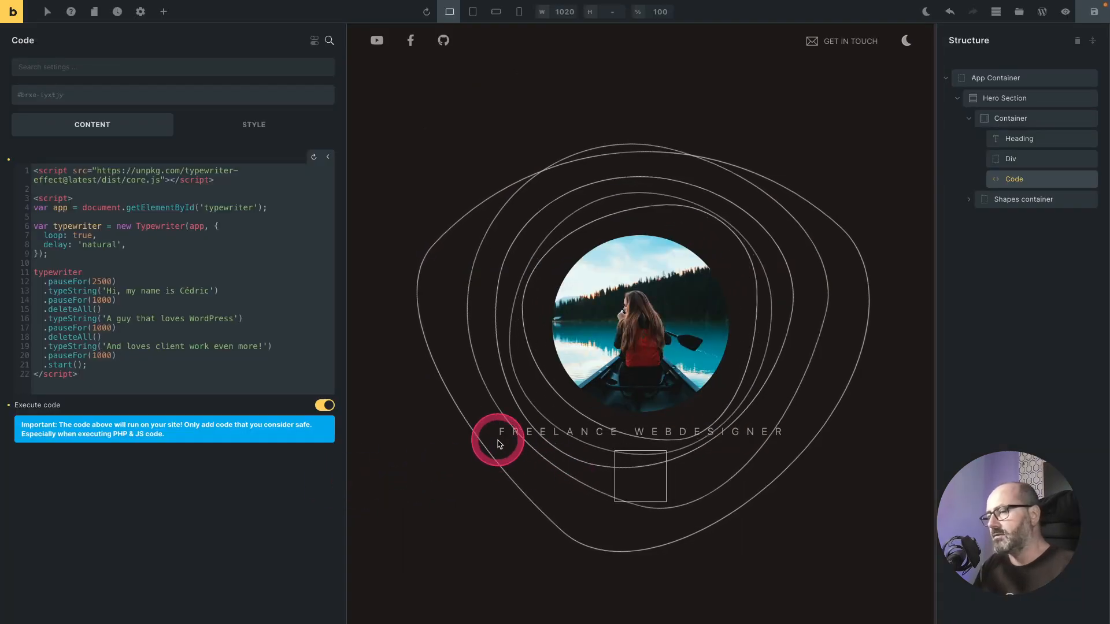
{"action": "left_click", "coordinate": [1020, 166]}
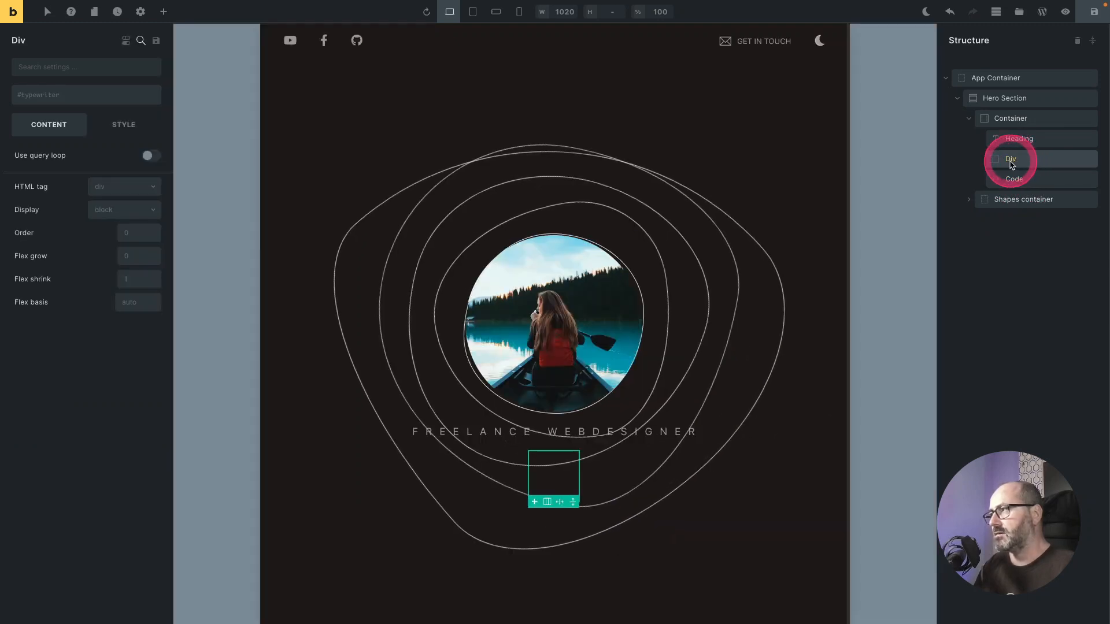
{"action": "double_click", "coordinate": [1011, 160]}
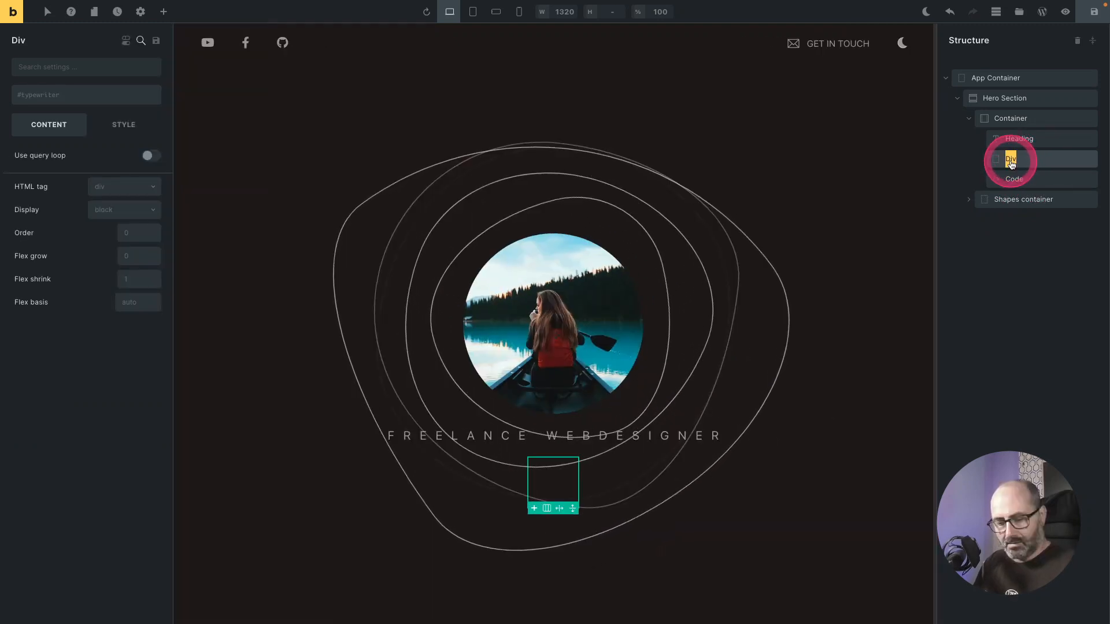
{"action": "type", "text": "Typewriter"}
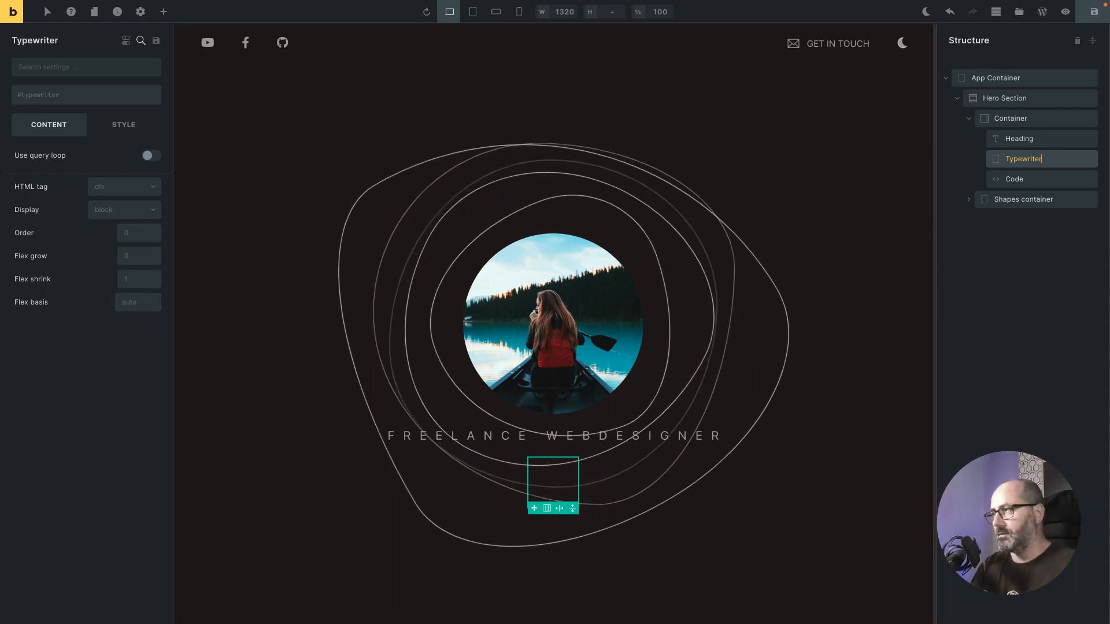
{"action": "type", "text": " Container"}
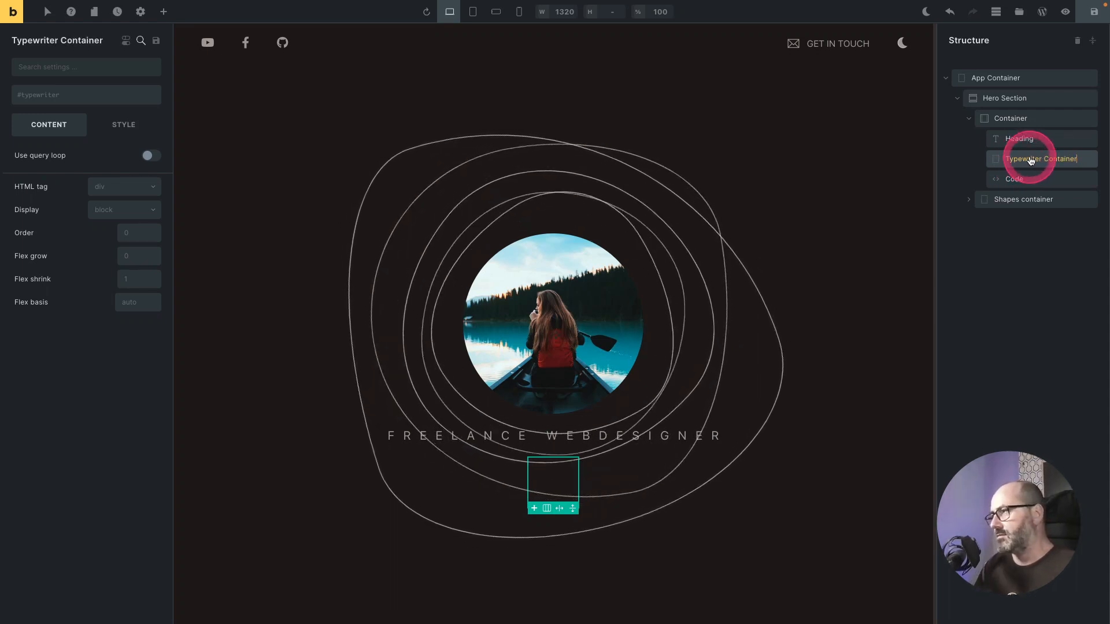
Step: Set the Typewriter Container's typography colour to the Text 1 theme neutral
{"action": "left_click", "coordinate": [124, 124]}
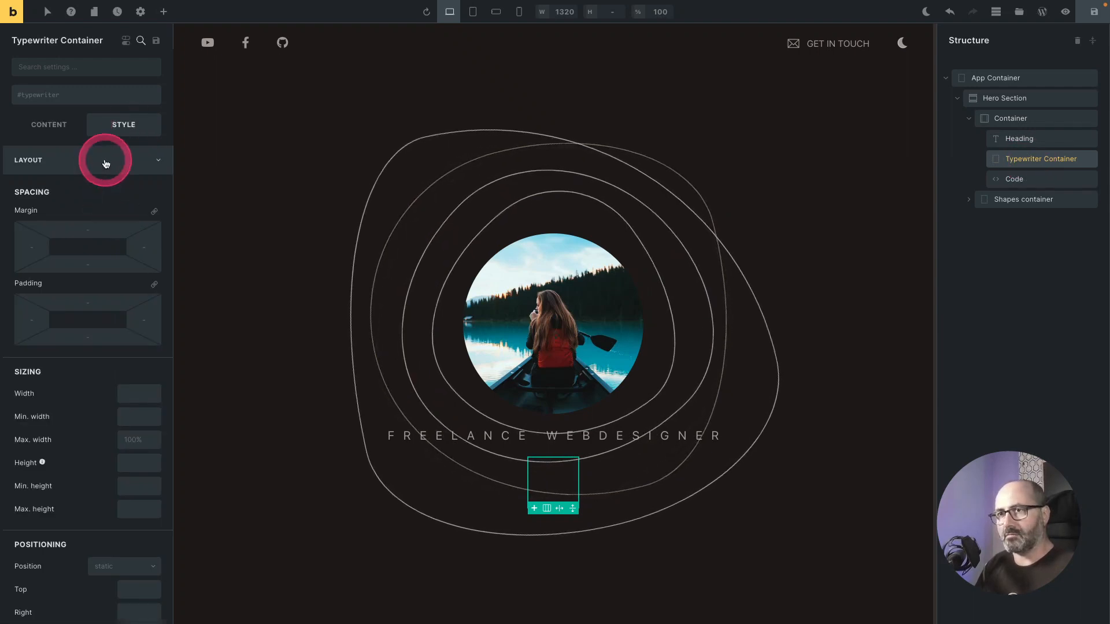
{"action": "left_click", "coordinate": [106, 161]}
{"action": "left_click", "coordinate": [106, 200]}
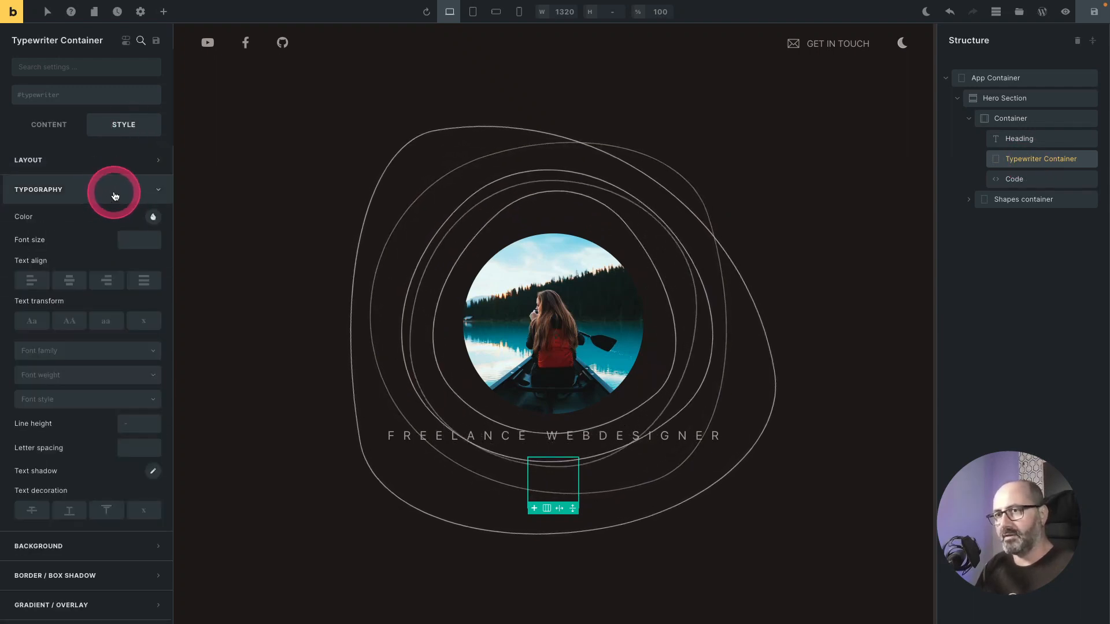
{"action": "left_click", "coordinate": [154, 218]}
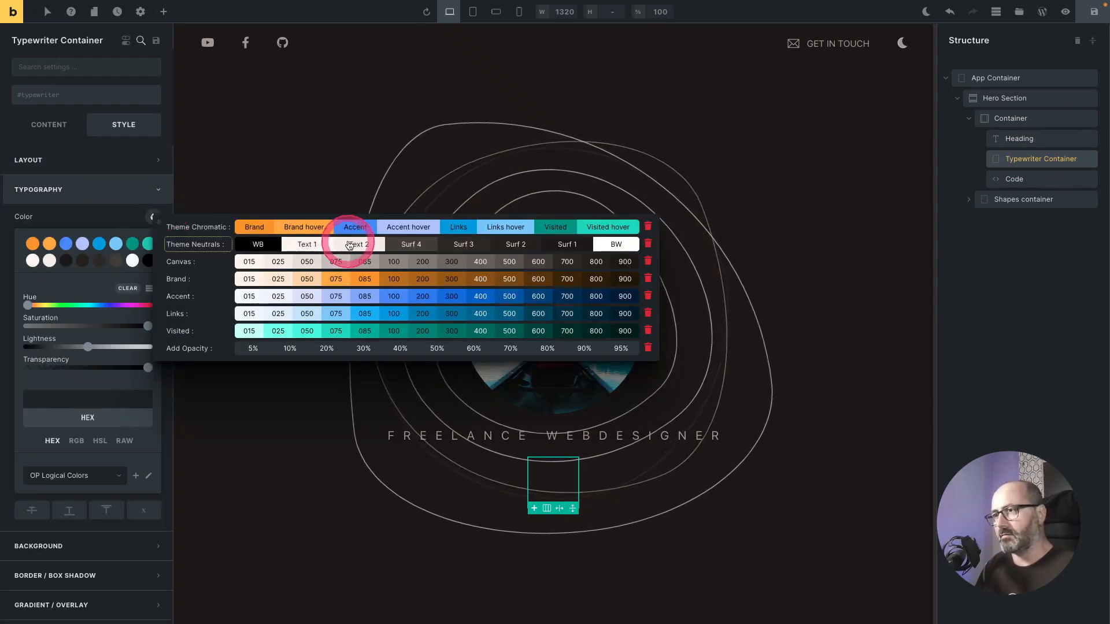
{"action": "left_click", "coordinate": [320, 247]}
Step: Set the Typewriter Container's font size to the fluid size 5
{"action": "left_click", "coordinate": [133, 241]}
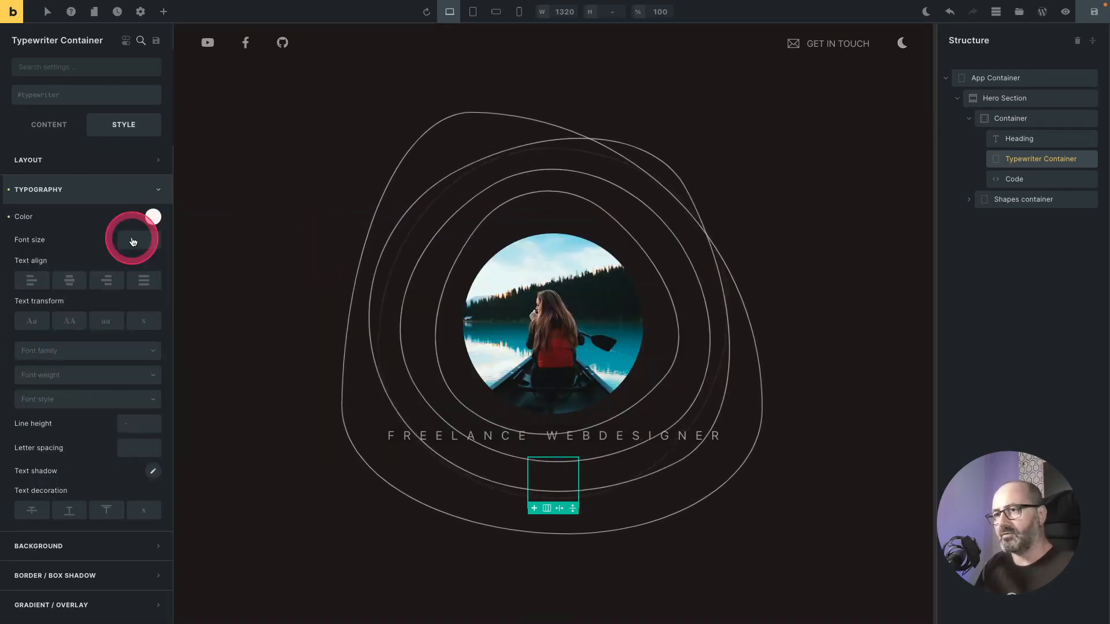
{"action": "left_click", "coordinate": [133, 242]}
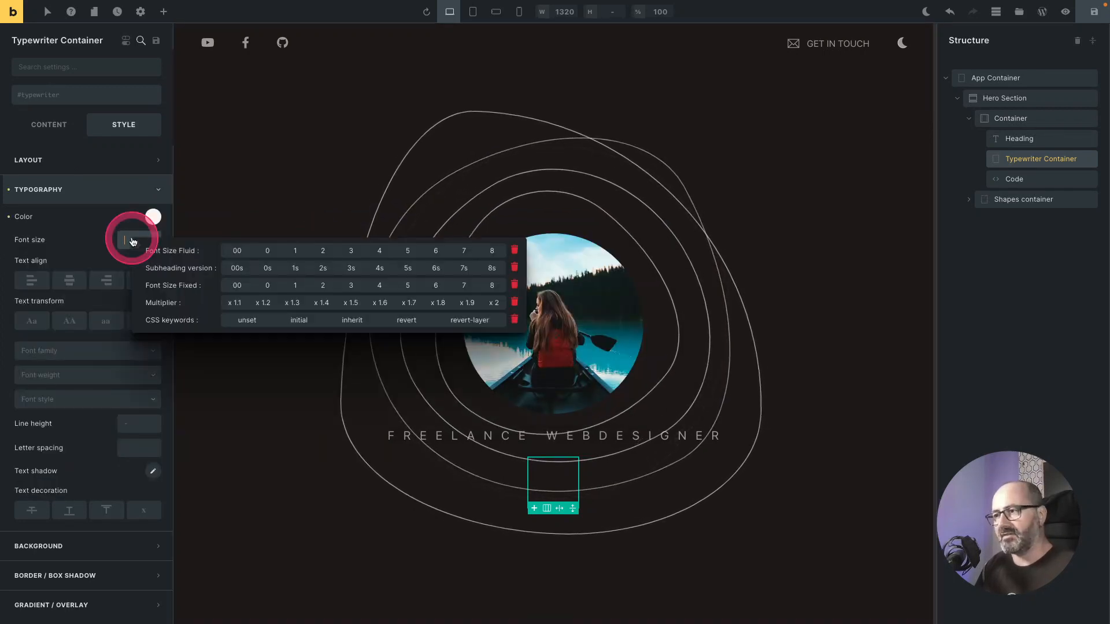
{"action": "left_click", "coordinate": [179, 255]}
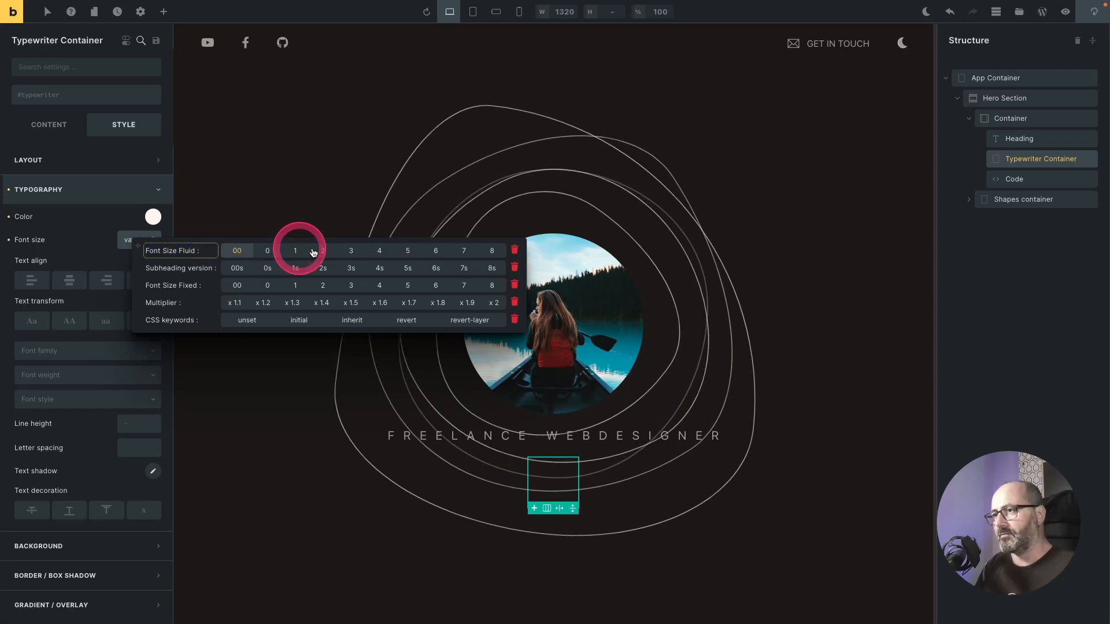
{"action": "left_click", "coordinate": [407, 253]}
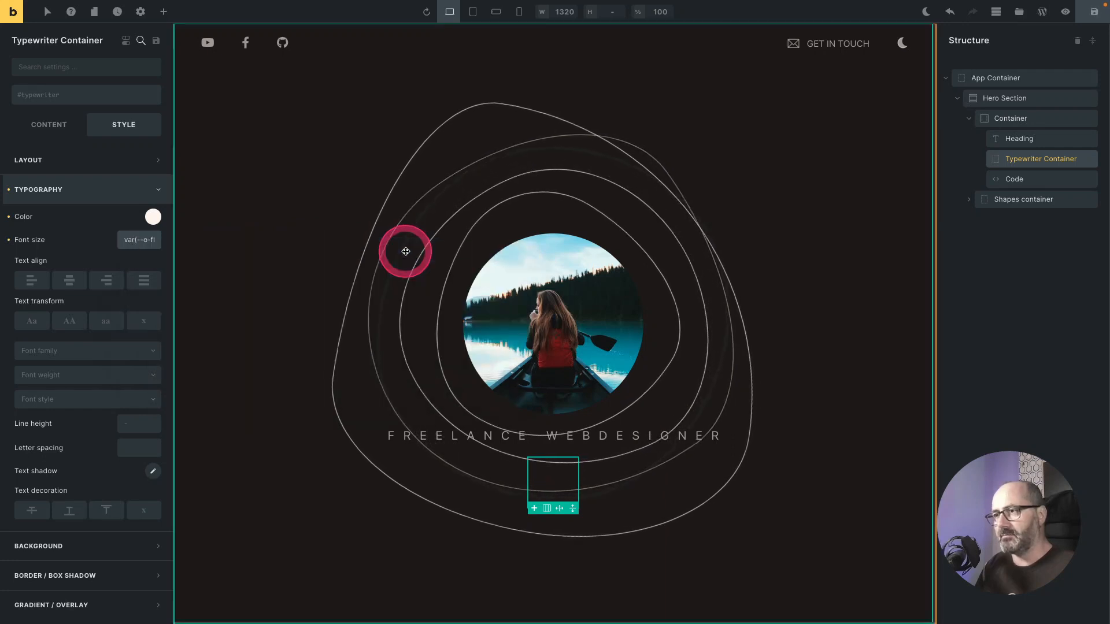
Step: Set the Typewriter Container's font weight to 600
{"action": "left_click", "coordinate": [104, 372]}
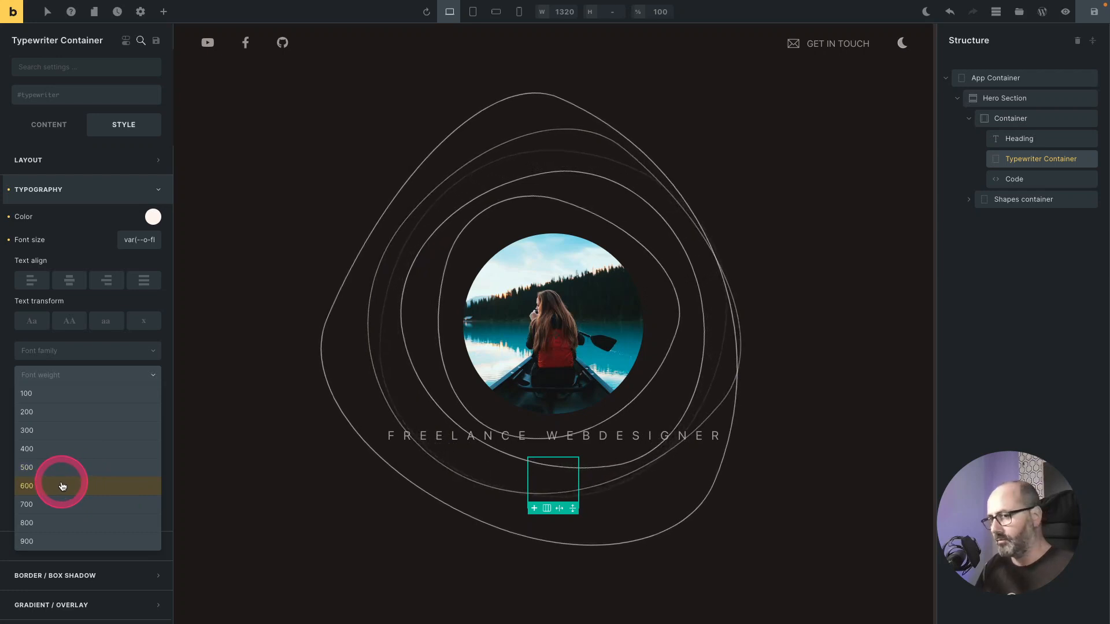
{"action": "left_click", "coordinate": [62, 486]}
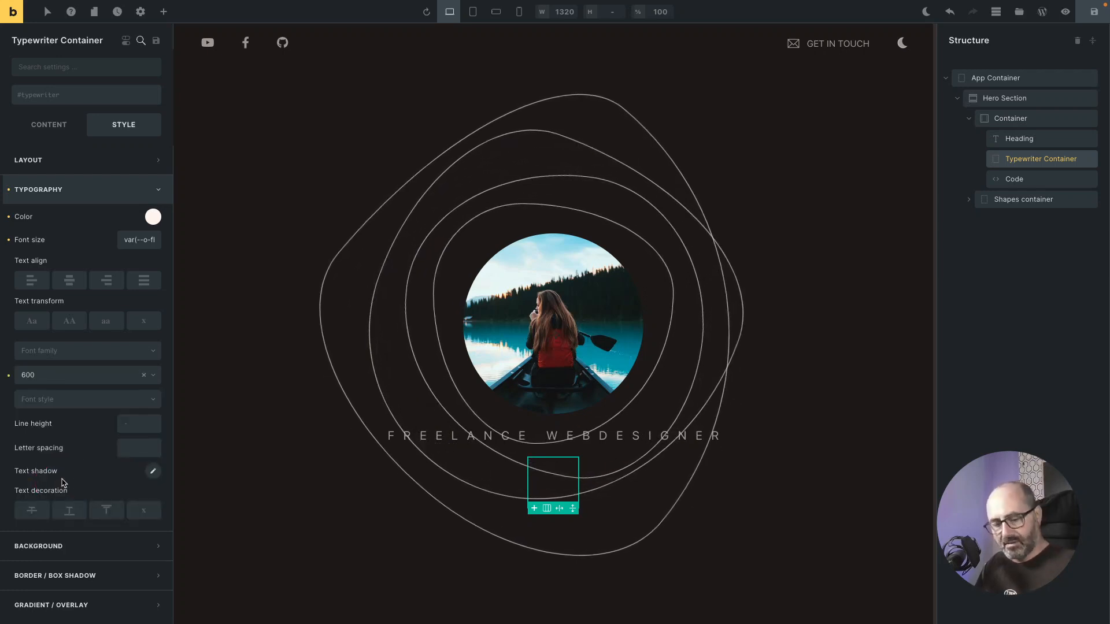
{"action": "left_click", "coordinate": [101, 471]}
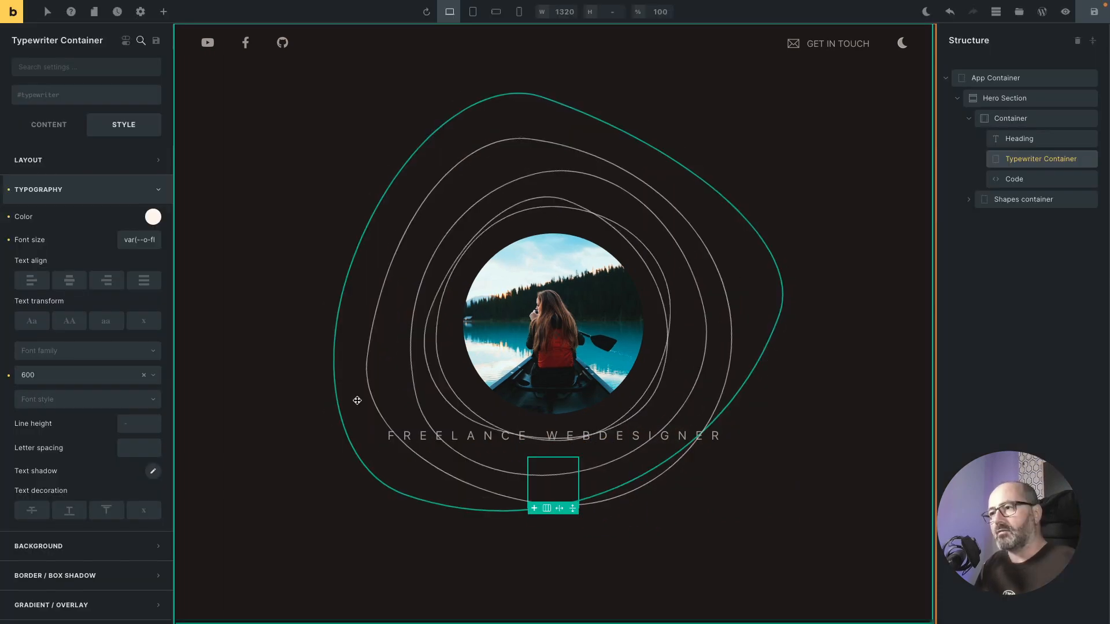
Step: Paste a .Typewriter__cursor style rule with color var(--o-brand) into the Code element, then preview the front-end page
{"action": "left_click", "coordinate": [1017, 179]}
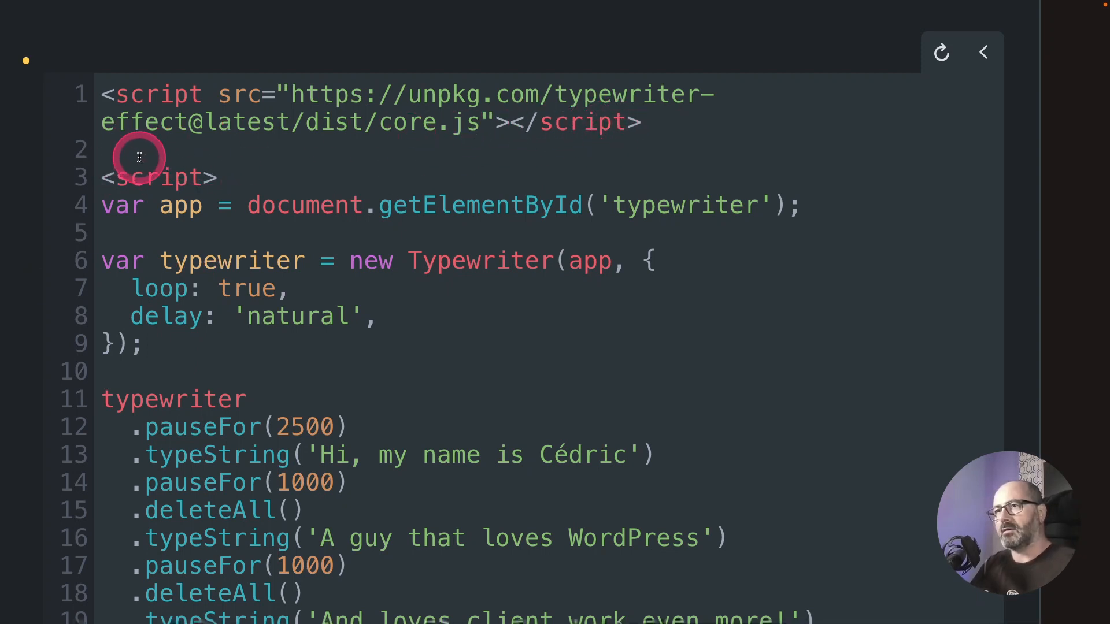
{"action": "key", "text": "Return"}
{"action": "type", "text": "<style>   .Typewriter__cursor {   color: var(--o-brand);   } </style>"}
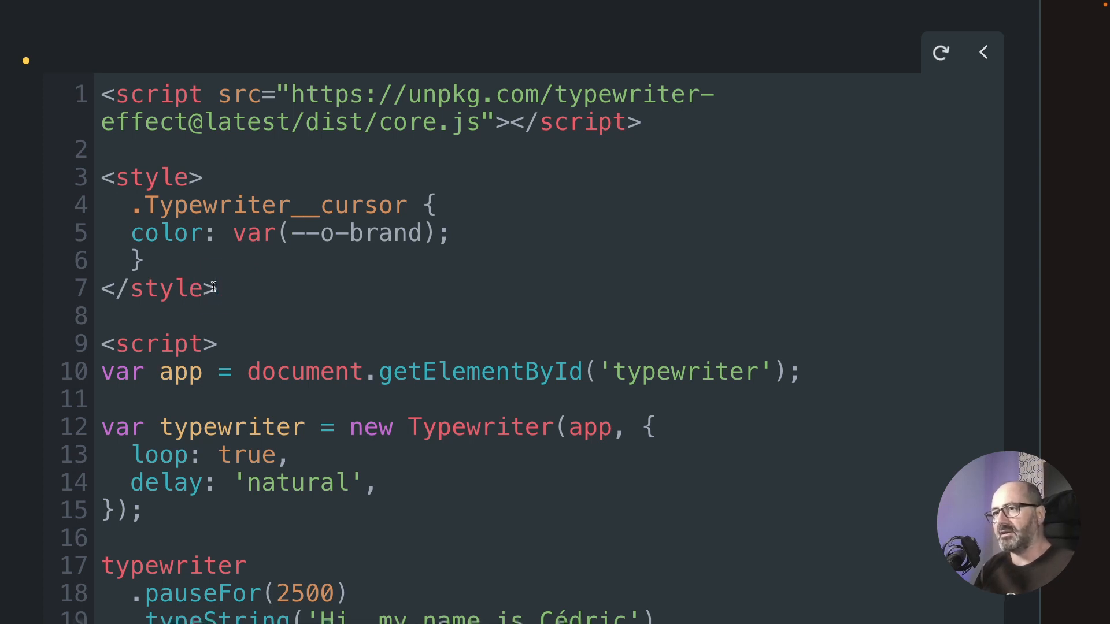
{"action": "left_click", "coordinate": [136, 207]}
{"action": "left_click_drag", "start_coordinate": [136, 208], "coordinate": [397, 207]}
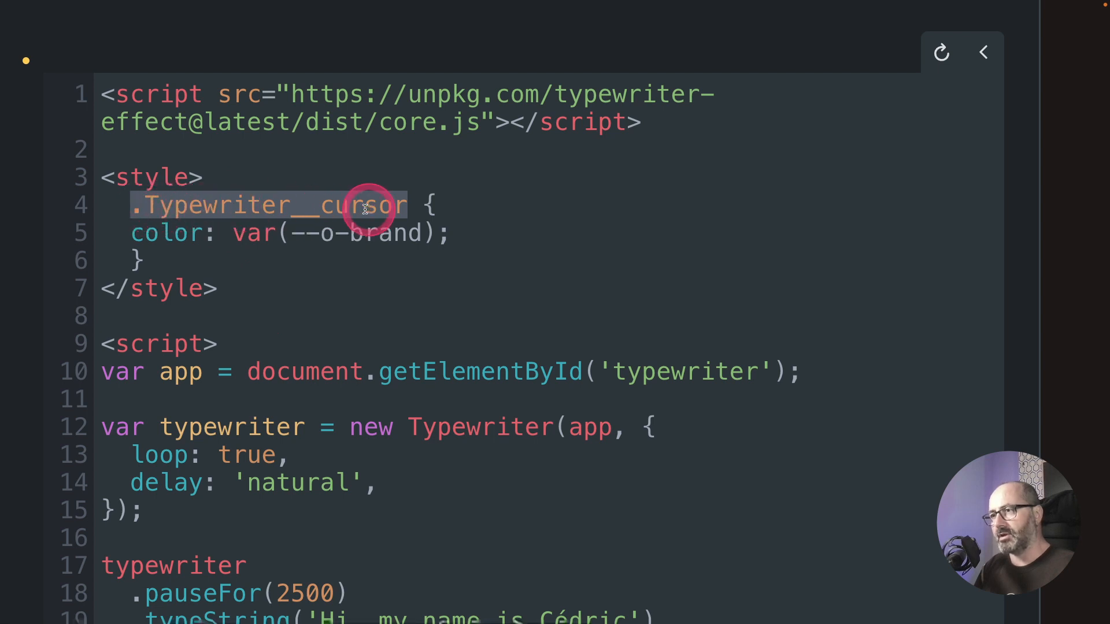
{"action": "mouse_move", "coordinate": [139, 234]}
{"action": "left_mouse_down"}
{"action": "mouse_move", "coordinate": [197, 234]}
{"action": "mouse_move", "coordinate": [145, 235]}
{"action": "left_mouse_up"}
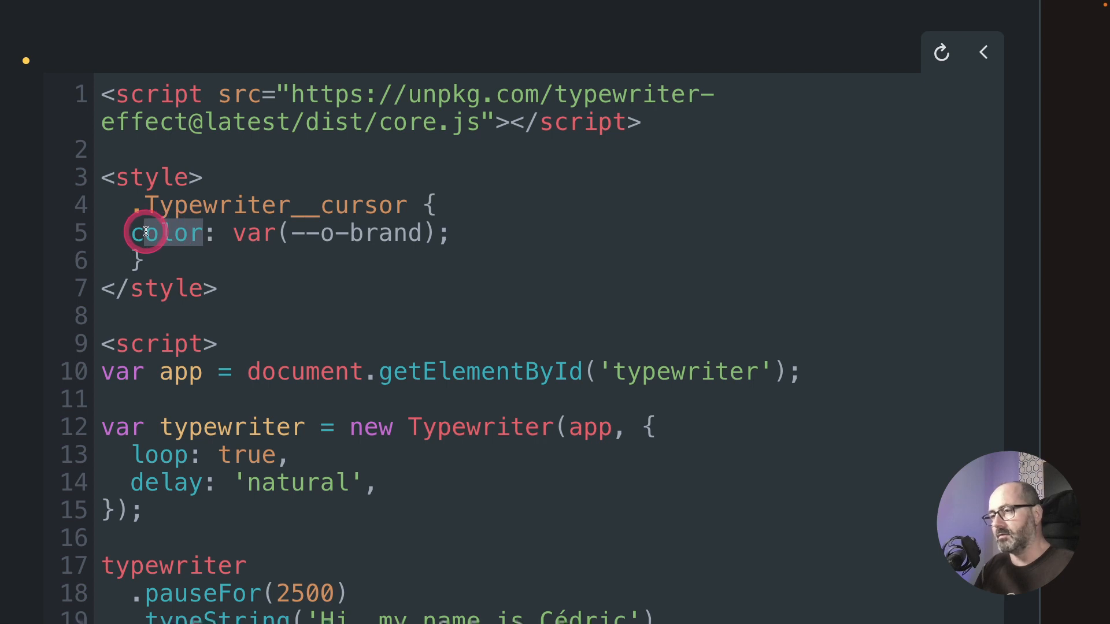
{"action": "left_click_drag", "start_coordinate": [230, 234], "coordinate": [413, 232]}
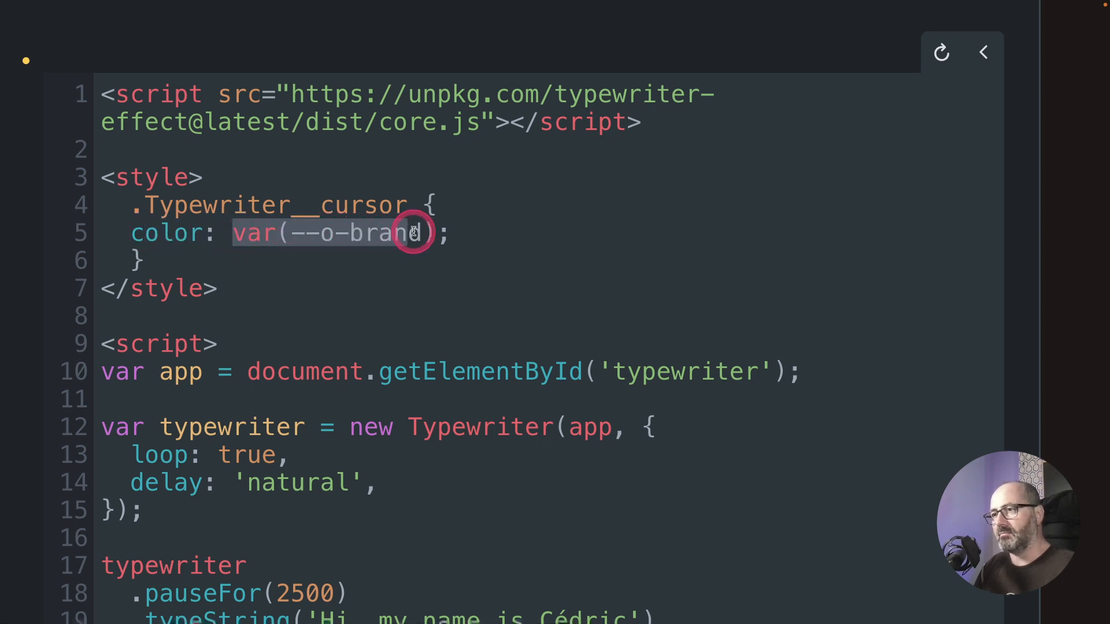
{"action": "left_click", "coordinate": [478, 292]}
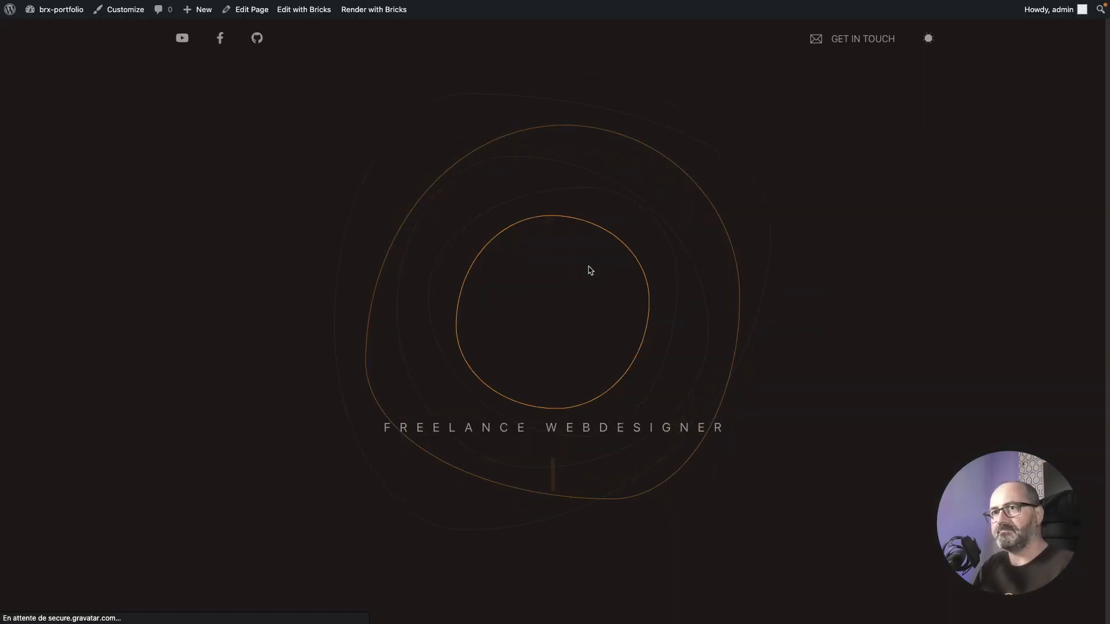
{"action": "left_click", "coordinate": [590, 270]}
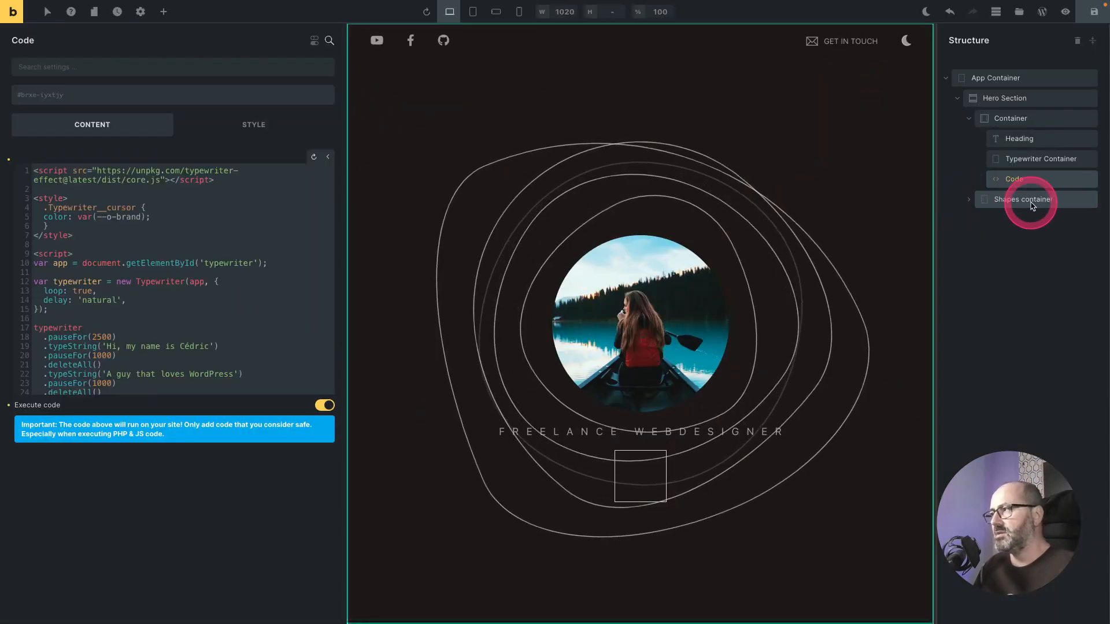
Step: Set the Shapes container's z-index to -1 on its element ID rather than its classes
{"action": "left_click", "coordinate": [1032, 206]}
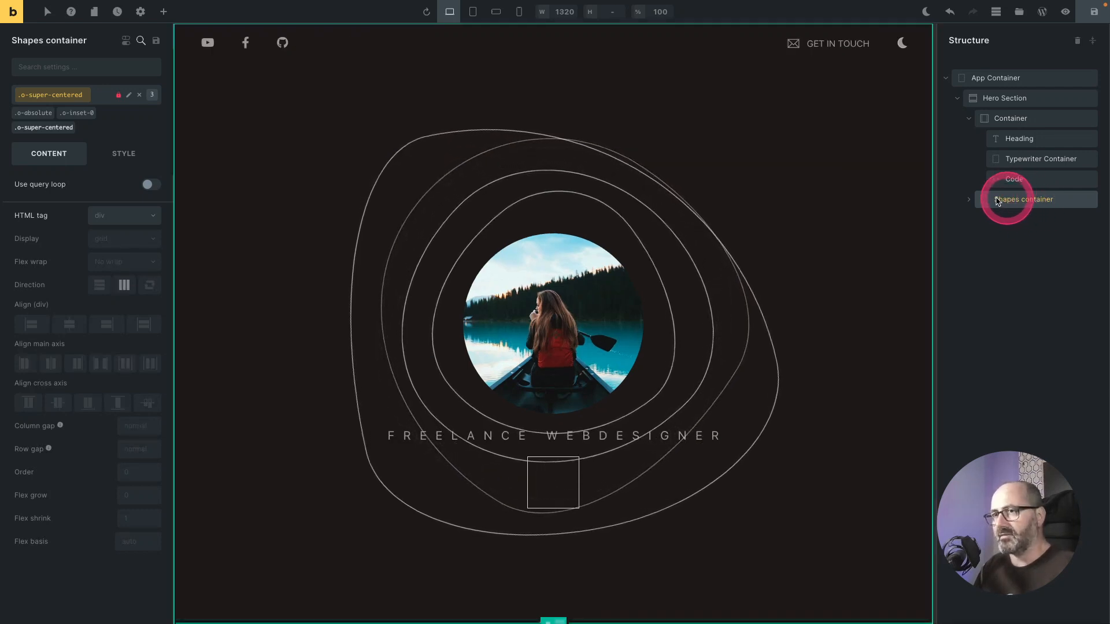
{"action": "left_click", "coordinate": [68, 100]}
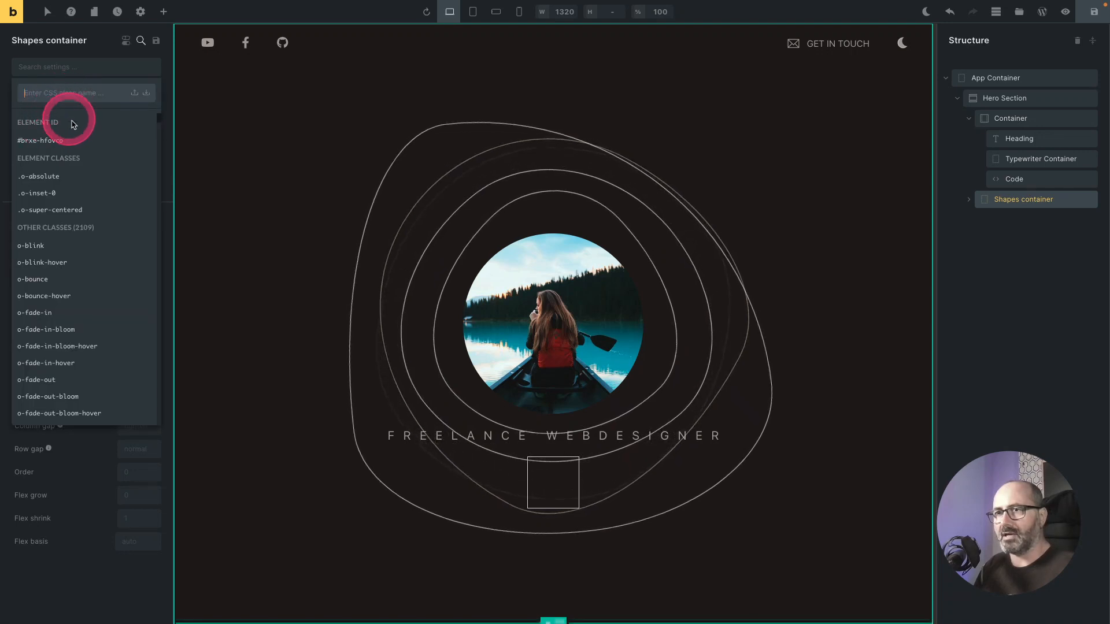
{"action": "left_click", "coordinate": [104, 54]}
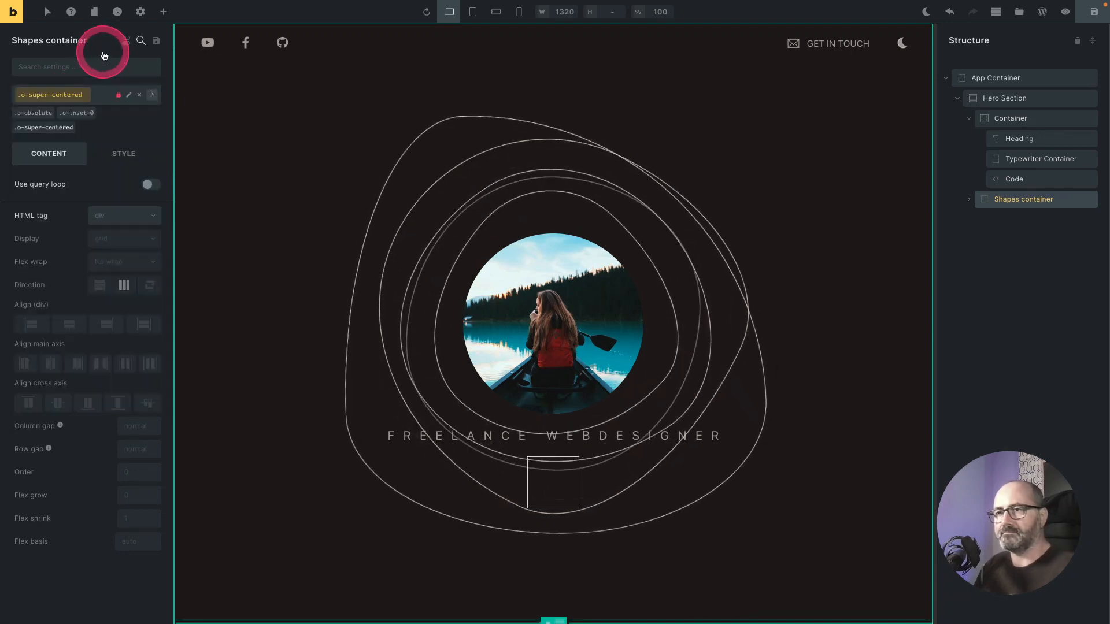
{"action": "left_click", "coordinate": [47, 129]}
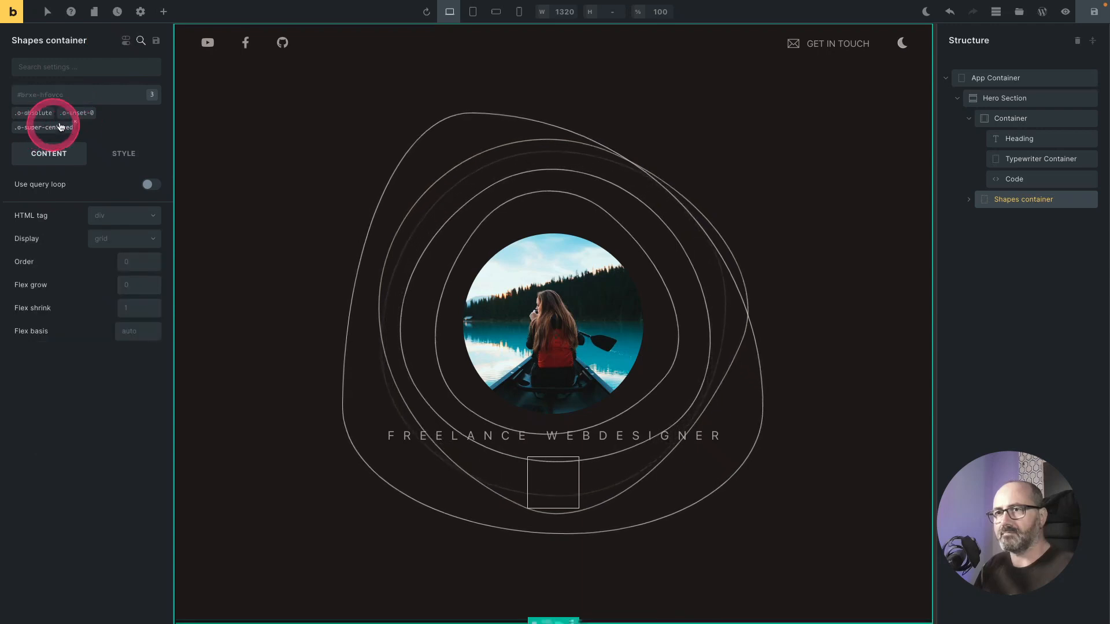
{"action": "left_click", "coordinate": [111, 155]}
{"action": "left_click", "coordinate": [112, 183]}
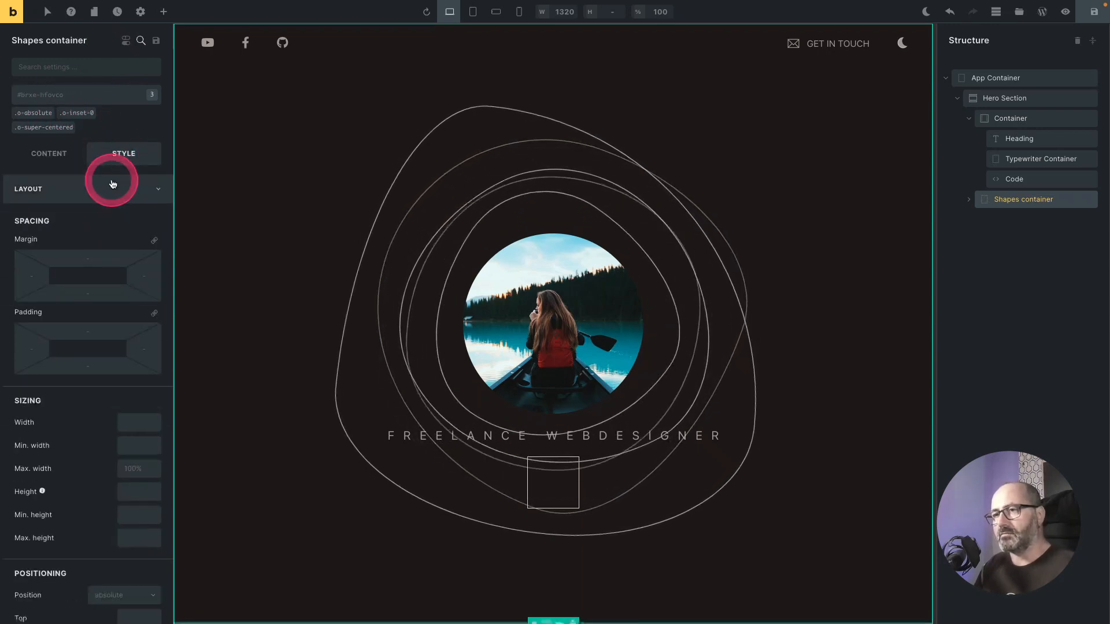
{"action": "scroll", "coordinate": [107, 318], "scroll_direction": "down", "scroll_amount": 3}
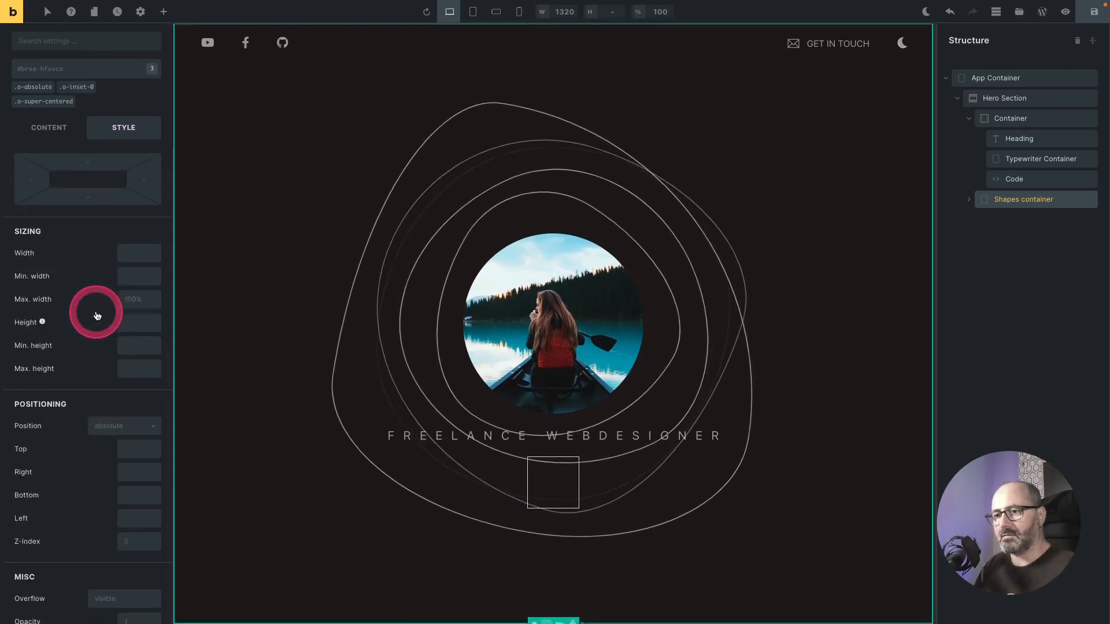
{"action": "scroll", "coordinate": [96, 312], "scroll_direction": "down", "scroll_amount": 4}
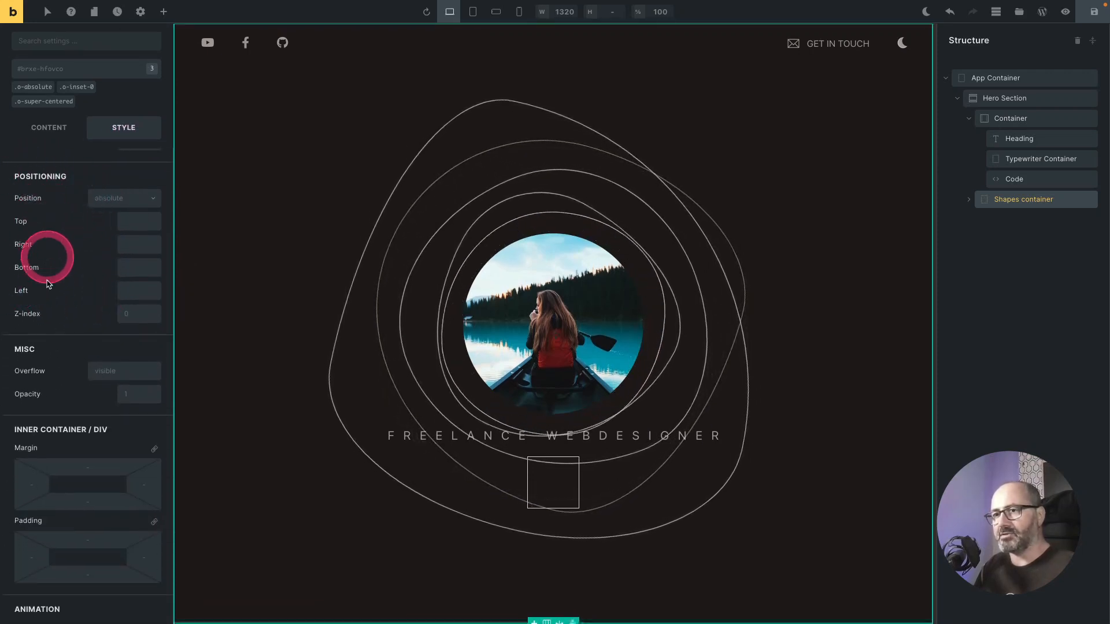
{"action": "left_click", "coordinate": [139, 313]}
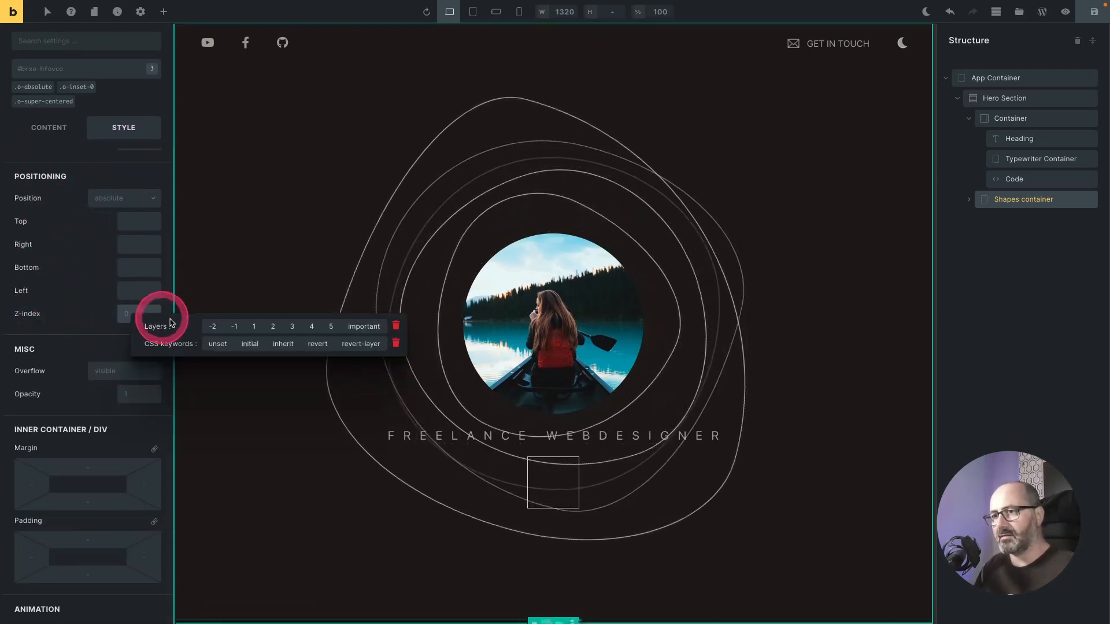
{"action": "left_click", "coordinate": [234, 327]}
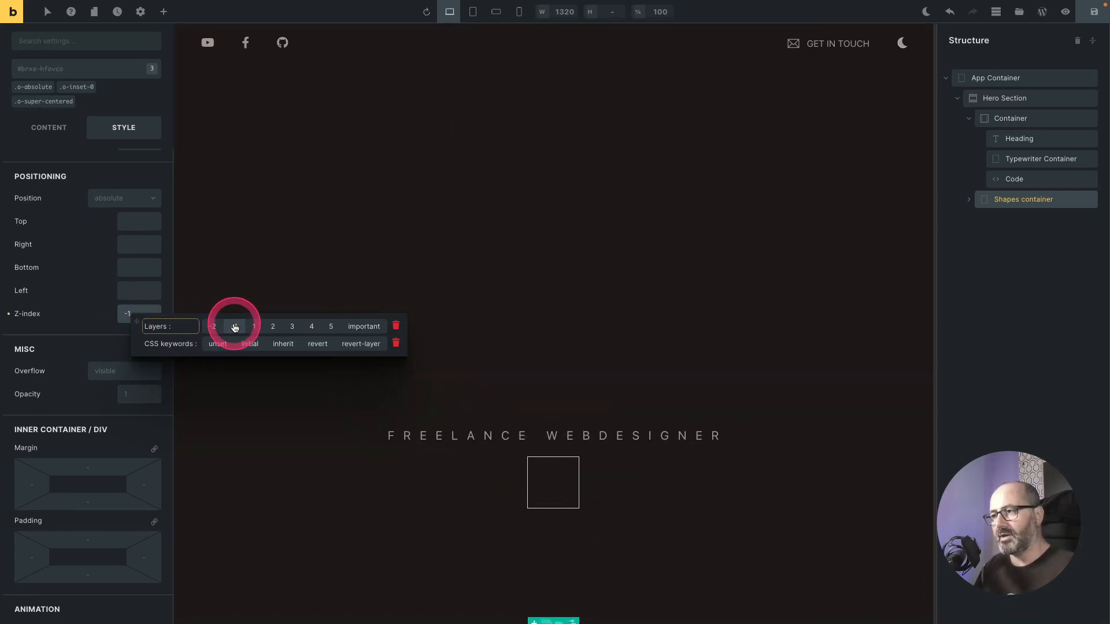
{"action": "left_click", "coordinate": [247, 322]}
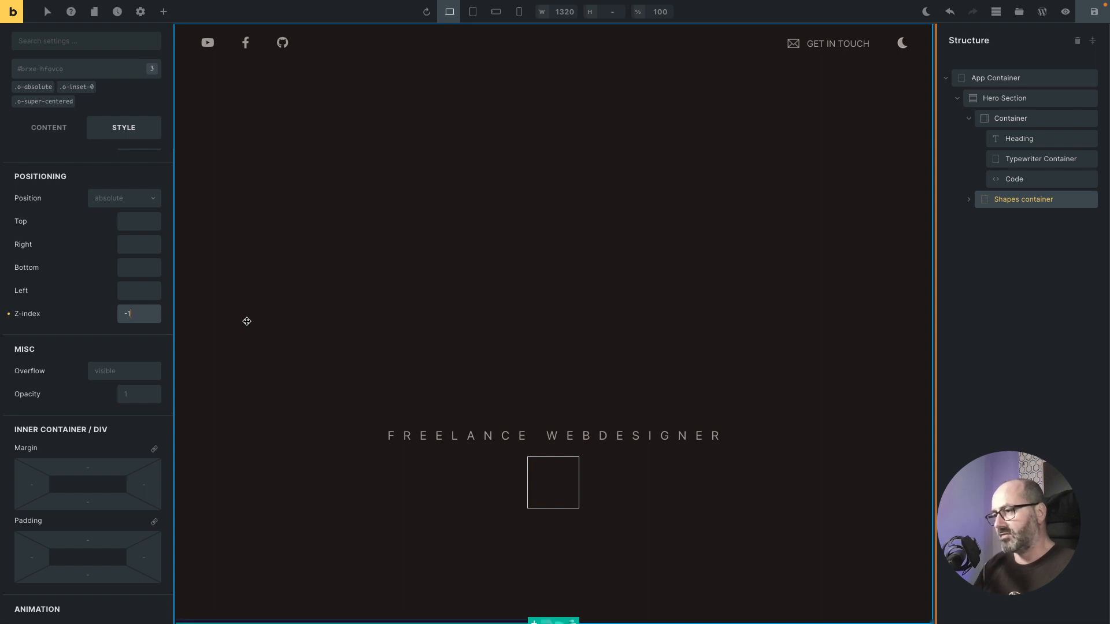
Step: Add the o-isolate class to the Hero Section
{"action": "left_click", "coordinate": [990, 102]}
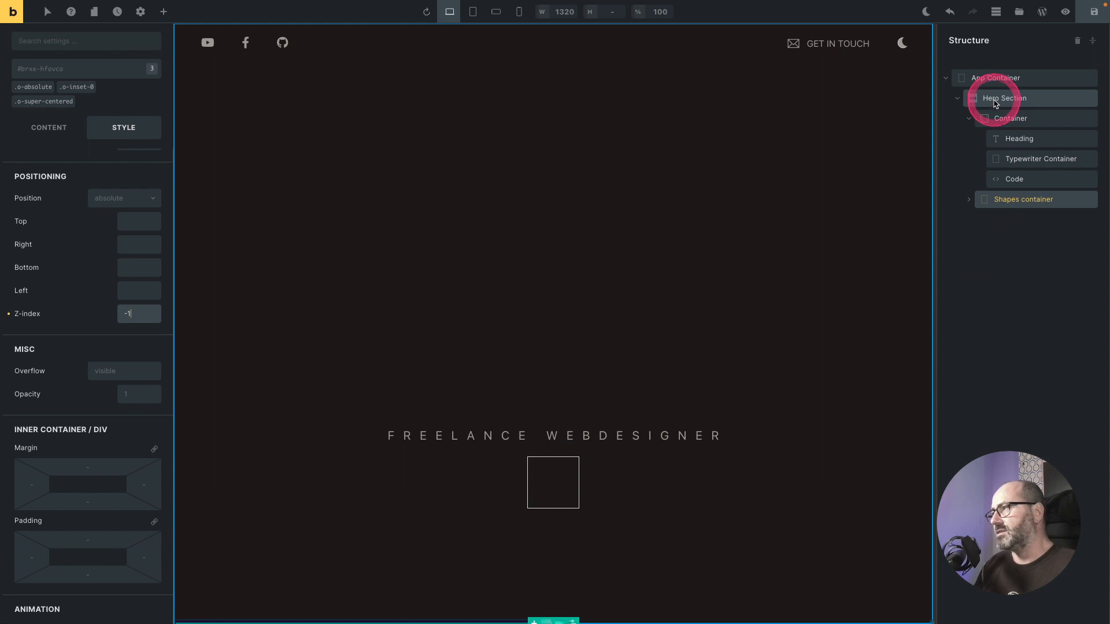
{"action": "left_click", "coordinate": [1006, 100]}
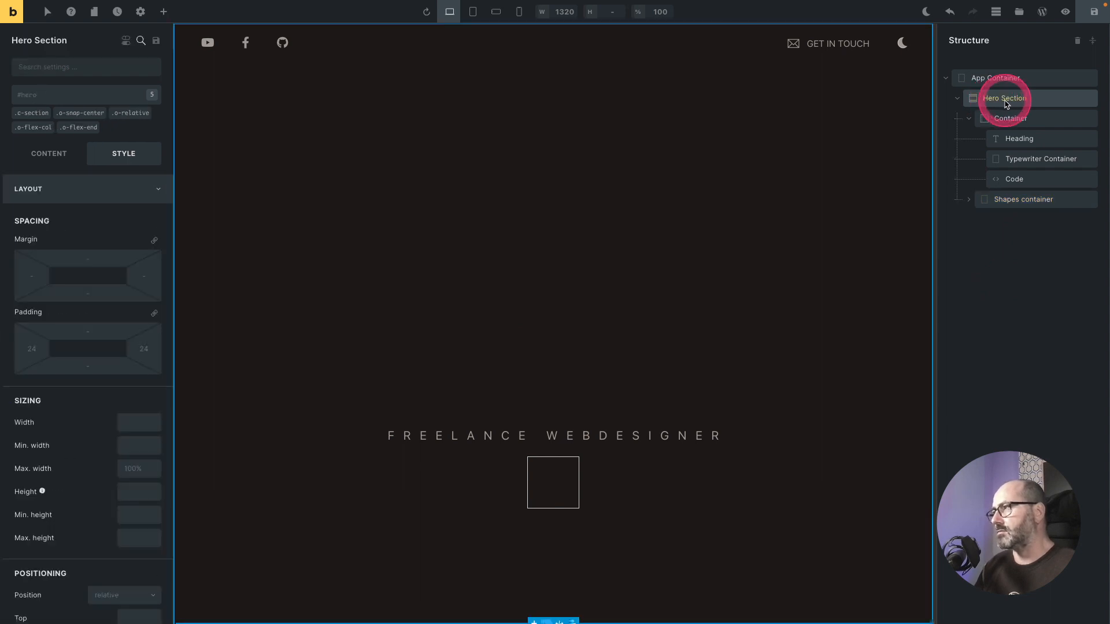
{"action": "left_click", "coordinate": [1009, 103]}
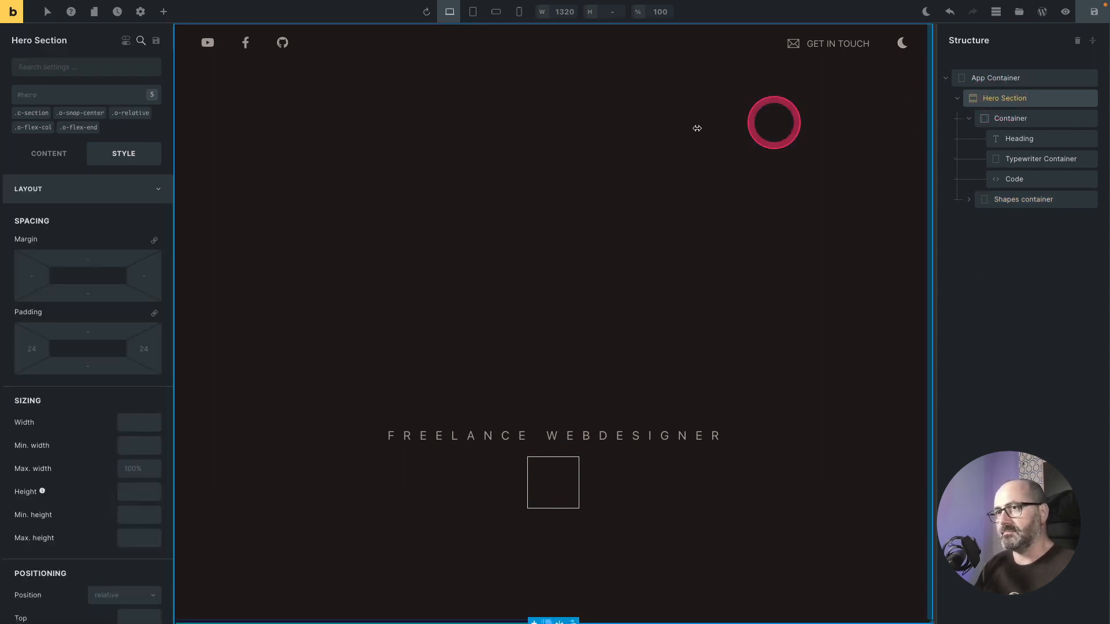
{"action": "left_click", "coordinate": [85, 102]}
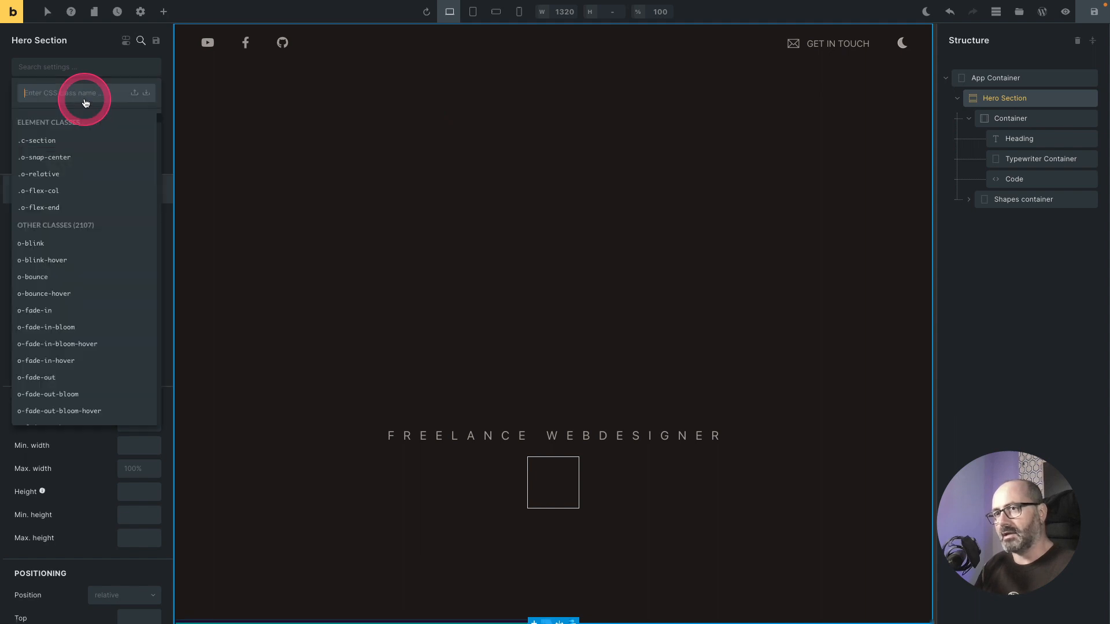
{"action": "type", "text": "isola"}
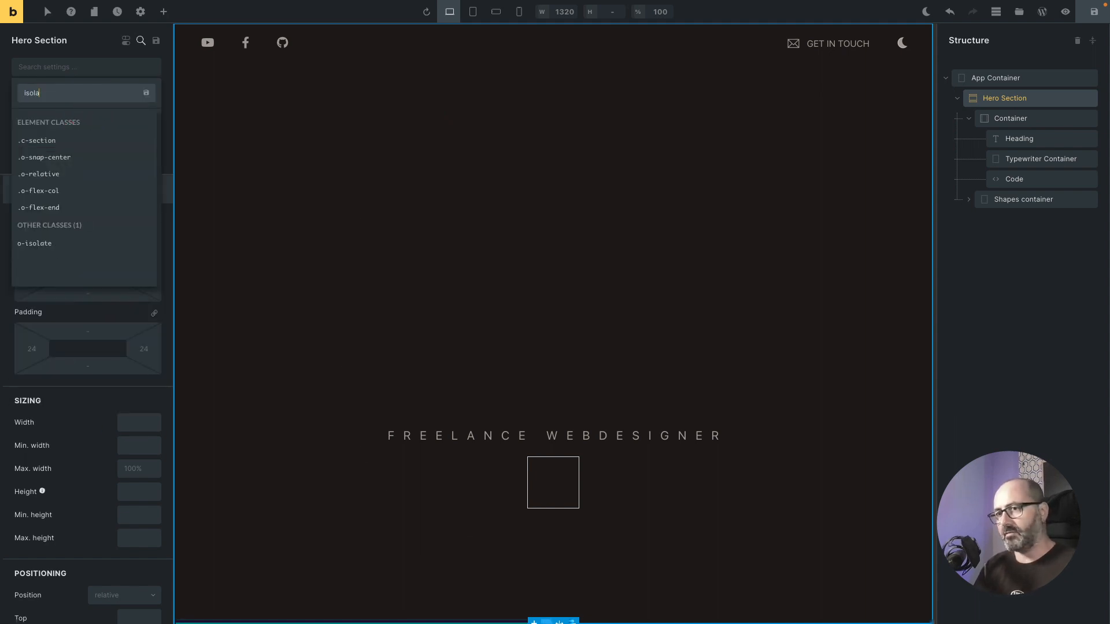
{"action": "key", "text": "Down"}
{"action": "key", "text": "Return"}
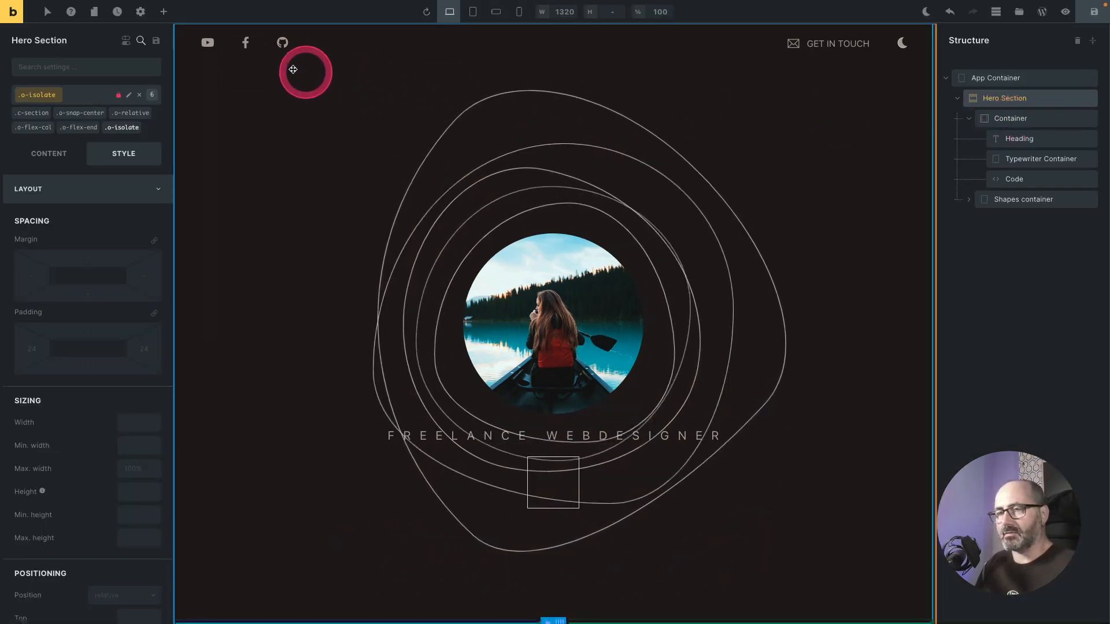
Step: Add a Div element below the Code element inside the Container
{"action": "left_click", "coordinate": [164, 11]}
{"action": "left_click", "coordinate": [118, 159]}
{"action": "left_click_drag", "start_coordinate": [1002, 225], "coordinate": [1031, 200]}
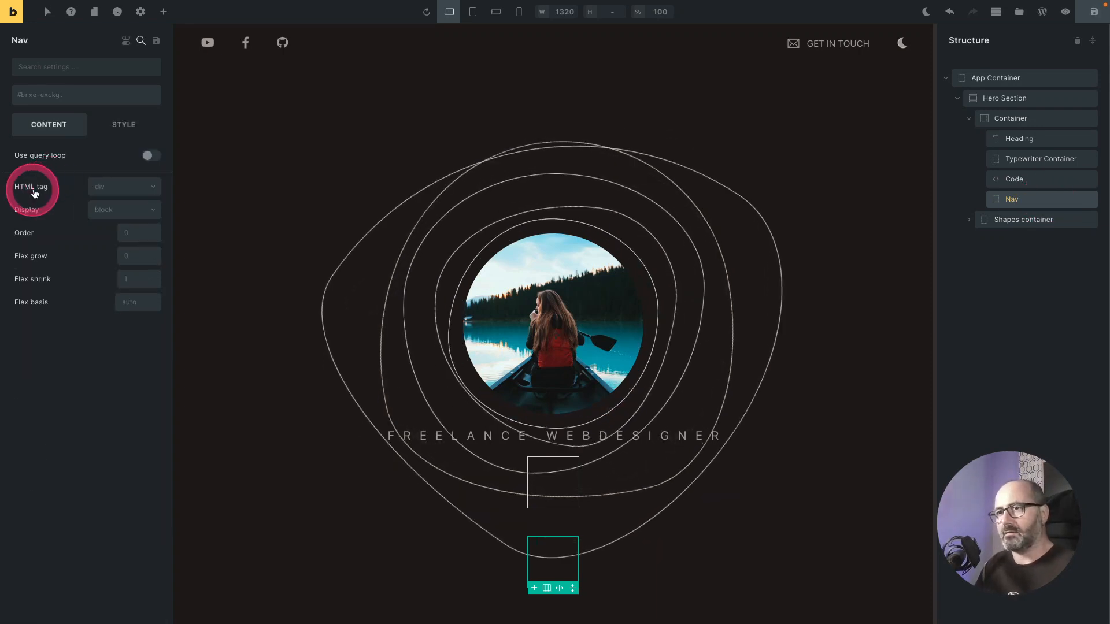
Step: Set the Nav element's HTML tag to nav and insert a child Div block inside it
{"action": "left_click", "coordinate": [136, 192]}
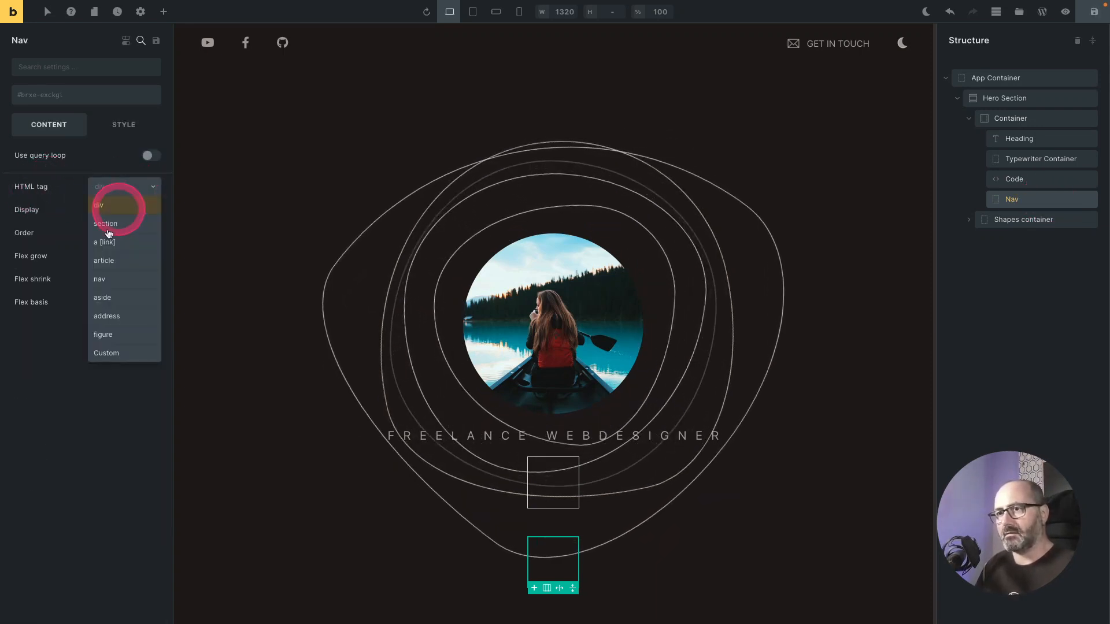
{"action": "left_click", "coordinate": [101, 282]}
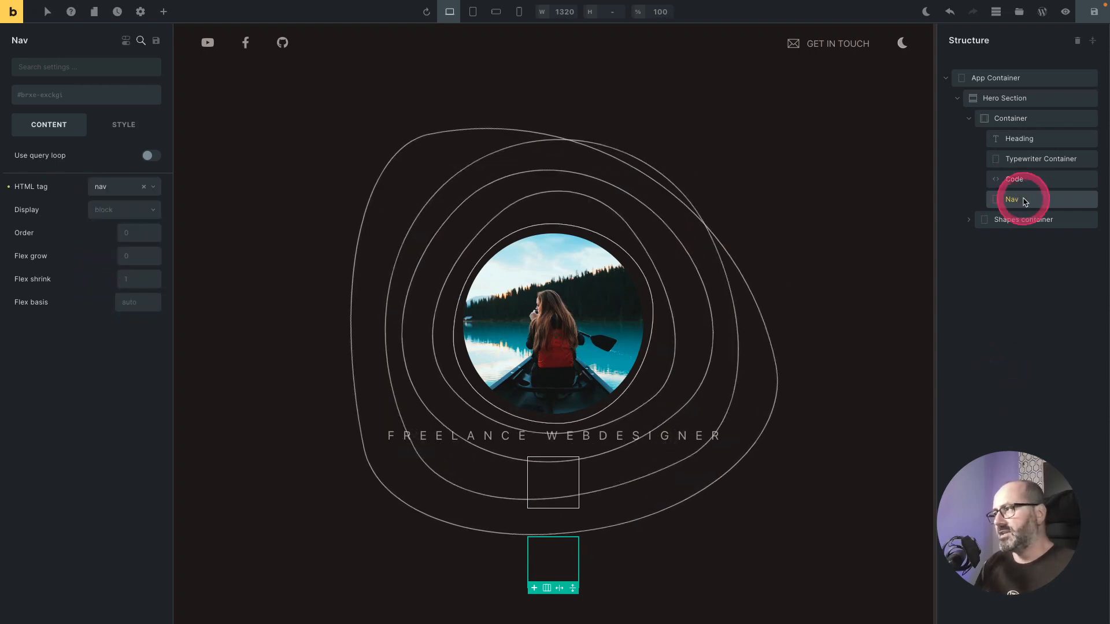
{"action": "right_click", "coordinate": [1025, 200]}
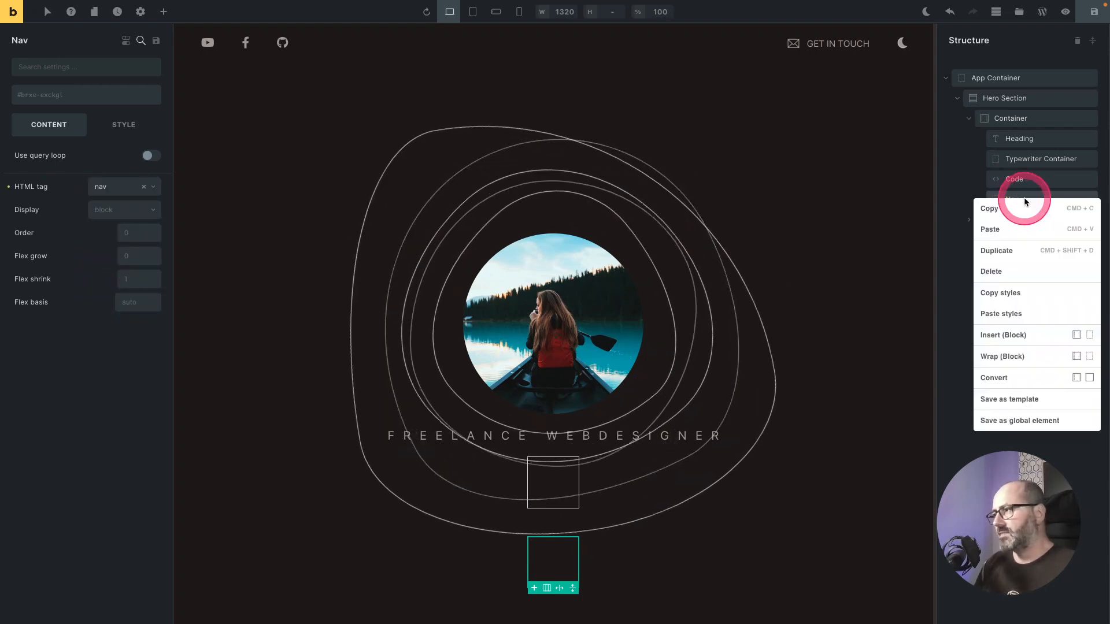
{"action": "left_click", "coordinate": [1090, 337]}
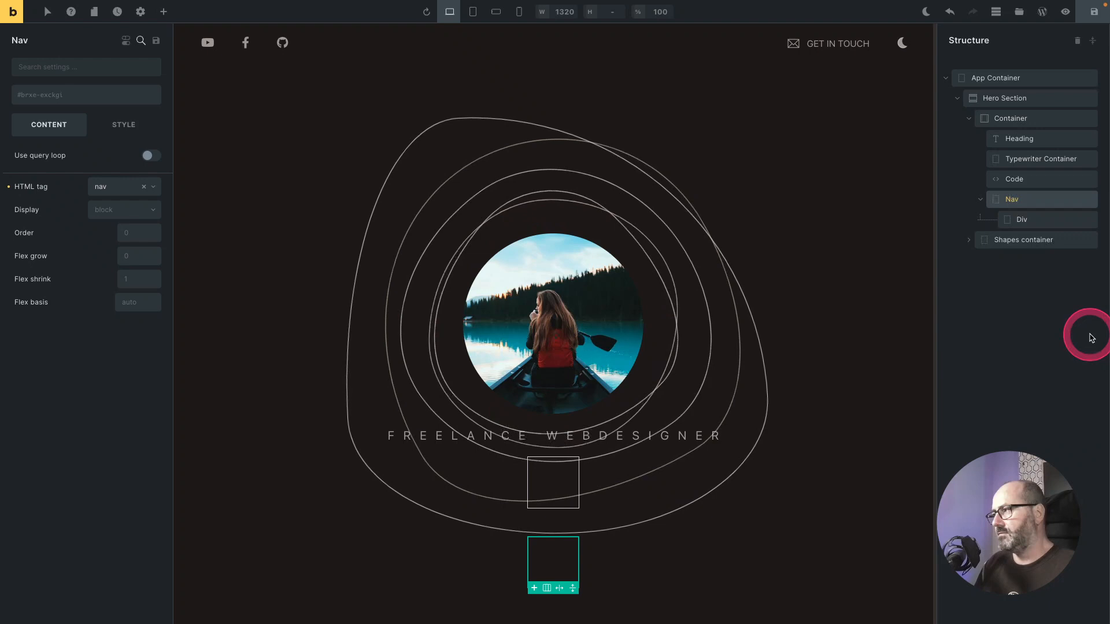
Step: Rename the Nav's child Div to Menu and give it the custom HTML tag menu
{"action": "double_click", "coordinate": [1023, 222]}
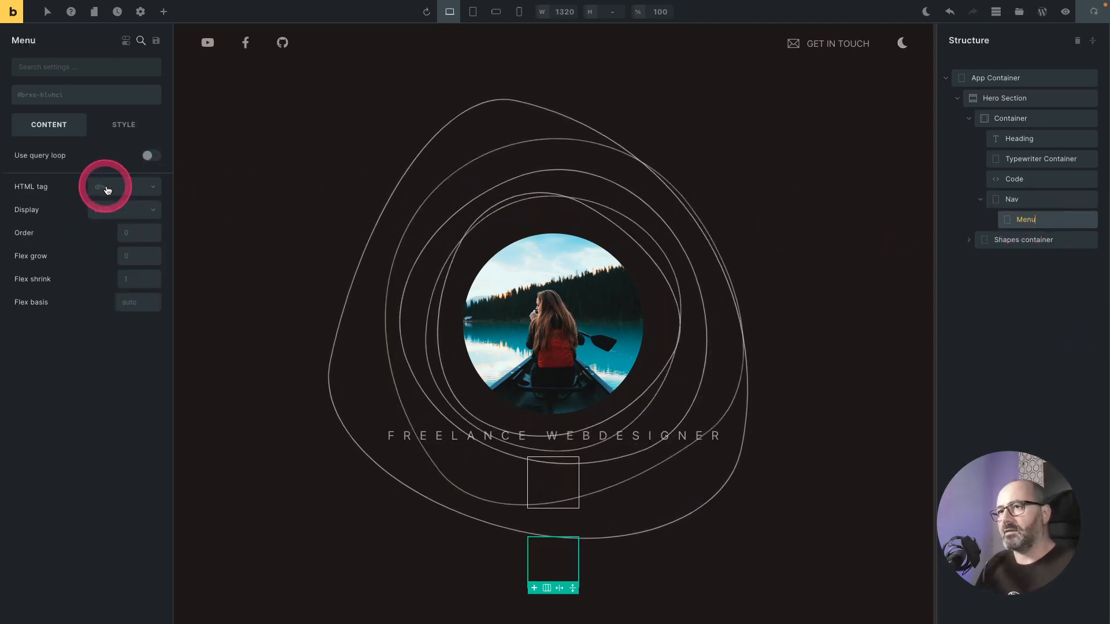
{"action": "left_click", "coordinate": [125, 192]}
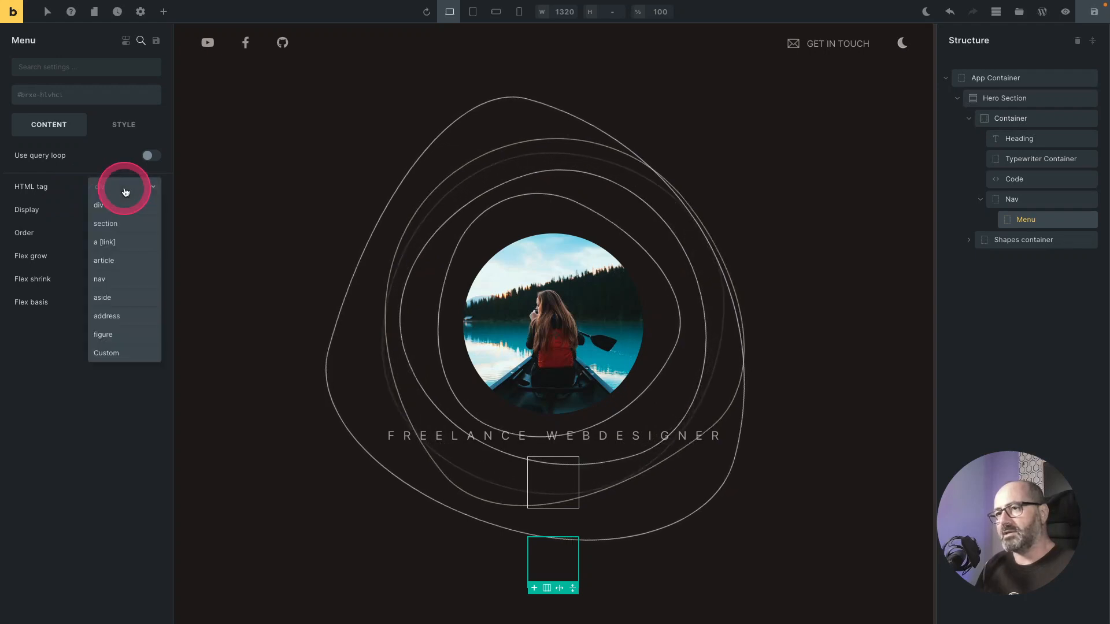
{"action": "left_click", "coordinate": [107, 353]}
{"action": "left_click", "coordinate": [109, 210]}
{"action": "type", "text": "menu"}
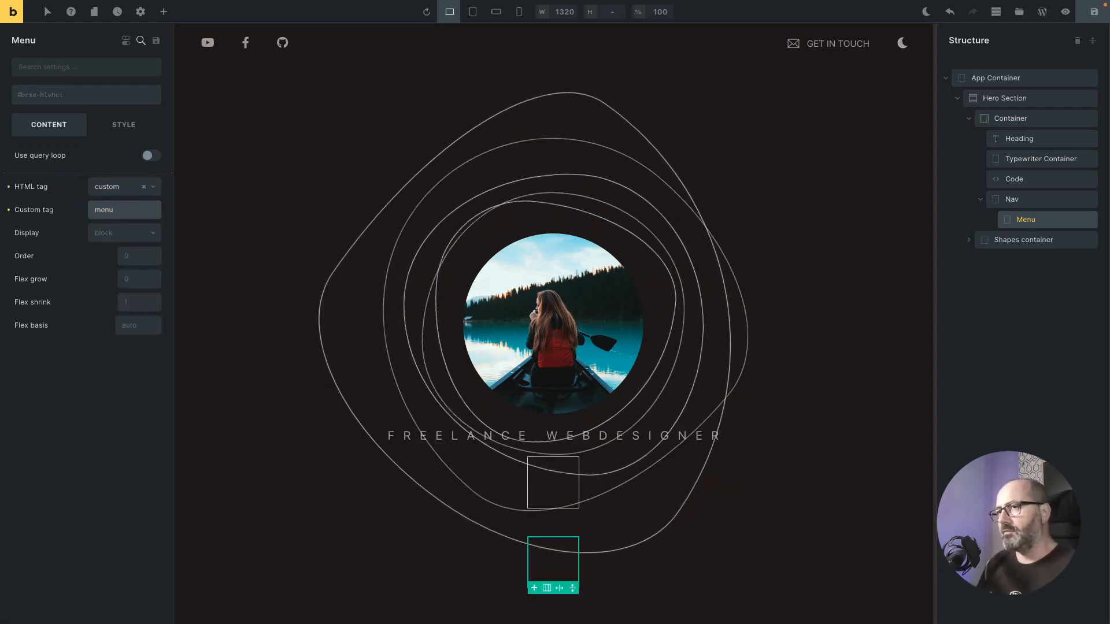
{"action": "left_click", "coordinate": [98, 216]}
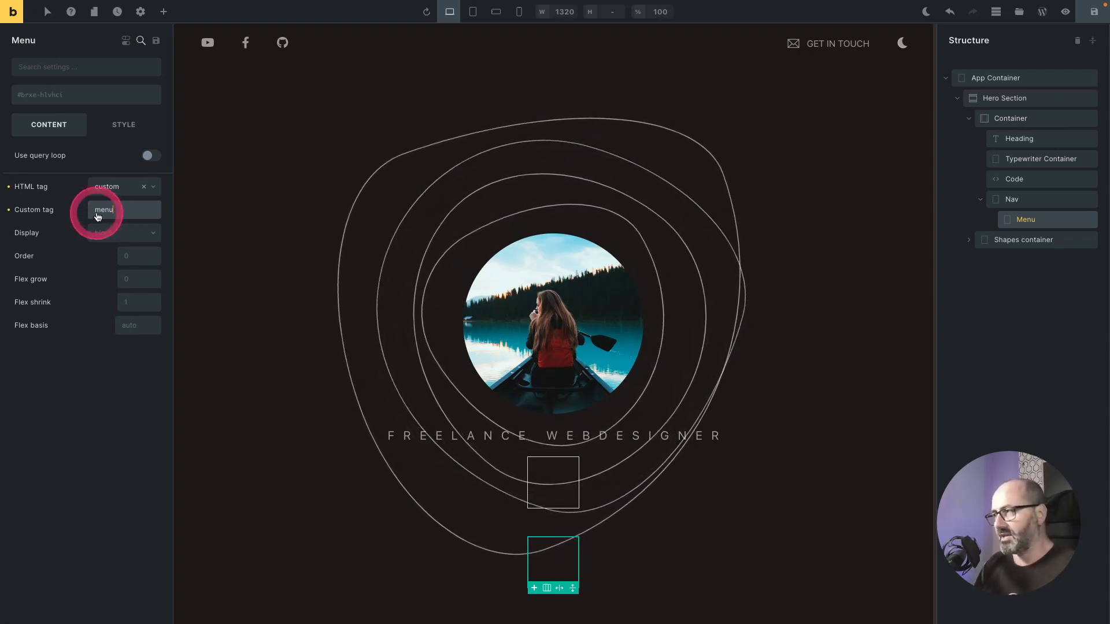
Step: Insert a child Div inside the Menu element
{"action": "left_click", "coordinate": [1039, 219]}
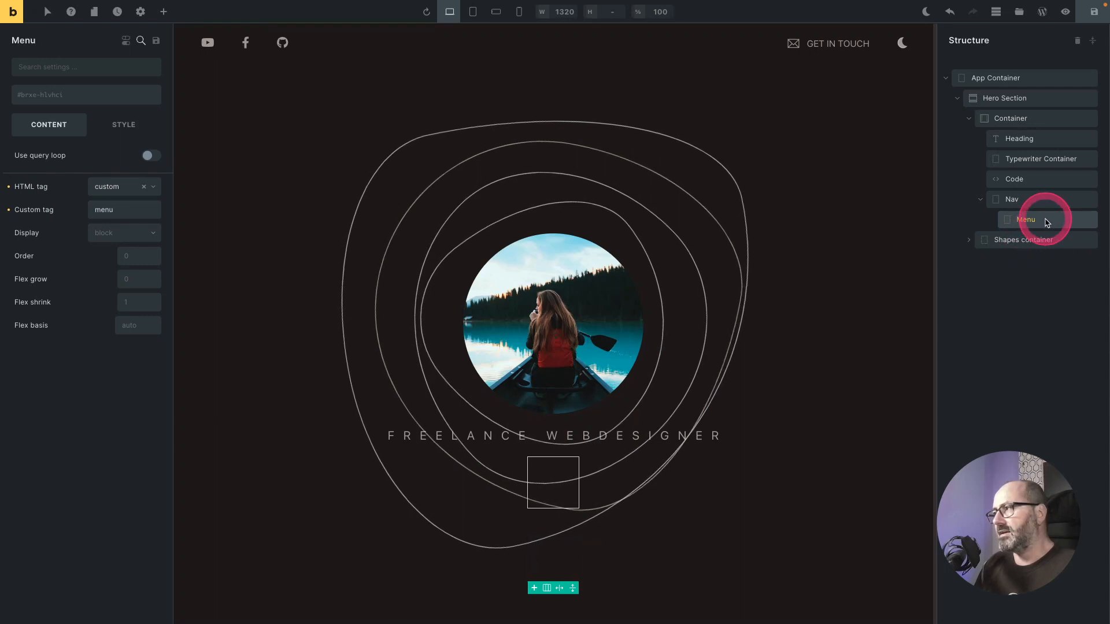
{"action": "right_click", "coordinate": [1046, 220]}
{"action": "left_click", "coordinate": [1044, 347]}
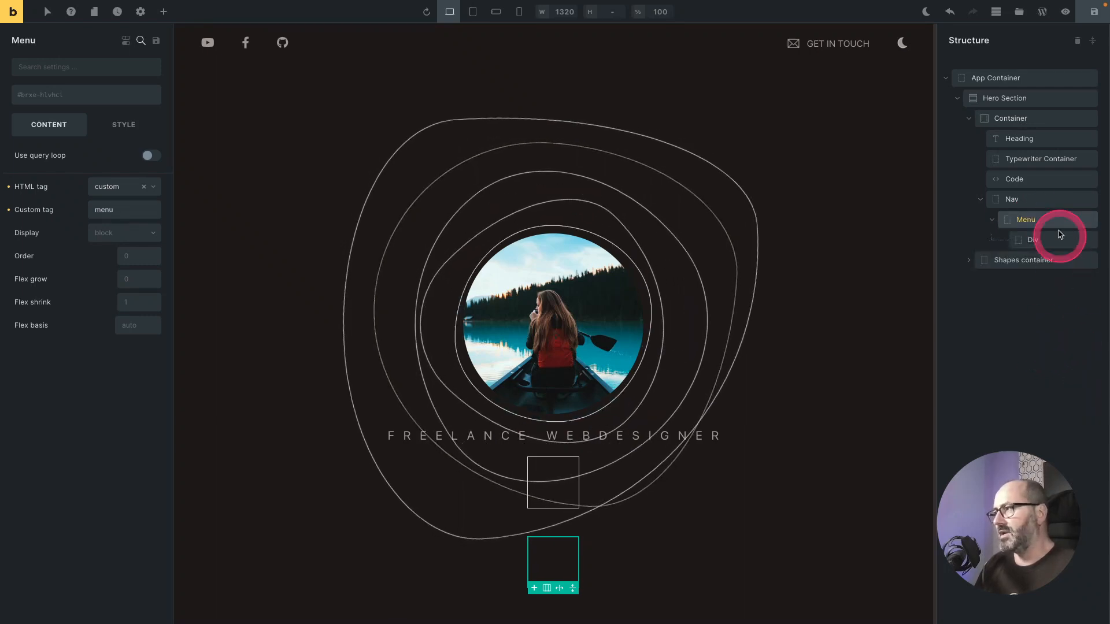
{"action": "left_click", "coordinate": [1028, 244]}
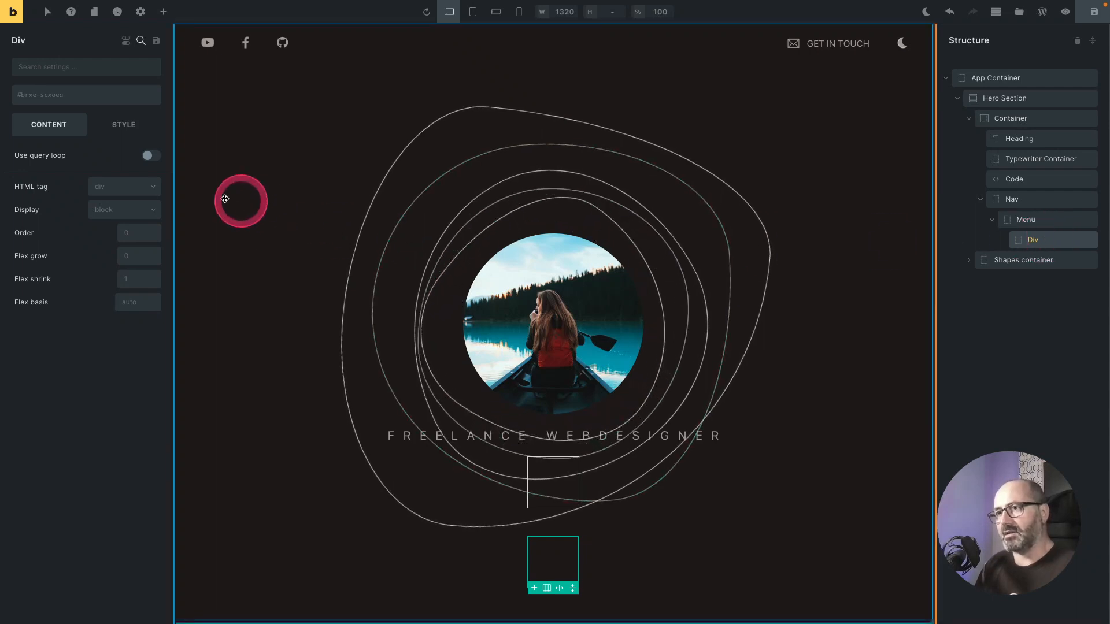
Step: Give the new Div the custom HTML tag li and rename it Li
{"action": "left_click", "coordinate": [156, 188]}
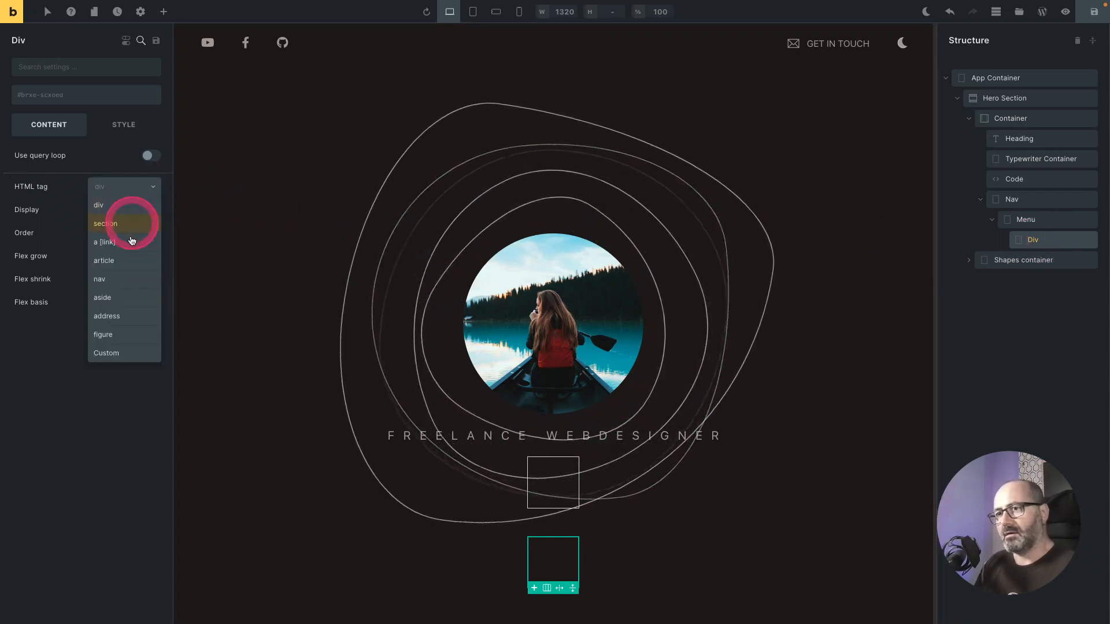
{"action": "left_click", "coordinate": [115, 351]}
{"action": "left_click", "coordinate": [115, 208]}
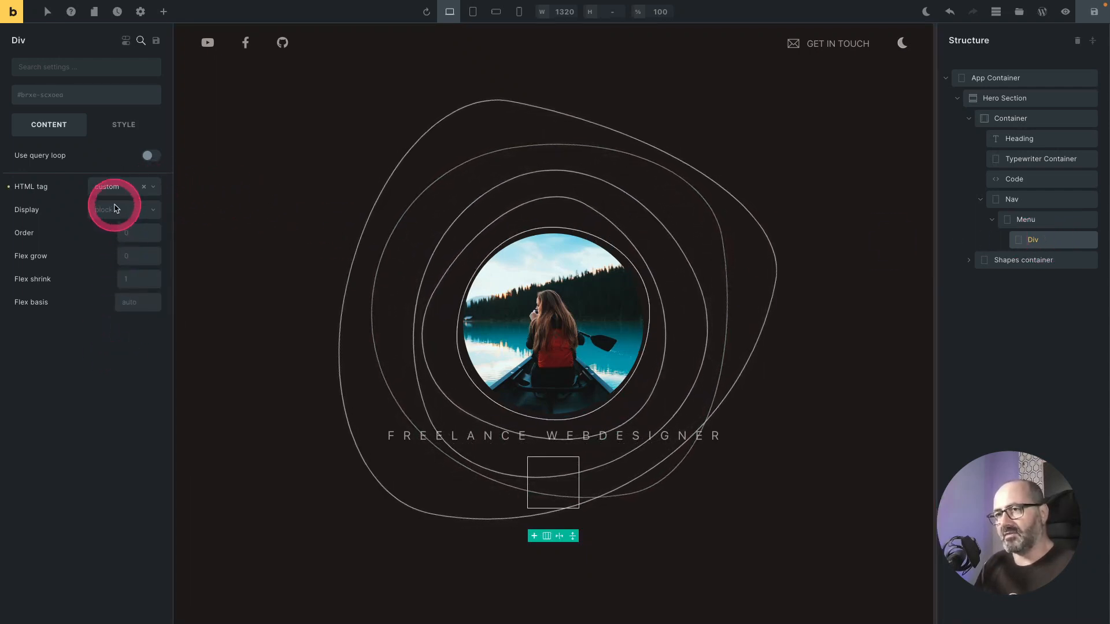
{"action": "type", "text": "li"}
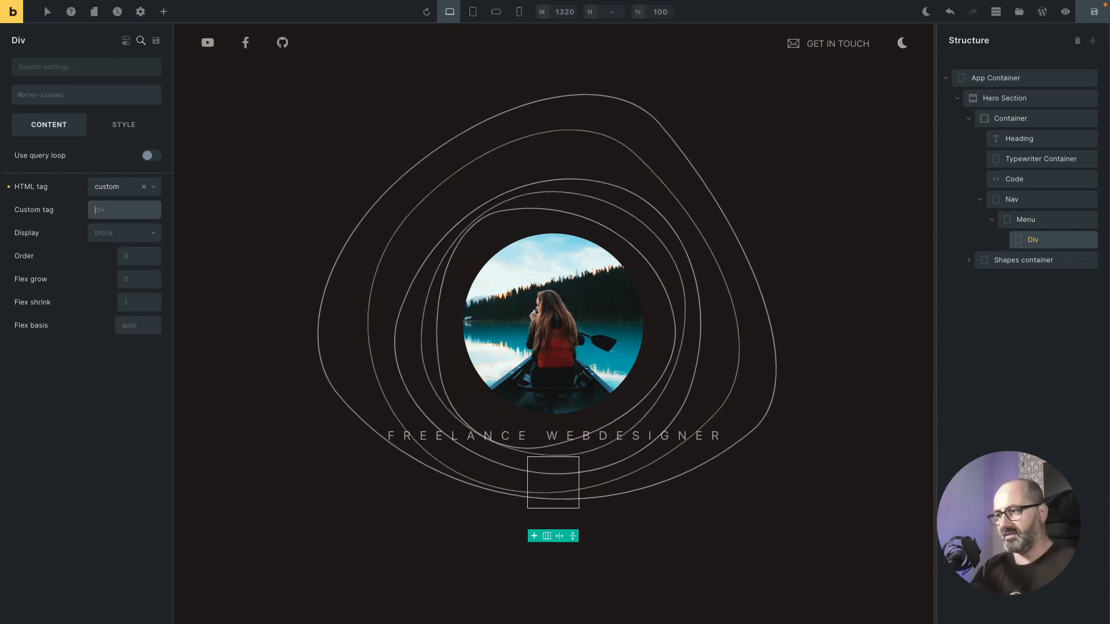
{"action": "type", "text": "li"}
{"action": "left_click", "coordinate": [535, 545]}
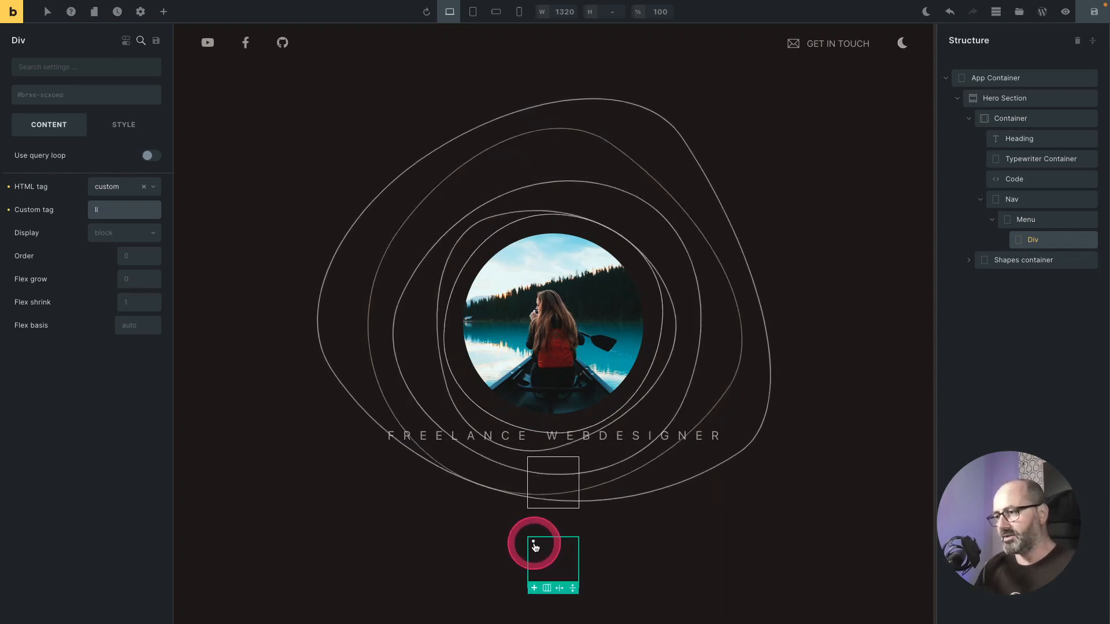
{"action": "double_click", "coordinate": [1033, 240]}
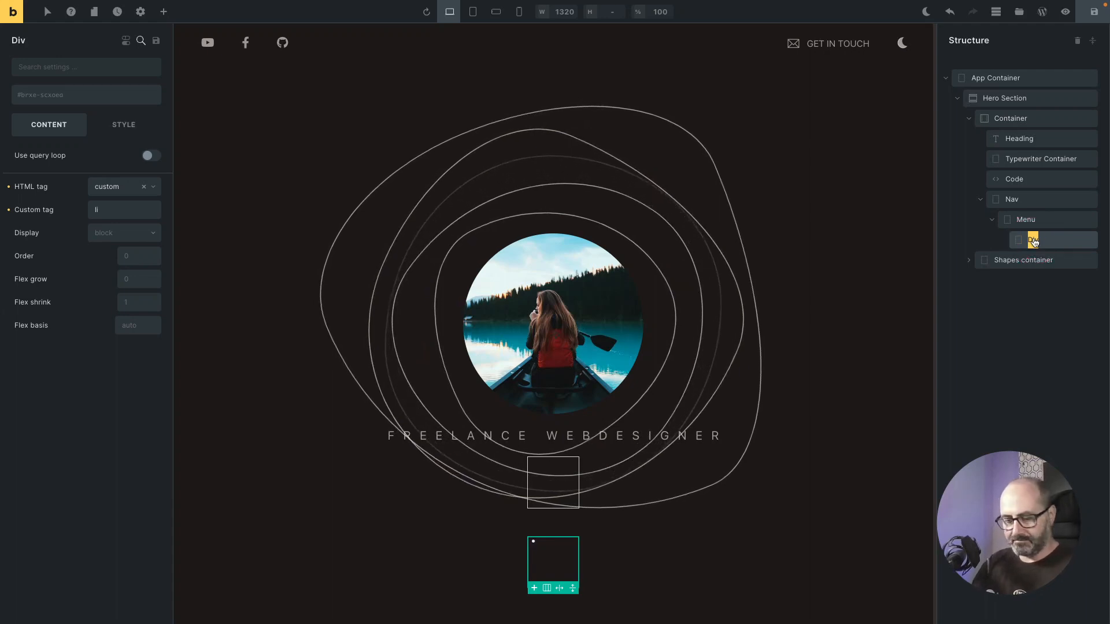
{"action": "type", "text": "Li"}
{"action": "left_click", "coordinate": [544, 547]}
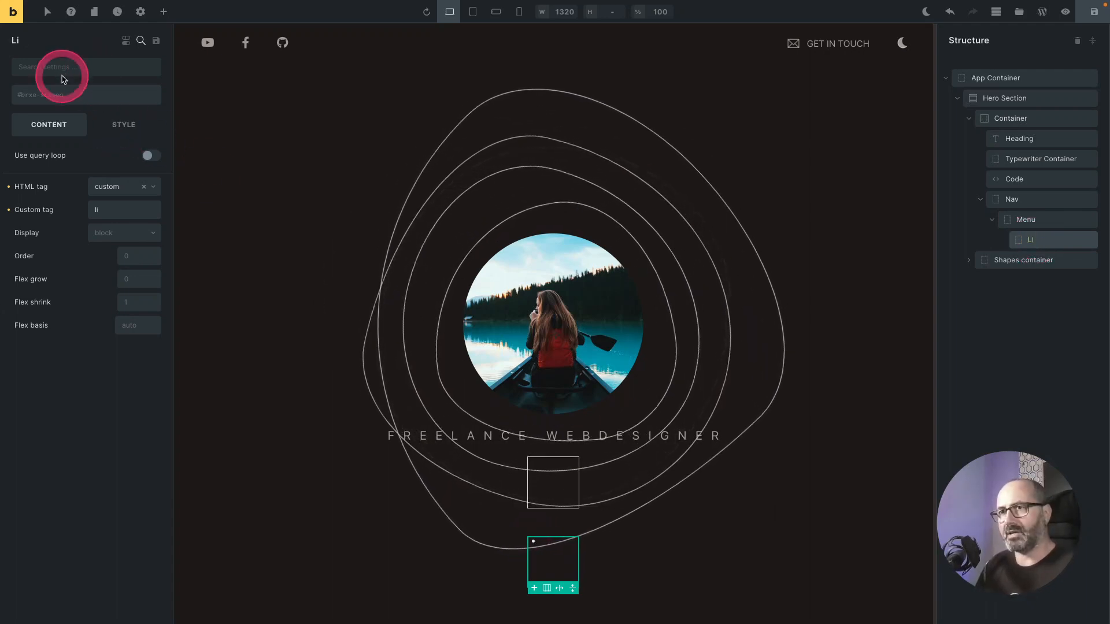
Step: Create and apply the global class c-nav-li to the Li element
{"action": "left_click", "coordinate": [62, 100]}
{"action": "type", "text": "c-nav-li"}
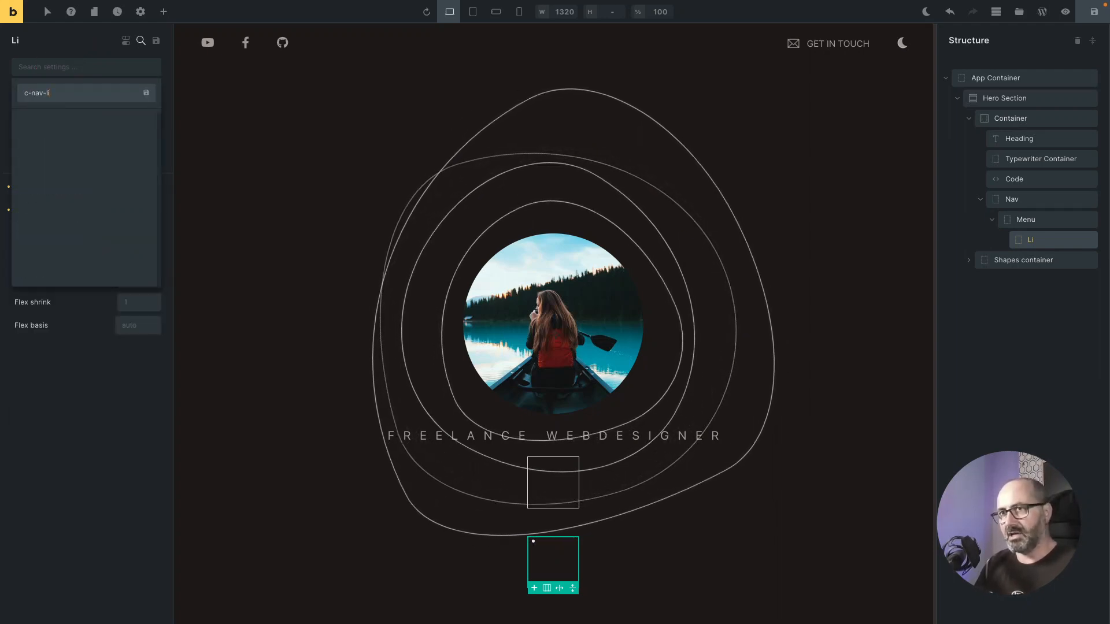
{"action": "left_click", "coordinate": [146, 93]}
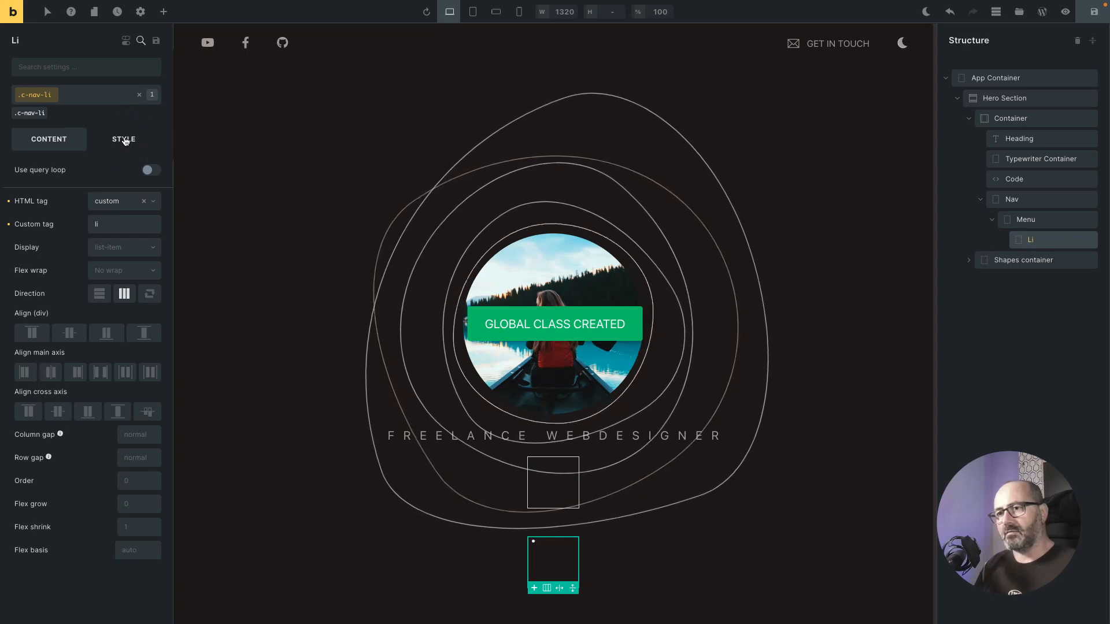
Step: Insert the Sticky snippet into c-nav-li's custom CSS and delete its declarations, keeping the empty root rule
{"action": "left_click", "coordinate": [124, 141]}
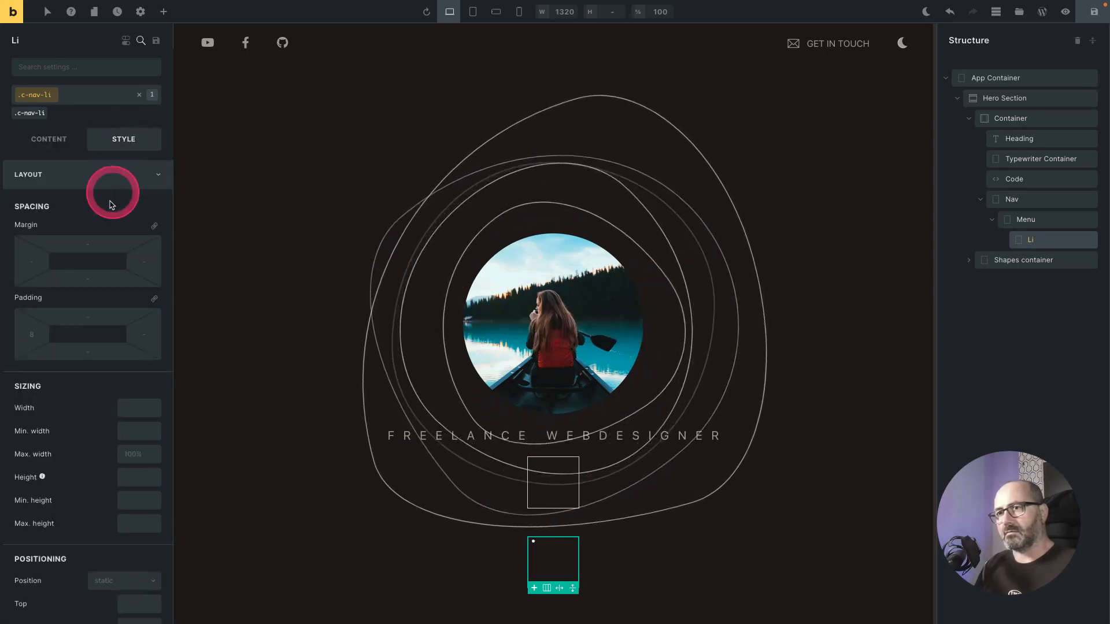
{"action": "scroll", "coordinate": [95, 219], "scroll_direction": "down", "scroll_amount": 10}
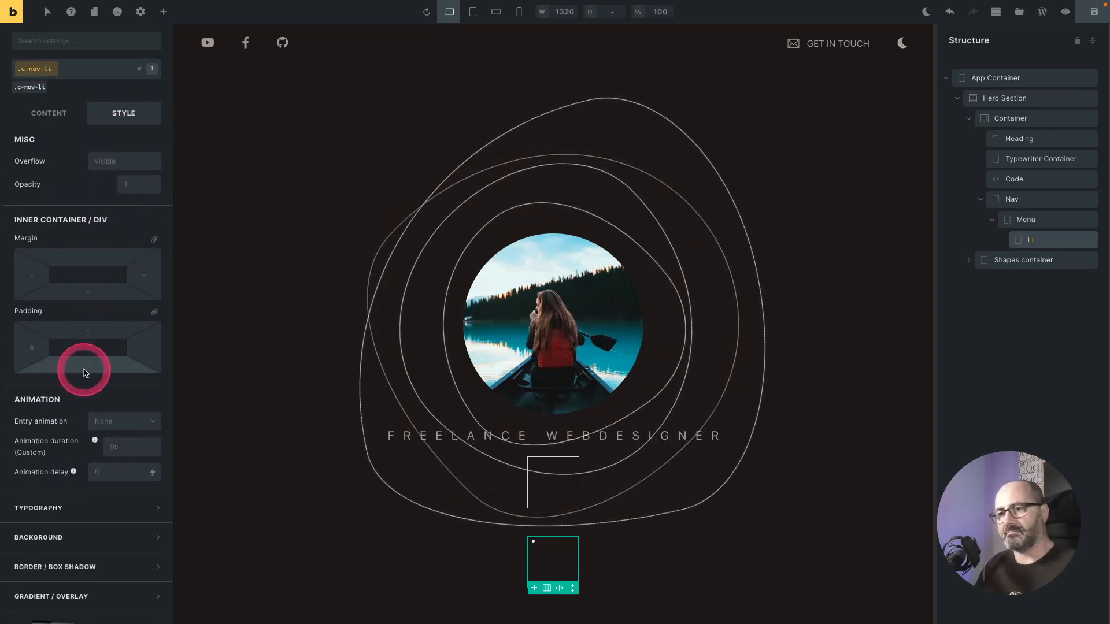
{"action": "scroll", "coordinate": [84, 373], "scroll_direction": "down", "scroll_amount": 2}
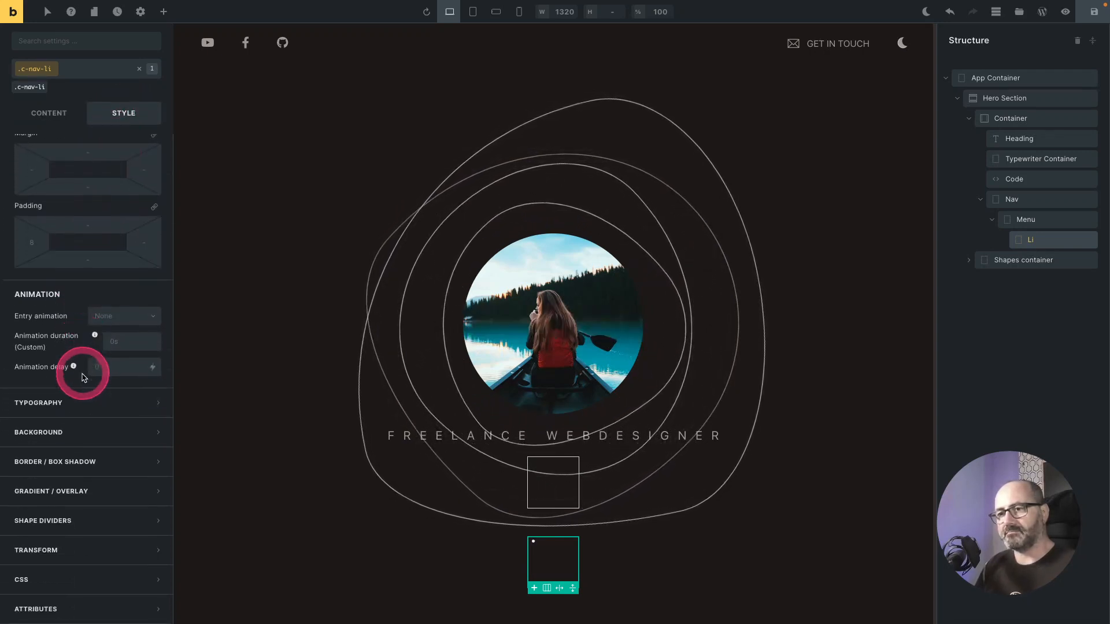
{"action": "left_click", "coordinate": [83, 581]}
{"action": "scroll", "coordinate": [139, 474], "scroll_direction": "down", "scroll_amount": 5}
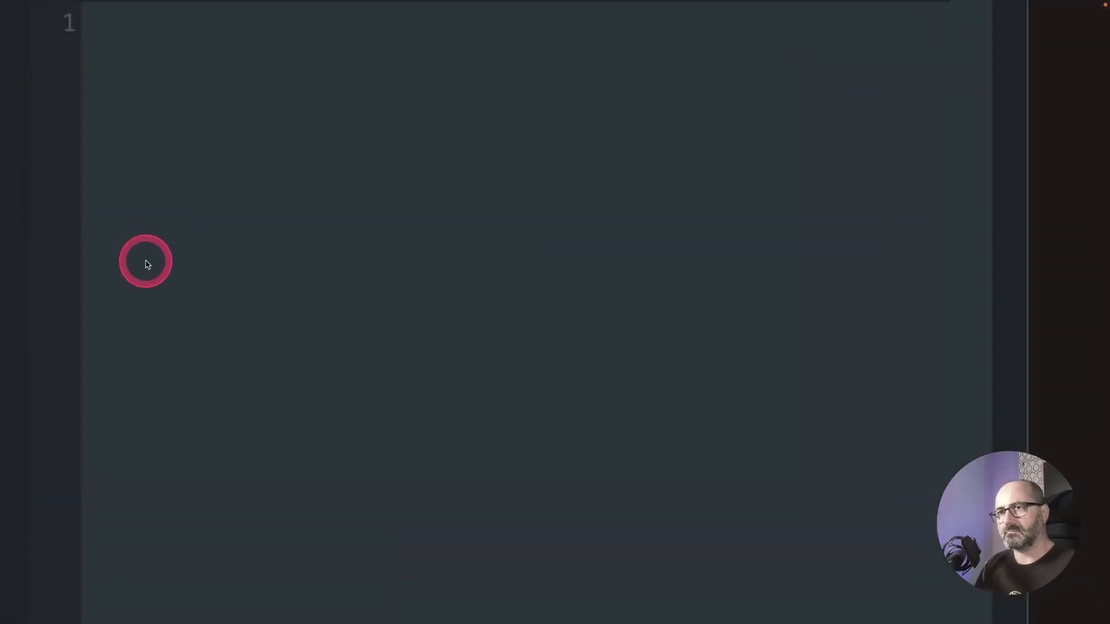
{"action": "left_click", "coordinate": [148, 60]}
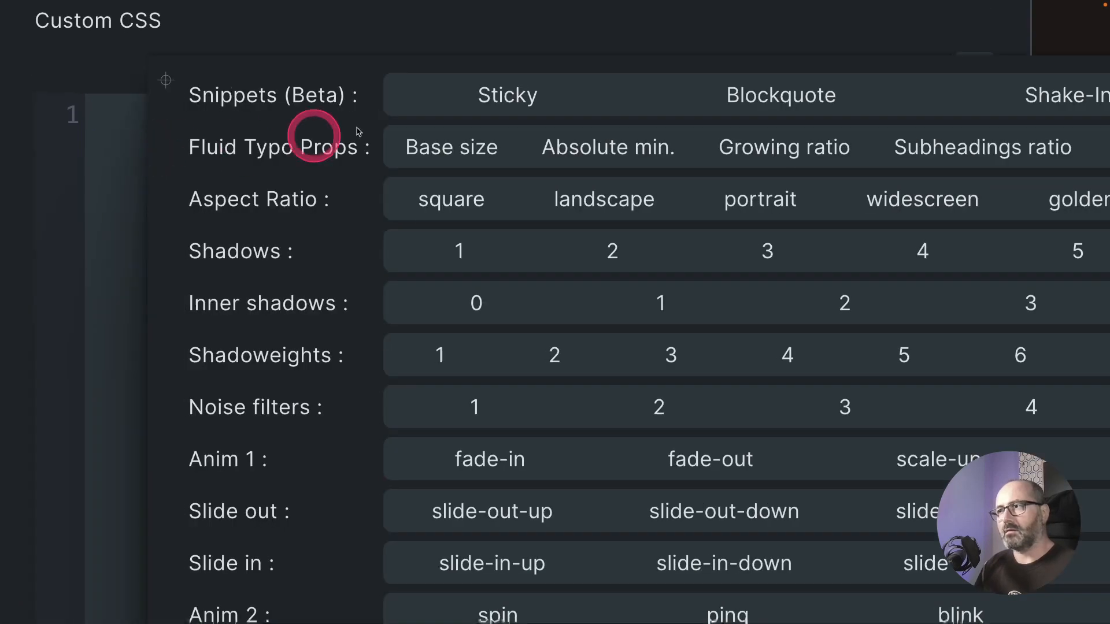
{"action": "left_click", "coordinate": [509, 96]}
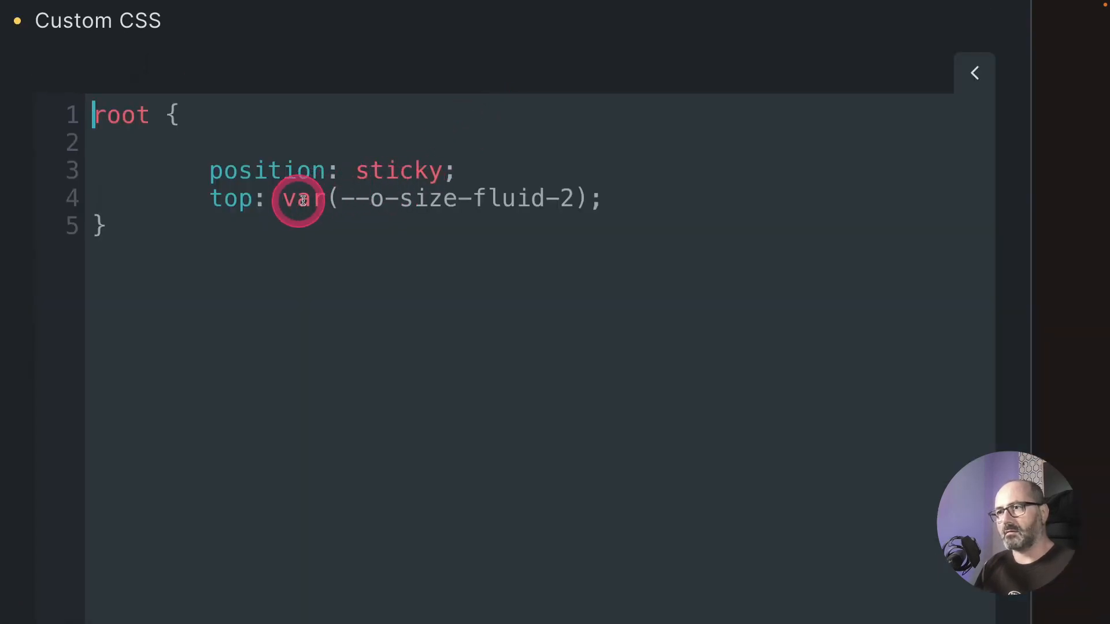
{"action": "left_click_drag", "start_coordinate": [651, 196], "coordinate": [167, 148]}
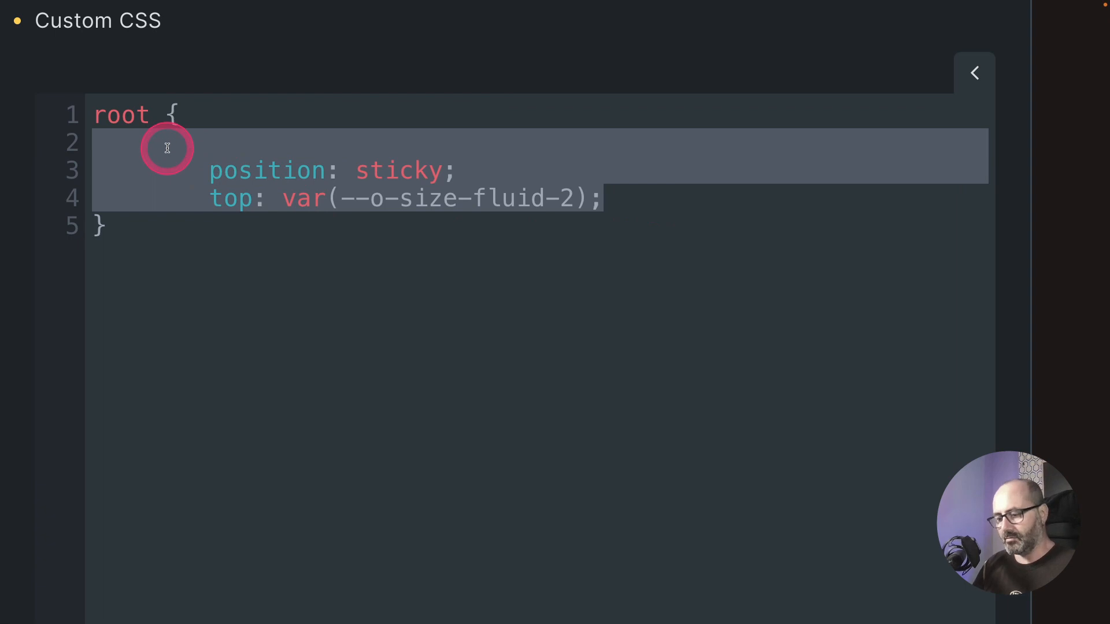
{"action": "key", "text": "BackSpace"}
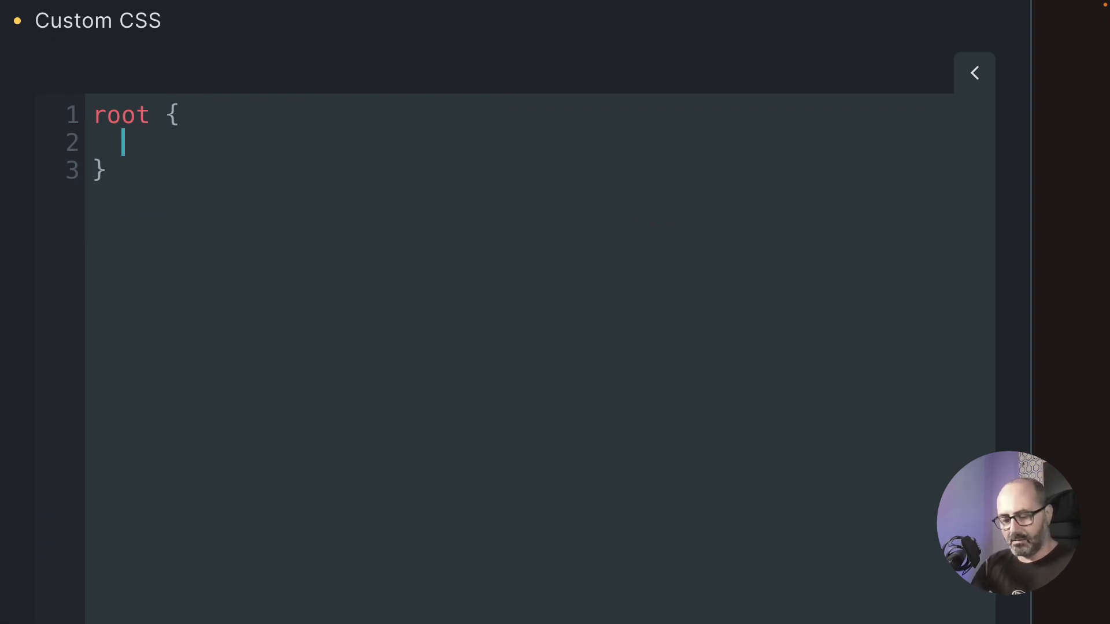
Step: Add list-style-type: none, margin: 0 and padding: 0 to the root rule of the custom CSS
{"action": "type", "text": "list-s"}
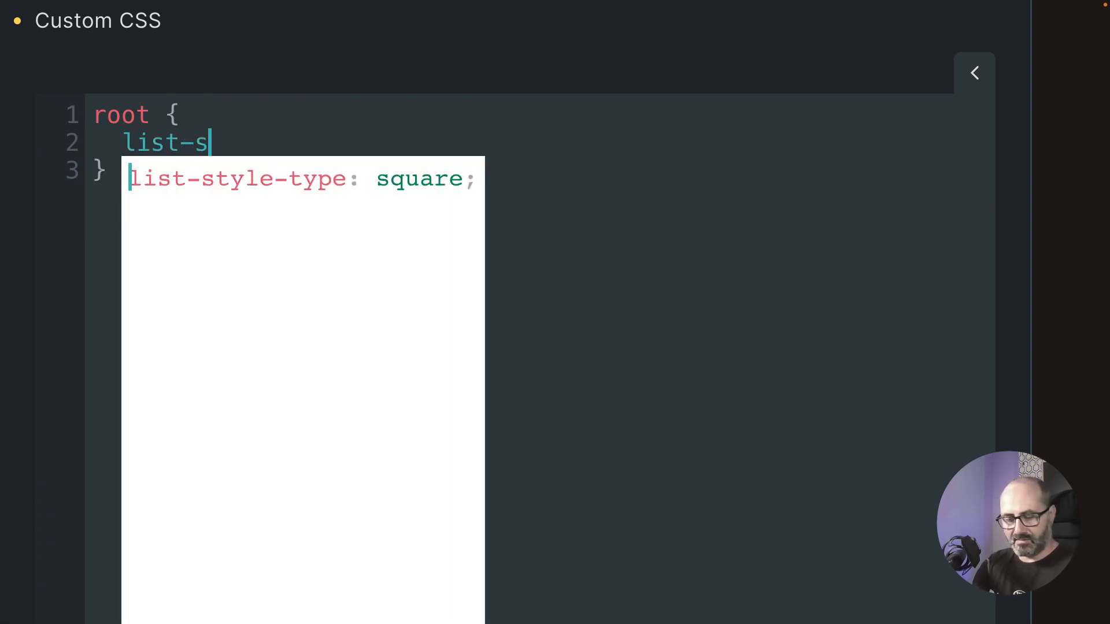
{"action": "type", "text": "tyltype"}
{"action": "key", "text": "BackSpace"}
{"action": "type", "text": "t"}
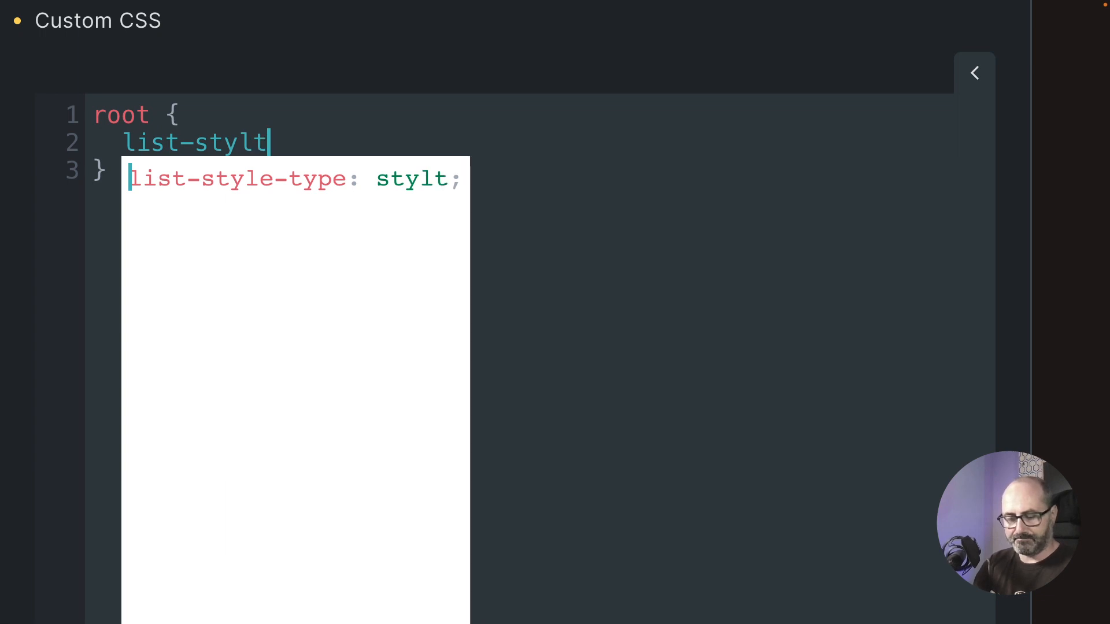
{"action": "type", "text": "ype: none;"}
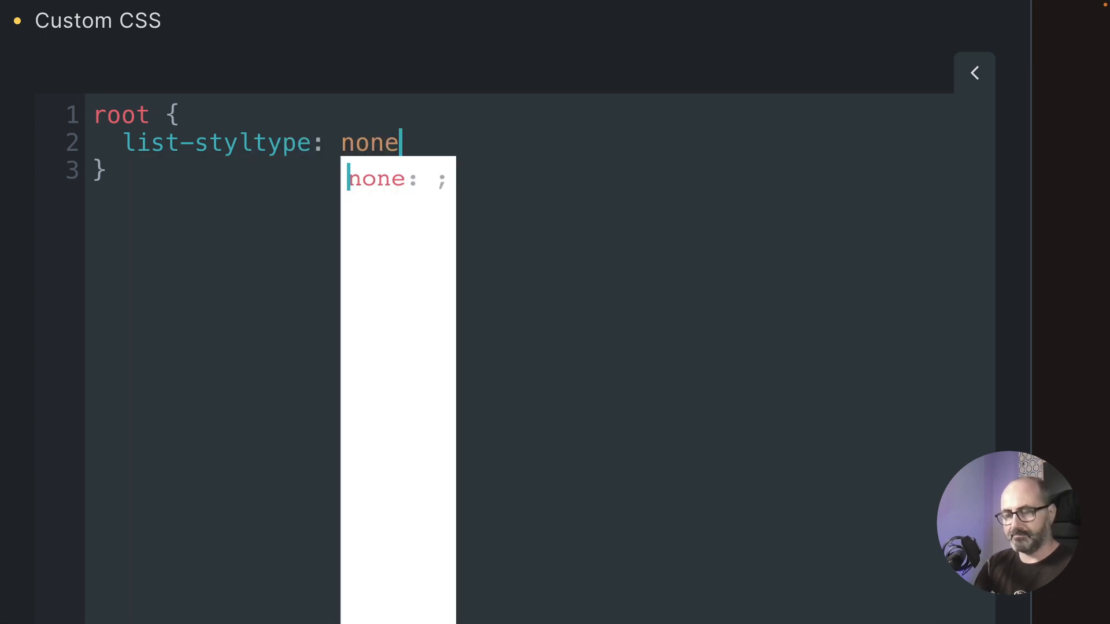
{"action": "key", "text": "Left"}
{"action": "key", "text": "Left"}
{"action": "key", "text": "Left"}
{"action": "key", "text": "Left"}
{"action": "key", "text": "Left"}
{"action": "key", "text": "Left"}
{"action": "key", "text": "Left"}
{"action": "key", "text": "Left"}
{"action": "type", "text": "e"}
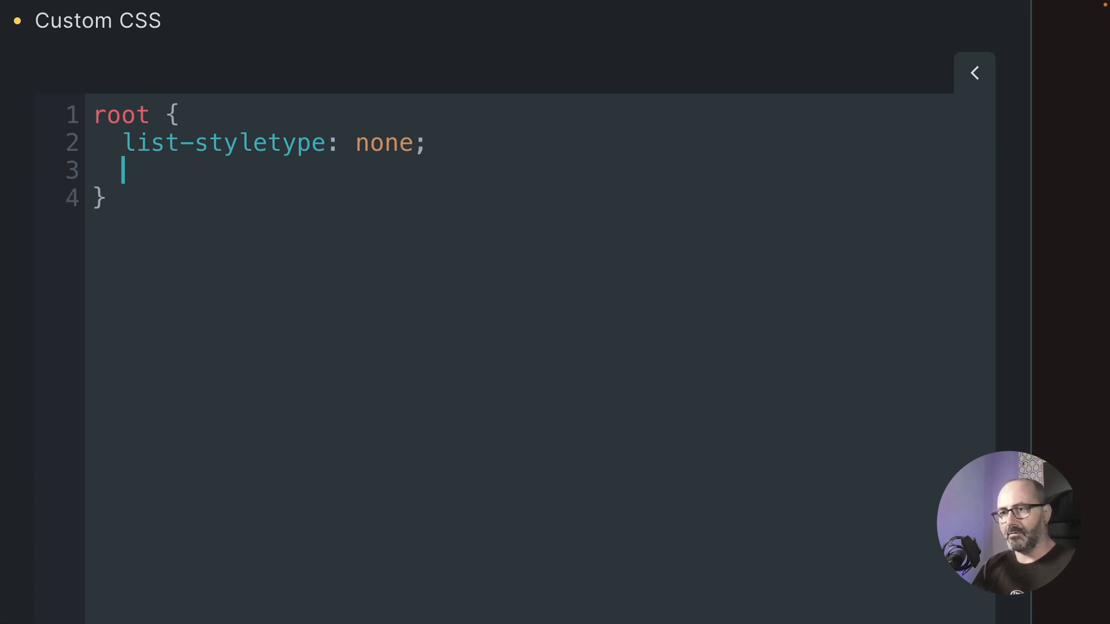
{"action": "type", "text": "margin"}
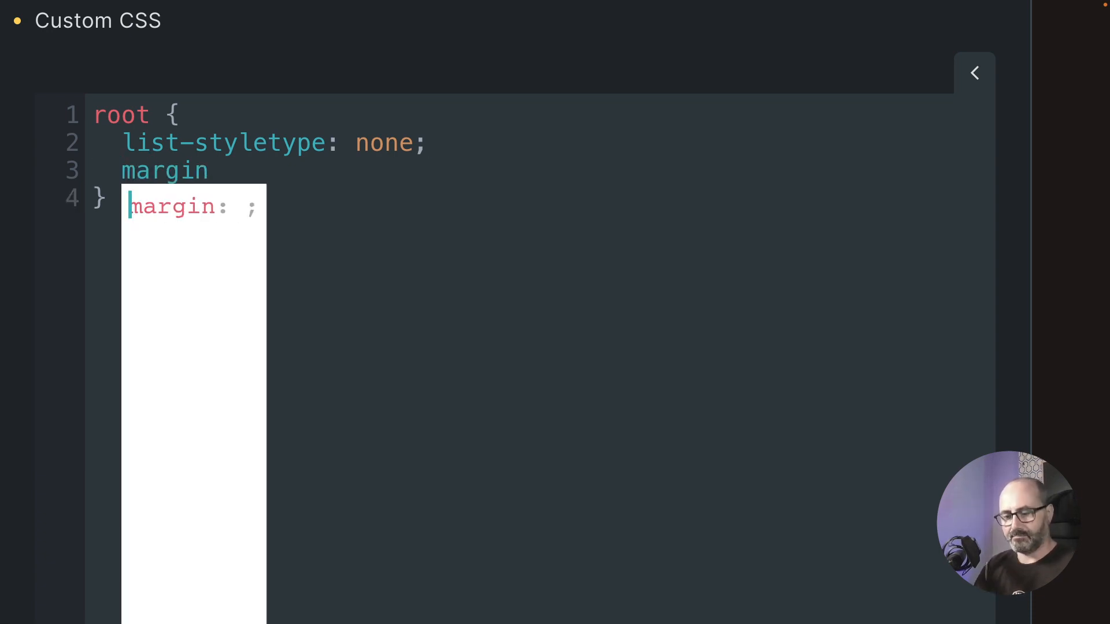
{"action": "type", "text": ": 0;"}
{"action": "key", "text": "Return"}
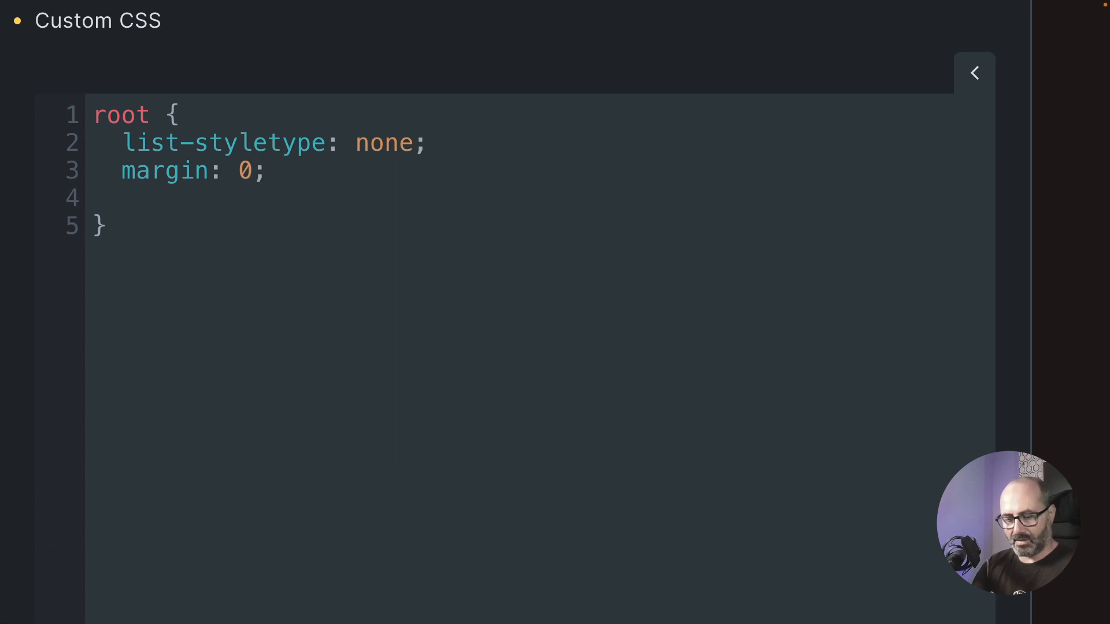
{"action": "type", "text": "padding"}
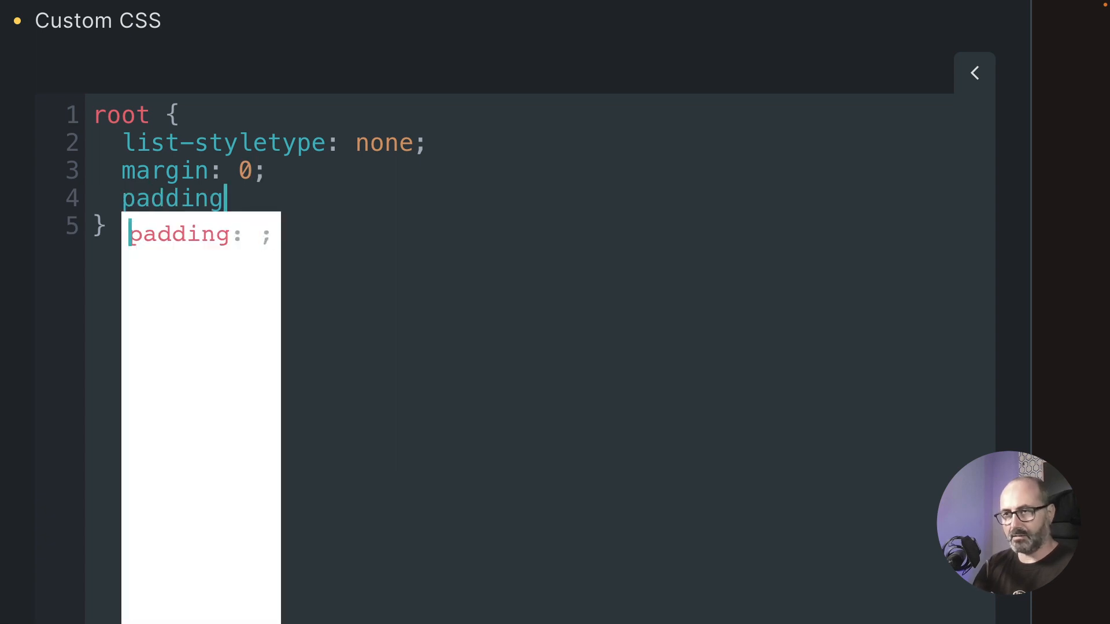
{"action": "type", "text": ": "}
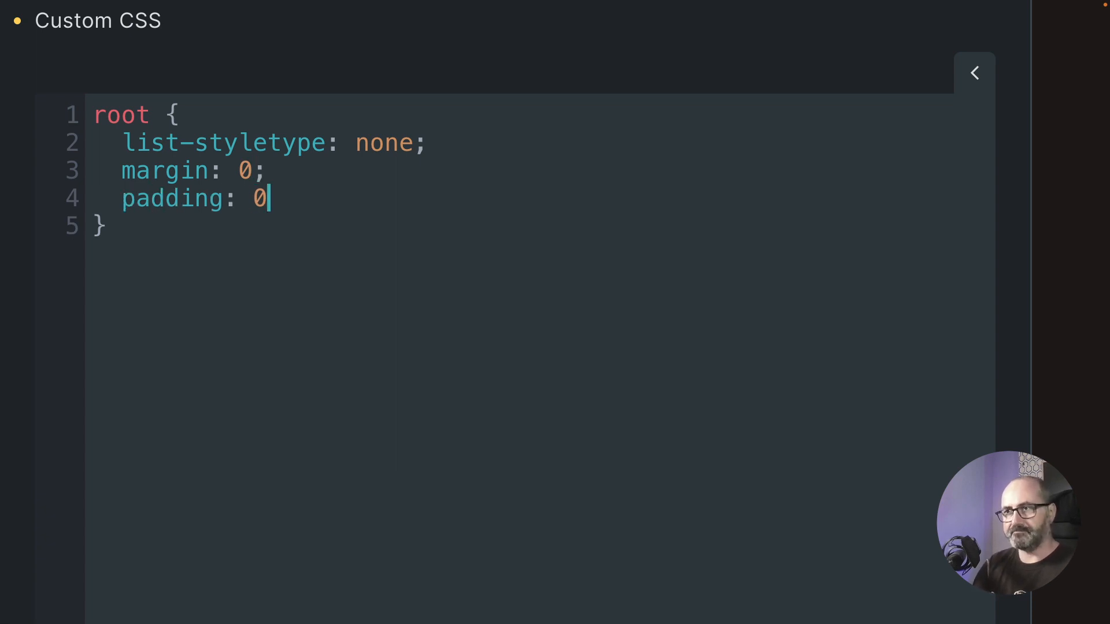
{"action": "type", "text": "0;"}
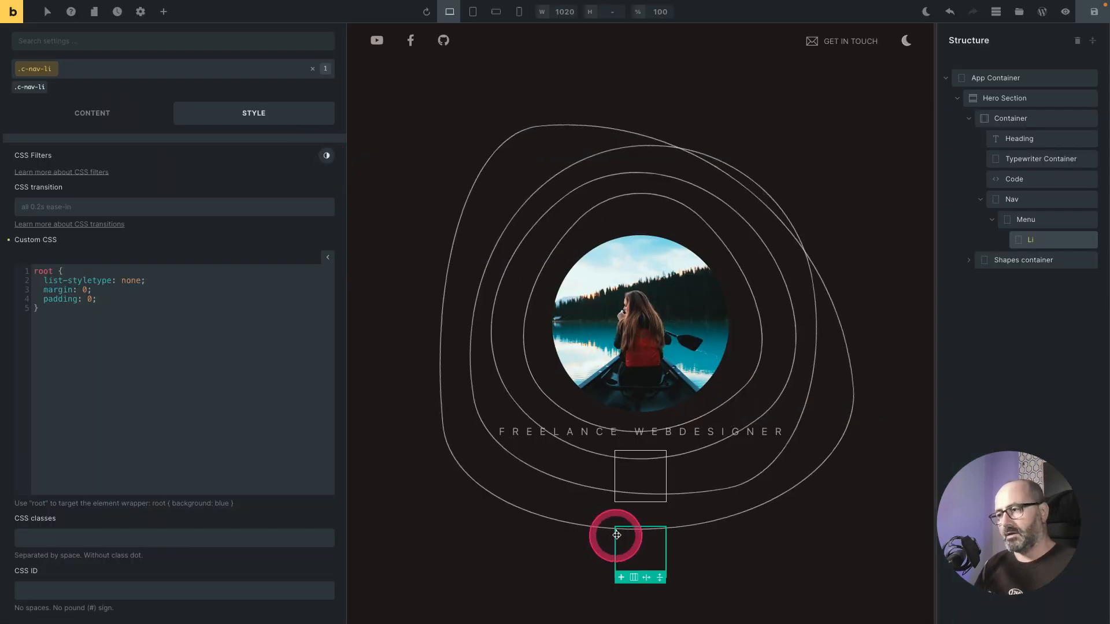
Step: Correct the property name to list-style-type, save the page and open the elements panel
{"action": "left_click", "coordinate": [93, 280]}
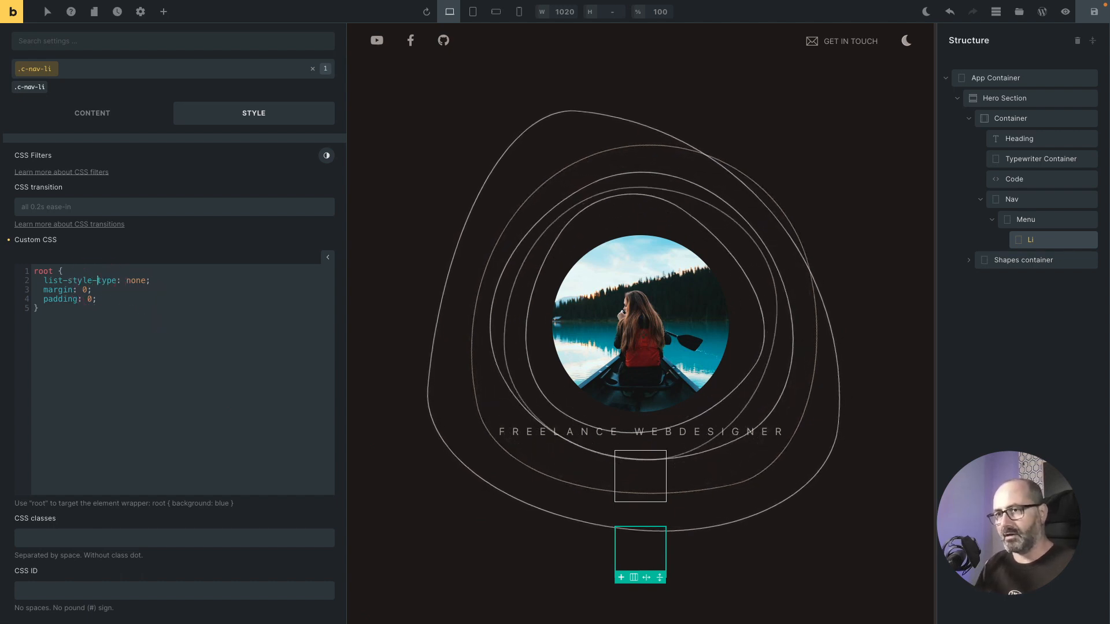
{"action": "key", "text": "ctrl+s"}
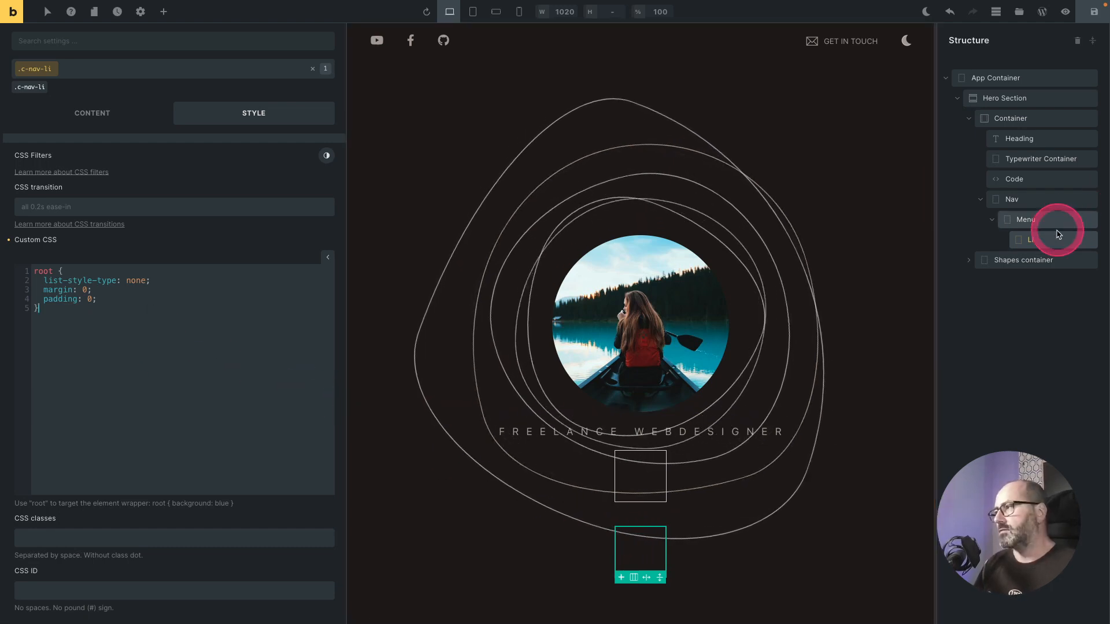
{"action": "left_click", "coordinate": [163, 11]}
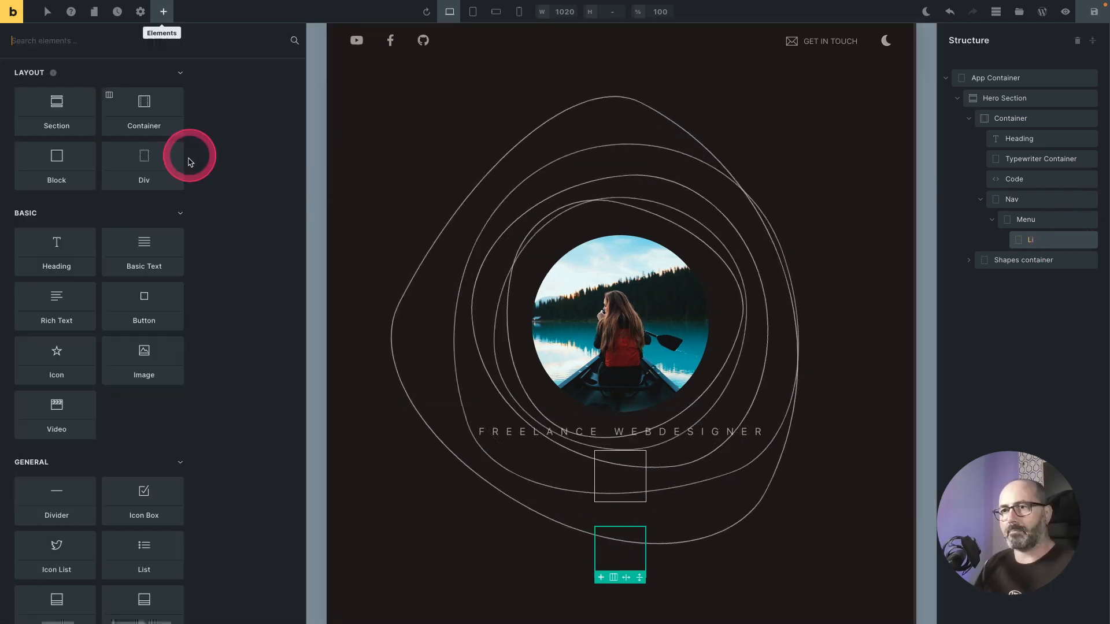
Step: Add a Basic Text element inside the Li and replace its text with "about"
{"action": "left_click", "coordinate": [129, 248]}
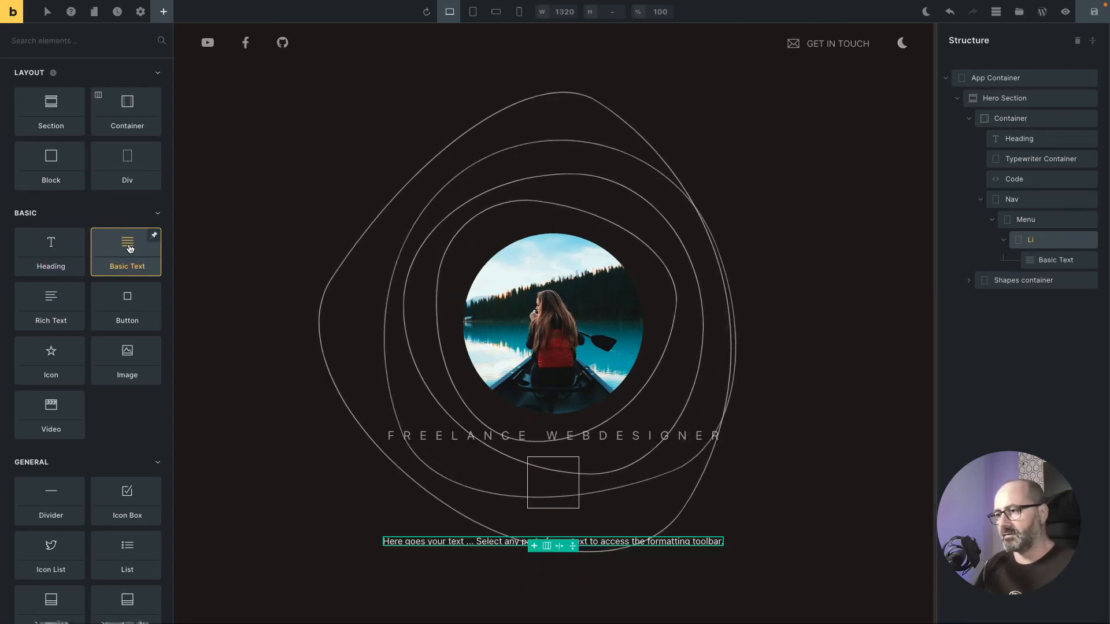
{"action": "left_click", "coordinate": [1047, 261]}
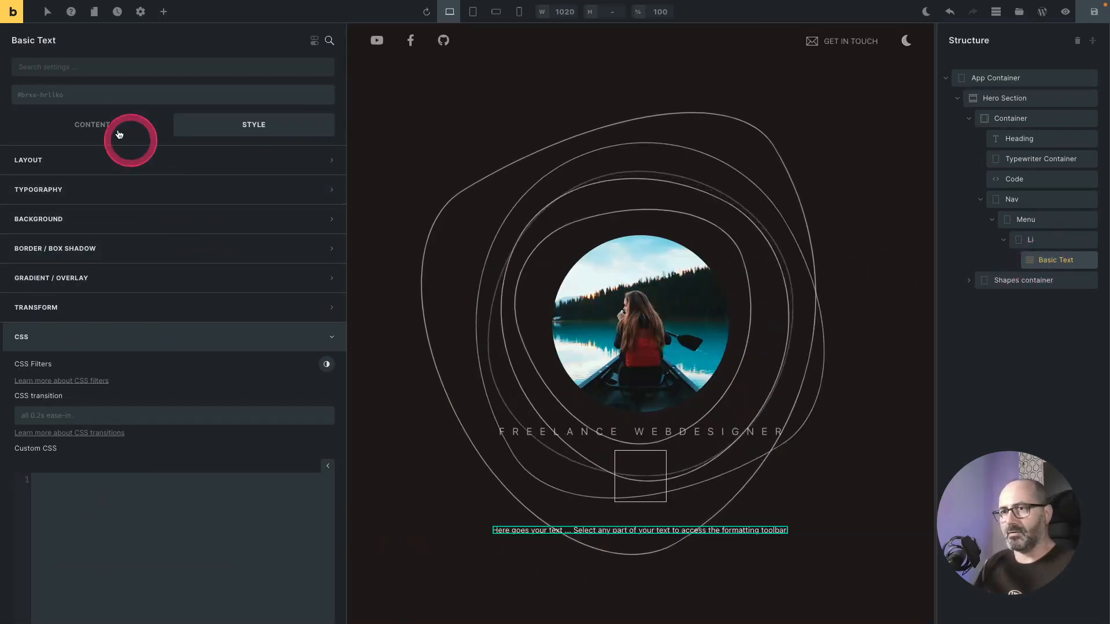
{"action": "left_click", "coordinate": [91, 126]}
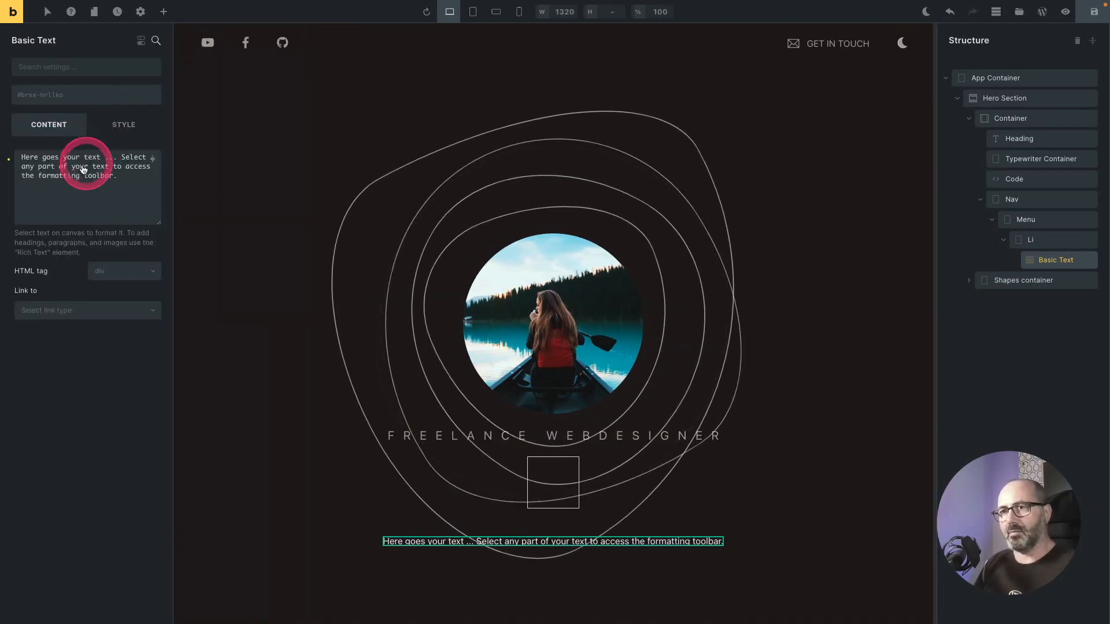
{"action": "triple_click", "coordinate": [60, 176]}
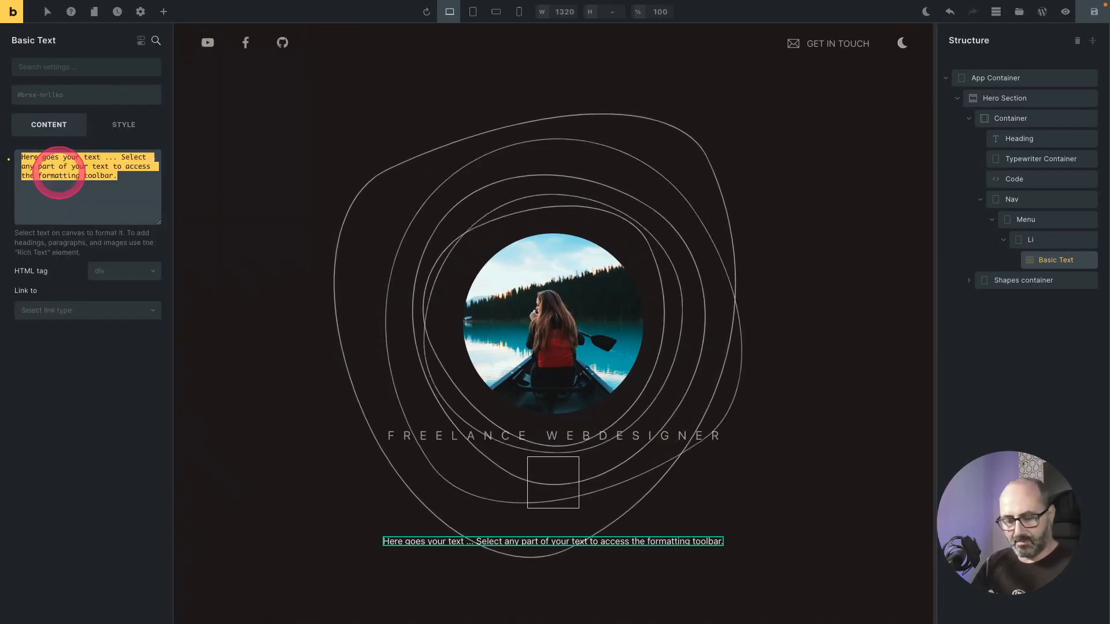
{"action": "type", "text": "about"}
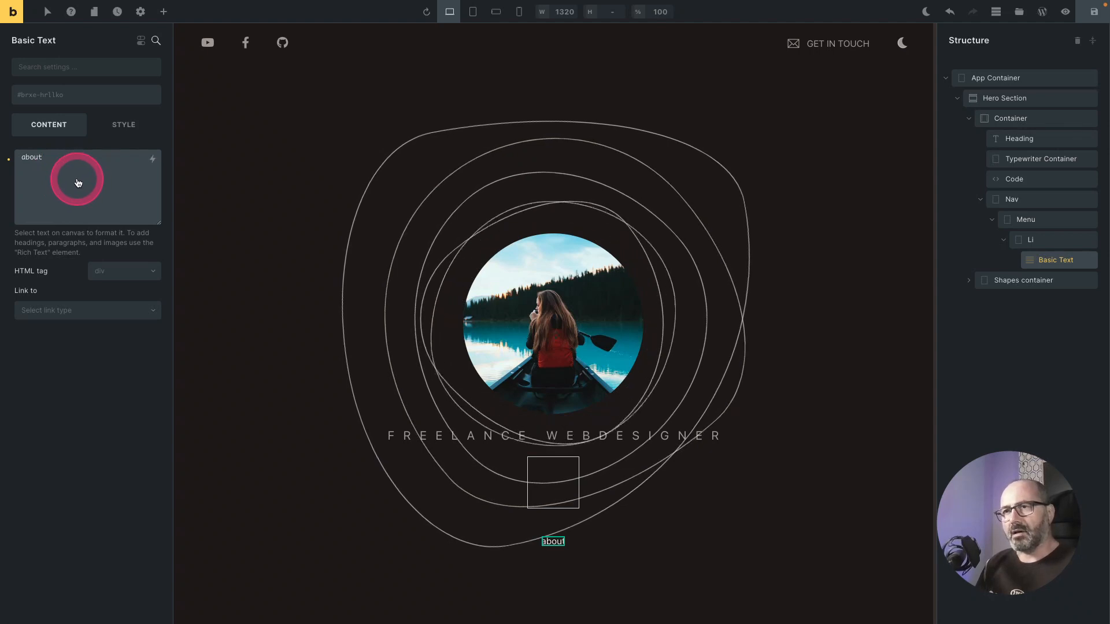
Step: Apply the classes o-btn, o-btn-outline and o-btn-brand to the text element
{"action": "left_click", "coordinate": [55, 98]}
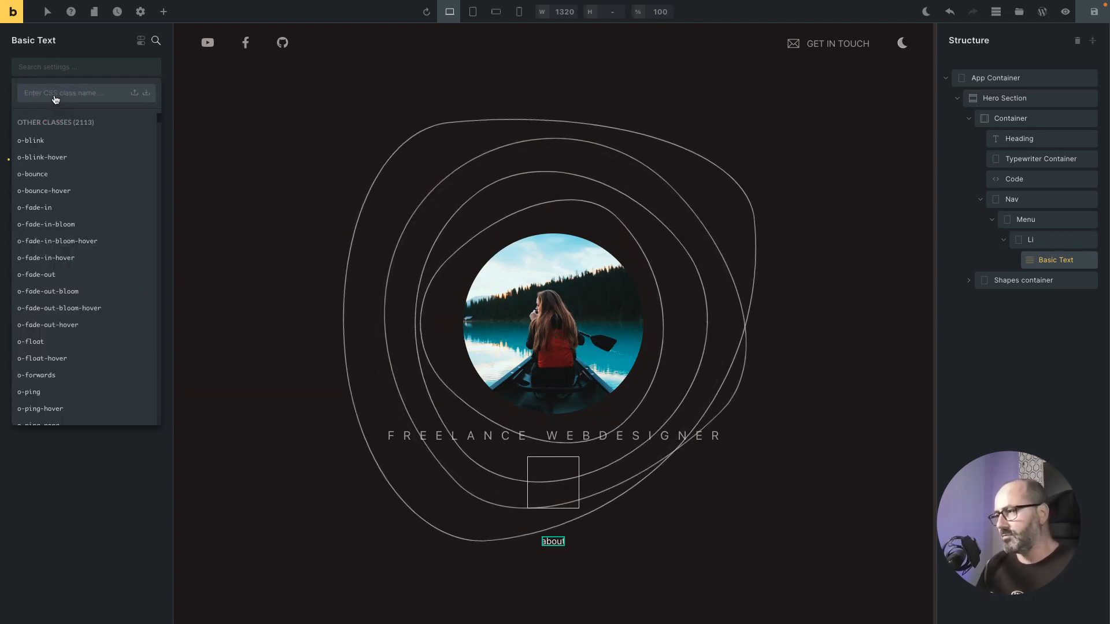
{"action": "type", "text": "o-btn"}
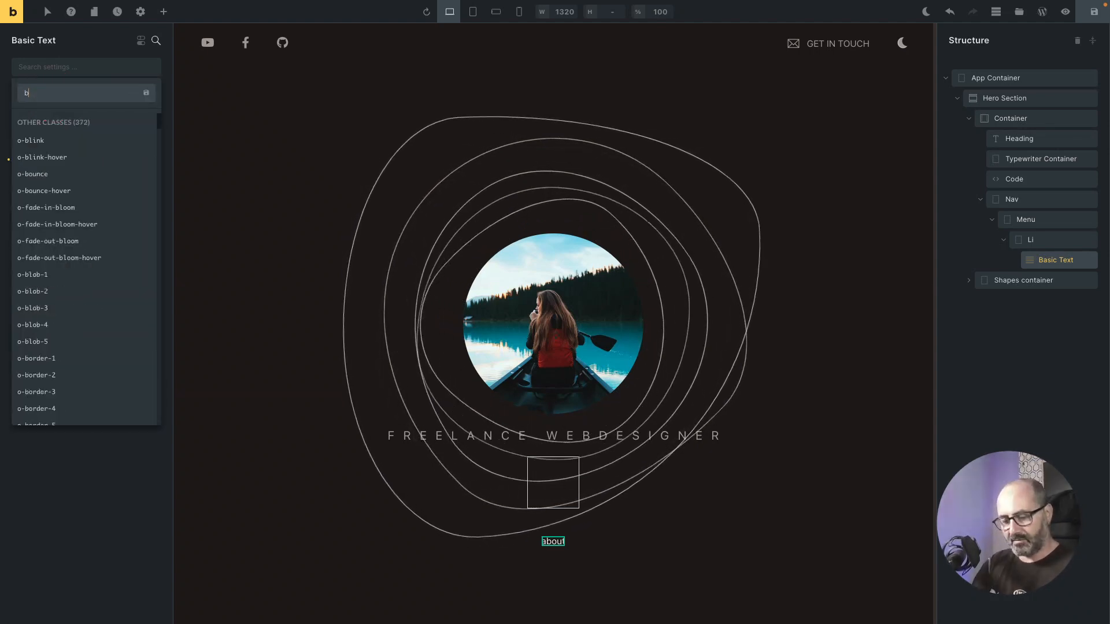
{"action": "key", "text": "Return"}
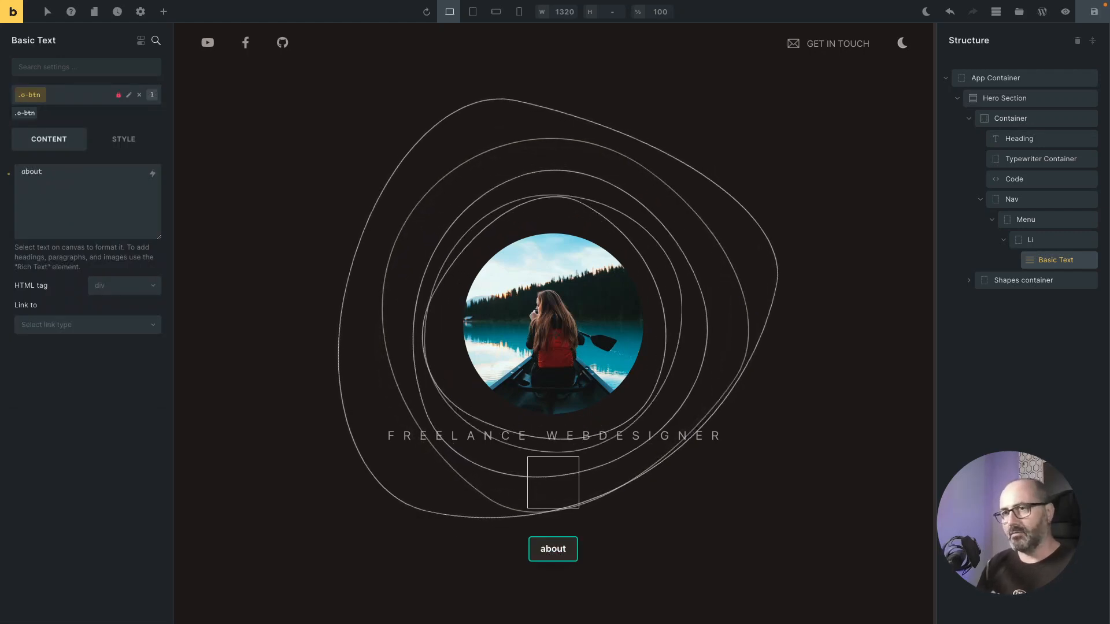
{"action": "left_click", "coordinate": [63, 90]}
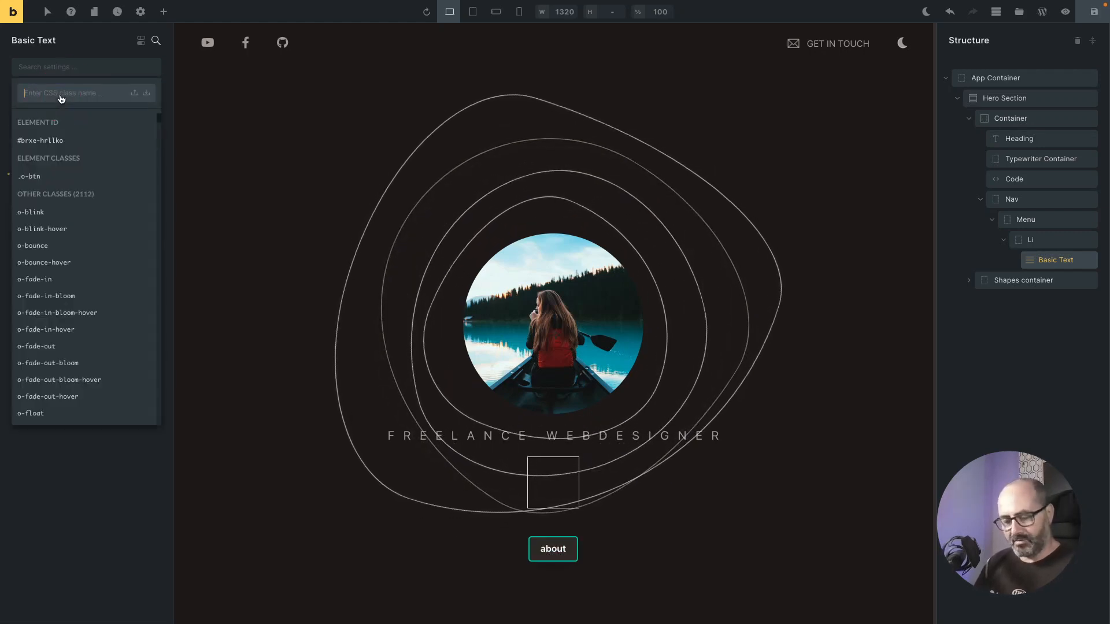
{"action": "type", "text": "outlin"}
{"action": "key", "text": "Down"}
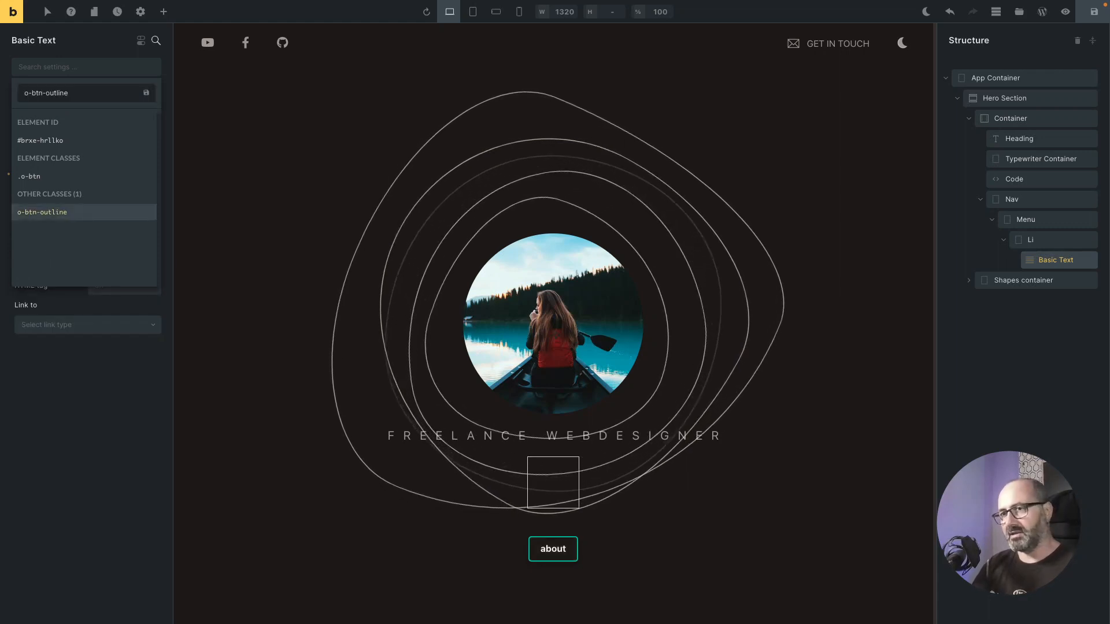
{"action": "key", "text": "Return"}
{"action": "left_click", "coordinate": [85, 100]}
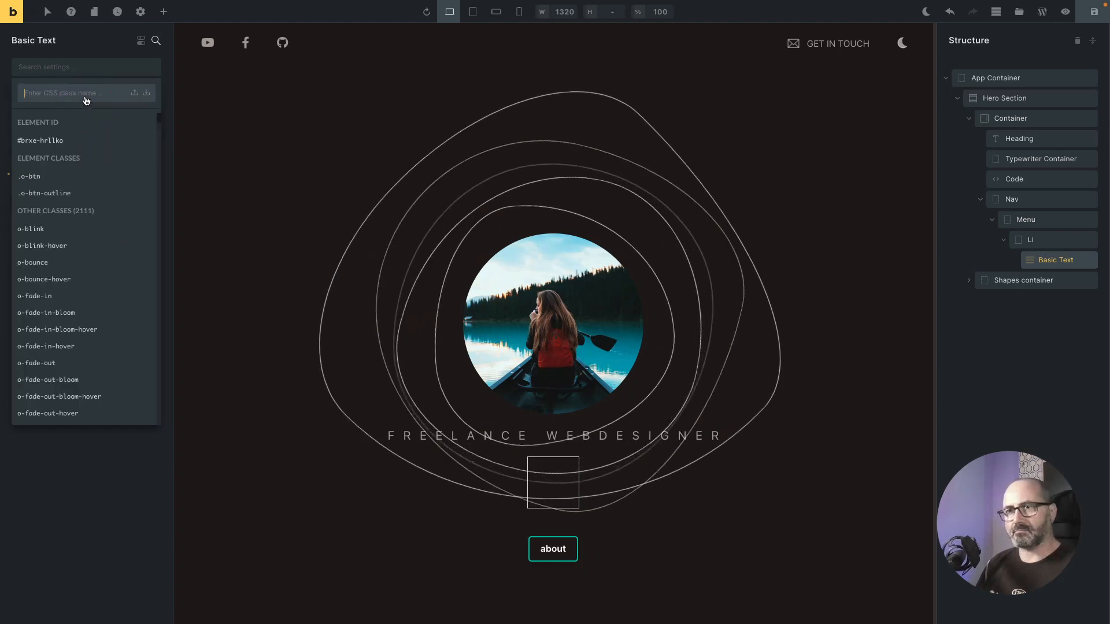
{"action": "type", "text": "btn-bran"}
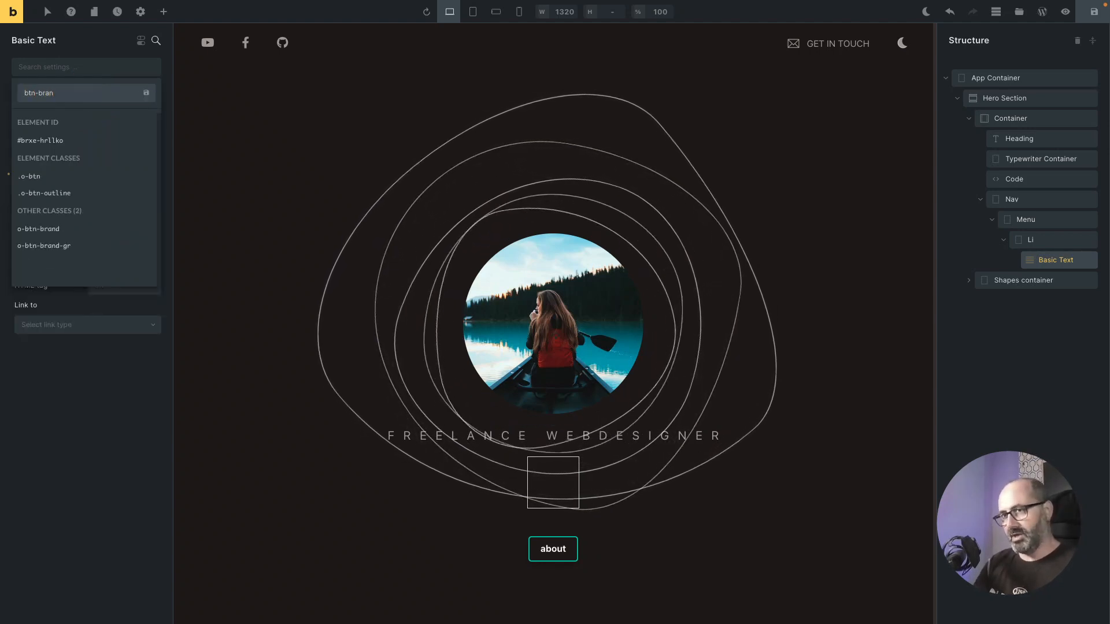
{"action": "key", "text": "Return"}
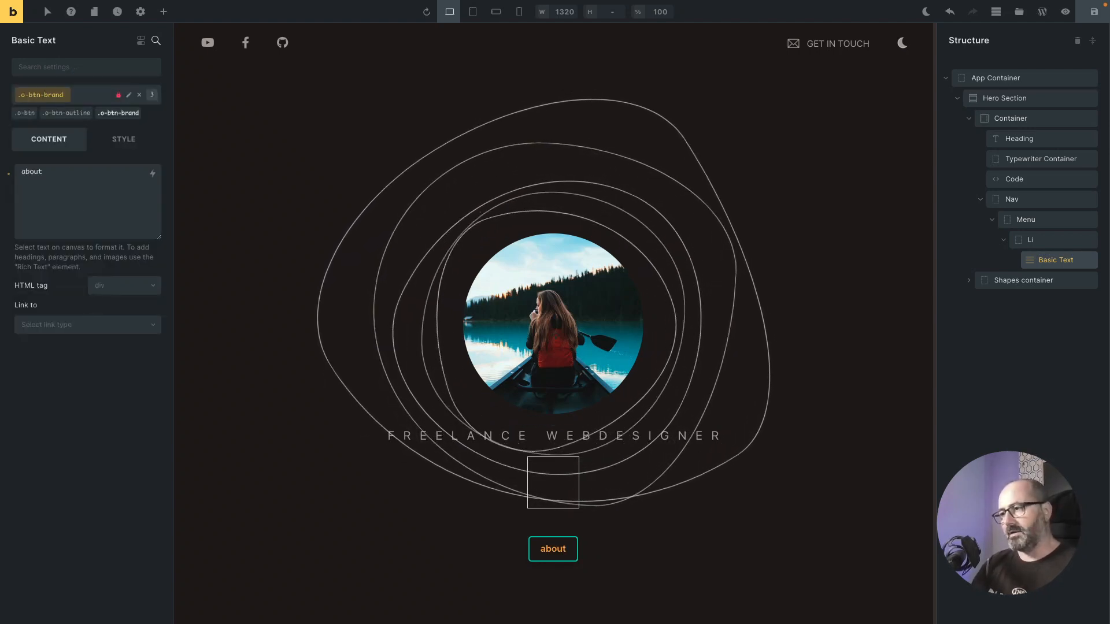
Step: Apply the class o-radius-round to the text element
{"action": "left_click", "coordinate": [75, 101]}
{"action": "type", "text": "rou"}
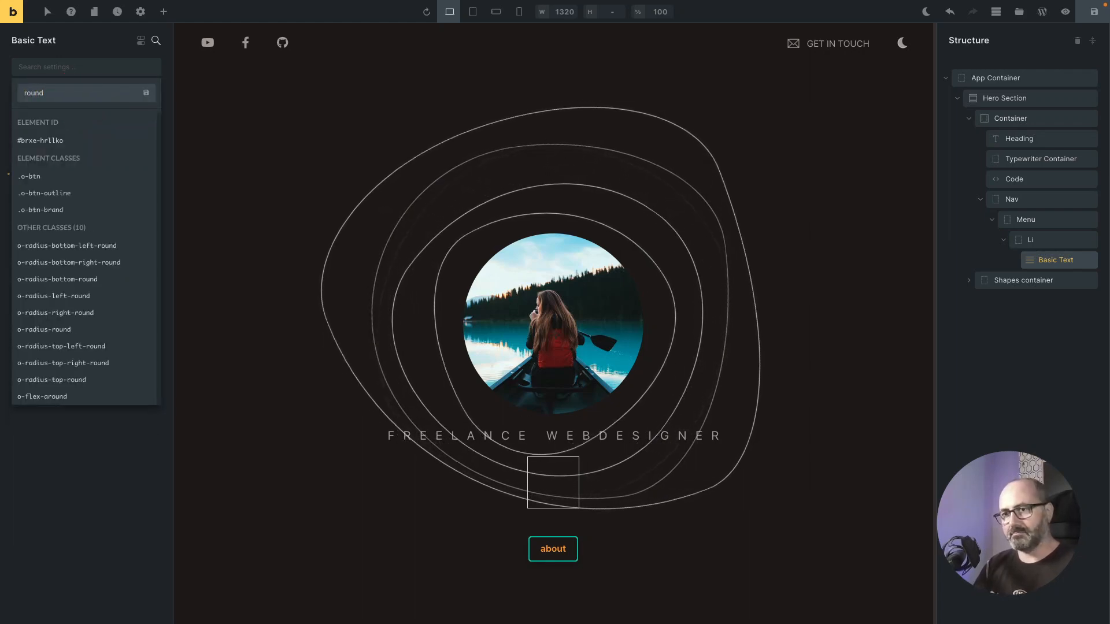
{"action": "type", "text": "nd"}
{"action": "key", "text": "Down"}
{"action": "key", "text": "Down"}
{"action": "key", "text": "Down"}
{"action": "key", "text": "Down"}
{"action": "key", "text": "Down"}
{"action": "key", "text": "Down"}
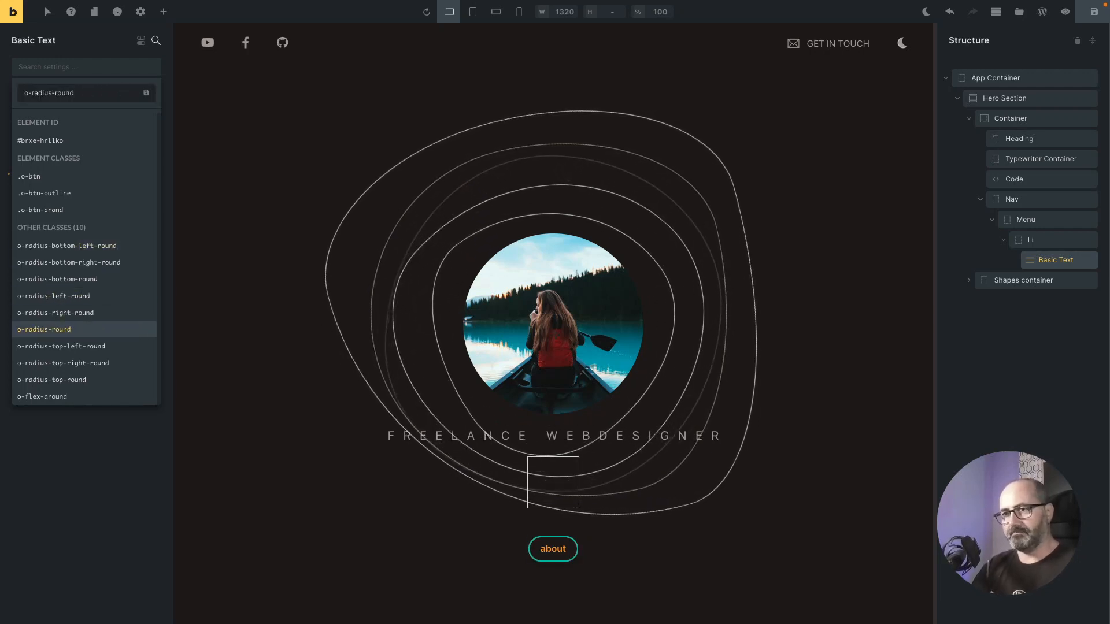
{"action": "key", "text": "Return"}
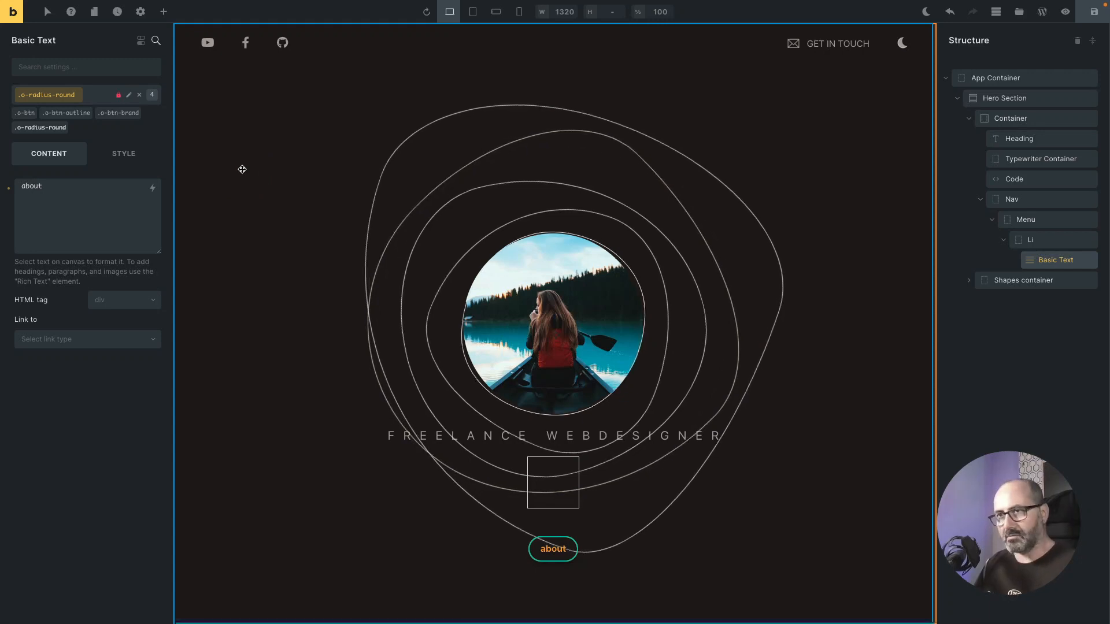
{"action": "key", "text": "ctrl+Tab"}
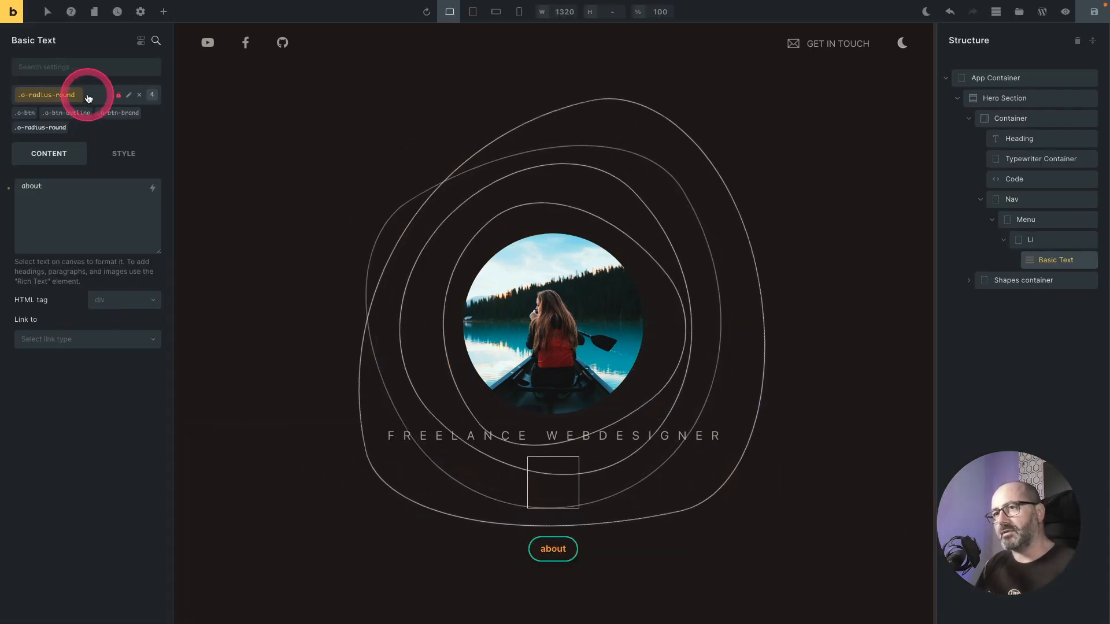
Step: Create and apply the class c-btn-tweak to the text element
{"action": "left_click", "coordinate": [88, 98]}
{"action": "type", "text": "c-btn"}
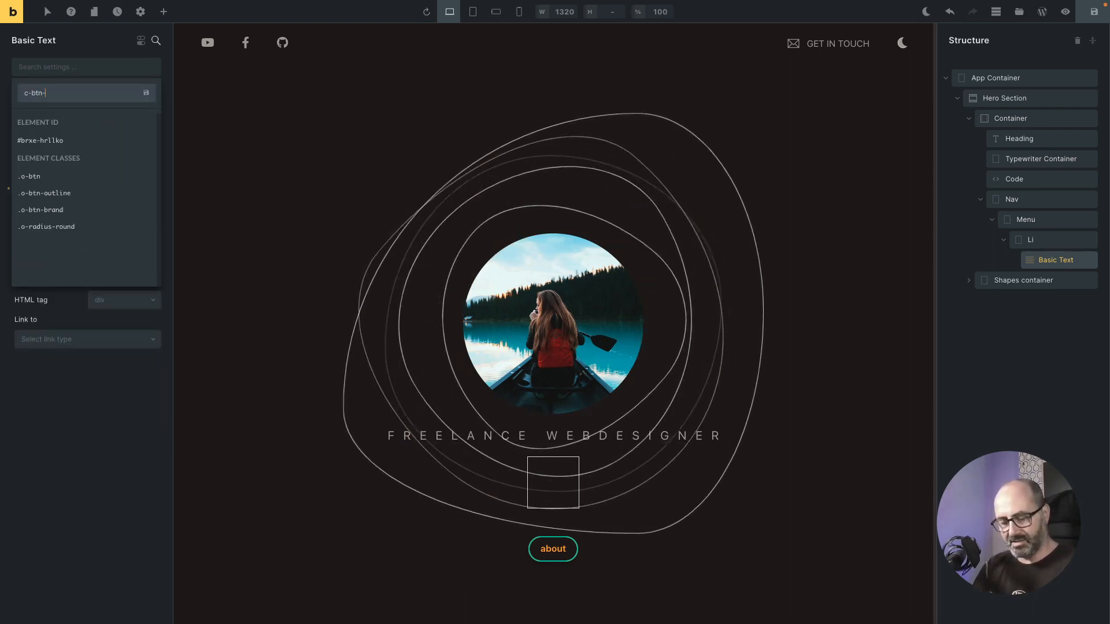
{"action": "type", "text": "-tweak"}
{"action": "key", "text": "Return"}
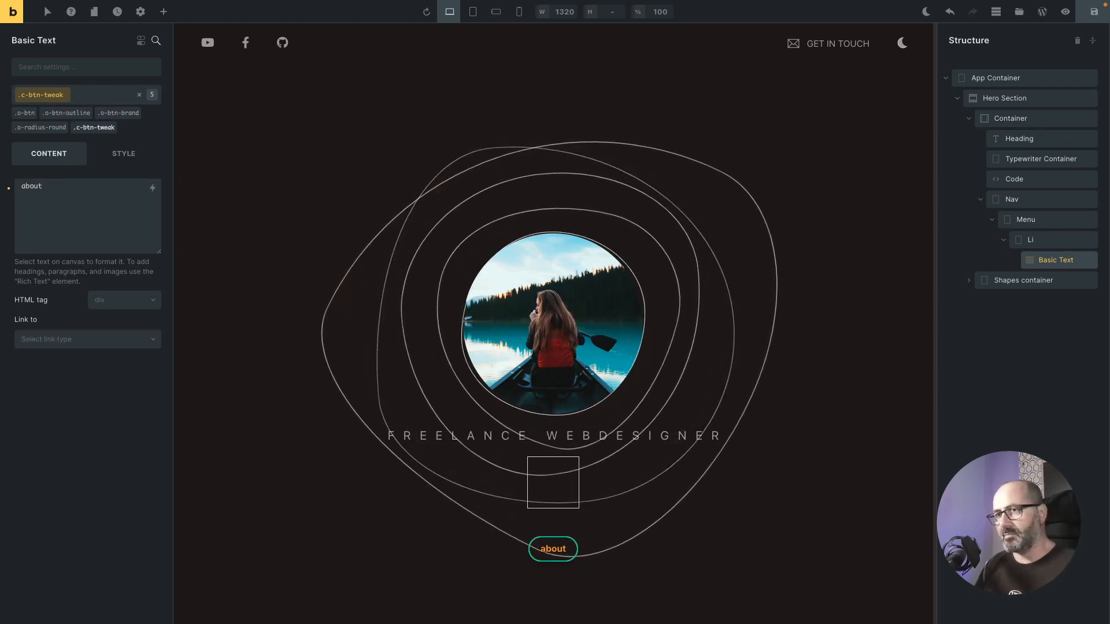
Step: Set the c-btn-tweak text color to the Text 2 theme neutral with 60% opacity
{"action": "left_click", "coordinate": [127, 156]}
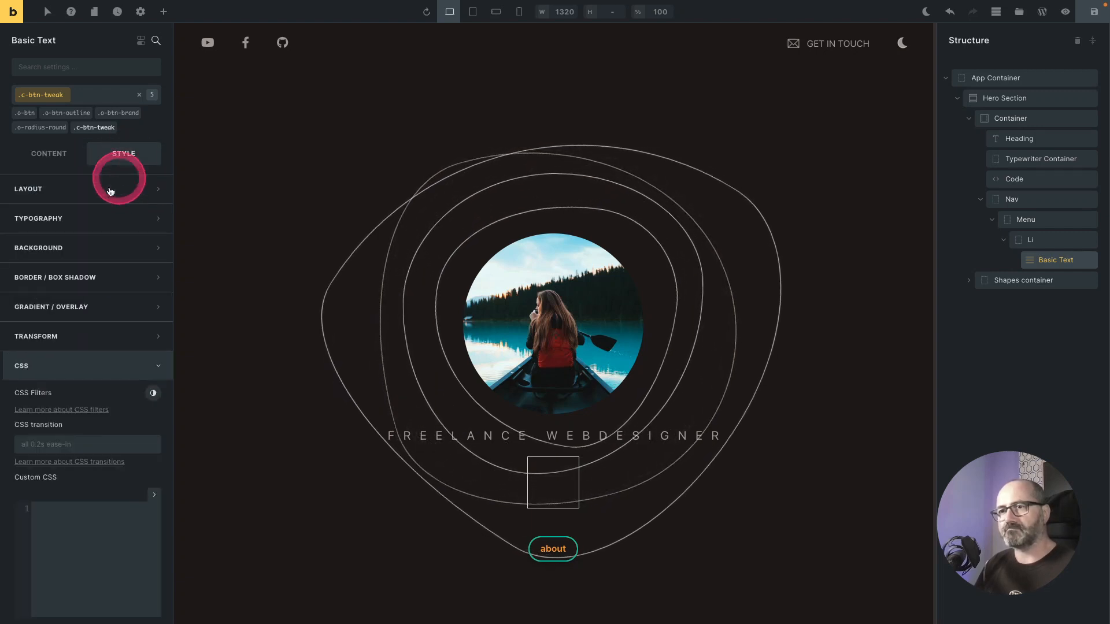
{"action": "left_click", "coordinate": [122, 216]}
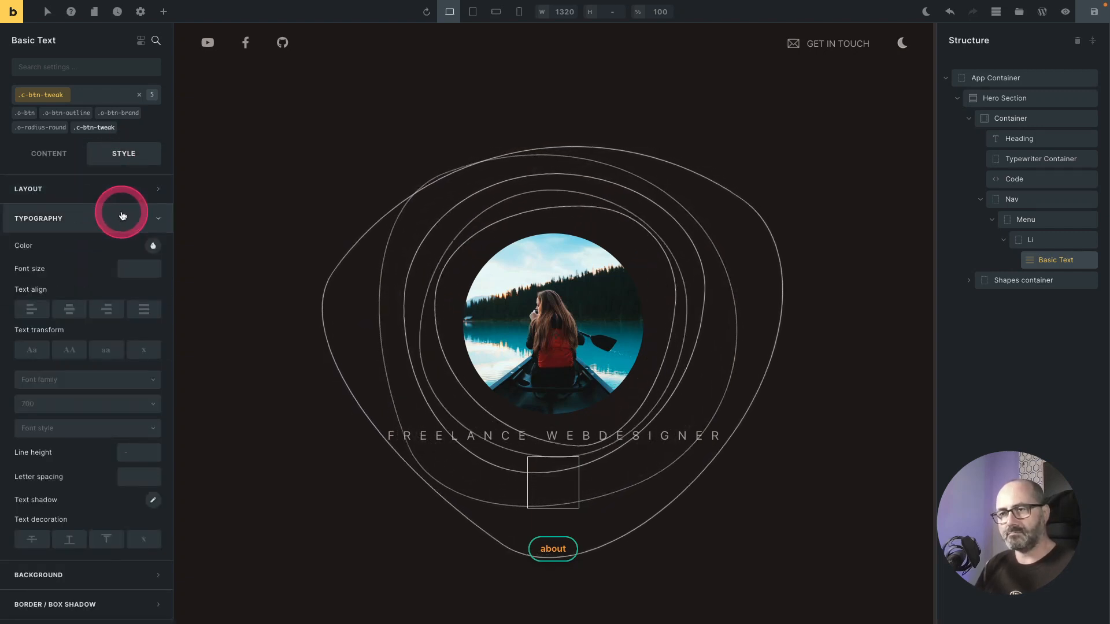
{"action": "left_click", "coordinate": [152, 246]}
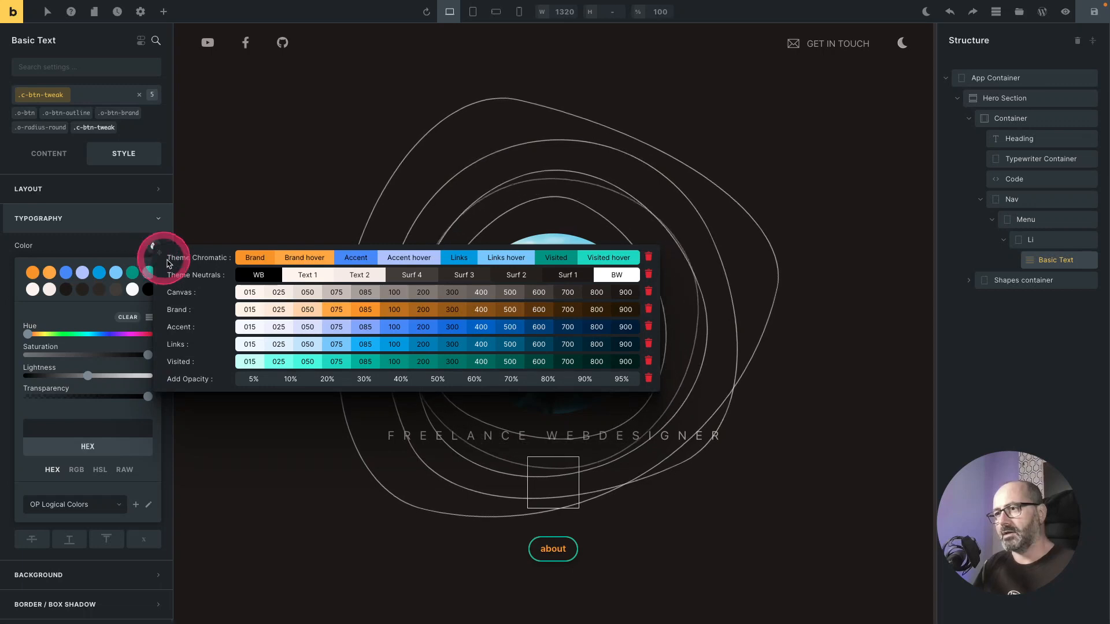
{"action": "left_click", "coordinate": [361, 276]}
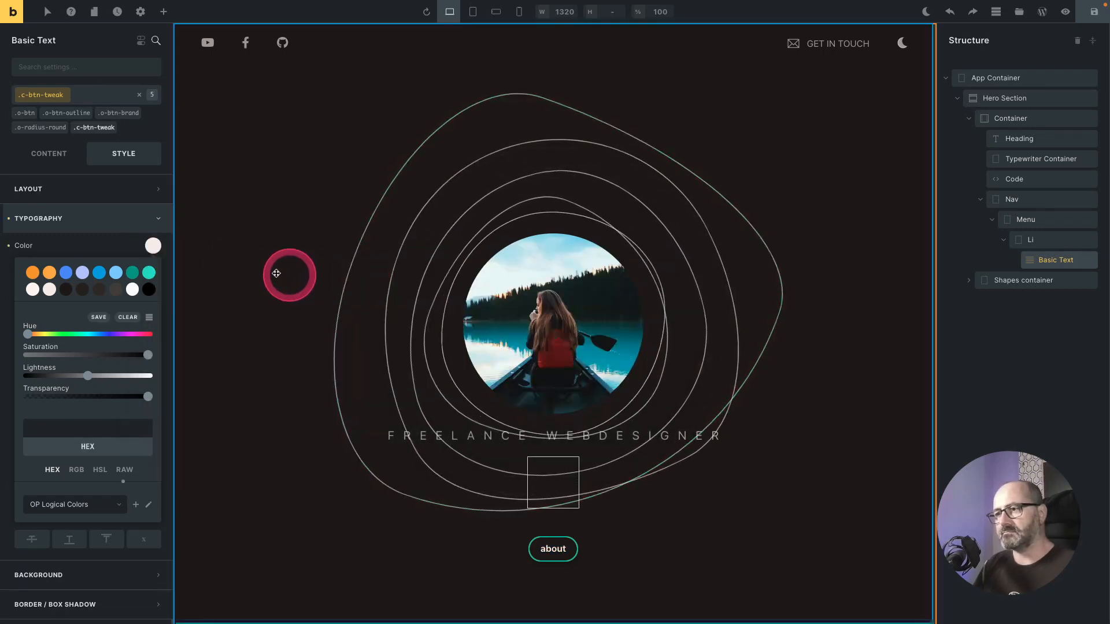
{"action": "left_click", "coordinate": [153, 247]}
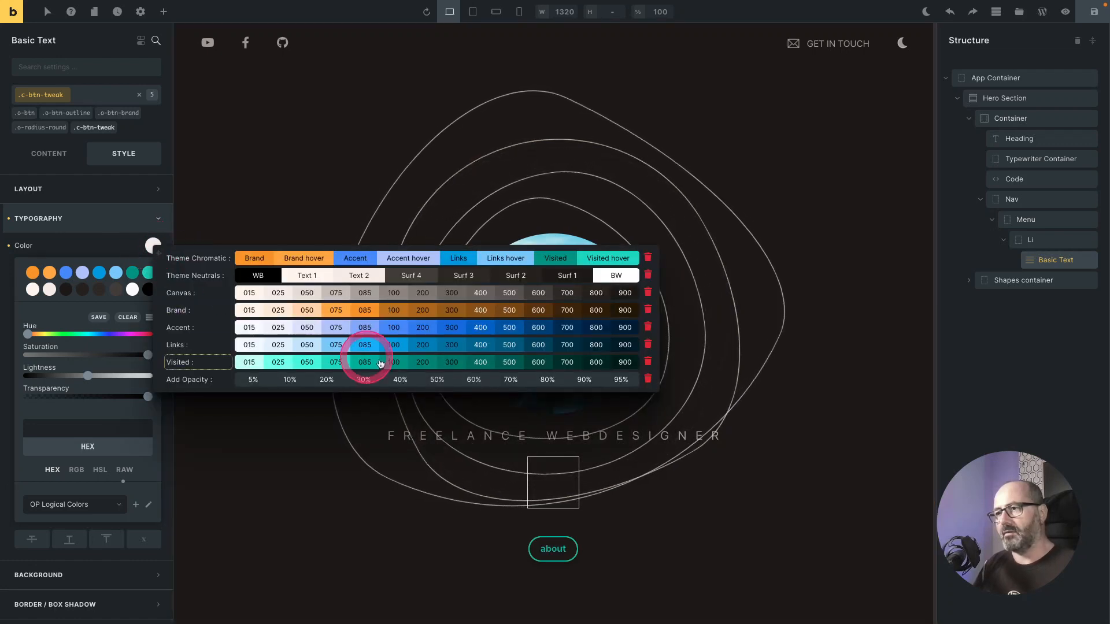
{"action": "left_click", "coordinate": [473, 379]}
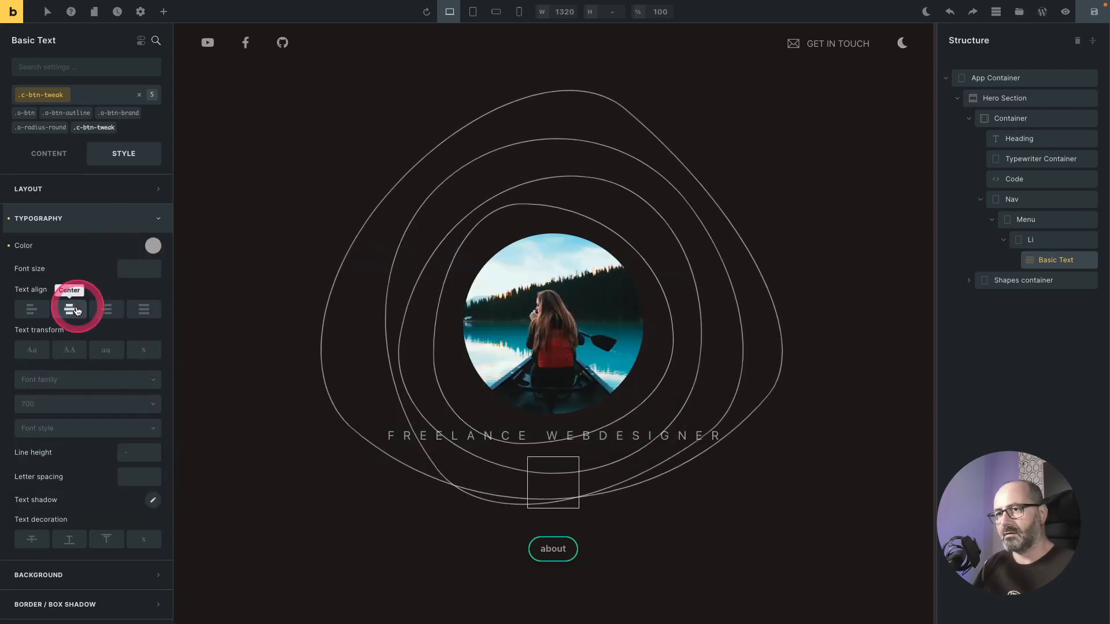
Step: Make the text uppercase and set its font size to the fluid 00 size
{"action": "left_click", "coordinate": [69, 350]}
{"action": "left_click", "coordinate": [149, 270]}
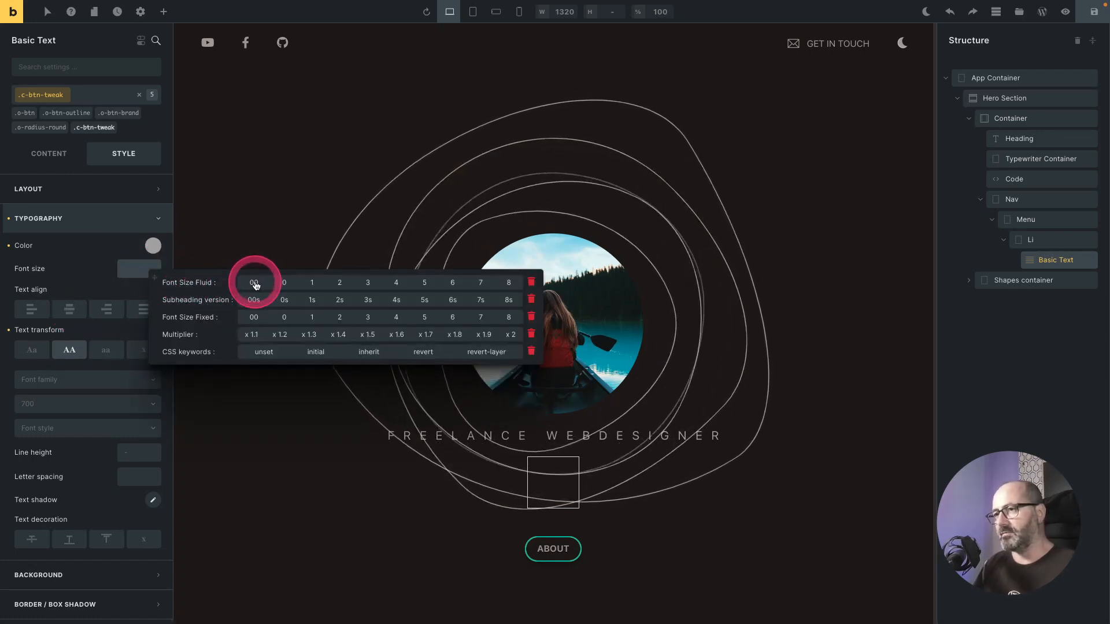
{"action": "left_click", "coordinate": [255, 284]}
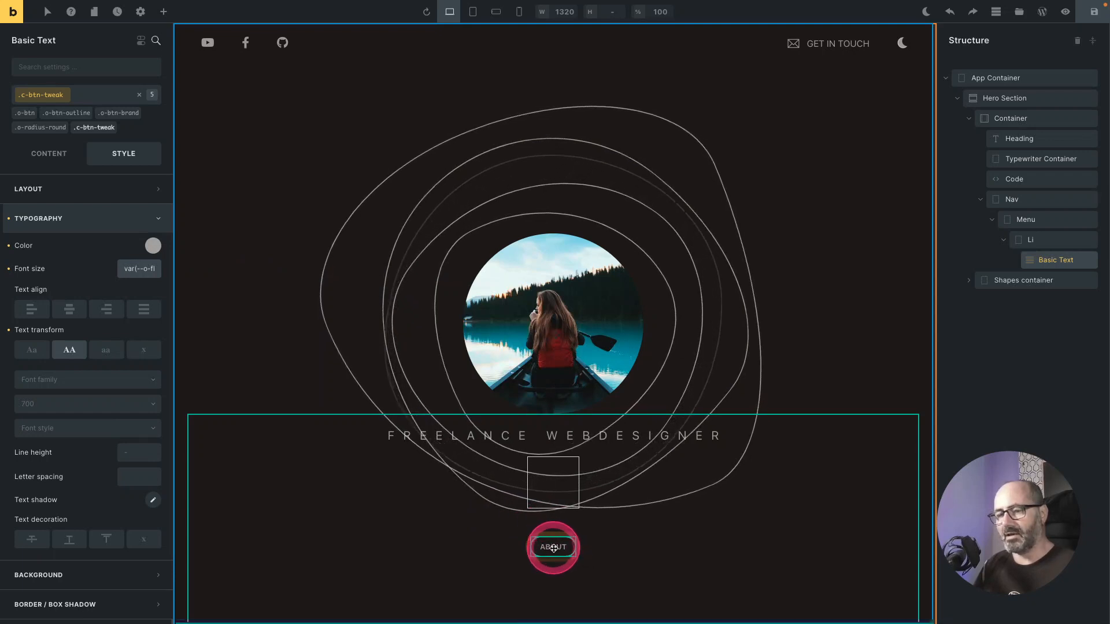
Step: Set the font weight to 400 and the letter spacing to tracking 4
{"action": "left_click", "coordinate": [73, 404]}
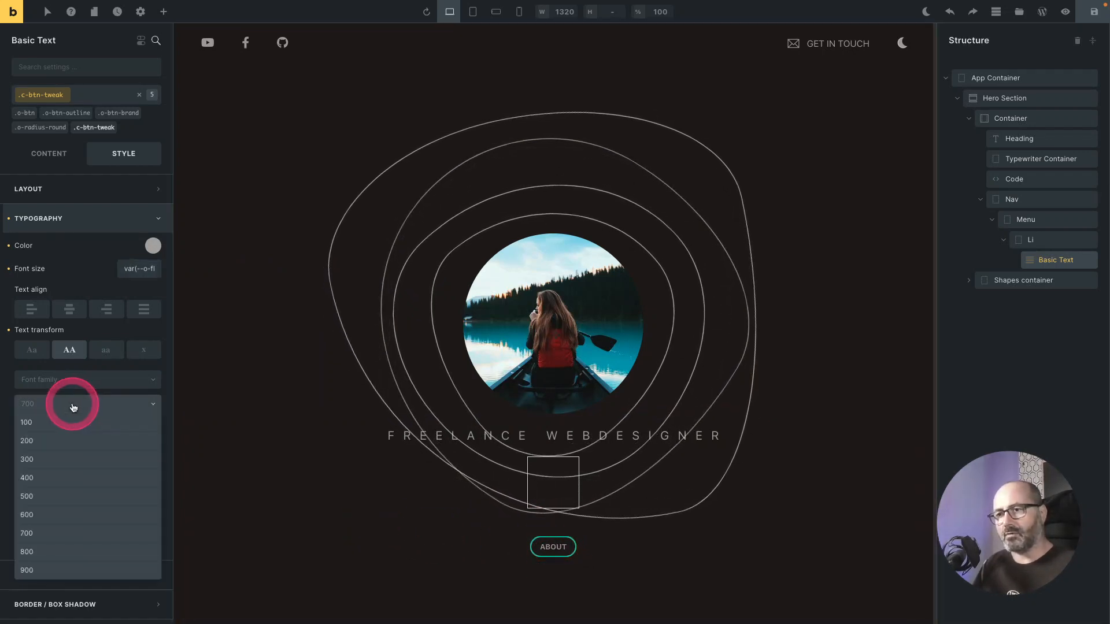
{"action": "left_click", "coordinate": [43, 479]}
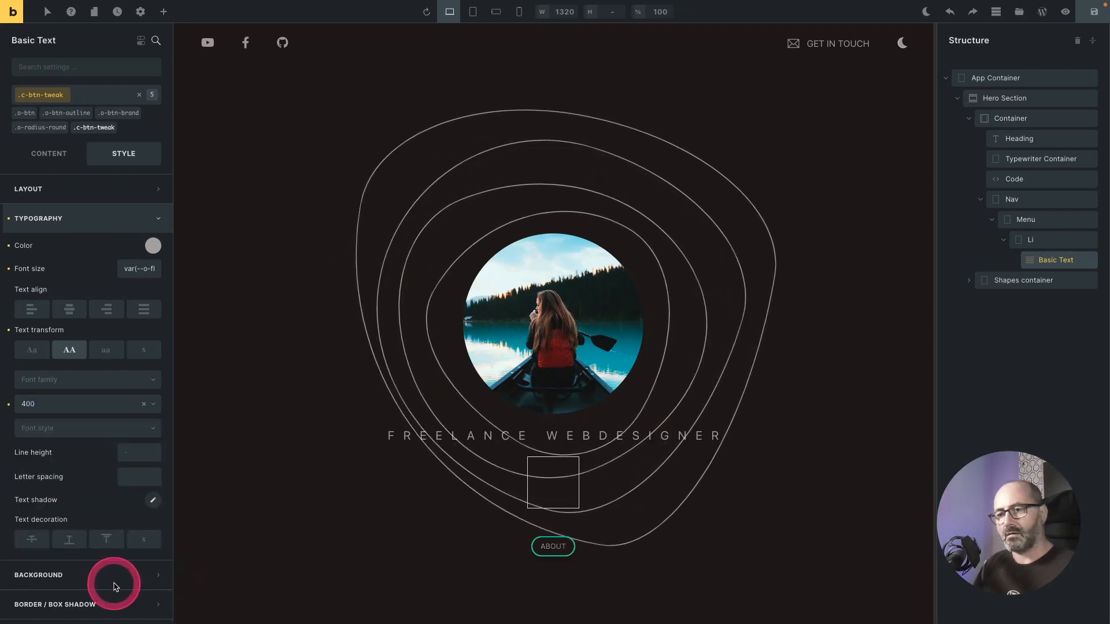
{"action": "left_click", "coordinate": [135, 480]}
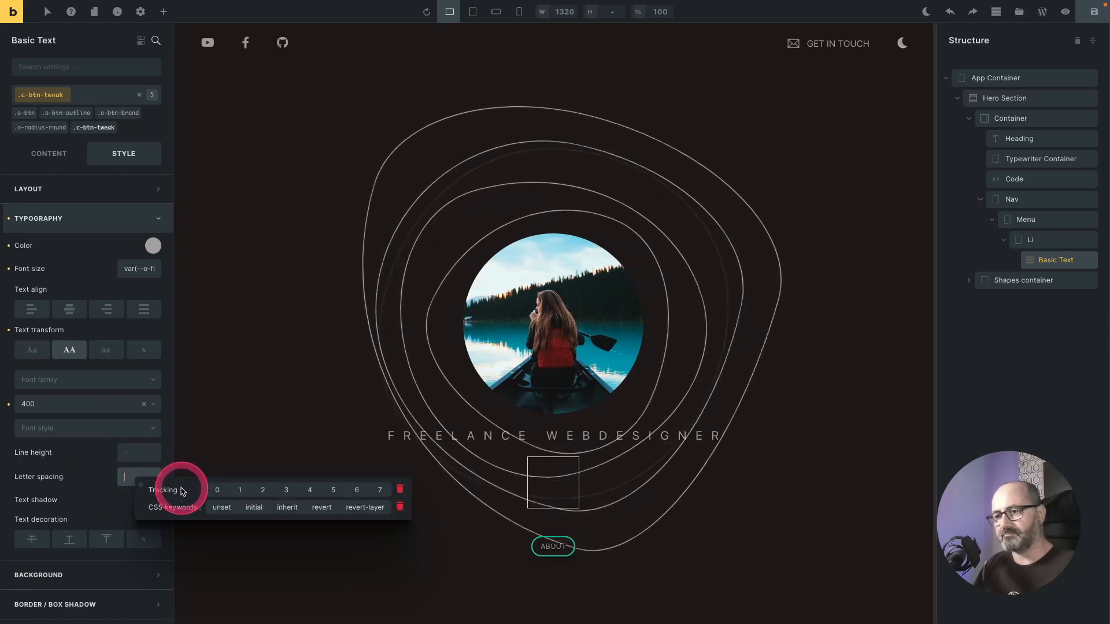
{"action": "left_click", "coordinate": [309, 492]}
Step: Give the c-btn-tweak class a solid border of width 1 on all sides with a raw color variable
{"action": "left_click", "coordinate": [136, 218]}
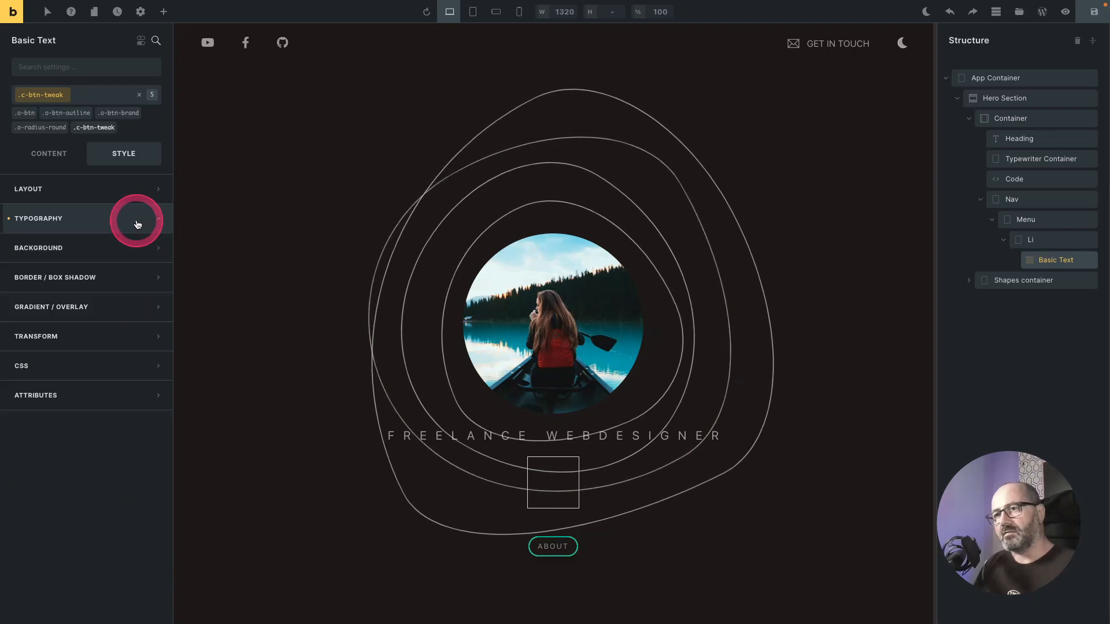
{"action": "left_click", "coordinate": [106, 280]}
{"action": "left_click", "coordinate": [152, 305]}
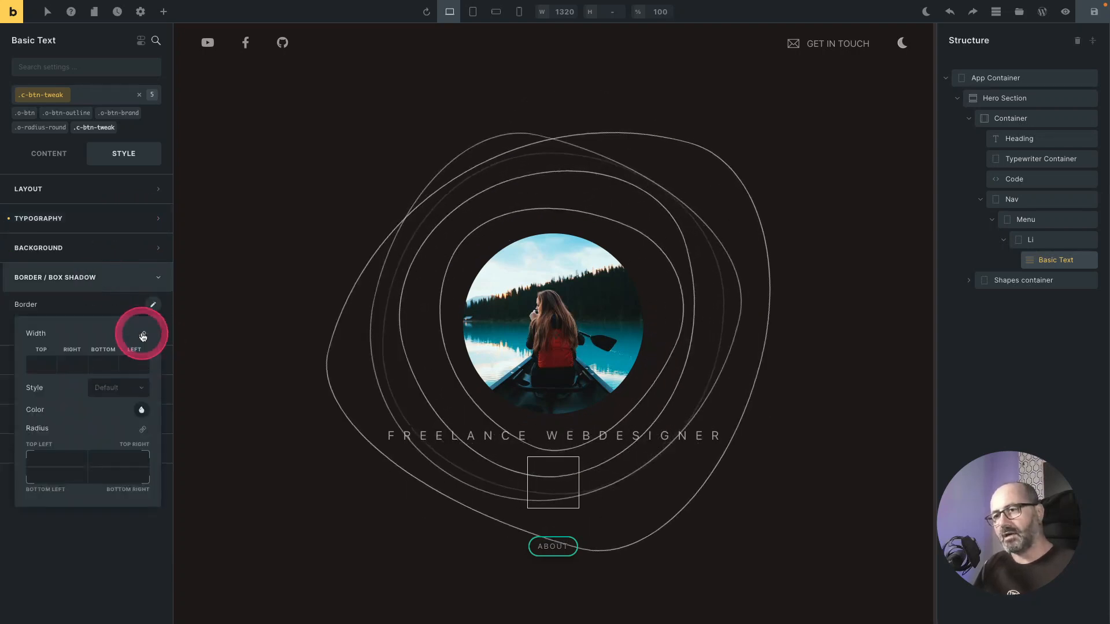
{"action": "left_click", "coordinate": [143, 335]}
{"action": "left_click", "coordinate": [38, 363]}
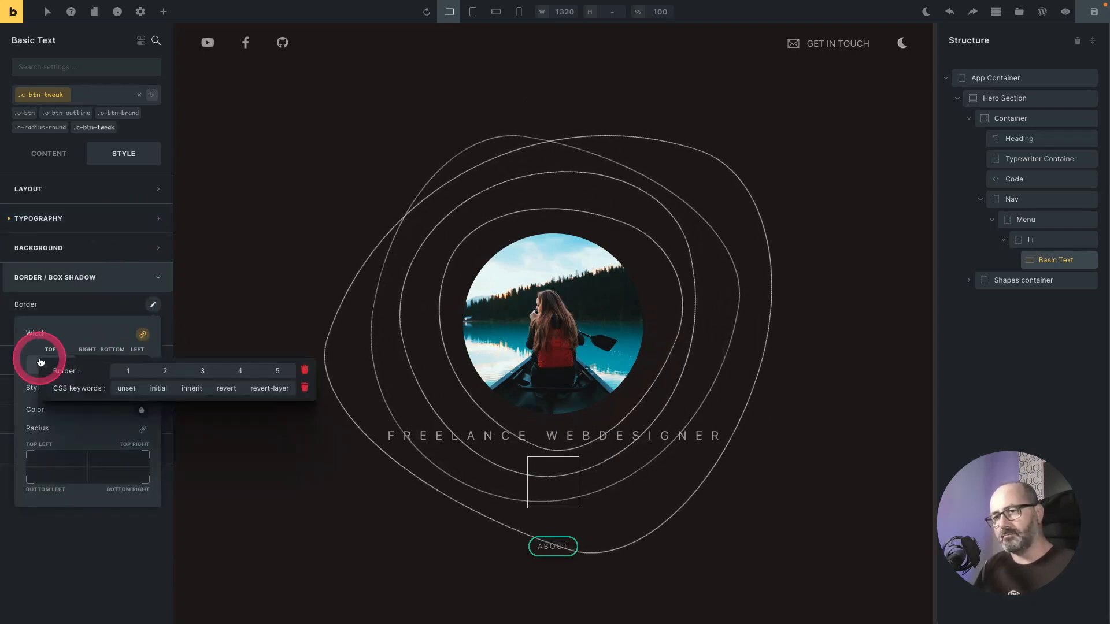
{"action": "left_click", "coordinate": [128, 372]}
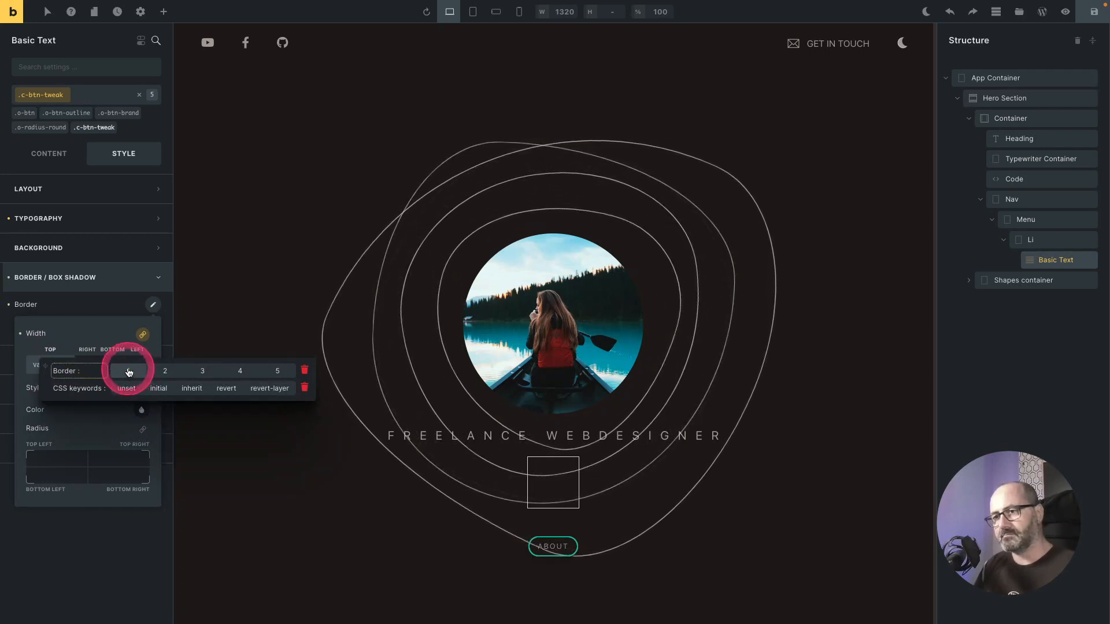
{"action": "left_click", "coordinate": [112, 386]}
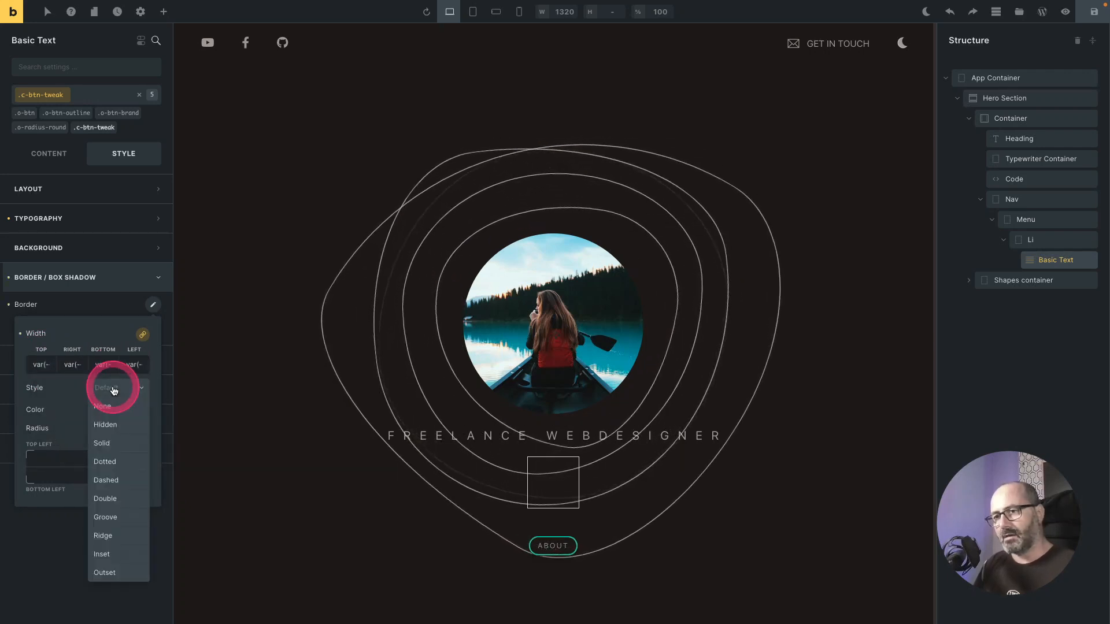
{"action": "left_click", "coordinate": [99, 441]}
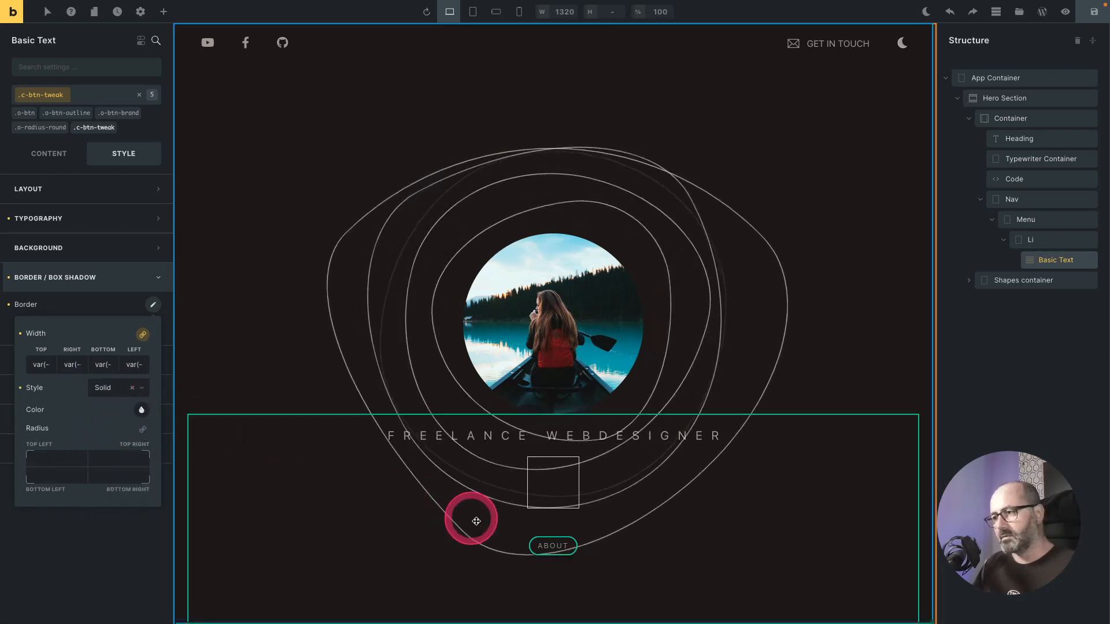
{"action": "left_click", "coordinate": [141, 410]}
{"action": "scroll", "coordinate": [112, 443], "scroll_direction": "down", "scroll_amount": 1}
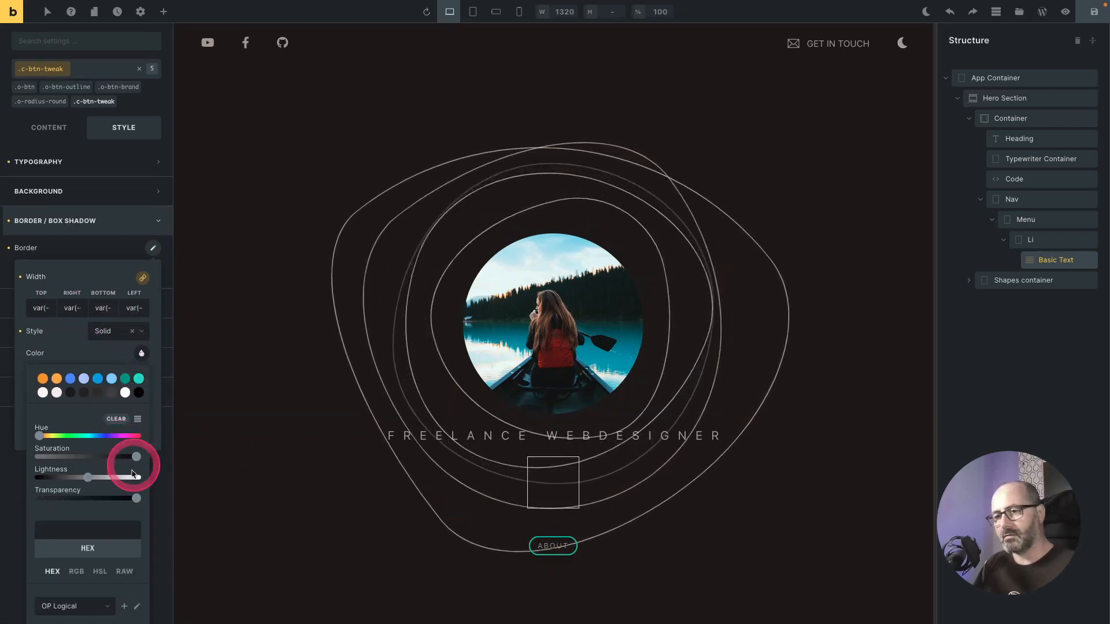
{"action": "left_click", "coordinate": [122, 567]}
{"action": "left_click", "coordinate": [96, 533]}
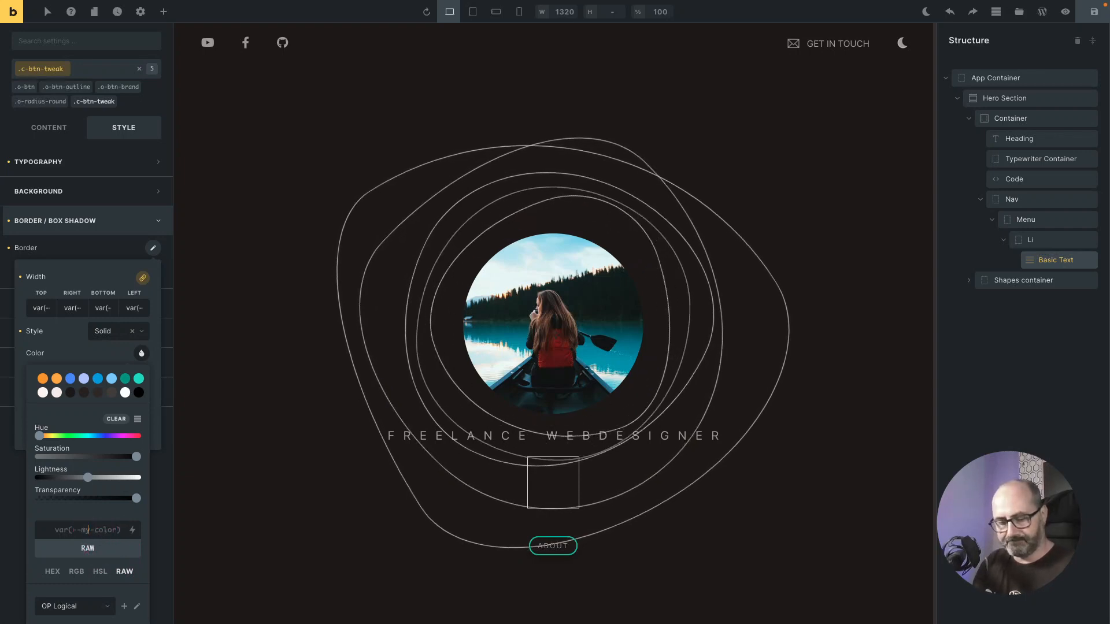
{"action": "left_click", "coordinate": [98, 364]}
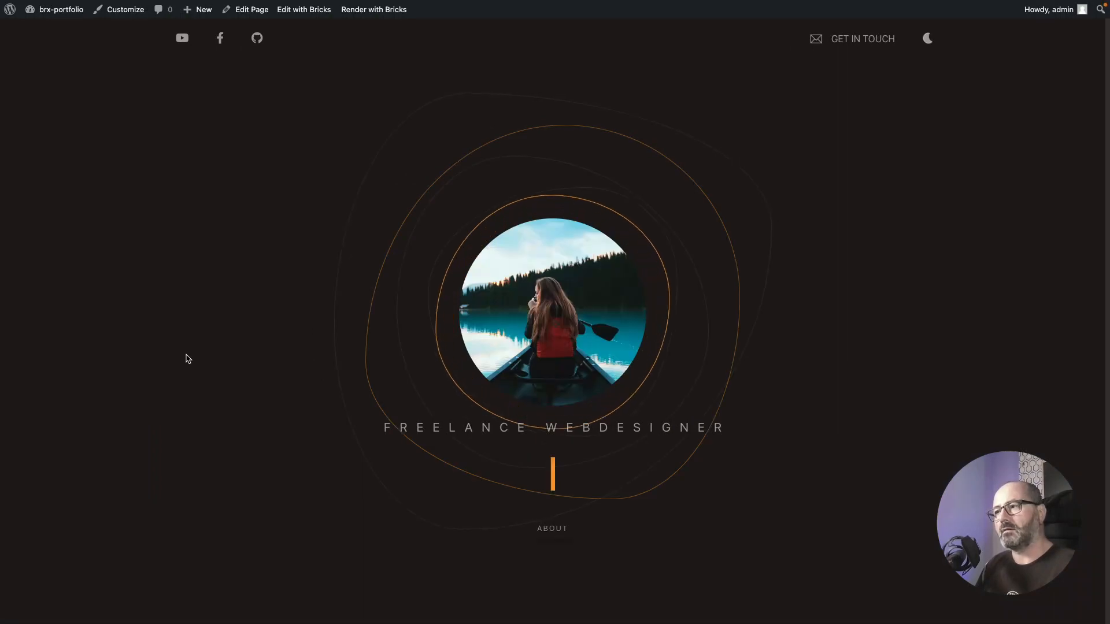
Step: Add a :hover state to c-btn-tweak with a solid border in the Brand theme color
{"action": "left_click", "coordinate": [399, 573]}
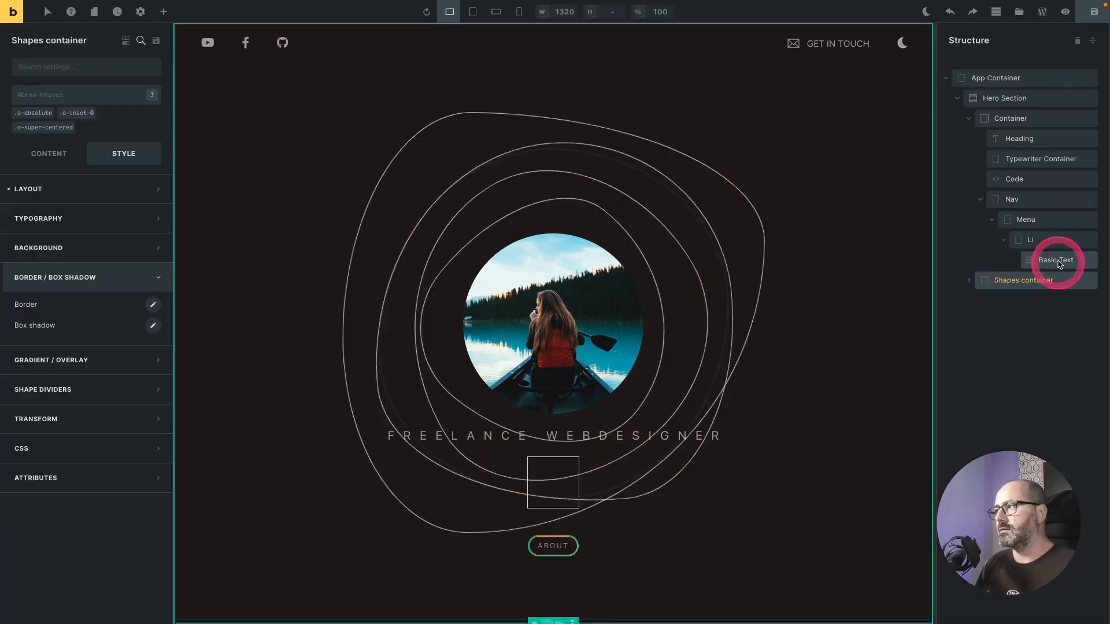
{"action": "left_click", "coordinate": [1060, 261]}
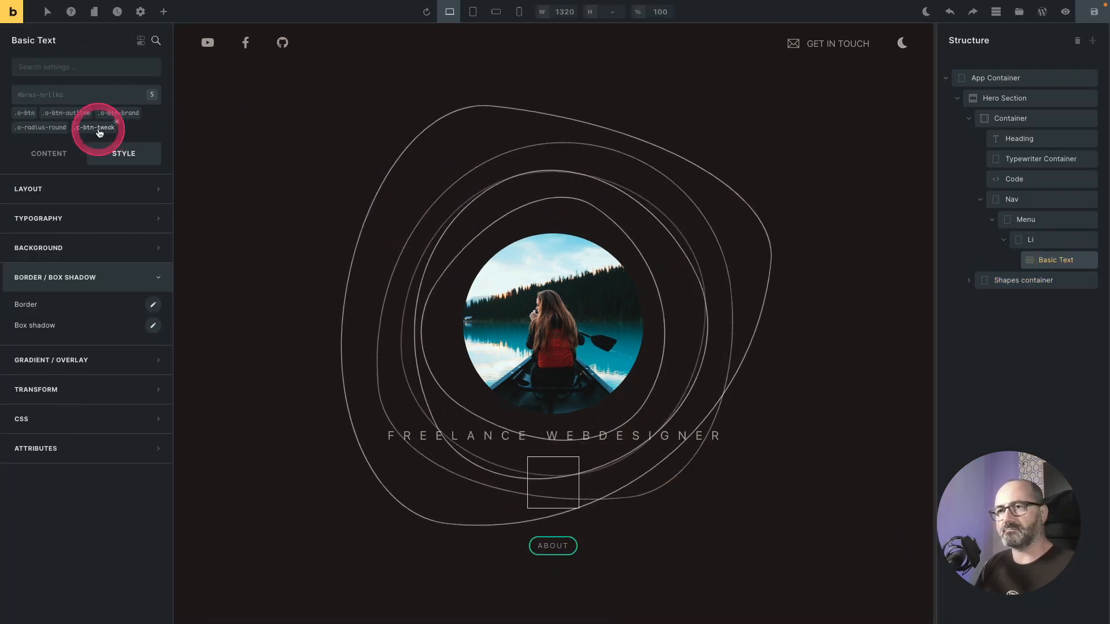
{"action": "left_click", "coordinate": [47, 11]}
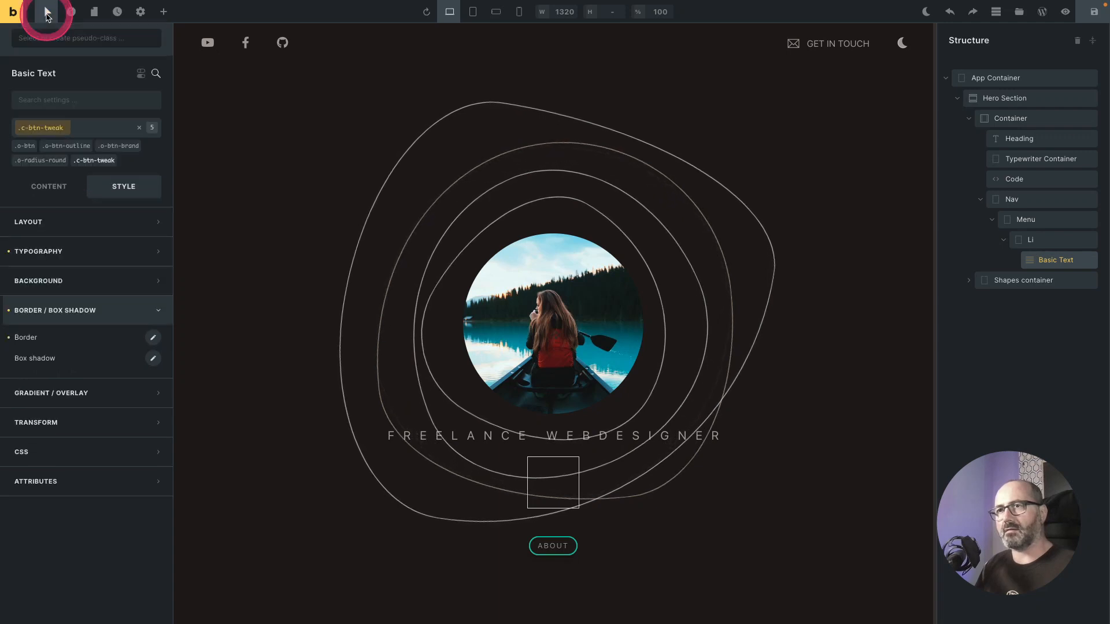
{"action": "left_click", "coordinate": [55, 39]}
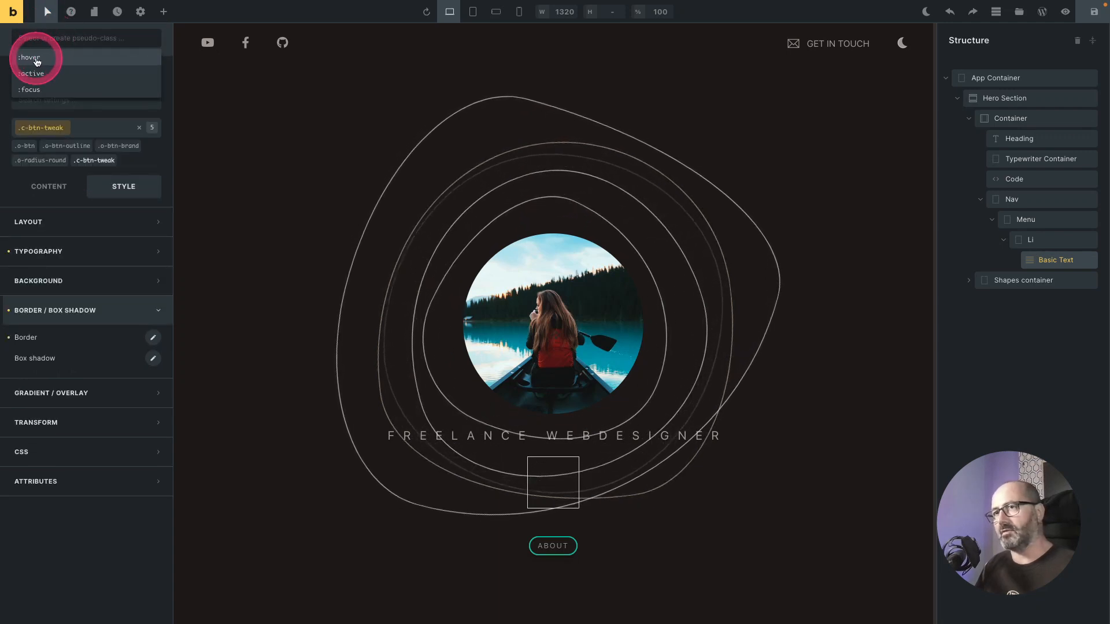
{"action": "left_click", "coordinate": [37, 59]}
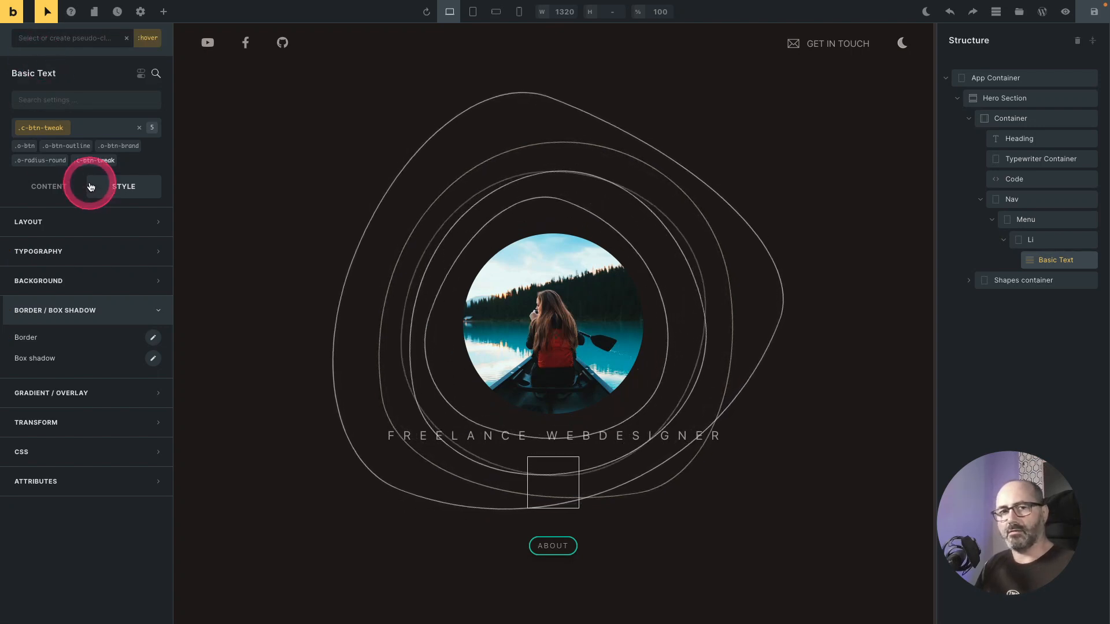
{"action": "left_click", "coordinate": [154, 337]}
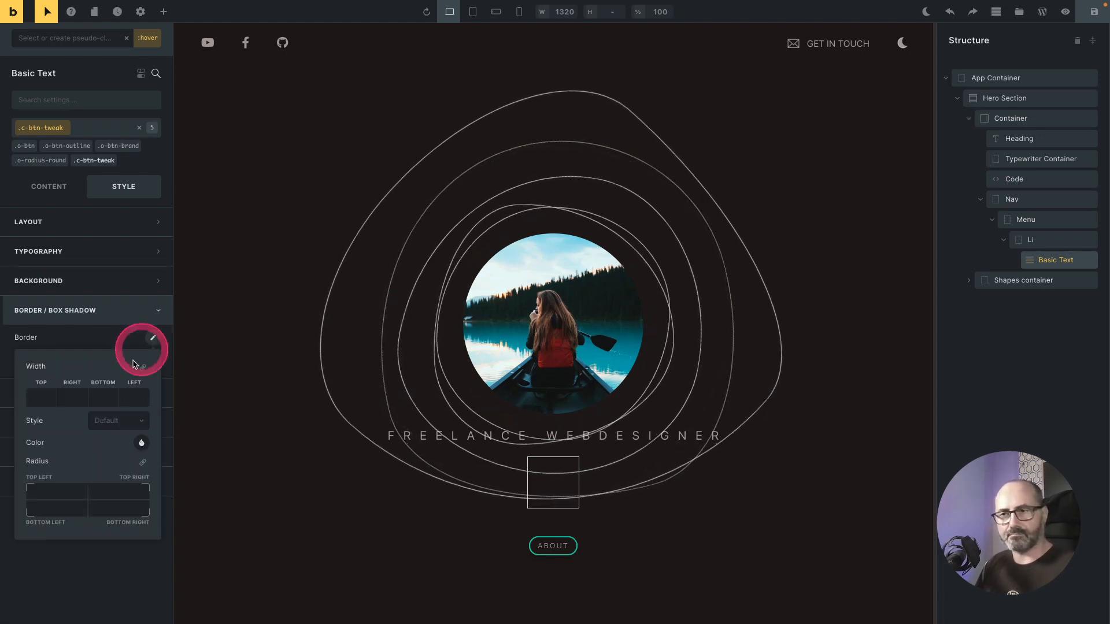
{"action": "left_click", "coordinate": [134, 424]}
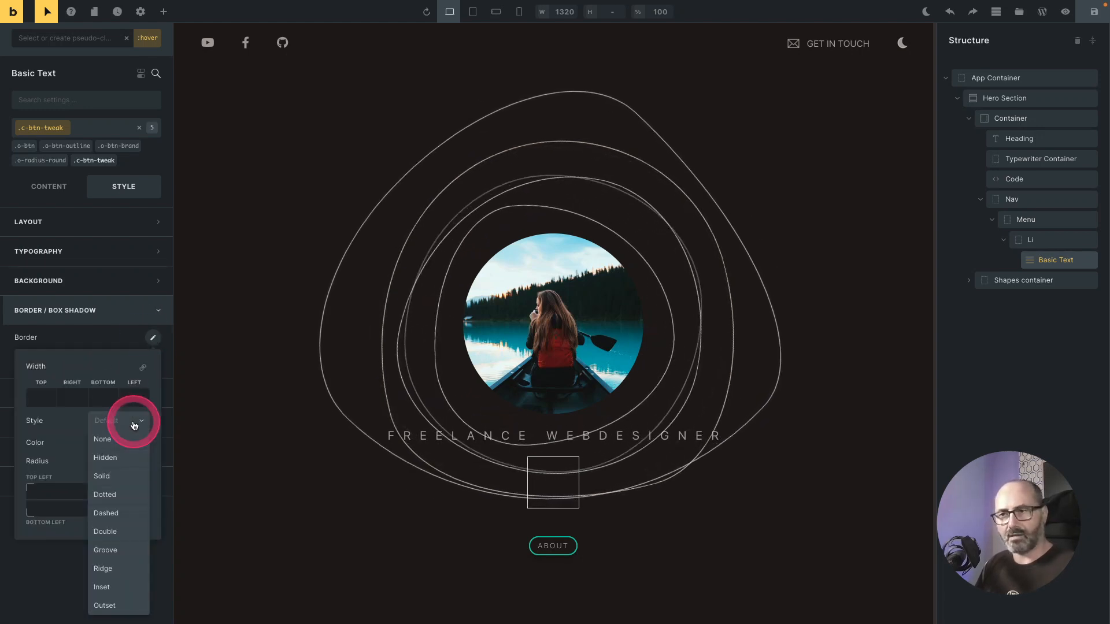
{"action": "left_click", "coordinate": [106, 477]}
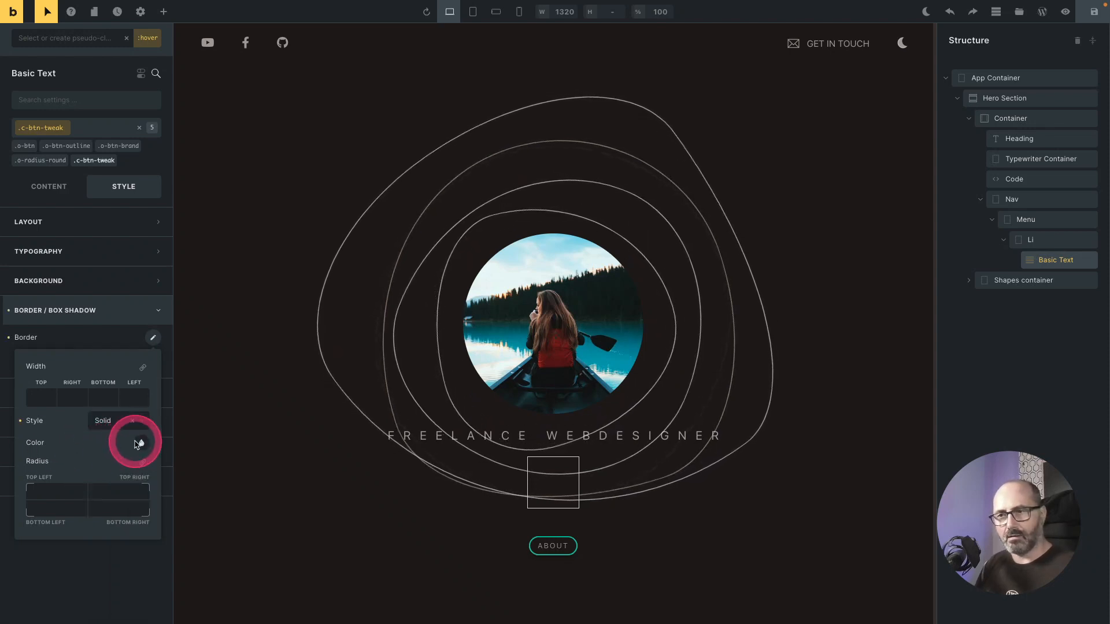
{"action": "left_click", "coordinate": [141, 443]}
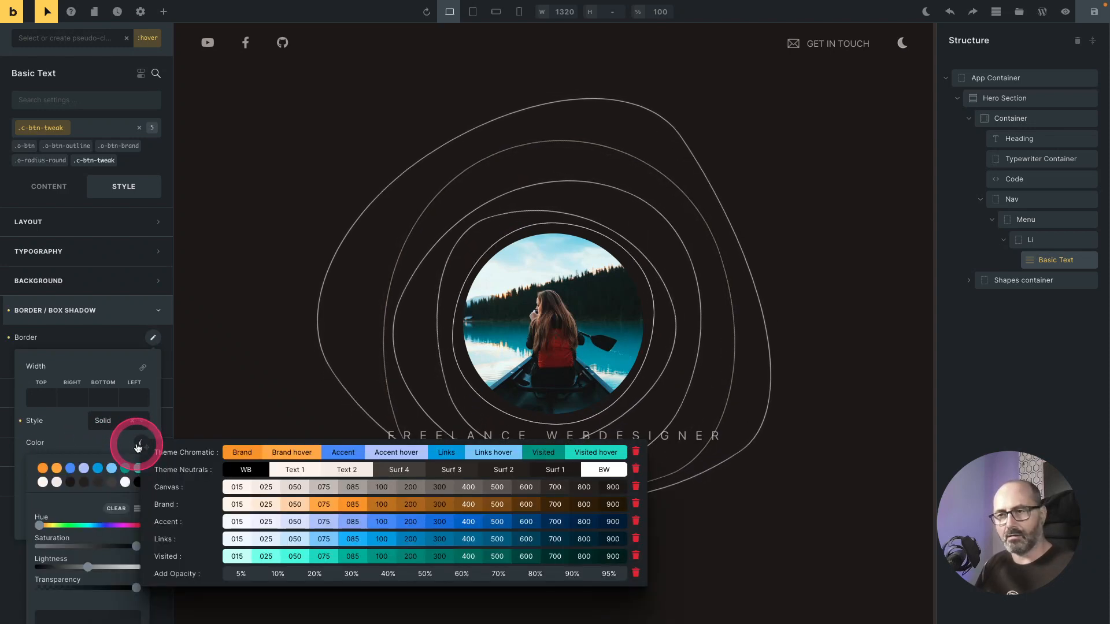
{"action": "left_click", "coordinate": [243, 457]}
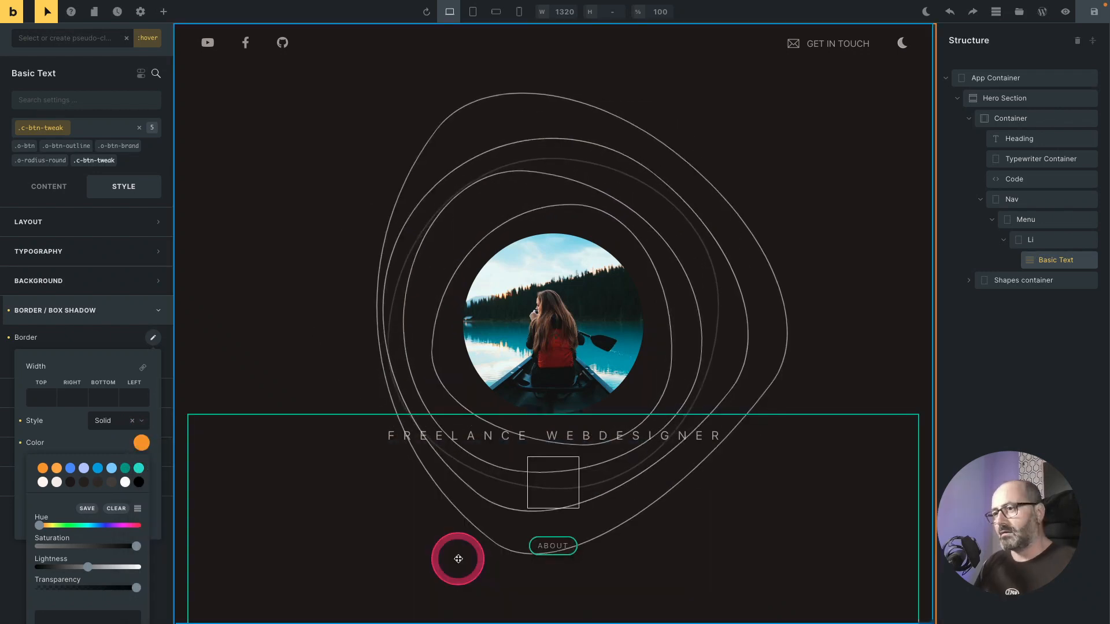
{"action": "left_click", "coordinate": [456, 559]}
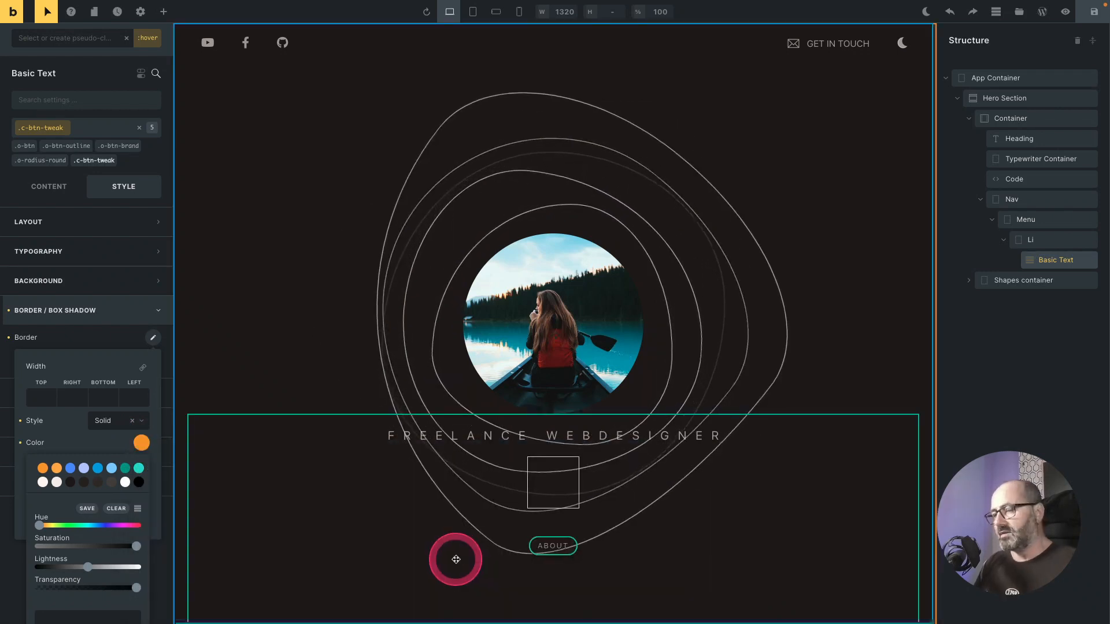
Step: Preview the hero section to check the About button's border and hover styling
{"action": "left_click", "coordinate": [1065, 11]}
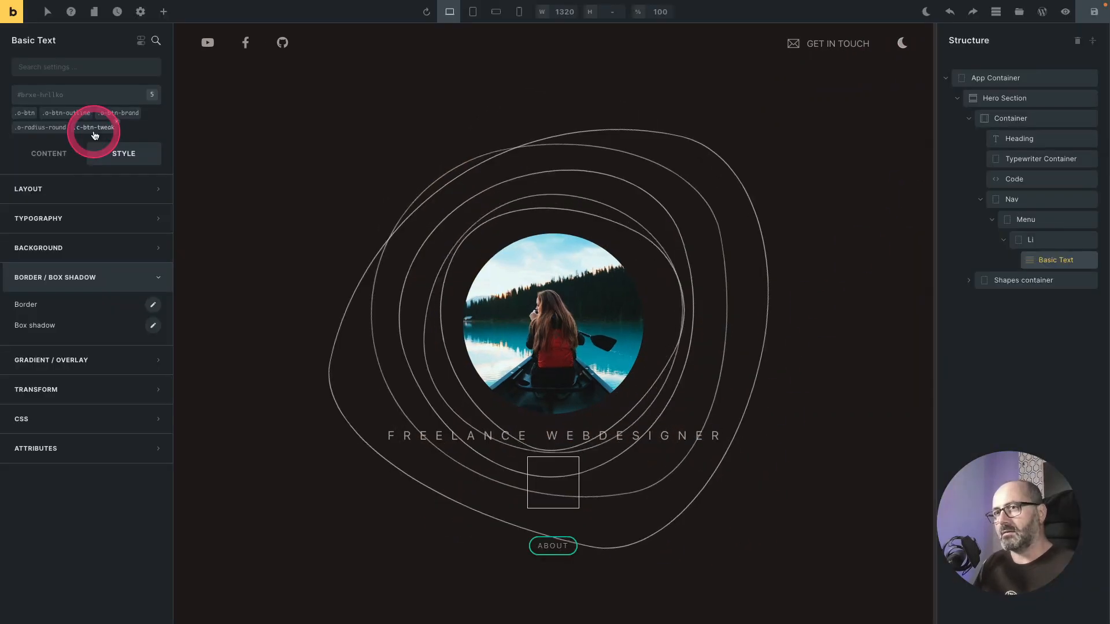
{"action": "left_click", "coordinate": [277, 286]}
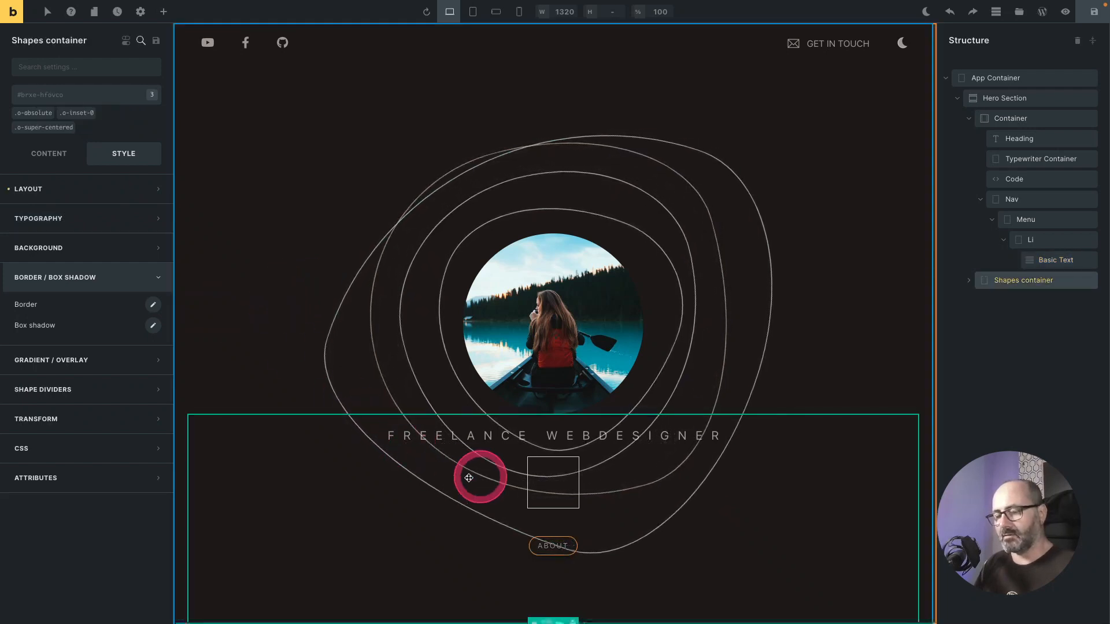
{"action": "left_click", "coordinate": [1065, 12]}
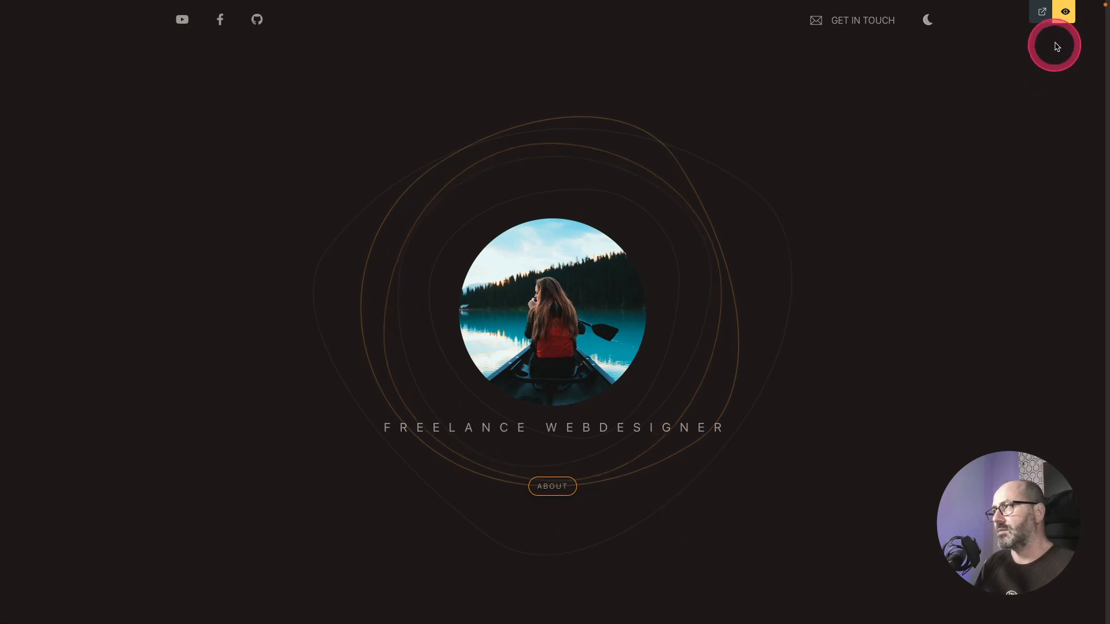
{"action": "left_click", "coordinate": [1064, 12]}
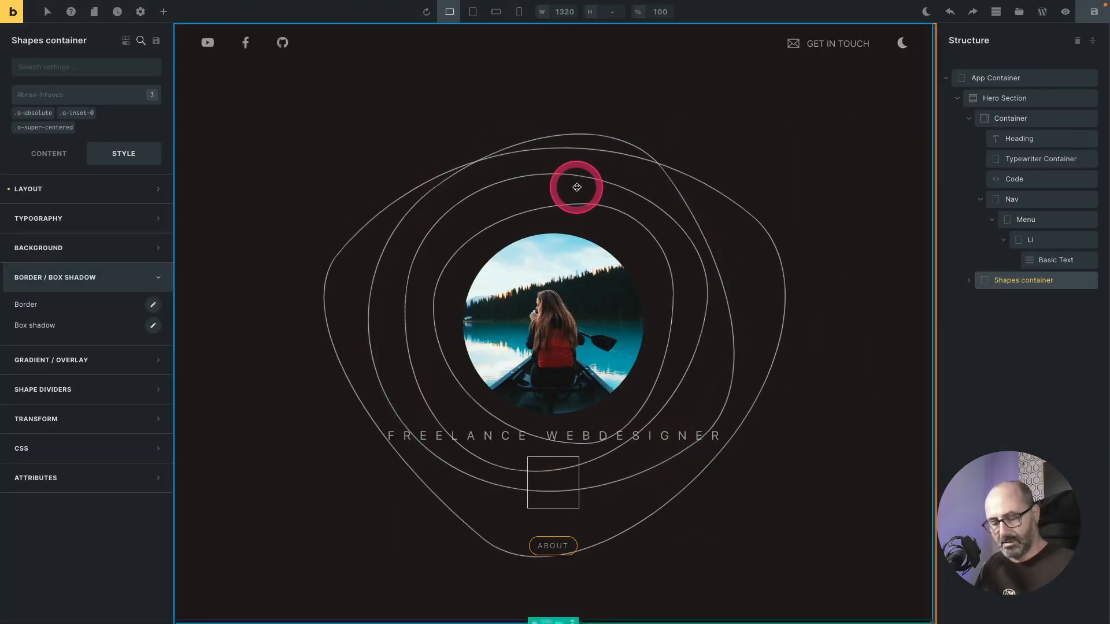
{"action": "key", "text": "ctrl+Tab"}
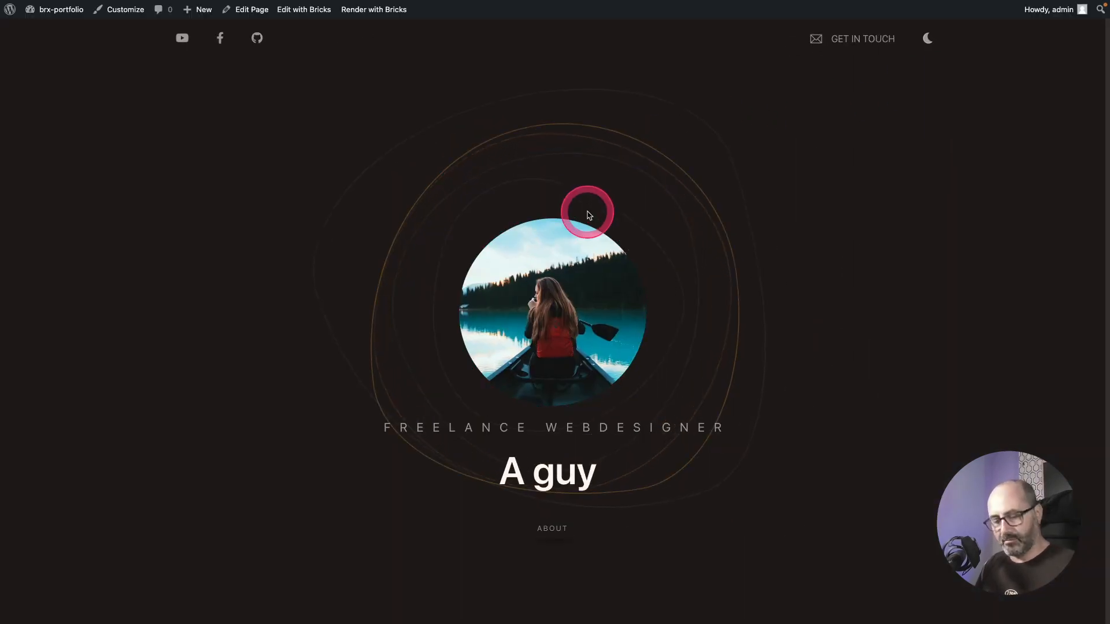
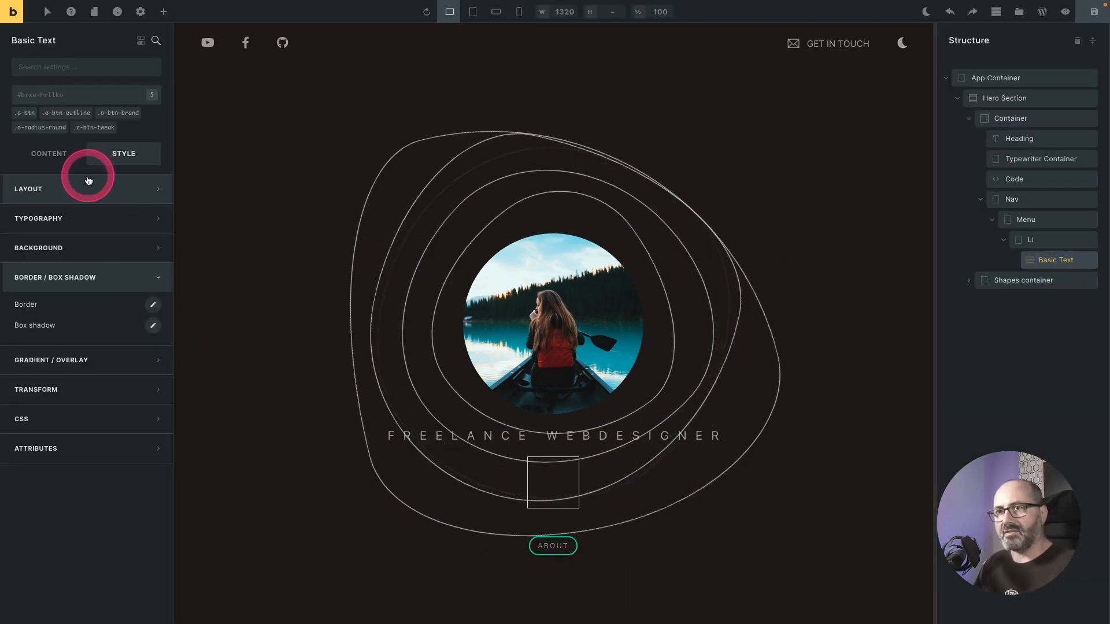
Step: Link the About text to an external URL of #about
{"action": "left_click", "coordinate": [52, 154]}
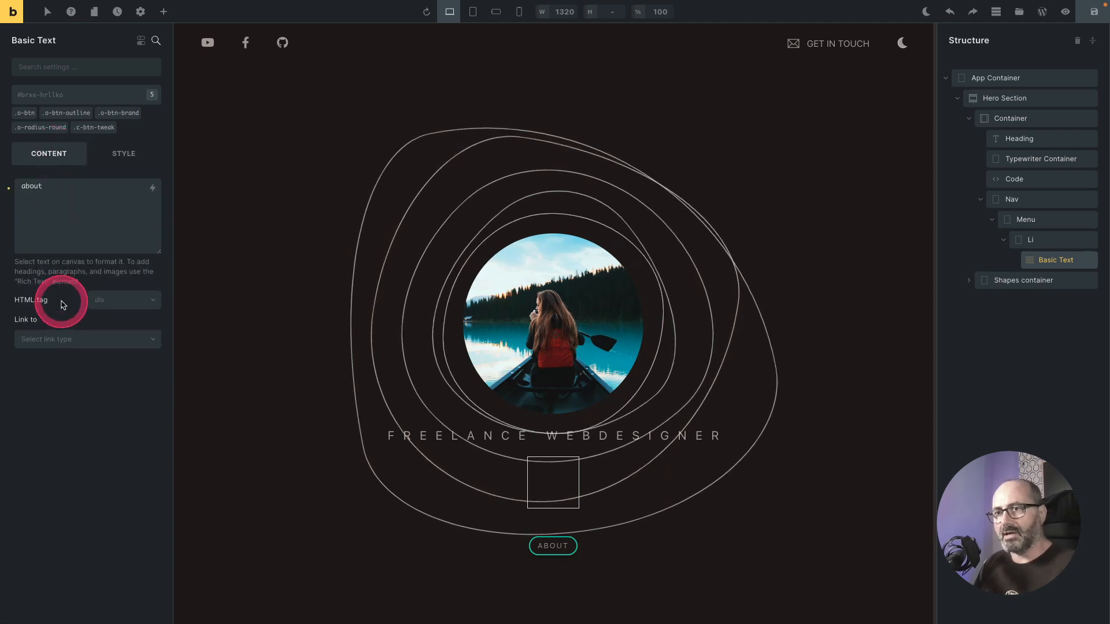
{"action": "left_click", "coordinate": [58, 339]}
{"action": "left_click", "coordinate": [32, 370]}
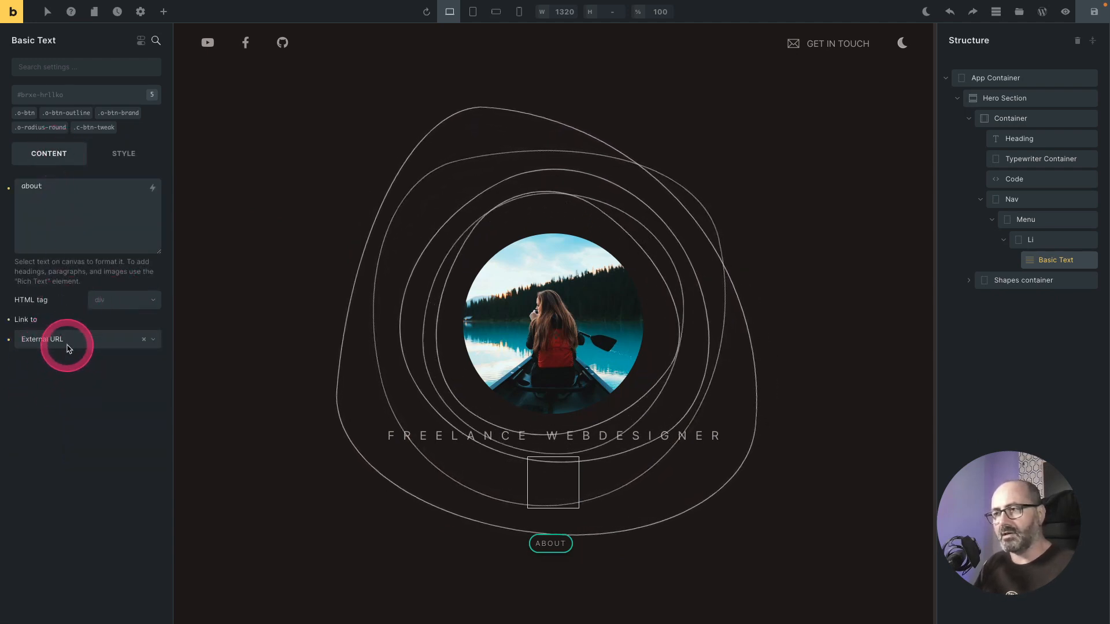
{"action": "left_click", "coordinate": [58, 381]}
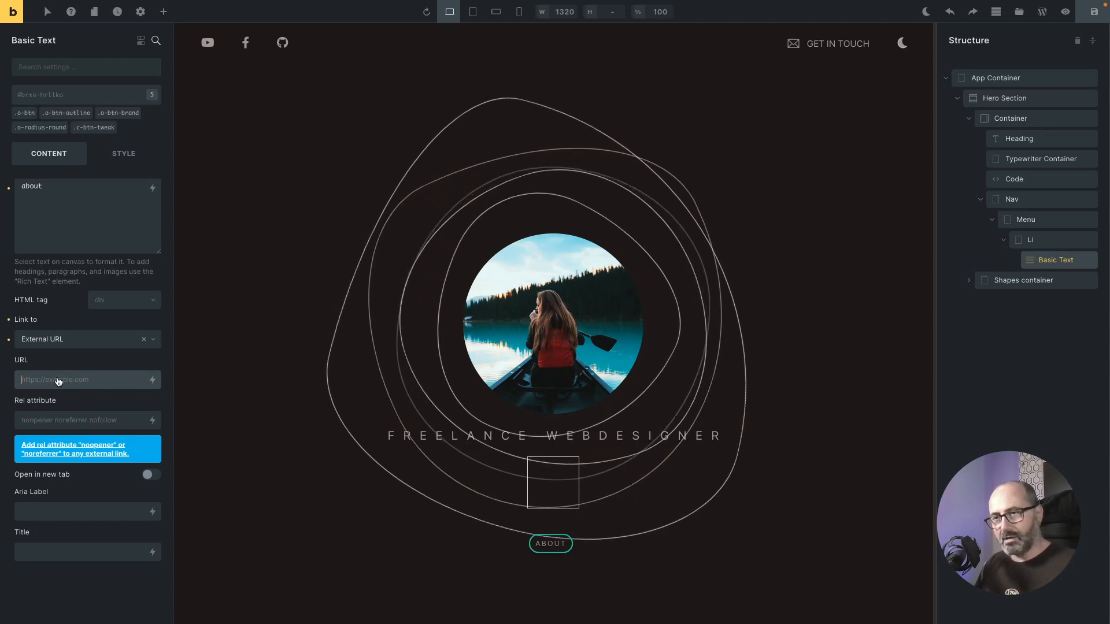
{"action": "left_click", "coordinate": [69, 383]}
{"action": "type", "text": "#"}
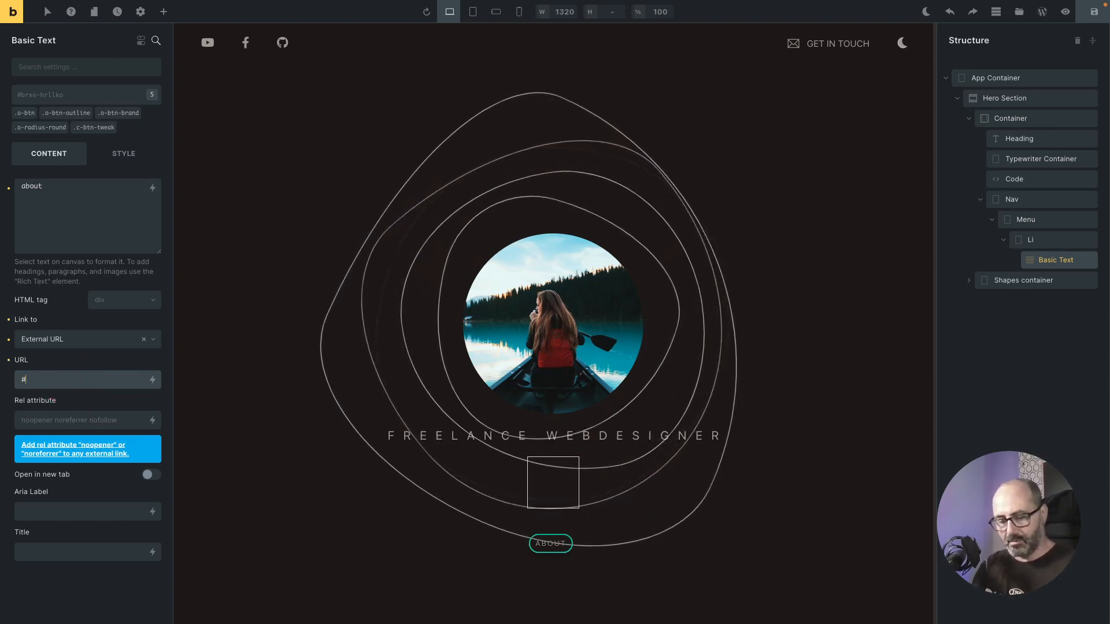
Step: Duplicate the Li item three times to create four menu items
{"action": "left_click", "coordinate": [1049, 241]}
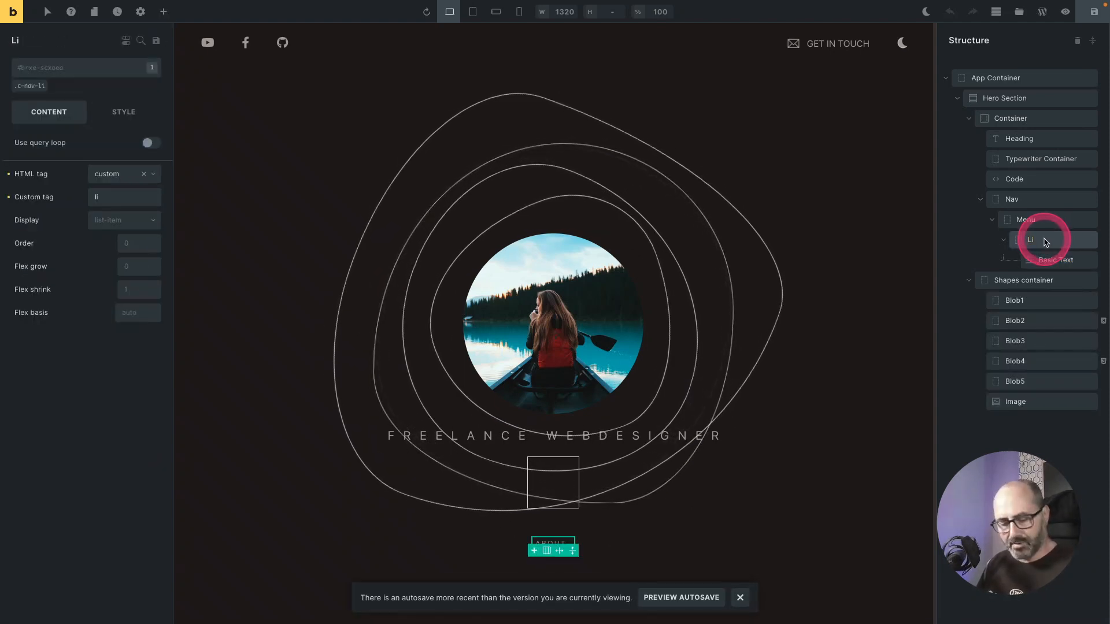
{"action": "key", "text": "ctrl+d"}
{"action": "key", "text": "ctrl+d"}
{"action": "key", "text": "ctrl+d"}
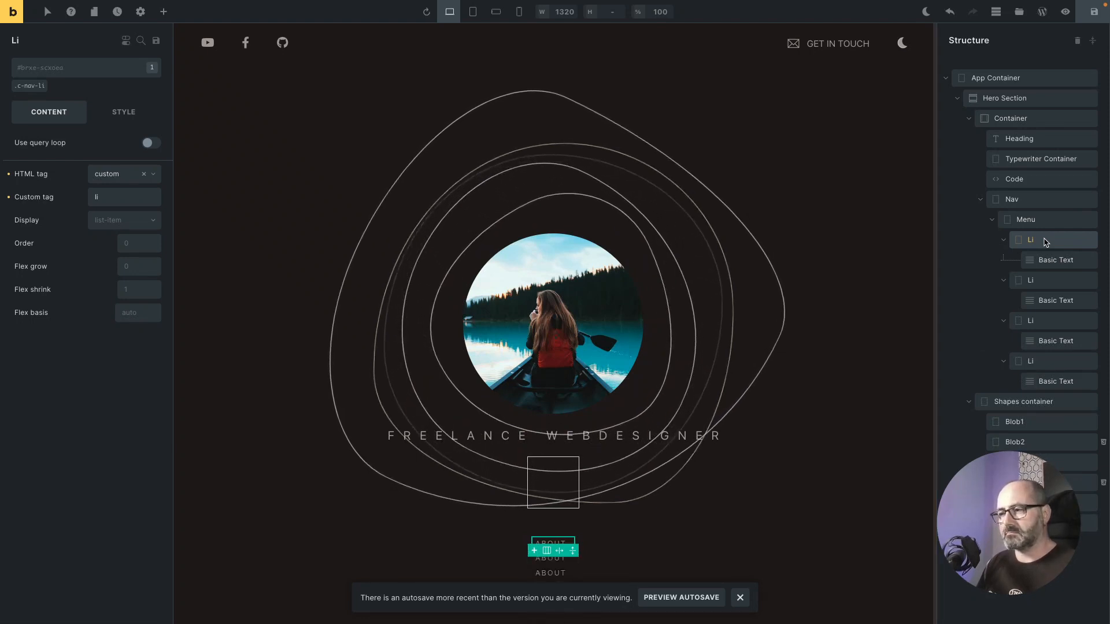
Step: Apply the o-flex-row utility class to the Menu element
{"action": "mouse_move", "coordinate": [1046, 242]}
{"action": "left_mouse_down"}
{"action": "mouse_move", "coordinate": [663, 583]}
{"action": "mouse_move", "coordinate": [563, 578]}
{"action": "mouse_move", "coordinate": [565, 592]}
{"action": "mouse_move", "coordinate": [728, 543]}
{"action": "mouse_move", "coordinate": [1073, 241]}
{"action": "mouse_move", "coordinate": [1048, 223]}
{"action": "left_mouse_up"}
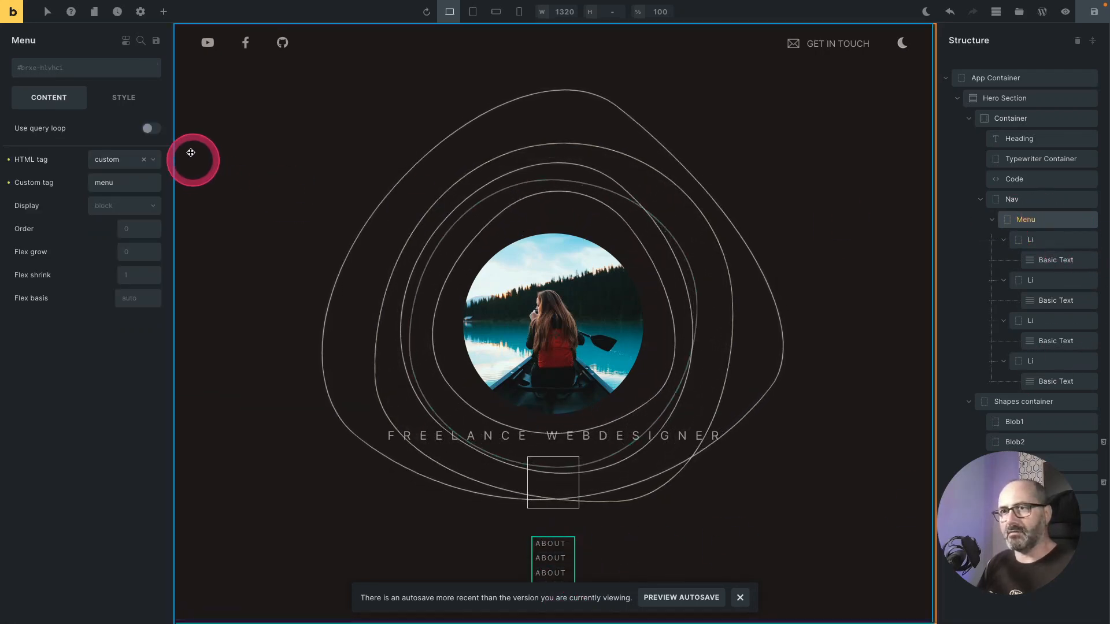
{"action": "left_click", "coordinate": [67, 69]}
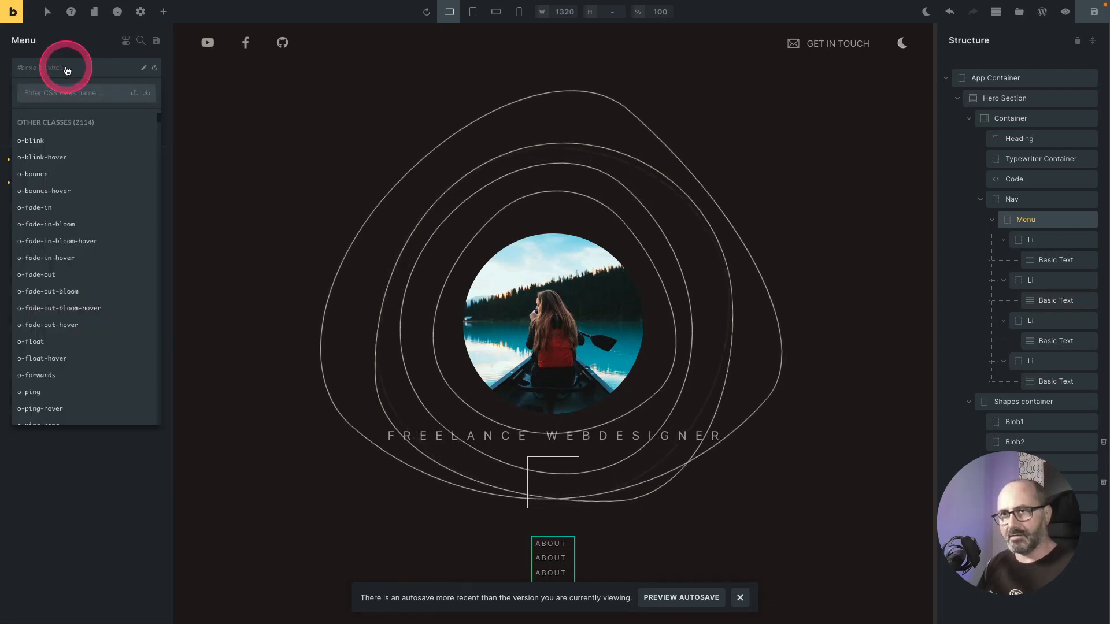
{"action": "right_click", "coordinate": [67, 68]}
{"action": "left_click", "coordinate": [214, 270]}
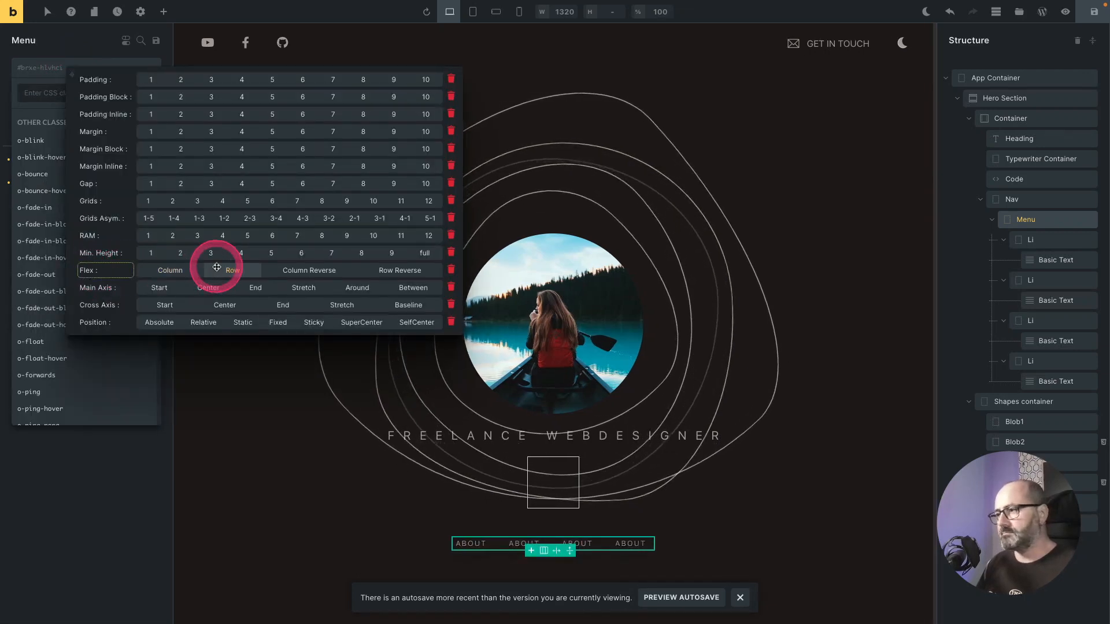
{"action": "left_click", "coordinate": [214, 266]}
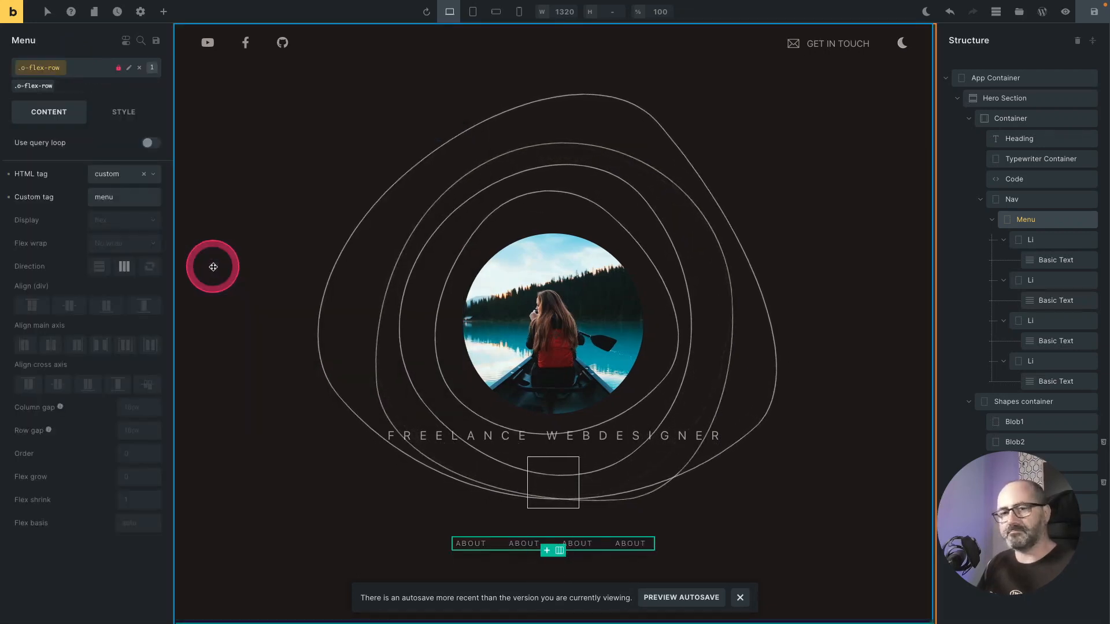
Step: Add the o-gap-3 and o-flex-center utility classes to the Menu
{"action": "right_click", "coordinate": [45, 68]}
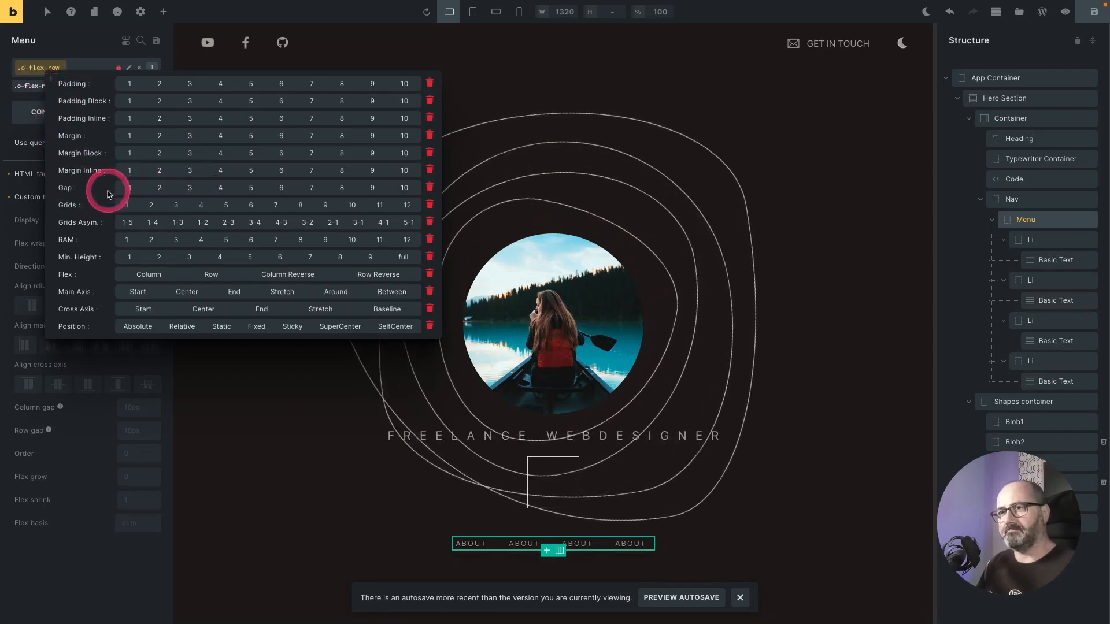
{"action": "left_click", "coordinate": [187, 187]}
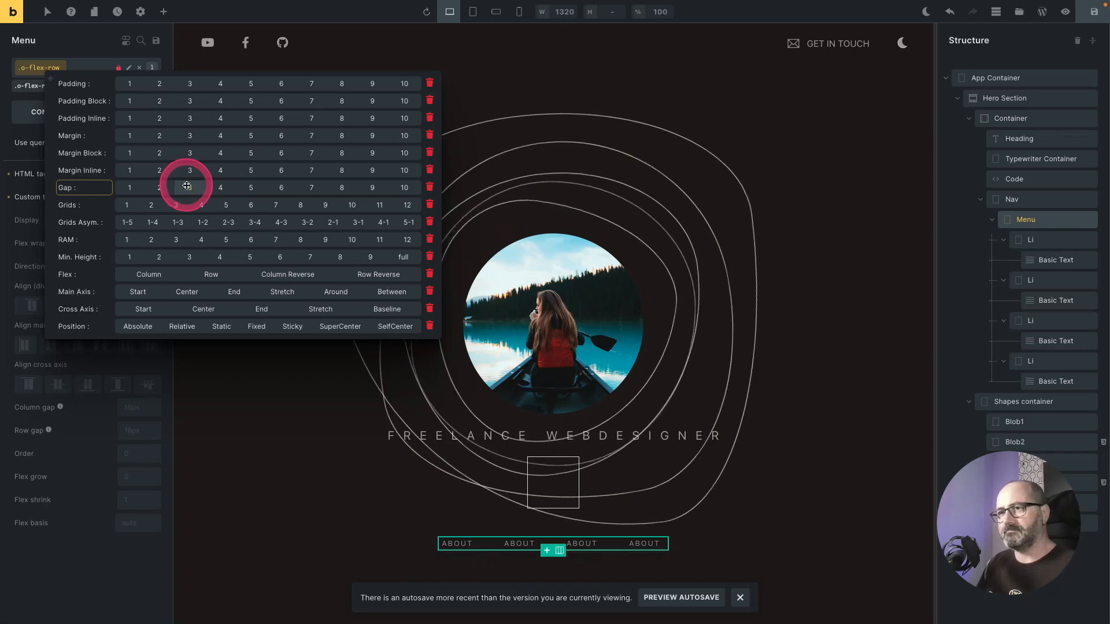
{"action": "right_click", "coordinate": [36, 68]}
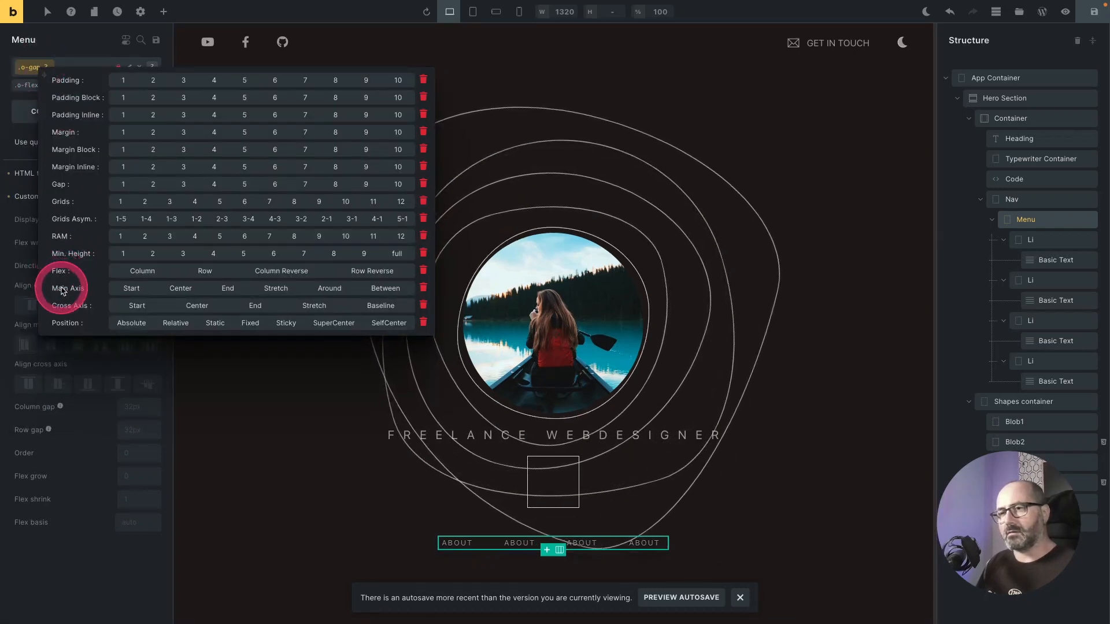
{"action": "left_click", "coordinate": [183, 286]}
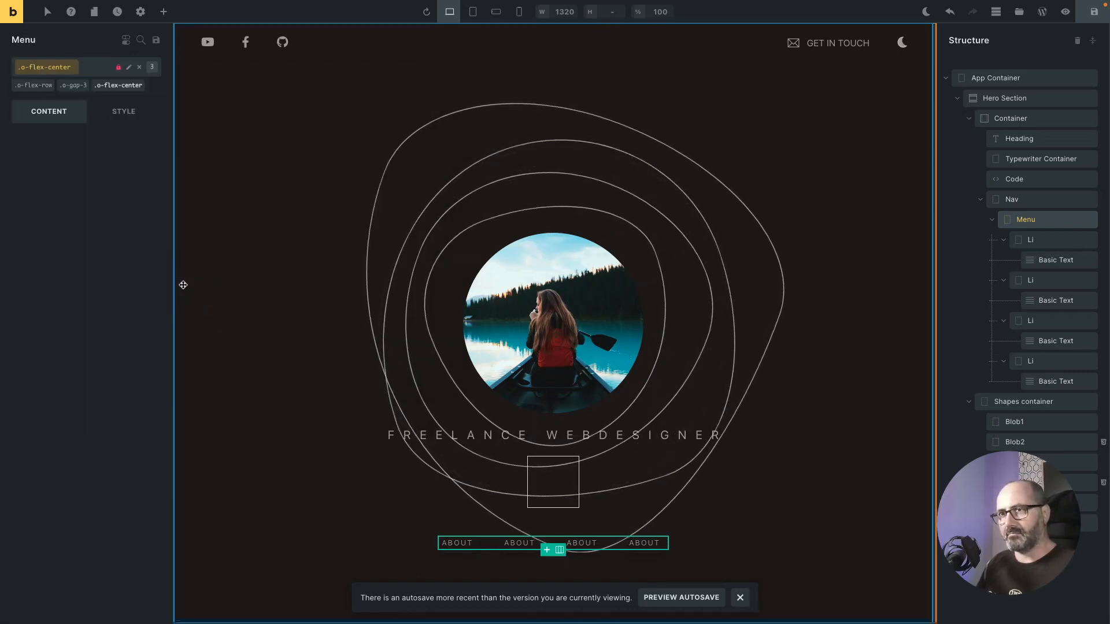
Step: Add the o-wrap class to the Menu
{"action": "left_click", "coordinate": [88, 72]}
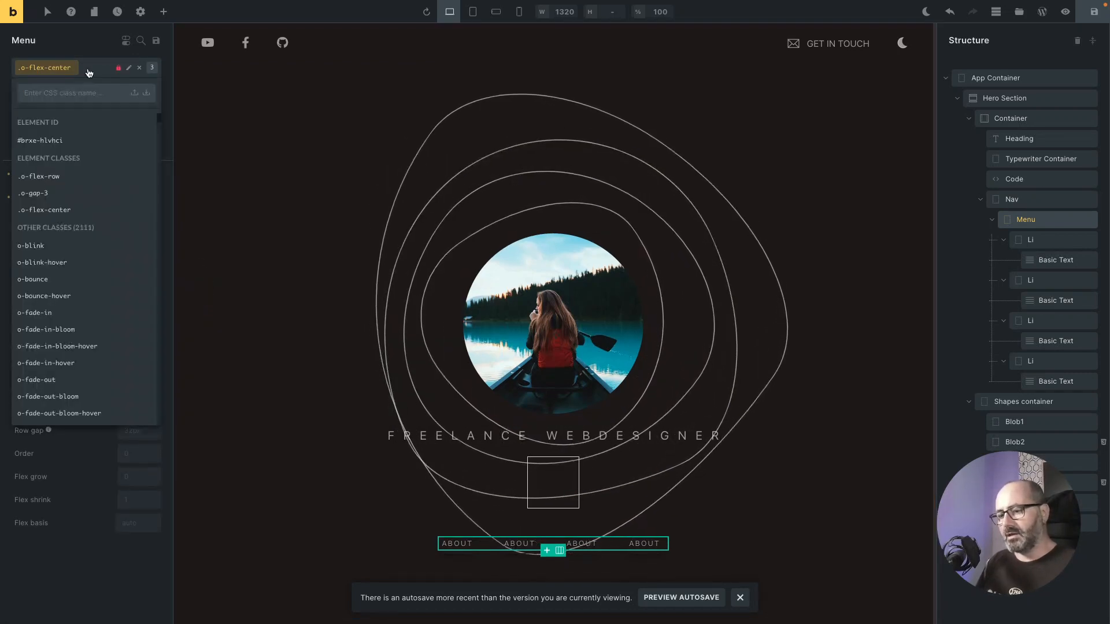
{"action": "type", "text": "wra"}
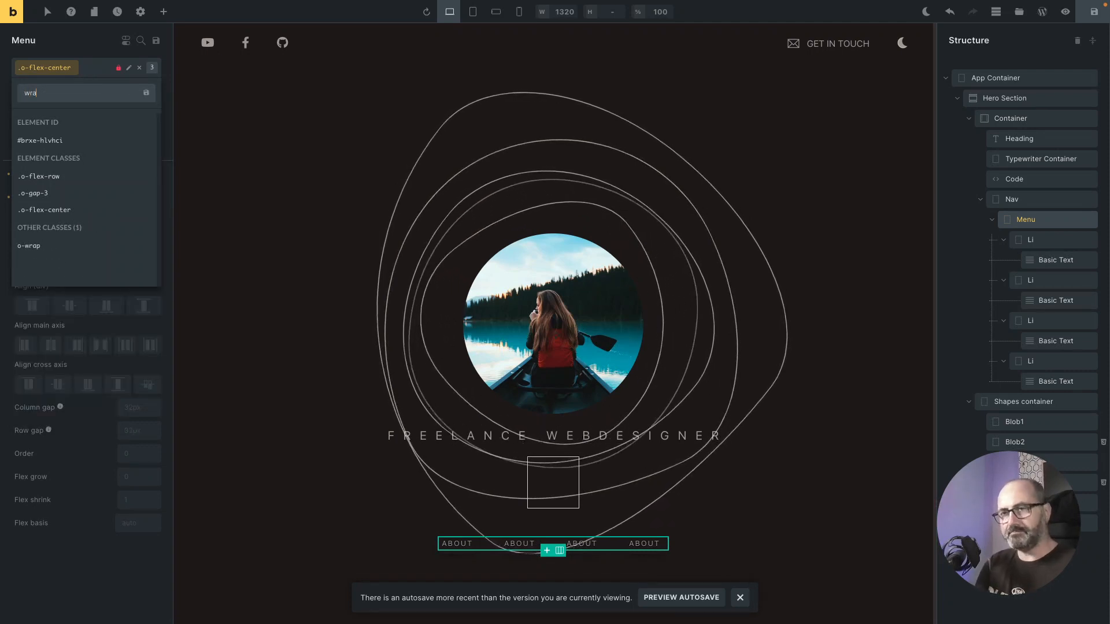
{"action": "type", "text": "p"}
{"action": "key", "text": "Down"}
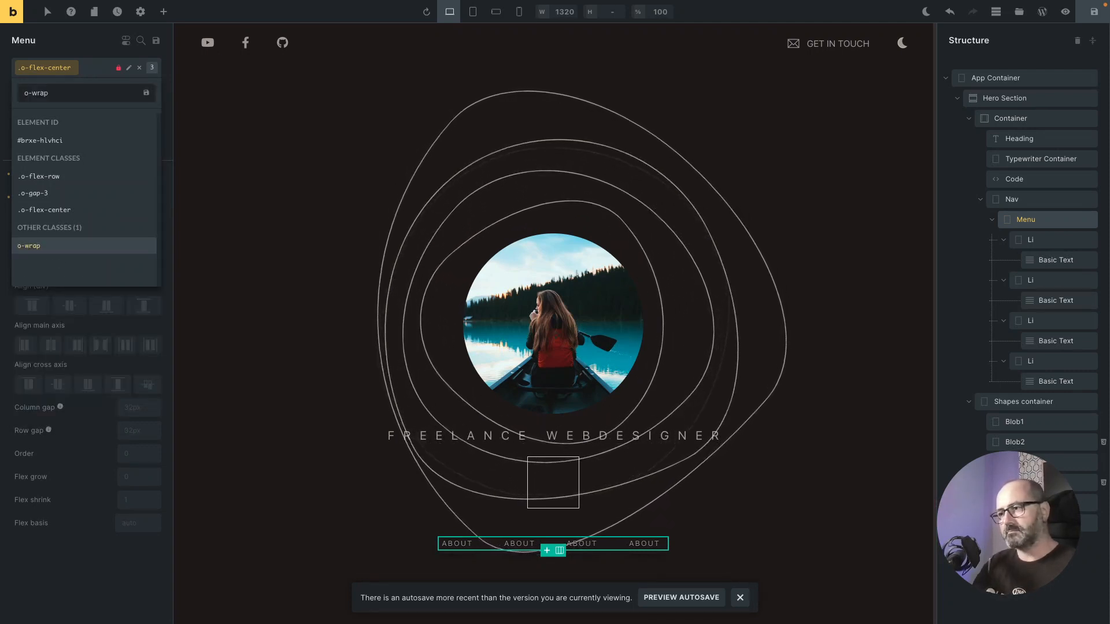
{"action": "key", "text": "Return"}
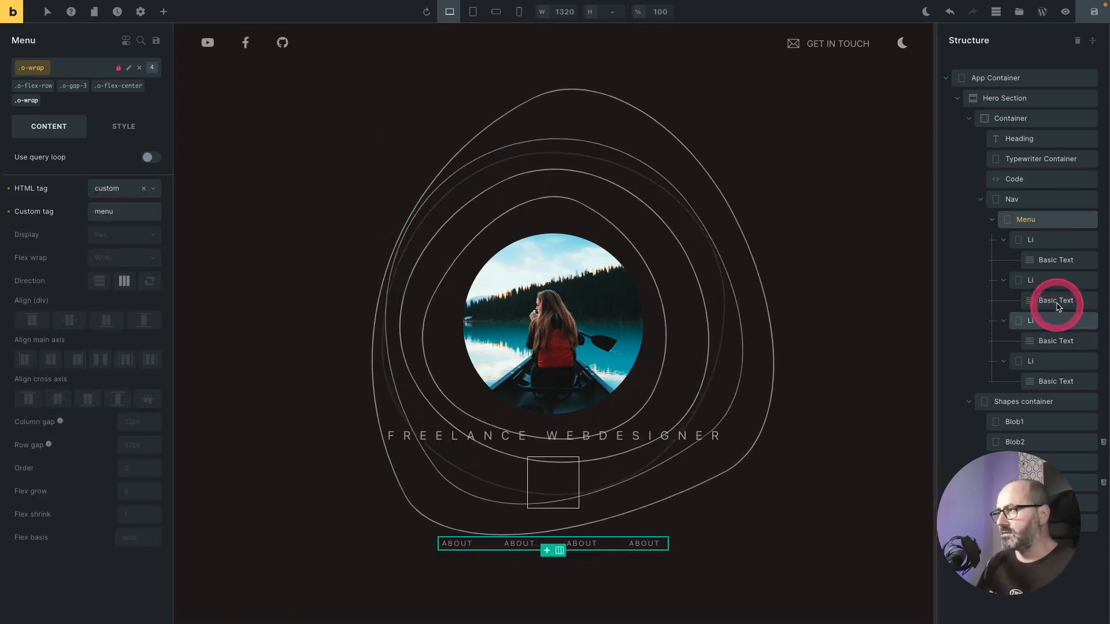
Step: Change the second menu text to experience and its URL to #experience
{"action": "left_click", "coordinate": [1058, 301]}
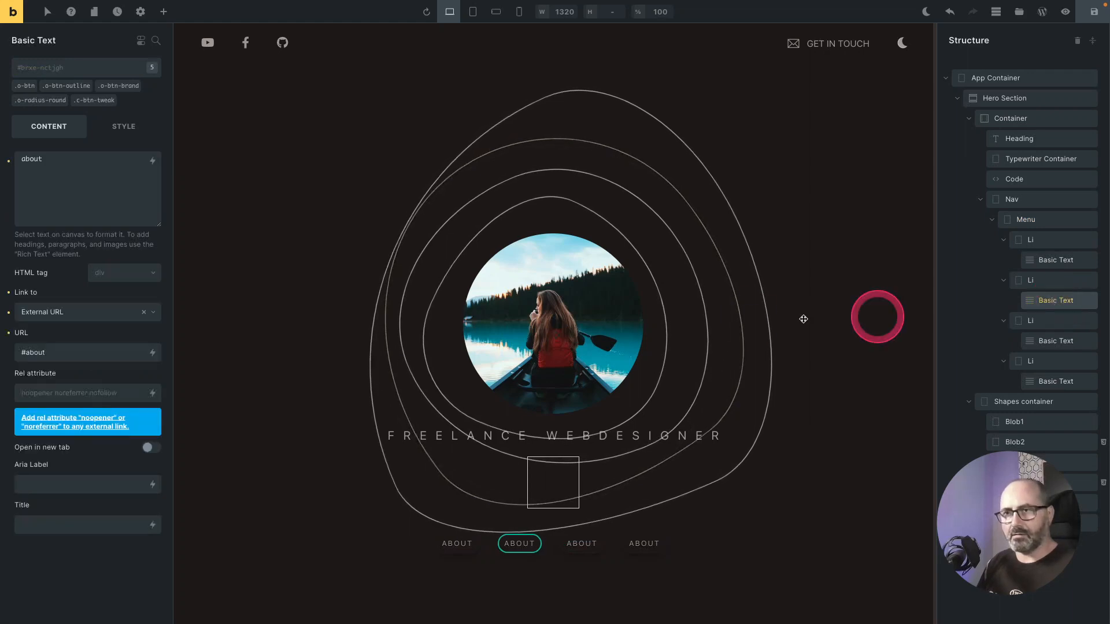
{"action": "double_click", "coordinate": [64, 162]}
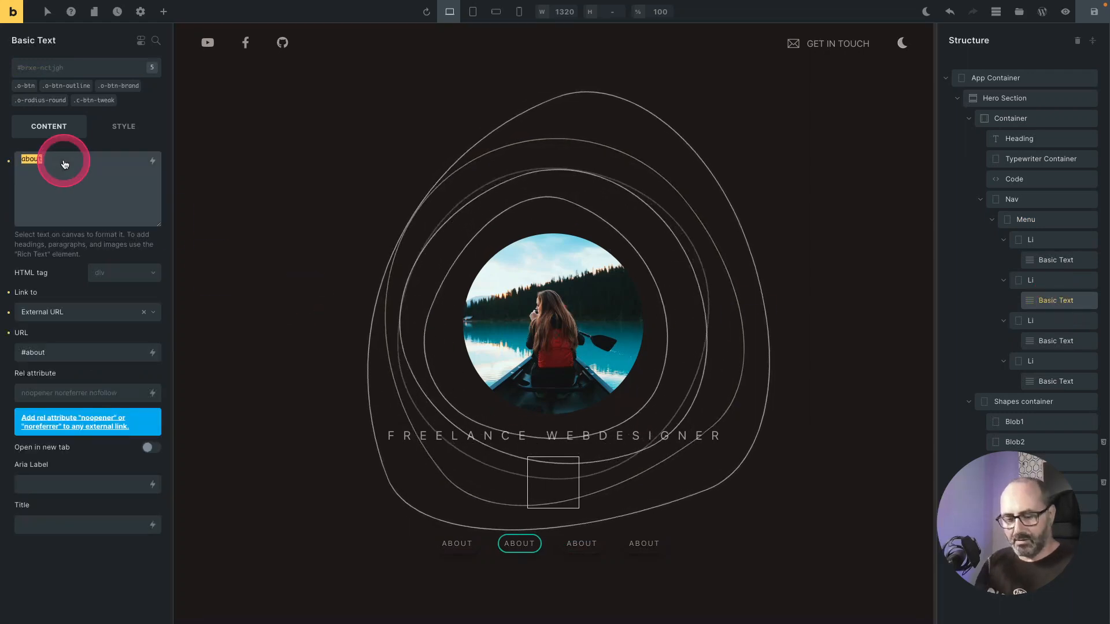
{"action": "type", "text": "experience"}
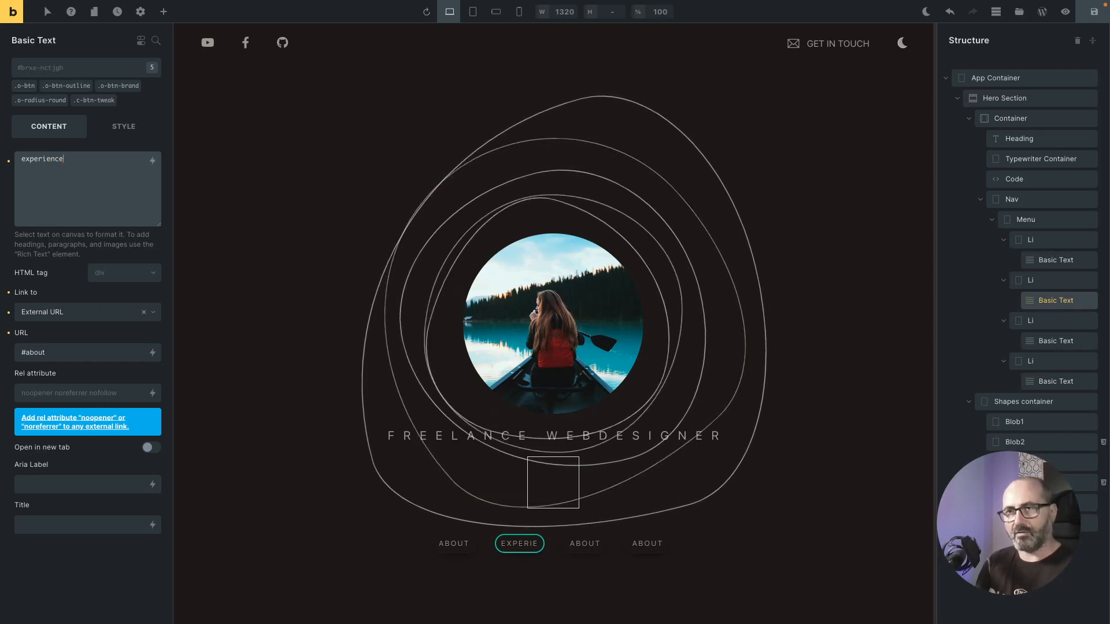
{"action": "double_click", "coordinate": [36, 353]}
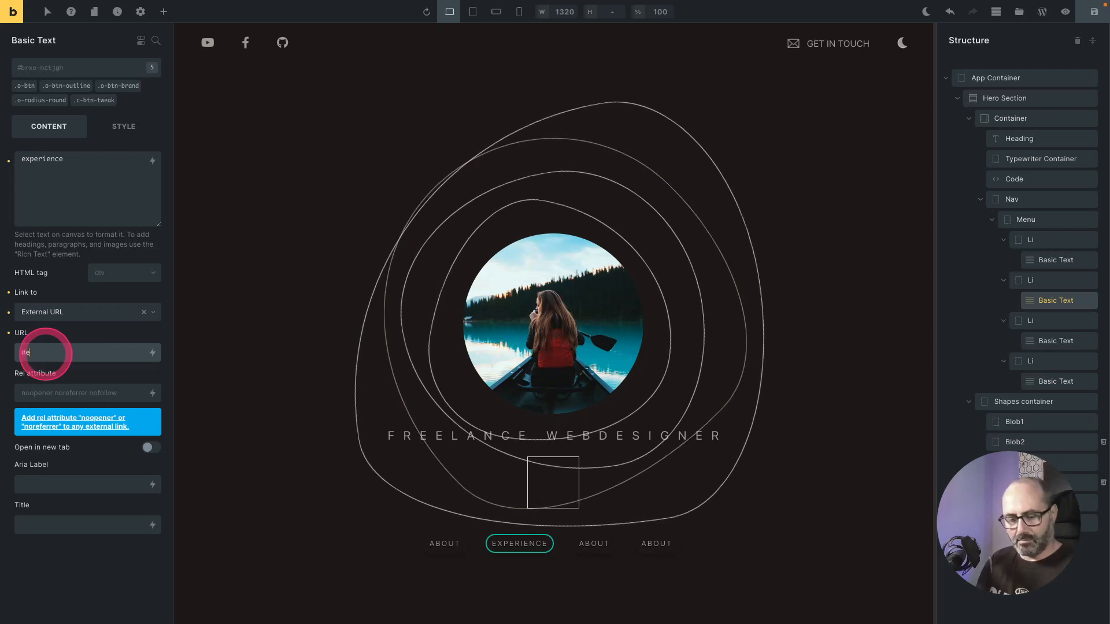
{"action": "type", "text": "experience"}
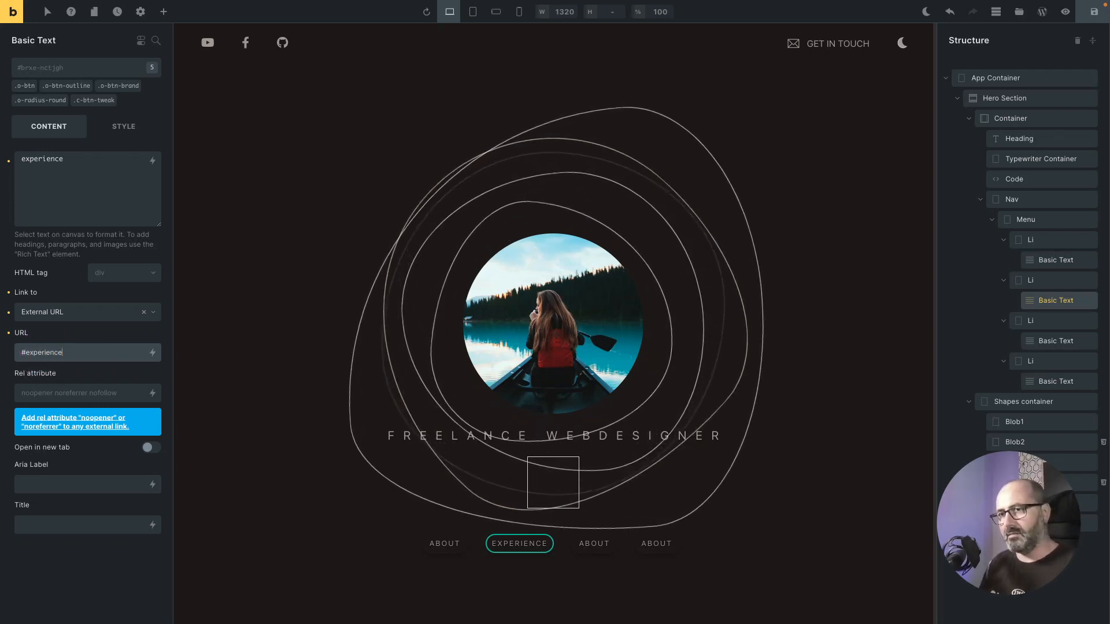
Step: Change the third menu text to skills and its URL to #skills
{"action": "left_click", "coordinate": [1056, 341]}
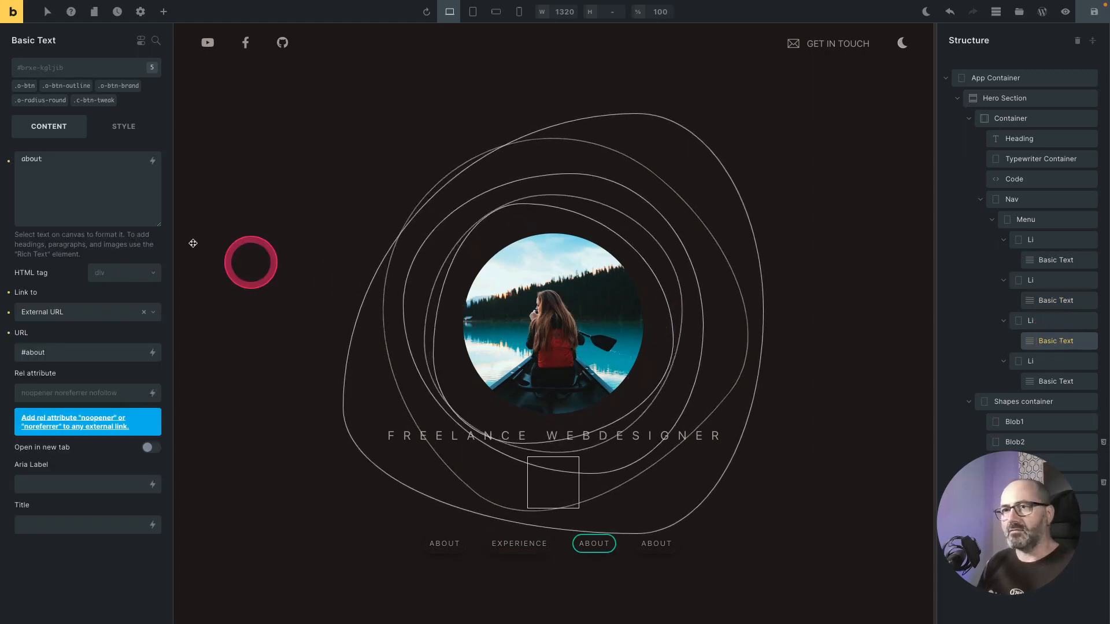
{"action": "double_click", "coordinate": [70, 168]}
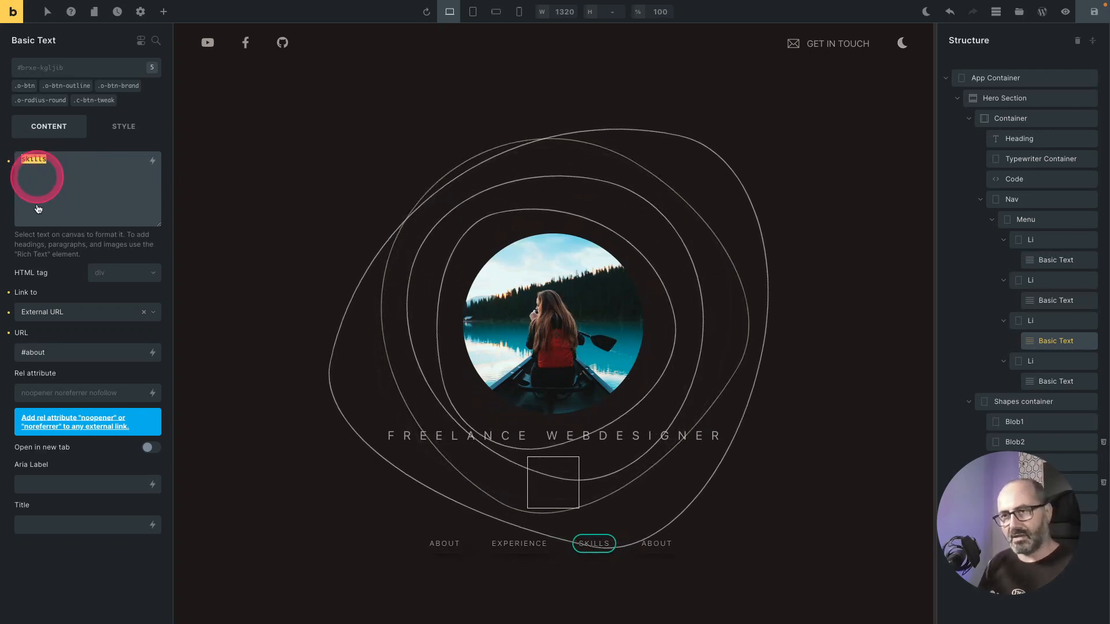
{"action": "type", "text": "skills"}
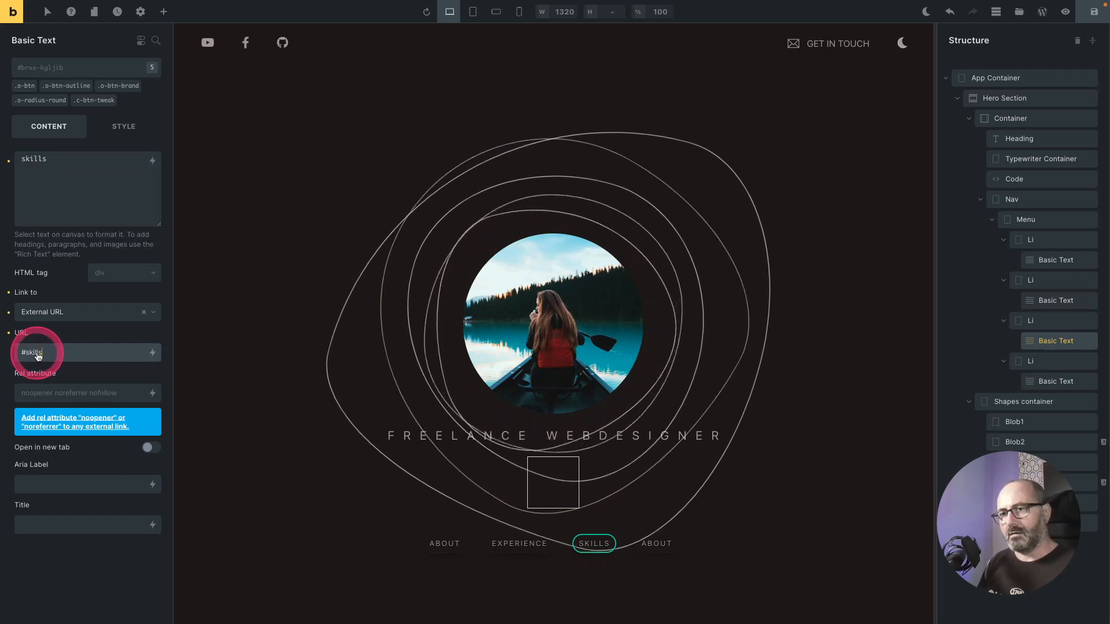
{"action": "left_click", "coordinate": [50, 357]}
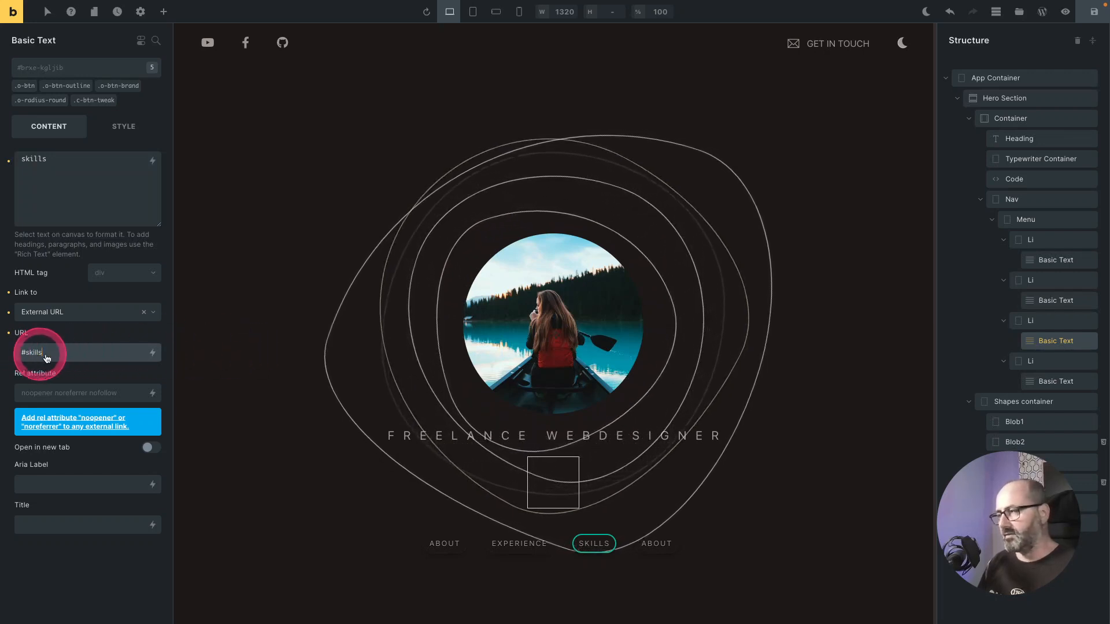
Step: Change the fourth menu text to projects and its URL to #projects
{"action": "left_click", "coordinate": [980, 351]}
{"action": "left_click", "coordinate": [1049, 378]}
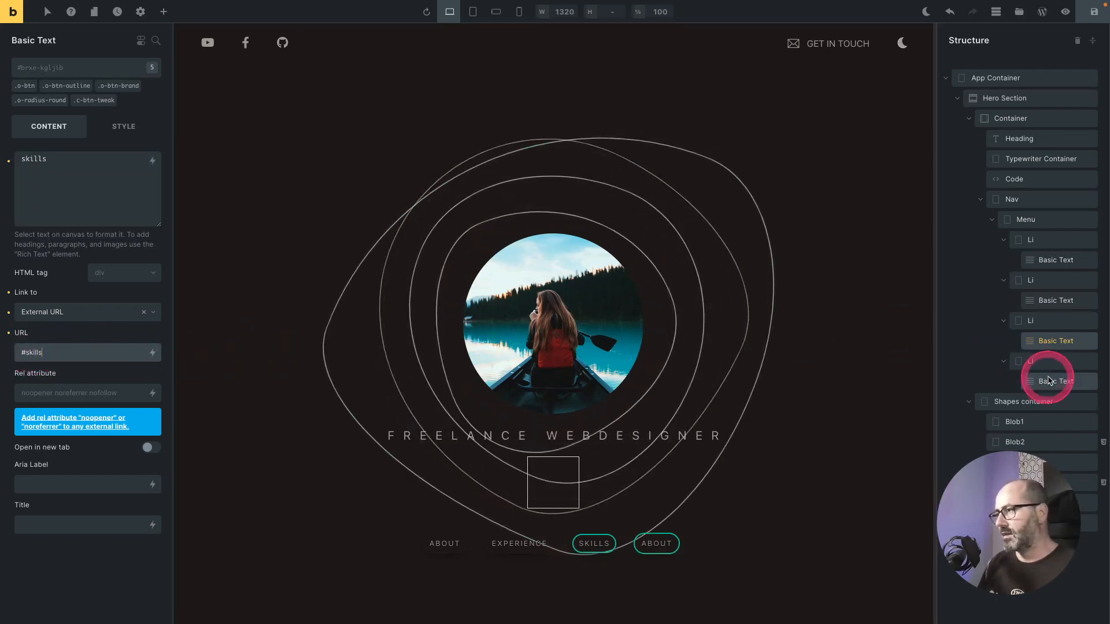
{"action": "left_click", "coordinate": [214, 195]}
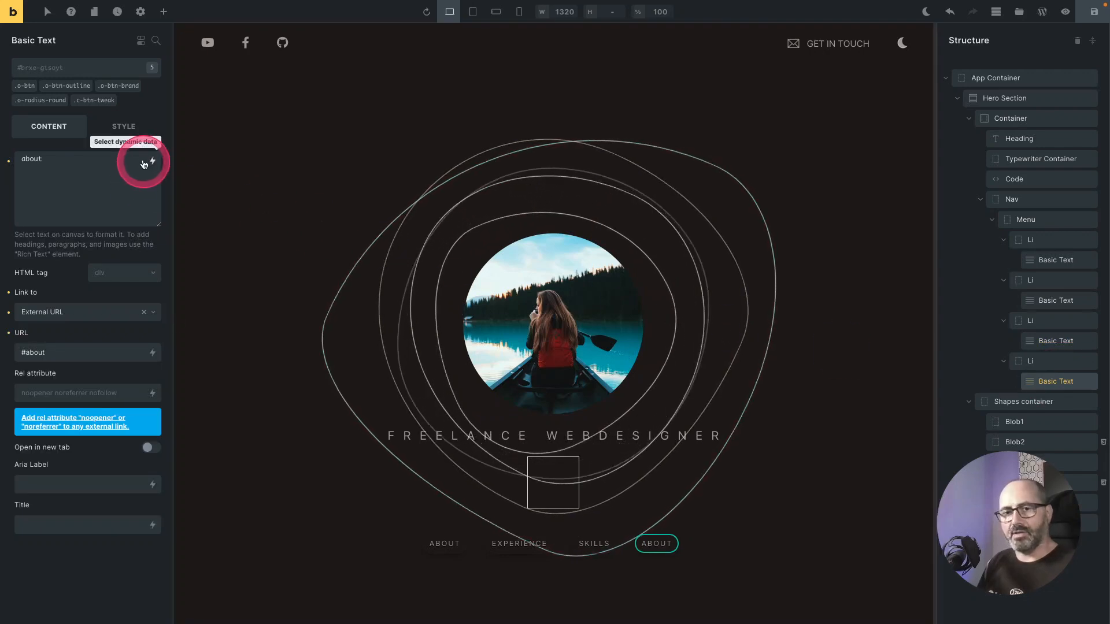
{"action": "left_click", "coordinate": [75, 172]}
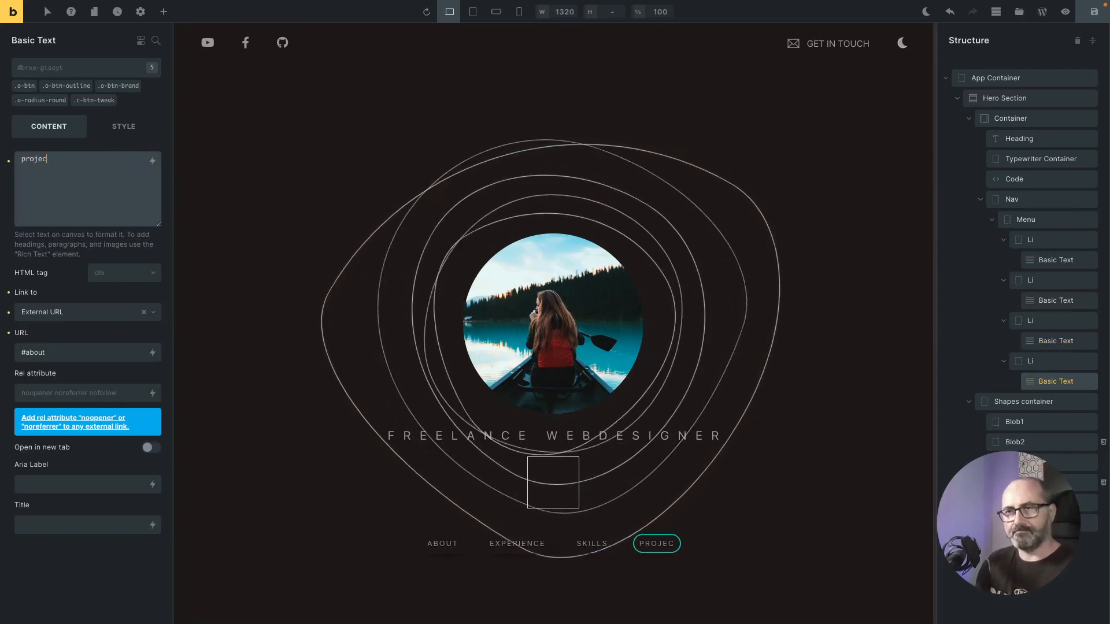
{"action": "left_click", "coordinate": [54, 167]}
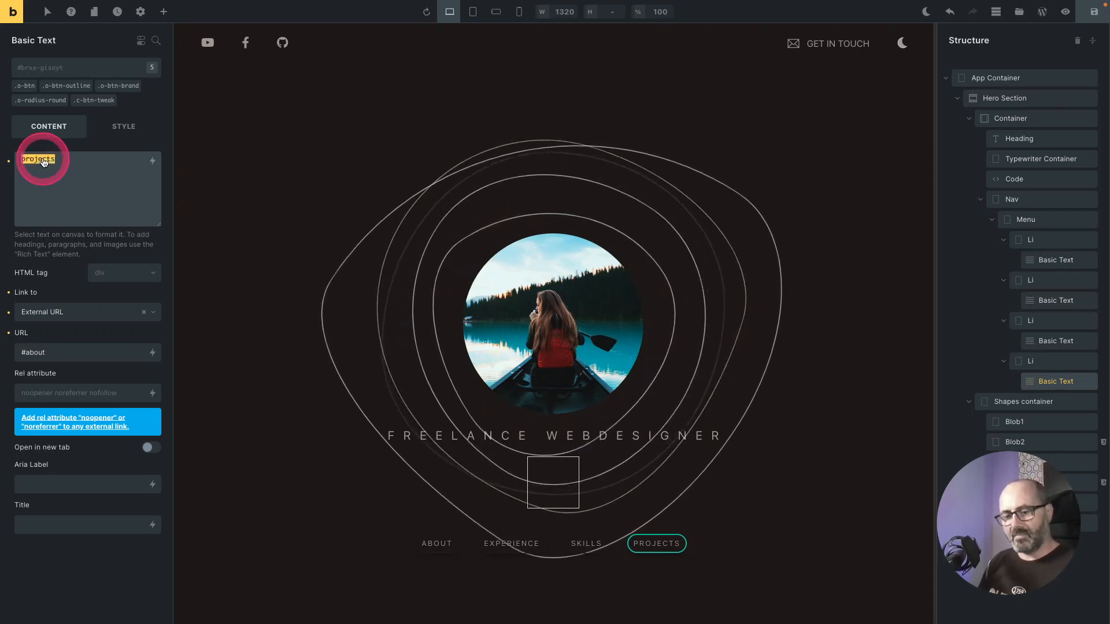
{"action": "double_click", "coordinate": [35, 352]}
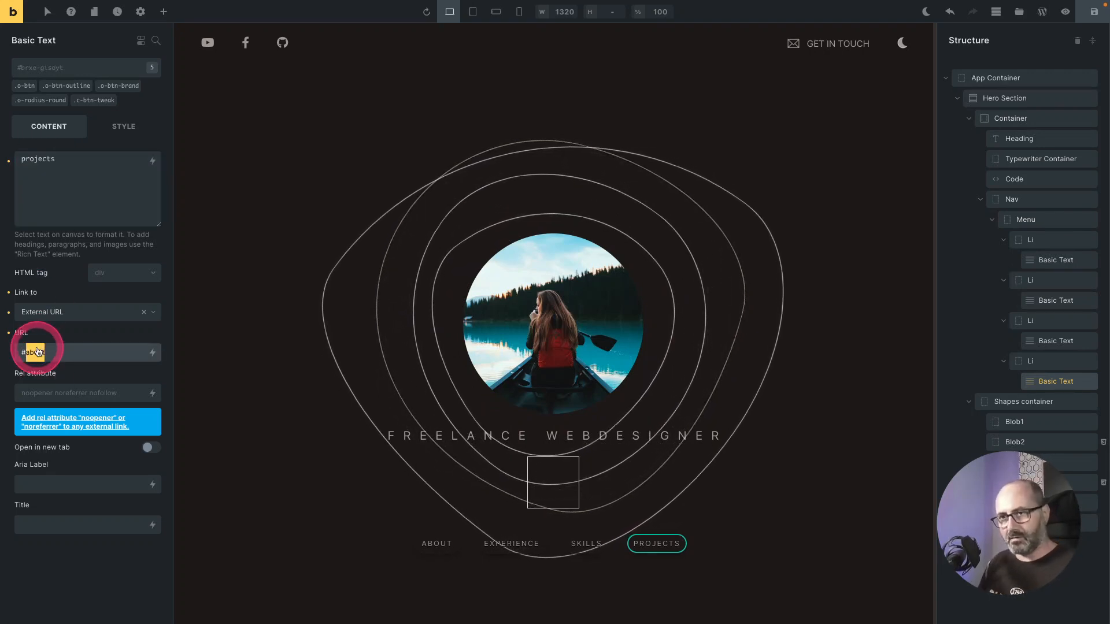
{"action": "type", "text": "projects"}
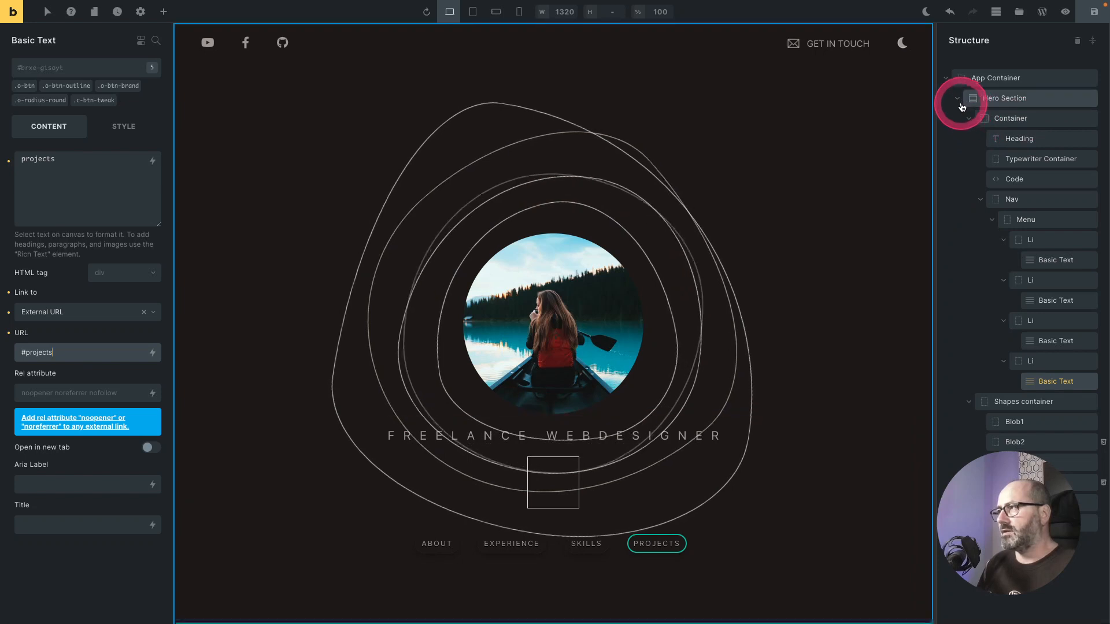
Step: Add a new Section after the Hero Section inside the App Container and rename it About Section
{"action": "left_click", "coordinate": [958, 100]}
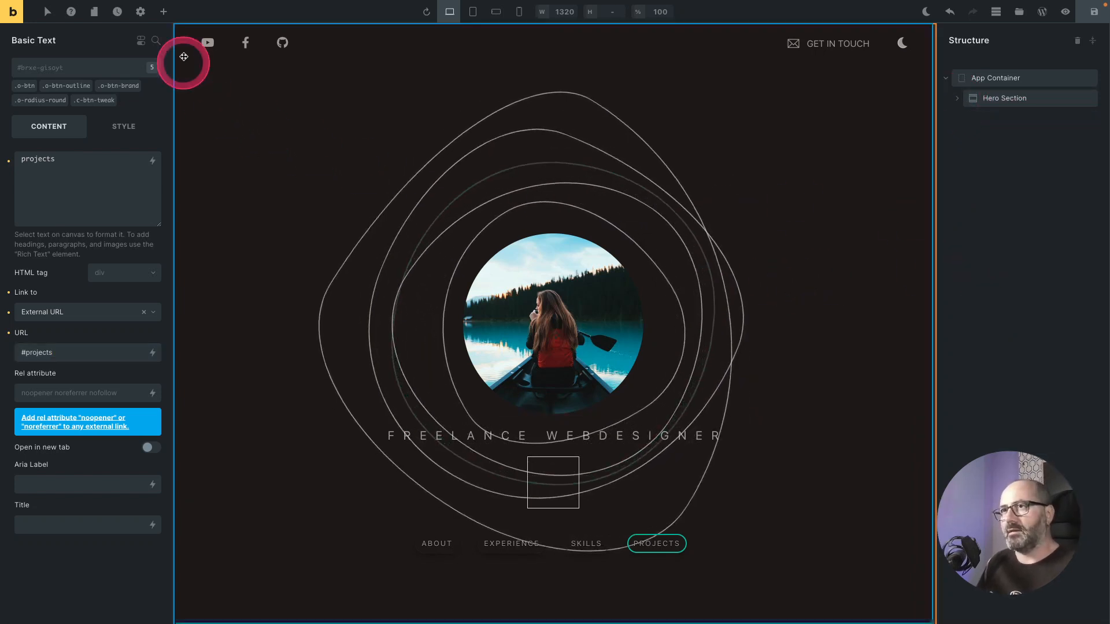
{"action": "left_click", "coordinate": [163, 11]}
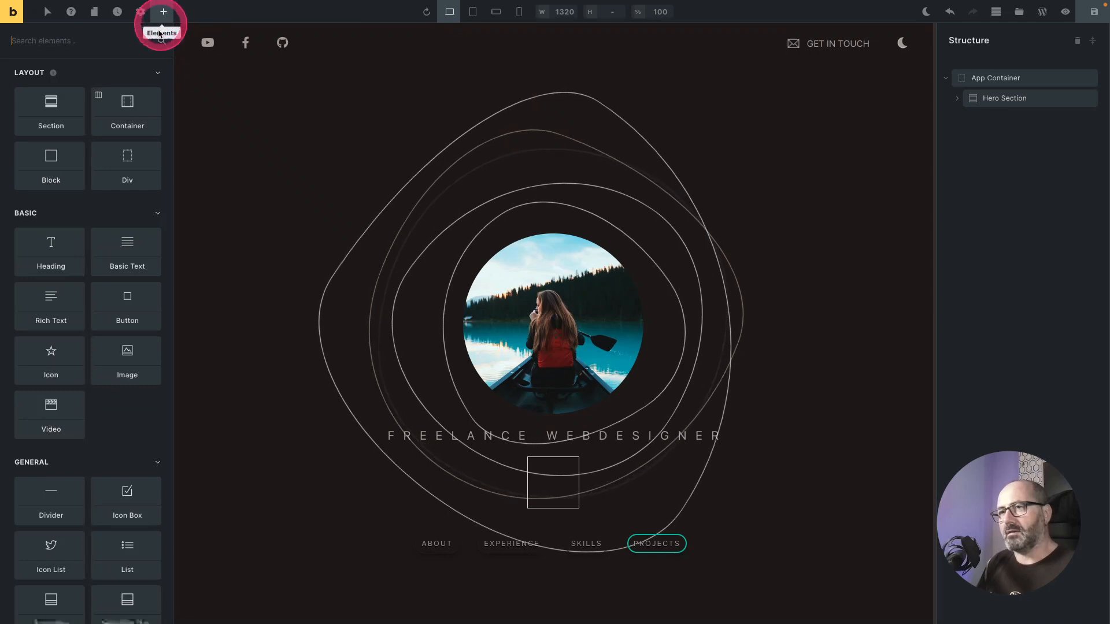
{"action": "left_click", "coordinate": [56, 114]}
{"action": "left_click_drag", "start_coordinate": [990, 123], "coordinate": [979, 106]}
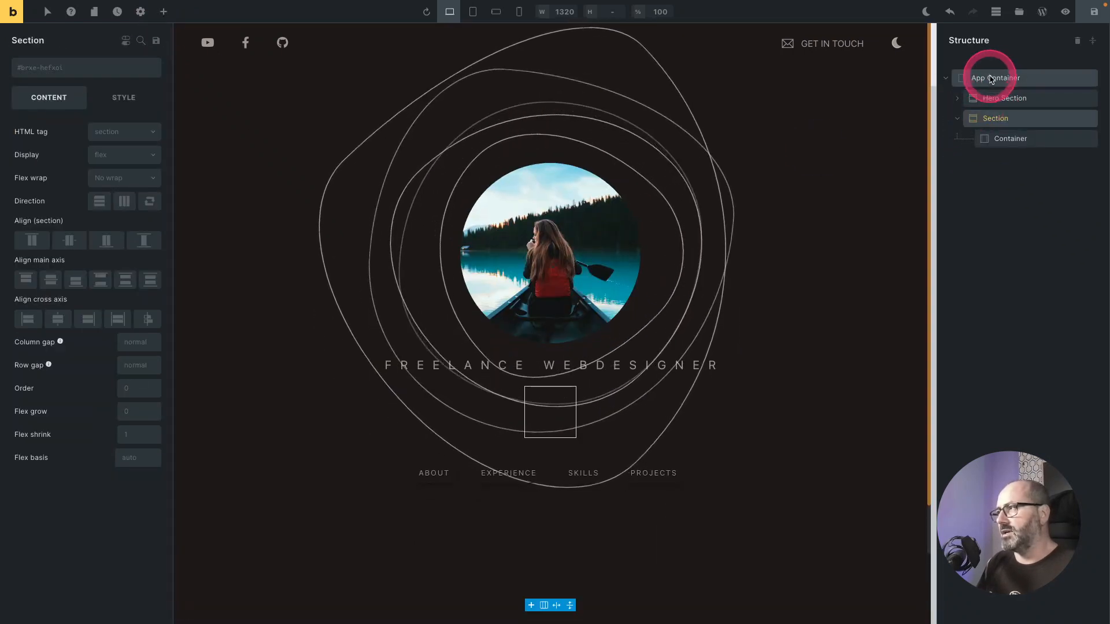
{"action": "double_click", "coordinate": [995, 119]}
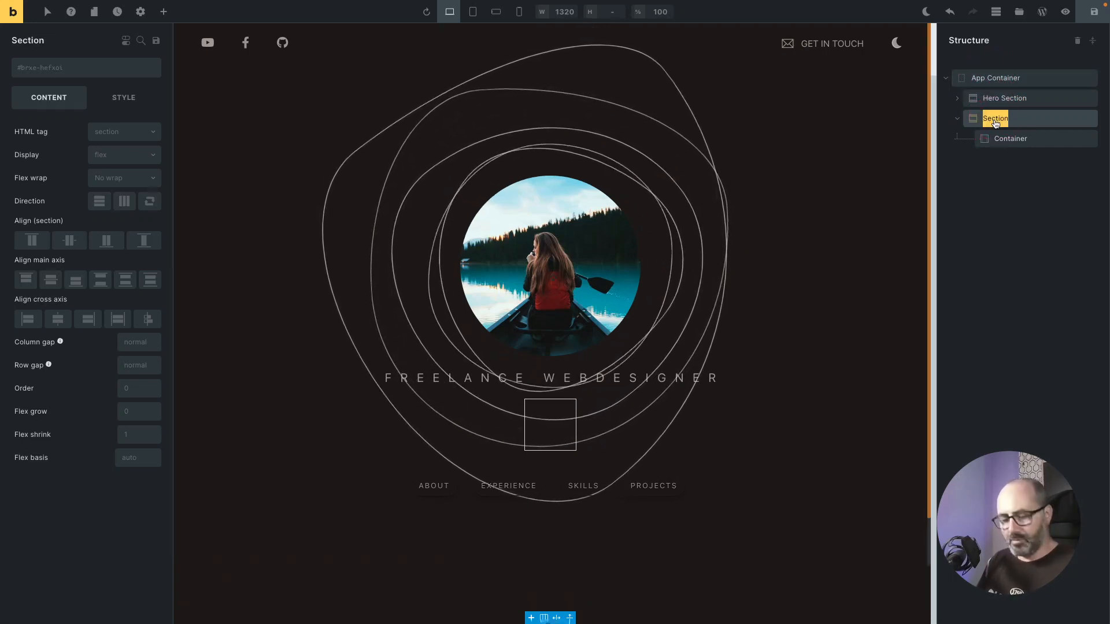
{"action": "type", "text": "About"}
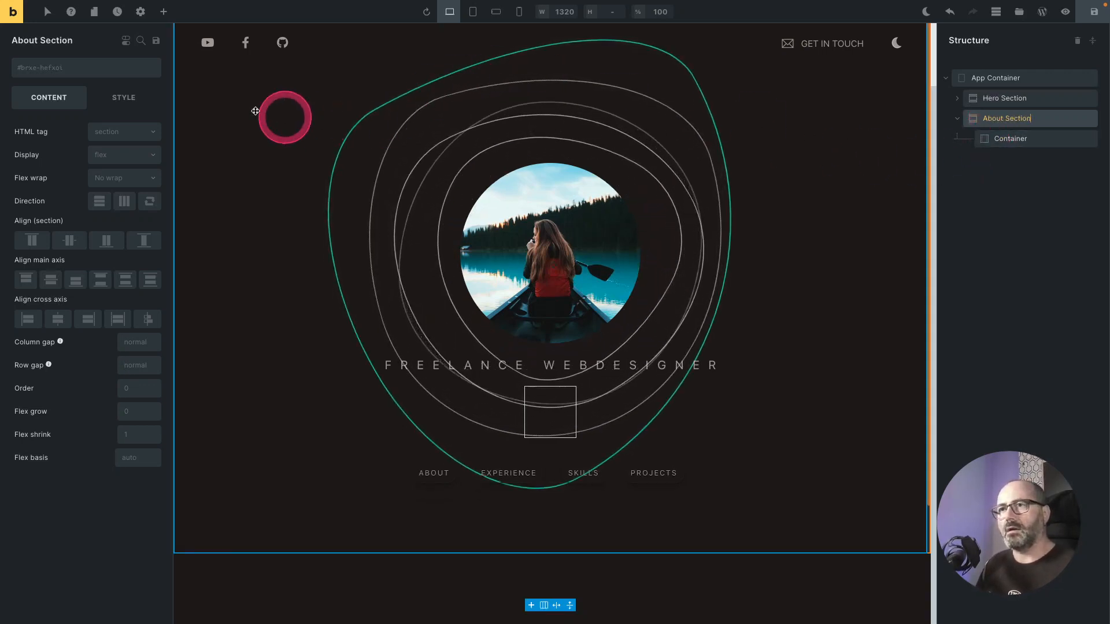
Step: Set the About Section's element ID to about
{"action": "left_click", "coordinate": [109, 69]}
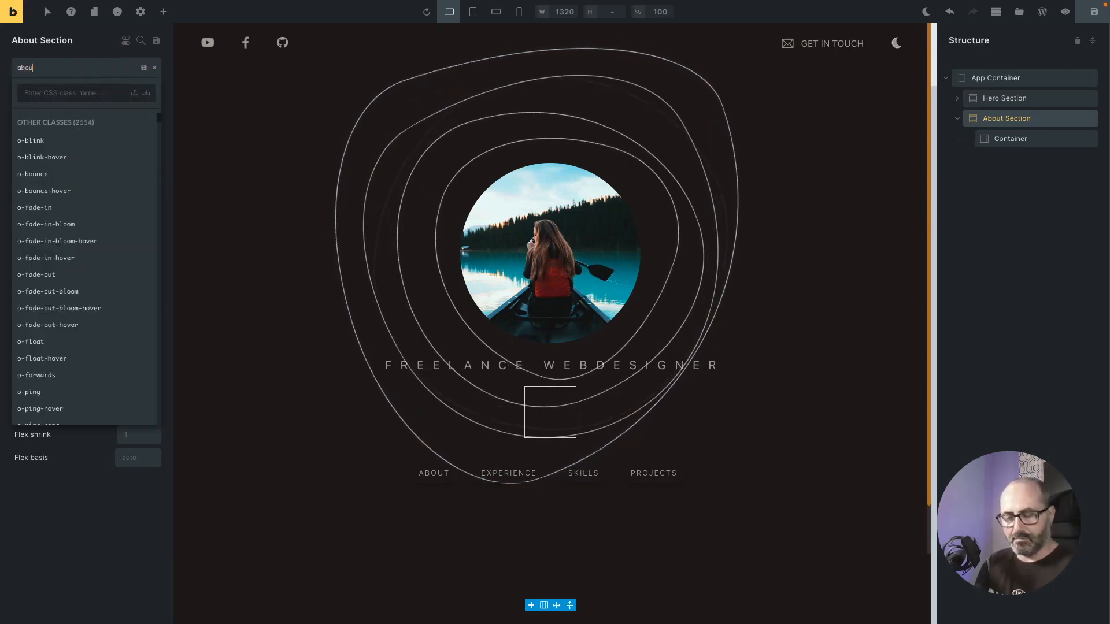
{"action": "key", "text": "Return"}
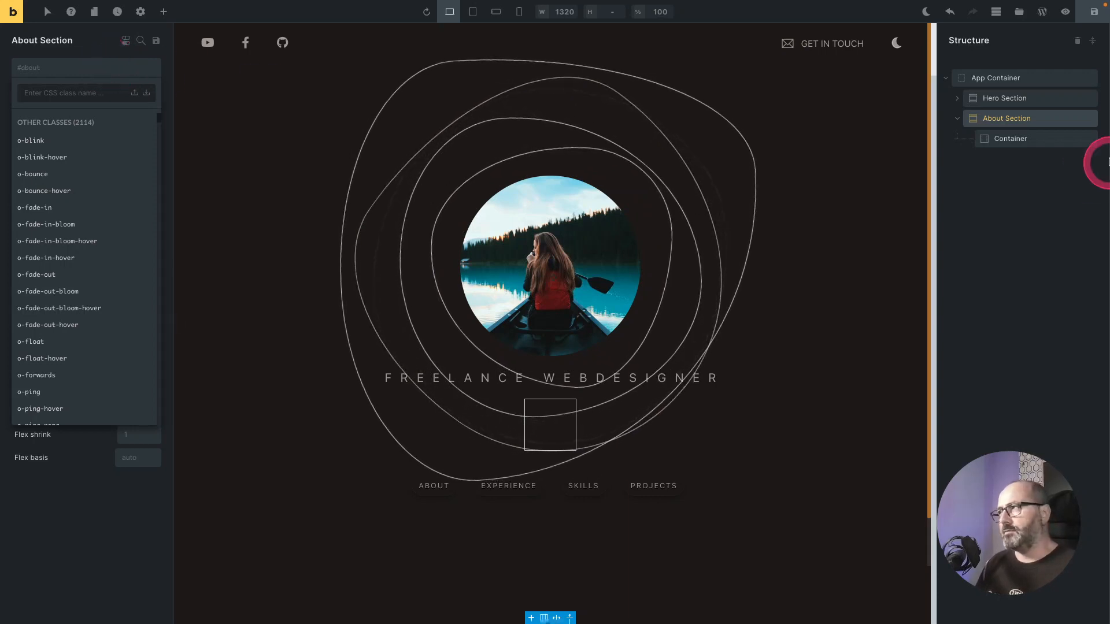
{"action": "left_click", "coordinate": [1065, 119]}
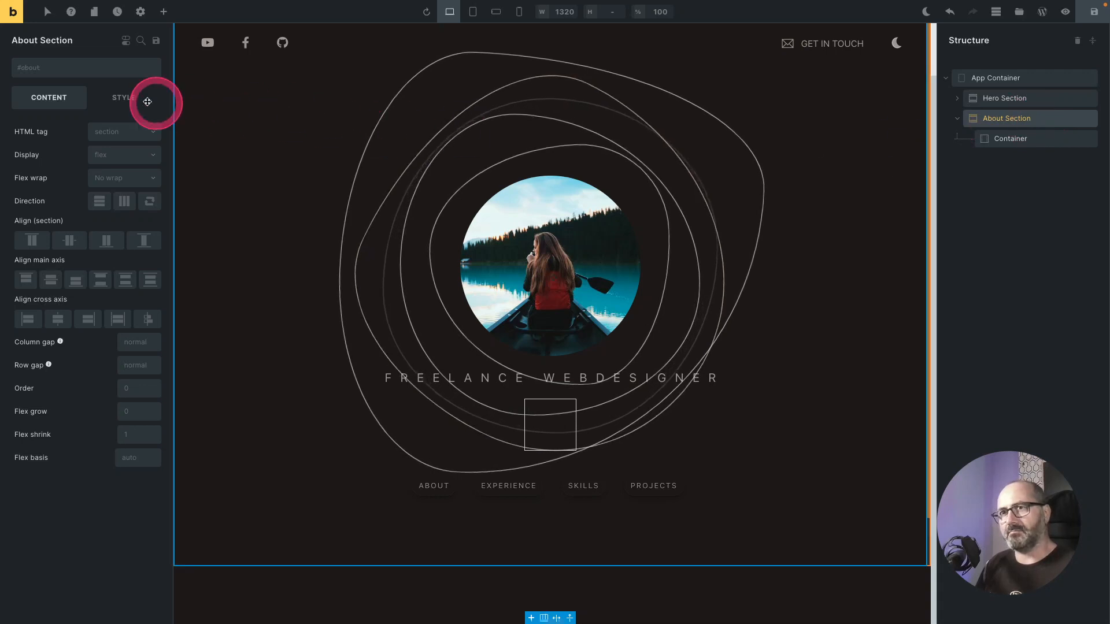
Step: Apply the full minimum-height and SuperCenter position utility classes to the About Section
{"action": "left_click", "coordinate": [43, 71]}
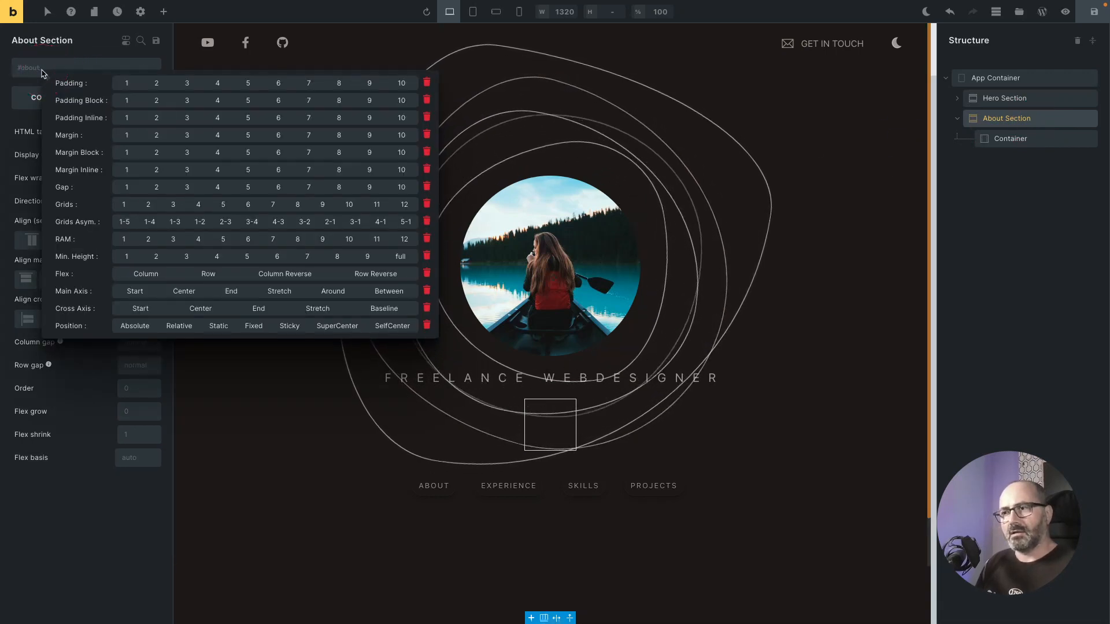
{"action": "left_click", "coordinate": [312, 256]}
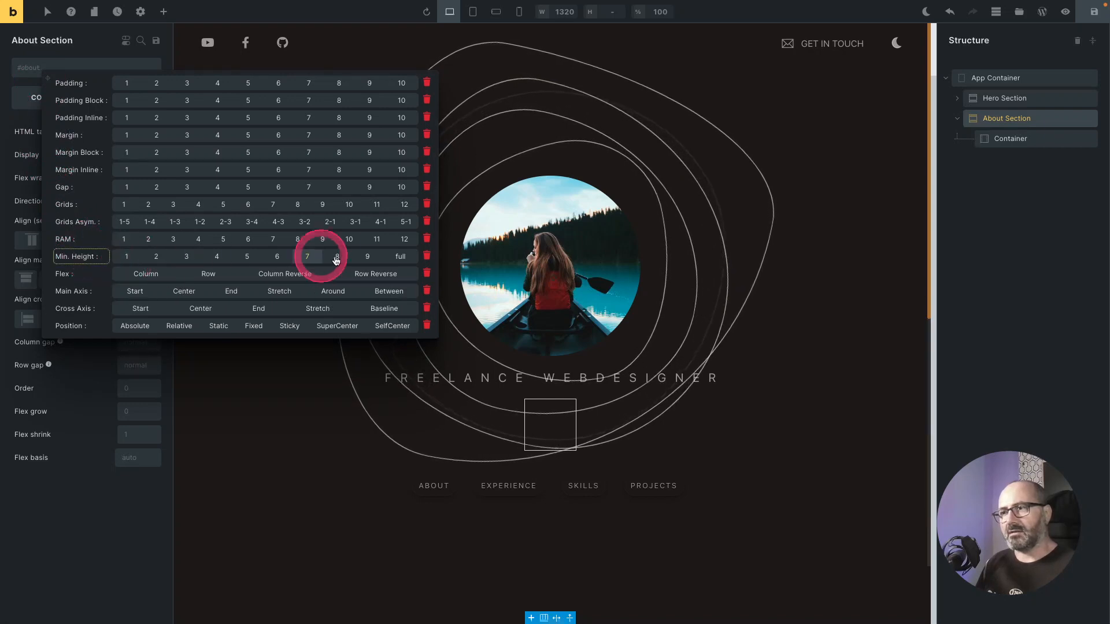
{"action": "left_click", "coordinate": [408, 258]}
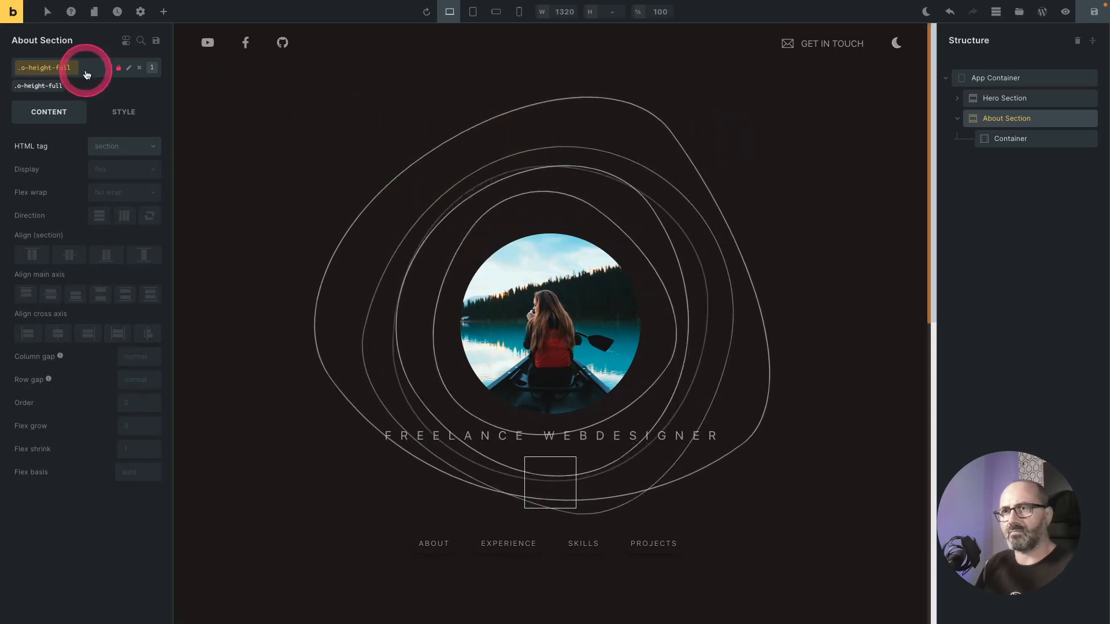
{"action": "left_click", "coordinate": [56, 67]}
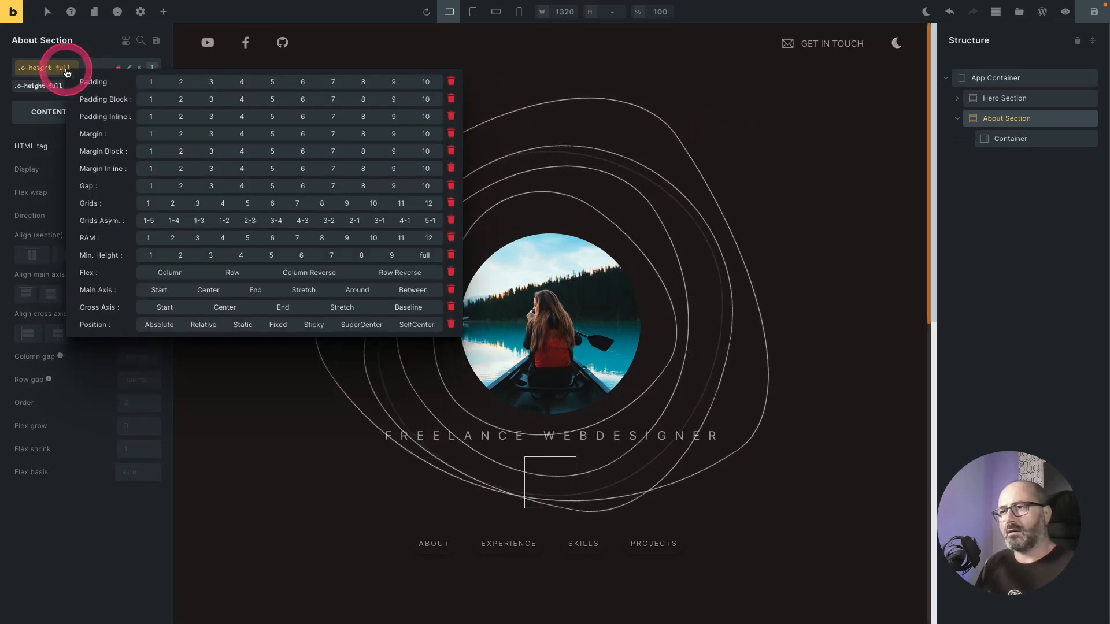
{"action": "left_click", "coordinate": [364, 323]}
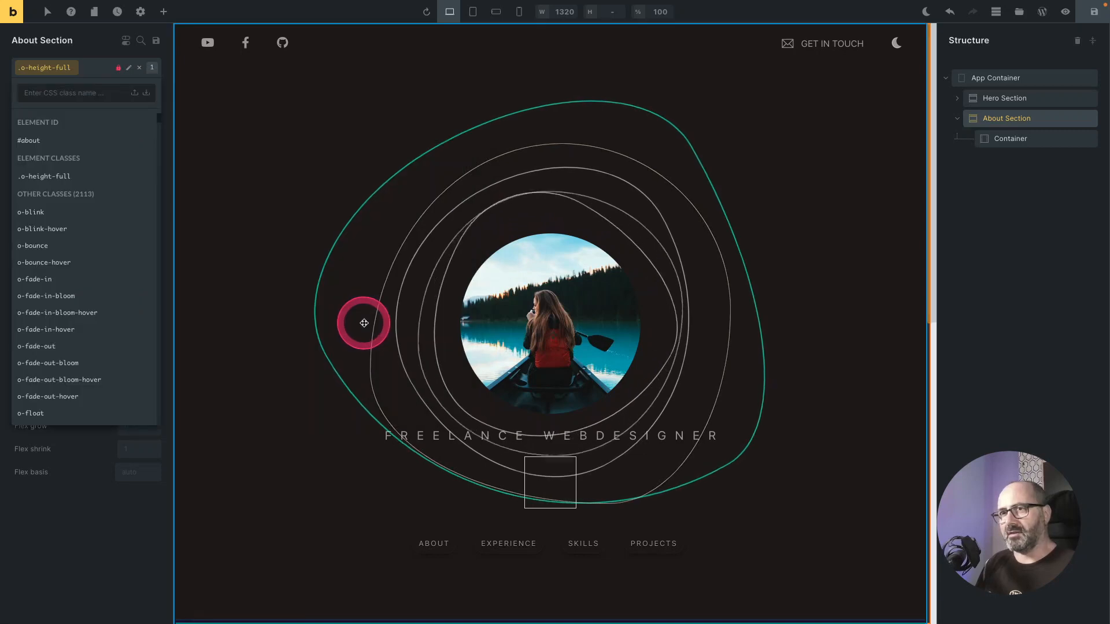
Step: Add the o-snap-center class to the About Section and save the page
{"action": "left_click", "coordinate": [97, 68]}
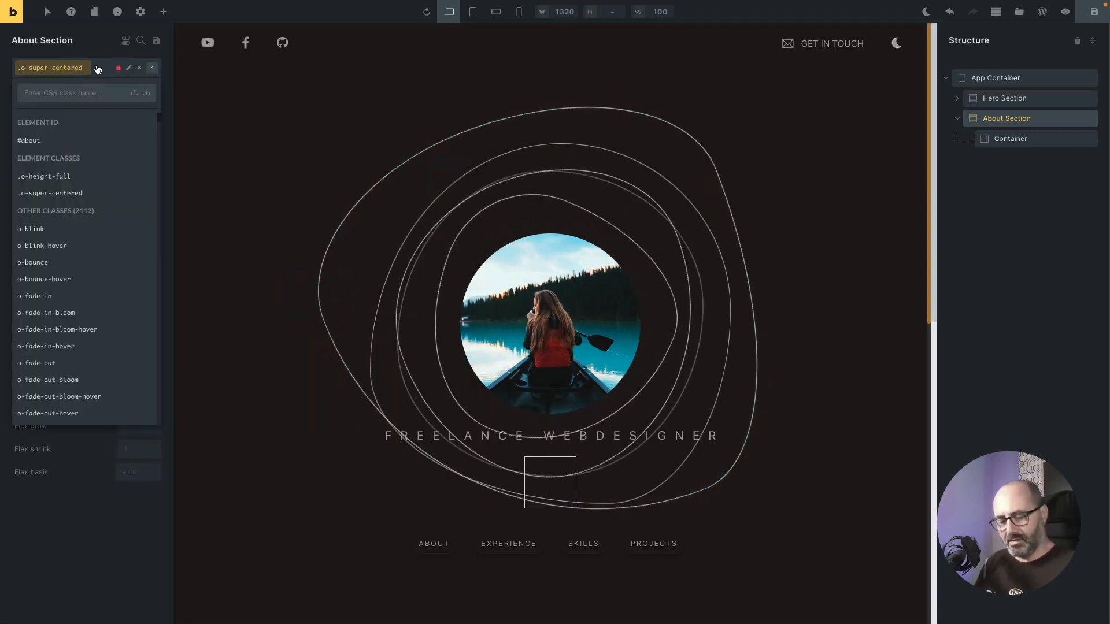
{"action": "type", "text": "snap"}
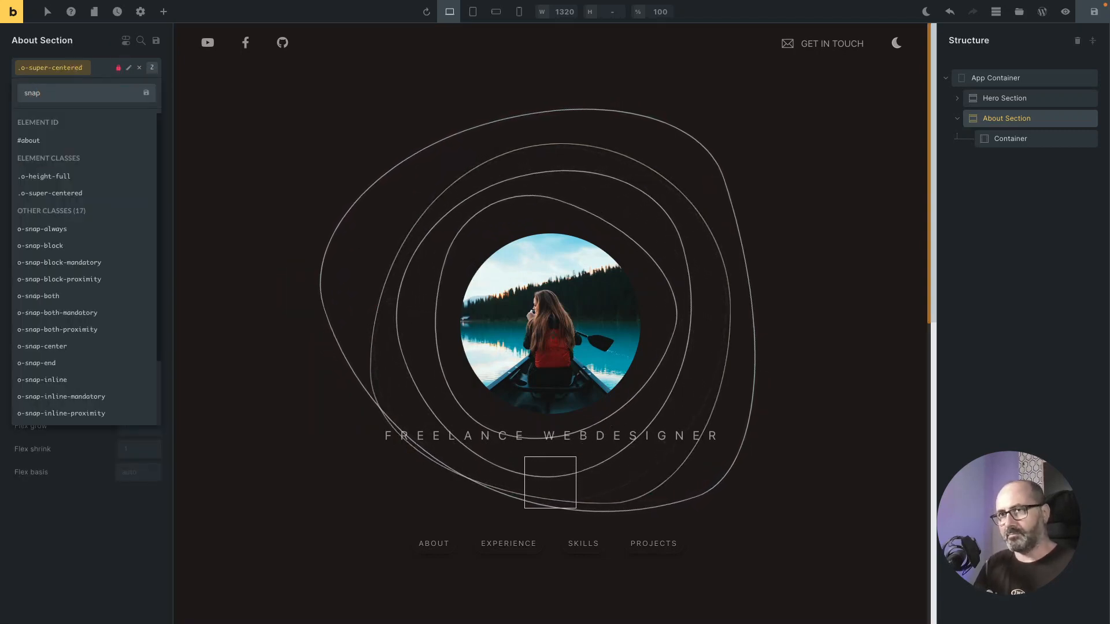
{"action": "key", "text": "Down"}
{"action": "key", "text": "Down"}
{"action": "key", "text": "Down"}
{"action": "key", "text": "Down"}
{"action": "key", "text": "Down"}
{"action": "key", "text": "Down"}
{"action": "key", "text": "Down"}
{"action": "key", "text": "Down"}
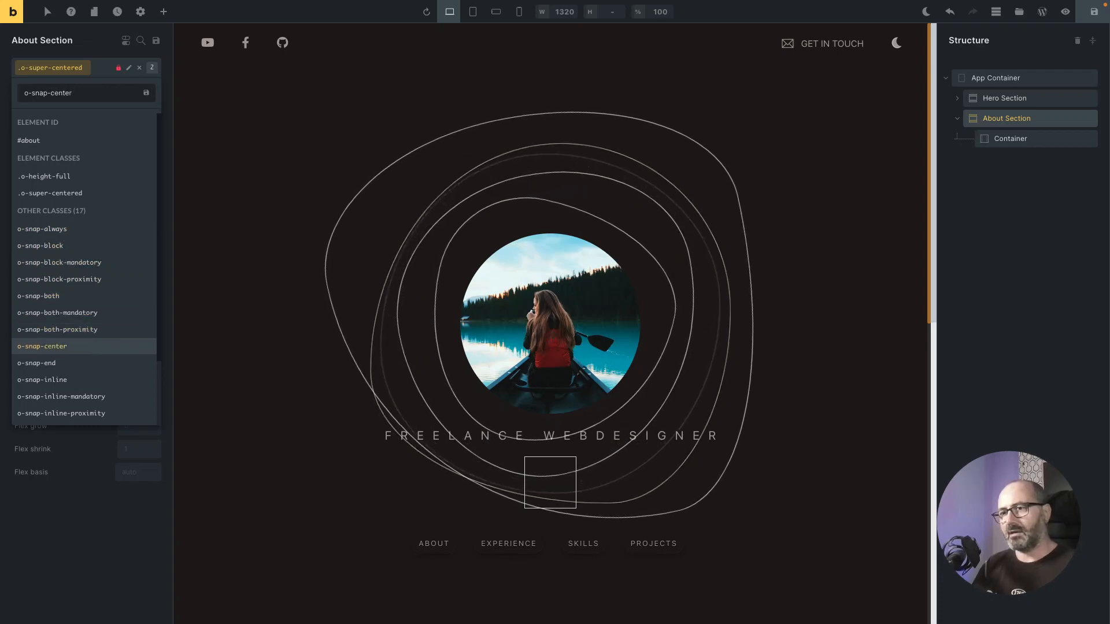
{"action": "key", "text": "Return"}
{"action": "scroll", "coordinate": [609, 294], "scroll_direction": "down", "scroll_amount": 3}
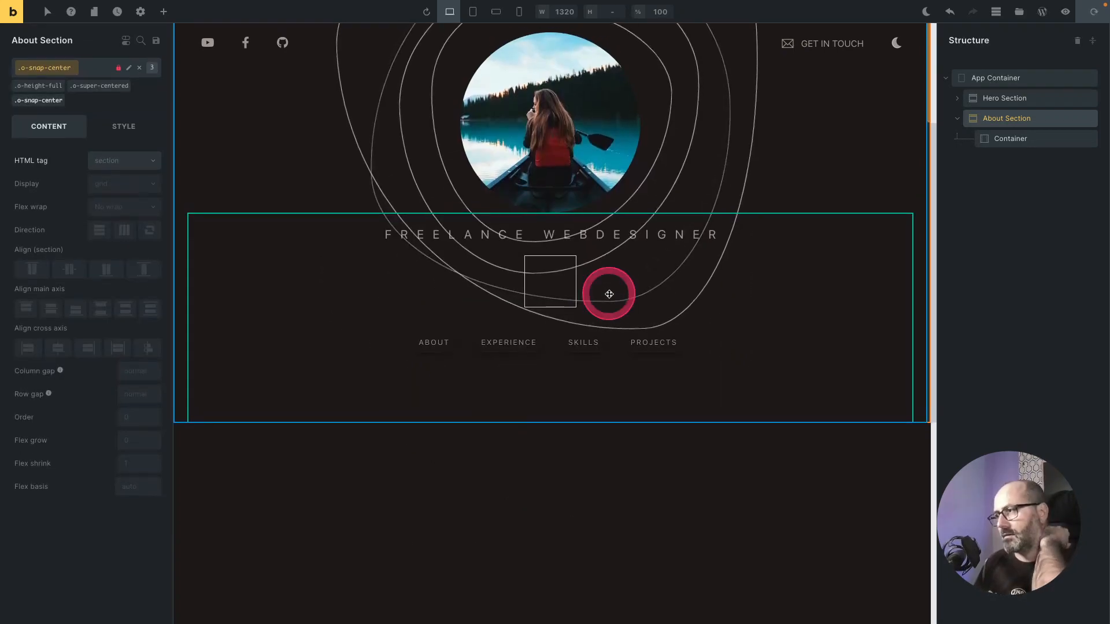
{"action": "scroll", "coordinate": [530, 483], "scroll_direction": "up", "scroll_amount": 3}
{"action": "key", "text": "ctrl+s"}
{"action": "scroll", "coordinate": [549, 356], "scroll_direction": "down", "scroll_amount": 2}
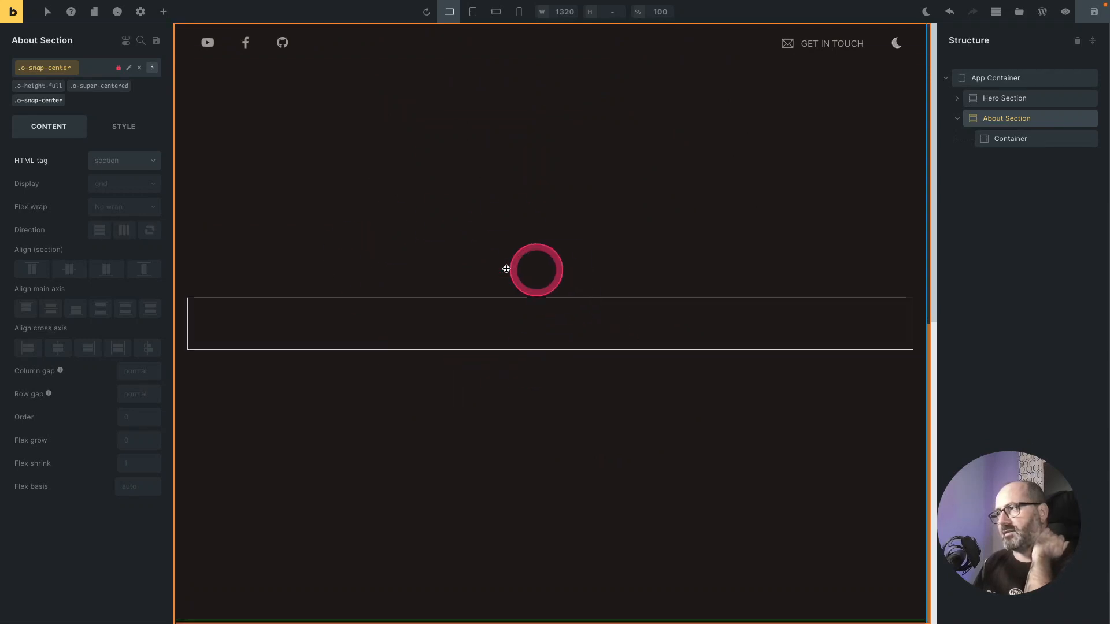
Step: Try to add the column flex class to the About Section's container
{"action": "left_click", "coordinate": [1010, 140]}
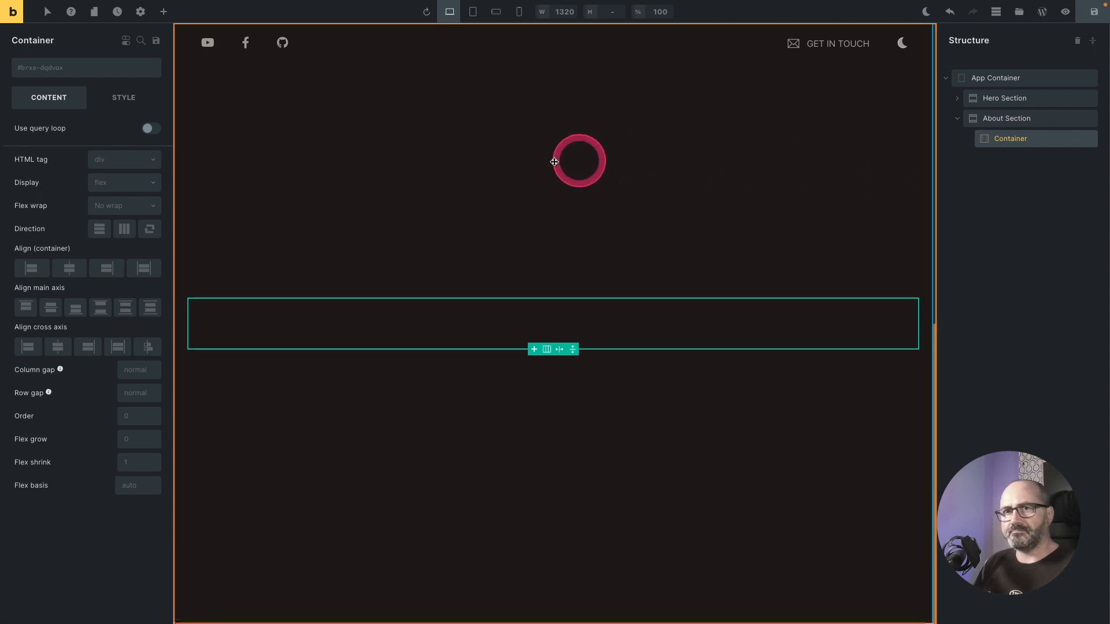
{"action": "left_click", "coordinate": [34, 69]}
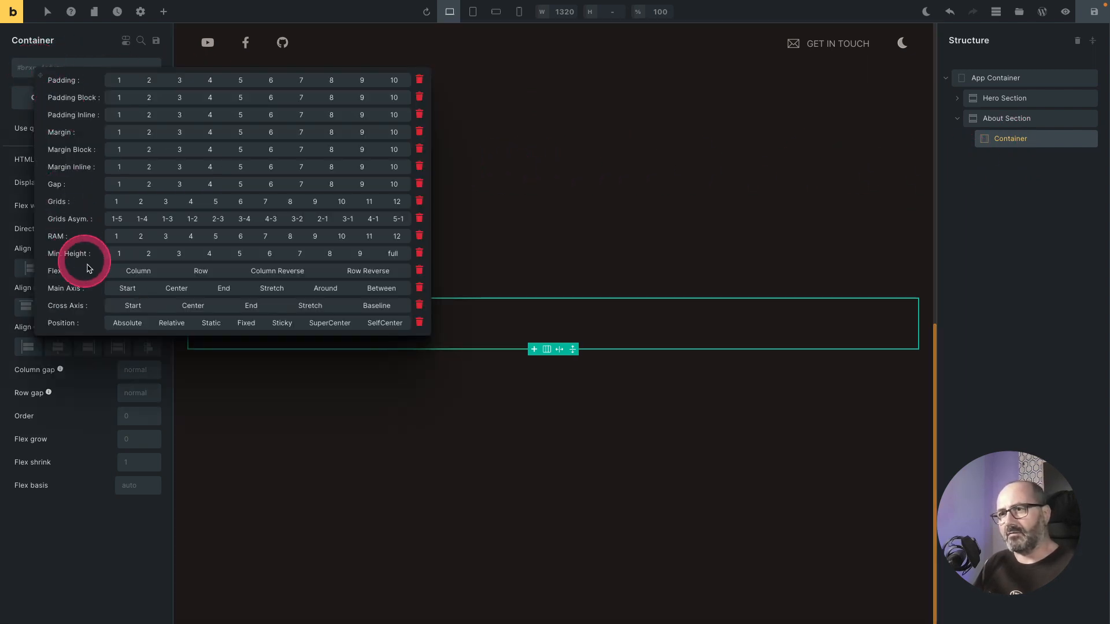
{"action": "left_click", "coordinate": [139, 272]}
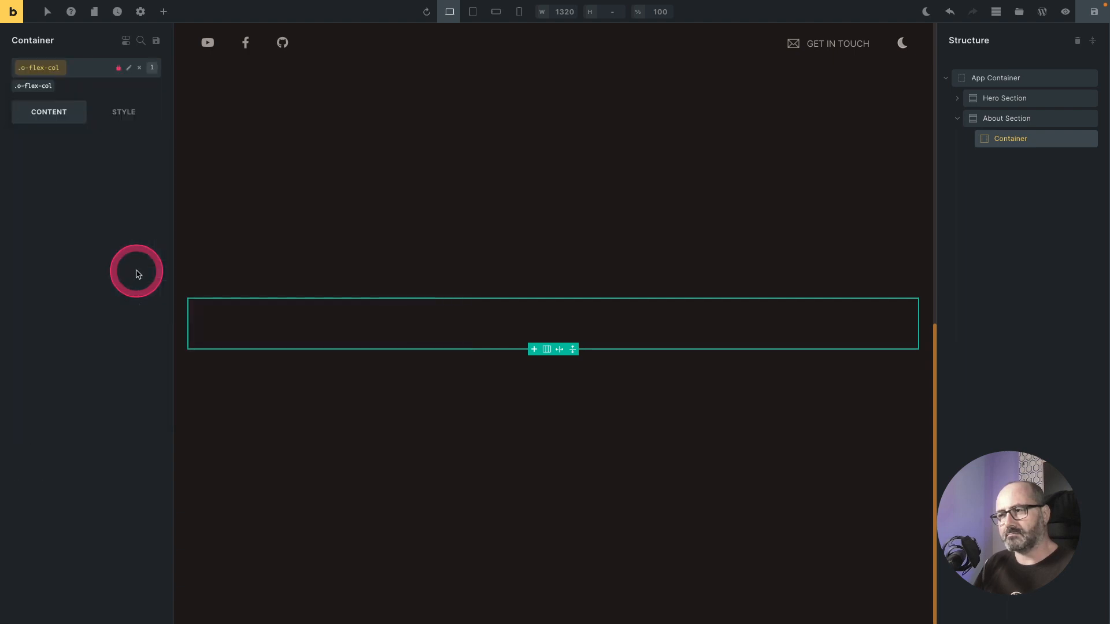
{"action": "left_click", "coordinate": [590, 322]}
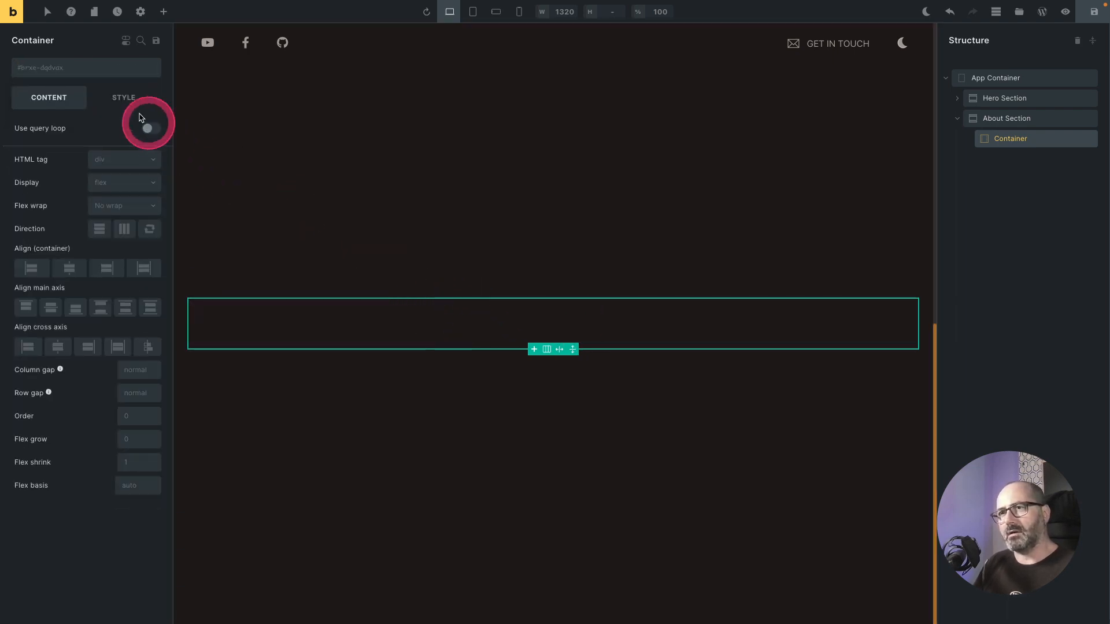
Step: Apply the SuperCenter and Relative position utility classes to the About Section's container
{"action": "left_click", "coordinate": [50, 68]}
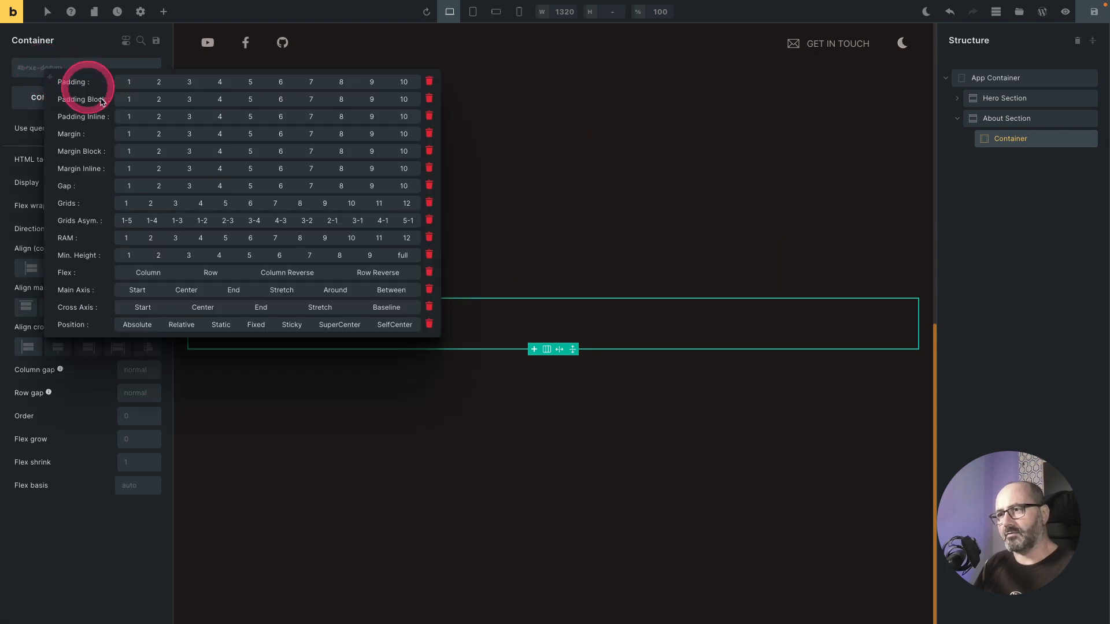
{"action": "left_click", "coordinate": [340, 324]}
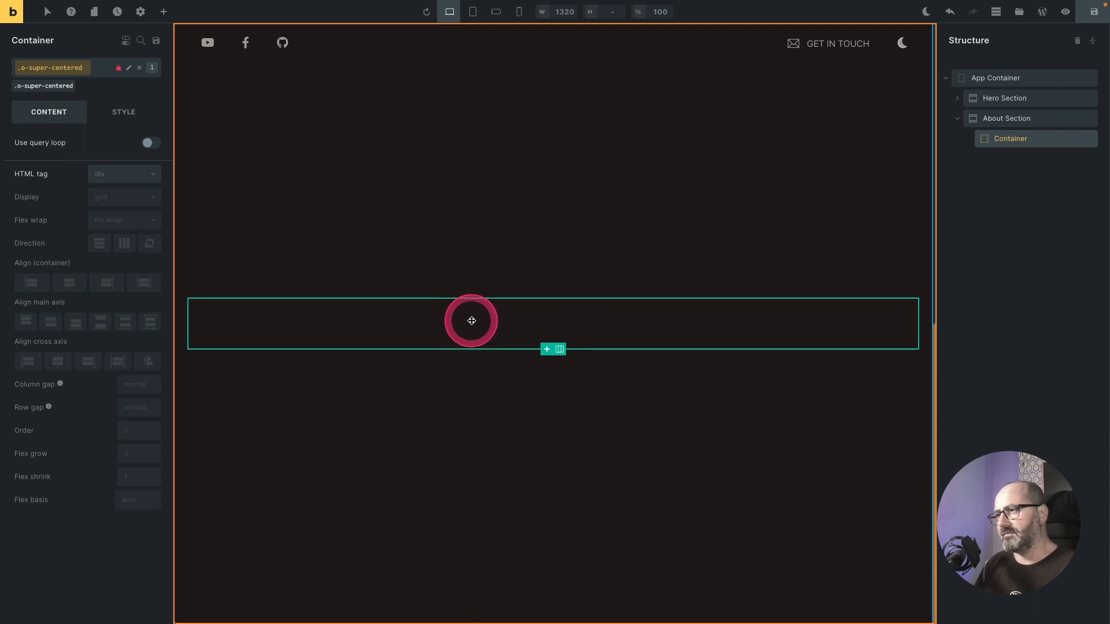
{"action": "right_click", "coordinate": [97, 75]}
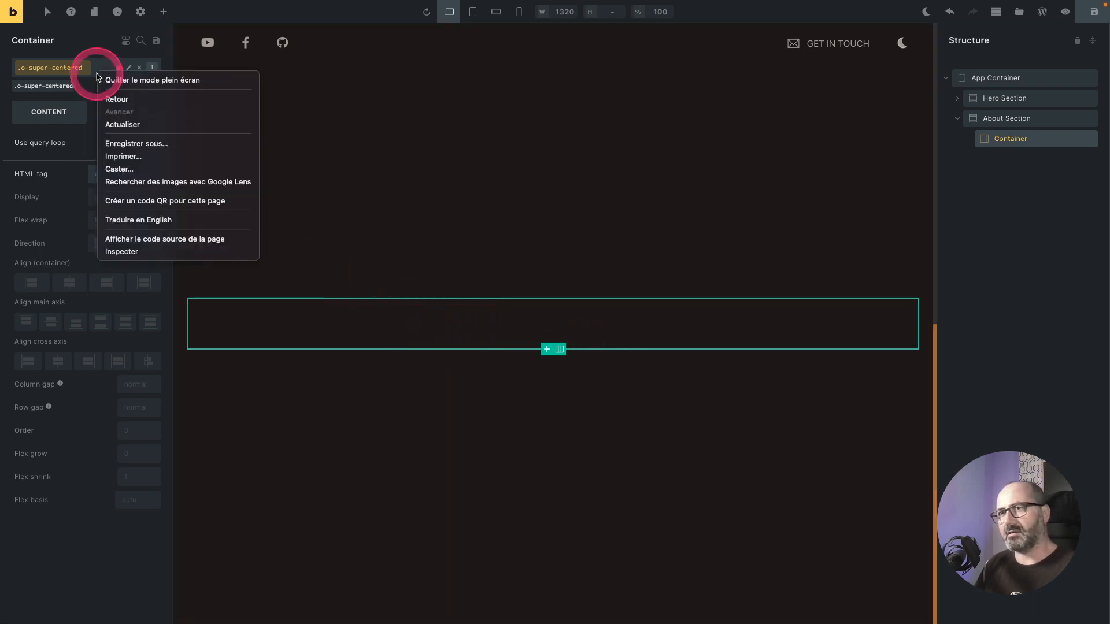
{"action": "right_click", "coordinate": [69, 71]}
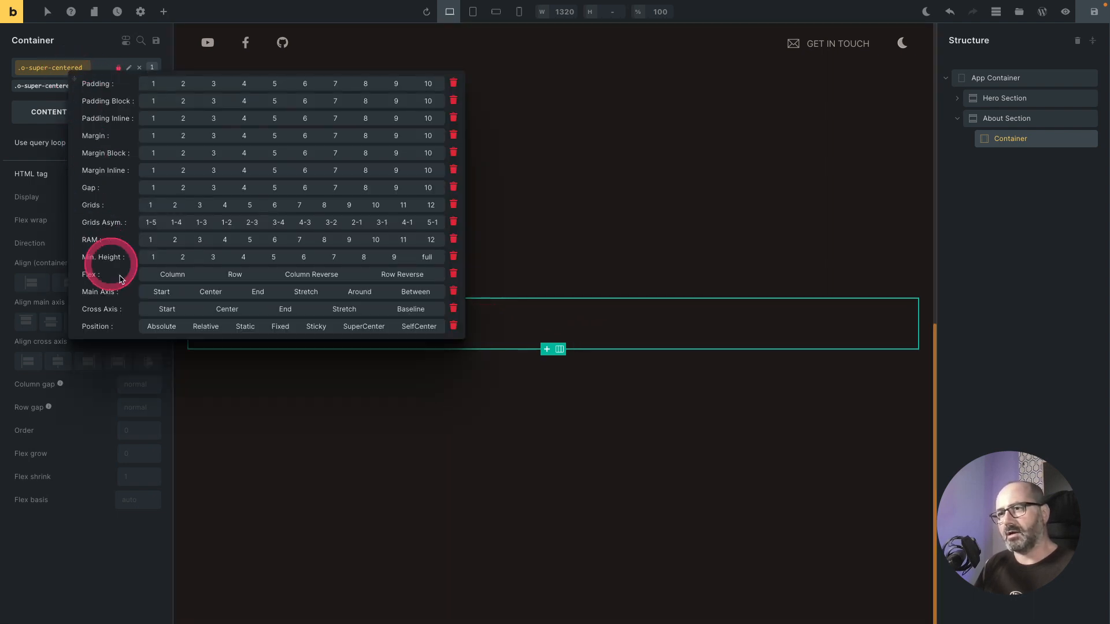
{"action": "left_click", "coordinate": [209, 328]}
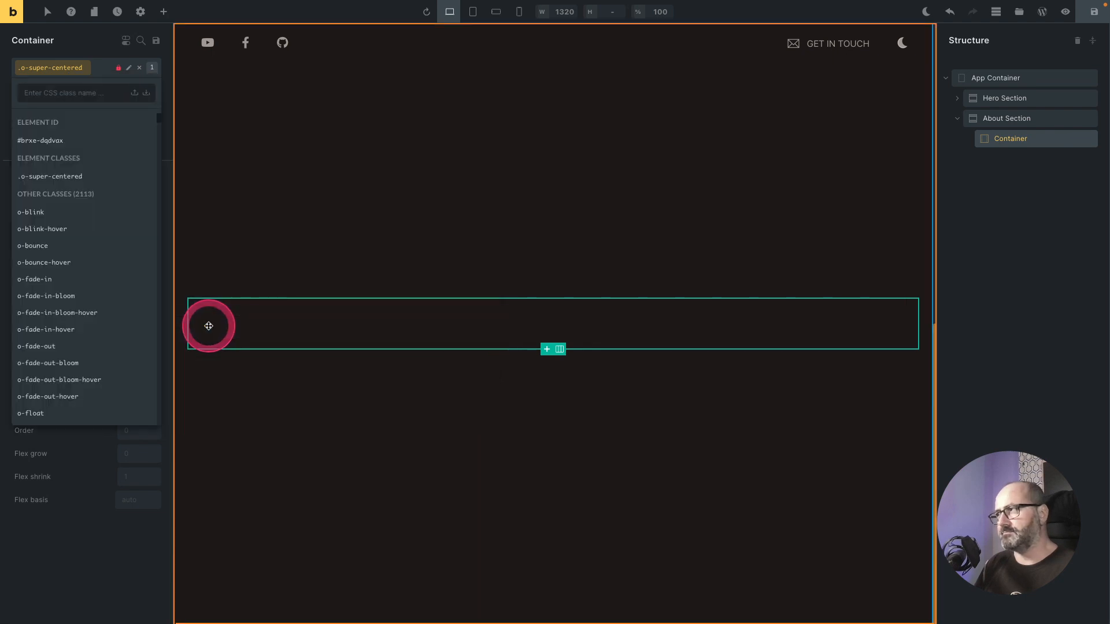
Step: Add the c-section-container class to the container
{"action": "left_click", "coordinate": [82, 76]}
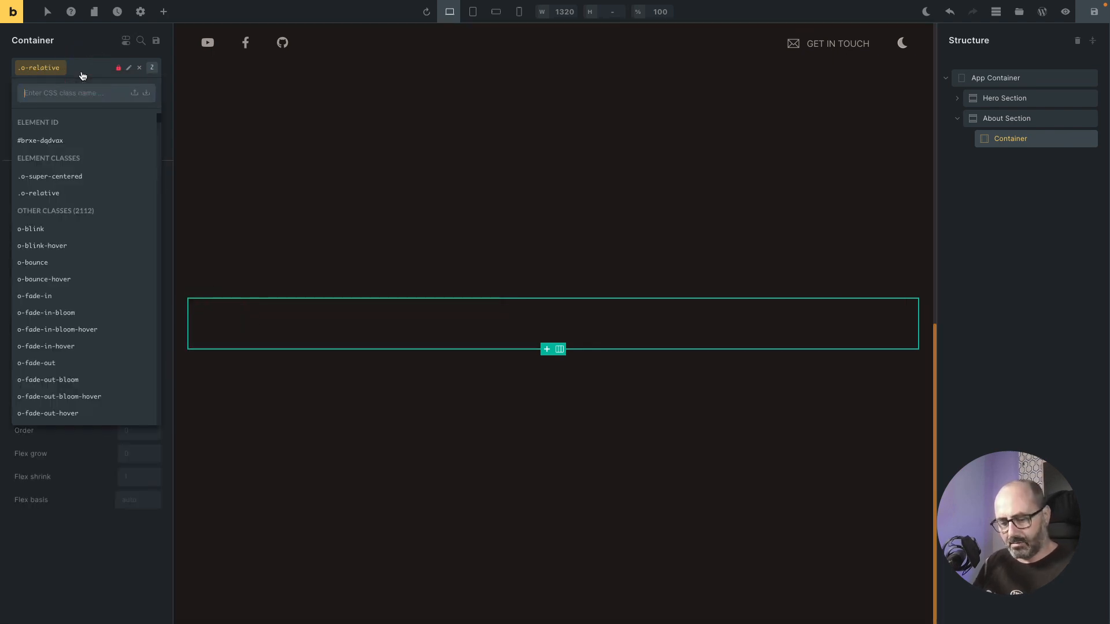
{"action": "type", "text": "c-s"}
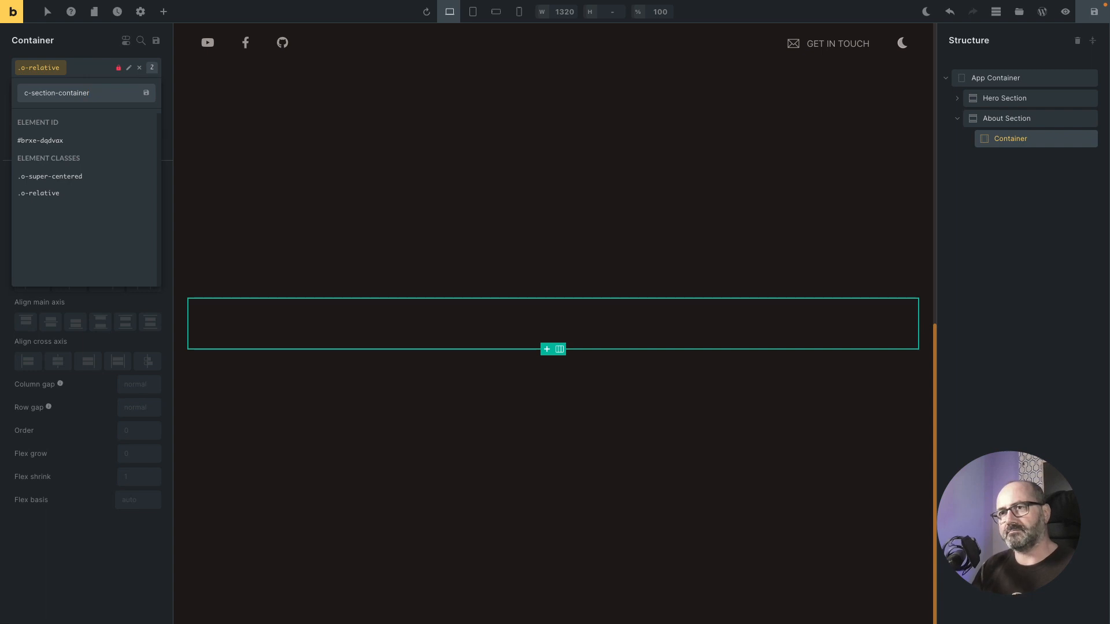
{"action": "type", "text": "ection-container"}
{"action": "key", "text": "Return"}
Step: Set the container's width to the Full percentage preset, 100%
{"action": "left_click", "coordinate": [122, 130]}
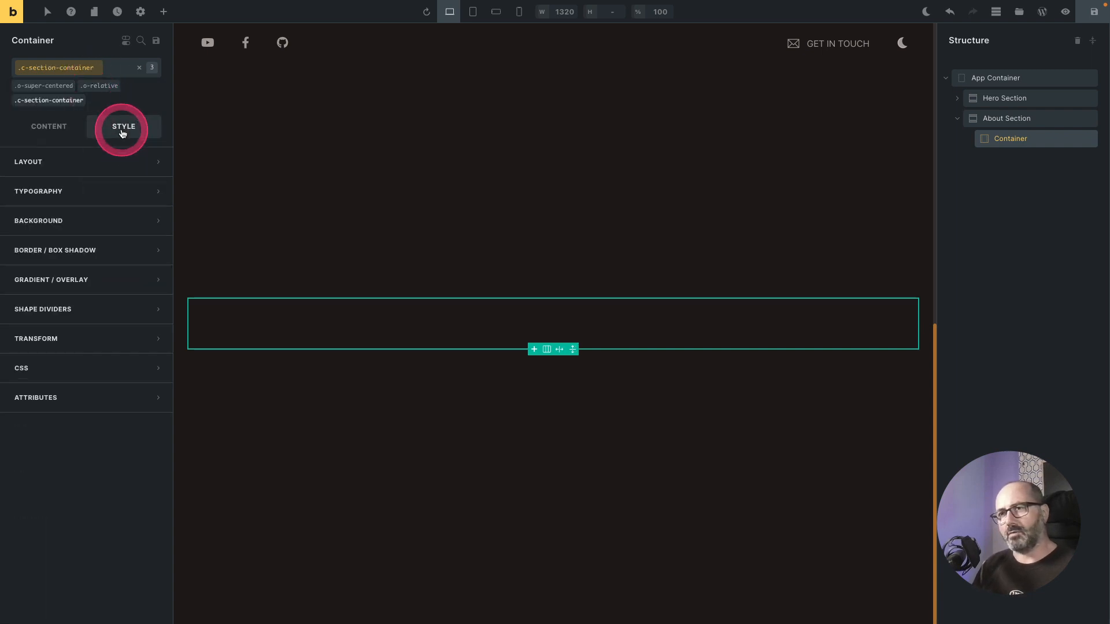
{"action": "left_click", "coordinate": [124, 169]}
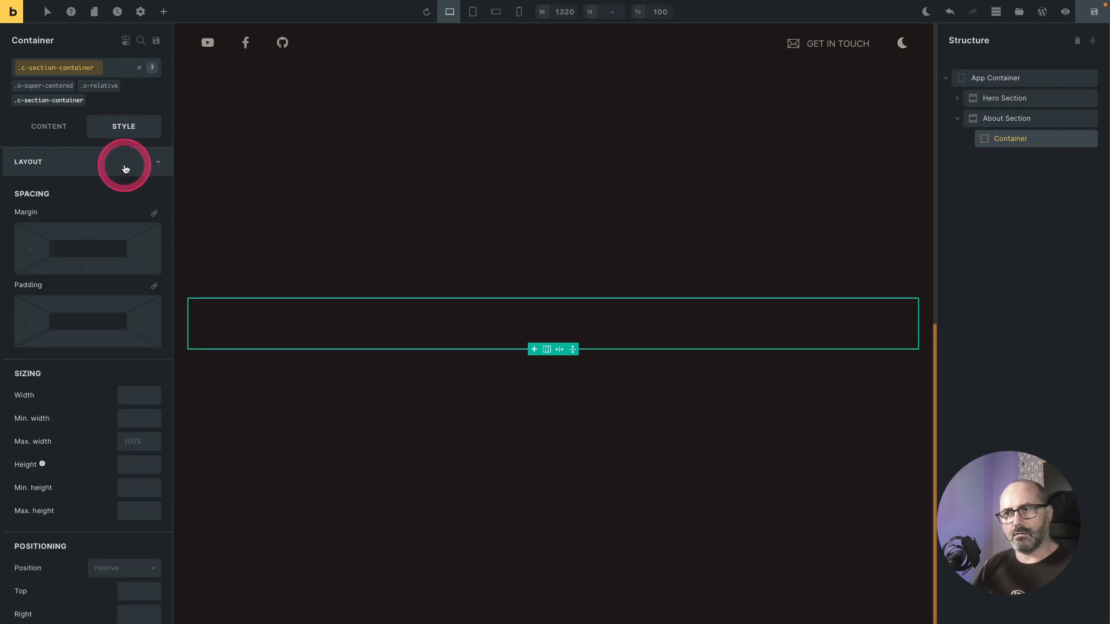
{"action": "left_click", "coordinate": [137, 399]}
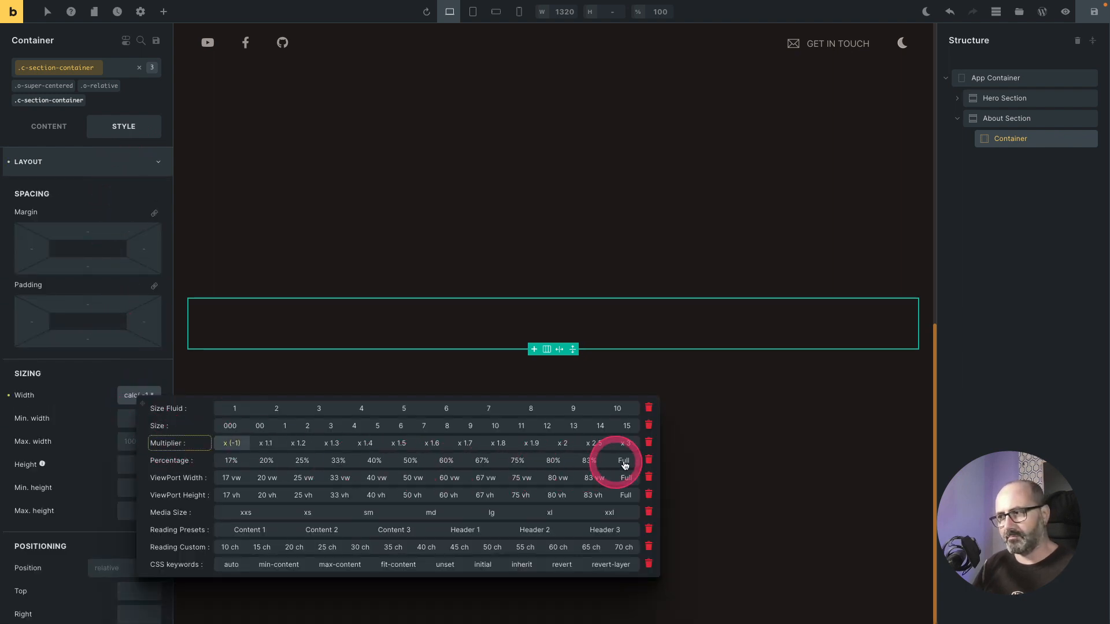
{"action": "left_click", "coordinate": [589, 461]}
{"action": "left_click", "coordinate": [625, 461]}
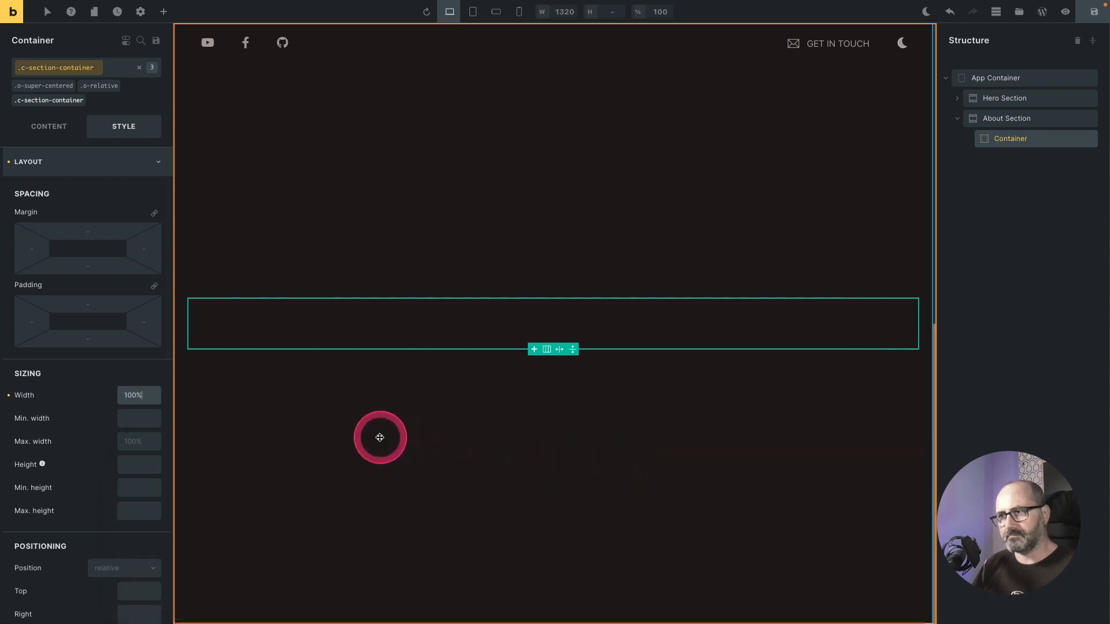
Step: Set the container's height to the 83 vh viewport preset
{"action": "left_click", "coordinate": [139, 464]}
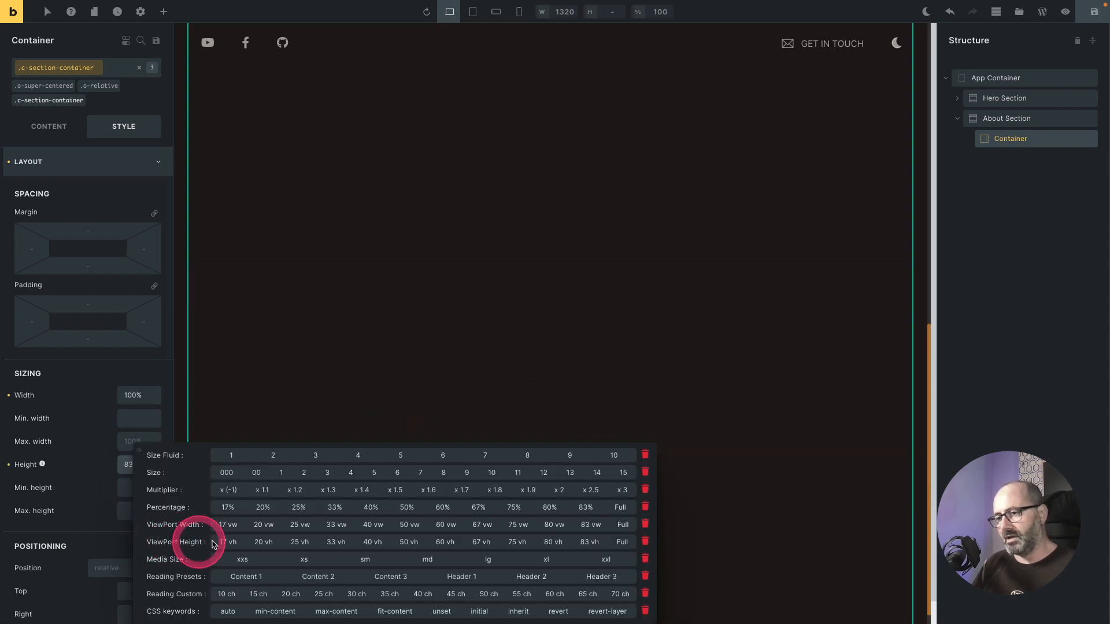
{"action": "left_click", "coordinate": [552, 542]}
{"action": "left_click", "coordinate": [588, 543]}
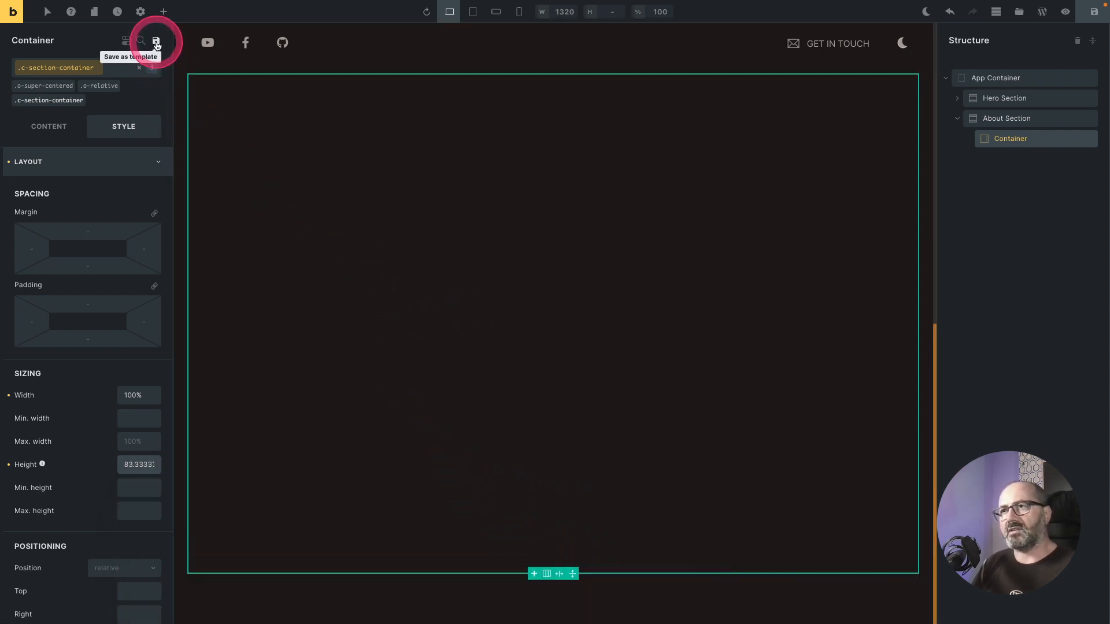
Step: Add a Heading element inside the About Section's container and select it
{"action": "left_click", "coordinate": [164, 11]}
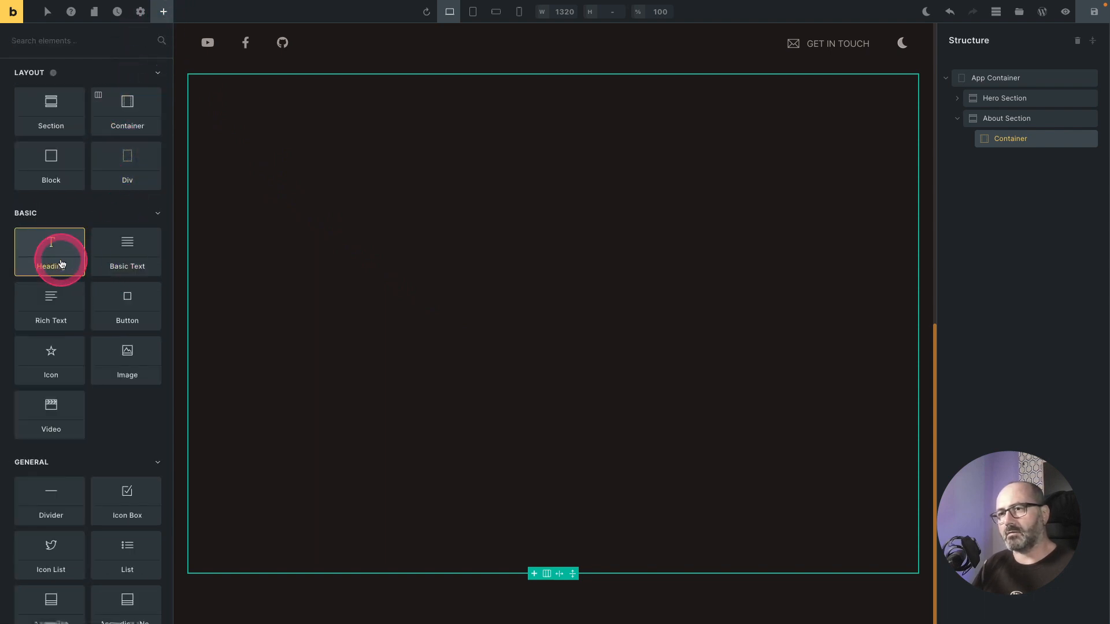
{"action": "left_click", "coordinate": [59, 264]}
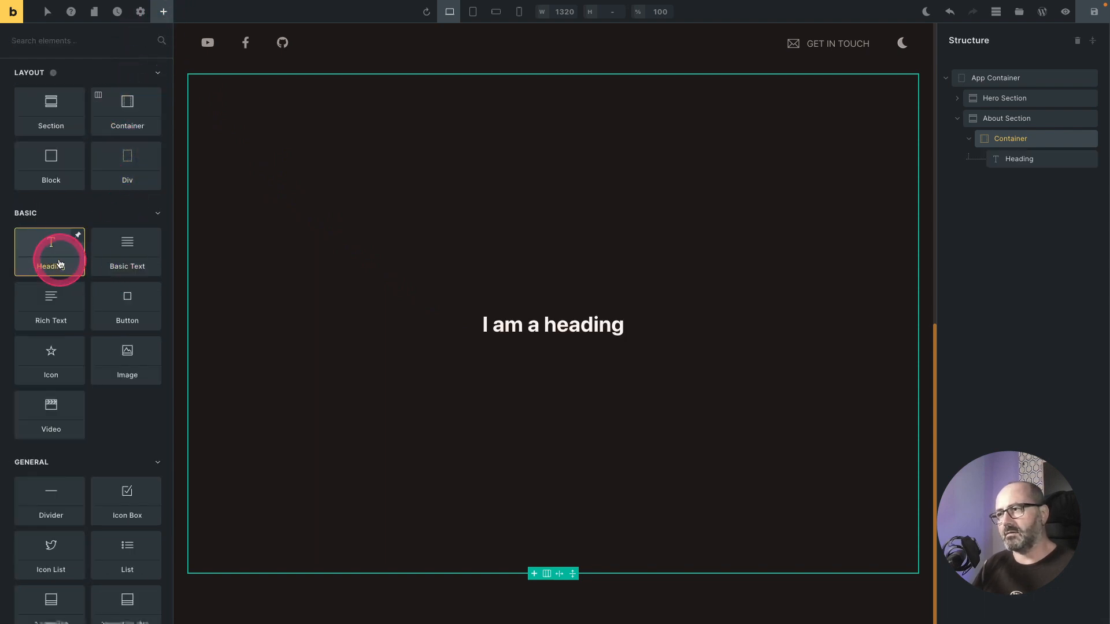
{"action": "left_click", "coordinate": [559, 331]}
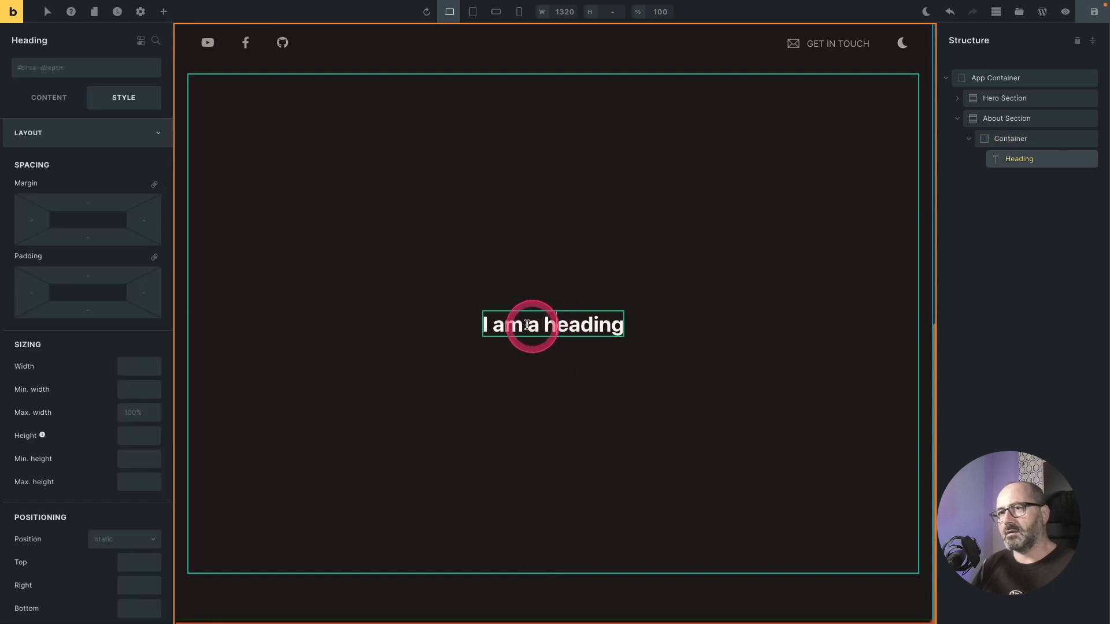
Step: Add the c-section-heading class to the new heading
{"action": "left_click", "coordinate": [145, 96]}
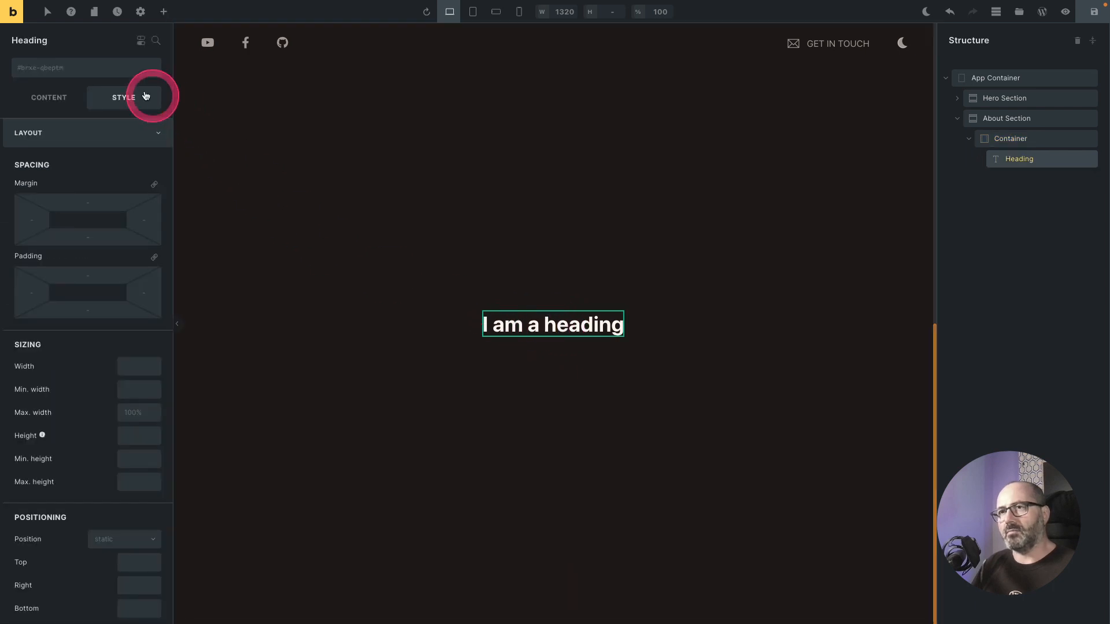
{"action": "left_click", "coordinate": [97, 69]}
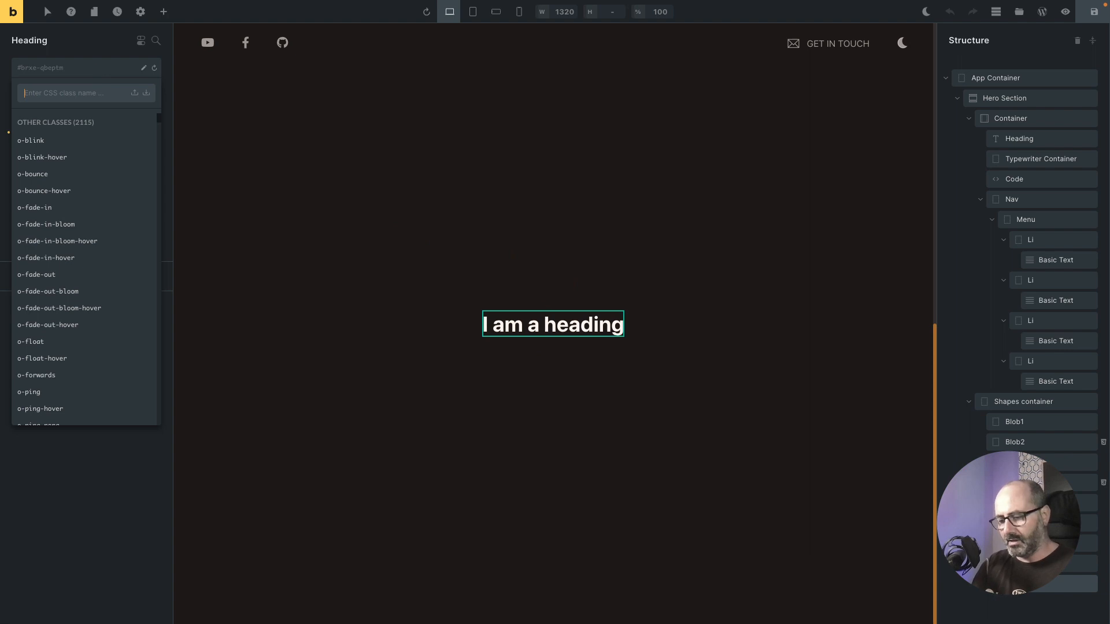
{"action": "type", "text": "c-section-heading"}
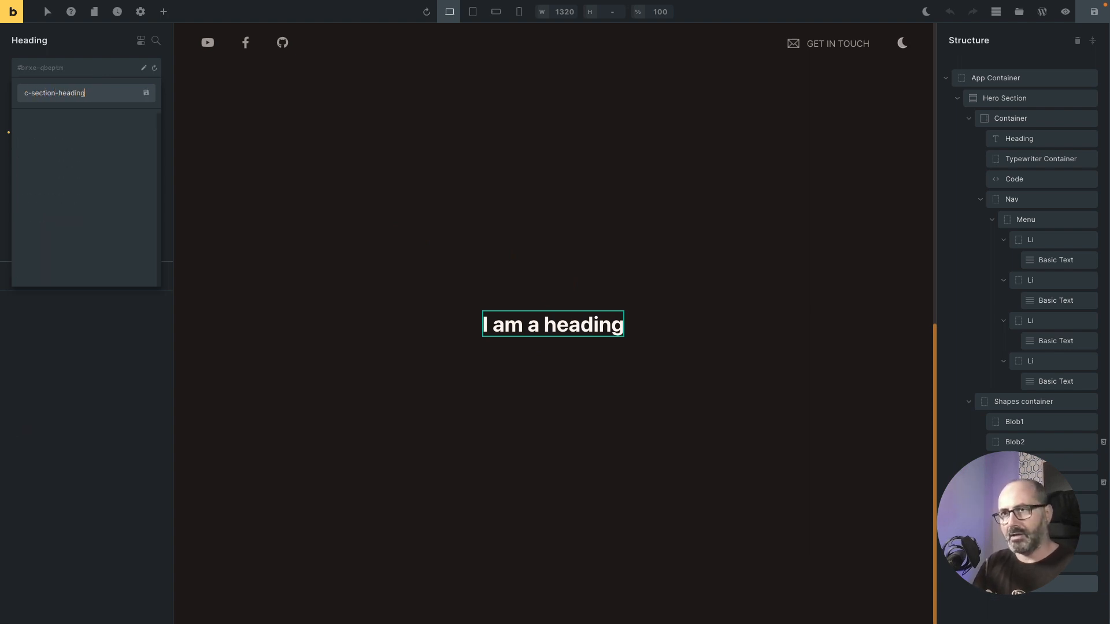
{"action": "key", "text": "Return"}
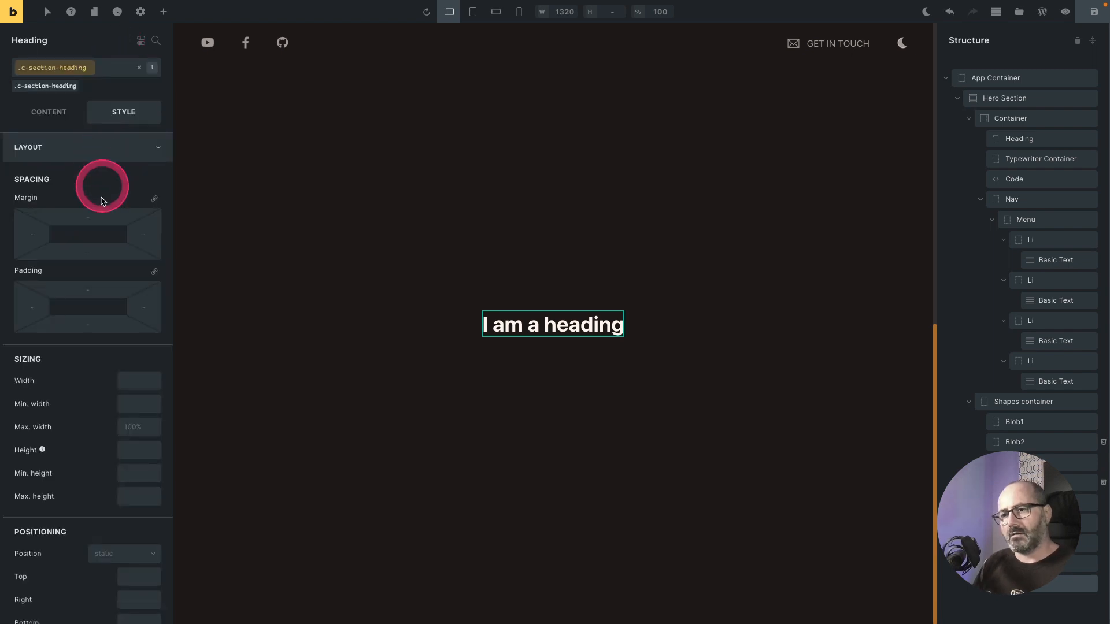
Step: Set the heading's position to absolute with top 0
{"action": "scroll", "coordinate": [95, 220], "scroll_direction": "down", "scroll_amount": 5}
{"action": "left_click", "coordinate": [128, 188]}
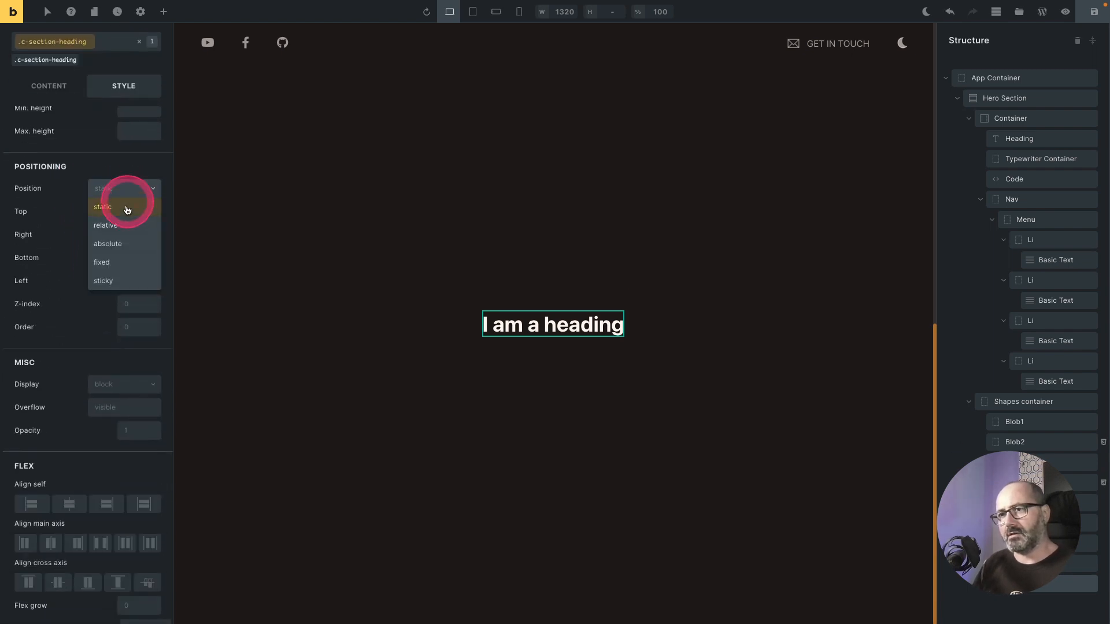
{"action": "left_click", "coordinate": [119, 245]}
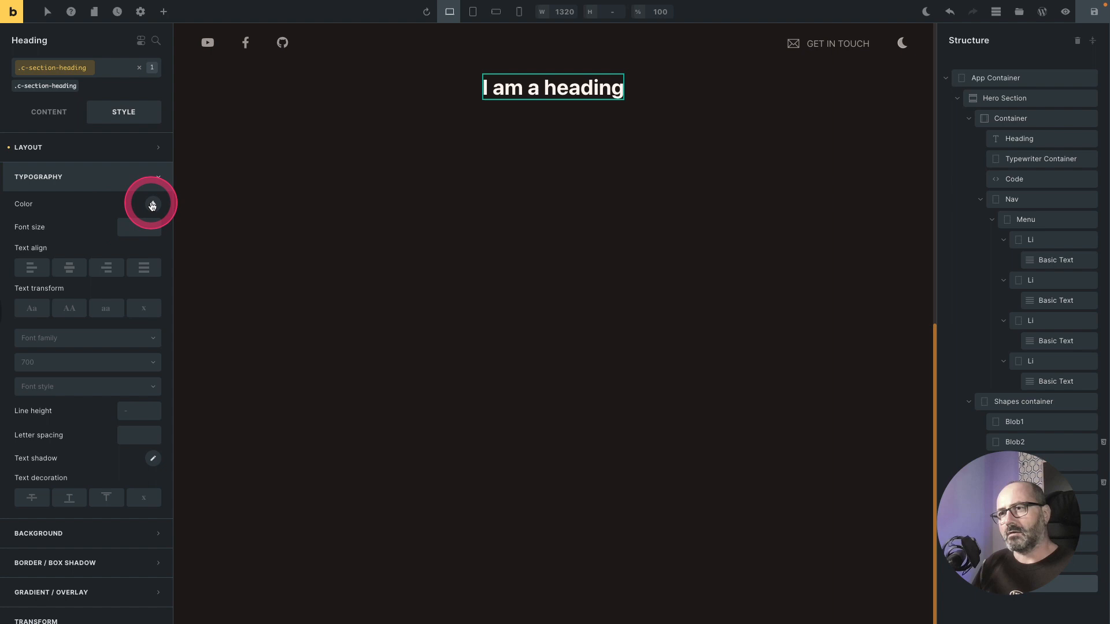
Step: Set the heading's text colour to the Text 2 variable with 60% opacity
{"action": "left_click", "coordinate": [152, 205]}
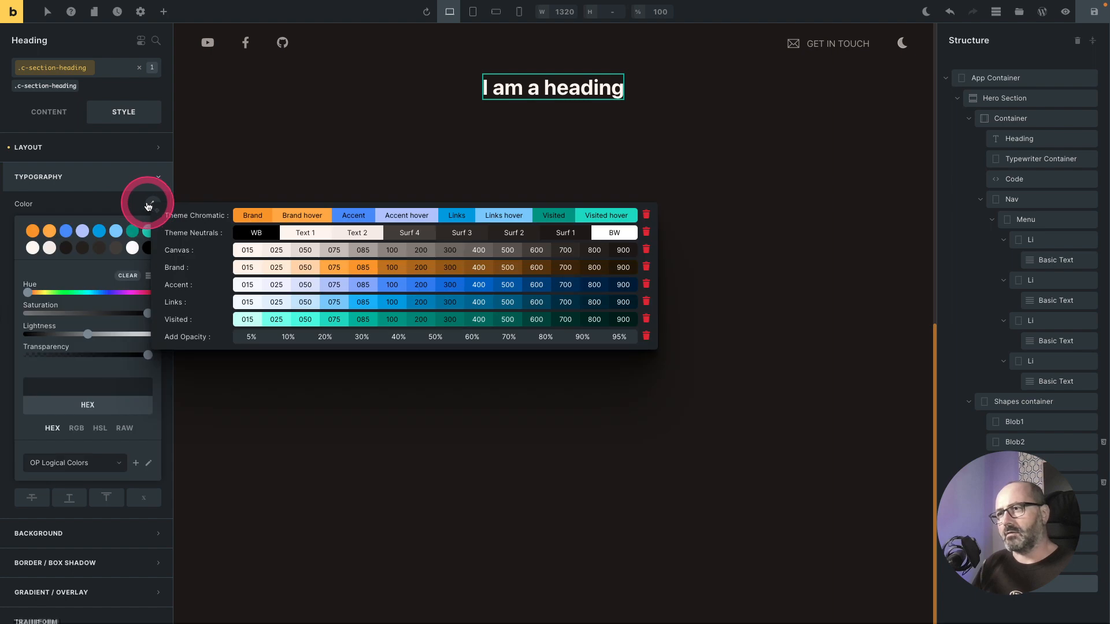
{"action": "left_click", "coordinate": [355, 235]}
{"action": "left_click", "coordinate": [277, 228]}
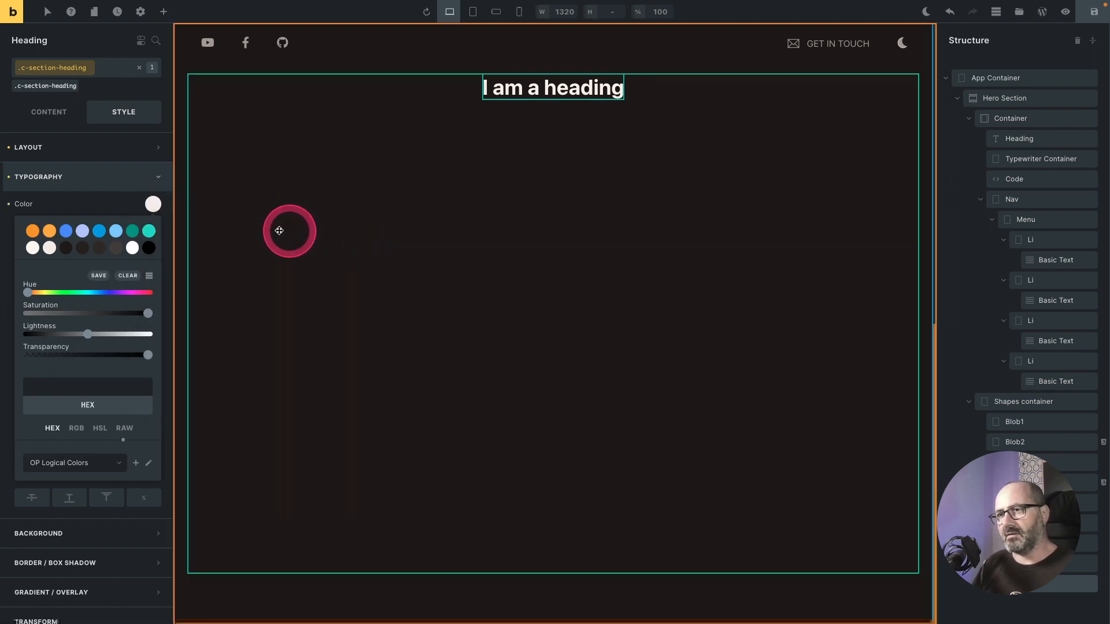
{"action": "left_click", "coordinate": [149, 204]}
{"action": "left_click", "coordinate": [393, 322]}
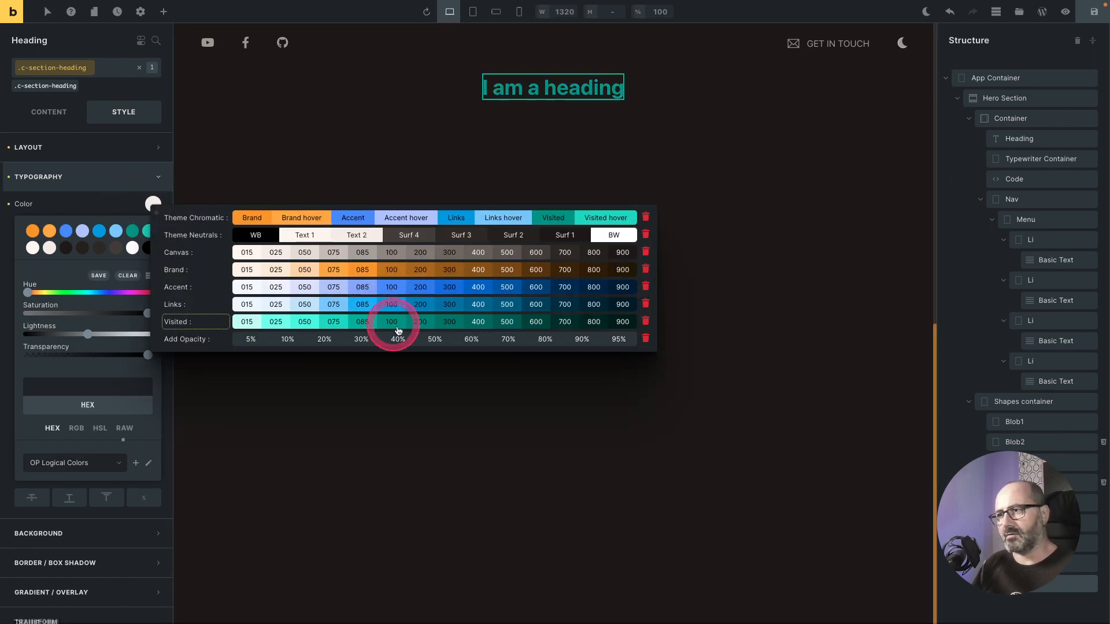
{"action": "left_click", "coordinate": [469, 335]}
{"action": "left_click", "coordinate": [123, 200]}
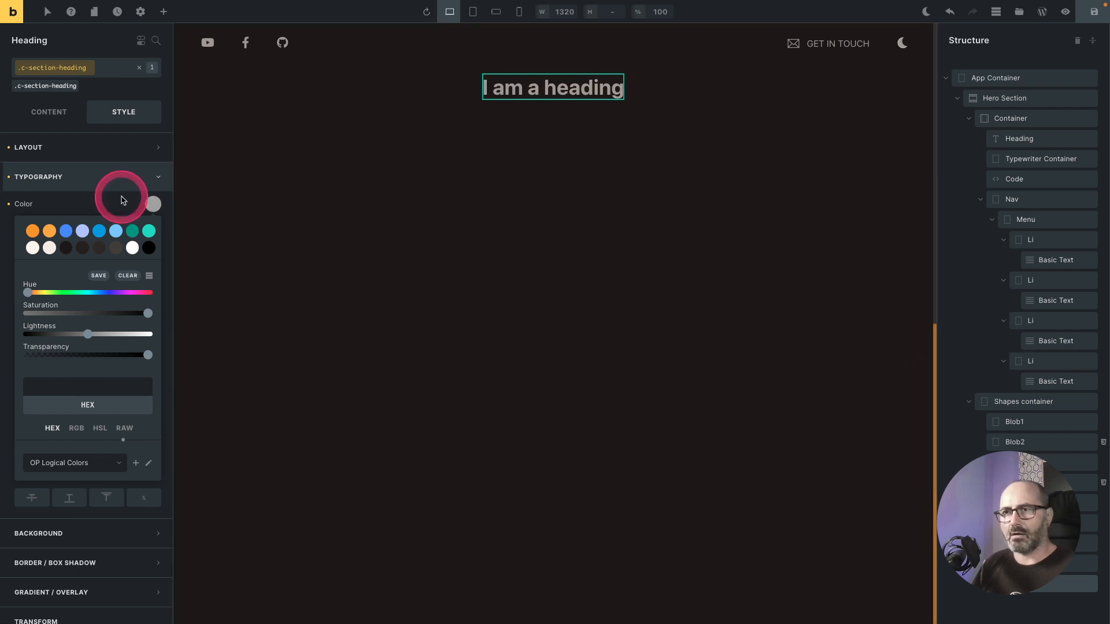
Step: Make the heading uppercase and set its font size to the fluid size 1 preset
{"action": "left_click", "coordinate": [119, 204]}
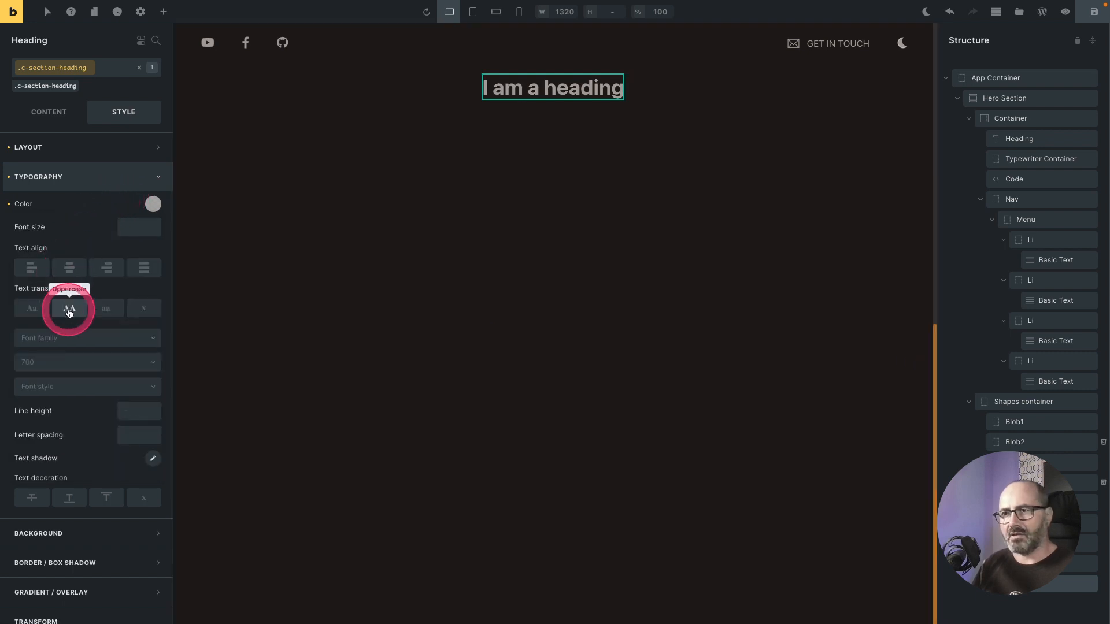
{"action": "left_click", "coordinate": [79, 283]}
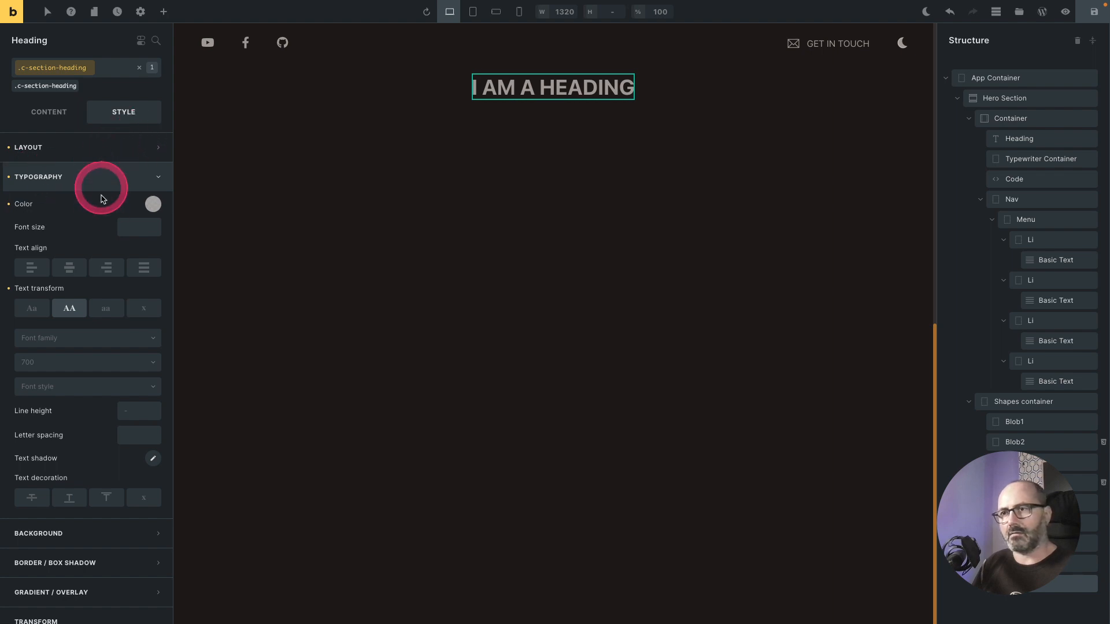
{"action": "left_click", "coordinate": [136, 230]}
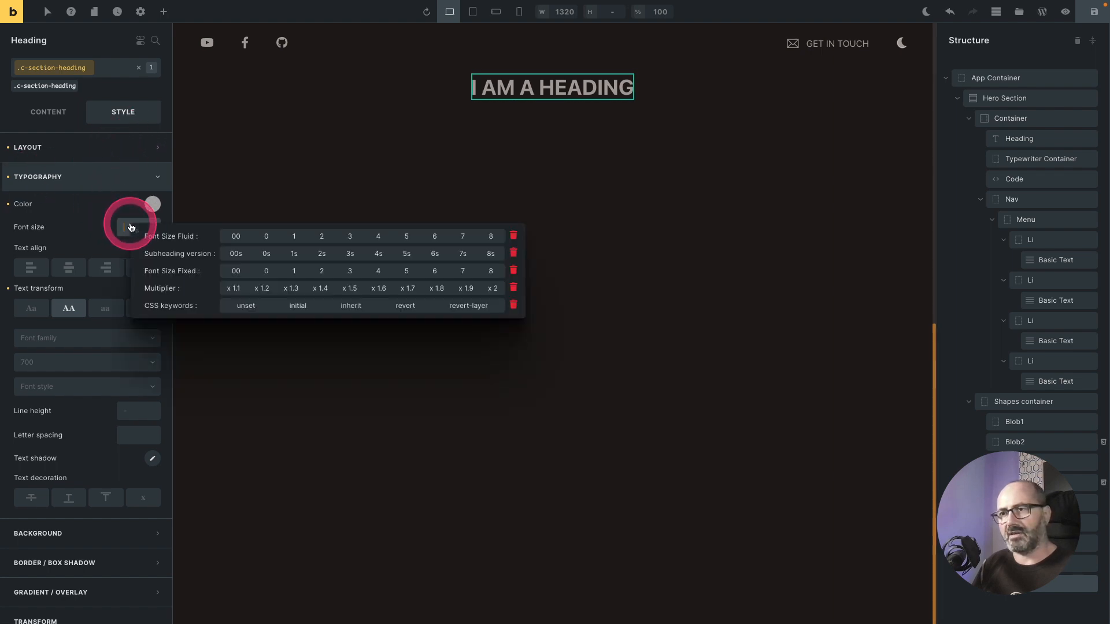
{"action": "left_click", "coordinate": [292, 236]}
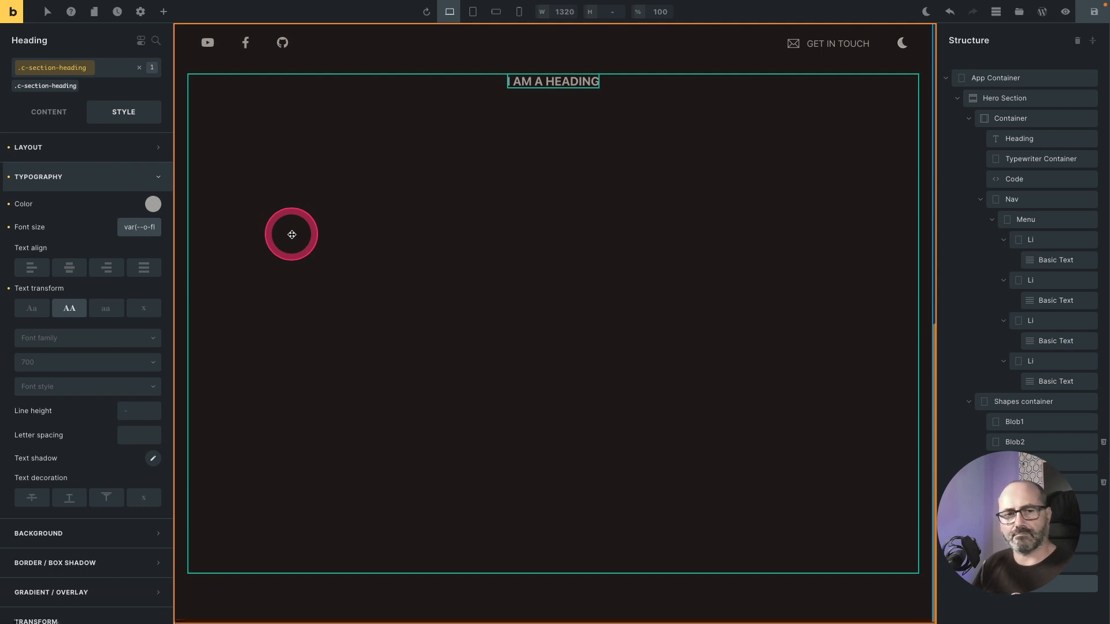
Step: Set the heading's font weight to 400 and its letter spacing to the tracking 6 preset
{"action": "left_click", "coordinate": [120, 364]}
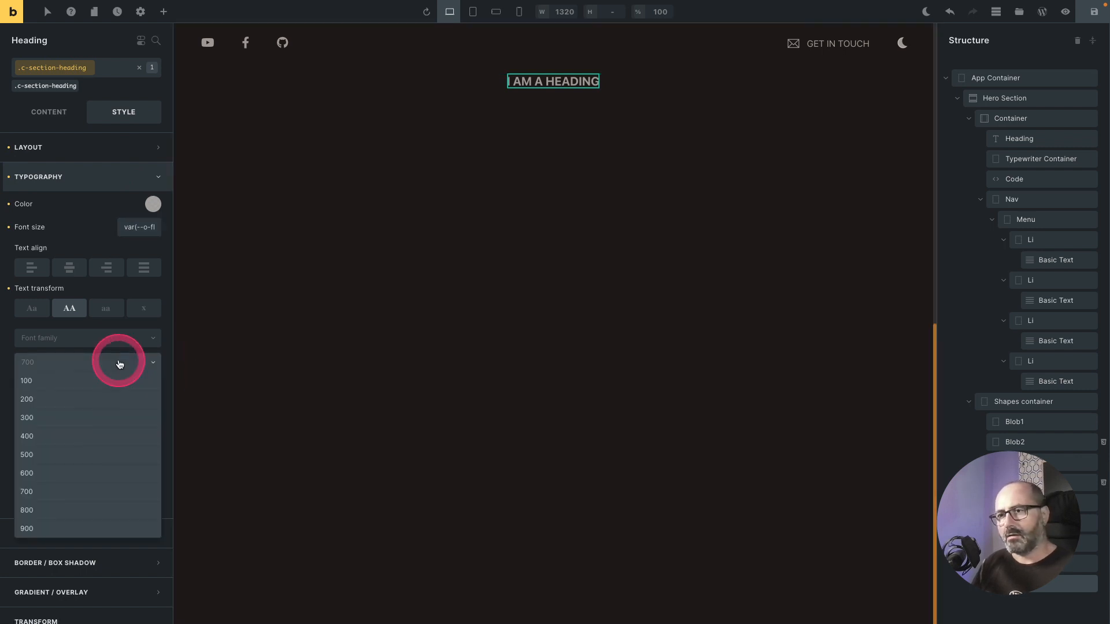
{"action": "left_click", "coordinate": [80, 438]}
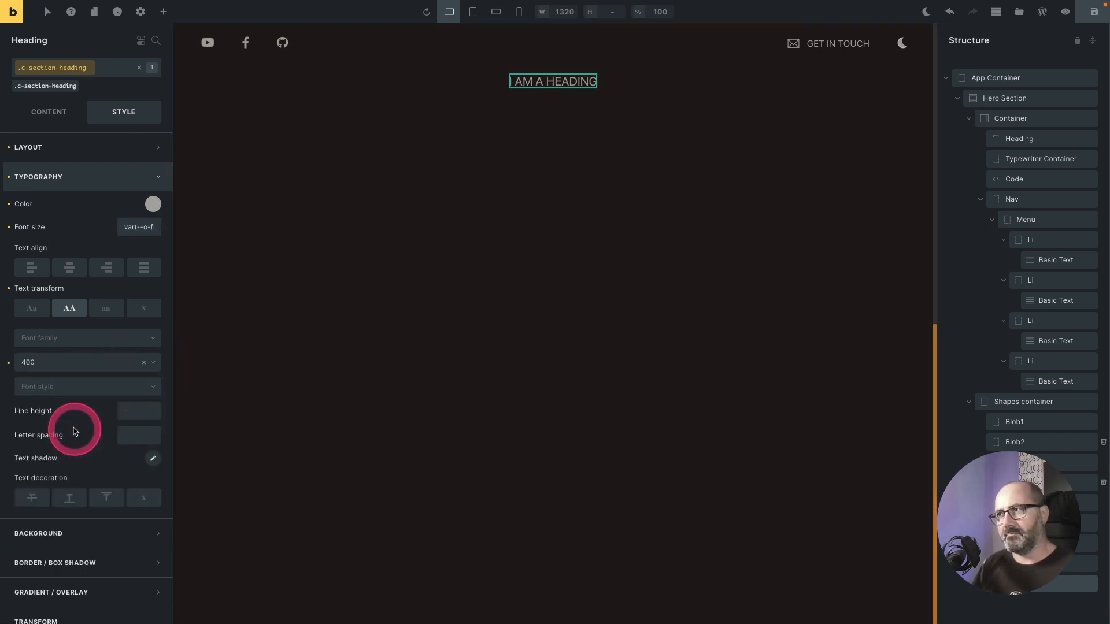
{"action": "left_click", "coordinate": [134, 442]}
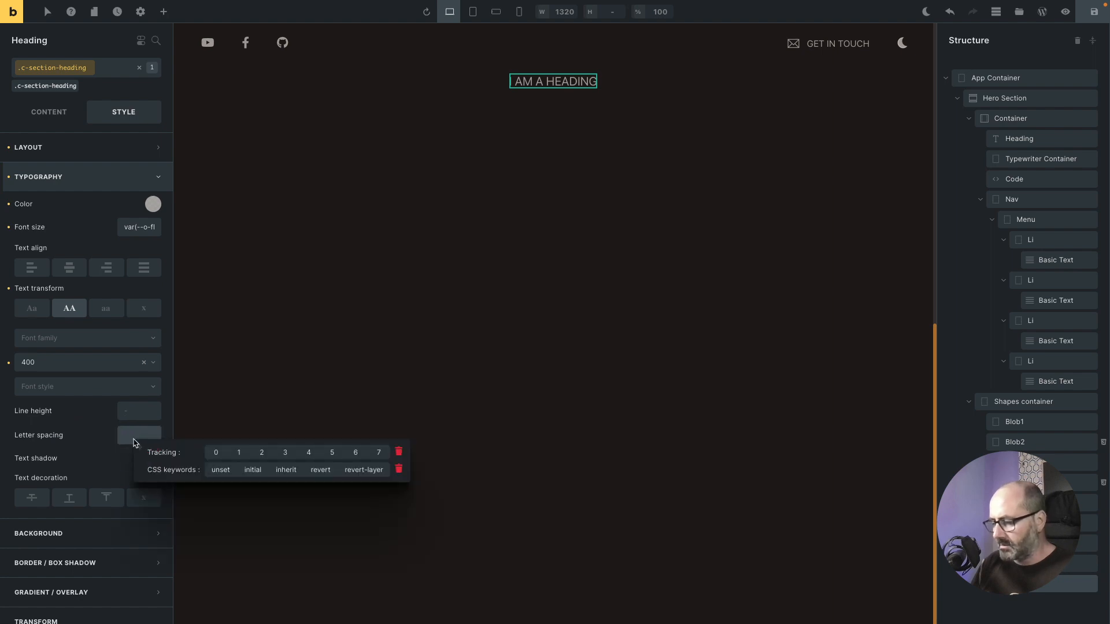
{"action": "left_click", "coordinate": [321, 453]}
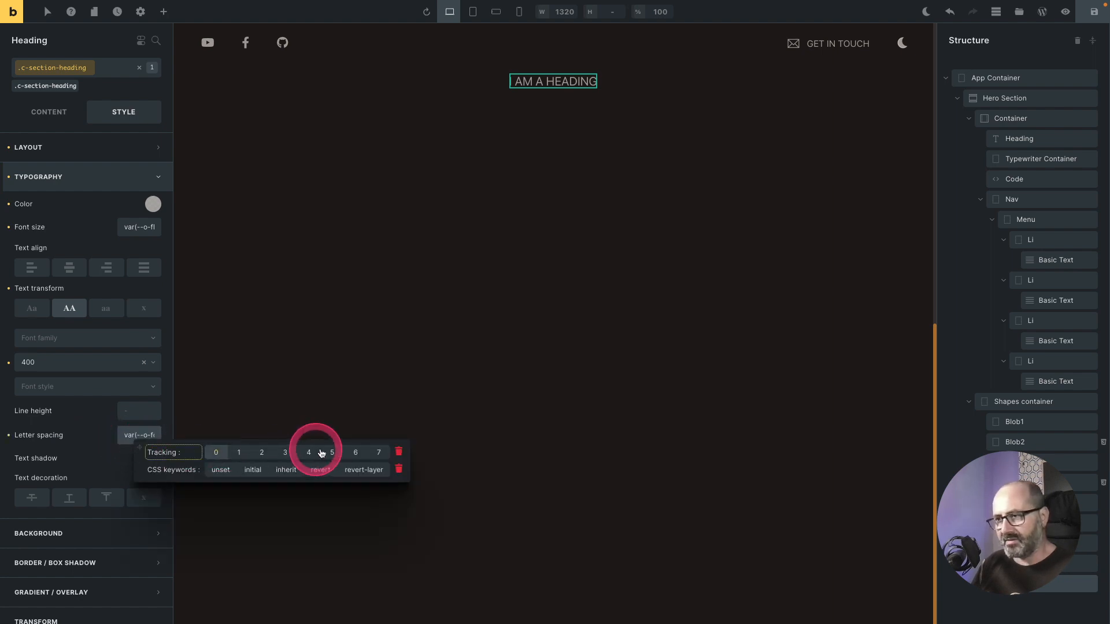
{"action": "left_click", "coordinate": [351, 453]}
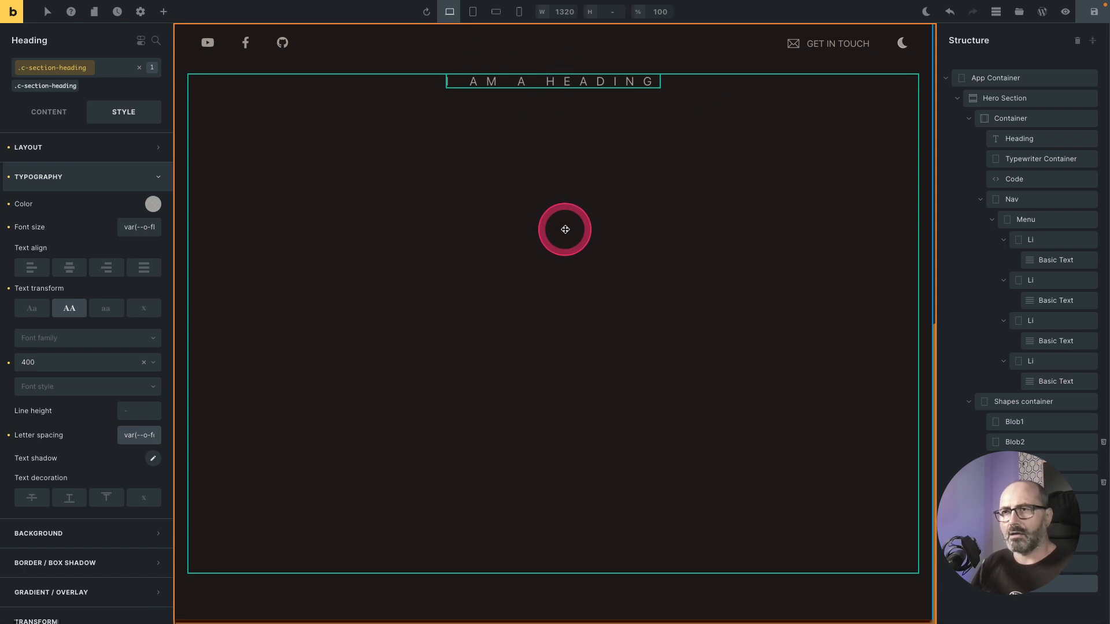
Step: Copy the letter-spacing tracking variable into the heading's left padding to balance the spacing
{"action": "left_click", "coordinate": [74, 149]}
{"action": "left_click", "coordinate": [74, 149]}
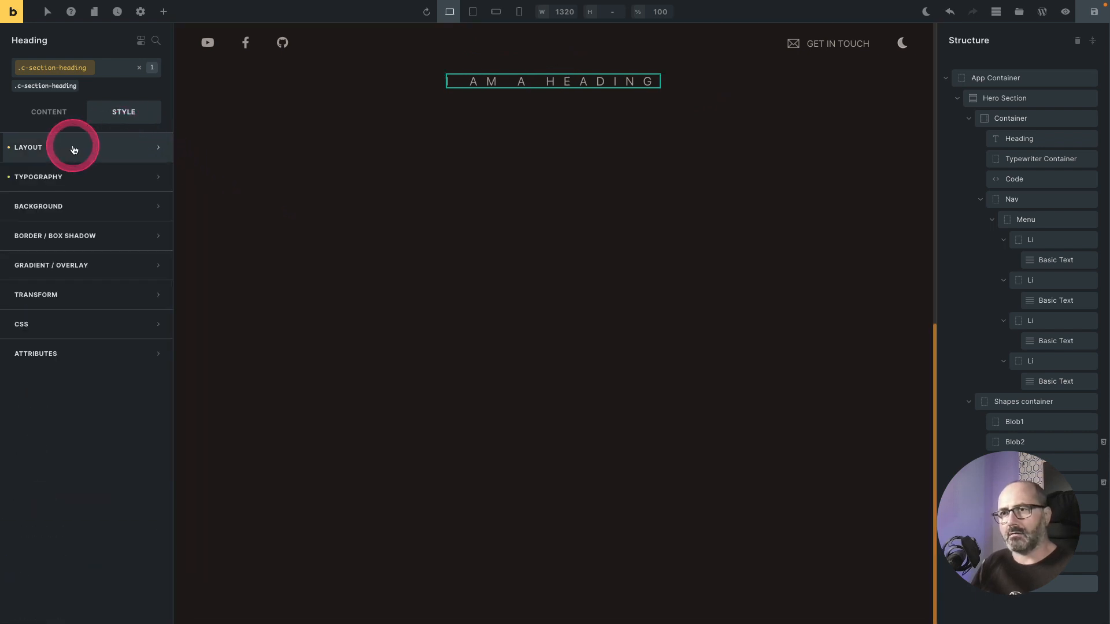
{"action": "left_click", "coordinate": [70, 176]}
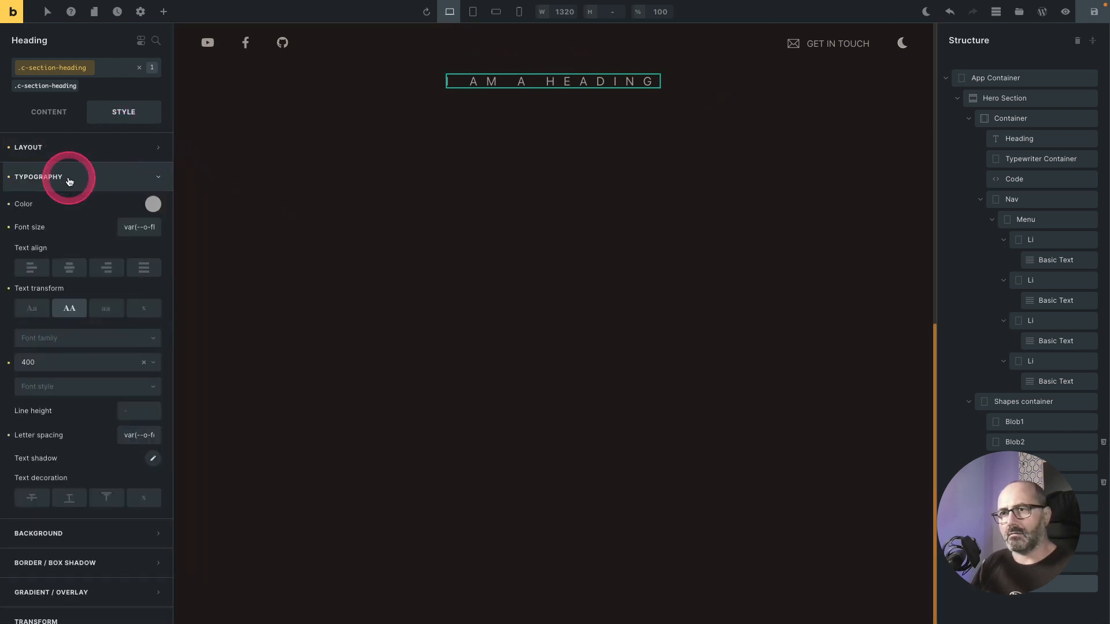
{"action": "left_click", "coordinate": [143, 435]}
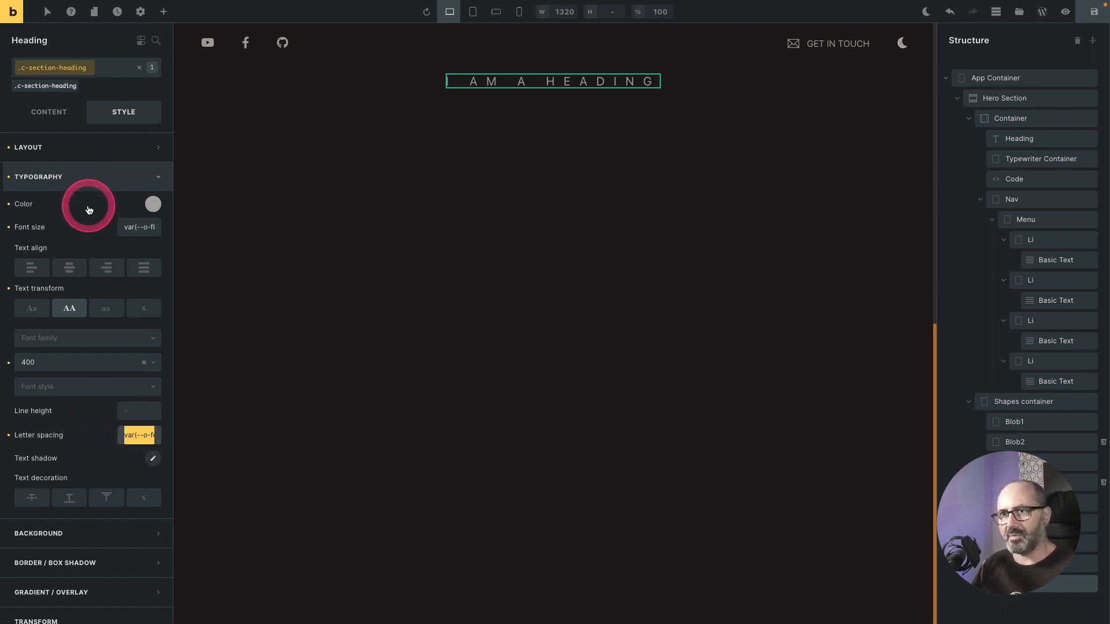
{"action": "left_click", "coordinate": [58, 149]}
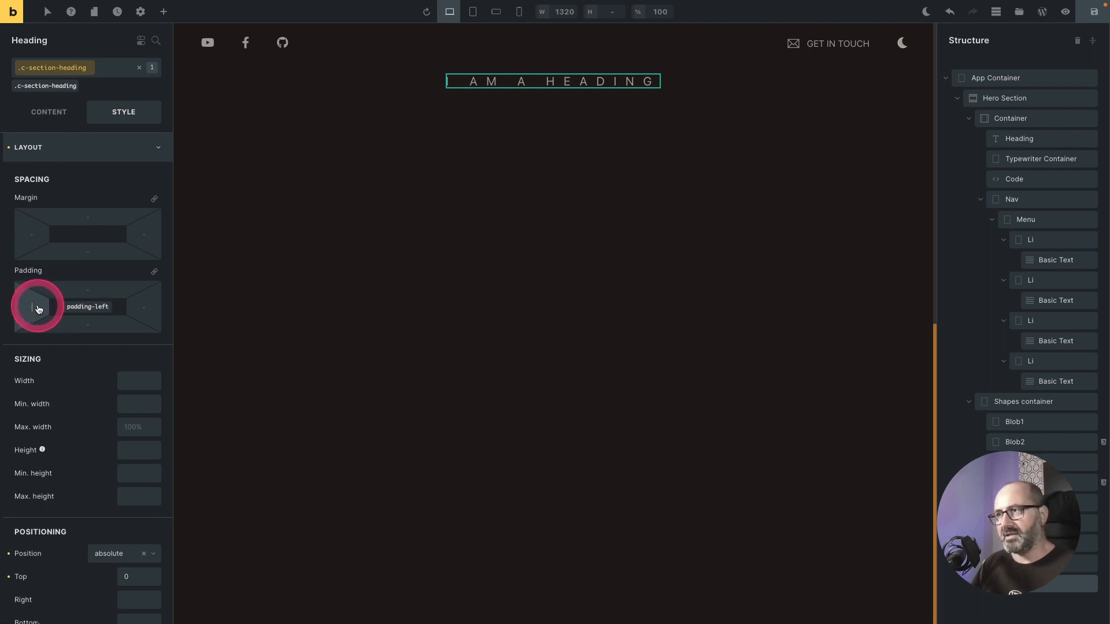
{"action": "left_click_drag", "start_coordinate": [38, 309], "coordinate": [597, 84]}
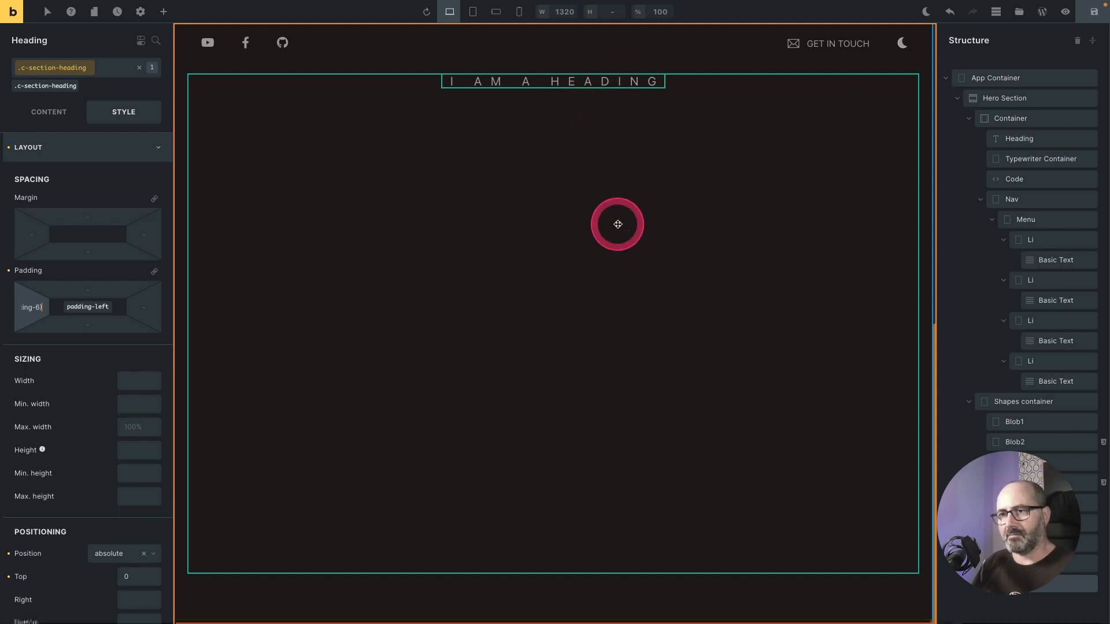
Step: Change the heading text to "about"
{"action": "left_click", "coordinate": [48, 113]}
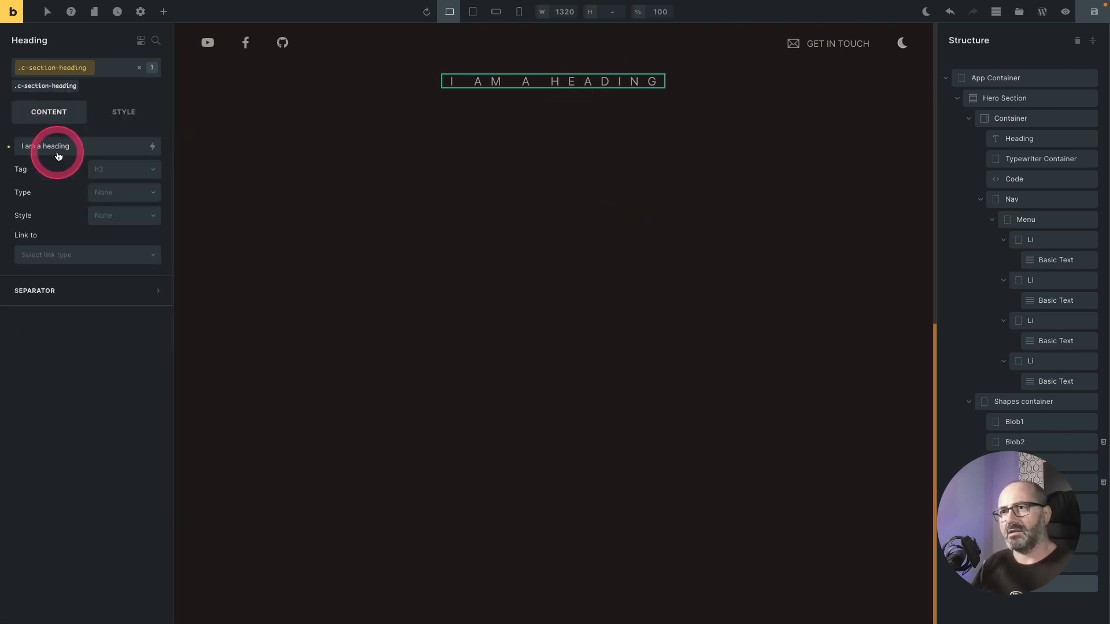
{"action": "double_click", "coordinate": [56, 148]}
{"action": "left_click", "coordinate": [78, 151]}
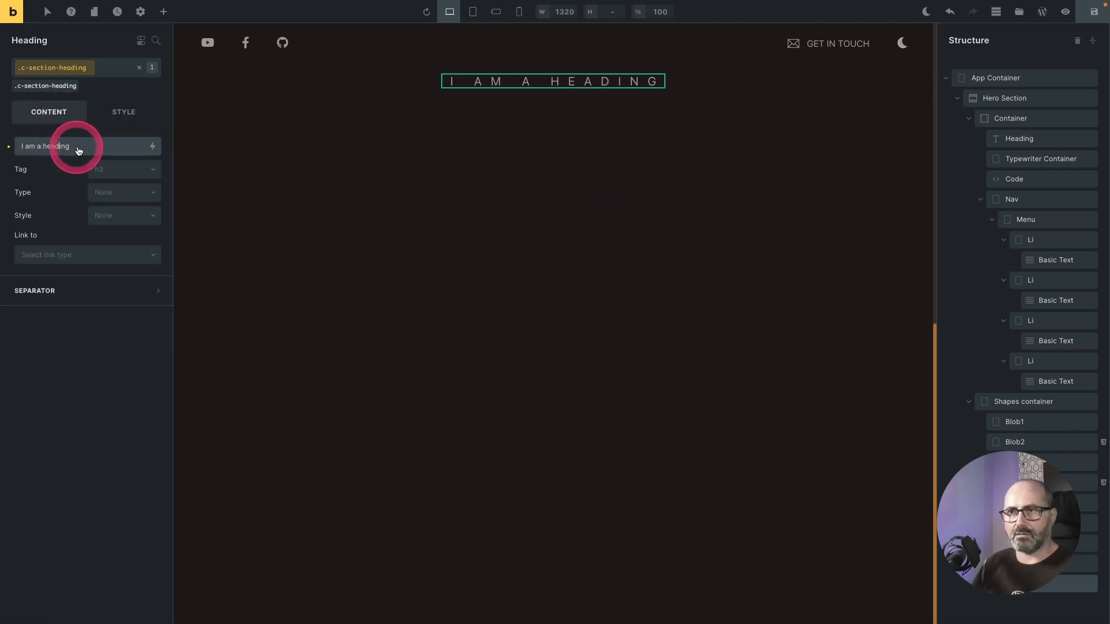
{"action": "left_click_drag", "start_coordinate": [65, 151], "coordinate": [12, 151]}
{"action": "type", "text": "about"}
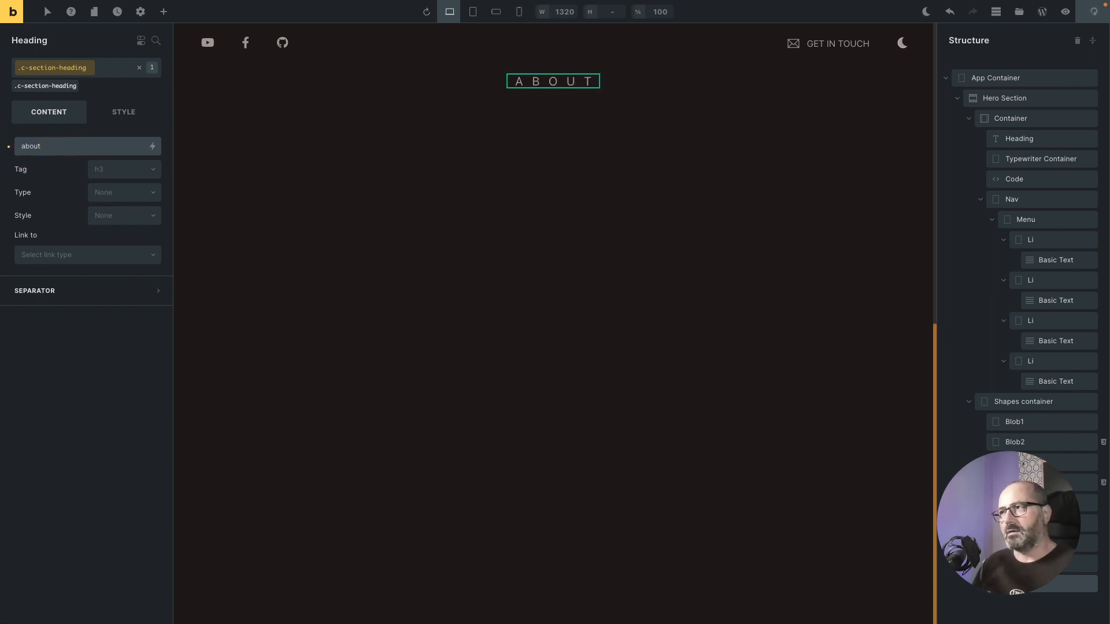
{"action": "left_click", "coordinate": [715, 225]}
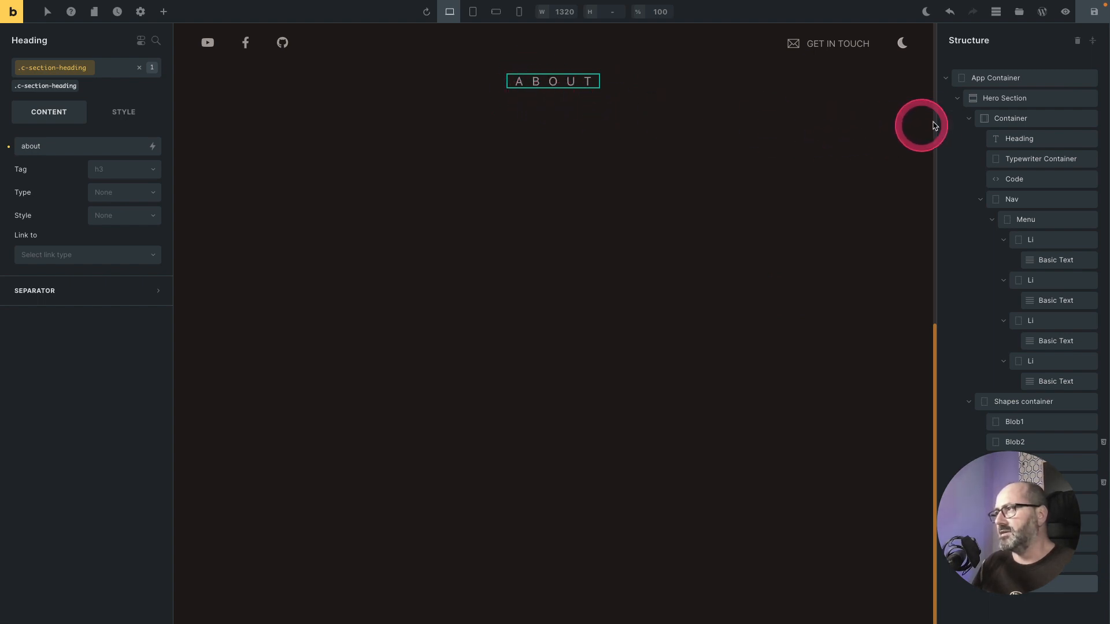
Step: Insert a Div block into the About Section's container below the heading
{"action": "left_click", "coordinate": [956, 99]}
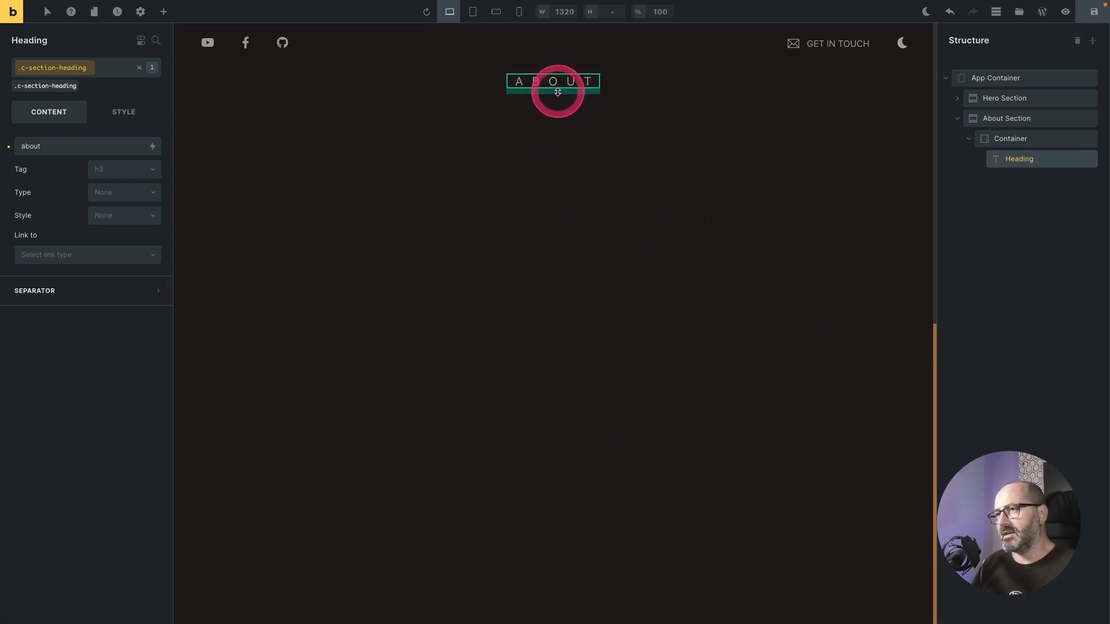
{"action": "left_click", "coordinate": [1034, 140]}
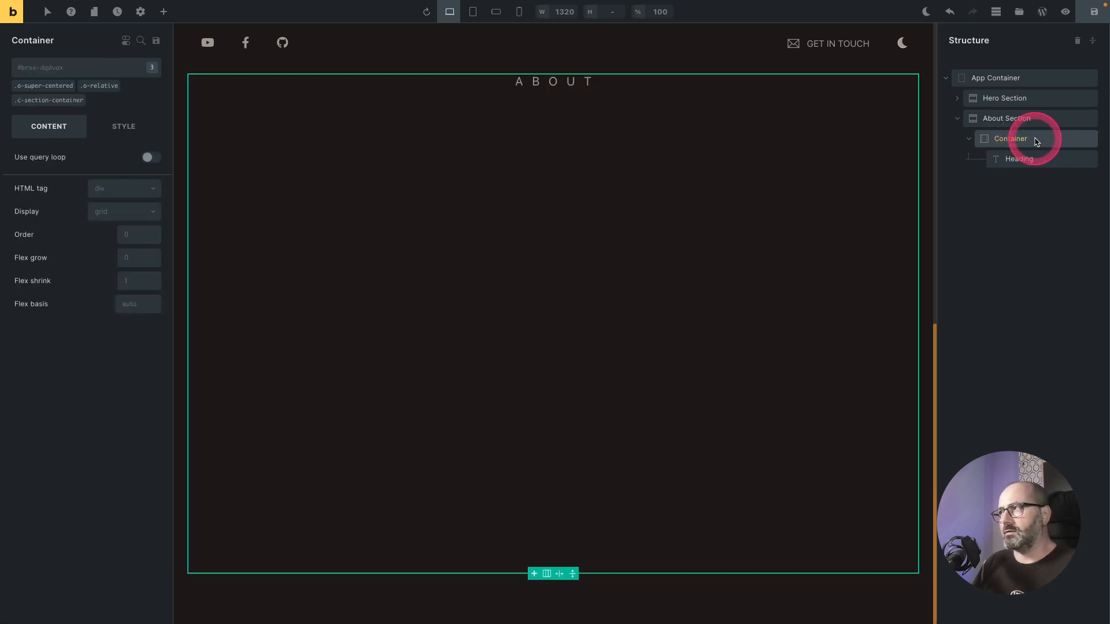
{"action": "right_click", "coordinate": [1040, 141]}
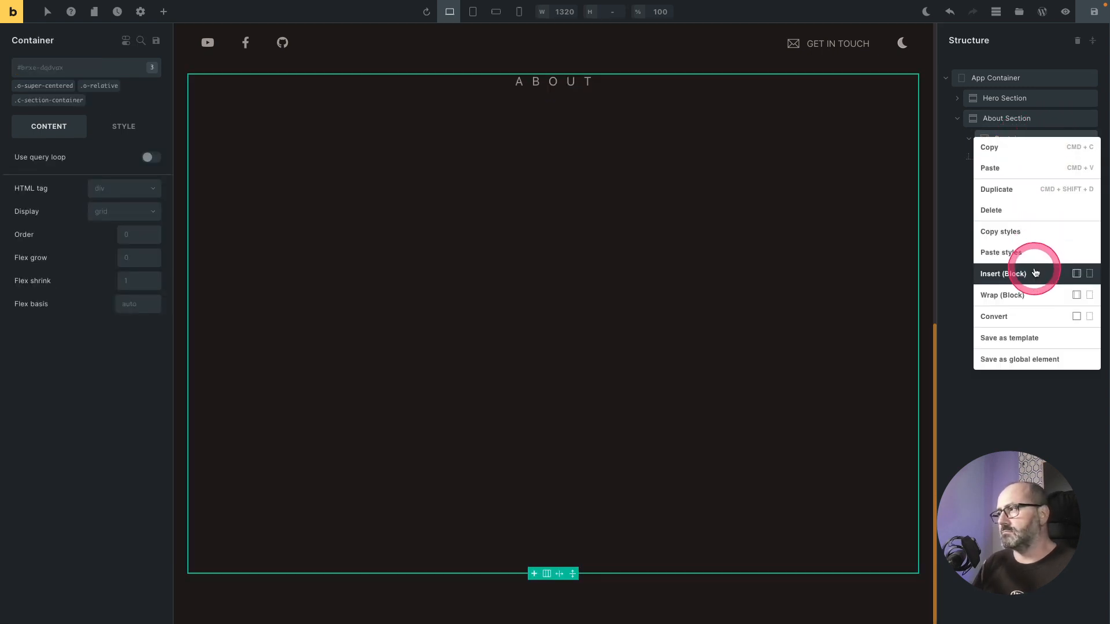
{"action": "left_click", "coordinate": [1090, 274]}
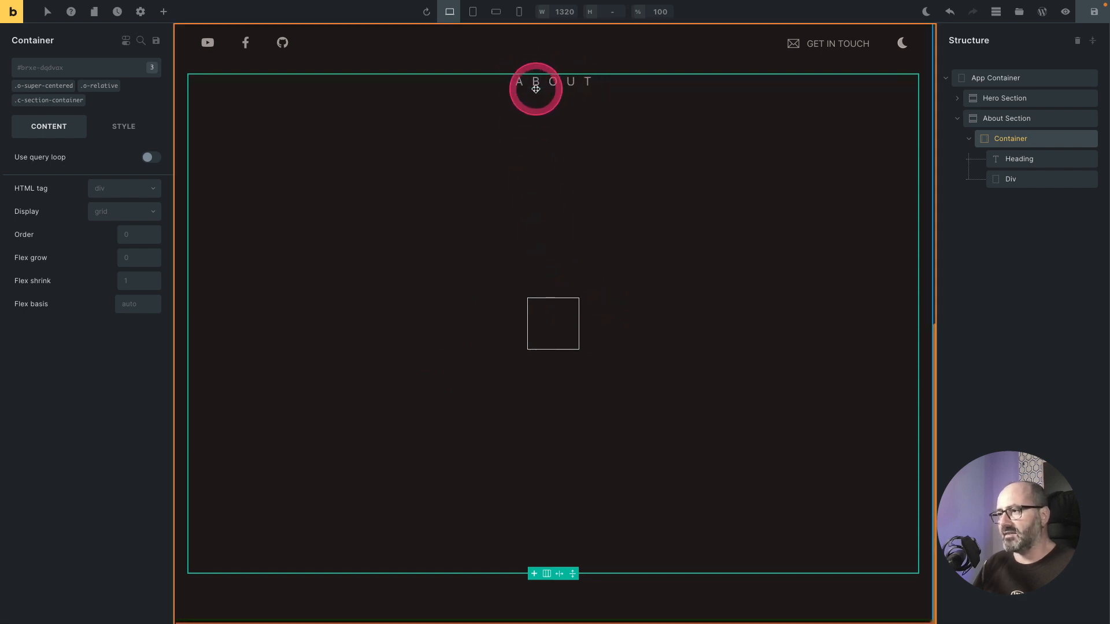
Step: Apply the 2-3 asymmetric grid class to the new Div
{"action": "left_click", "coordinate": [550, 322]}
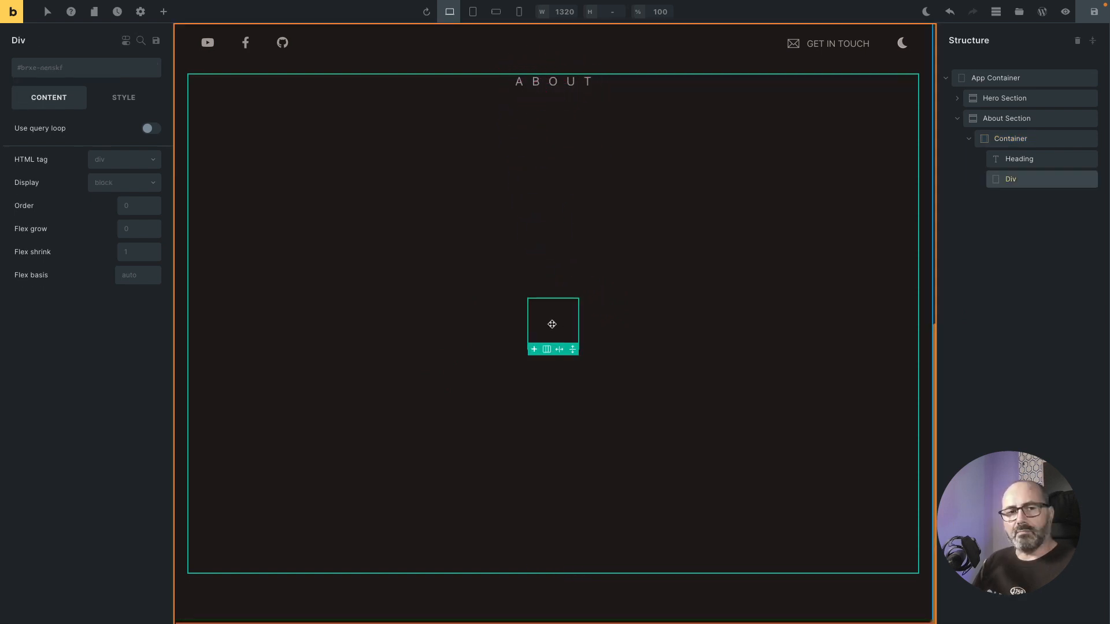
{"action": "left_click", "coordinate": [42, 70]}
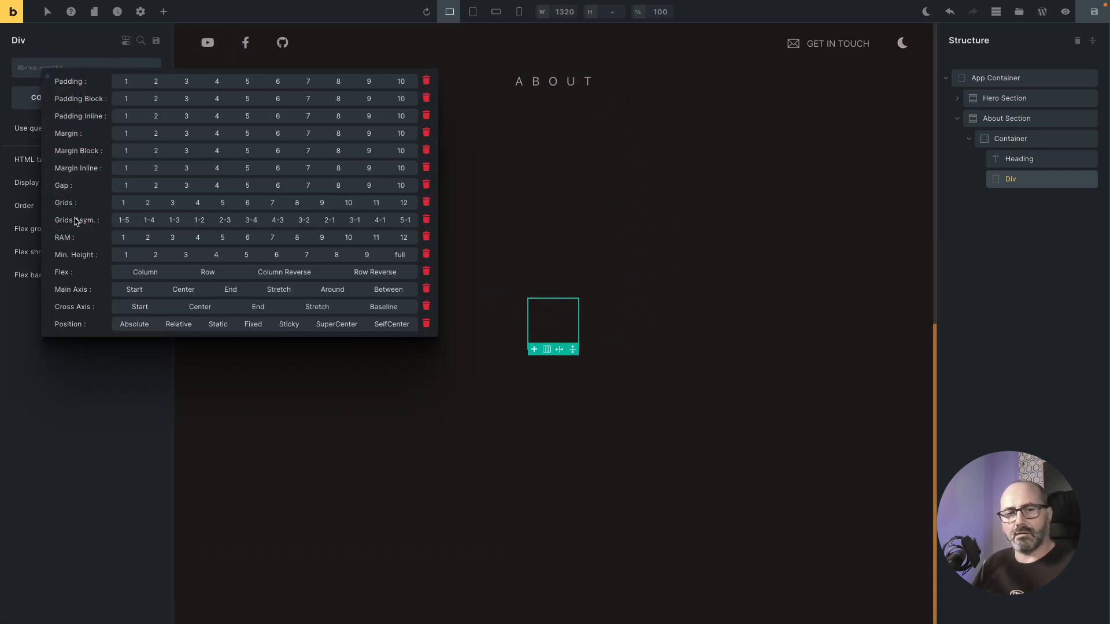
{"action": "left_click", "coordinate": [227, 220]}
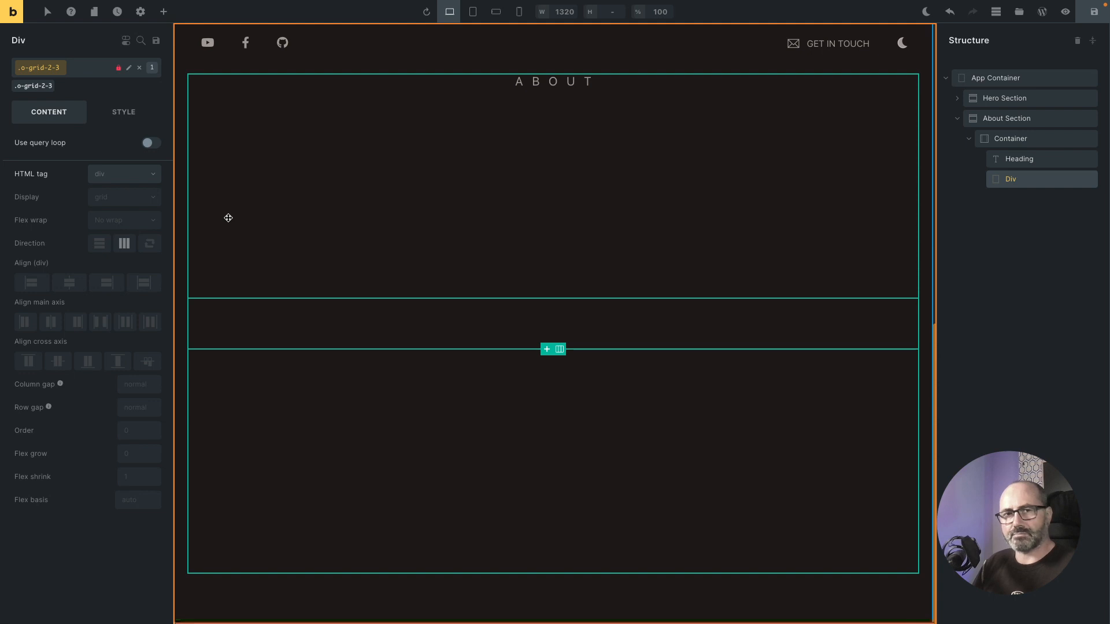
Step: Add the o-md-grid-1 class and a gap of 4 to the grid Div
{"action": "left_click", "coordinate": [74, 69]}
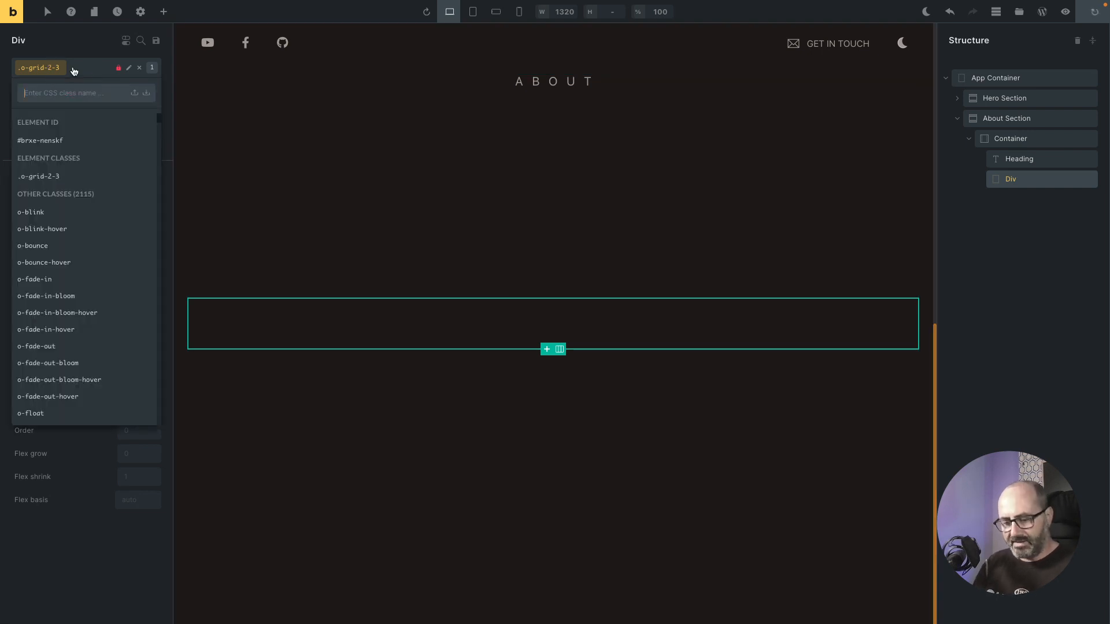
{"action": "type", "text": "md"}
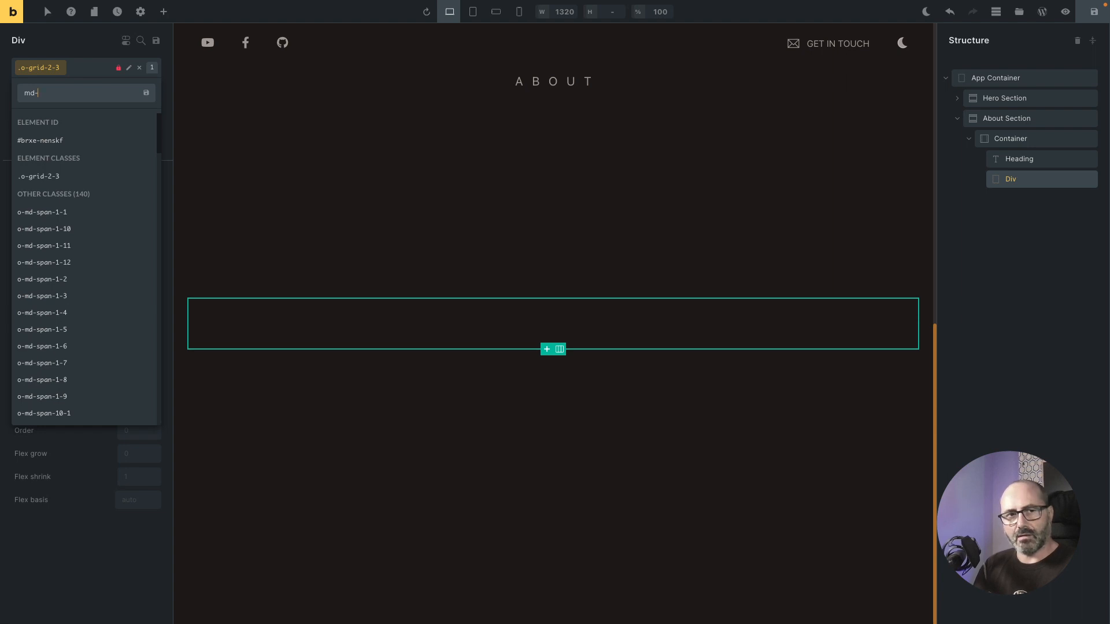
{"action": "type", "text": "-grid"}
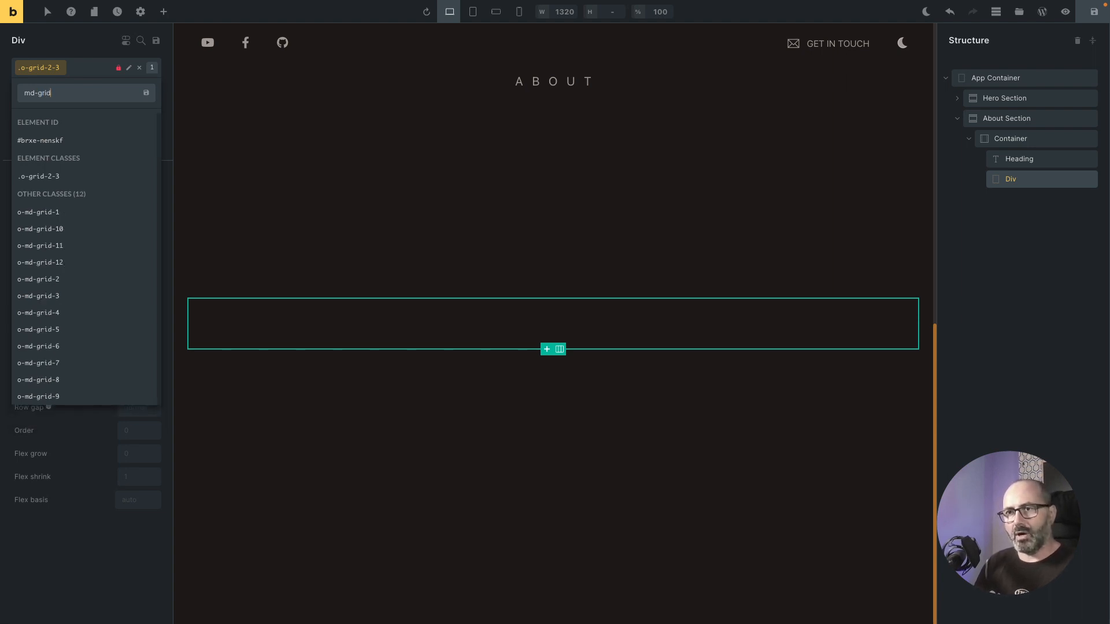
{"action": "key", "text": "Down"}
{"action": "key", "text": "Return"}
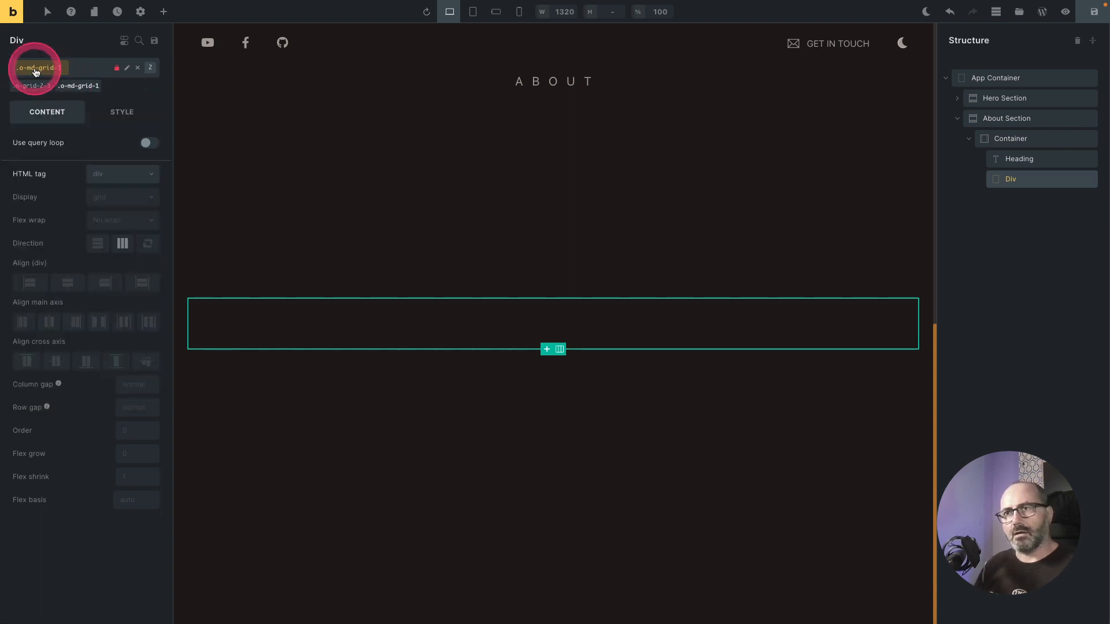
{"action": "right_click", "coordinate": [35, 68]}
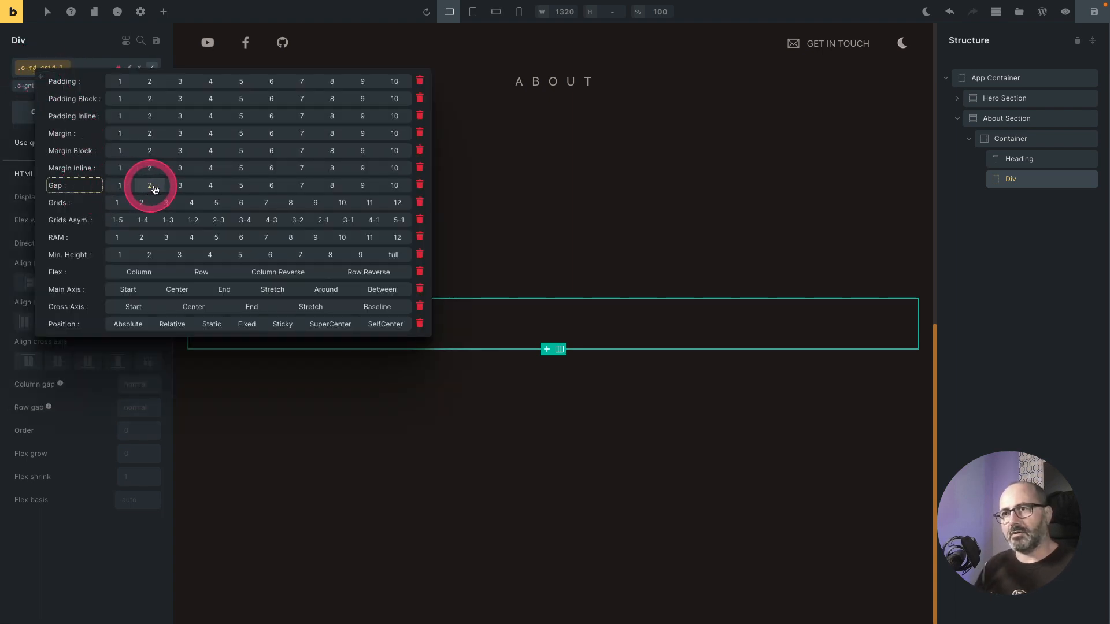
{"action": "left_click", "coordinate": [209, 185]}
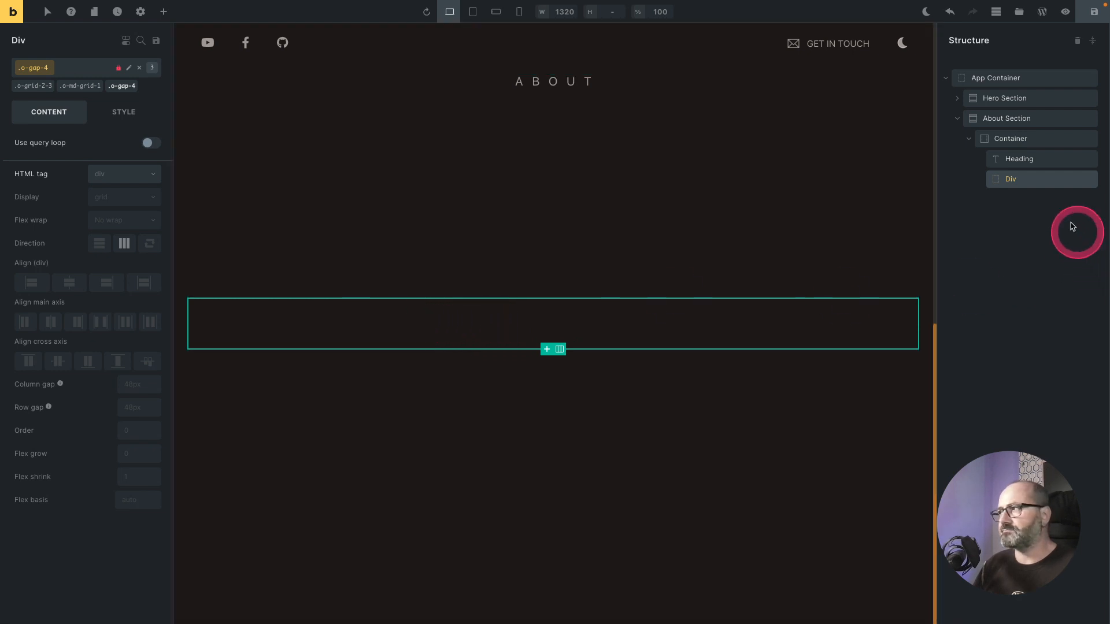
Step: Insert two child Divs inside the grid Div
{"action": "right_click", "coordinate": [1019, 182]}
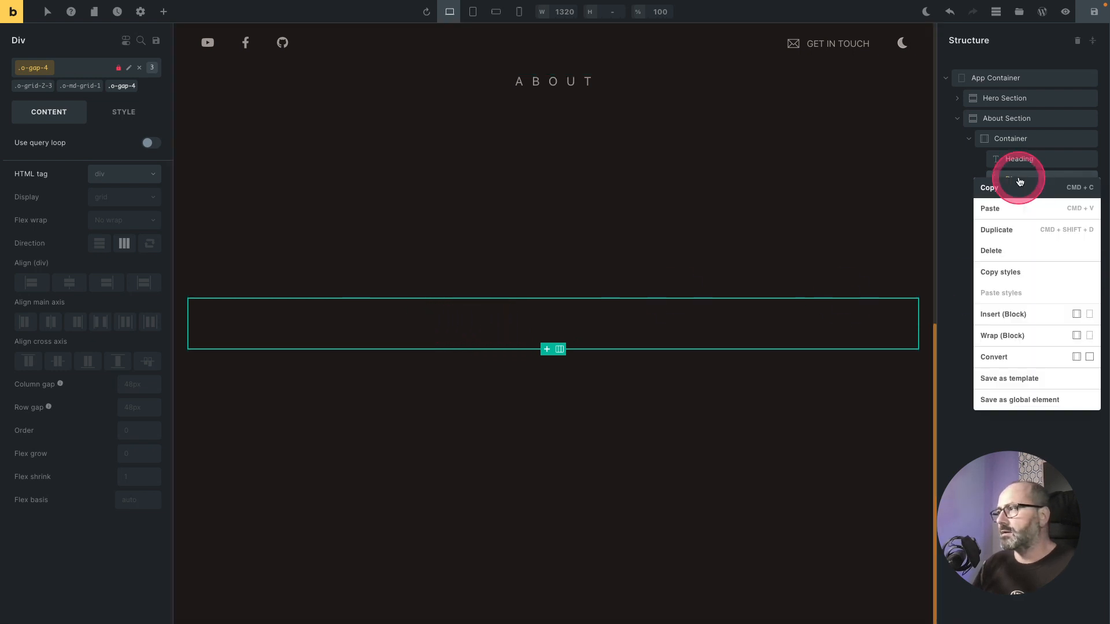
{"action": "left_click", "coordinate": [1090, 314]}
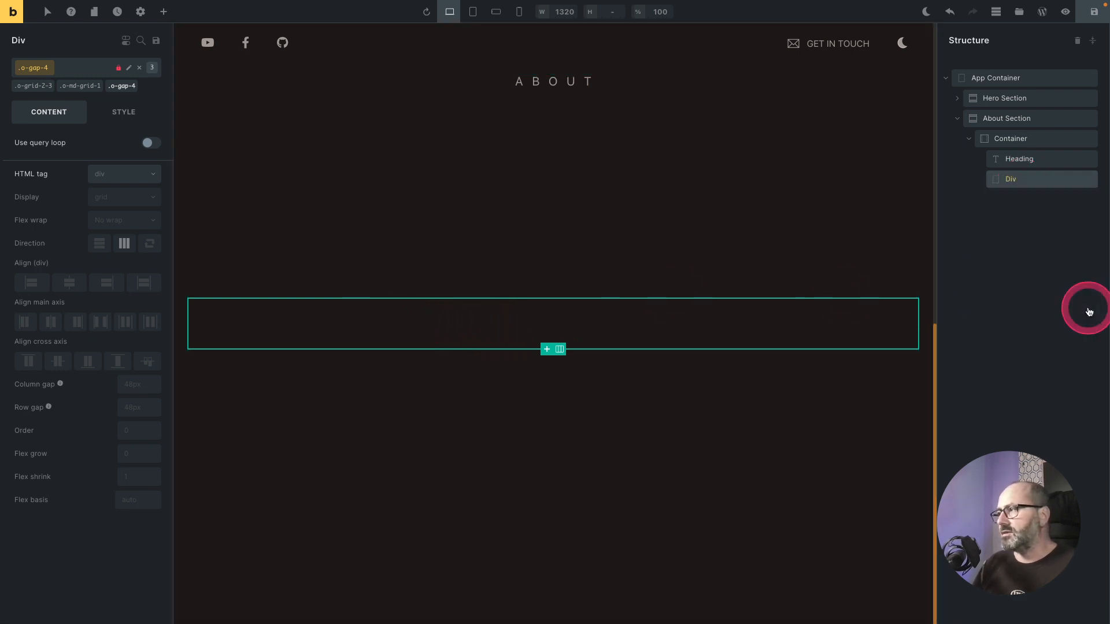
{"action": "right_click", "coordinate": [1049, 185]}
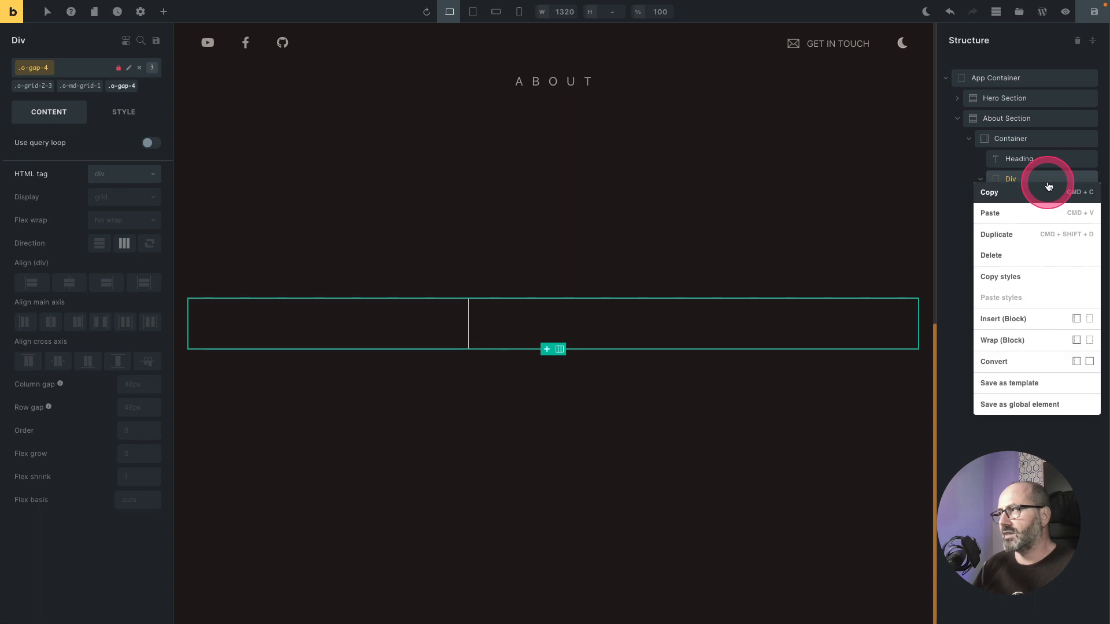
{"action": "left_click", "coordinate": [1091, 318]}
Step: Add an Image element to the first child Div using the external URL //picsum.photos/768/1024
{"action": "left_click", "coordinate": [581, 330]}
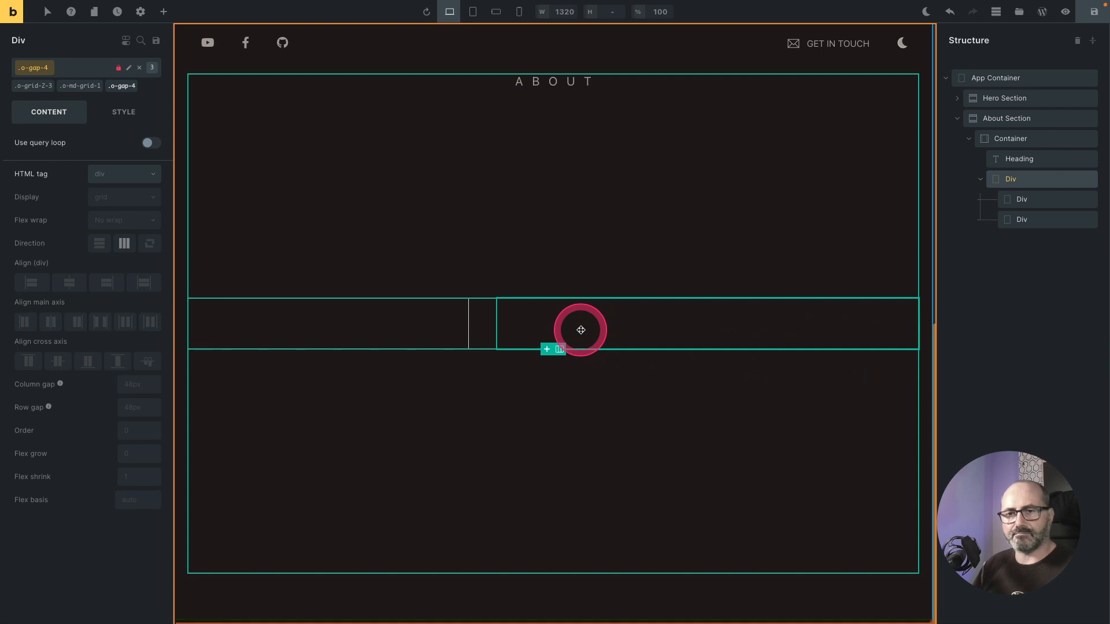
{"action": "left_click", "coordinate": [415, 330]}
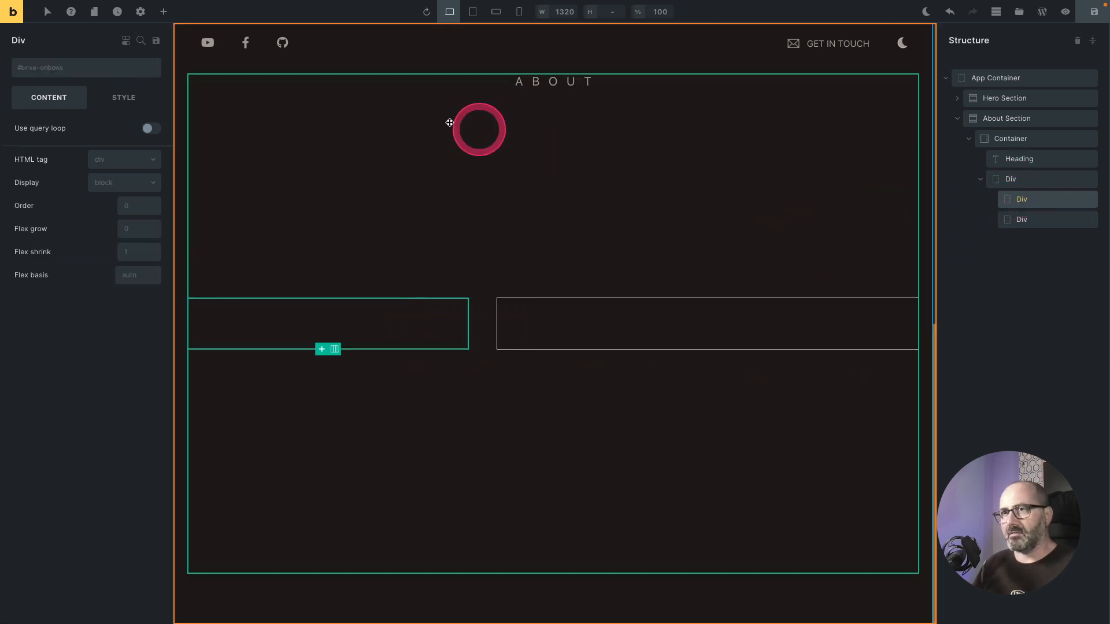
{"action": "left_click", "coordinate": [162, 13]}
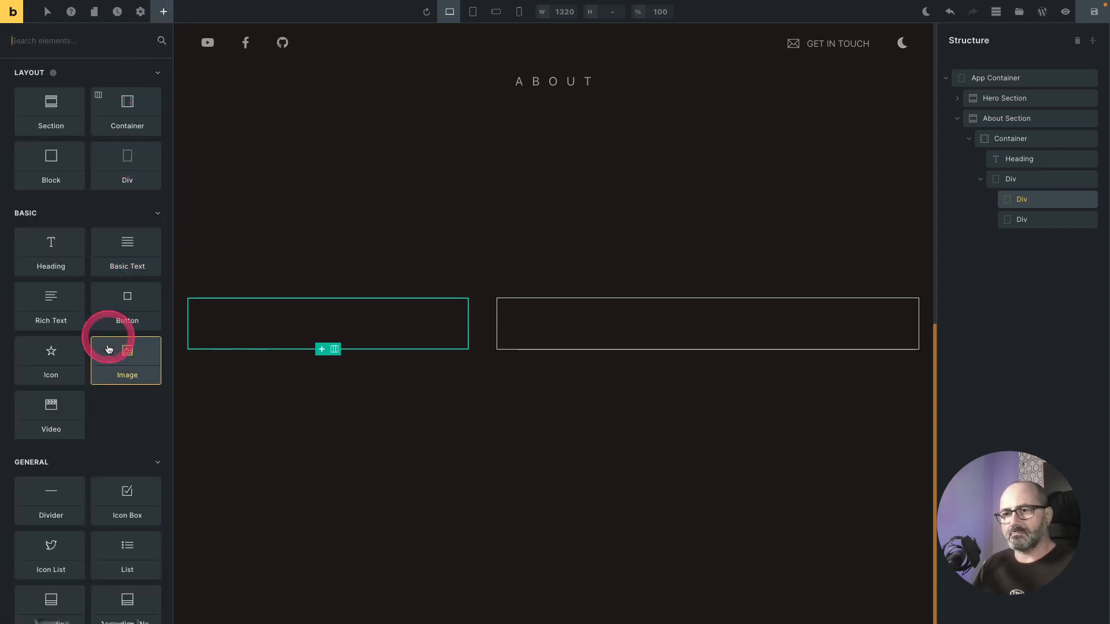
{"action": "scroll", "coordinate": [97, 440], "scroll_direction": "down", "scroll_amount": 2}
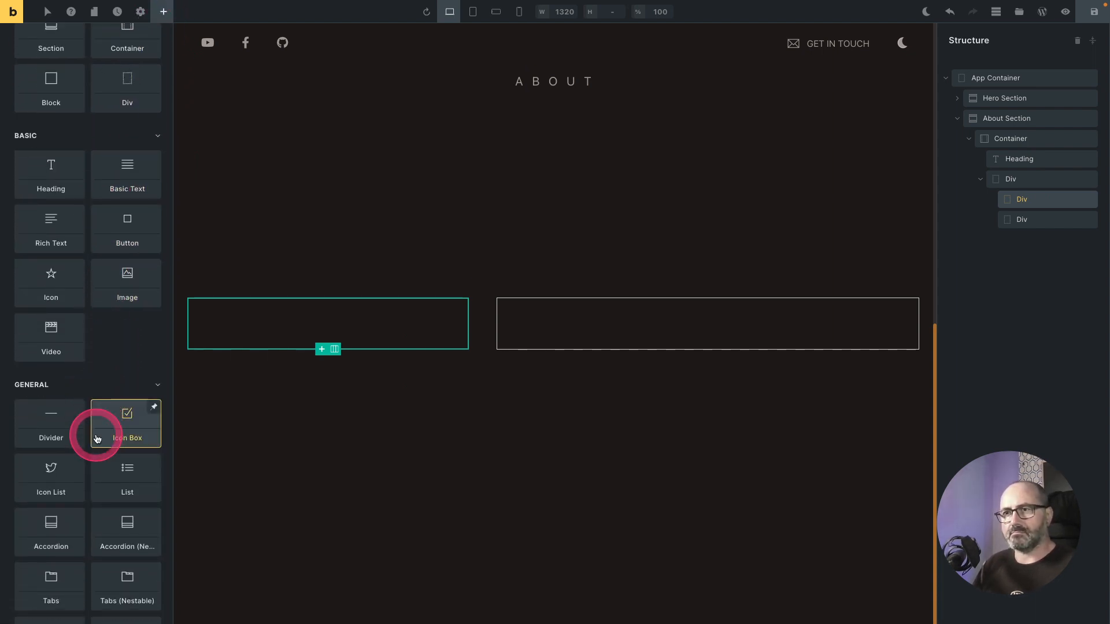
{"action": "left_click", "coordinate": [129, 282]}
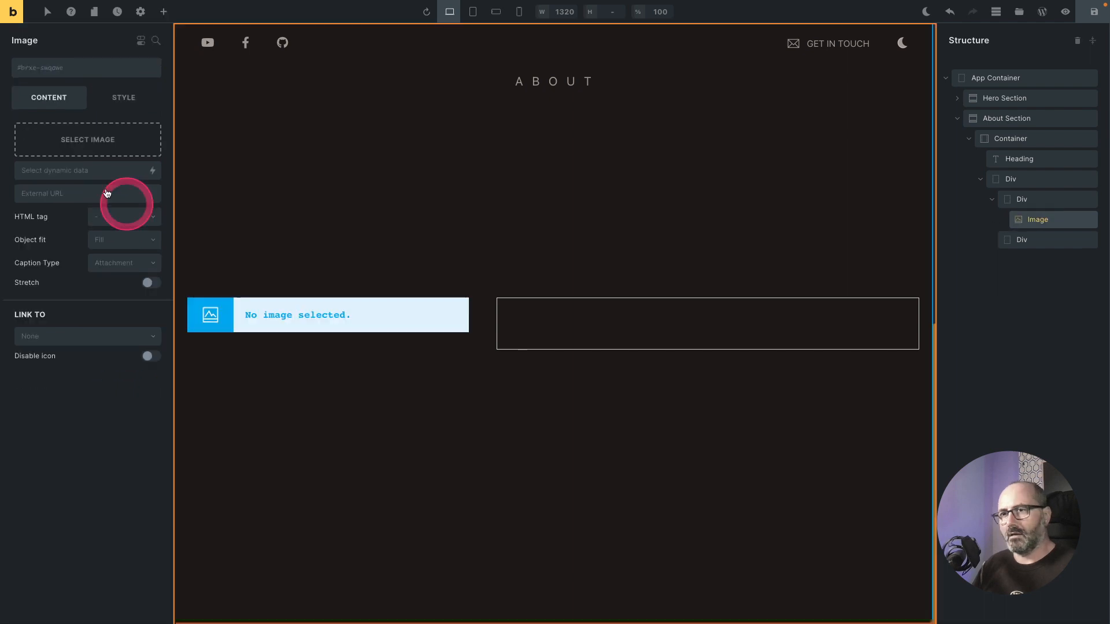
{"action": "left_click", "coordinate": [58, 194]}
{"action": "left_click", "coordinate": [239, 223]}
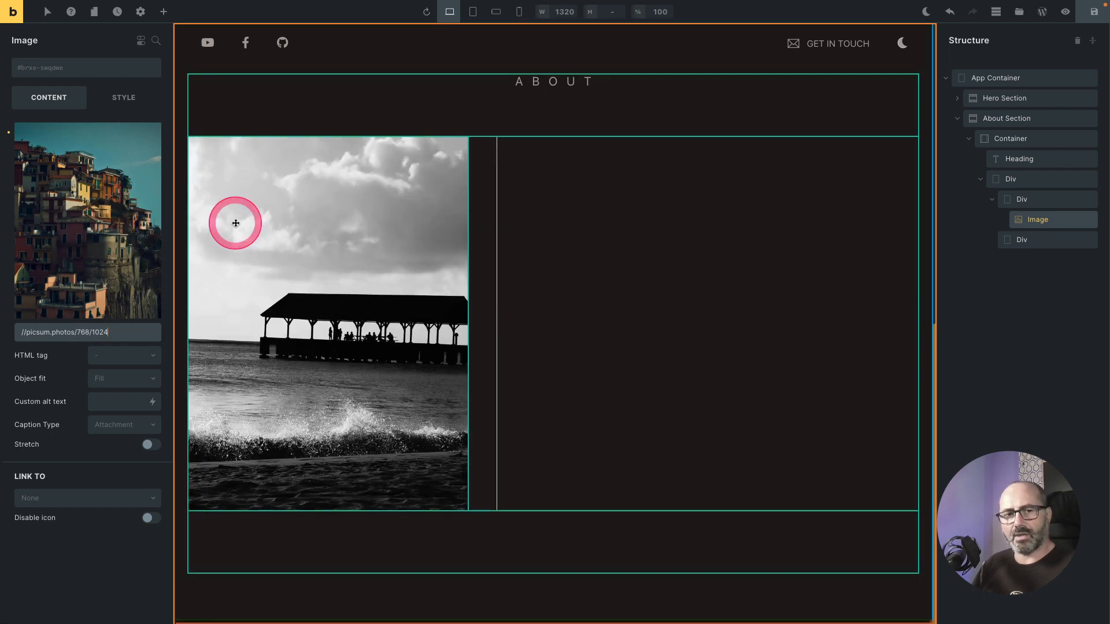
Step: Rename the grid Div to "Grid 2-3" and its first child Div to "Image container"
{"action": "left_click", "coordinate": [1033, 202]}
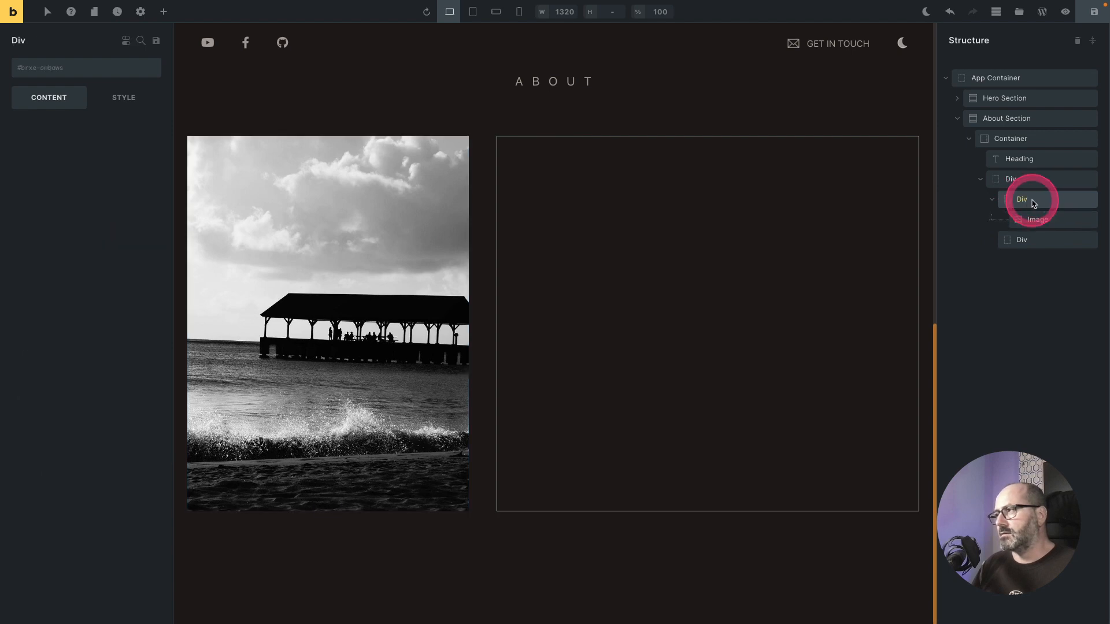
{"action": "left_click", "coordinate": [1030, 180]}
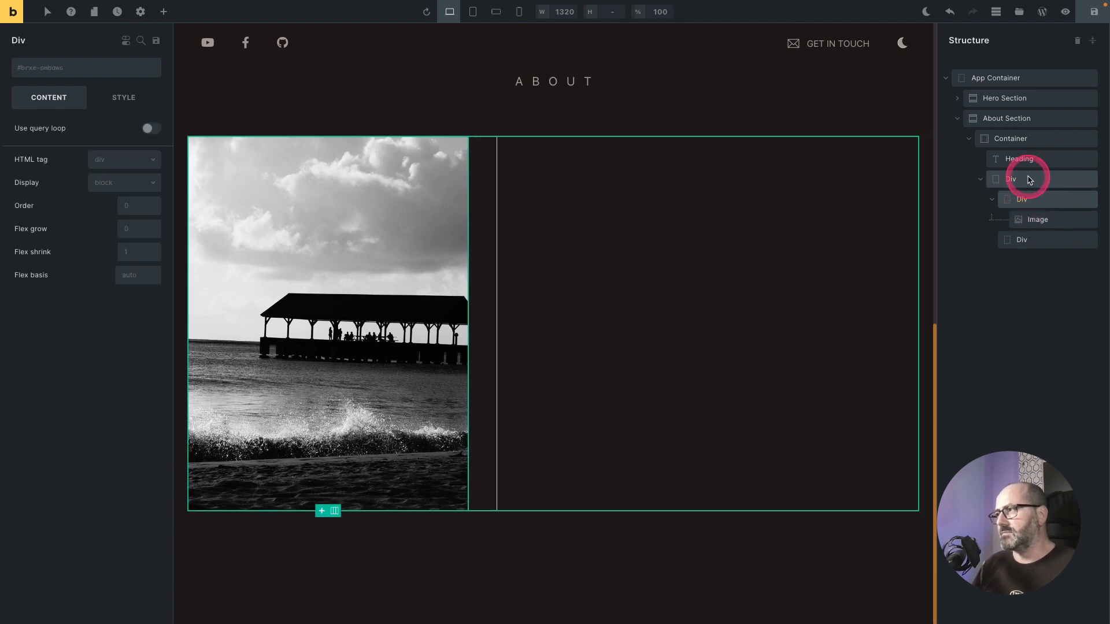
{"action": "double_click", "coordinate": [1029, 179]}
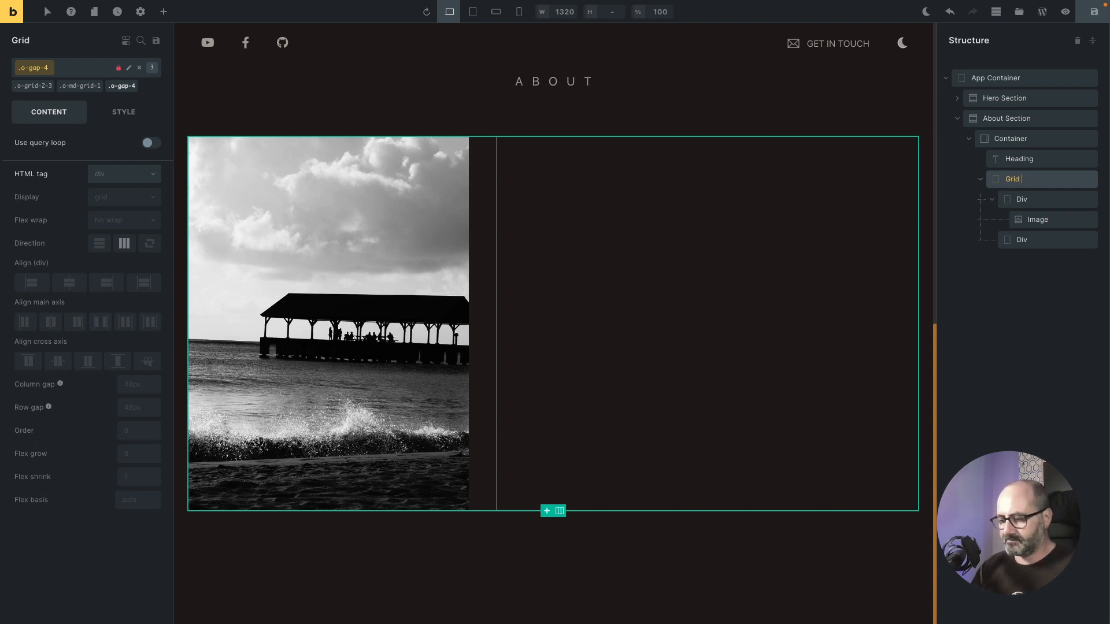
{"action": "left_click", "coordinate": [1021, 200]}
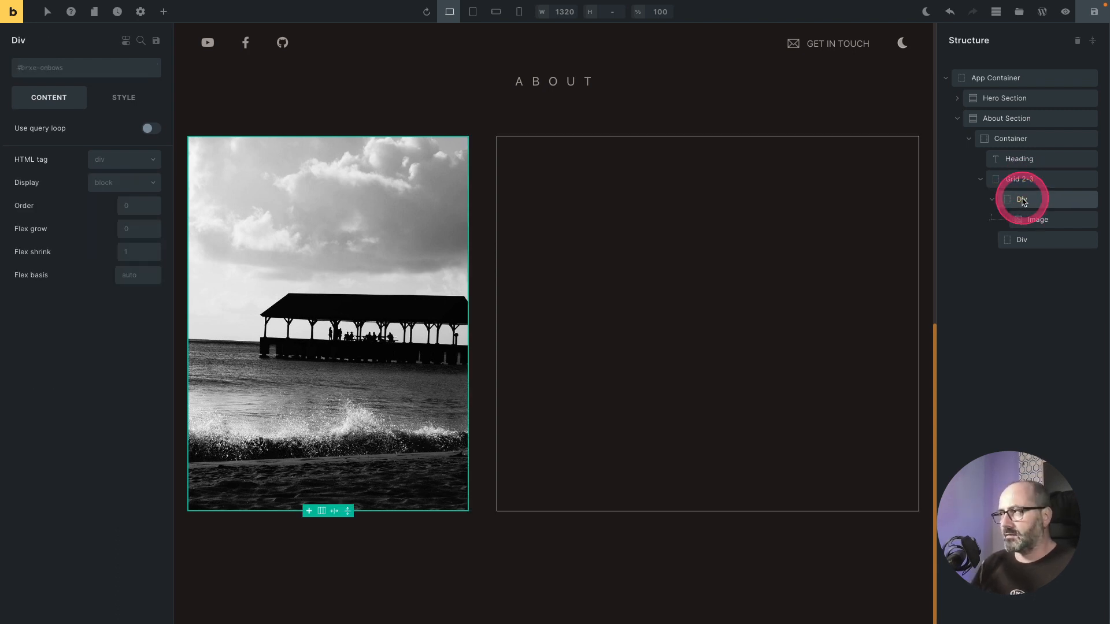
{"action": "double_click", "coordinate": [1021, 199]}
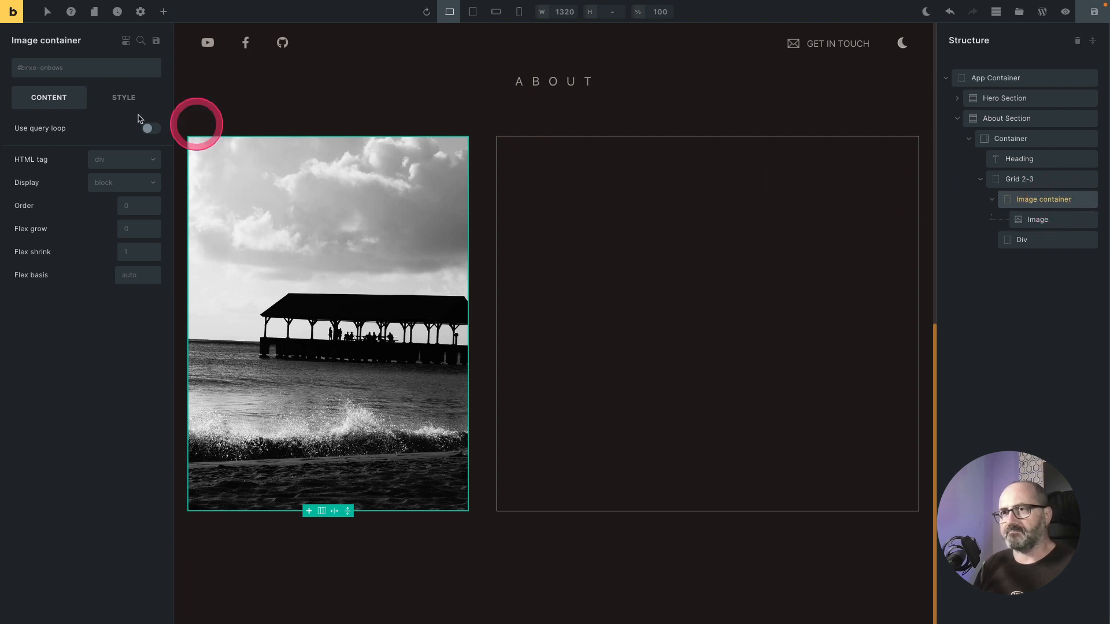
Step: Give the image container the o-radius-3 and o-overflow-hidden classes
{"action": "left_click", "coordinate": [52, 73]}
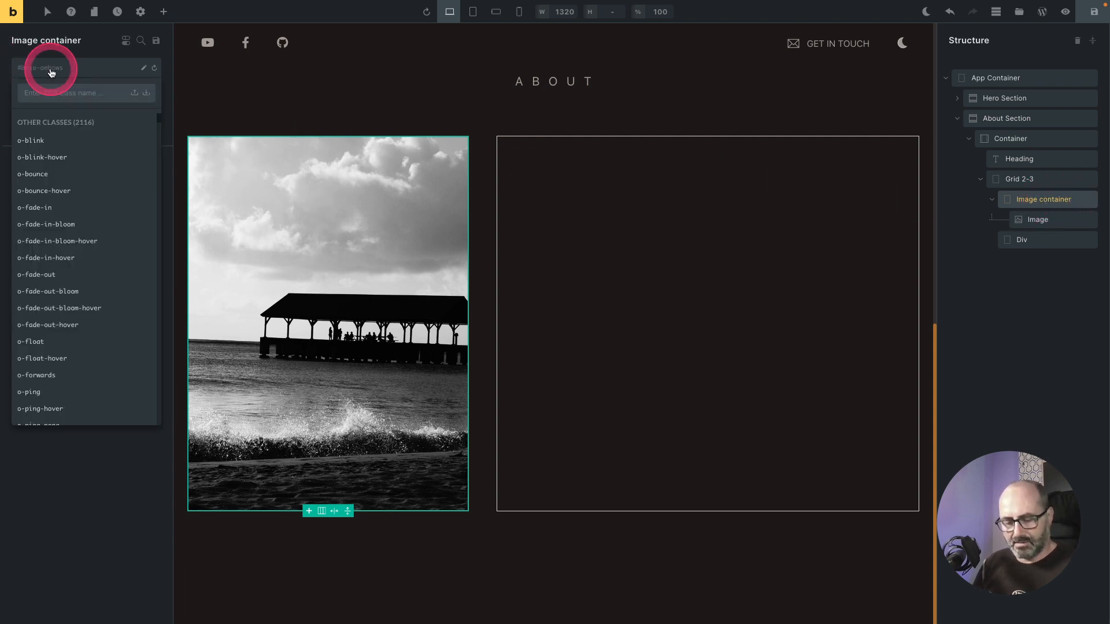
{"action": "type", "text": "radiu"}
{"action": "key", "text": "Down"}
{"action": "key", "text": "Down"}
{"action": "key", "text": "Down"}
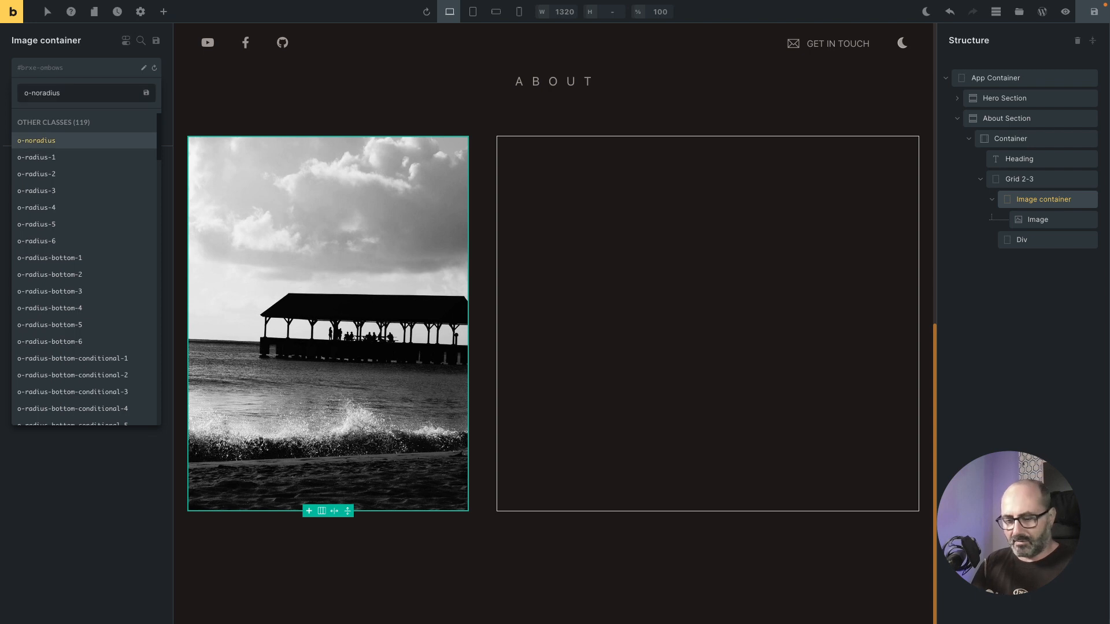
{"action": "key", "text": "Down"}
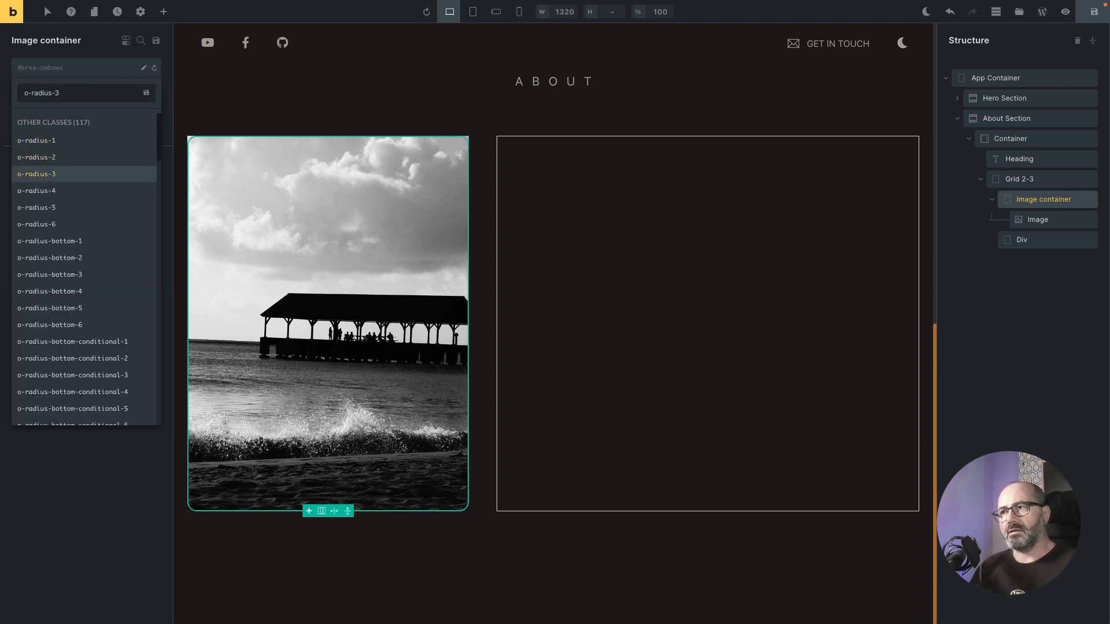
{"action": "key", "text": "Return"}
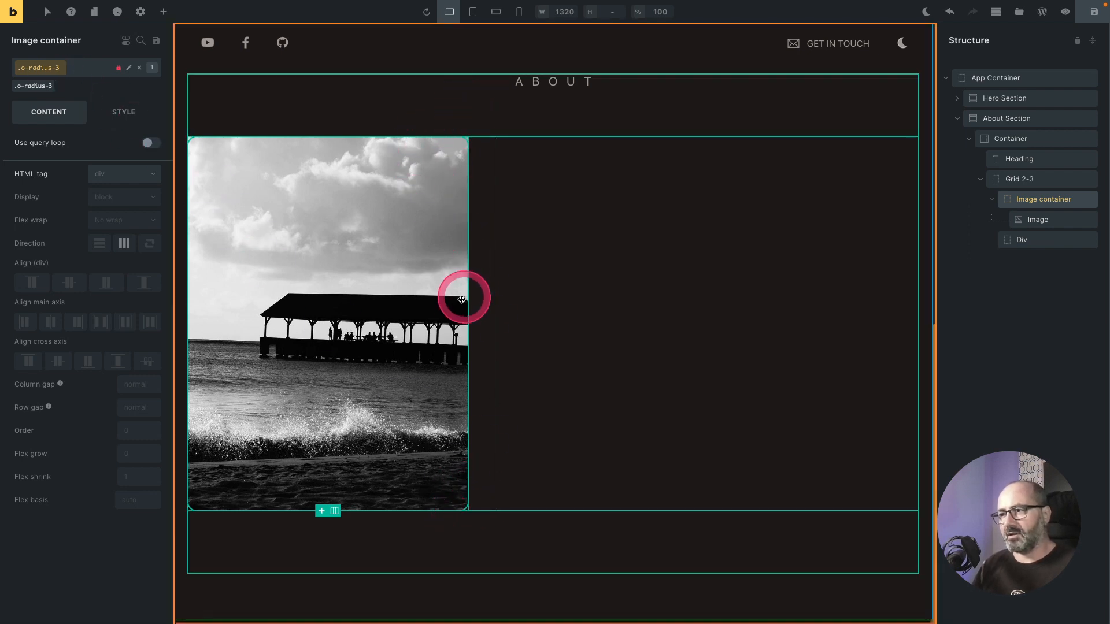
{"action": "left_click", "coordinate": [83, 71]}
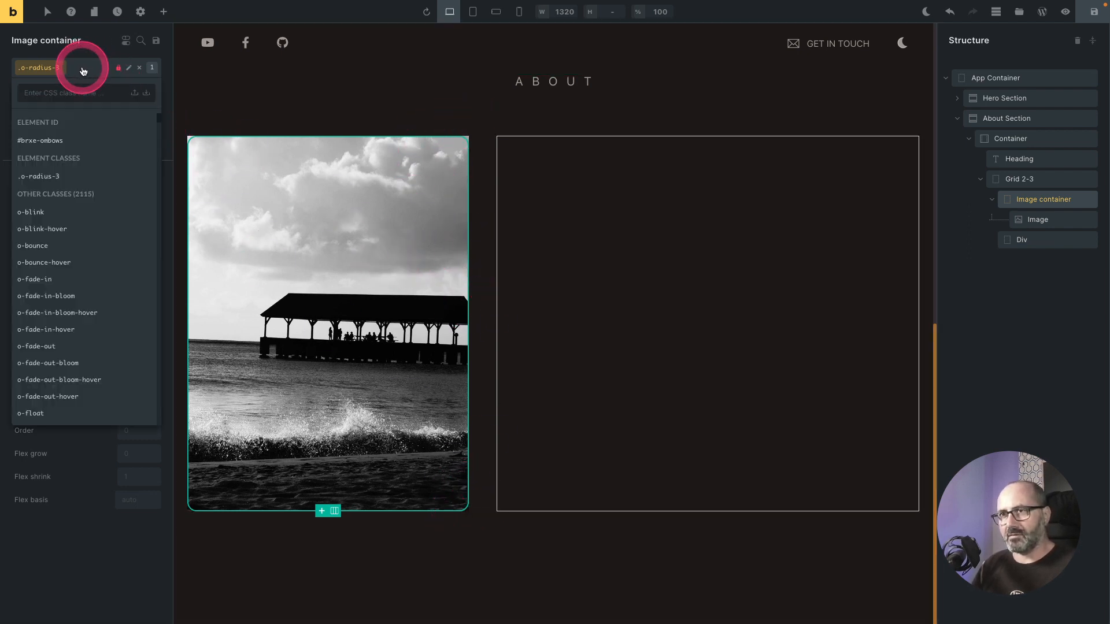
{"action": "type", "text": "overf"}
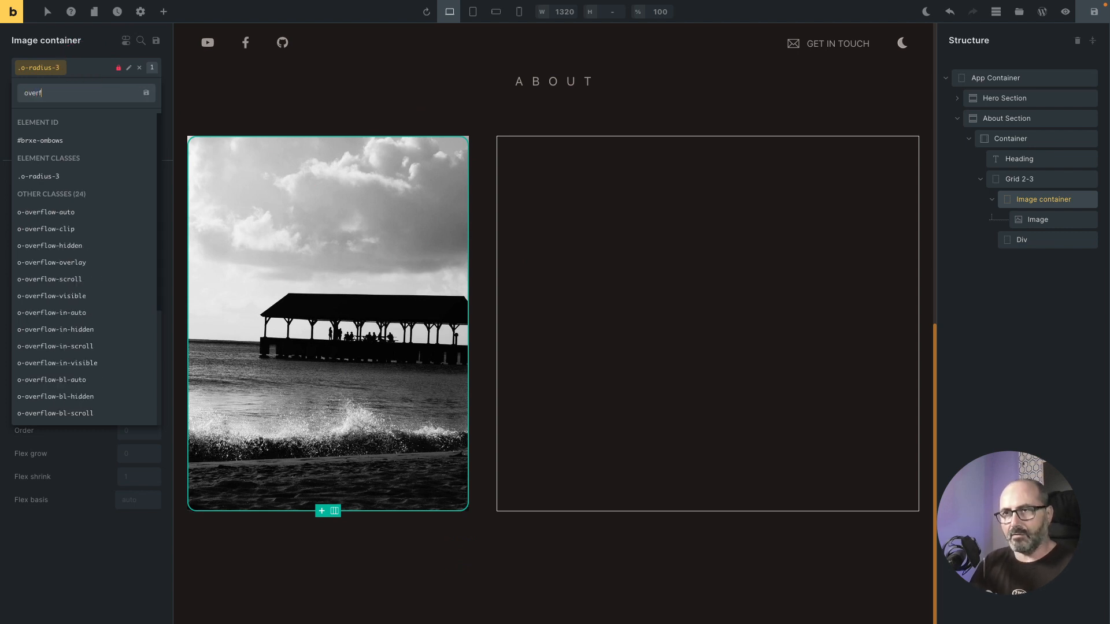
{"action": "left_click", "coordinate": [75, 247]}
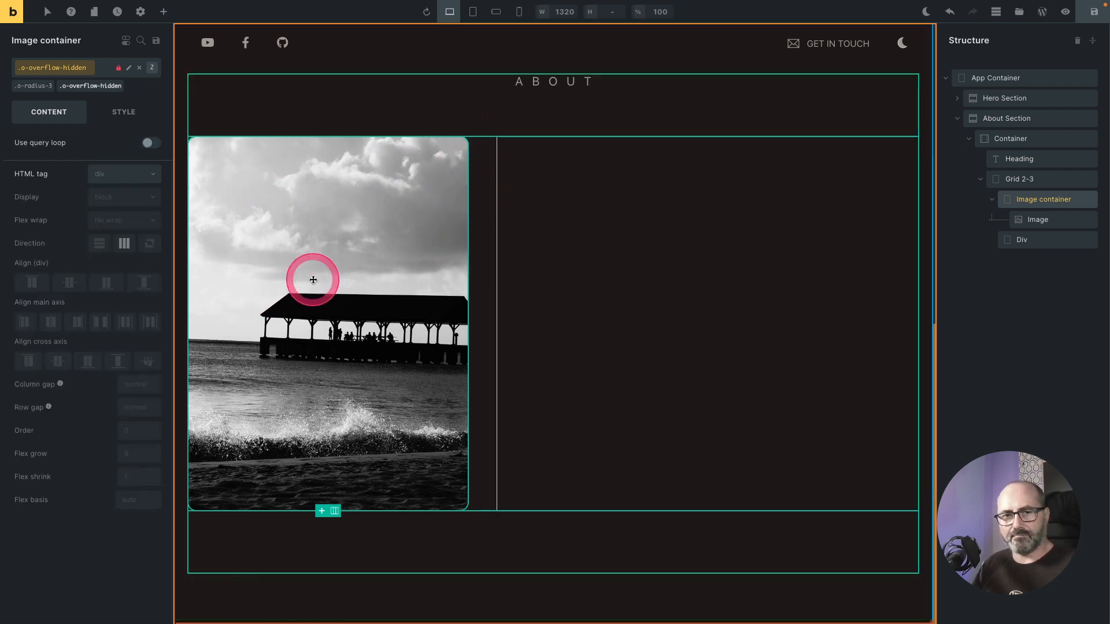
Step: Rename the second child Div to "Text container" and insert a Heading and a Basic Text element into it
{"action": "double_click", "coordinate": [1033, 245]}
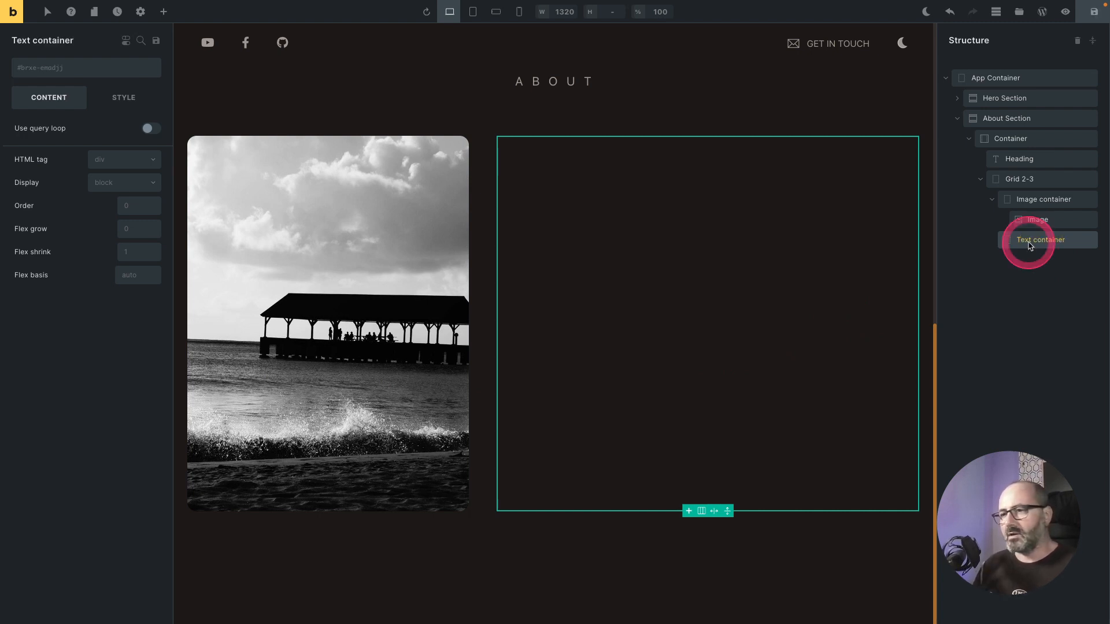
{"action": "left_click", "coordinate": [161, 13]}
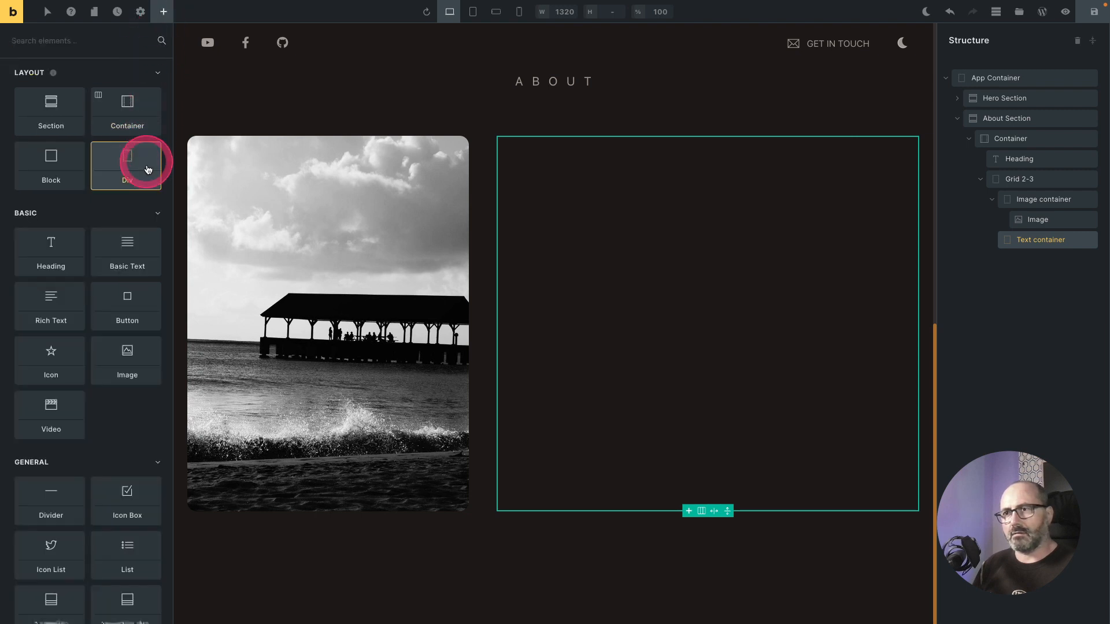
{"action": "left_click", "coordinate": [65, 248]}
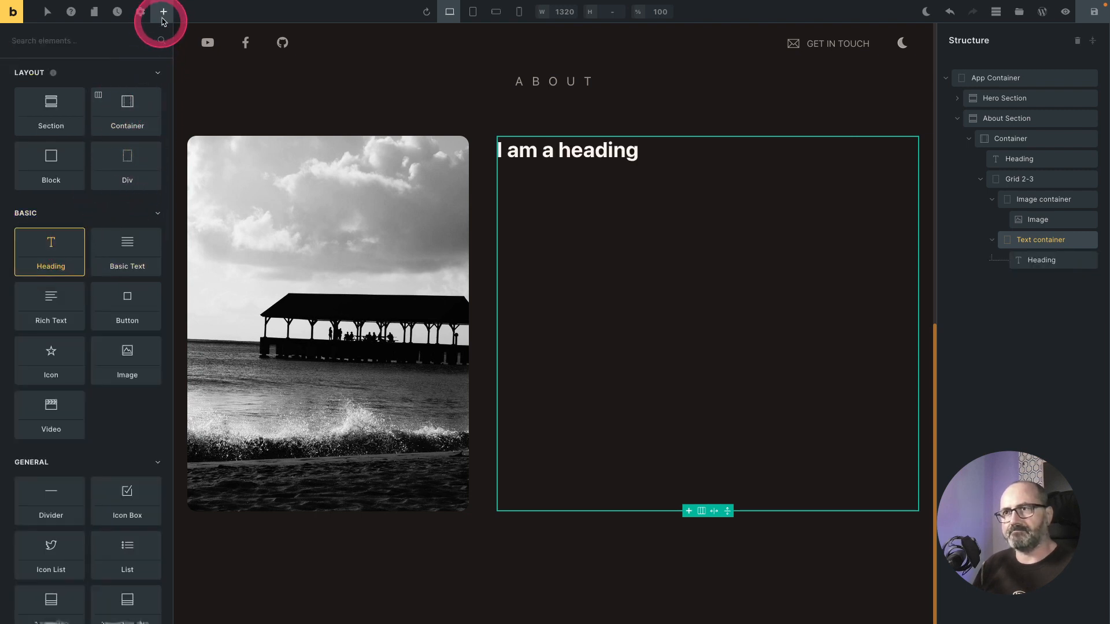
{"action": "left_click", "coordinate": [126, 243]}
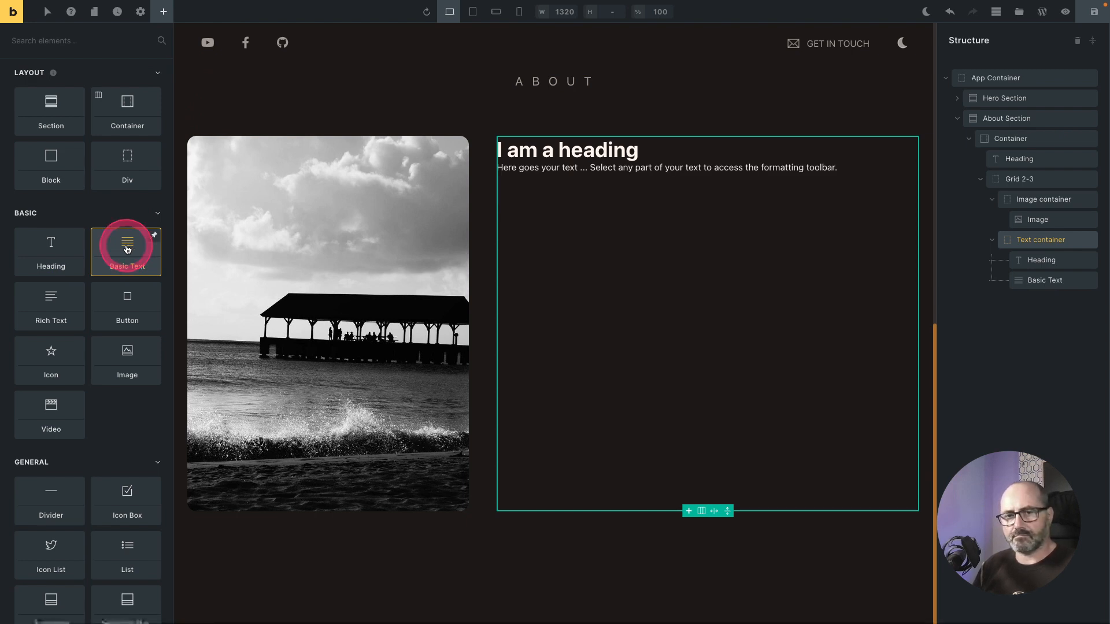
{"action": "left_click", "coordinate": [1051, 281]}
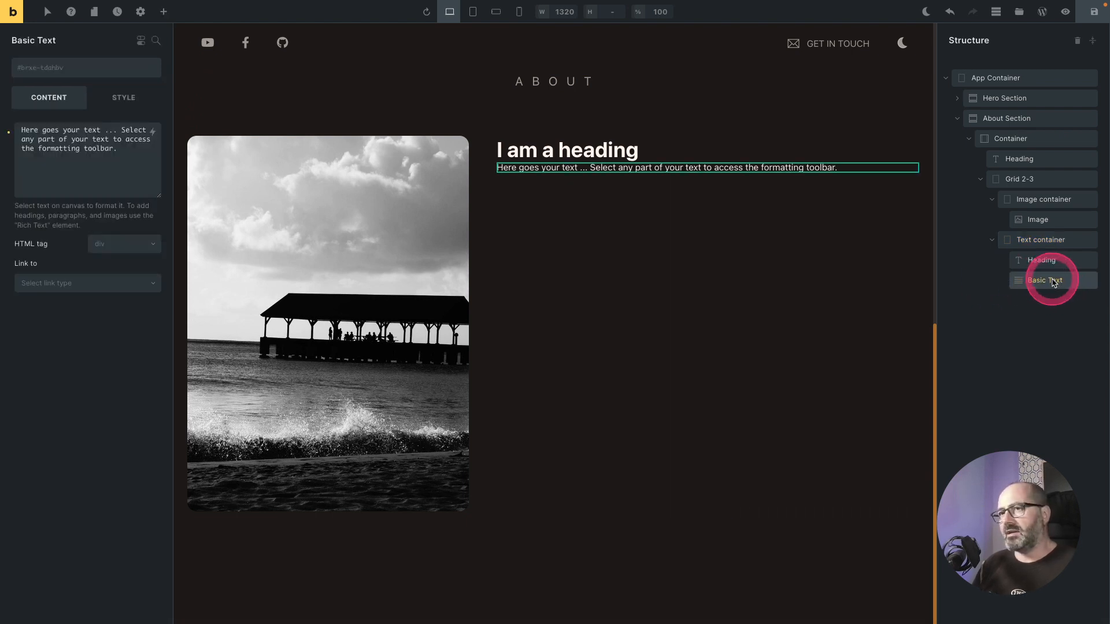
Step: Fill the Basic Text with one paragraph of placeholder text using the BricksProps generator
{"action": "right_click", "coordinate": [50, 147]}
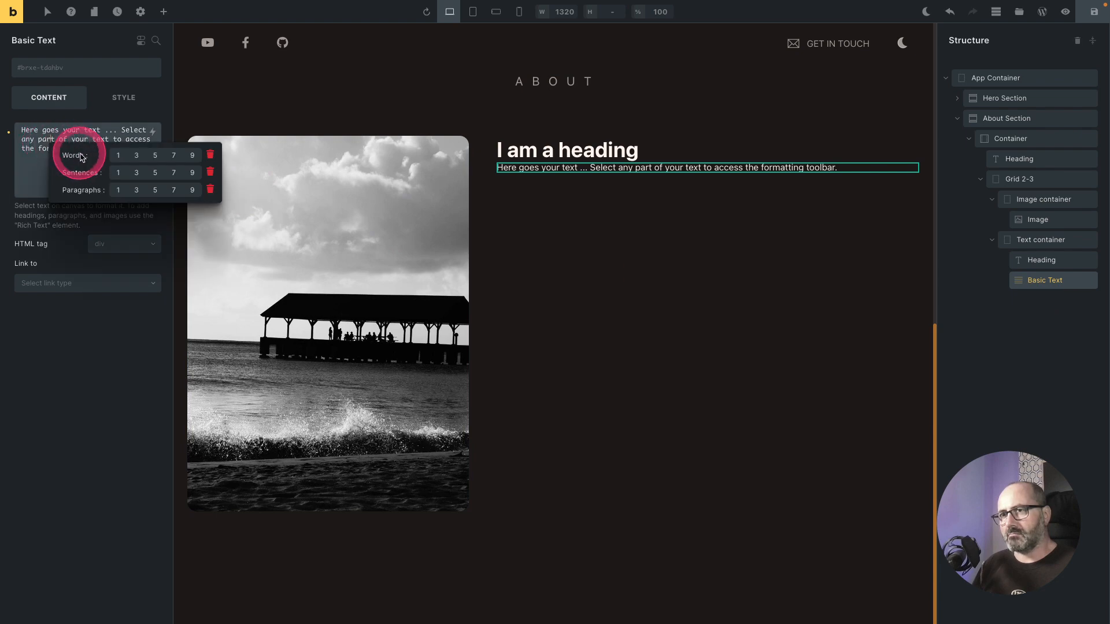
{"action": "left_click", "coordinate": [119, 191]}
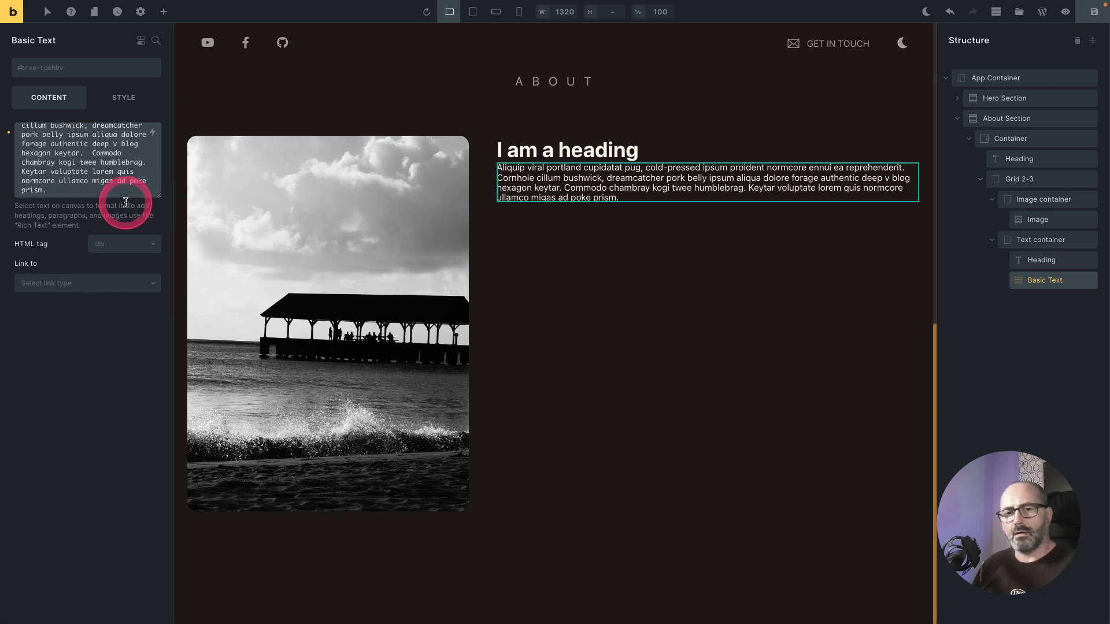
Step: Set the Basic Text's typography font size to fluid size 1
{"action": "left_click", "coordinate": [124, 97]}
{"action": "left_click", "coordinate": [105, 136]}
{"action": "left_click", "coordinate": [109, 161]}
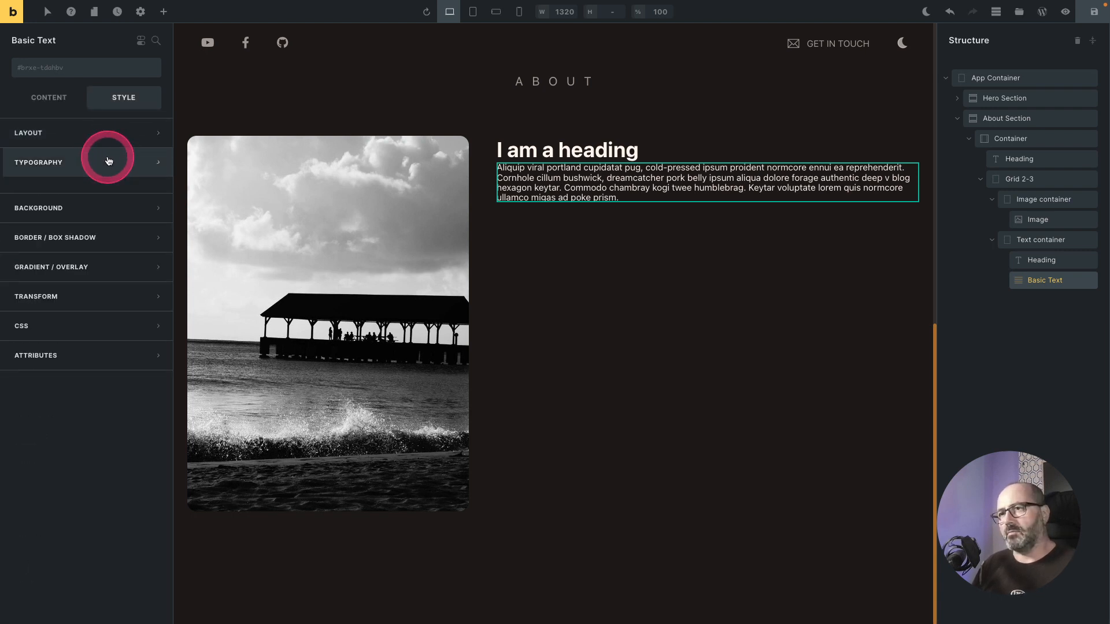
{"action": "left_click", "coordinate": [140, 214]}
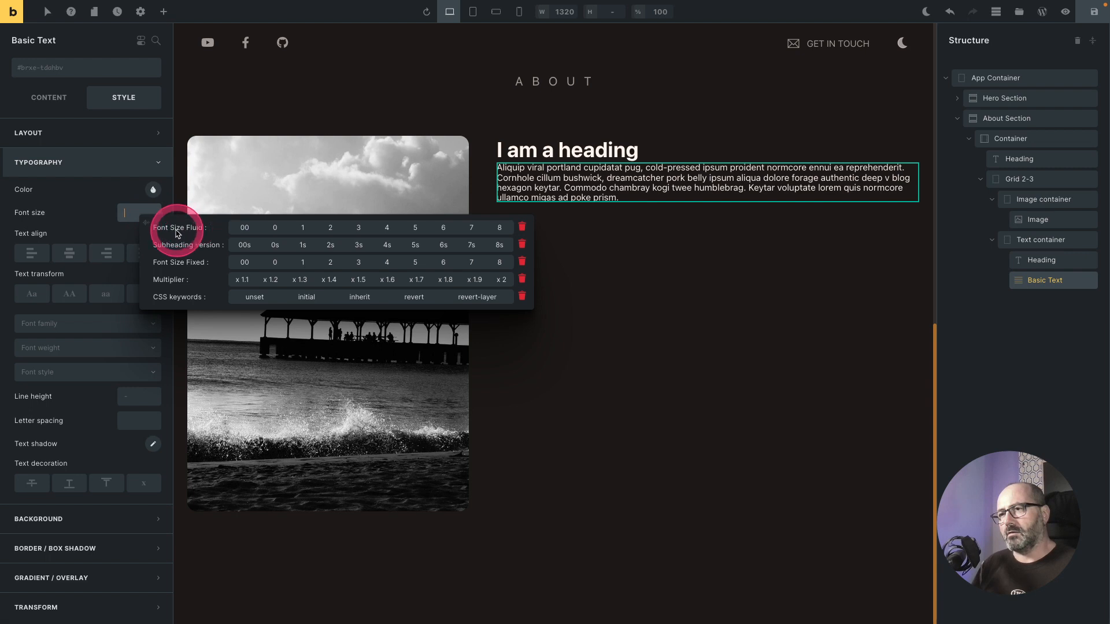
{"action": "left_click", "coordinate": [299, 227]}
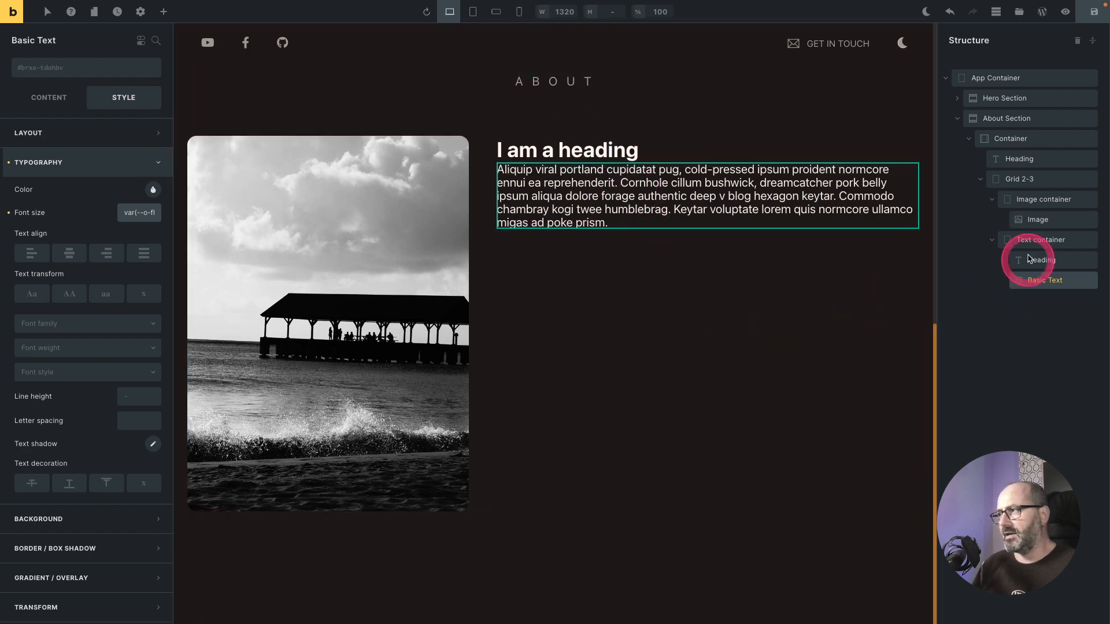
Step: Give the text container the o-flex-col and o-flex-center classes plus a gap of 4
{"action": "left_click", "coordinate": [1044, 240]}
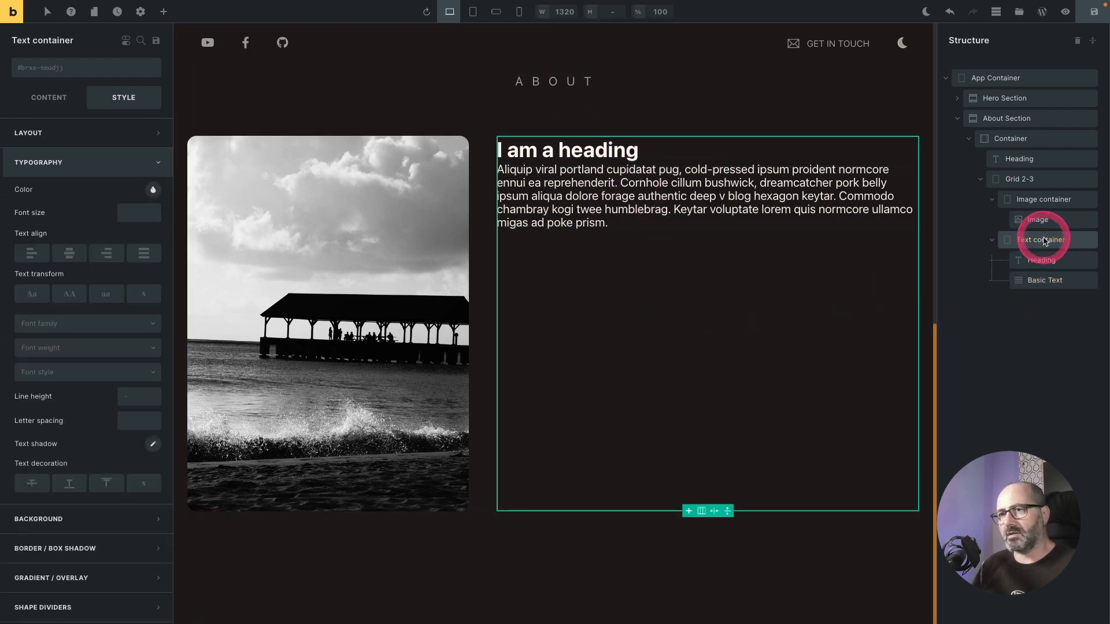
{"action": "left_click", "coordinate": [41, 74]}
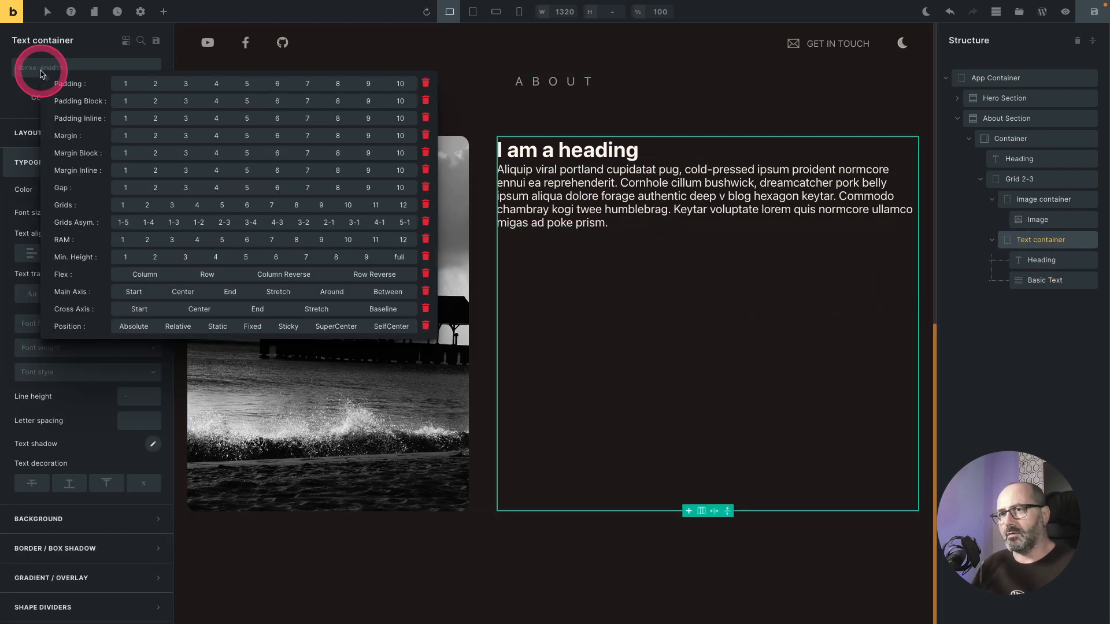
{"action": "left_click", "coordinate": [143, 275]}
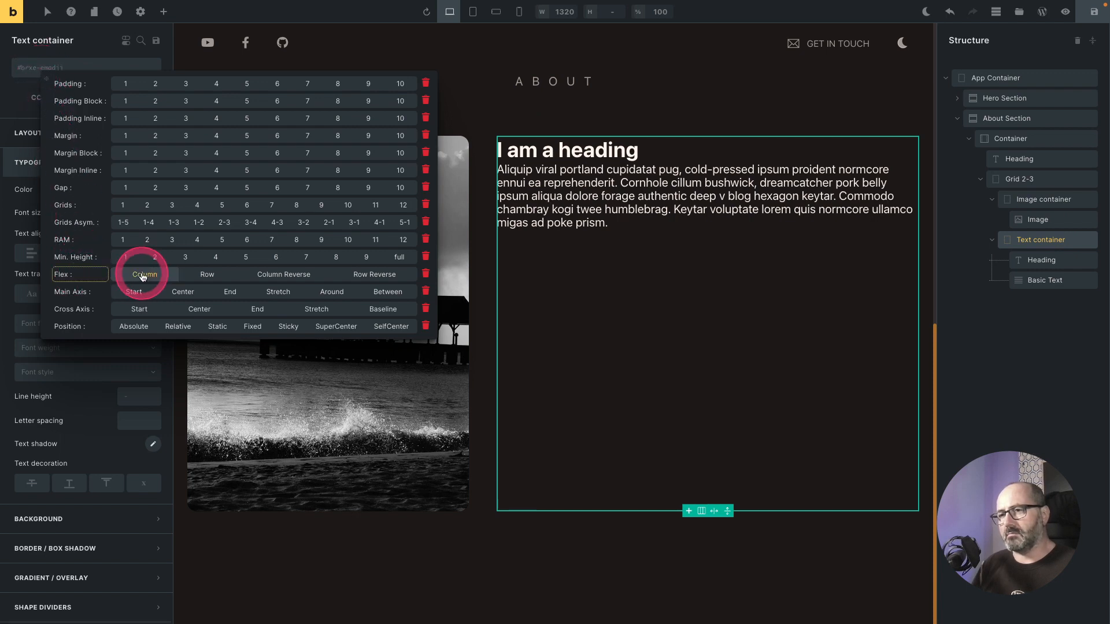
{"action": "left_click", "coordinate": [142, 276]}
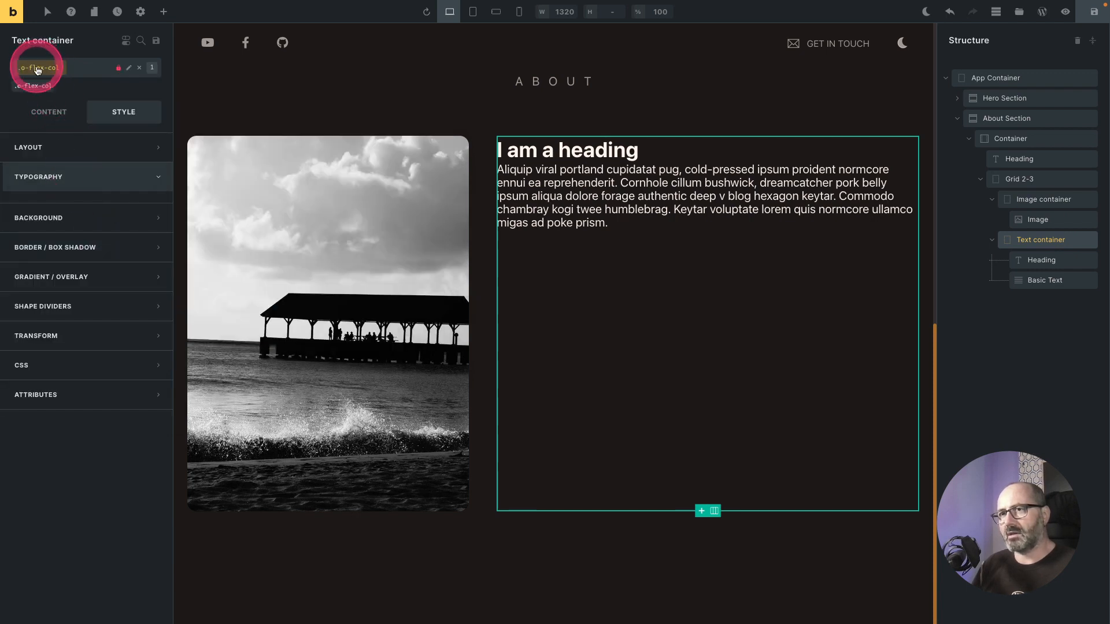
{"action": "left_click", "coordinate": [37, 68]}
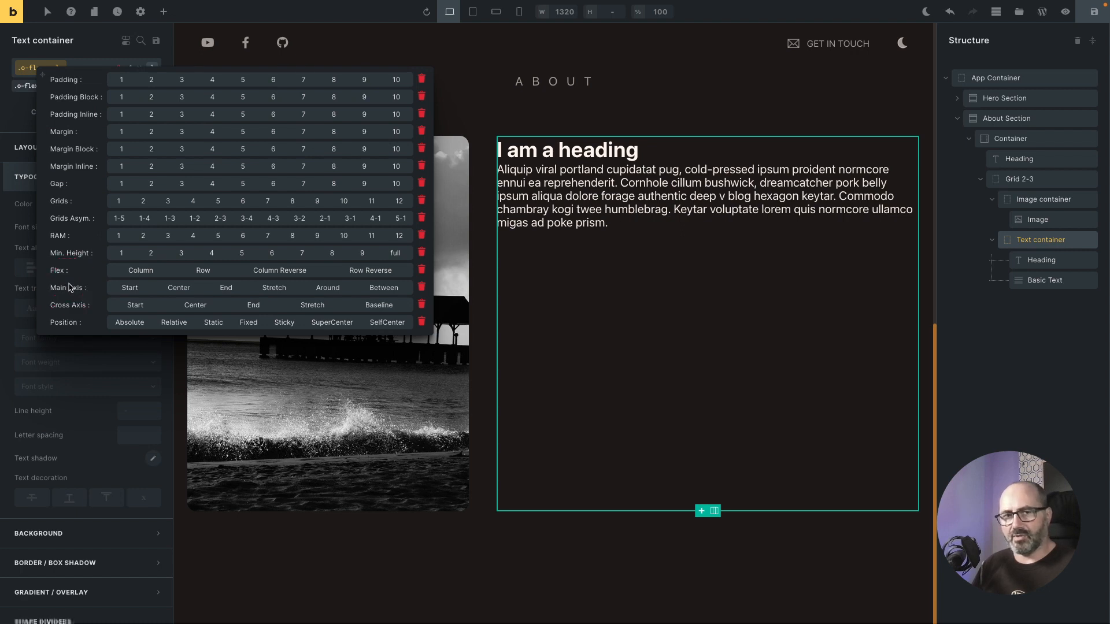
{"action": "left_click", "coordinate": [176, 288]}
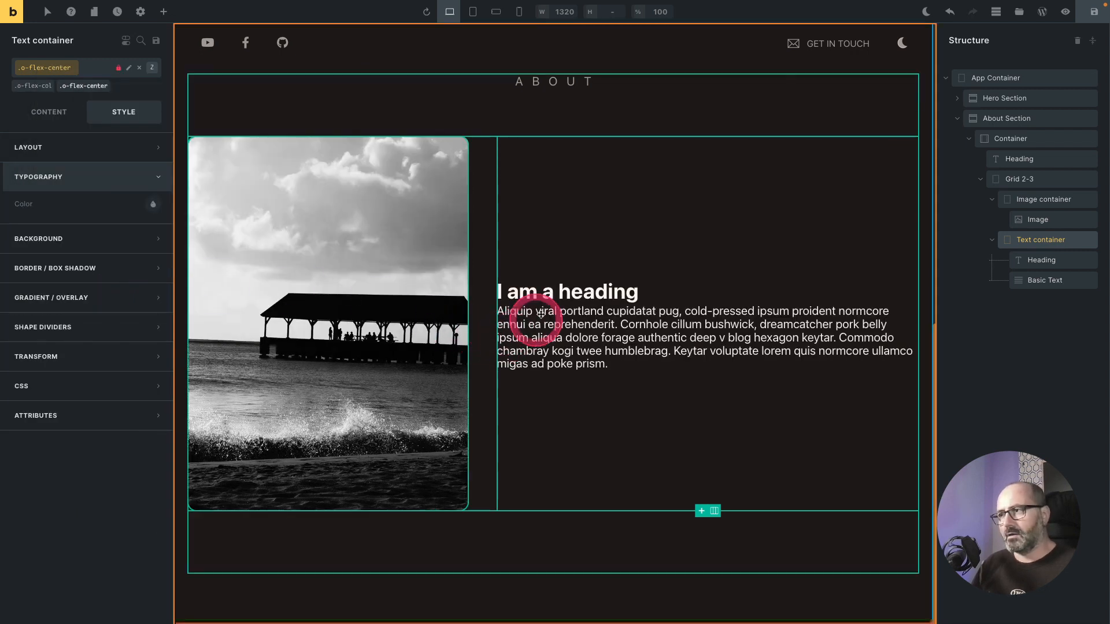
{"action": "left_click", "coordinate": [41, 70]}
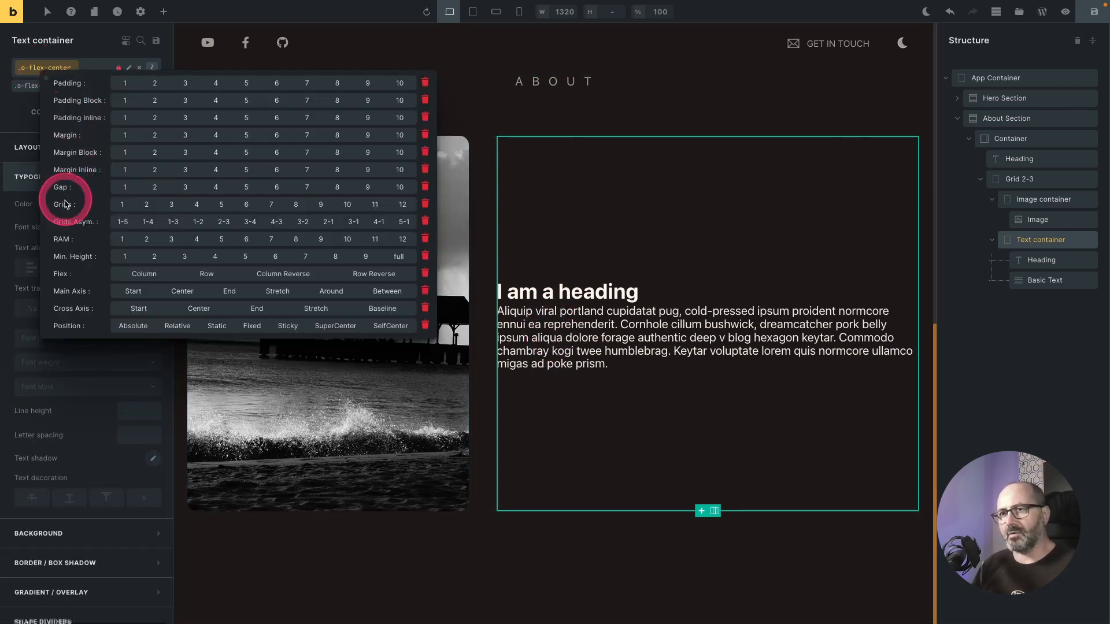
{"action": "left_click", "coordinate": [219, 189]}
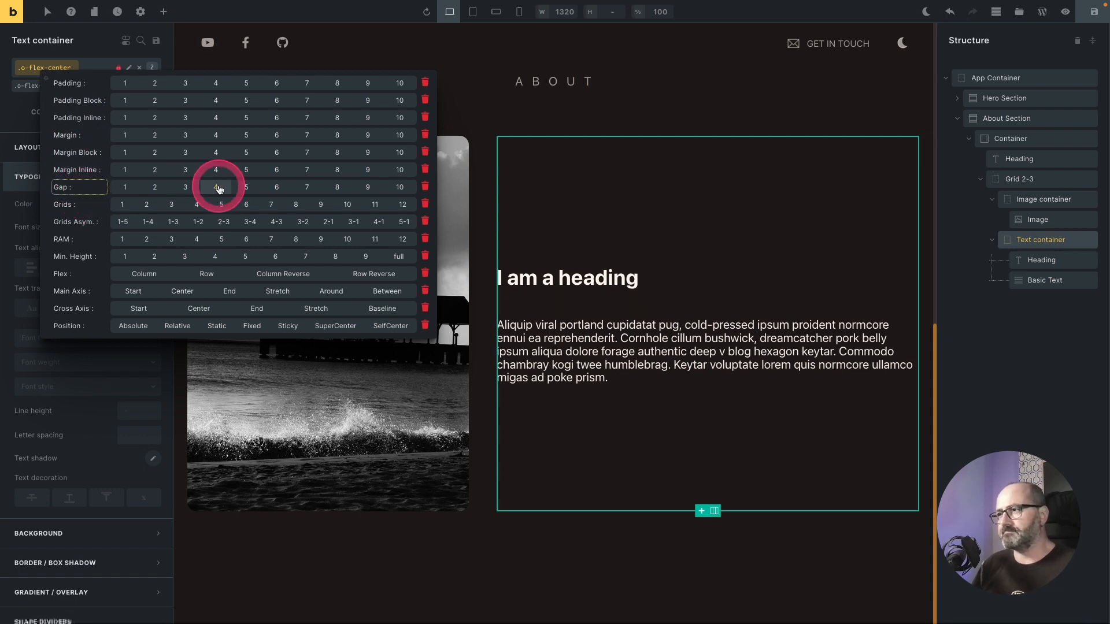
Step: Change the heading text to "Serious & Fun facts about me"
{"action": "left_click", "coordinate": [528, 272]}
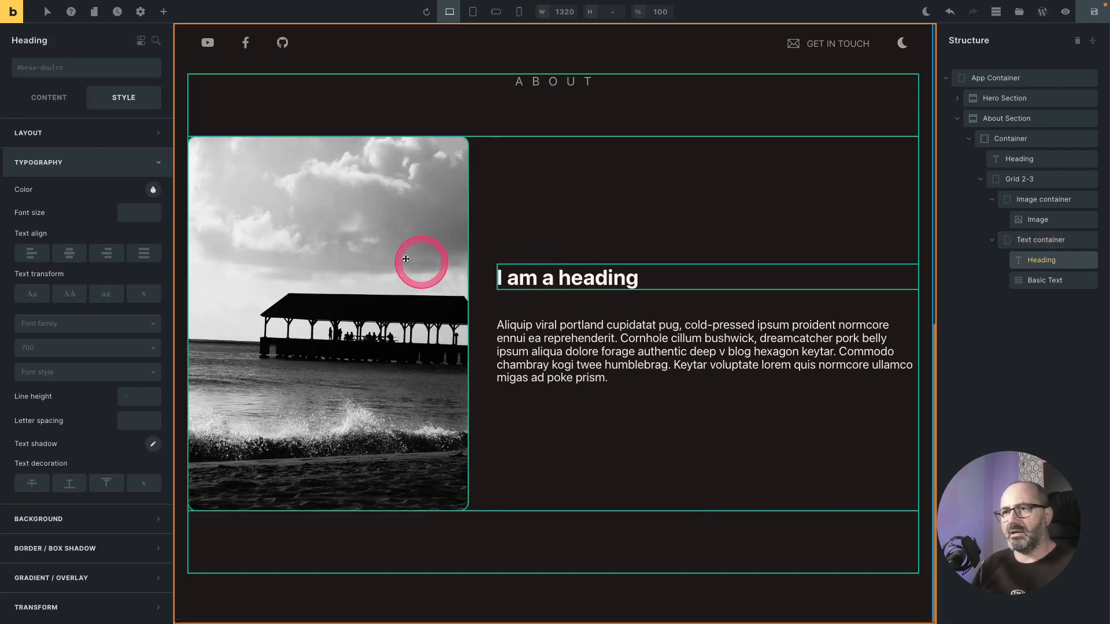
{"action": "left_click", "coordinate": [49, 97]}
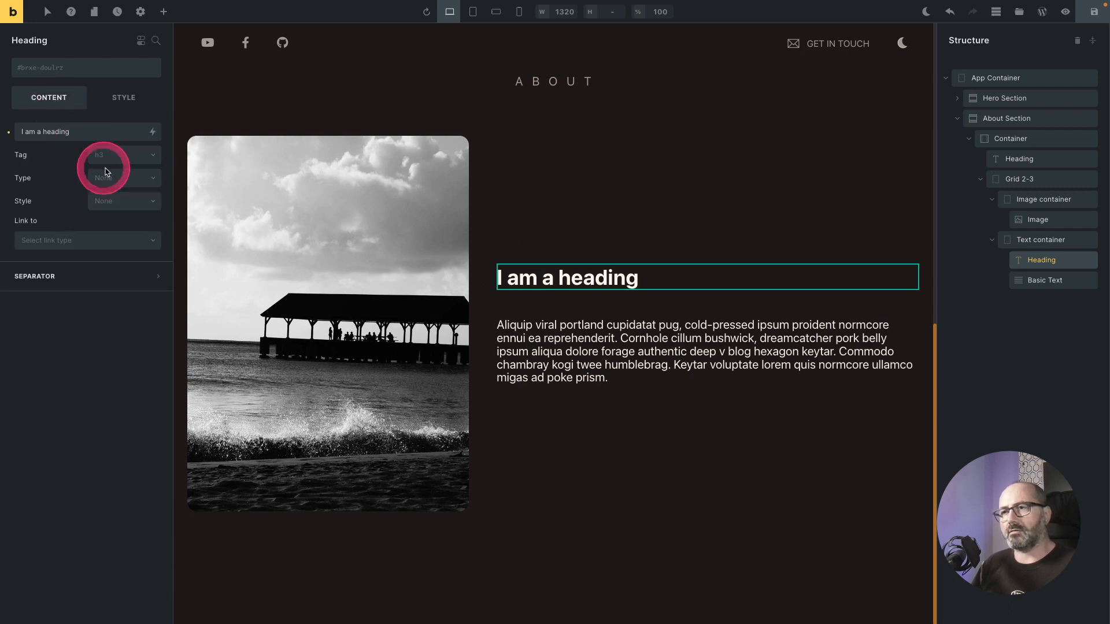
{"action": "triple_click", "coordinate": [82, 133]}
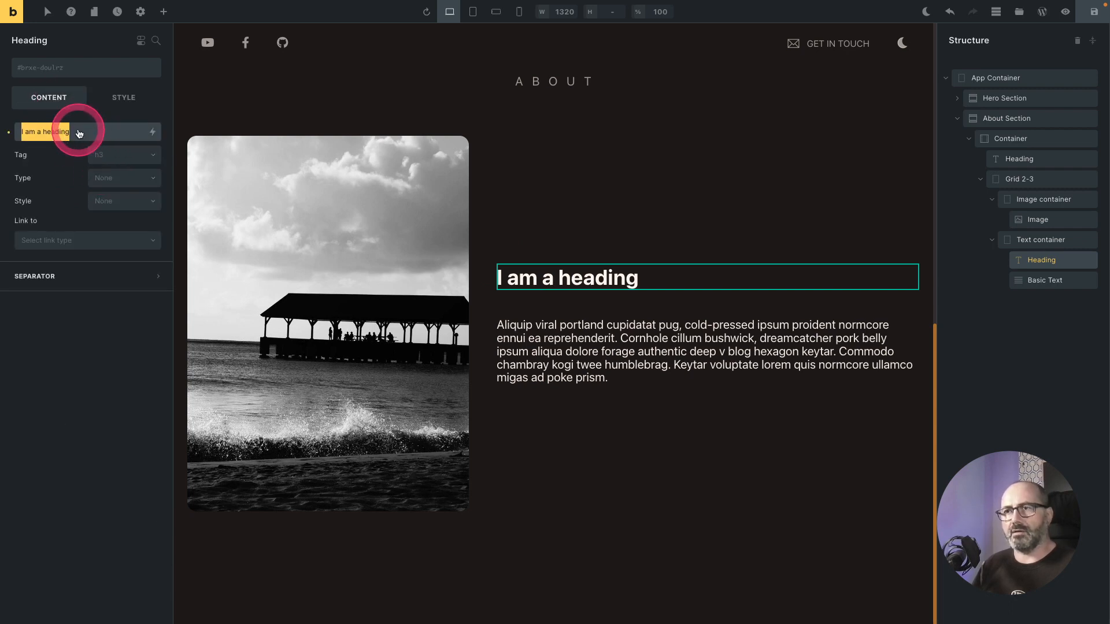
{"action": "type", "text": "Serious & Fun facts about me"}
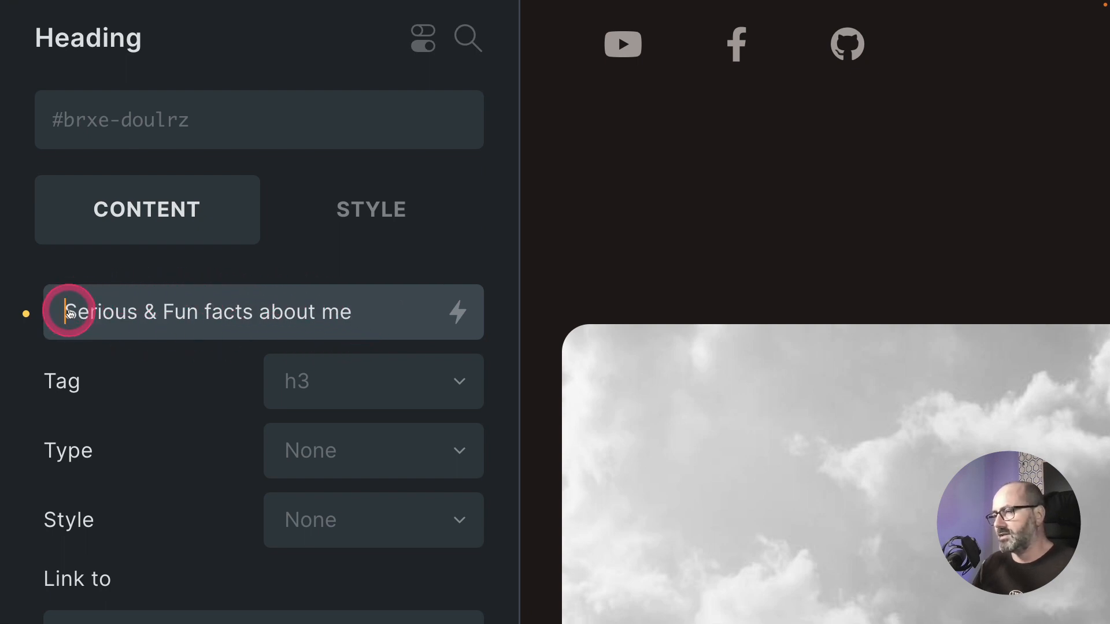
Step: Wrap "Serious" in a span with class o-underline-brand and "Fun" in a span with class o-wavy-brand
{"action": "left_click", "coordinate": [69, 313]}
{"action": "type", "text": "<span"}
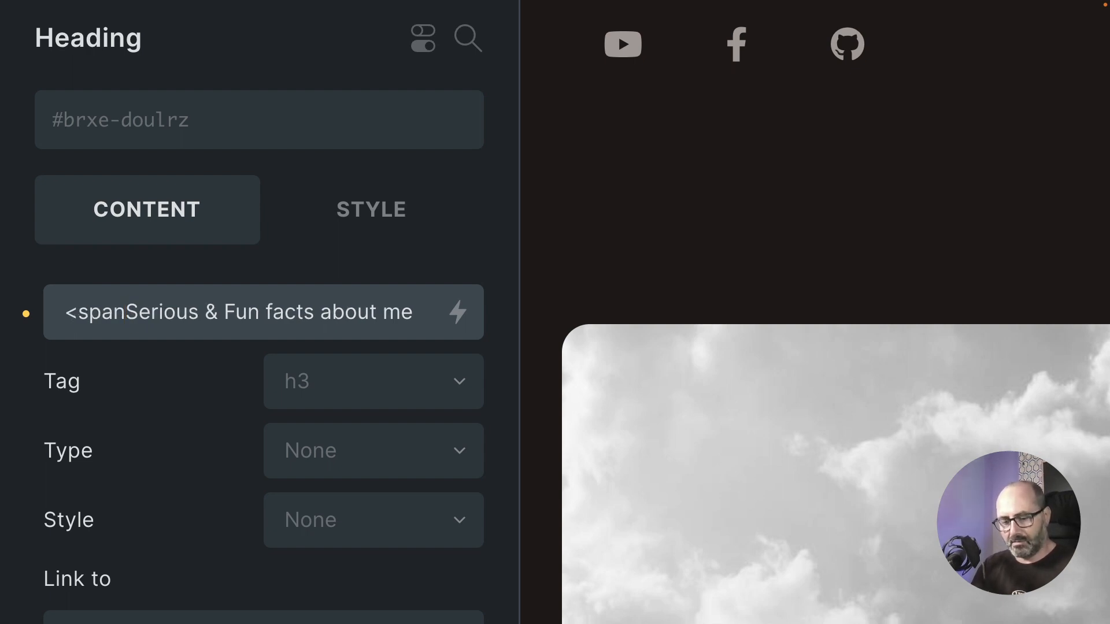
{"action": "type", "text": " class"}
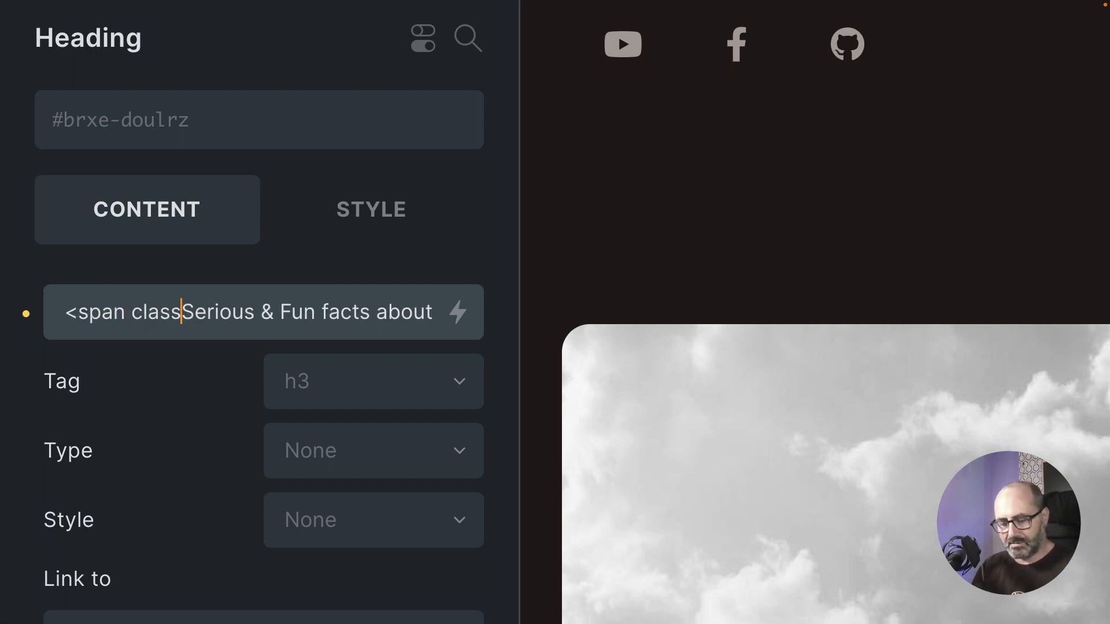
{"action": "type", "text": "=\"o-underline-"}
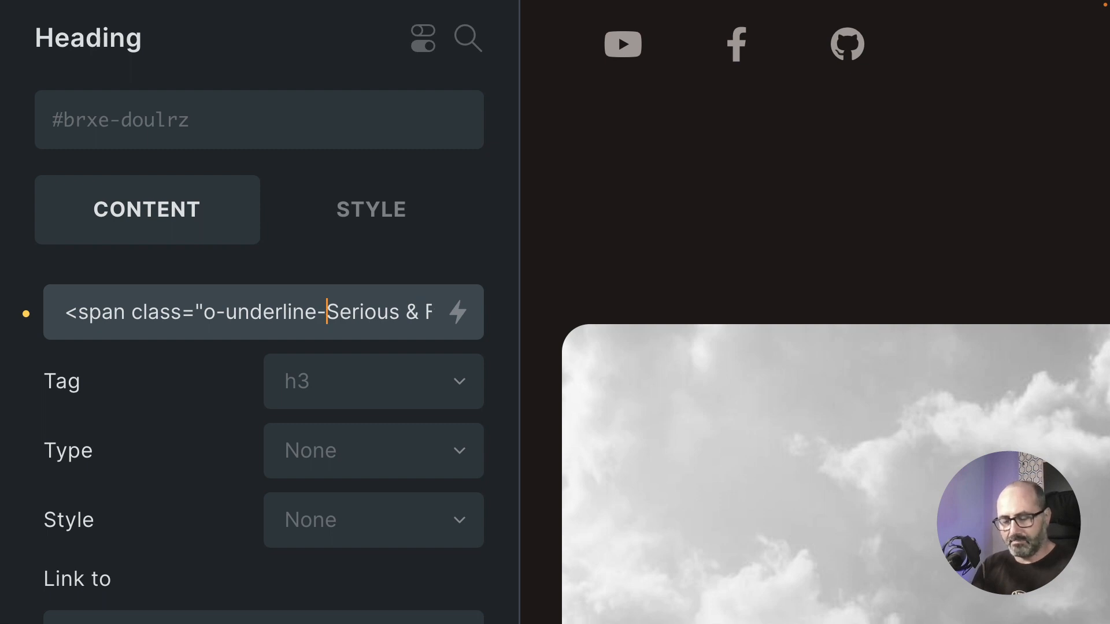
{"action": "type", "text": "brand\">"}
{"action": "key", "text": "alt+Right"}
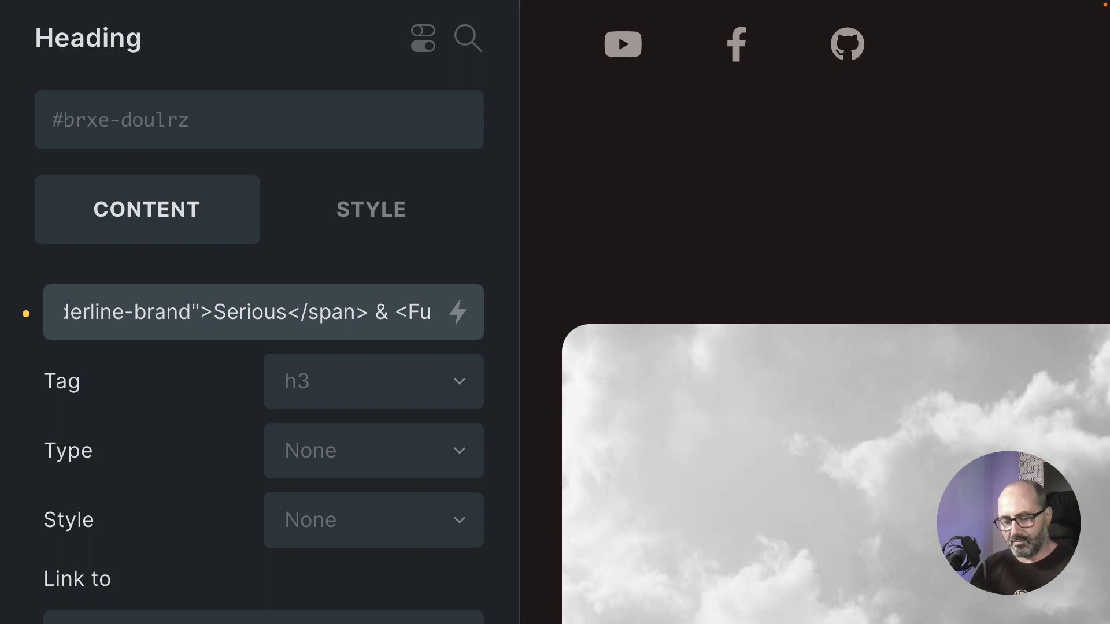
{"action": "type", "text": "ans class="}
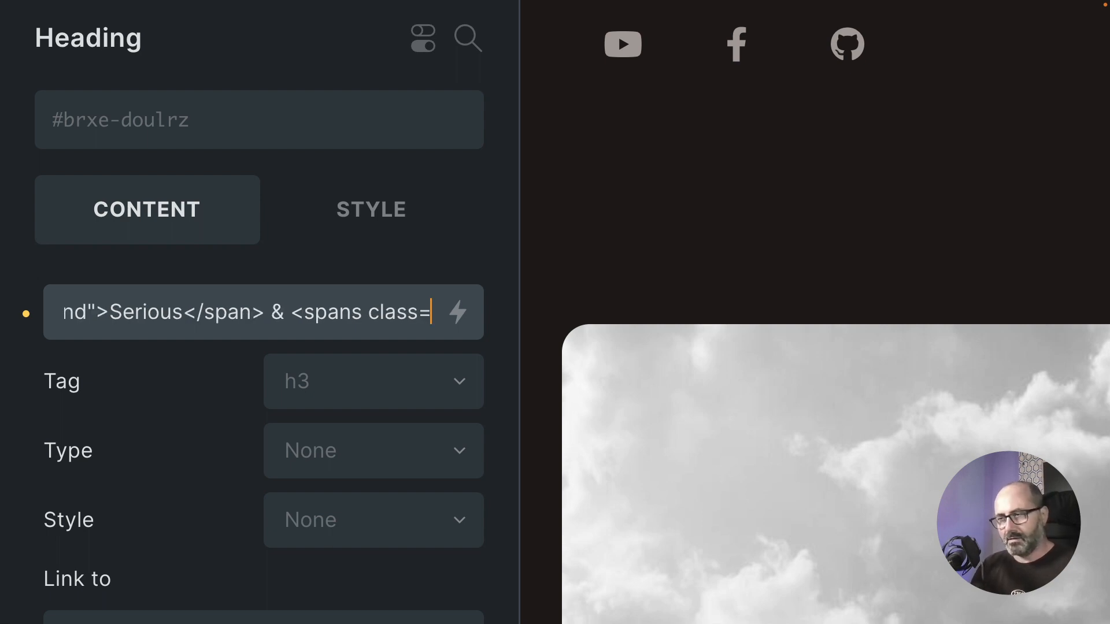
{"action": "type", "text": "\"o"}
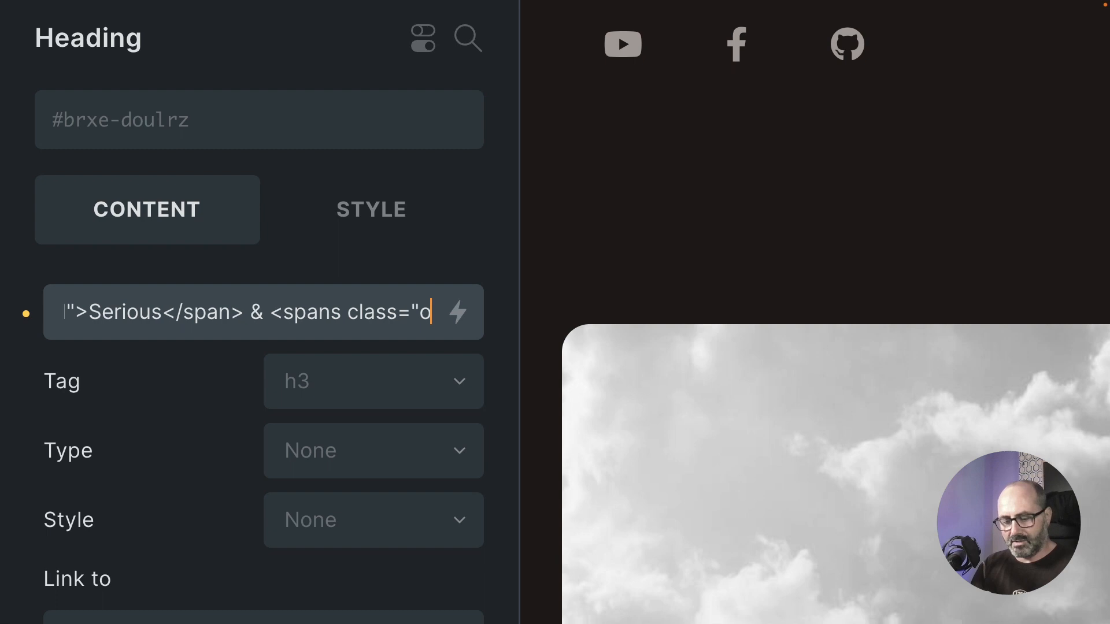
{"action": "type", "text": "-wavy-"}
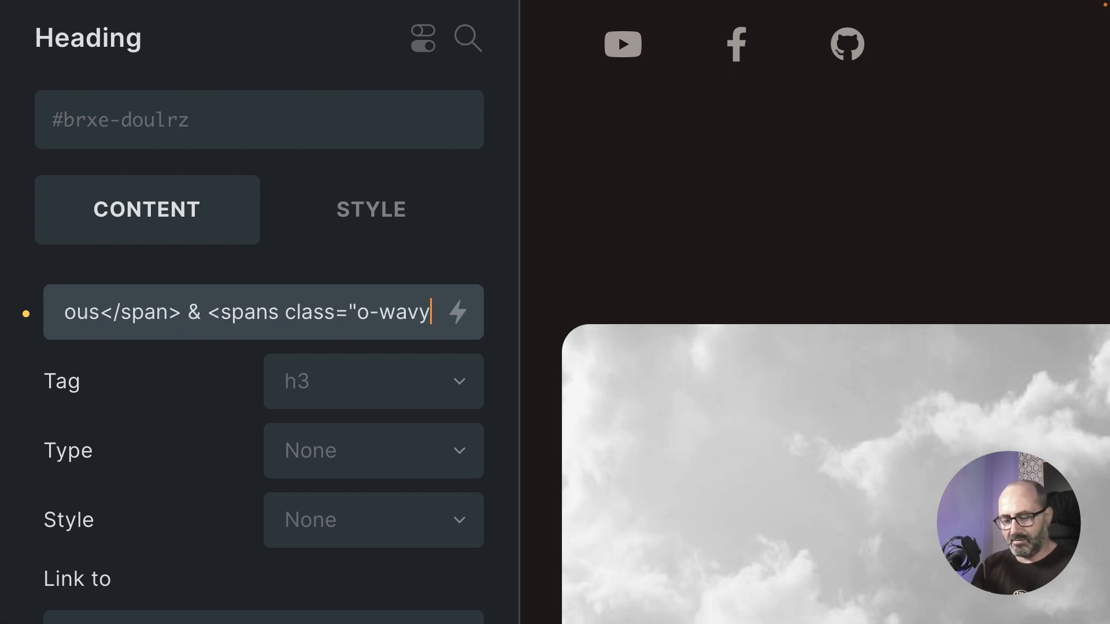
{"action": "type", "text": "brand\">Fun< facts about m"}
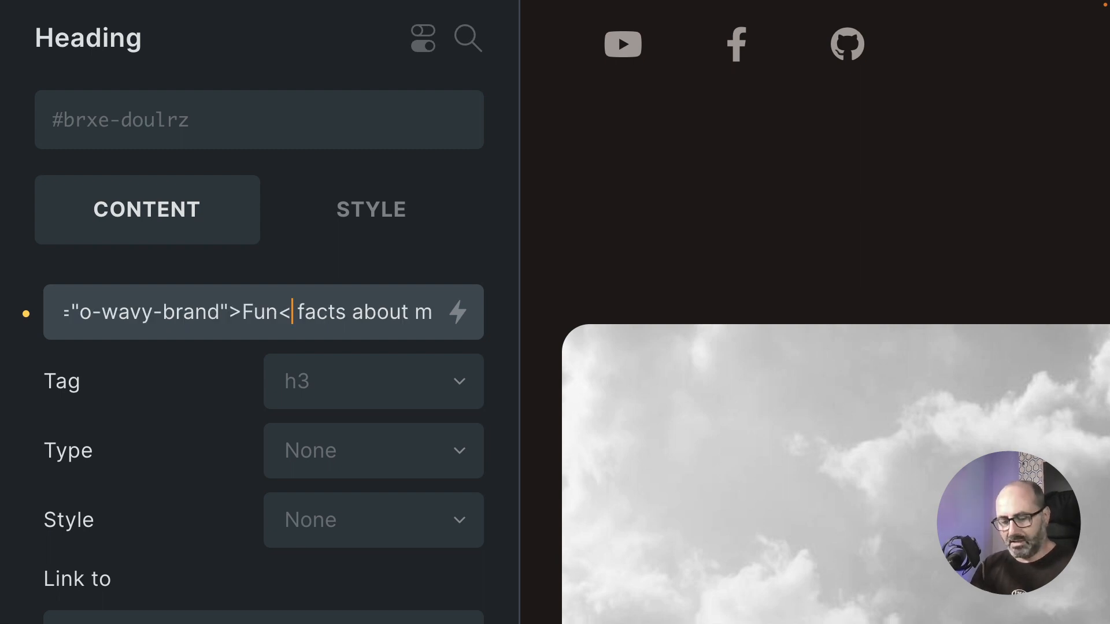
{"action": "type", "text": ">"}
{"action": "left_click", "coordinate": [225, 315]}
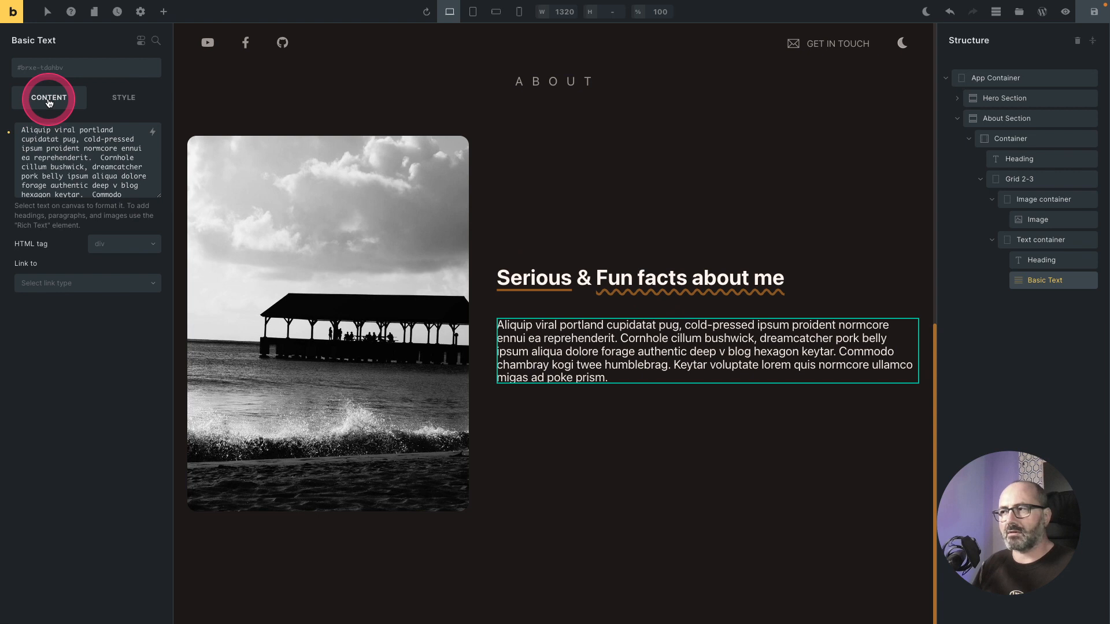
{"action": "left_click", "coordinate": [607, 275]}
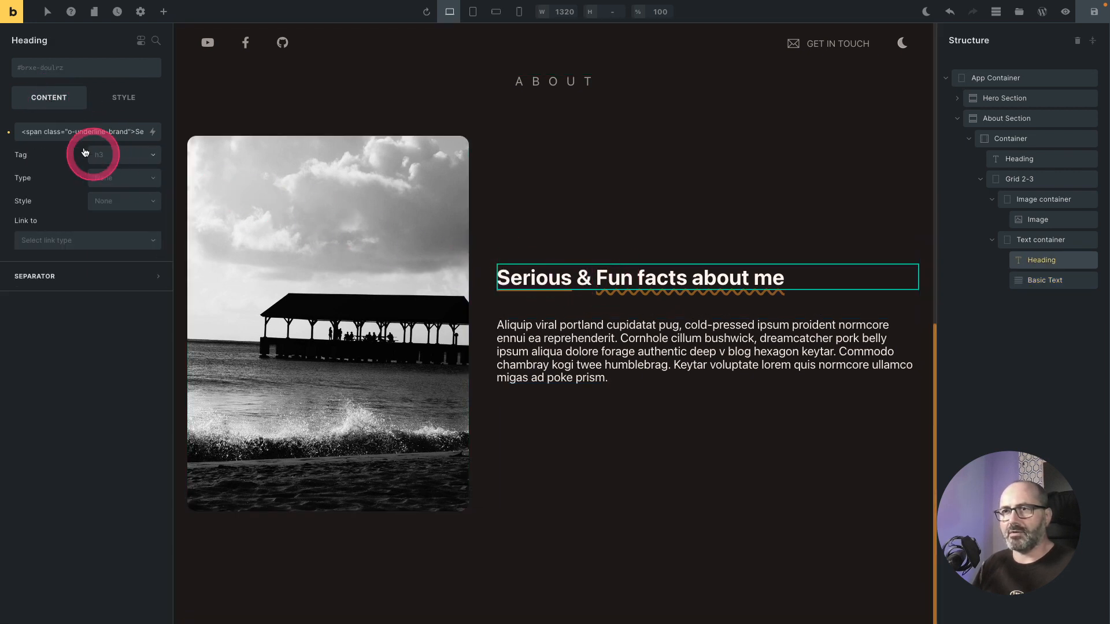
{"action": "left_click", "coordinate": [75, 131]}
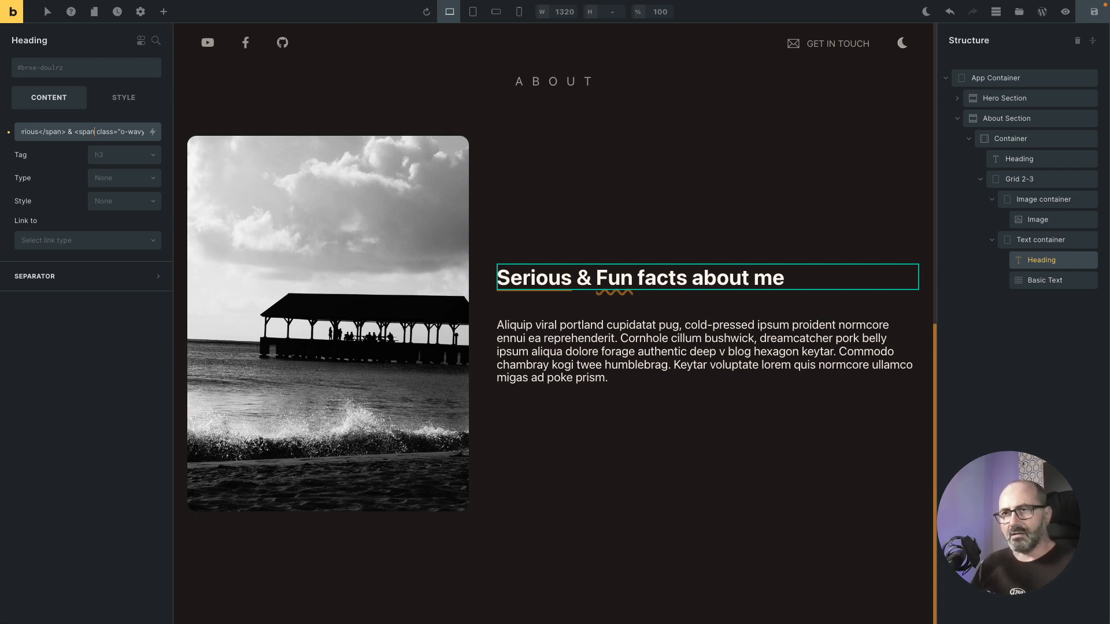
{"action": "left_click", "coordinate": [94, 133]}
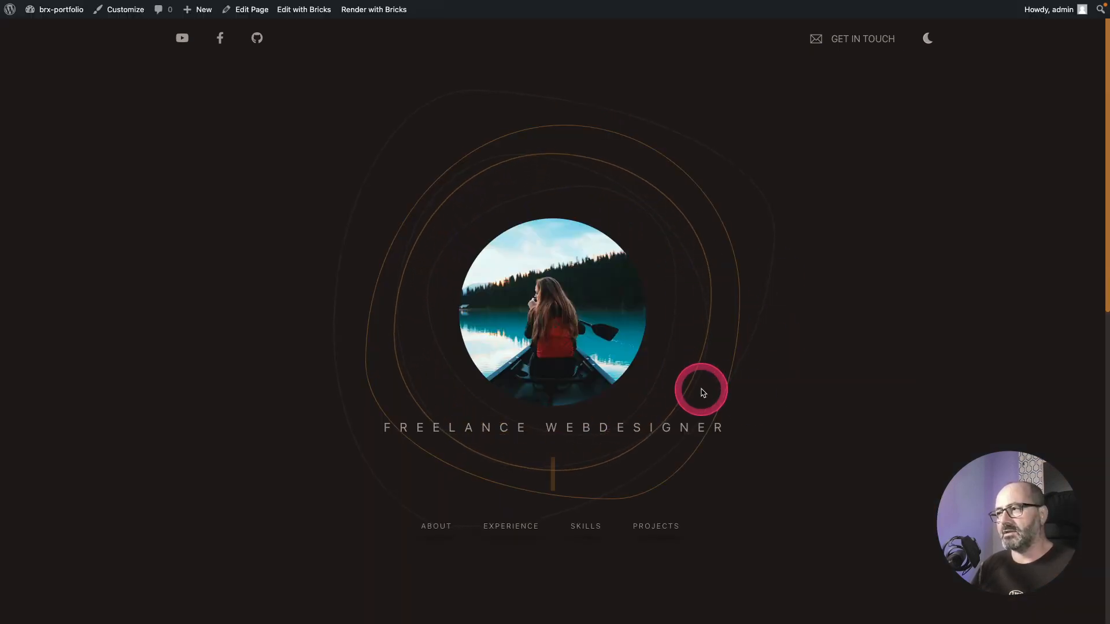
Step: Preview the About section on the live front-end page
{"action": "scroll", "coordinate": [701, 389], "scroll_direction": "down", "scroll_amount": 10}
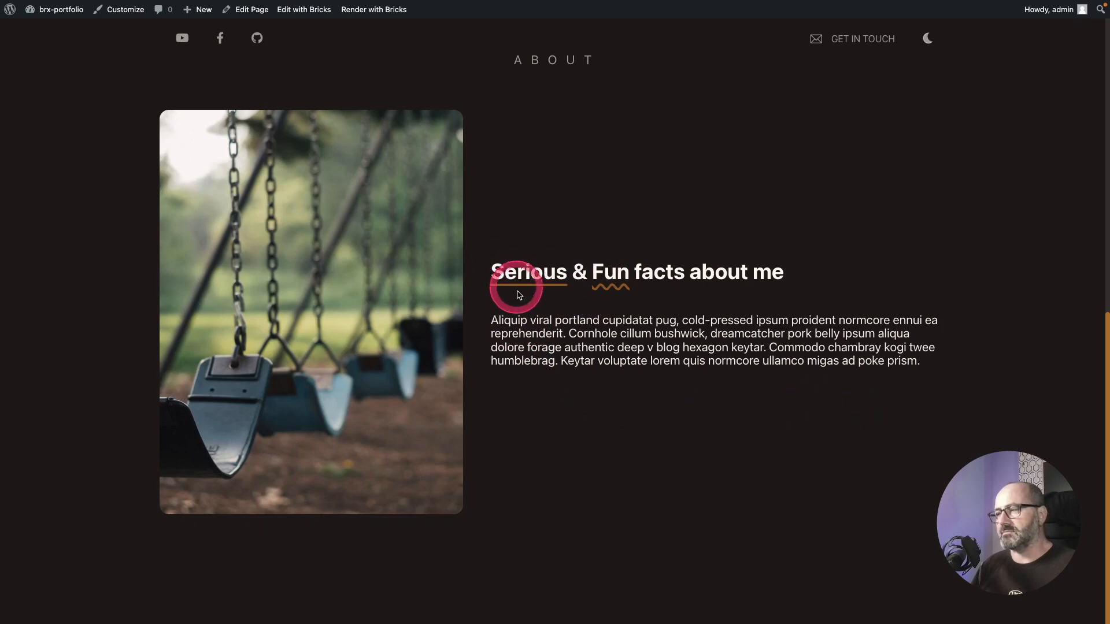
{"action": "scroll", "coordinate": [517, 295], "scroll_direction": "up", "scroll_amount": 10}
{"action": "left_click", "coordinate": [441, 527]}
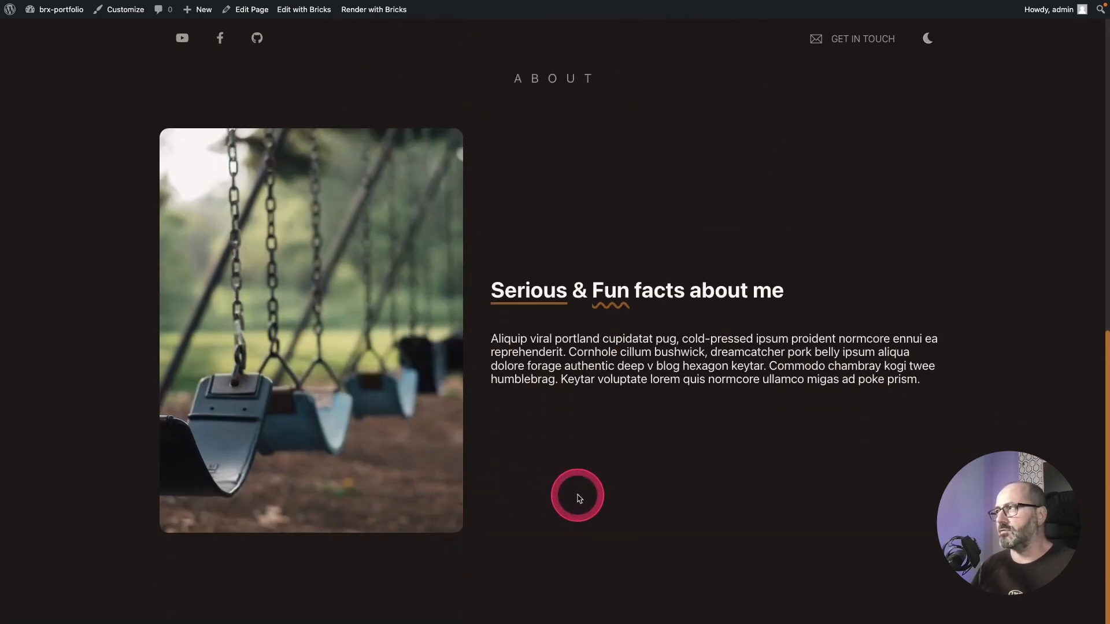
{"action": "scroll", "coordinate": [578, 498], "scroll_direction": "up", "scroll_amount": 10}
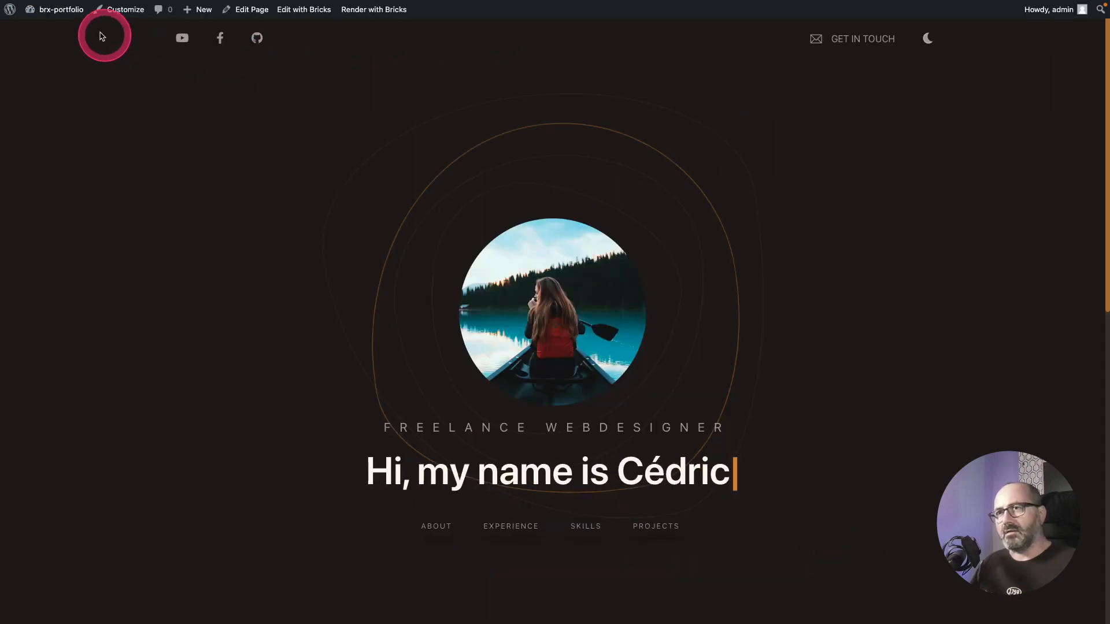
Step: Open the Bricks templates list from the WordPress dashboard
{"action": "left_click", "coordinate": [57, 33]}
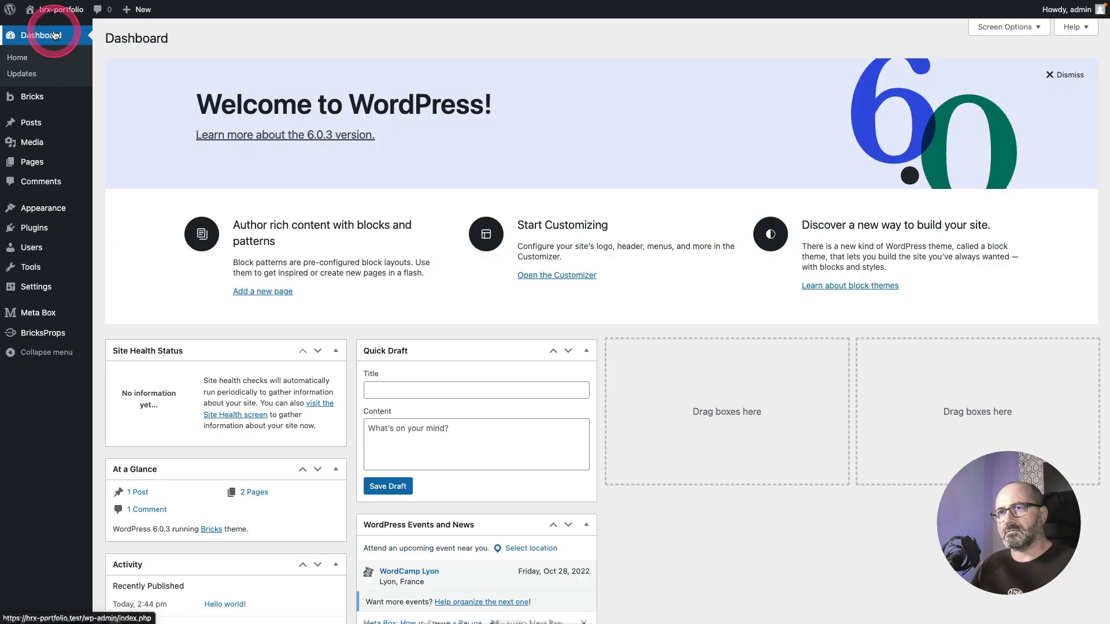
{"action": "mouse_move", "coordinate": [40, 100]}
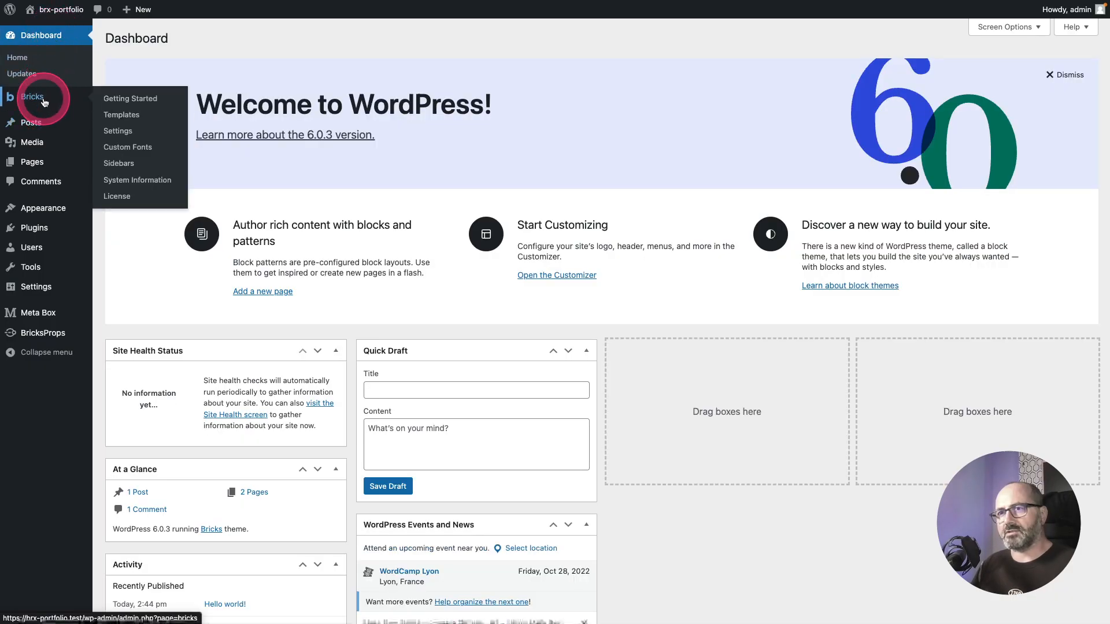
{"action": "left_click", "coordinate": [134, 117]}
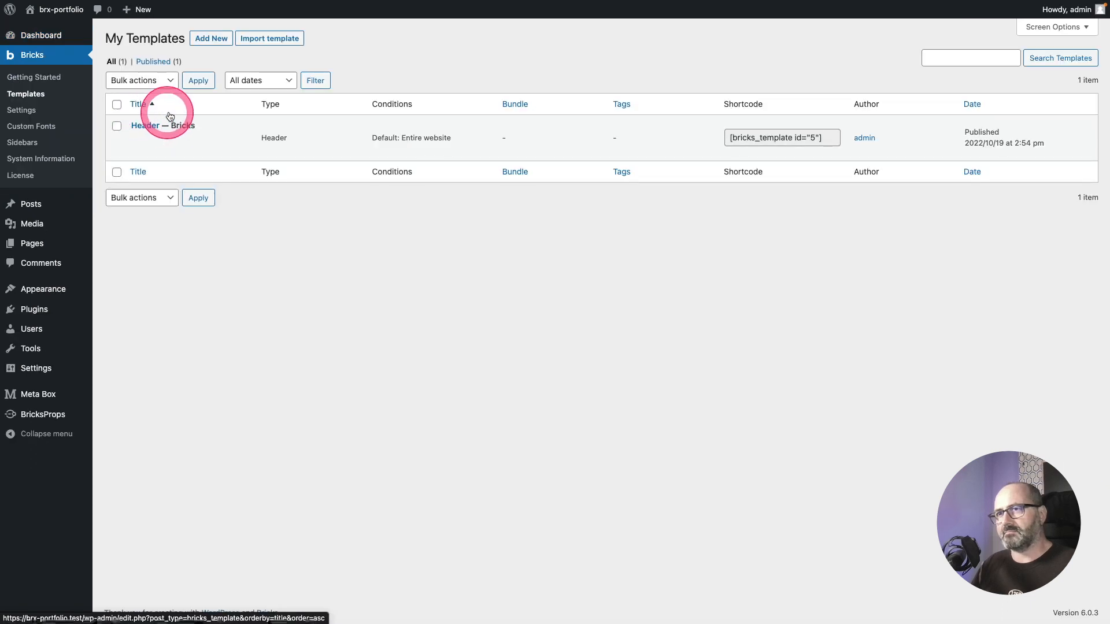
Step: Open the Header template in the Bricks editor in a new browser tab
{"action": "mouse_move", "coordinate": [151, 131]}
{"action": "right_click", "coordinate": [209, 152]}
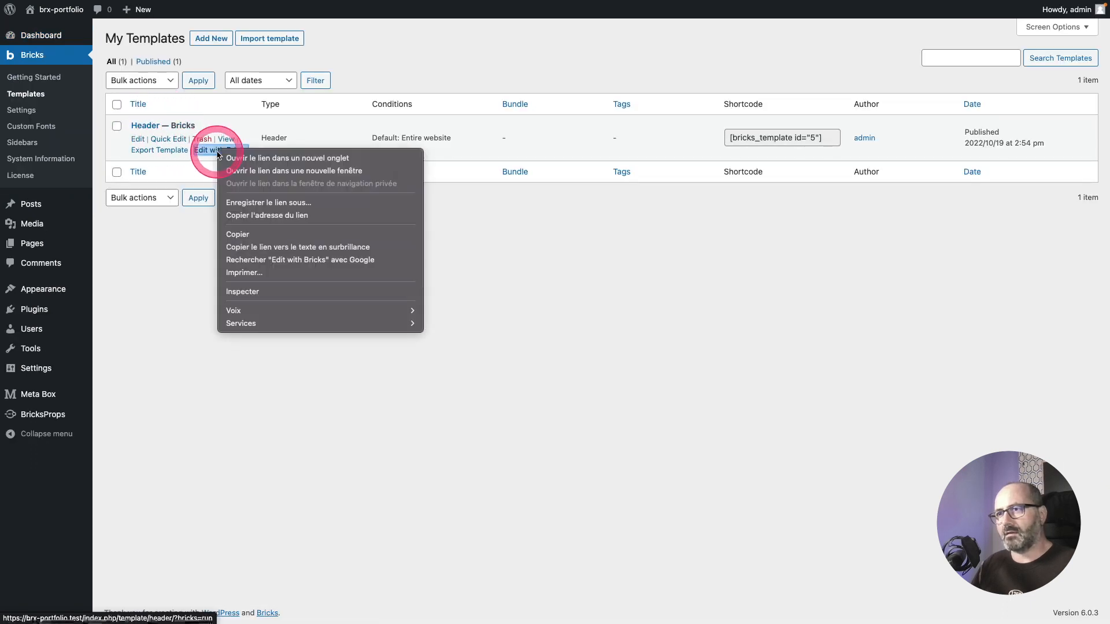
{"action": "left_click", "coordinate": [270, 160]}
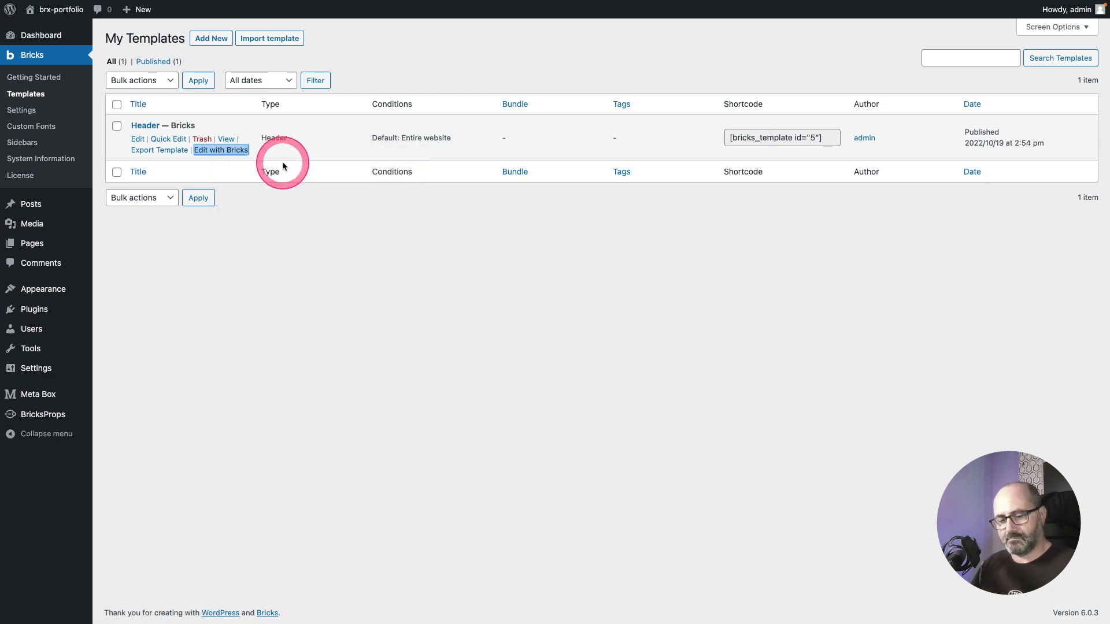
{"action": "key", "text": "ctrl+Tab"}
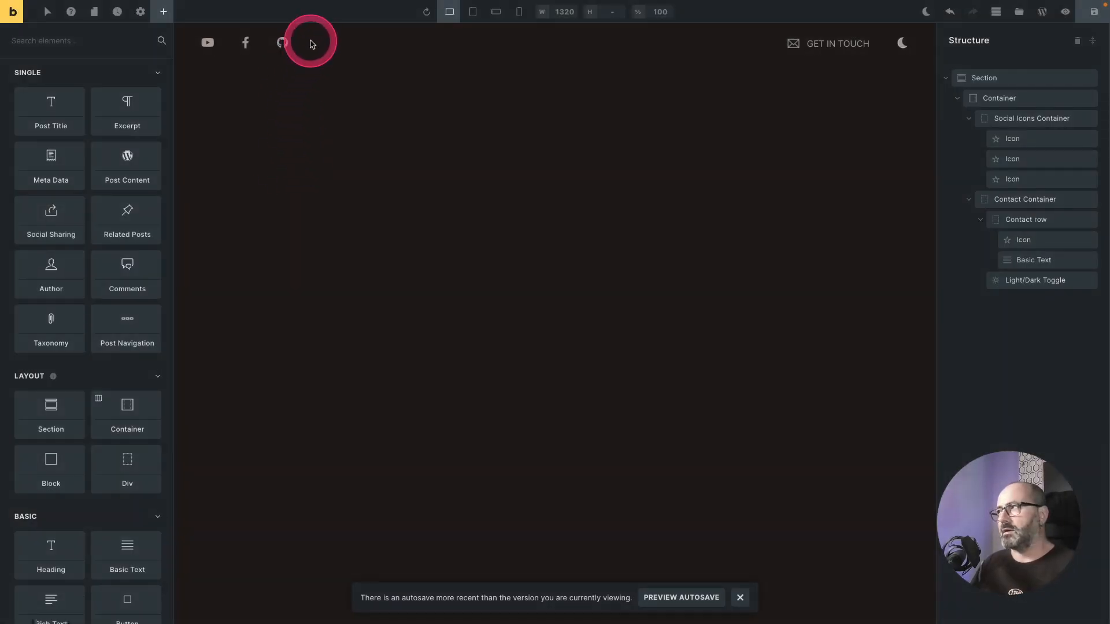
Step: Set the header section's z-index to the BricksProps layer 5 variable
{"action": "left_click", "coordinate": [1004, 81]}
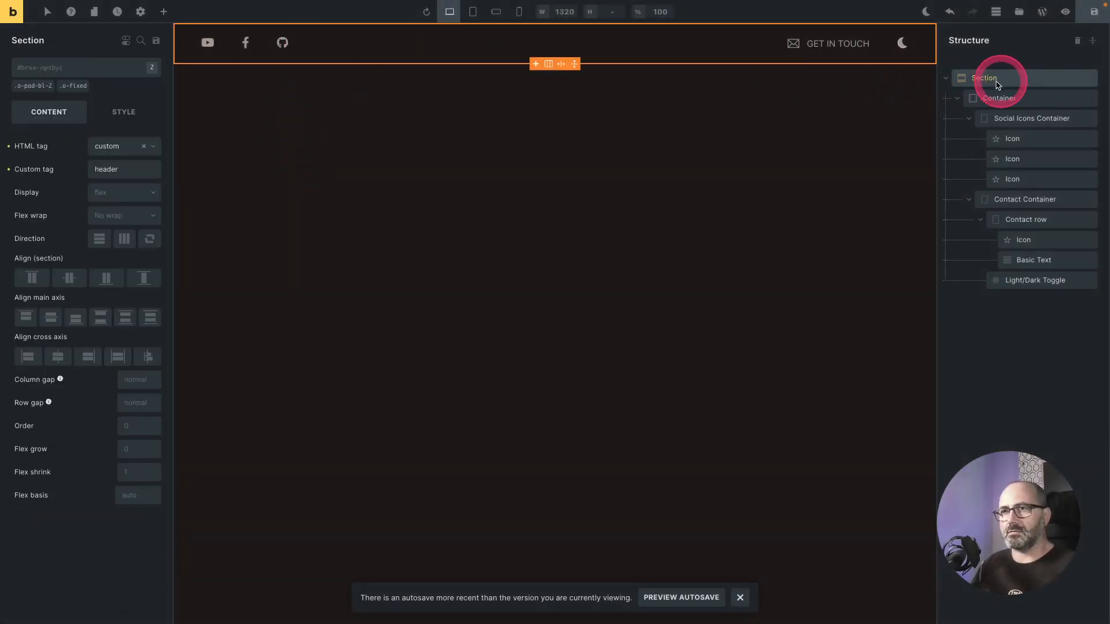
{"action": "left_click", "coordinate": [124, 111]}
{"action": "scroll", "coordinate": [89, 314], "scroll_direction": "down", "scroll_amount": 1}
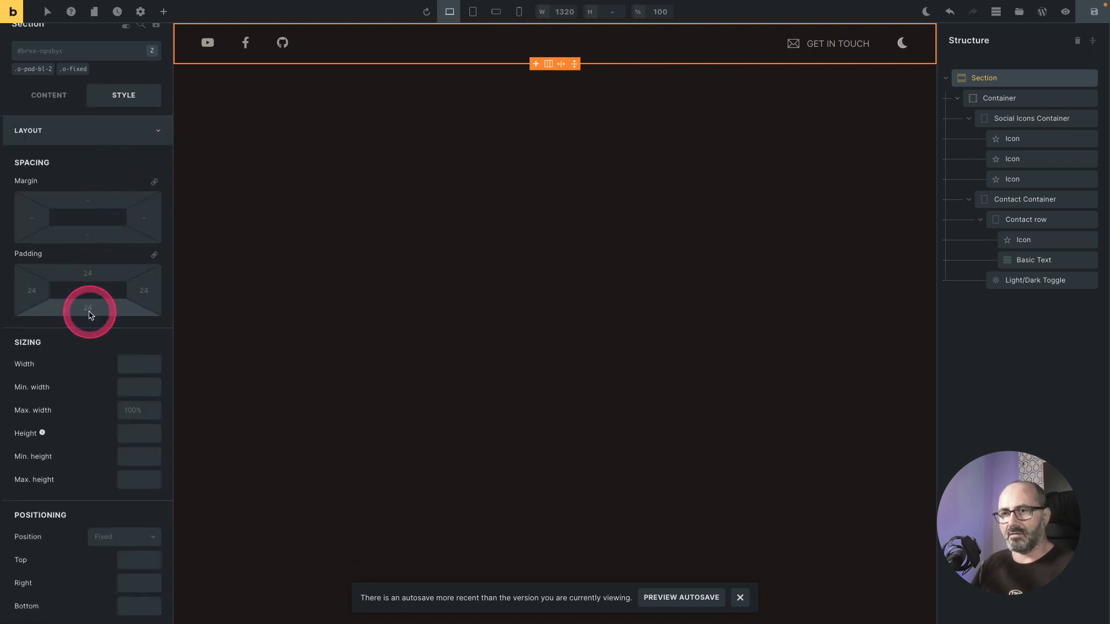
{"action": "scroll", "coordinate": [89, 313], "scroll_direction": "down", "scroll_amount": 6}
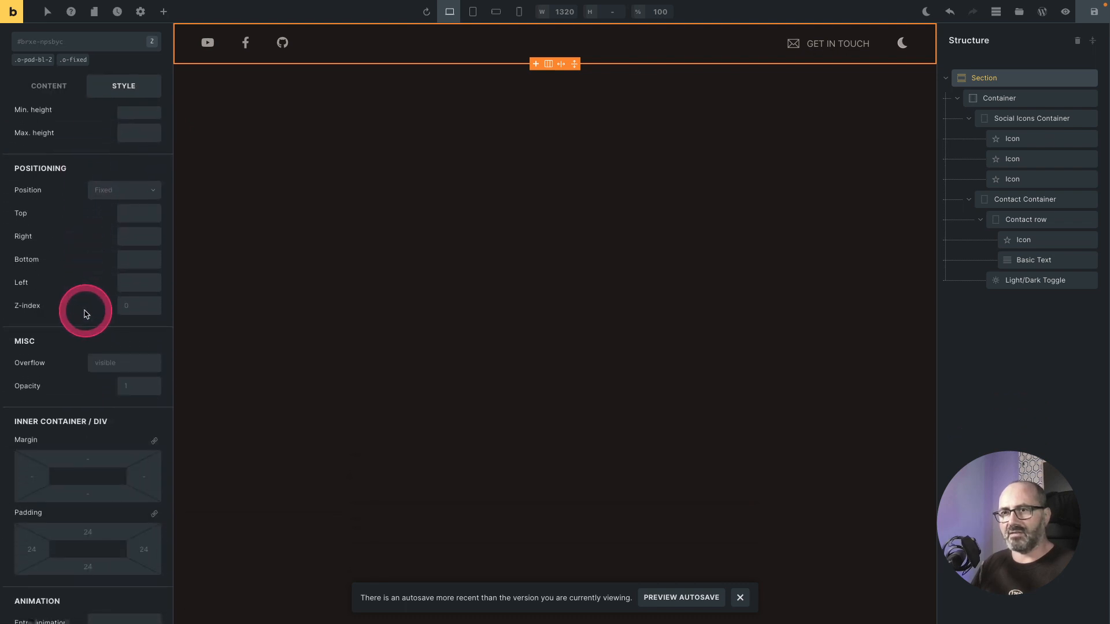
{"action": "left_click", "coordinate": [130, 306]}
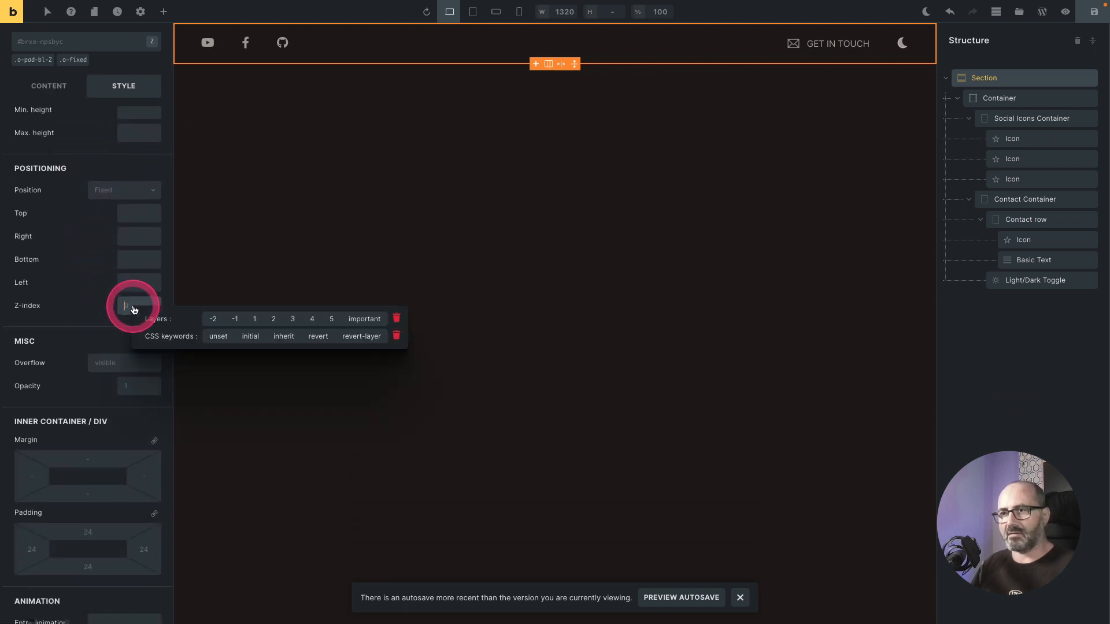
{"action": "left_click", "coordinate": [331, 319]}
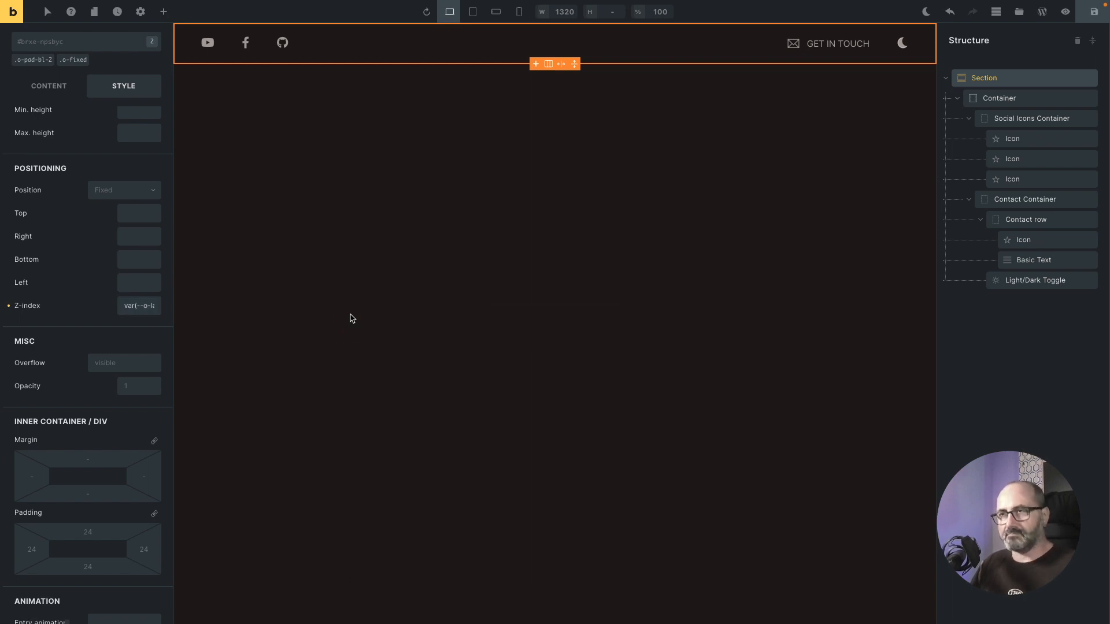
Step: On the front-end page, switch to light mode and jump to the About section
{"action": "key", "text": "ctrl+shift+Tab"}
{"action": "mouse_move", "coordinate": [43, 246]}
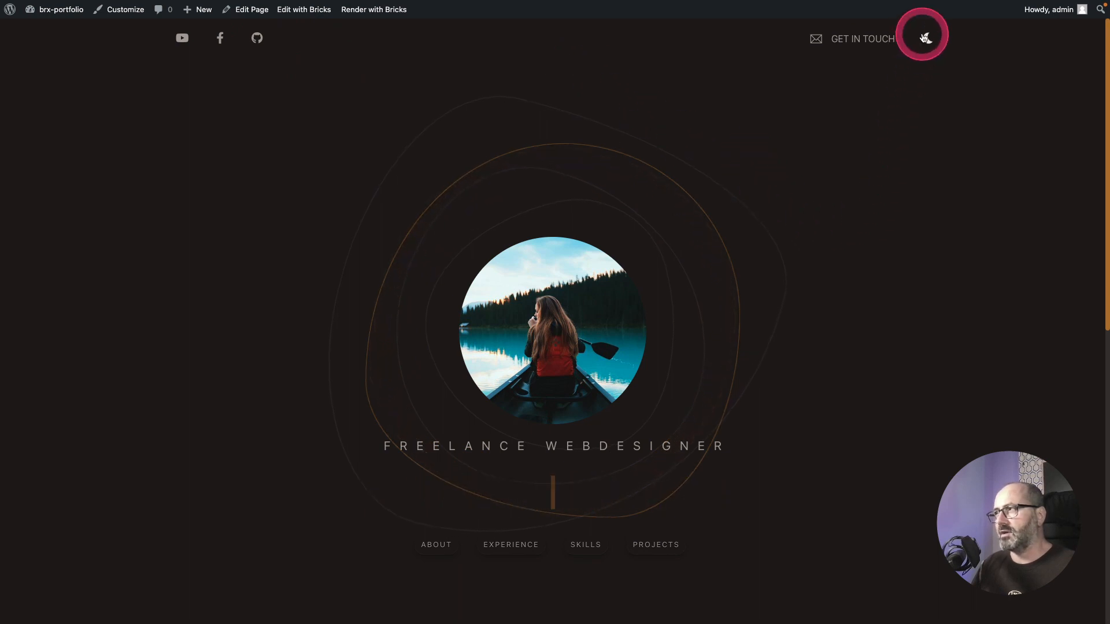
{"action": "left_click", "coordinate": [925, 40]}
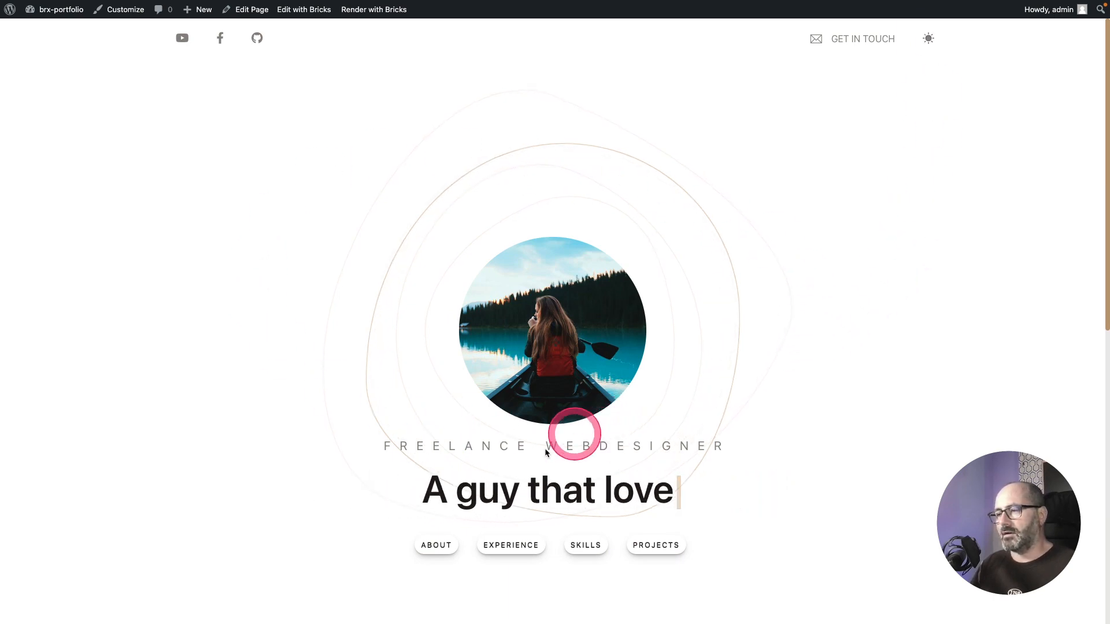
{"action": "left_click", "coordinate": [422, 545]}
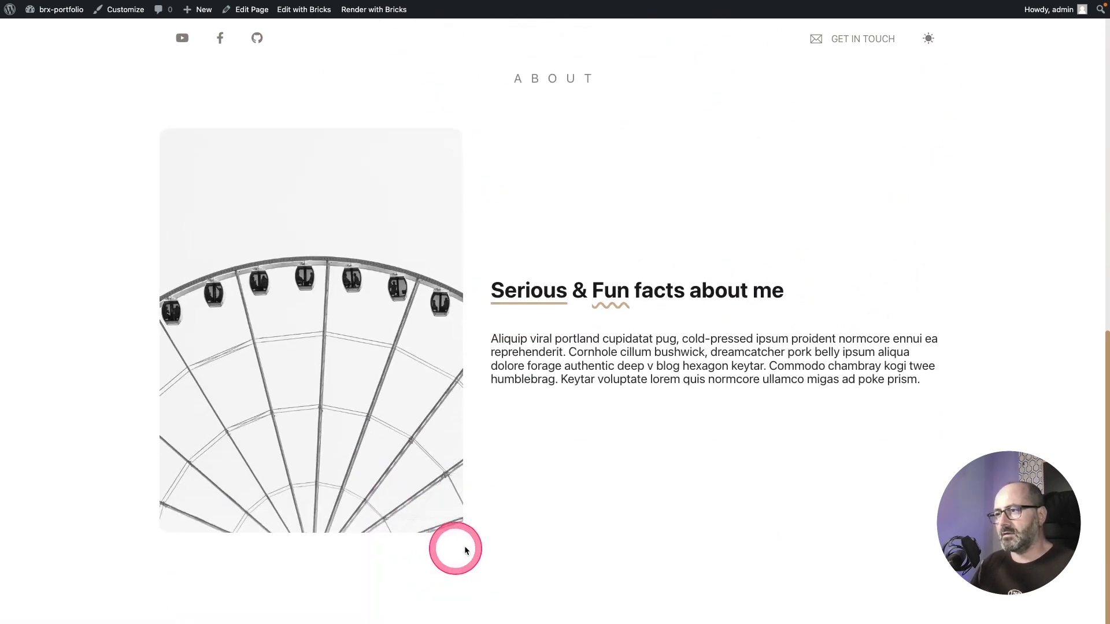